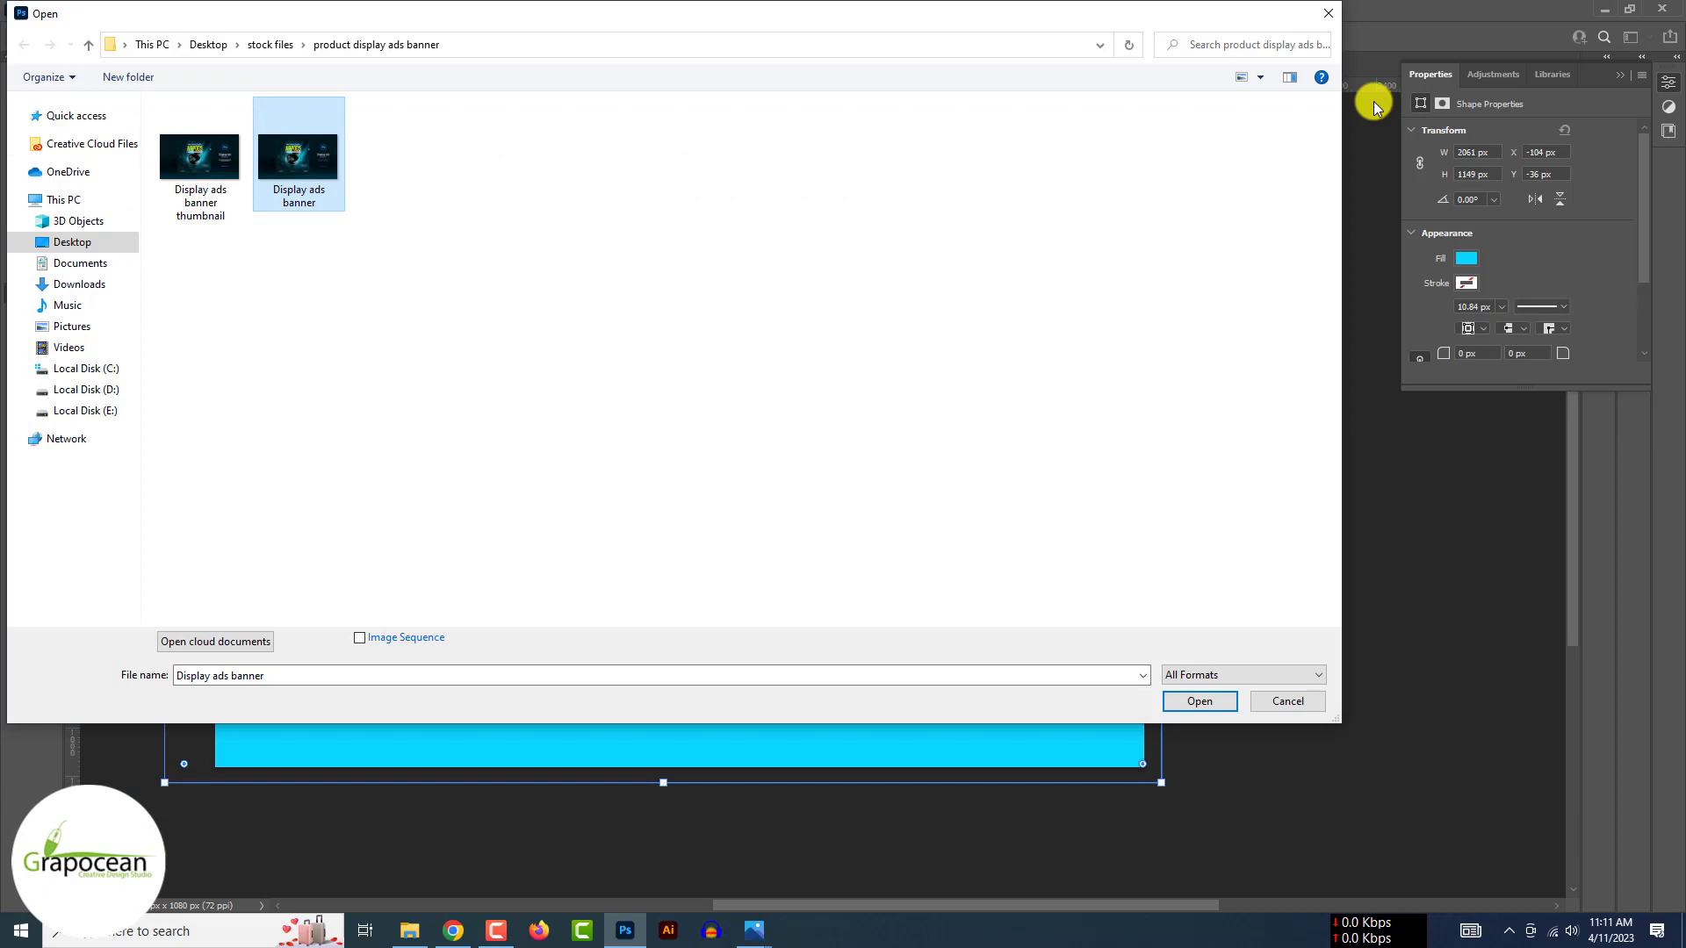
Open the three phone images 8-Pro-blue, realme-8-pro-ofic-1 s and realme-8-pro-ofic-1 from the Downloads folder.
{"action": "left_click", "coordinate": [73, 244]}
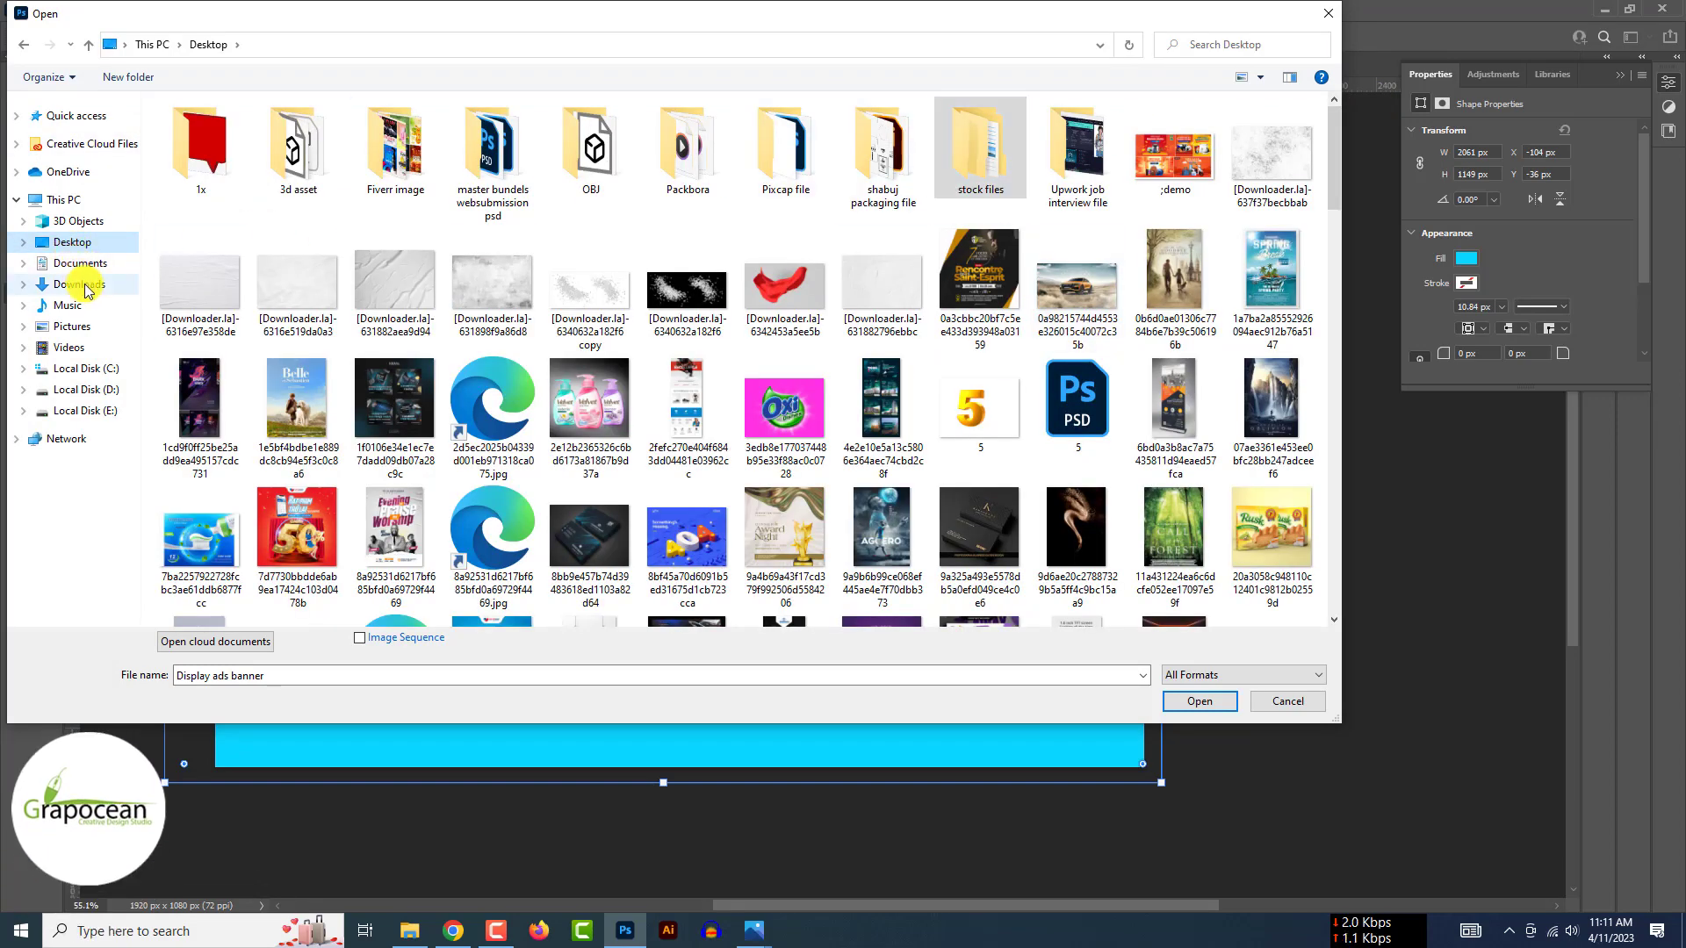
{"action": "left_click", "coordinate": [84, 286]}
{"action": "left_click", "coordinate": [319, 274], "text": "shift"}
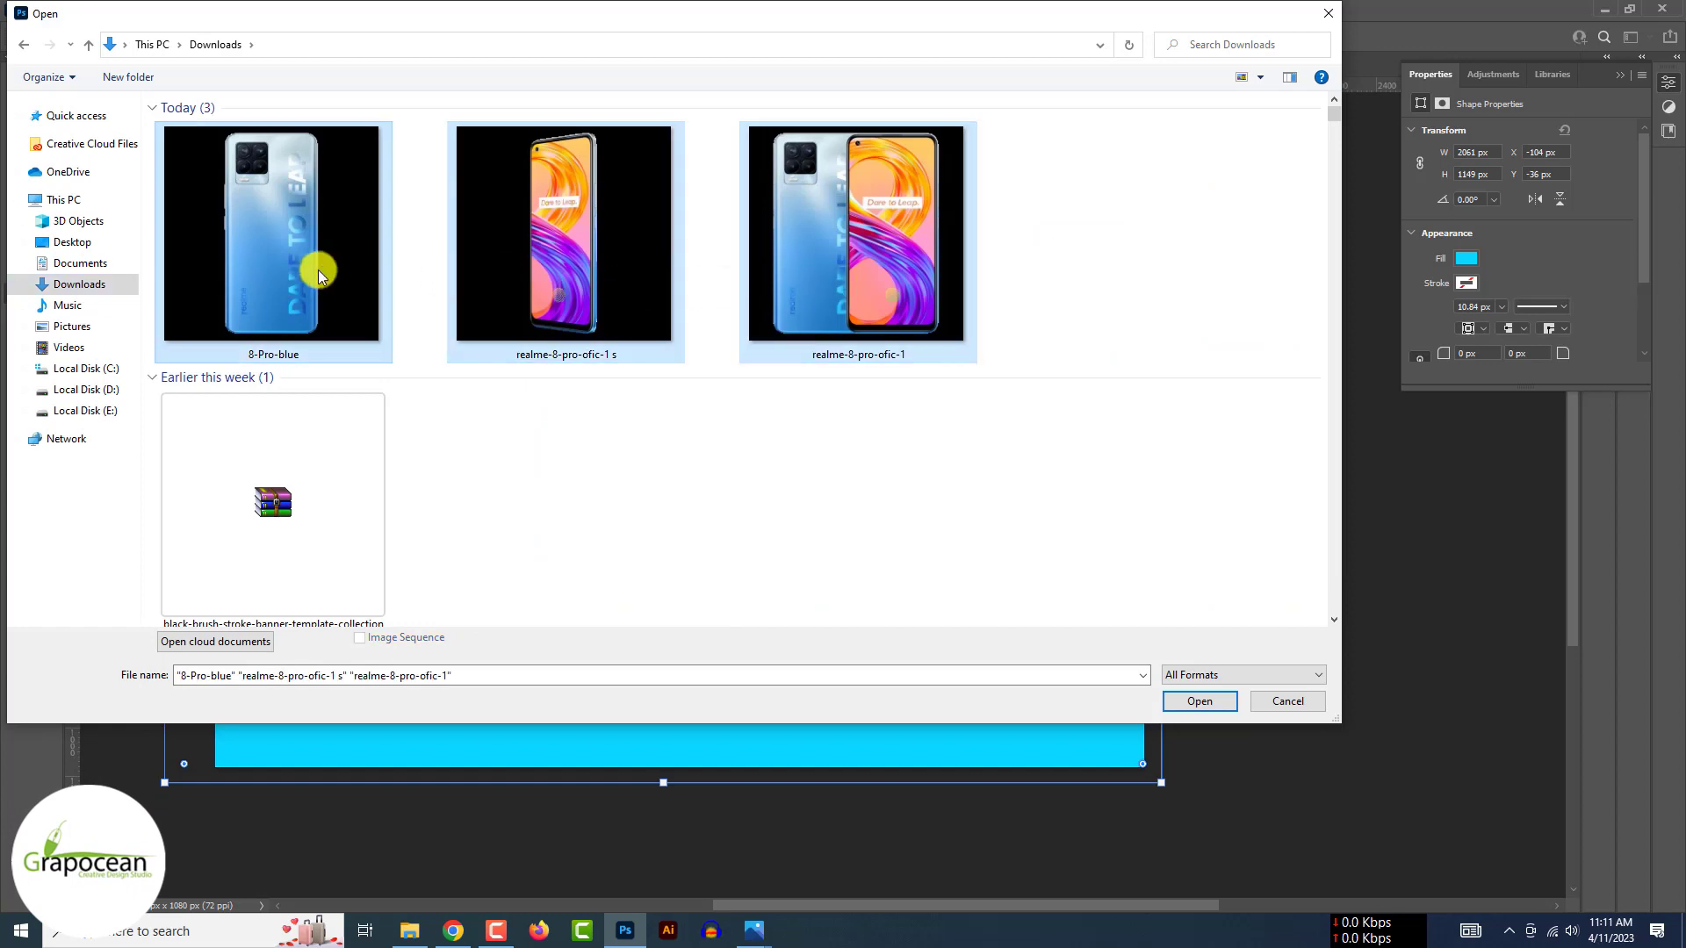
{"action": "left_click", "coordinate": [1223, 704]}
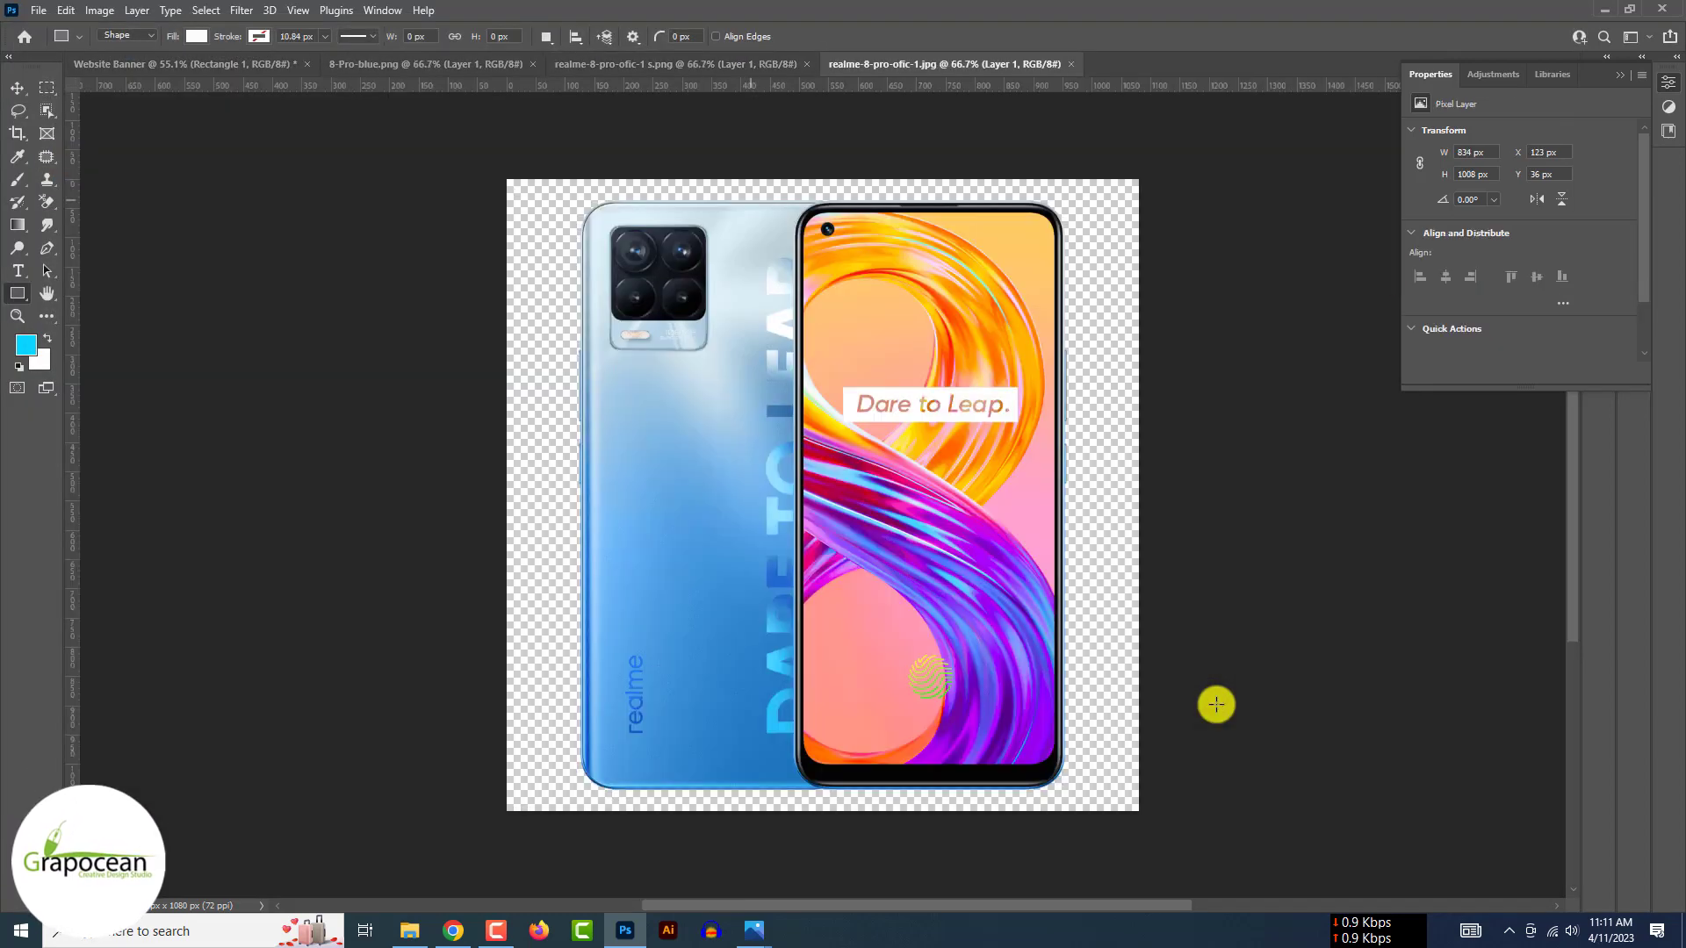
Look through the opened phone images and bring the two-phone image from realme-8-pro-ofic-1.jpg into the Website Banner document.
{"action": "left_click", "coordinate": [684, 64]}
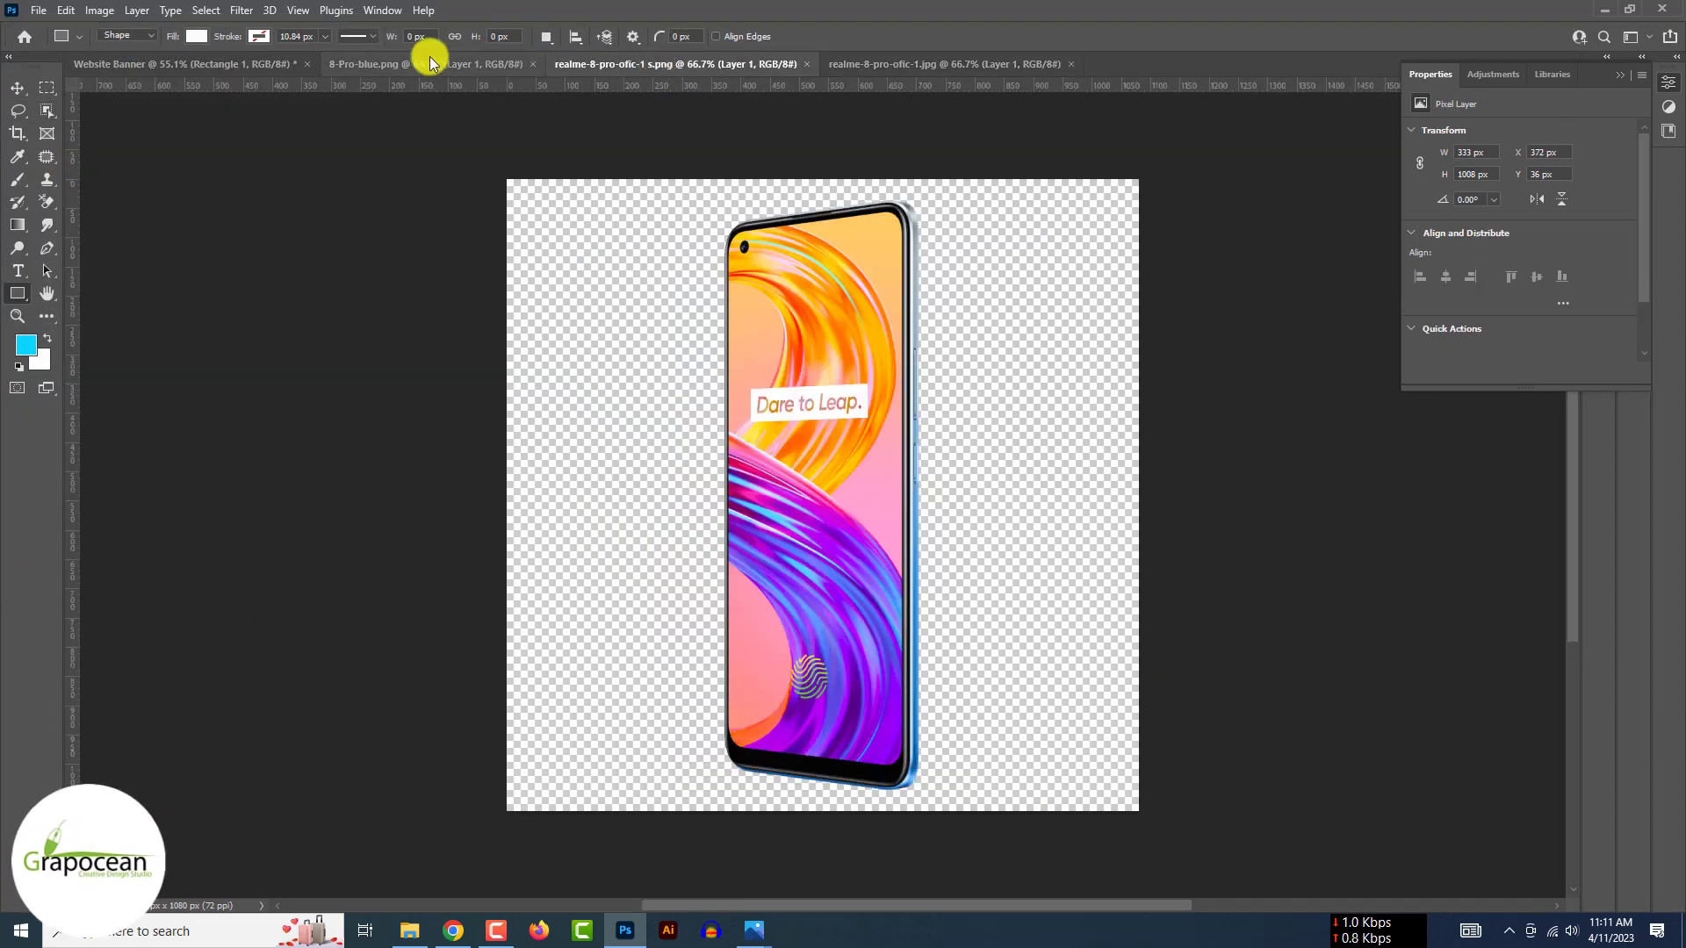
{"action": "left_click", "coordinate": [429, 61]}
{"action": "left_click", "coordinate": [898, 66]}
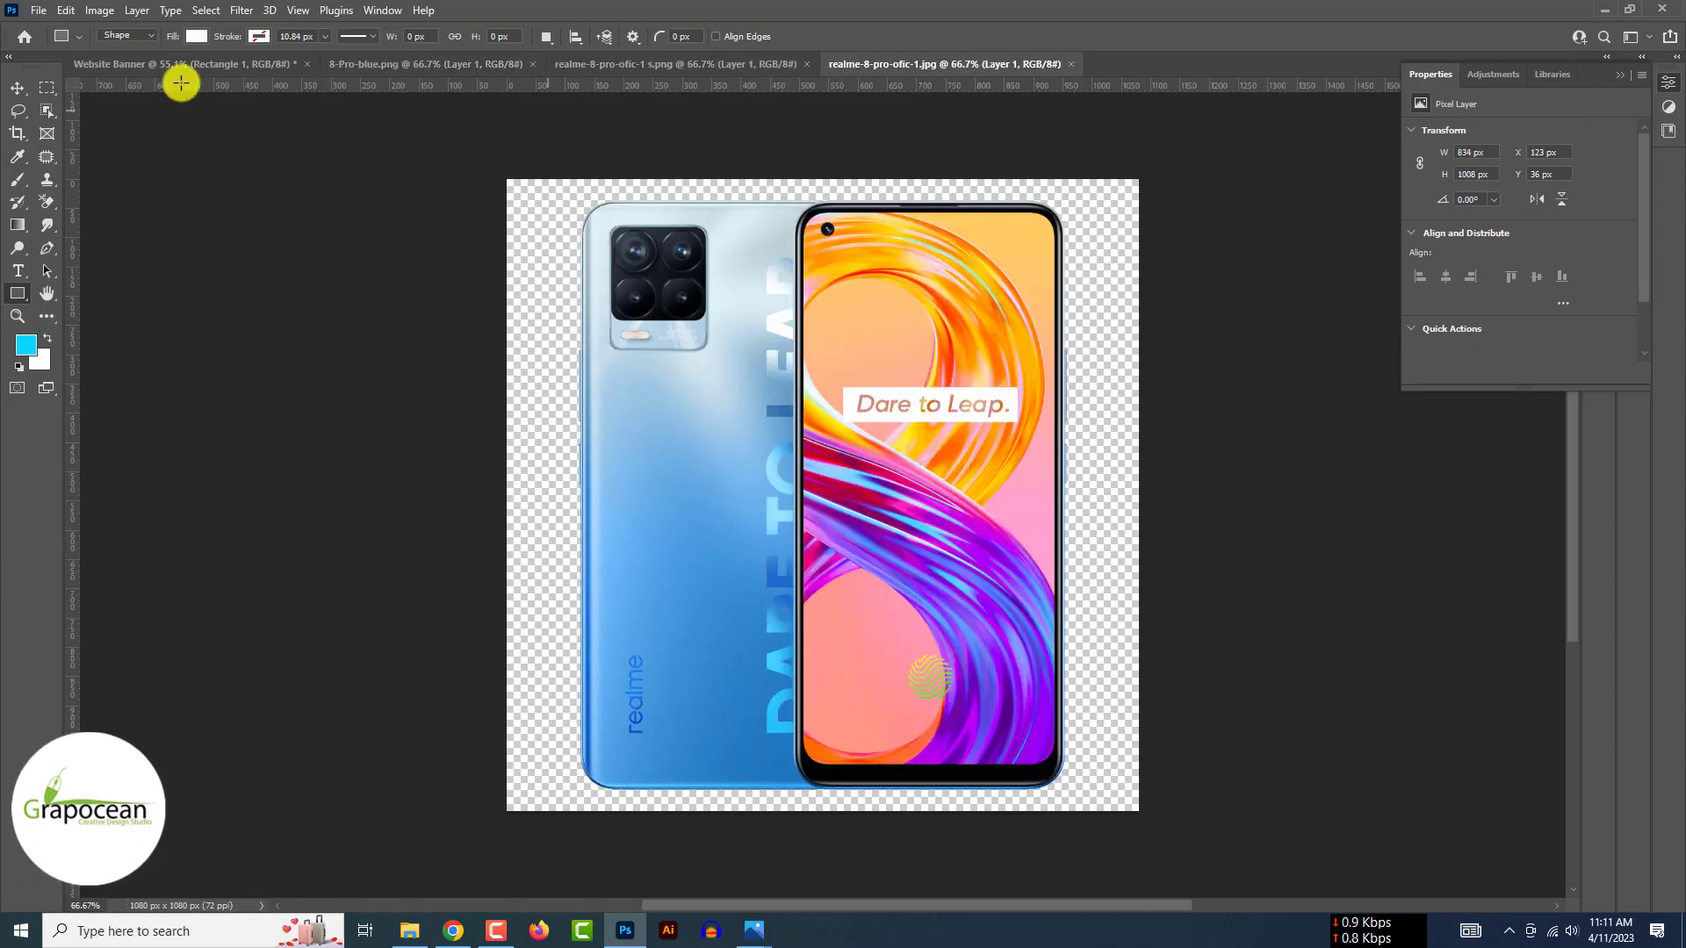
{"action": "key", "text": "v"}
{"action": "left_click_drag", "start_coordinate": [941, 336], "coordinate": [825, 516]}
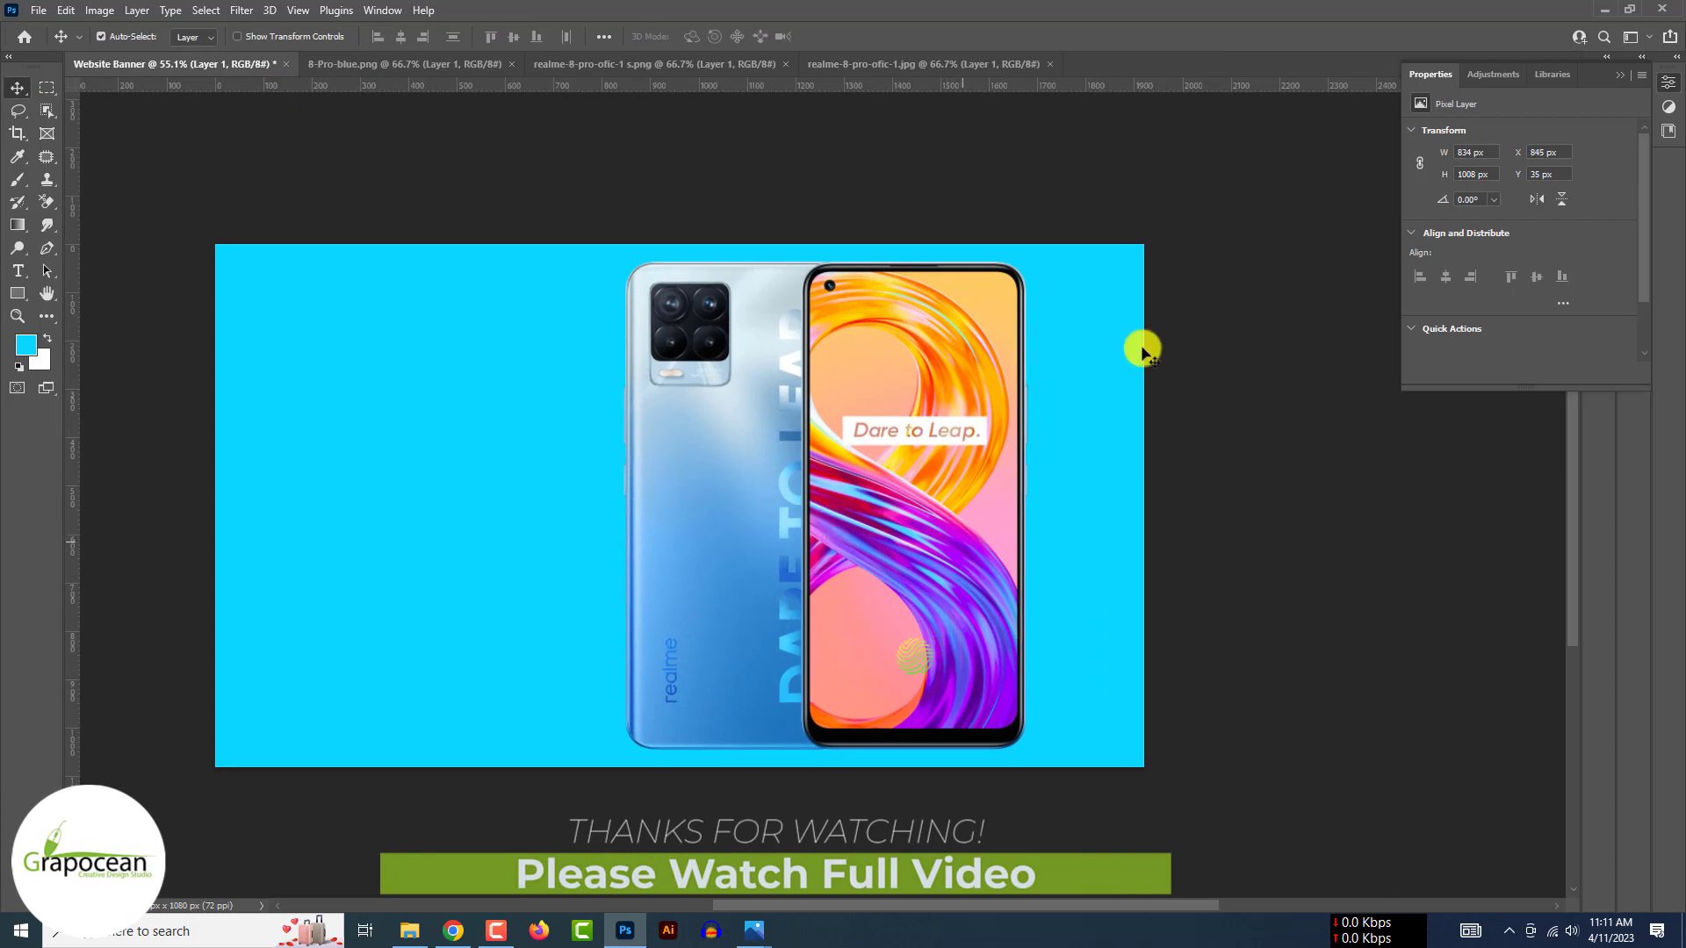
Convert the two-phone layer to a smart object and scale it down, placed just right of the banner's centre.
{"action": "left_click", "coordinate": [1628, 80]}
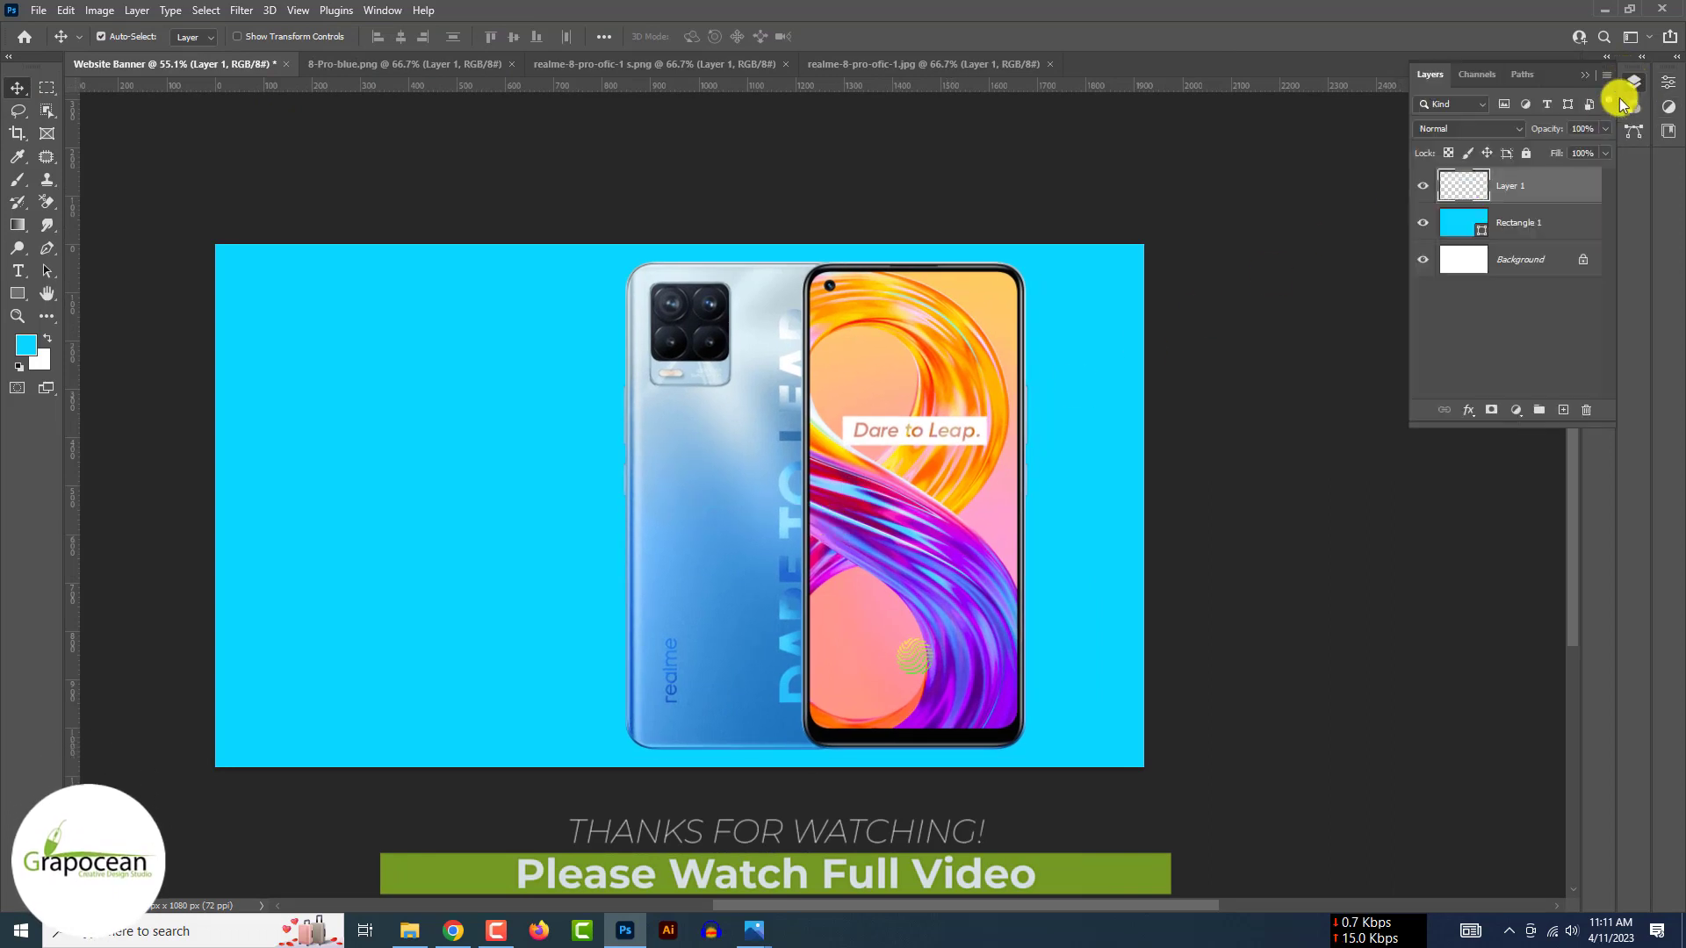
{"action": "right_click", "coordinate": [1527, 176]}
{"action": "left_click", "coordinate": [1387, 414]}
{"action": "key", "text": "ctrl+t"}
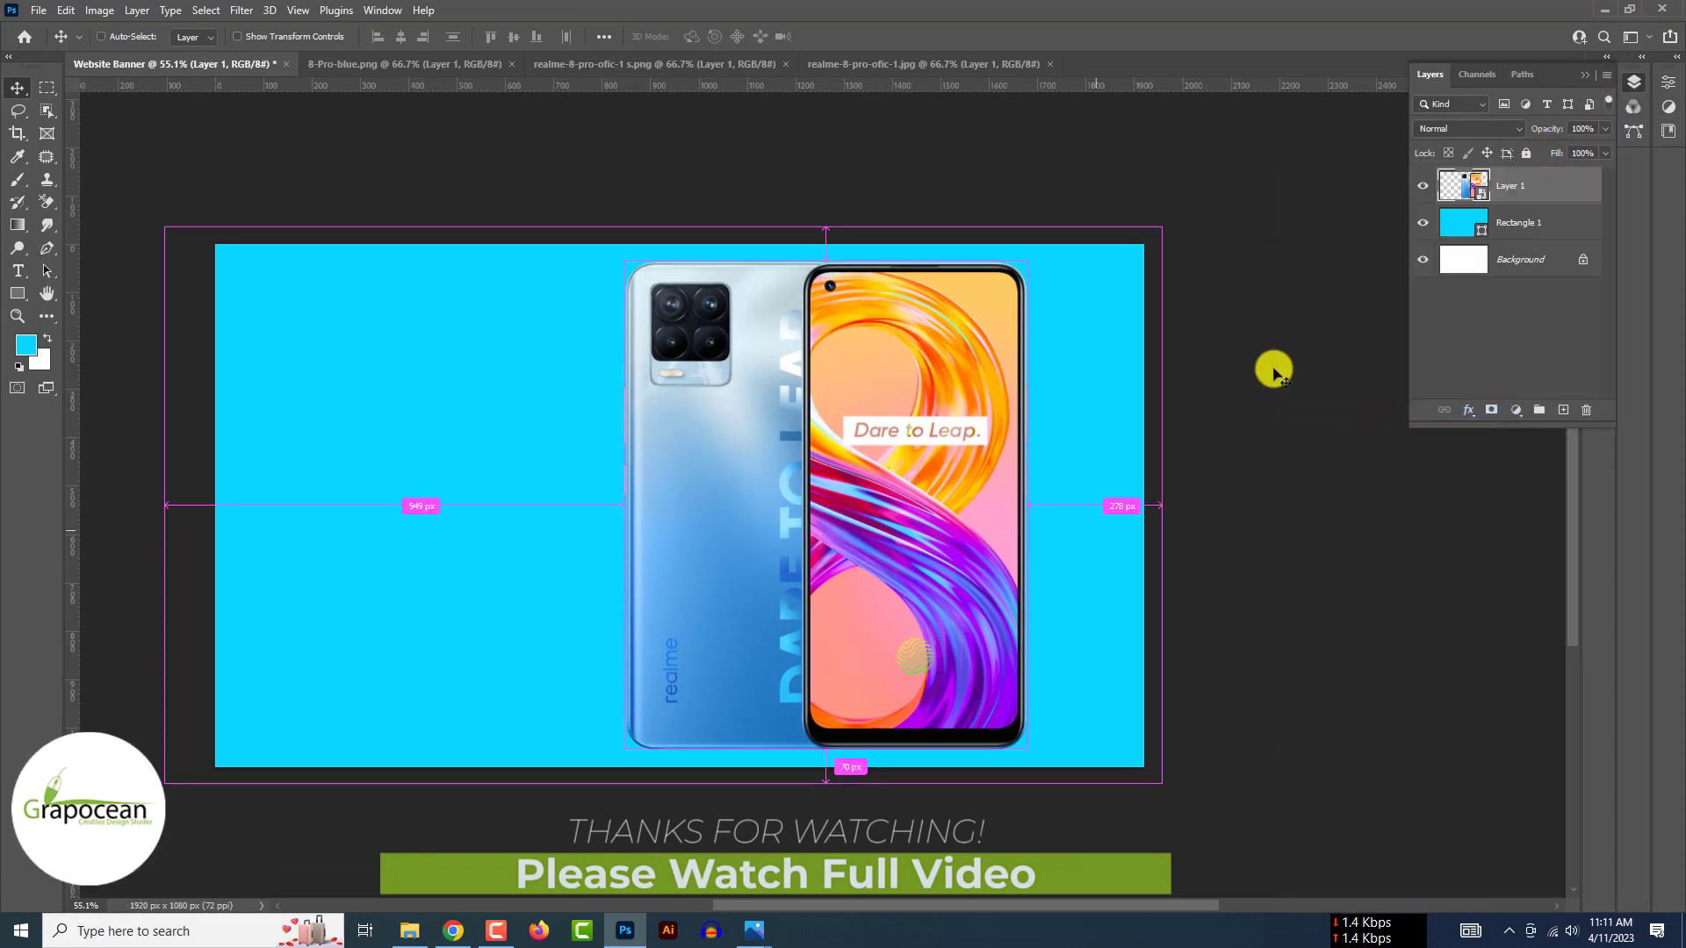
{"action": "left_click_drag", "start_coordinate": [1024, 264], "coordinate": [909, 354]}
{"action": "left_click", "coordinate": [870, 36]}
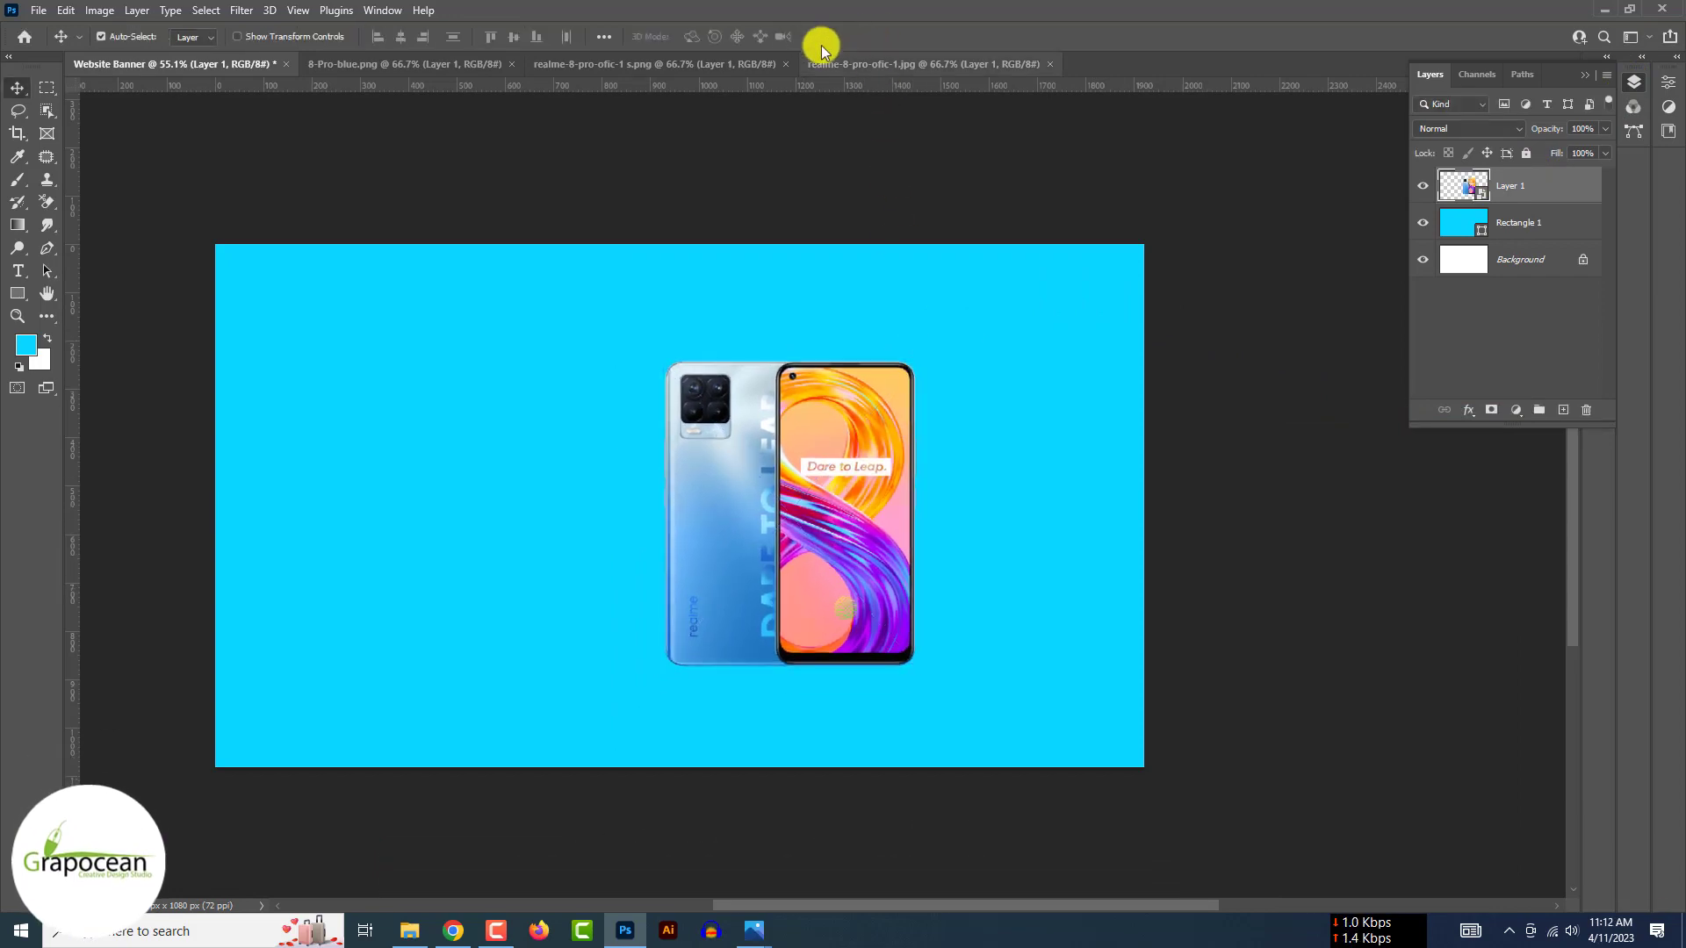
Bring the angled phone from realme-8-pro-ofic-1 s.png into the Website Banner document.
{"action": "left_click", "coordinate": [772, 65]}
{"action": "left_click_drag", "start_coordinate": [826, 290], "coordinate": [612, 478]}
Try to scale down the angled phone and place it over the two-phone image.
{"action": "left_click_drag", "start_coordinate": [650, 338], "coordinate": [591, 525]}
{"action": "left_click_drag", "start_coordinate": [577, 627], "coordinate": [698, 459]}
{"action": "left_click_drag", "start_coordinate": [712, 358], "coordinate": [740, 279]}
{"action": "left_click_drag", "start_coordinate": [694, 442], "coordinate": [877, 493]}
{"action": "left_click", "coordinate": [869, 36]}
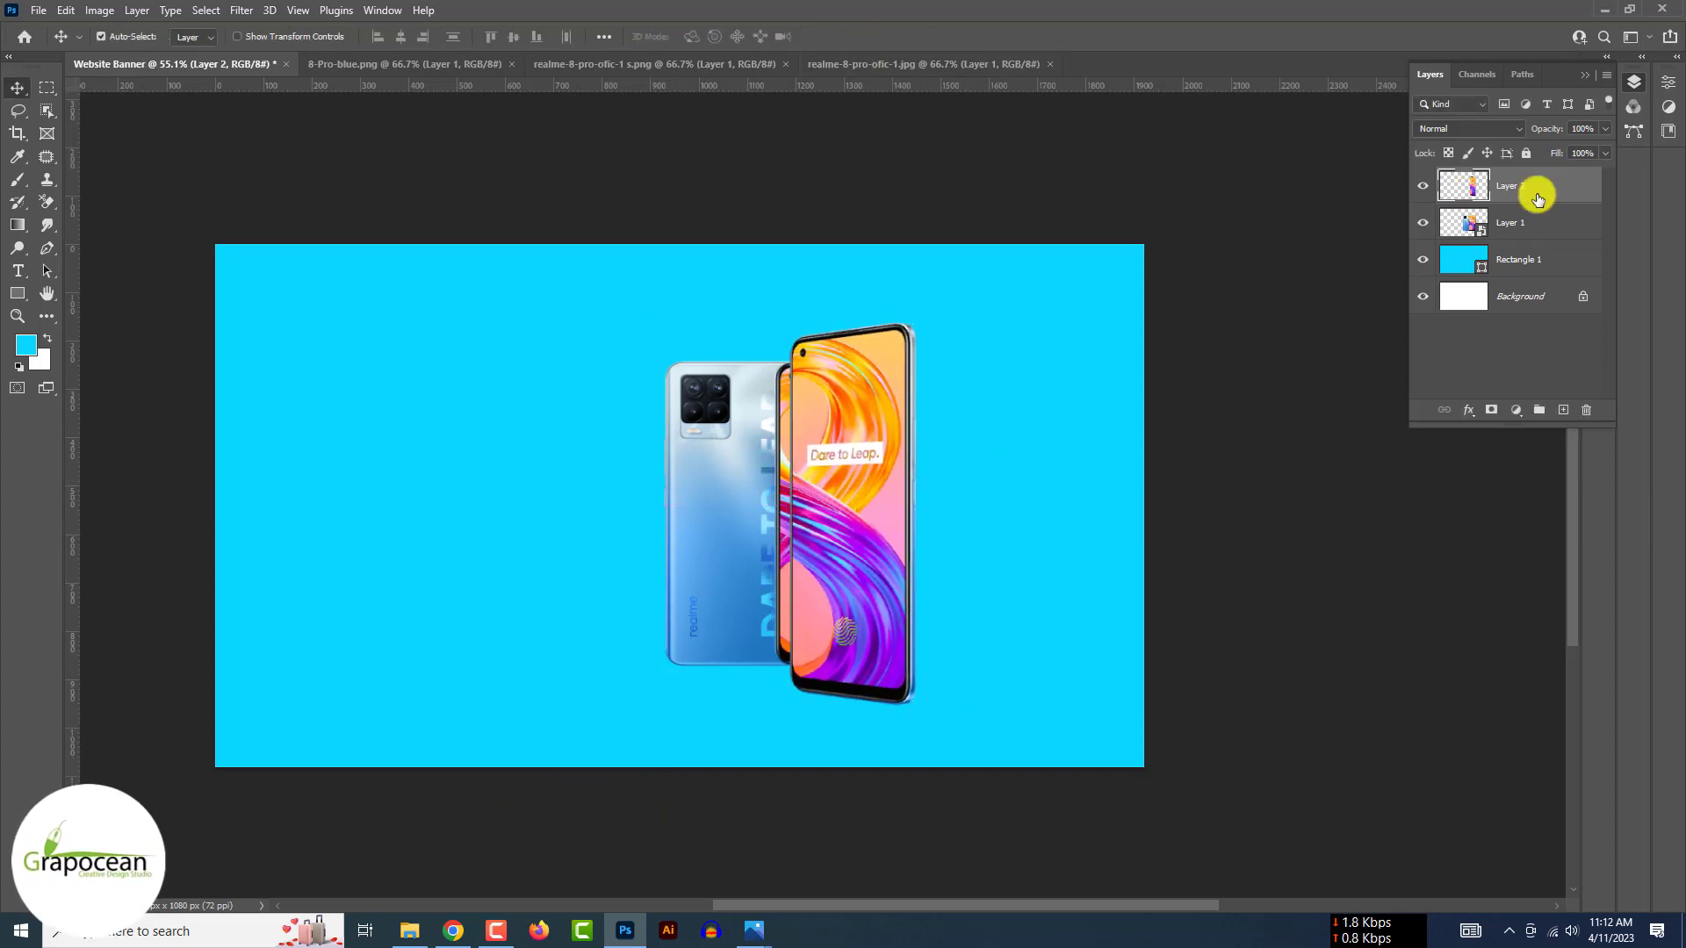
{"action": "left_click_drag", "start_coordinate": [1538, 198], "coordinate": [1523, 239]}
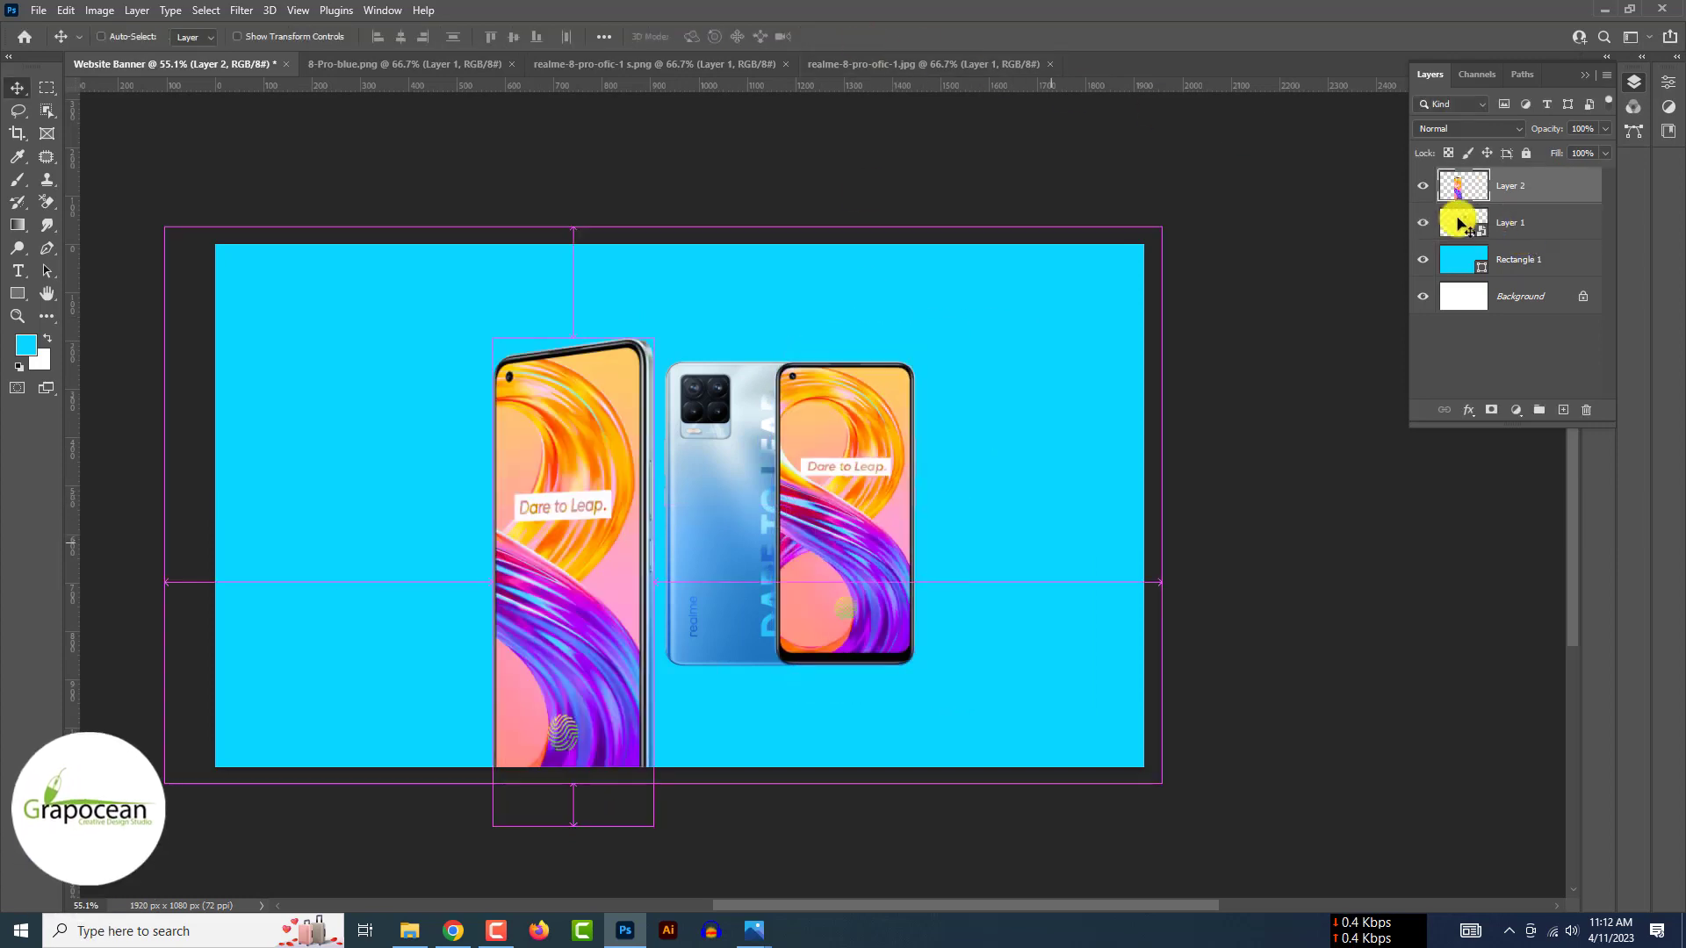
Move the full-size angled phone over the front phone of the two-phone image and convert its layer to a smart object.
{"action": "left_click", "coordinate": [891, 65]}
{"action": "left_click", "coordinate": [651, 63]}
{"action": "left_click_drag", "start_coordinate": [746, 307], "coordinate": [872, 535]}
{"action": "right_click", "coordinate": [1564, 192]}
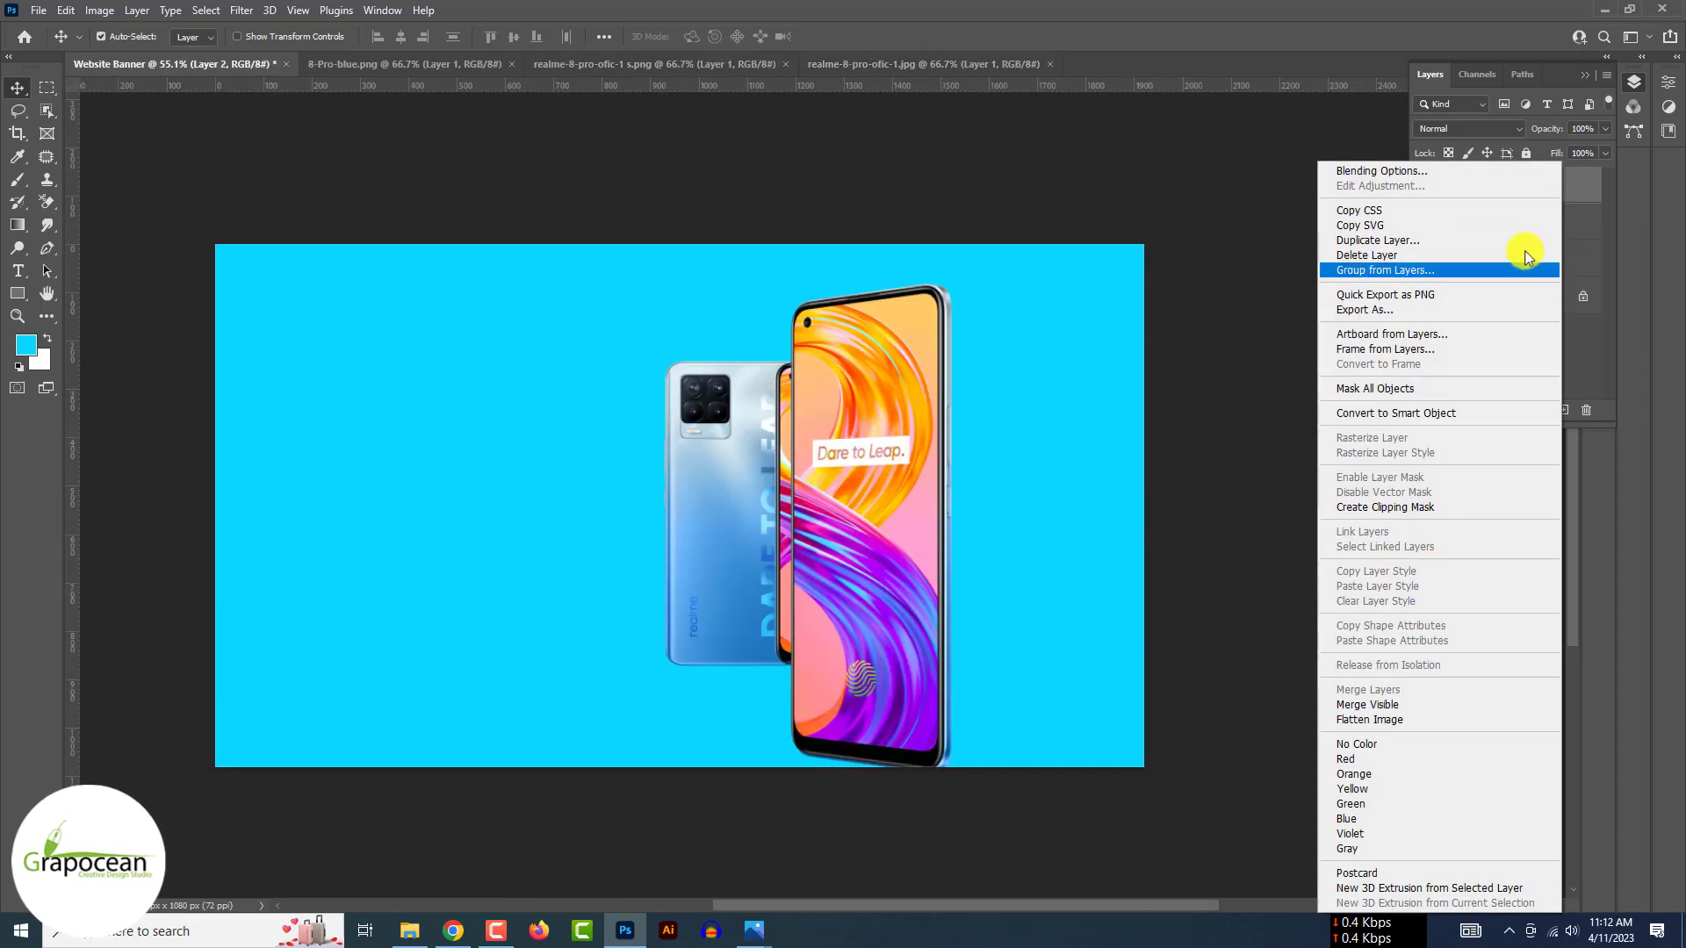
{"action": "key", "text": "Escape"}
Bring the blue phone back from 8-Pro-blue.png into the Website Banner document.
{"action": "left_click", "coordinate": [694, 65]}
{"action": "left_click", "coordinate": [424, 69]}
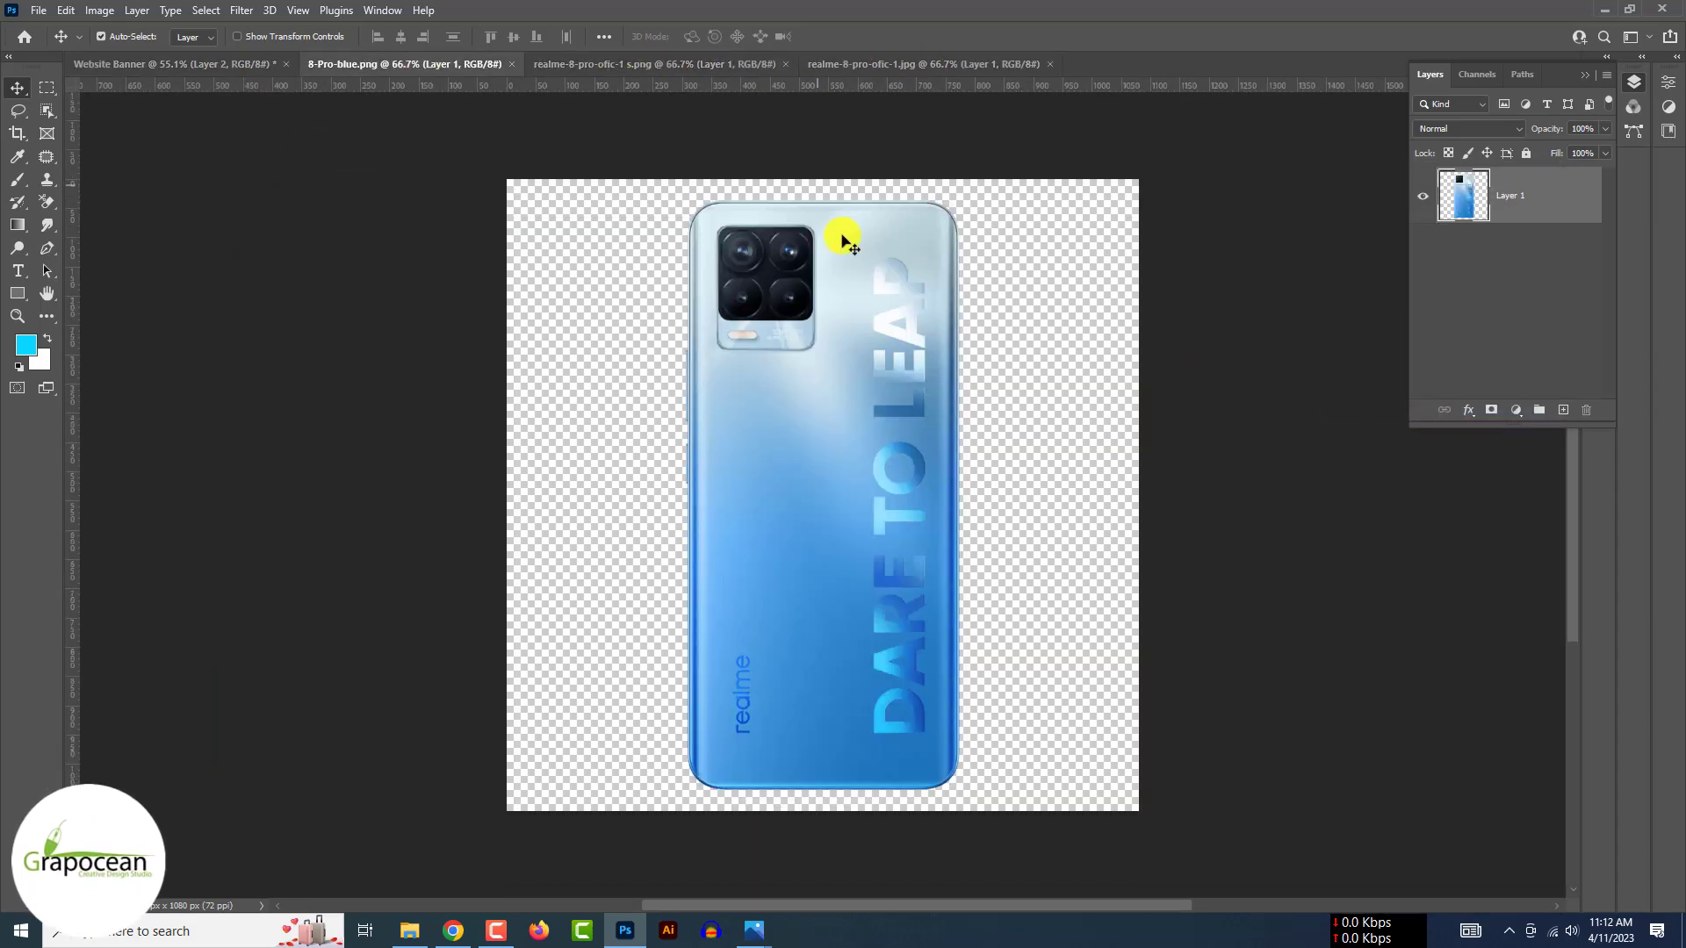
{"action": "left_click_drag", "start_coordinate": [846, 234], "coordinate": [678, 436]}
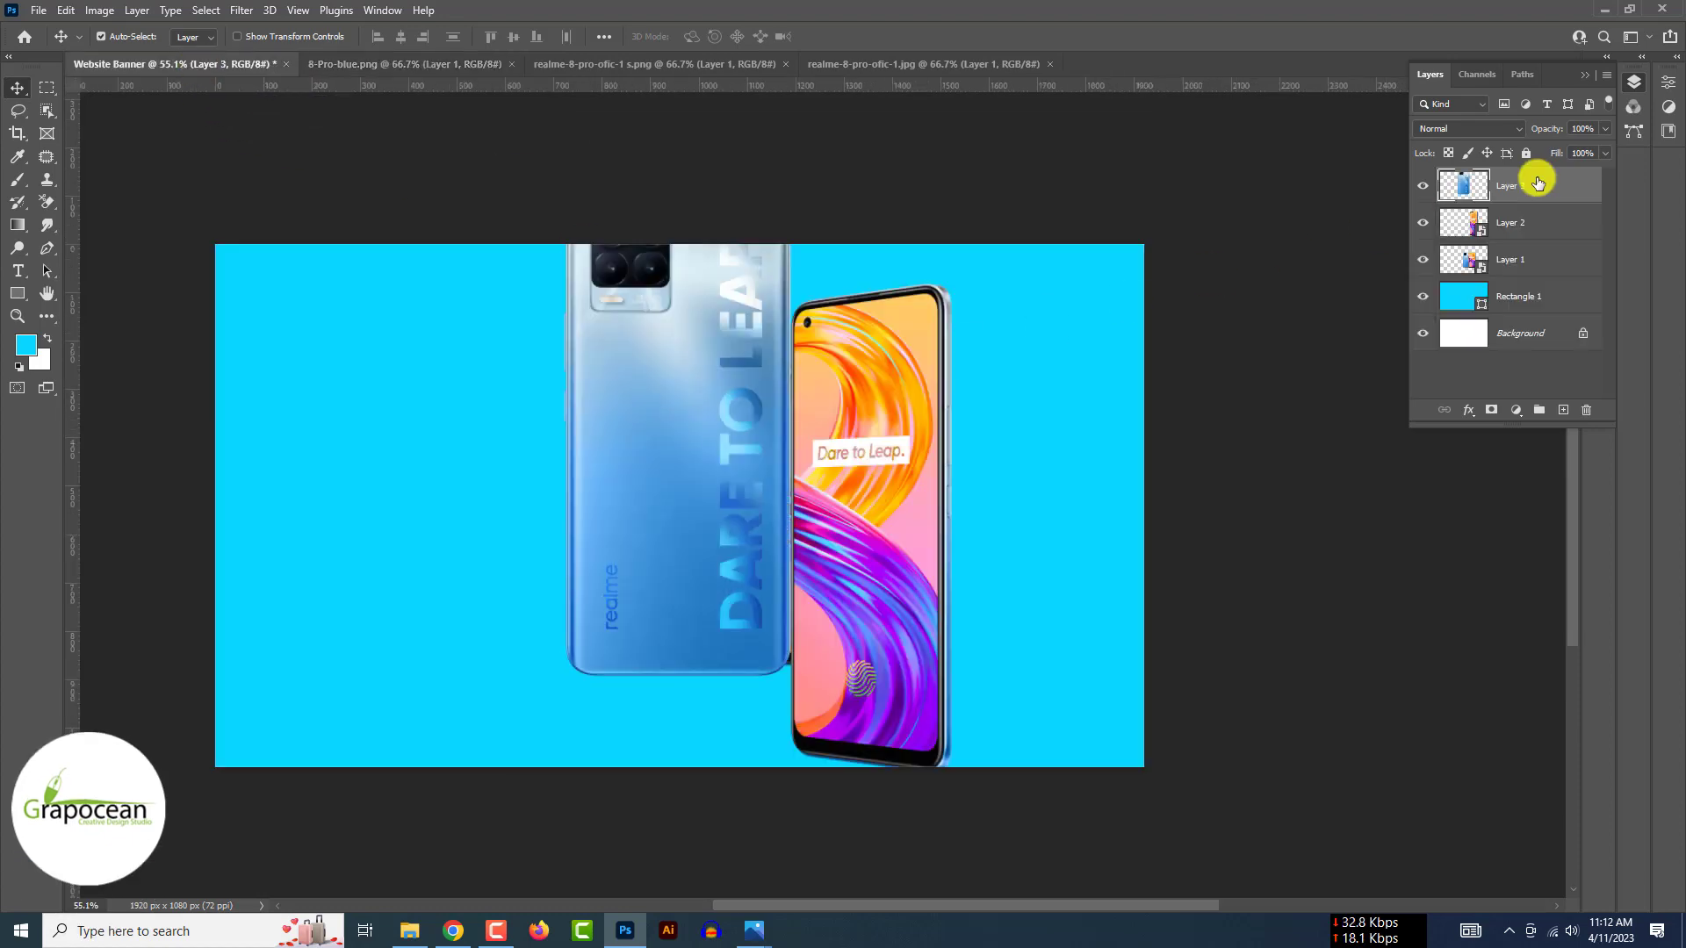
Convert the blue phone layer to a smart object and move it down in front of the angled phone.
{"action": "right_click", "coordinate": [1536, 171]}
{"action": "left_click", "coordinate": [1305, 421]}
{"action": "left_click_drag", "start_coordinate": [710, 509], "coordinate": [748, 591]}
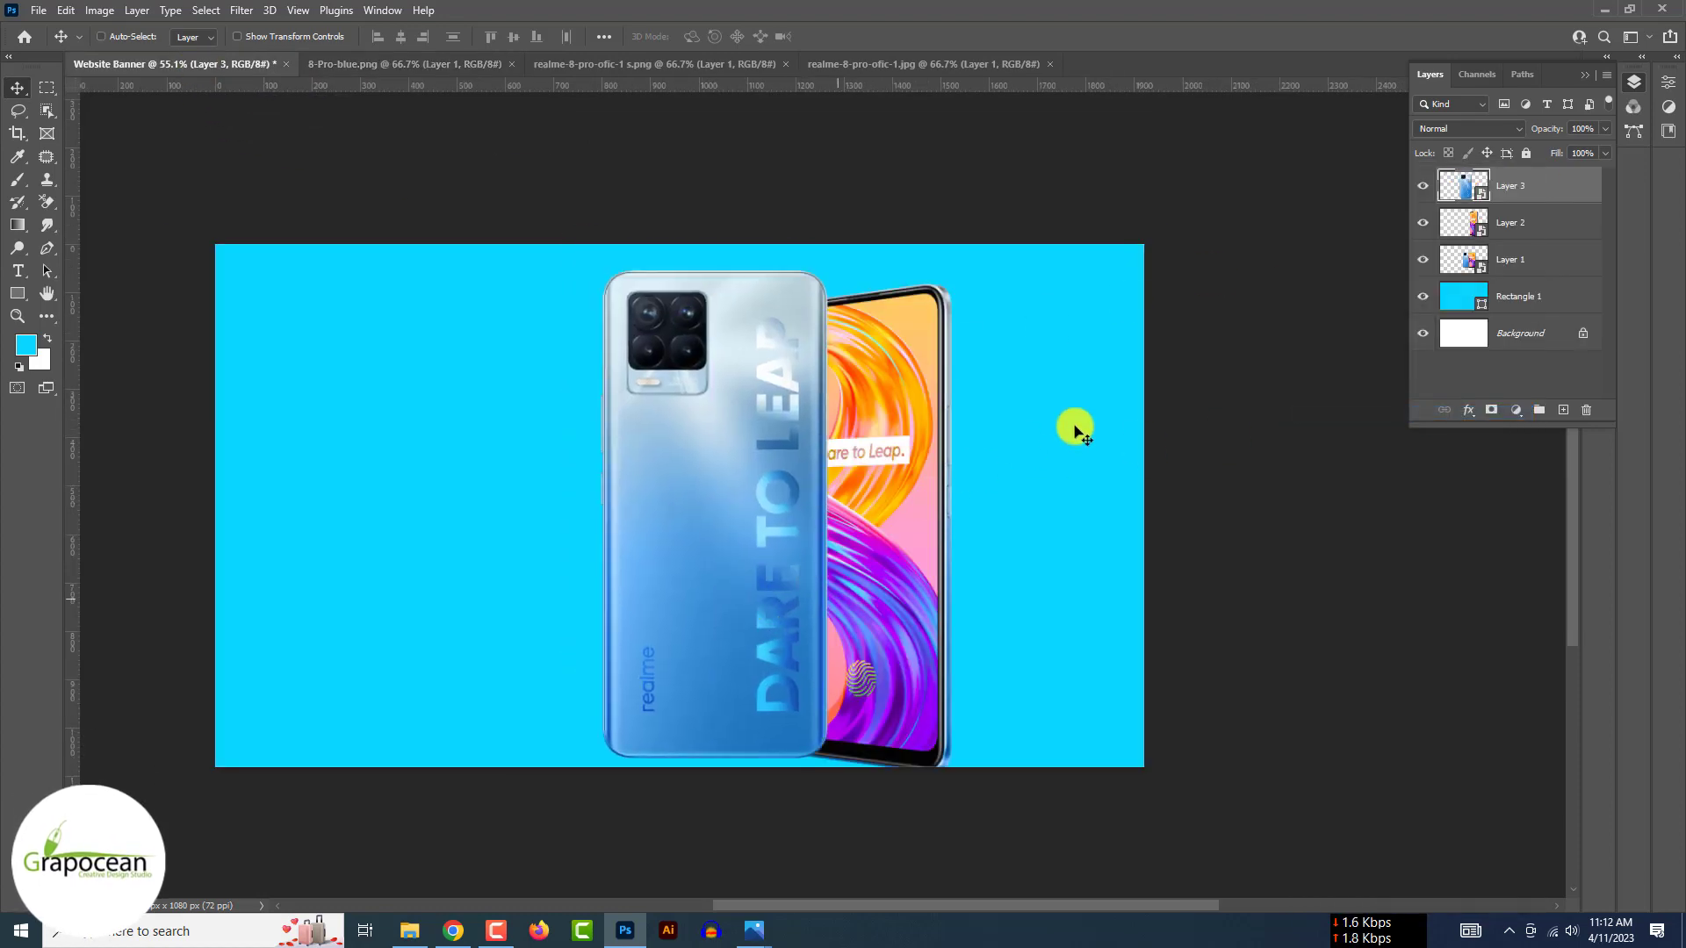
Hide Layer 1 and scale the blue phone to about 87%, overlapping the left side of the angled phone.
{"action": "key", "text": "ctrl+t"}
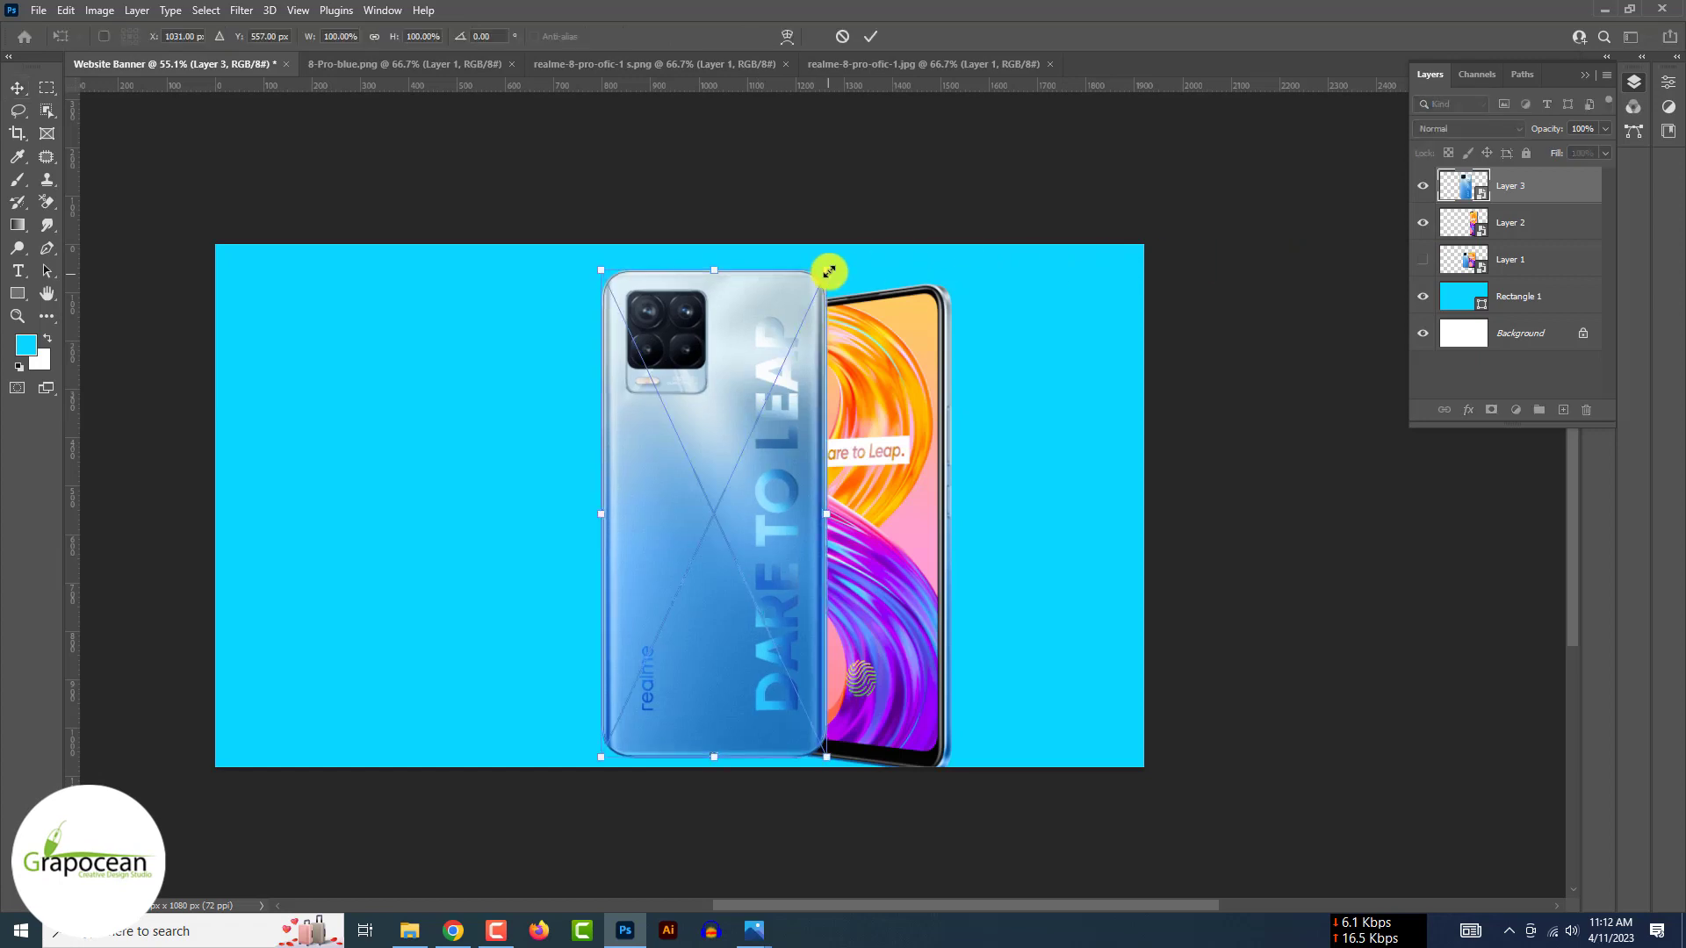
{"action": "left_click_drag", "start_coordinate": [826, 271], "coordinate": [793, 347]}
{"action": "left_click_drag", "start_coordinate": [696, 594], "coordinate": [746, 567]}
{"action": "left_click_drag", "start_coordinate": [844, 318], "coordinate": [816, 367]}
{"action": "left_click_drag", "start_coordinate": [780, 496], "coordinate": [748, 447]}
{"action": "left_click_drag", "start_coordinate": [791, 324], "coordinate": [806, 301]}
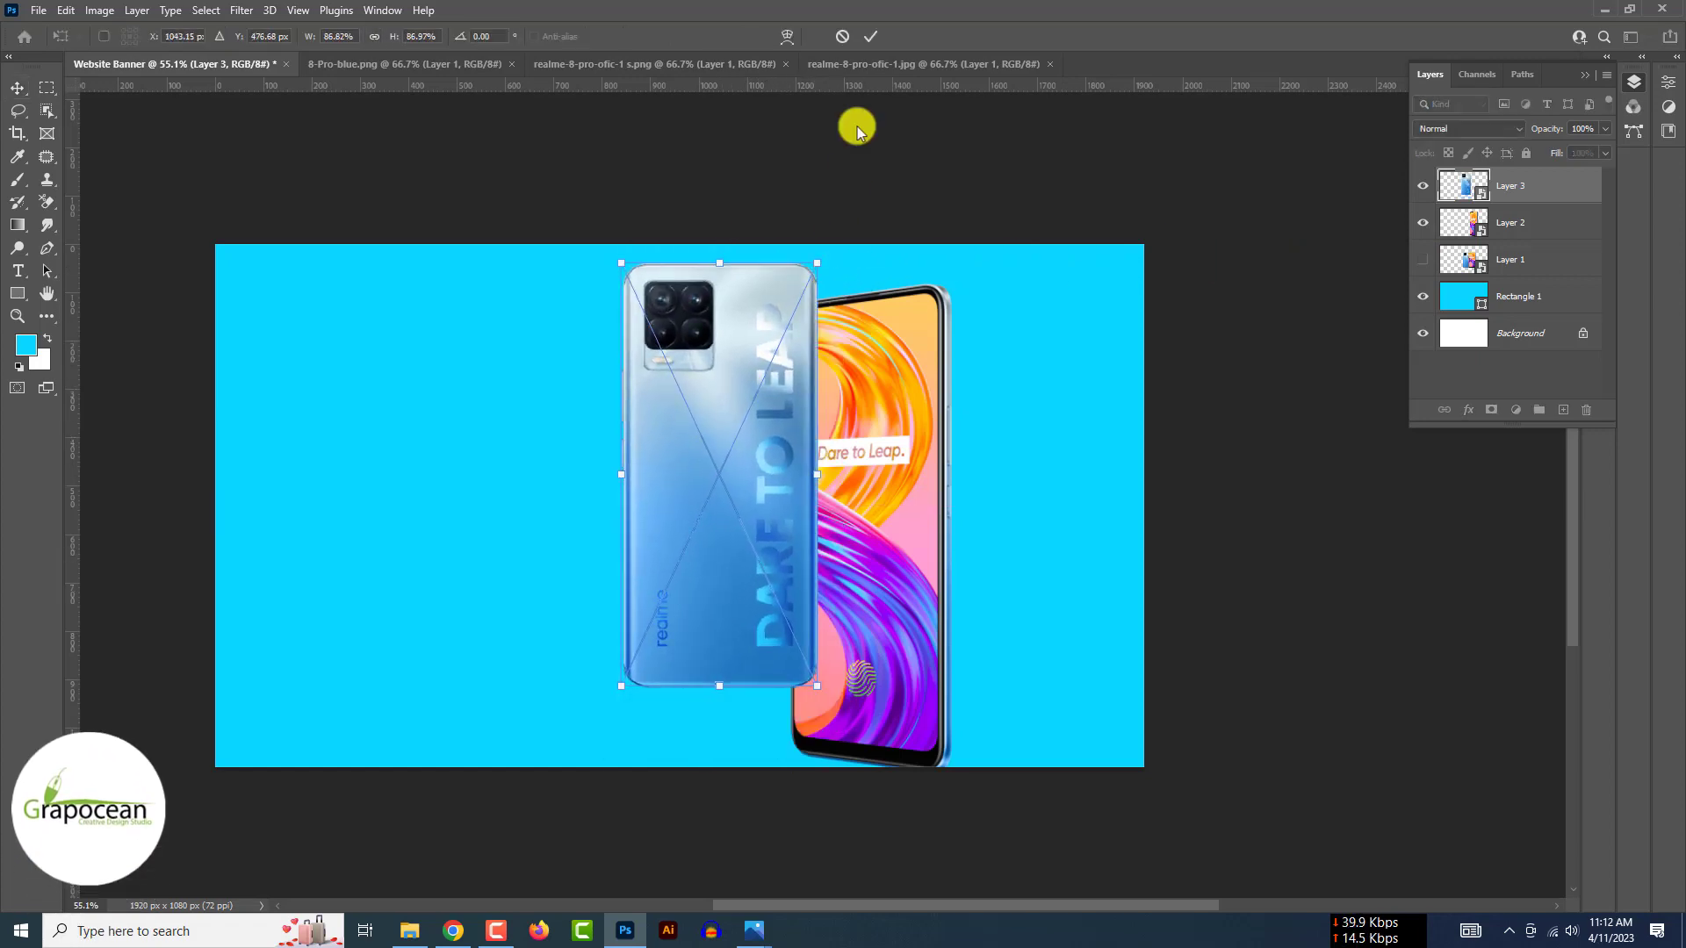
{"action": "left_click", "coordinate": [870, 36]}
{"action": "left_click_drag", "start_coordinate": [764, 444], "coordinate": [791, 481]}
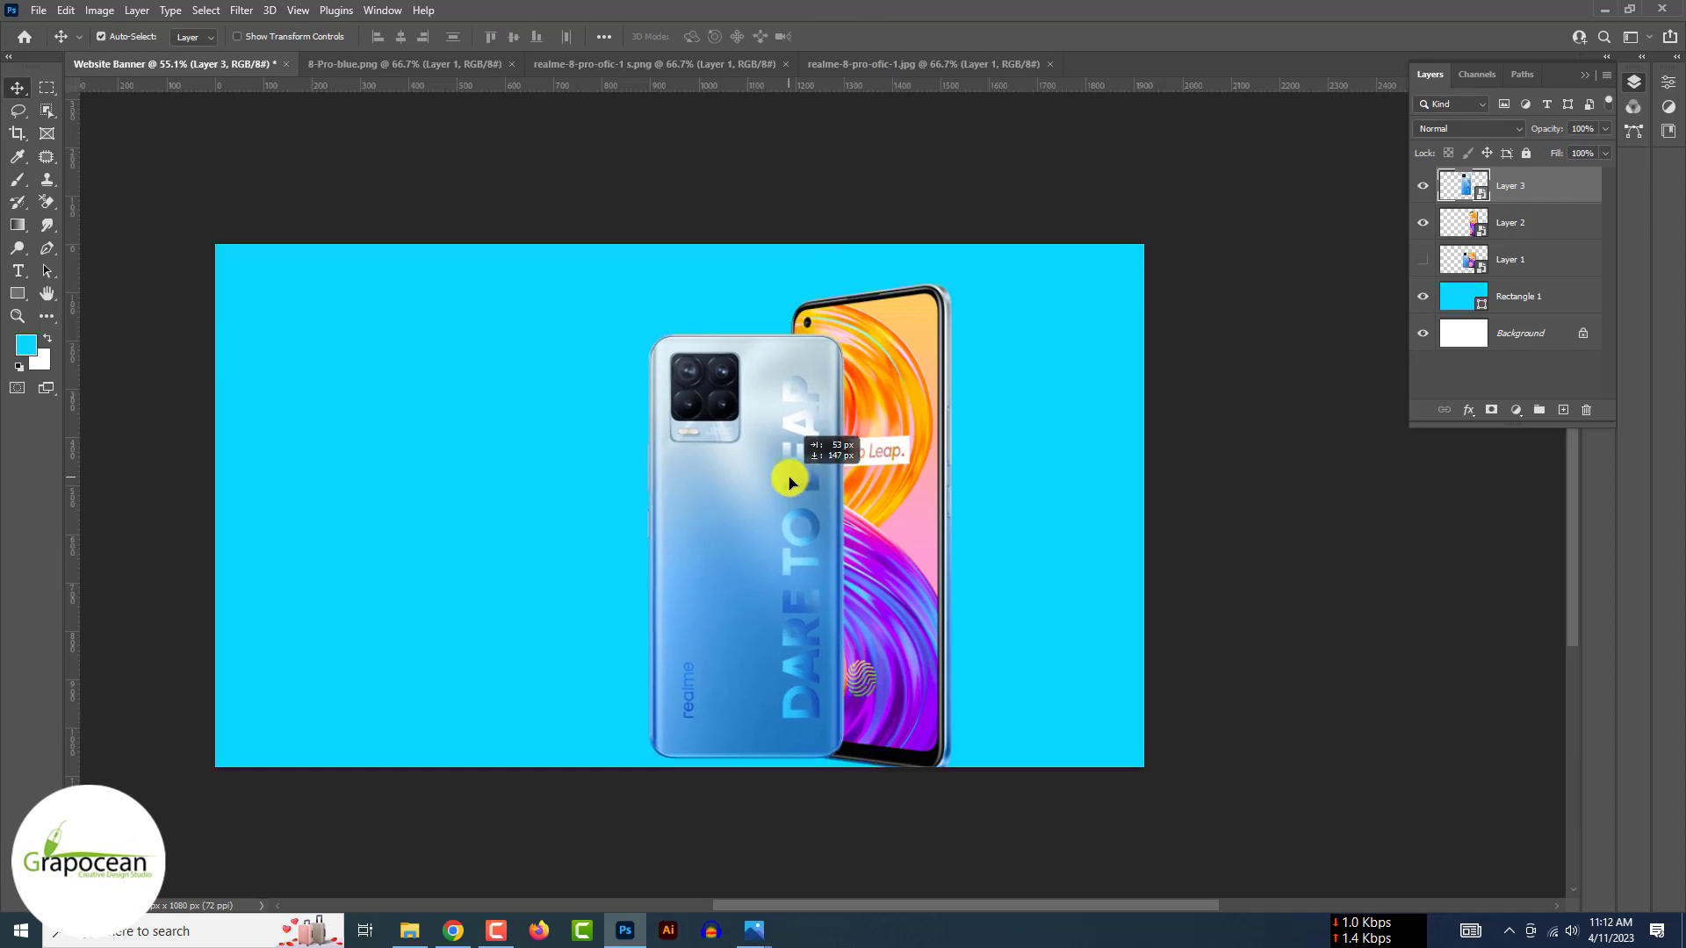
Scale both phone layers down together and place them vertically centred in the right half of the banner.
{"action": "left_click", "coordinate": [1511, 244], "text": "shift"}
{"action": "key", "text": "ctrl+t"}
{"action": "left_click_drag", "start_coordinate": [951, 286], "coordinate": [914, 339]}
{"action": "left_click_drag", "start_coordinate": [837, 555], "coordinate": [887, 508]}
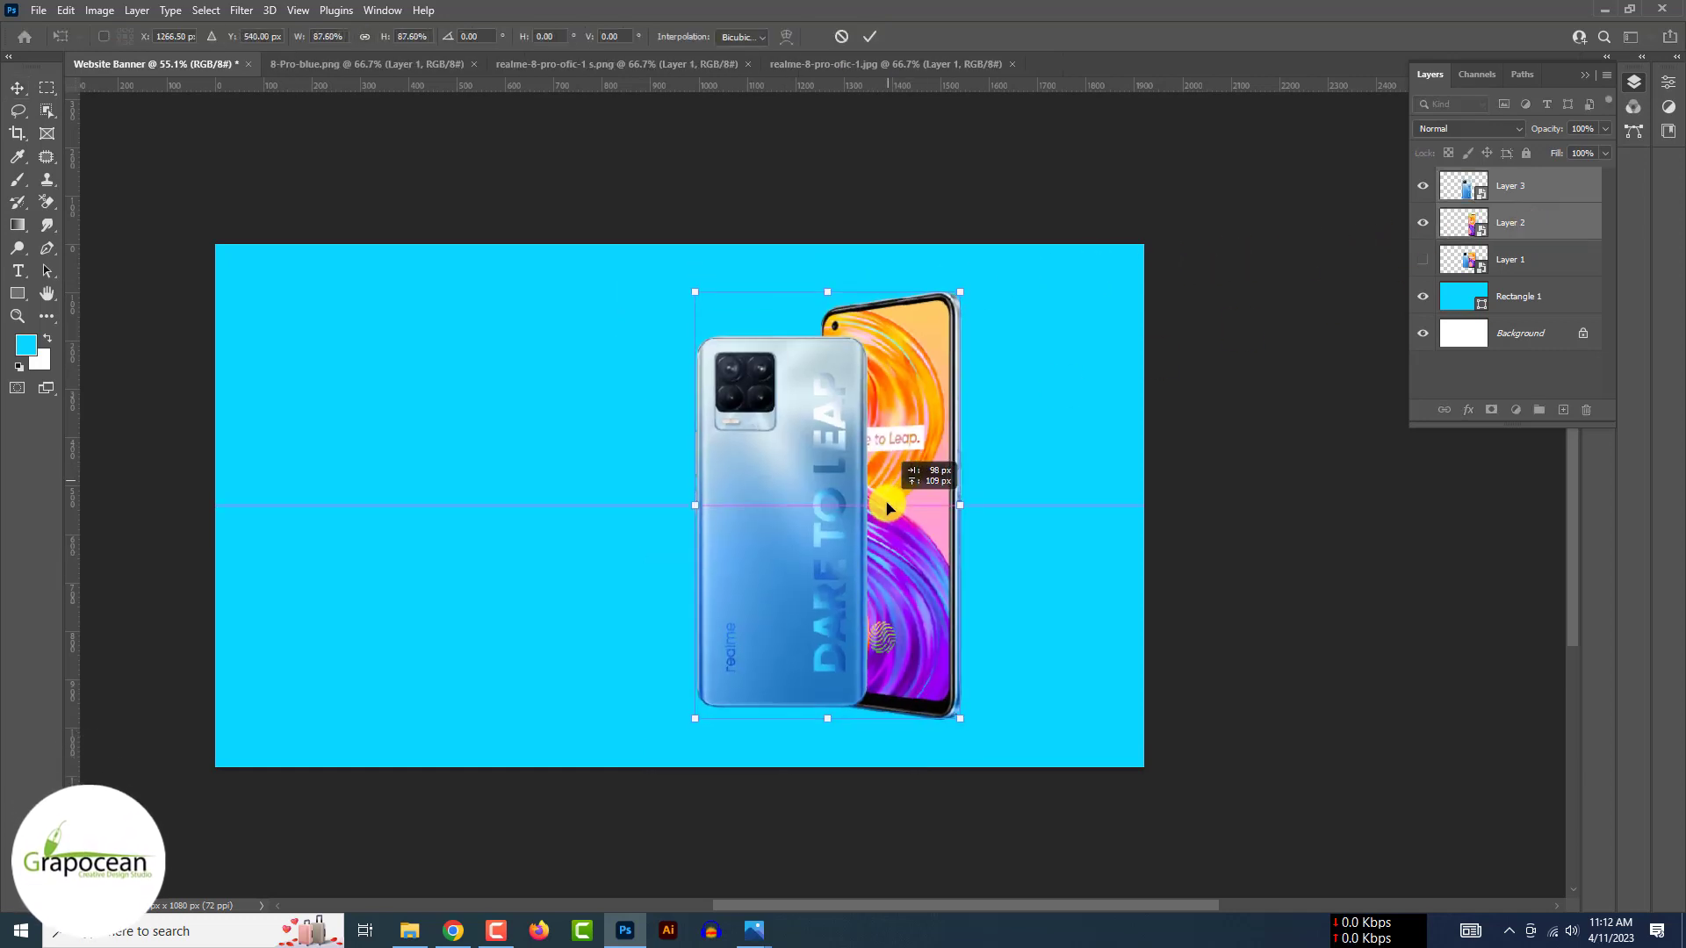
{"action": "left_click_drag", "start_coordinate": [958, 291], "coordinate": [922, 346]}
{"action": "left_click_drag", "start_coordinate": [918, 443], "coordinate": [938, 418]}
{"action": "left_click", "coordinate": [869, 36]}
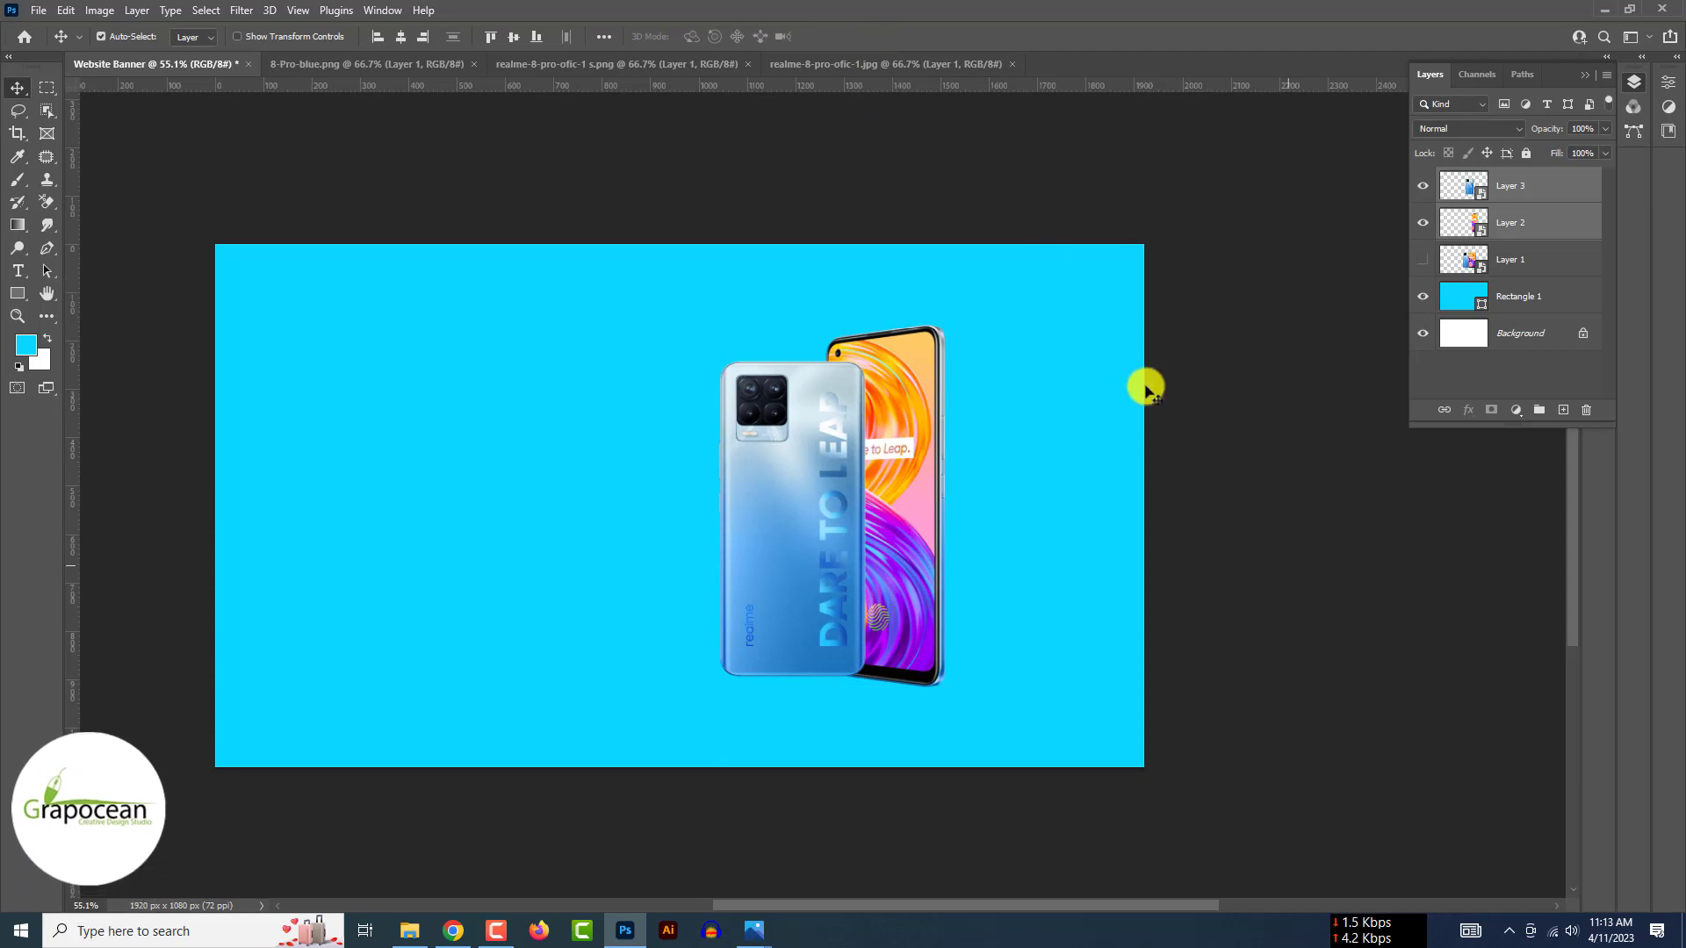
Recolour the background rectangle a medium blue and draw a white rectangle about 2027 × 748 px across the banner behind the phones.
{"action": "left_click", "coordinate": [1315, 537]}
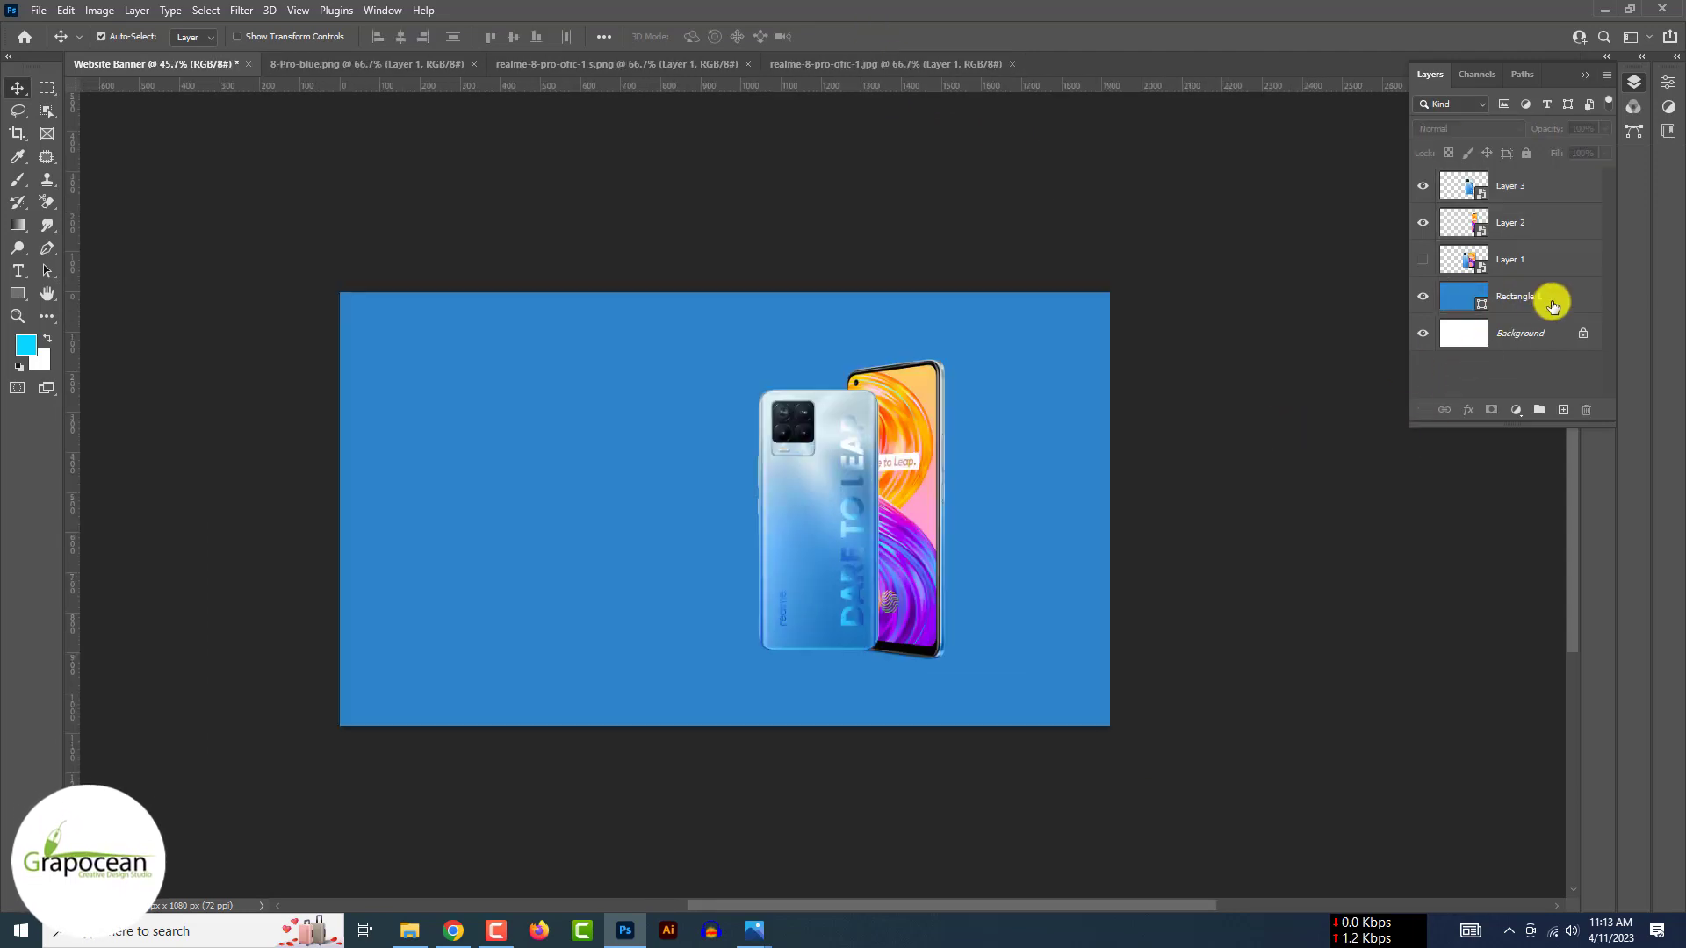
{"action": "left_click", "coordinate": [1563, 410]}
{"action": "key", "text": "u"}
{"action": "left_click_drag", "start_coordinate": [778, 558], "coordinate": [1147, 642]}
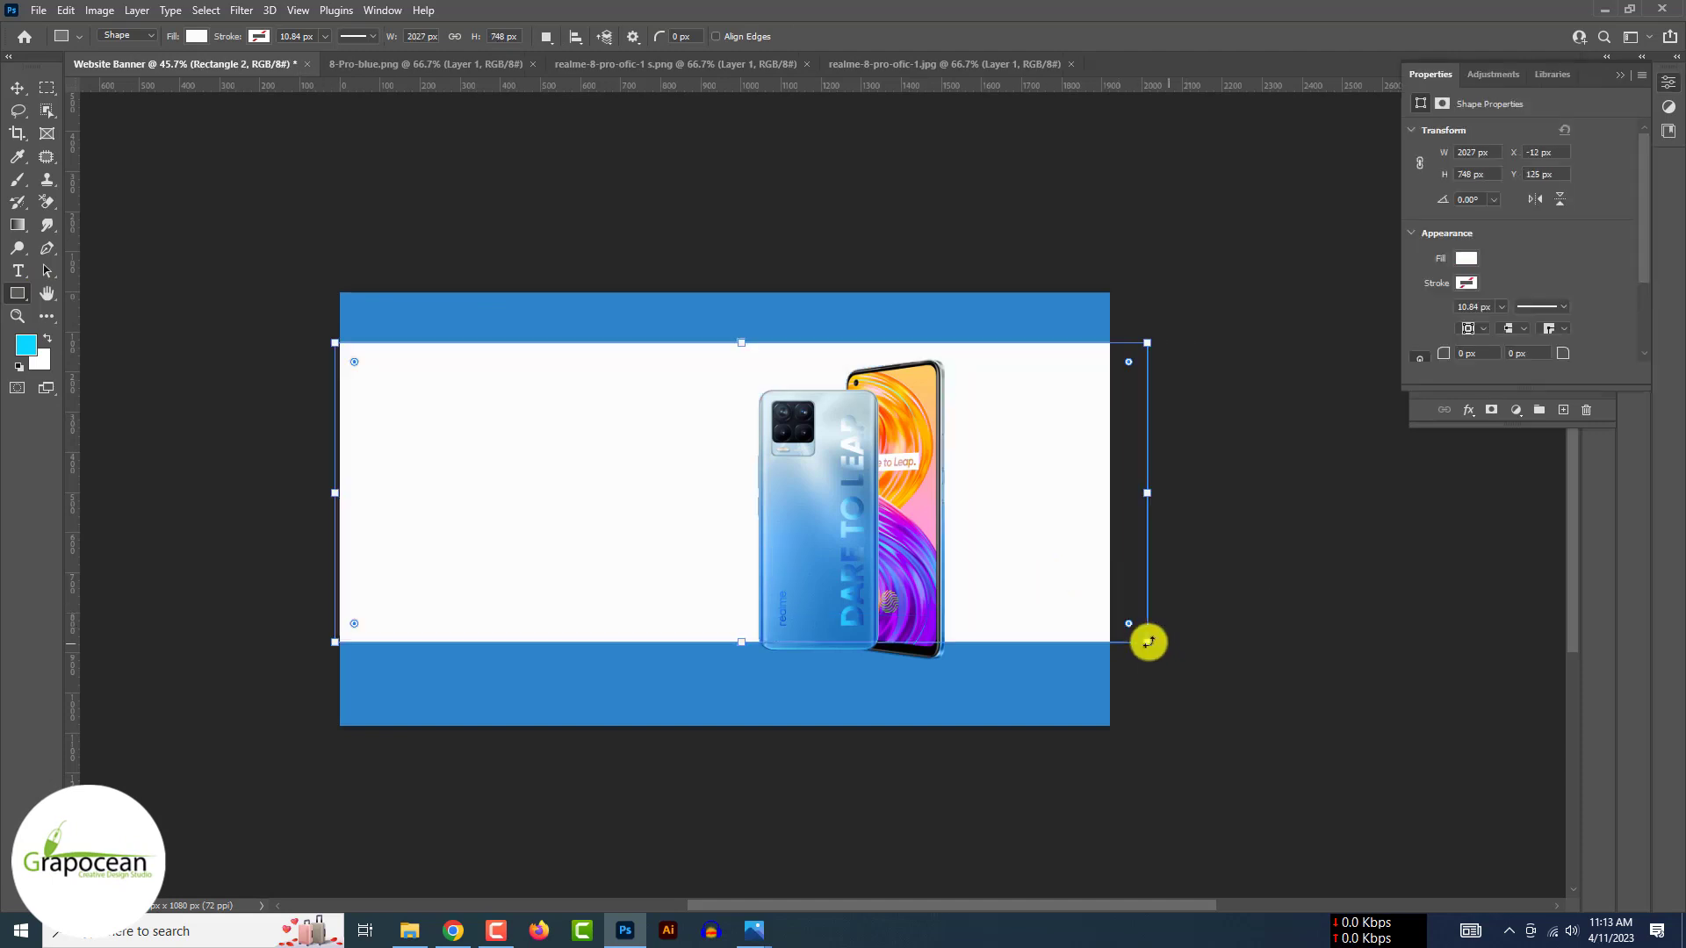
Give the new rectangle a linear gradient fill of type Noise with 100% roughness and added transparency.
{"action": "left_click", "coordinate": [197, 36]}
{"action": "left_click", "coordinate": [155, 70]}
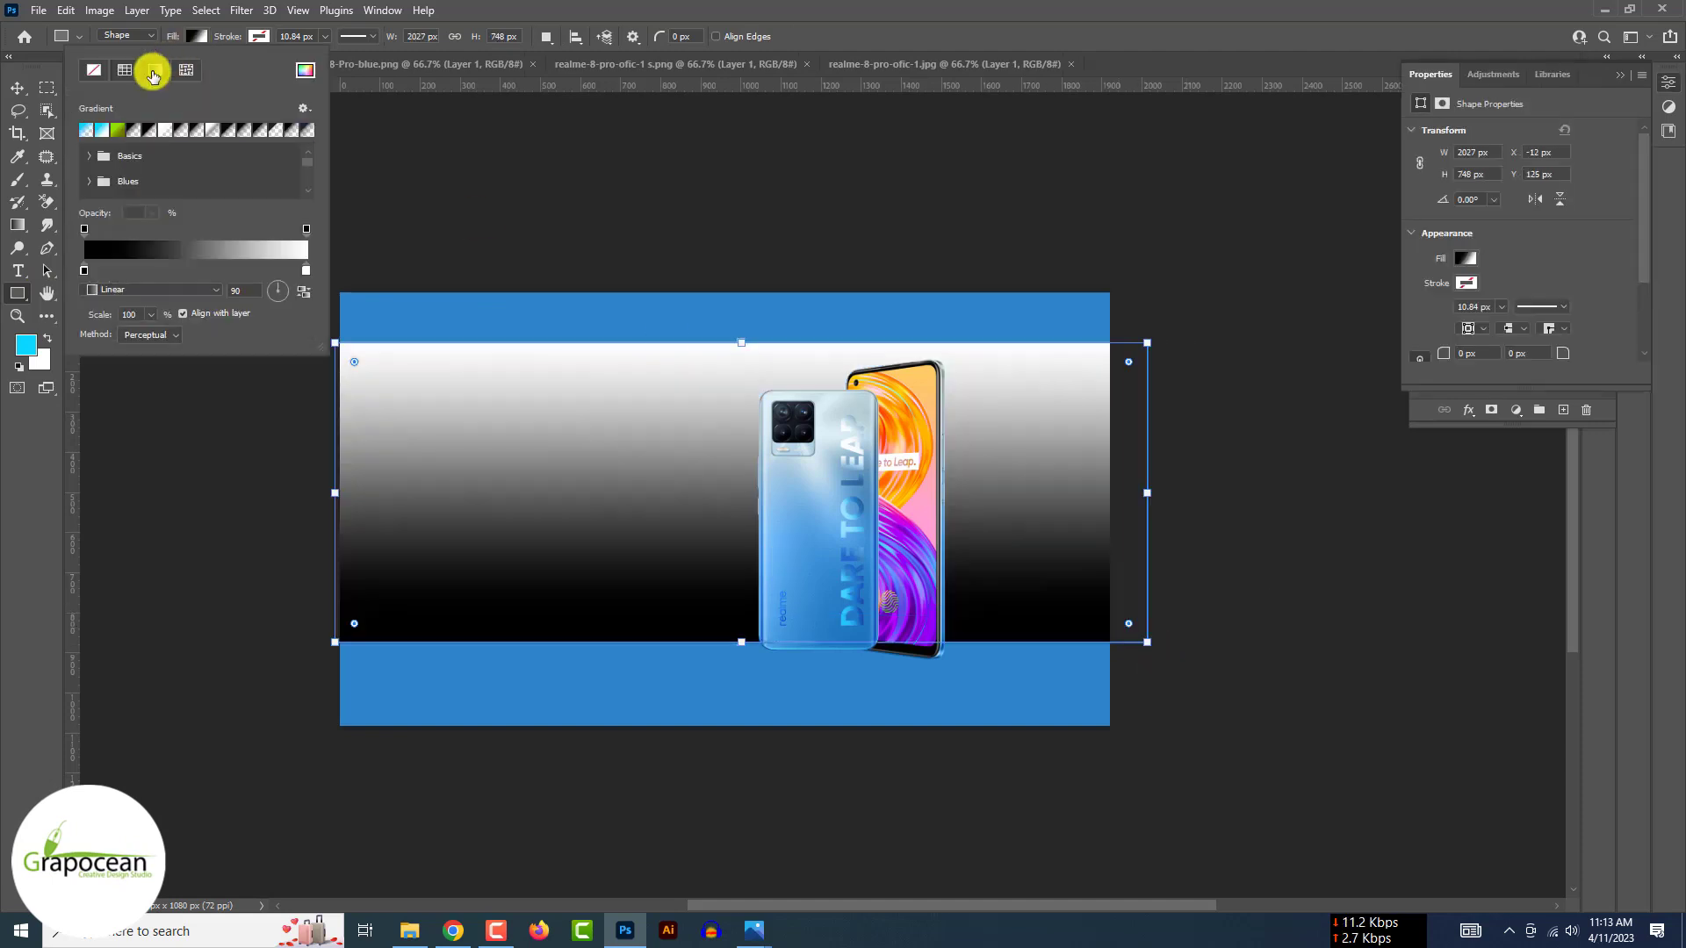
{"action": "left_click", "coordinate": [217, 256]}
{"action": "left_click", "coordinate": [1536, 527]}
{"action": "left_click", "coordinate": [178, 299]}
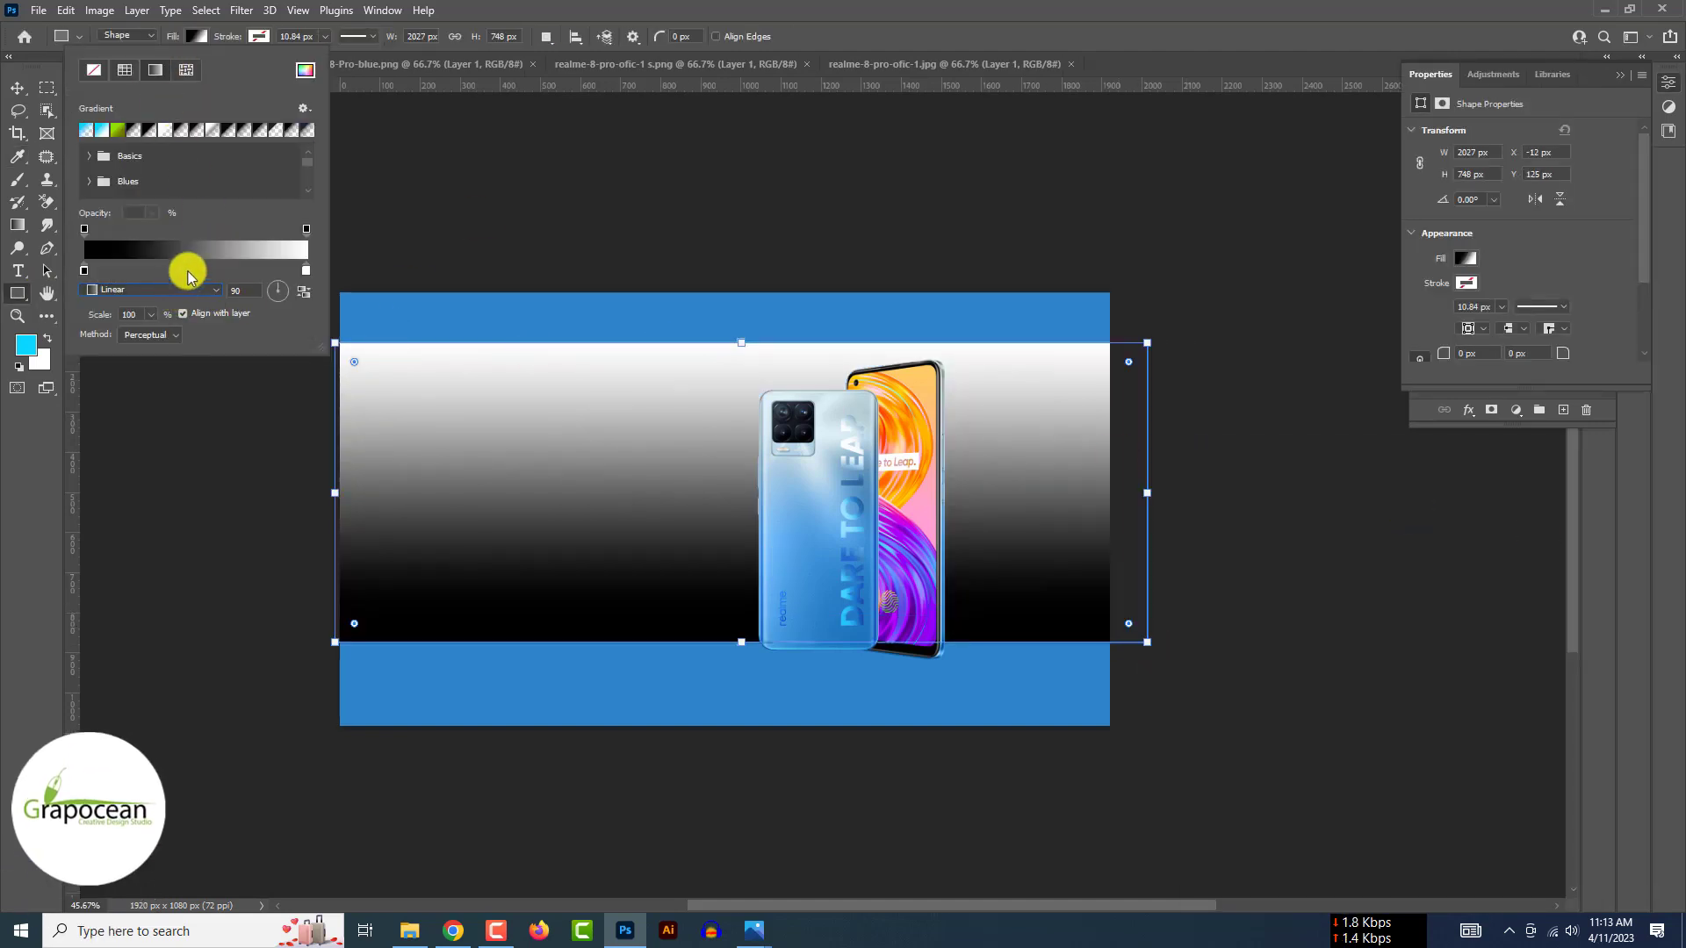
{"action": "left_click", "coordinate": [290, 252]}
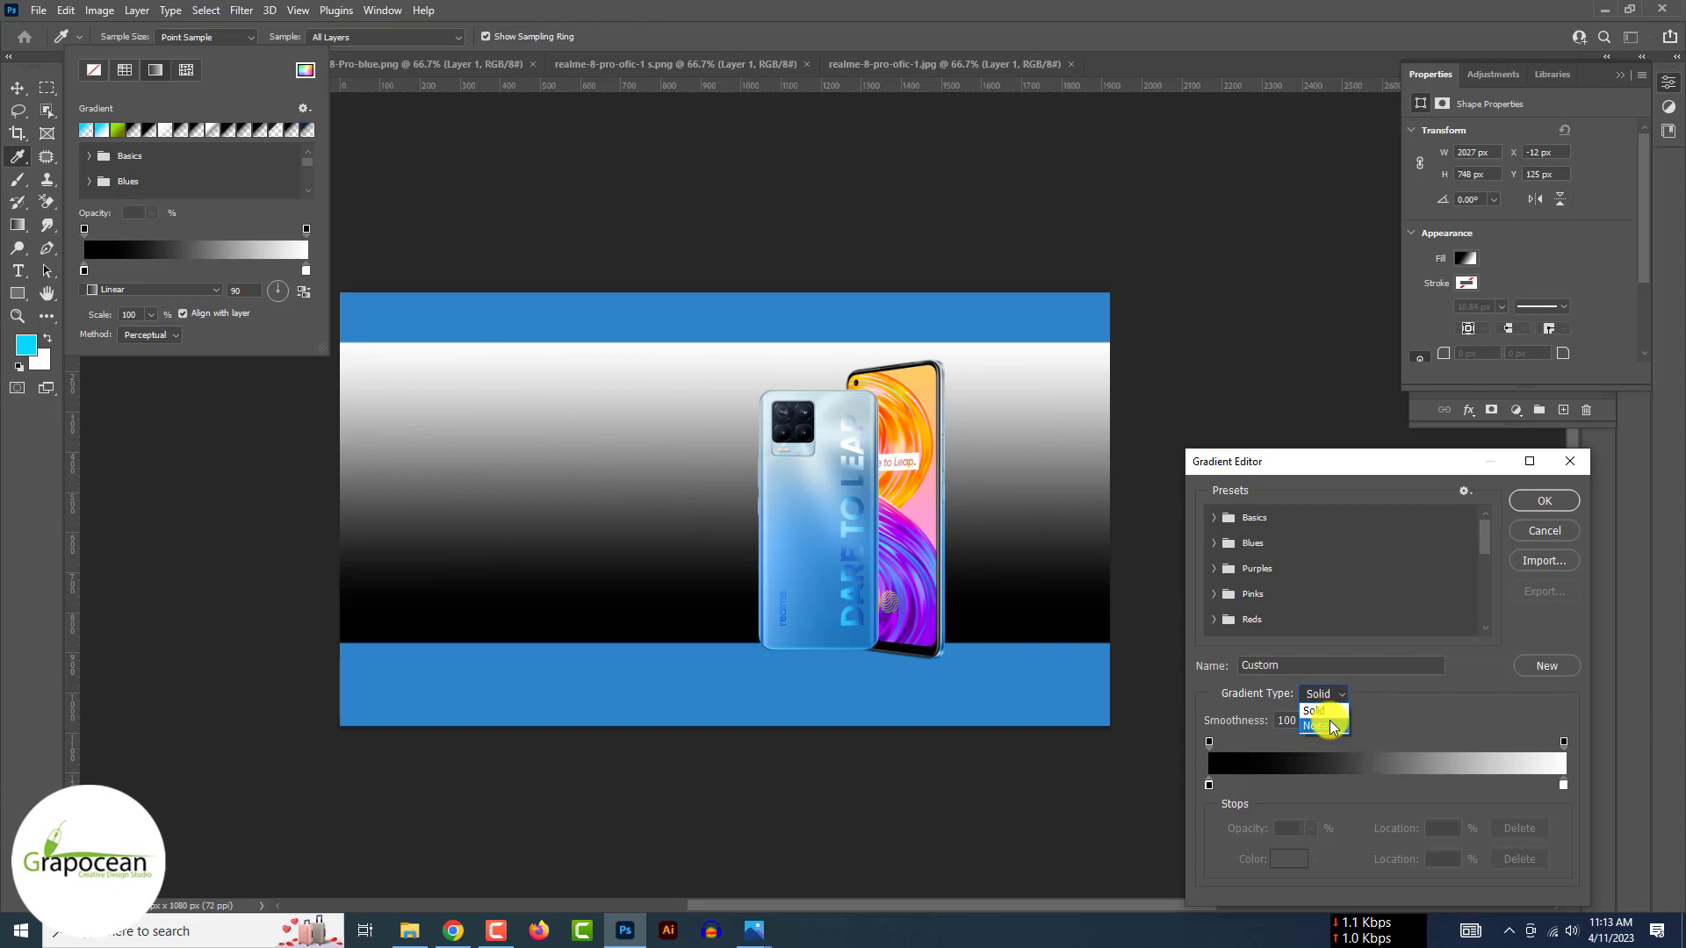
{"action": "left_click", "coordinate": [1330, 725]}
{"action": "left_click_drag", "start_coordinate": [1314, 725], "coordinate": [1357, 752]}
{"action": "left_click", "coordinate": [1451, 826]}
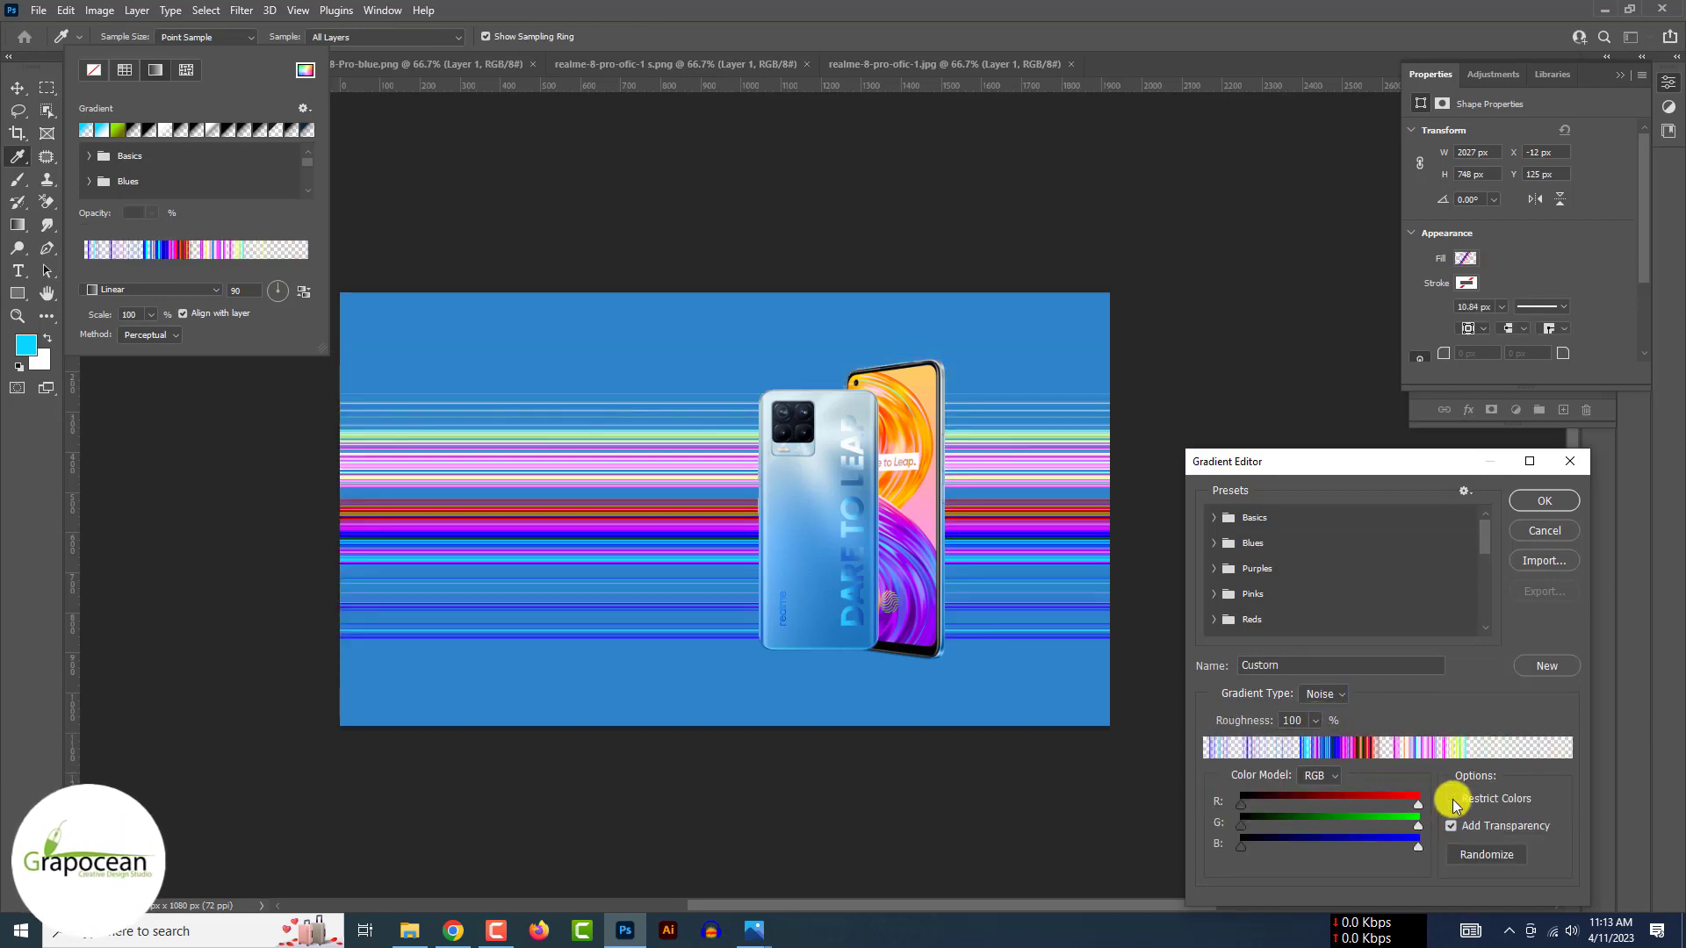
Randomize the noise gradient repeatedly to find a suitable pattern of coloured streaks.
{"action": "left_click", "coordinate": [1490, 858]}
{"action": "left_click", "coordinate": [1490, 859]}
{"action": "left_click", "coordinate": [1489, 860]}
{"action": "left_click", "coordinate": [1489, 859]}
{"action": "left_click", "coordinate": [1487, 861]}
{"action": "left_click", "coordinate": [1488, 860]}
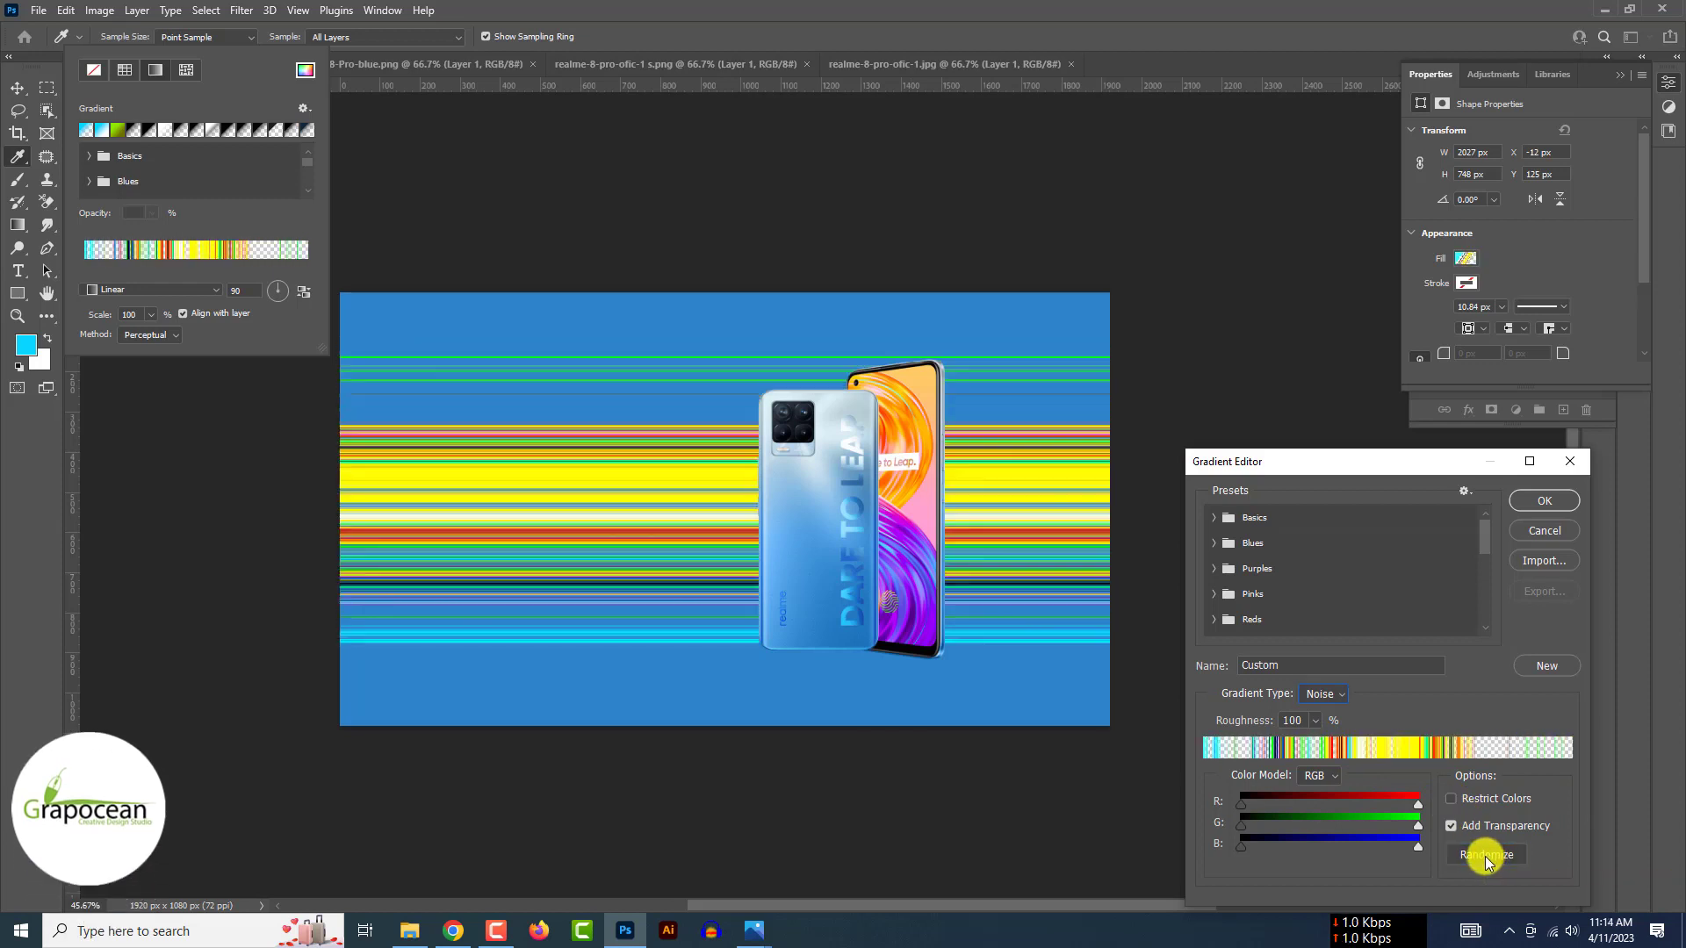
{"action": "left_click", "coordinate": [1488, 859]}
{"action": "left_click", "coordinate": [1488, 859]}
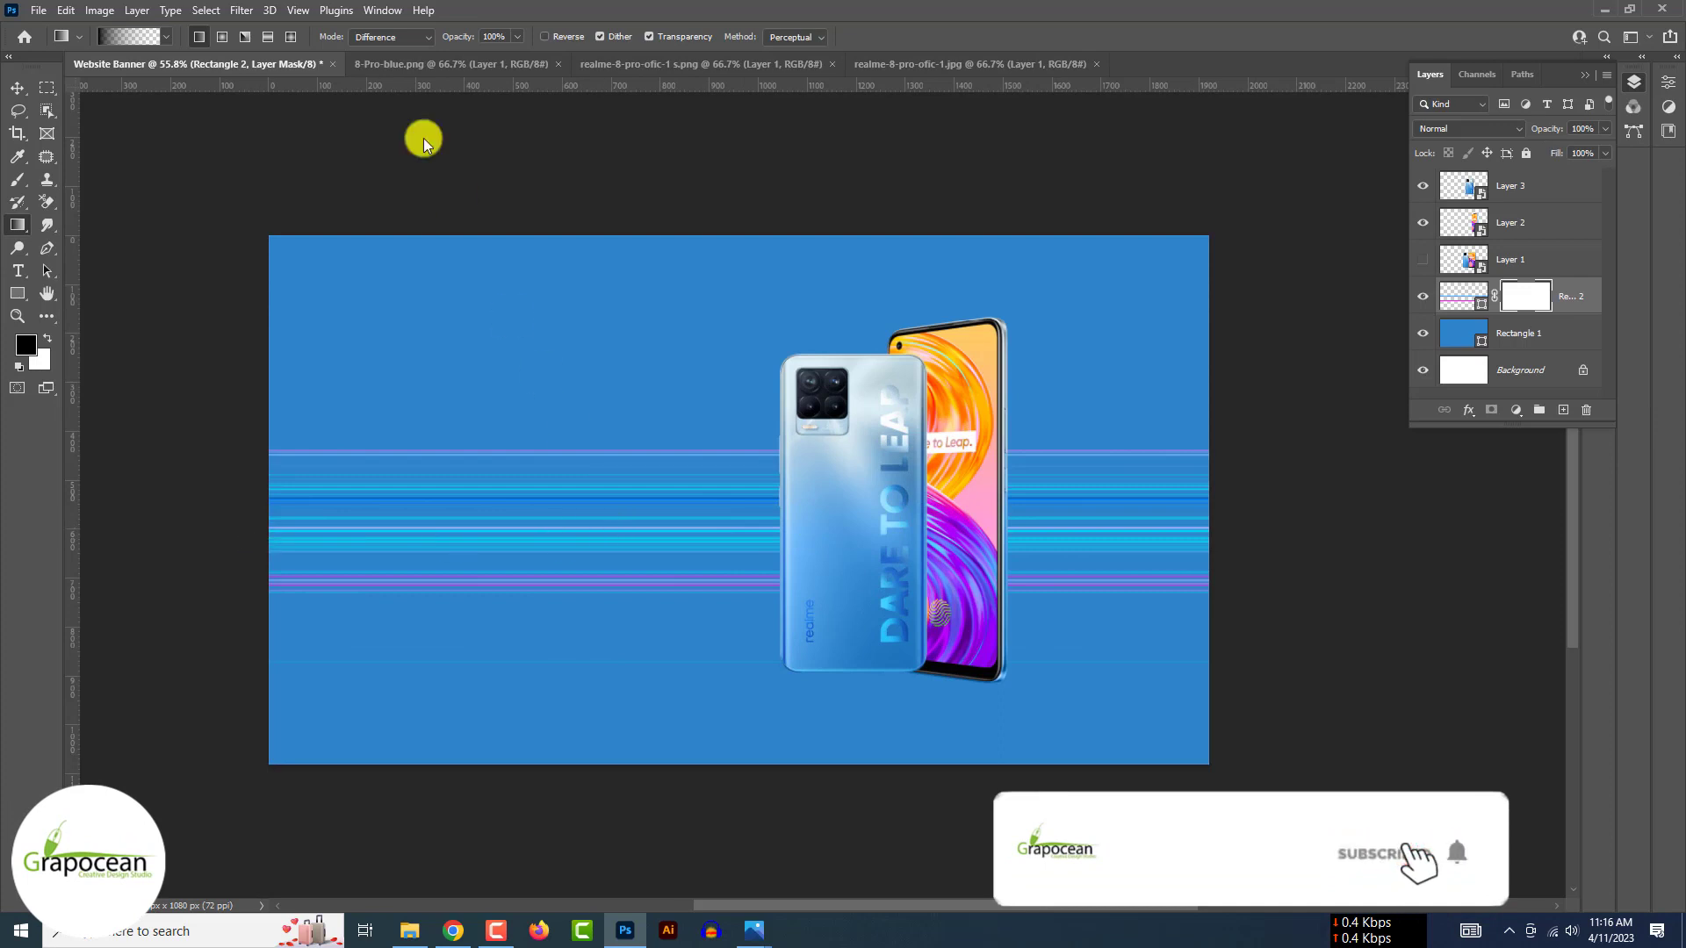
Set the Gradient tool's mode to Normal and draw gradients on the Rectangle 2 mask to fade both ends of the streaks.
{"action": "left_click", "coordinate": [387, 38]}
{"action": "left_click", "coordinate": [370, 52]}
{"action": "left_click_drag", "start_coordinate": [317, 583], "coordinate": [851, 638]}
{"action": "mouse_move", "coordinate": [233, 547]}
{"action": "left_mouse_down"}
{"action": "mouse_move", "coordinate": [810, 542]}
{"action": "mouse_move", "coordinate": [1223, 512]}
{"action": "left_mouse_up"}
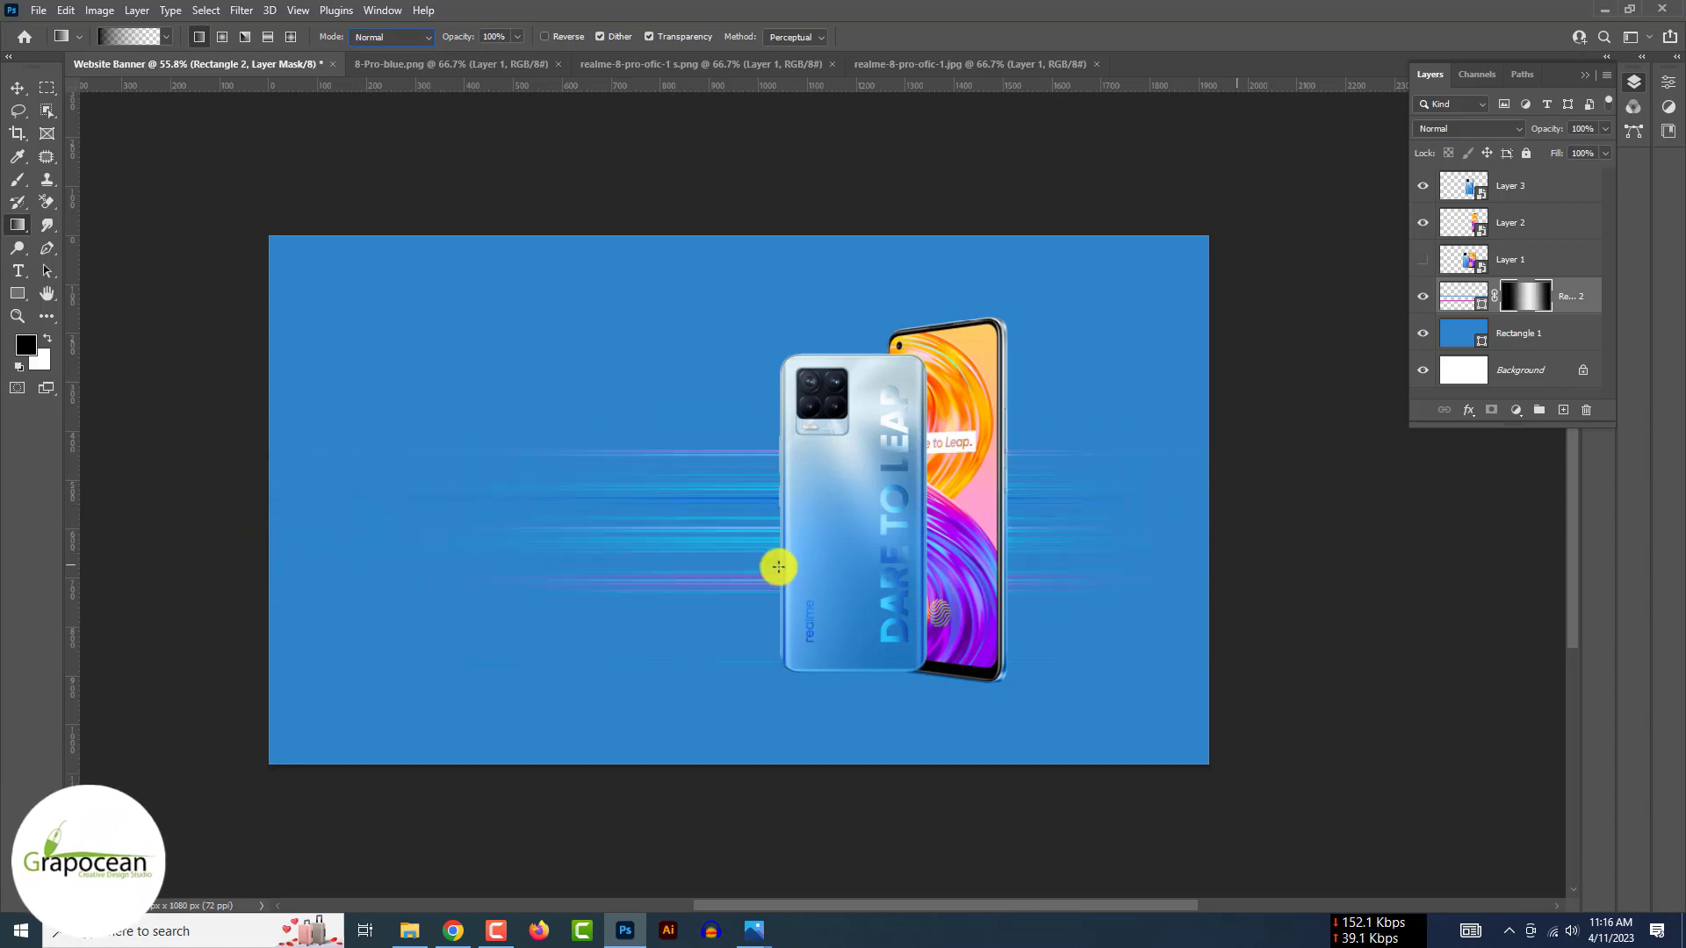
{"action": "left_click_drag", "start_coordinate": [368, 531], "coordinate": [994, 527]}
Move the masked streaks up by about 28 px behind the phones.
{"action": "key", "text": "v"}
{"action": "scroll", "coordinate": [707, 457], "scroll_direction": "up", "scroll_amount": 10}
{"action": "left_click_drag", "start_coordinate": [835, 535], "coordinate": [835, 482]}
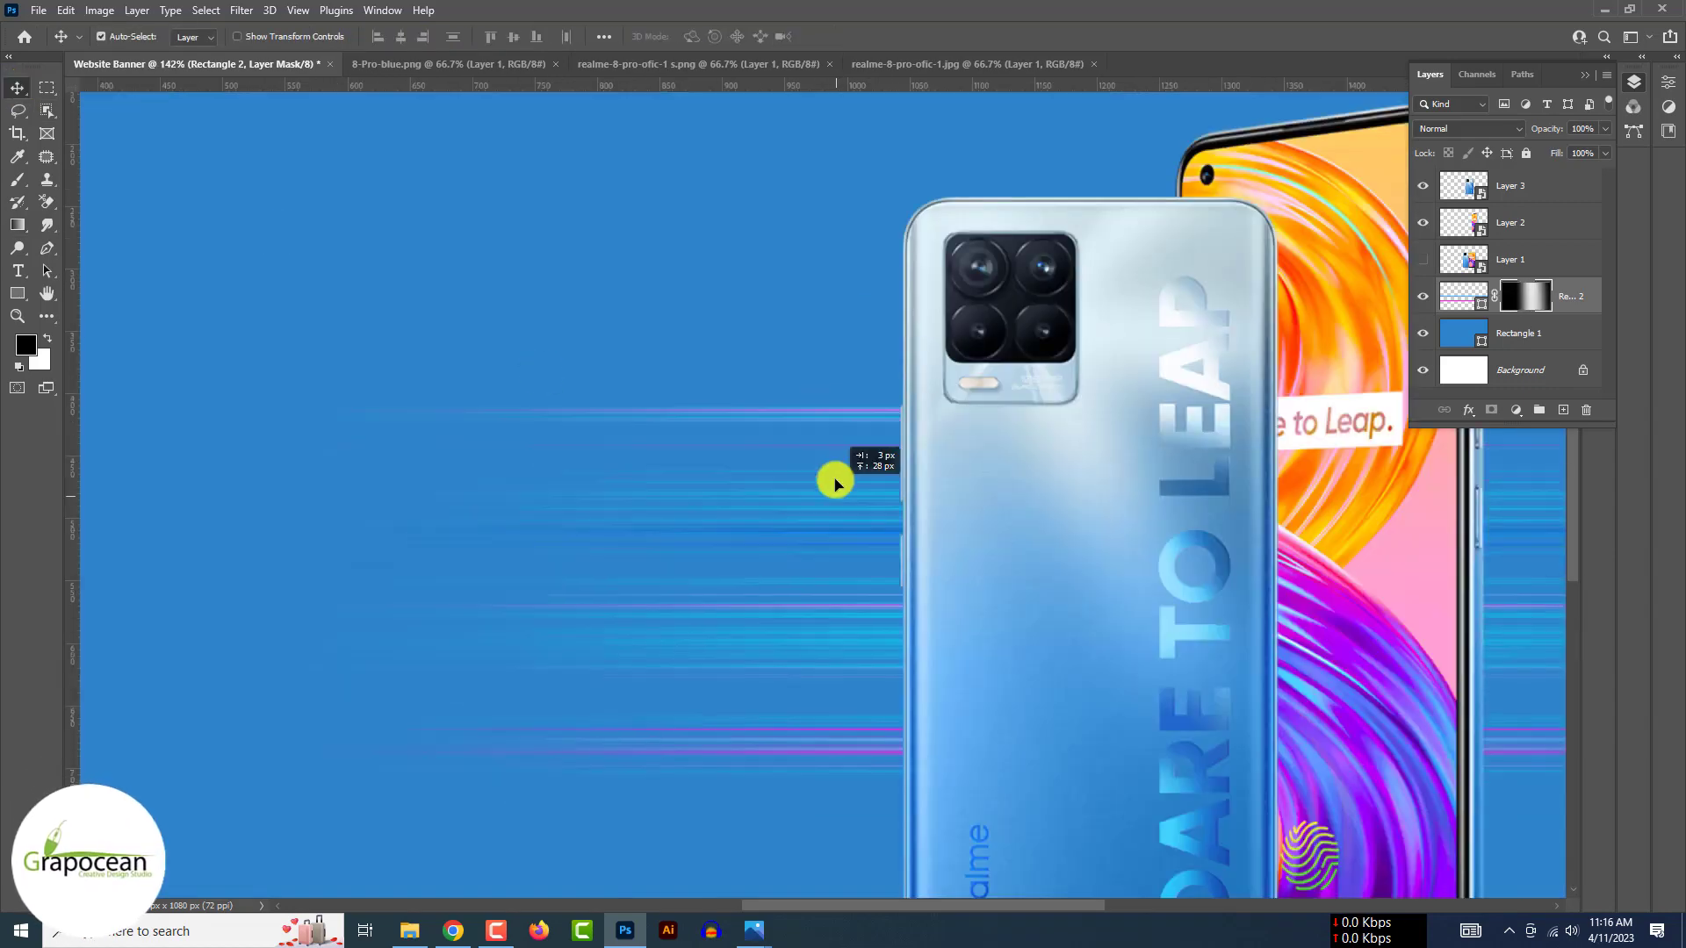
{"action": "scroll", "coordinate": [378, 483], "scroll_direction": "down", "scroll_amount": 6}
Set the blend mode of the Rectangle 2 streak layer to Linear Dodge (Add).
{"action": "left_click", "coordinate": [1467, 129]}
{"action": "left_click", "coordinate": [1458, 315]}
{"action": "left_click", "coordinate": [1469, 130]}
{"action": "left_click", "coordinate": [1454, 302]}
{"action": "scroll", "coordinate": [1015, 639], "scroll_direction": "down", "scroll_amount": 9}
{"action": "left_click", "coordinate": [1274, 648]}
{"action": "scroll", "coordinate": [704, 598], "scroll_direction": "up", "scroll_amount": 5}
Paint black on the Rectangle 2 mask with a 100 px brush to hide stray streaks at the banner's left edge and near the bottom.
{"action": "left_click", "coordinate": [1526, 297]}
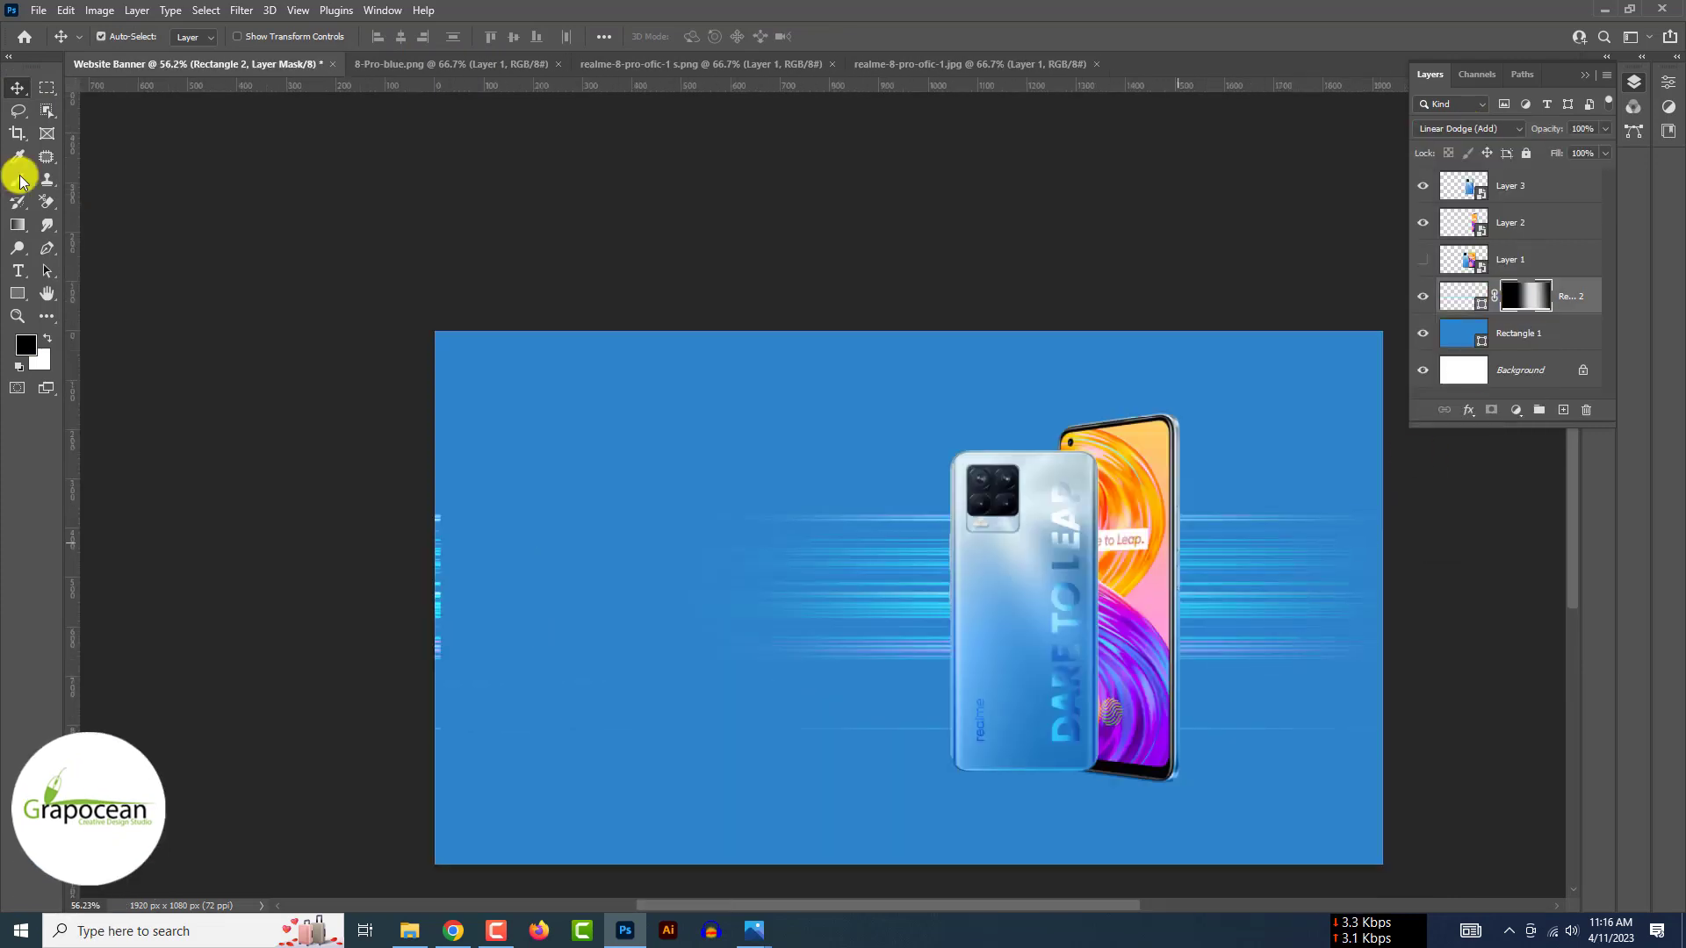
{"action": "left_click", "coordinate": [17, 179]}
{"action": "key", "text": "bracketleft"}
{"action": "key", "text": "bracketleft"}
{"action": "key", "text": "bracketleft"}
{"action": "key", "text": "bracketleft"}
{"action": "left_click", "coordinate": [334, 573]}
{"action": "left_click_drag", "start_coordinate": [925, 910], "coordinate": [977, 911]}
{"action": "left_click_drag", "start_coordinate": [741, 734], "coordinate": [1047, 728]}
{"action": "scroll", "coordinate": [1047, 727], "scroll_direction": "down", "scroll_amount": 5}
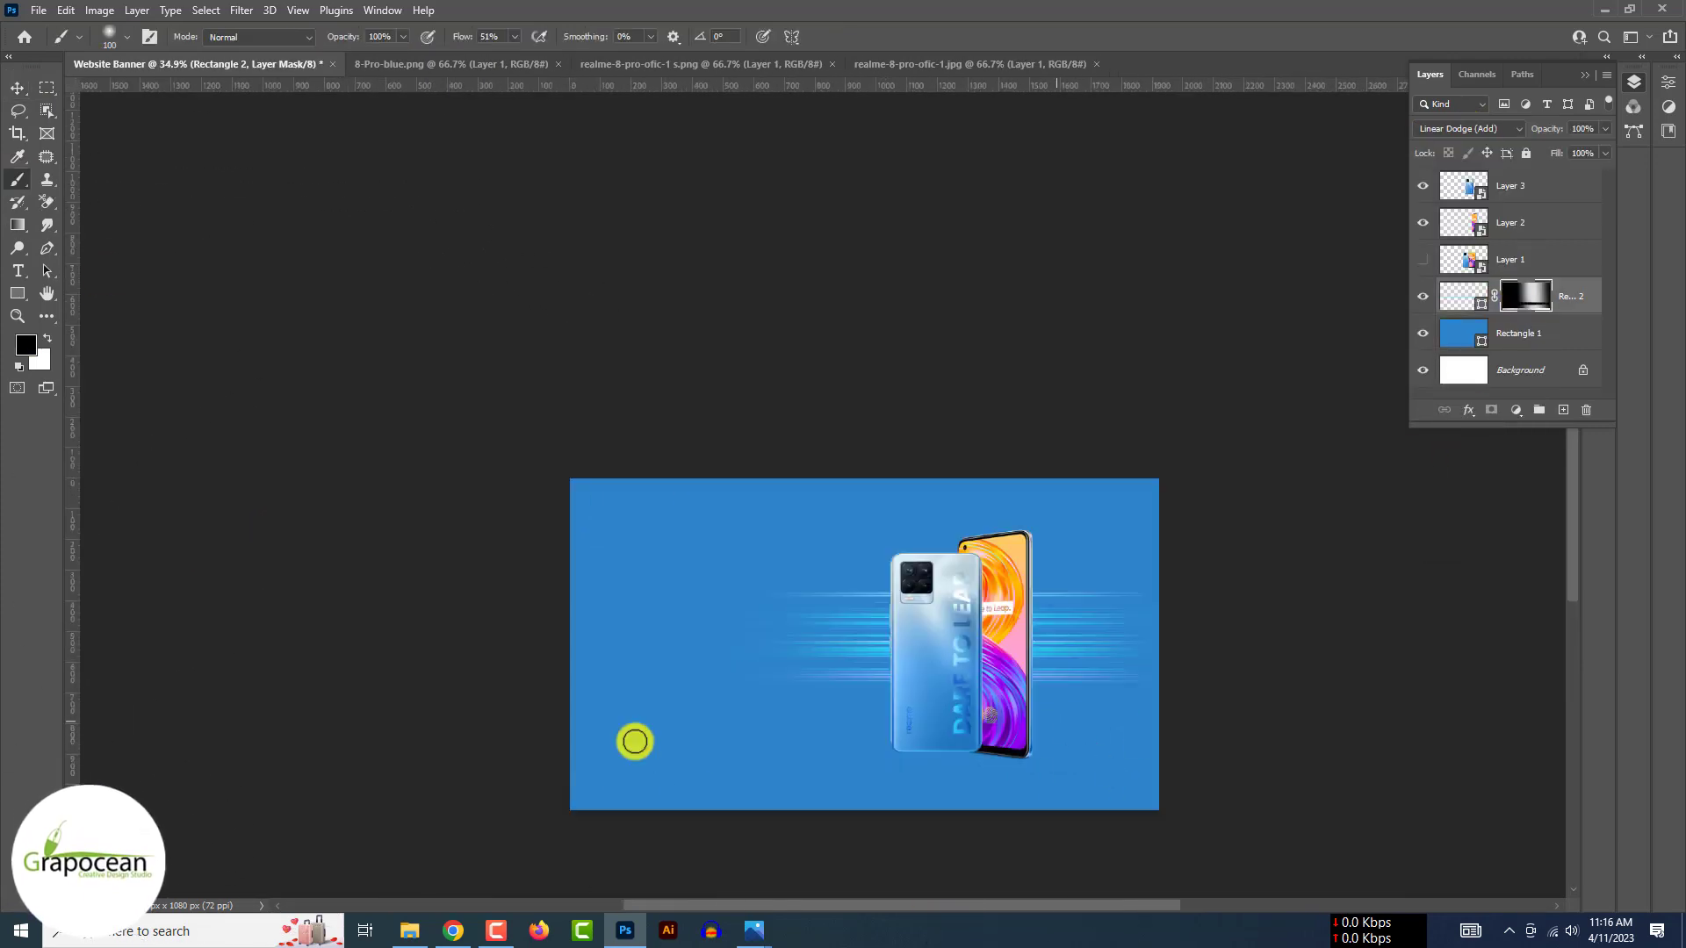
{"action": "key", "text": "v"}
{"action": "left_click", "coordinate": [491, 743]}
{"action": "scroll", "coordinate": [966, 705], "scroll_direction": "up", "scroll_amount": 5}
{"action": "left_click_drag", "start_coordinate": [916, 669], "coordinate": [928, 670]}
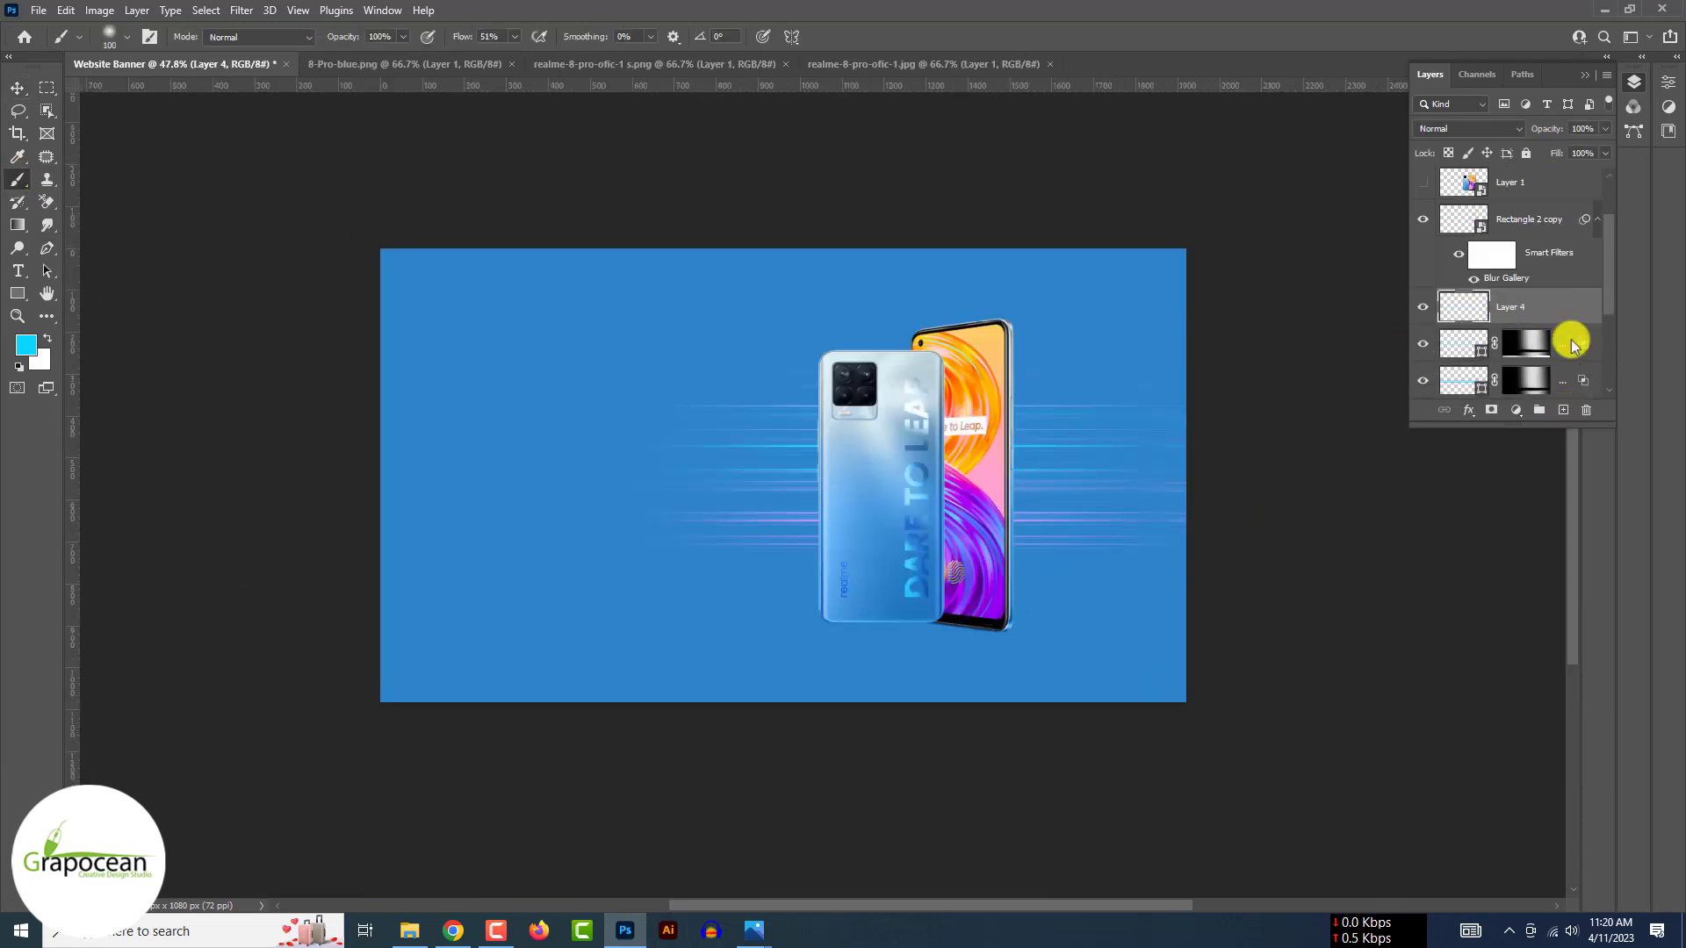
Add an Exposure adjustment layer above the masked streak layers, adjust its settings and invert its mask to black.
{"action": "left_click", "coordinate": [1571, 342]}
{"action": "left_click", "coordinate": [1517, 410]}
{"action": "left_click", "coordinate": [1547, 531]}
{"action": "left_click_drag", "start_coordinate": [1520, 176], "coordinate": [1540, 176]}
{"action": "left_click_drag", "start_coordinate": [1520, 211], "coordinate": [1562, 246]}
{"action": "left_click", "coordinate": [1621, 73]}
{"action": "key", "text": "ctrl+i"}
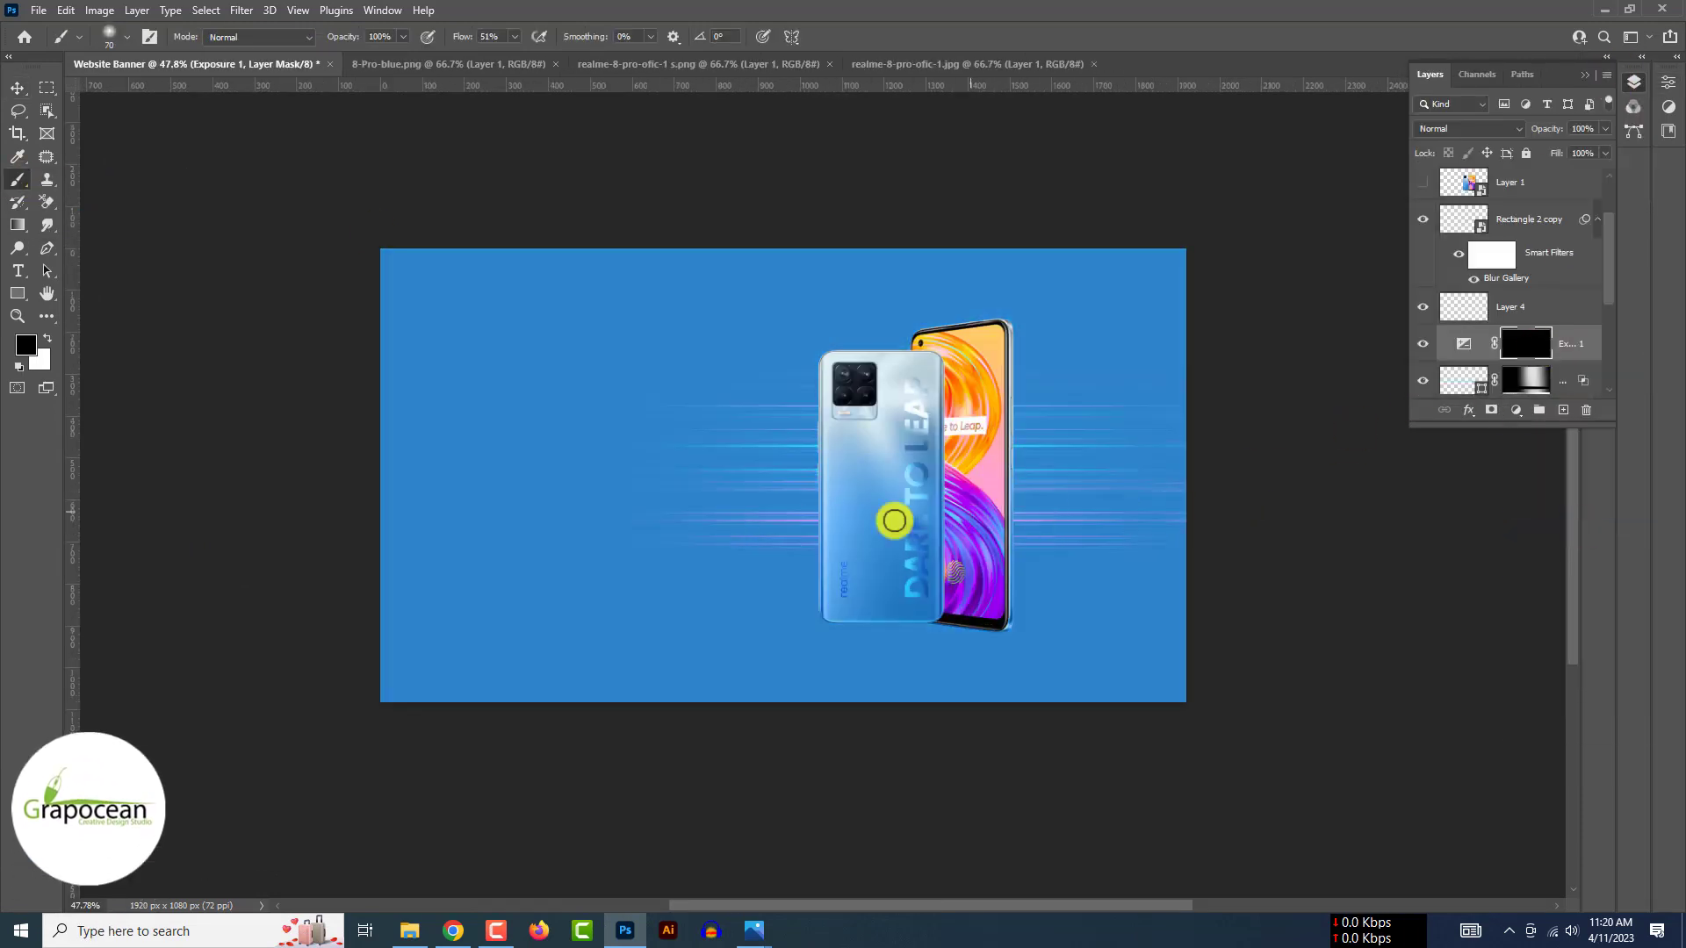
Enlarge the brush to 125 px and paint white on the Exposure mask along the upper cyan streak to brighten it.
{"action": "key", "text": "x"}
{"action": "key", "text": "bracketright"}
{"action": "key", "text": "bracketright"}
{"action": "key", "text": "bracketright"}
{"action": "key", "text": "bracketright"}
{"action": "key", "text": "bracketright"}
{"action": "key", "text": "bracketright"}
{"action": "key", "text": "bracketright"}
{"action": "key", "text": "bracketright"}
{"action": "key", "text": "bracketright"}
{"action": "key", "text": "bracketright"}
{"action": "key", "text": "bracketright"}
{"action": "key", "text": "bracketright"}
{"action": "key", "text": "bracketright"}
{"action": "left_click_drag", "start_coordinate": [732, 444], "coordinate": [1047, 445]}
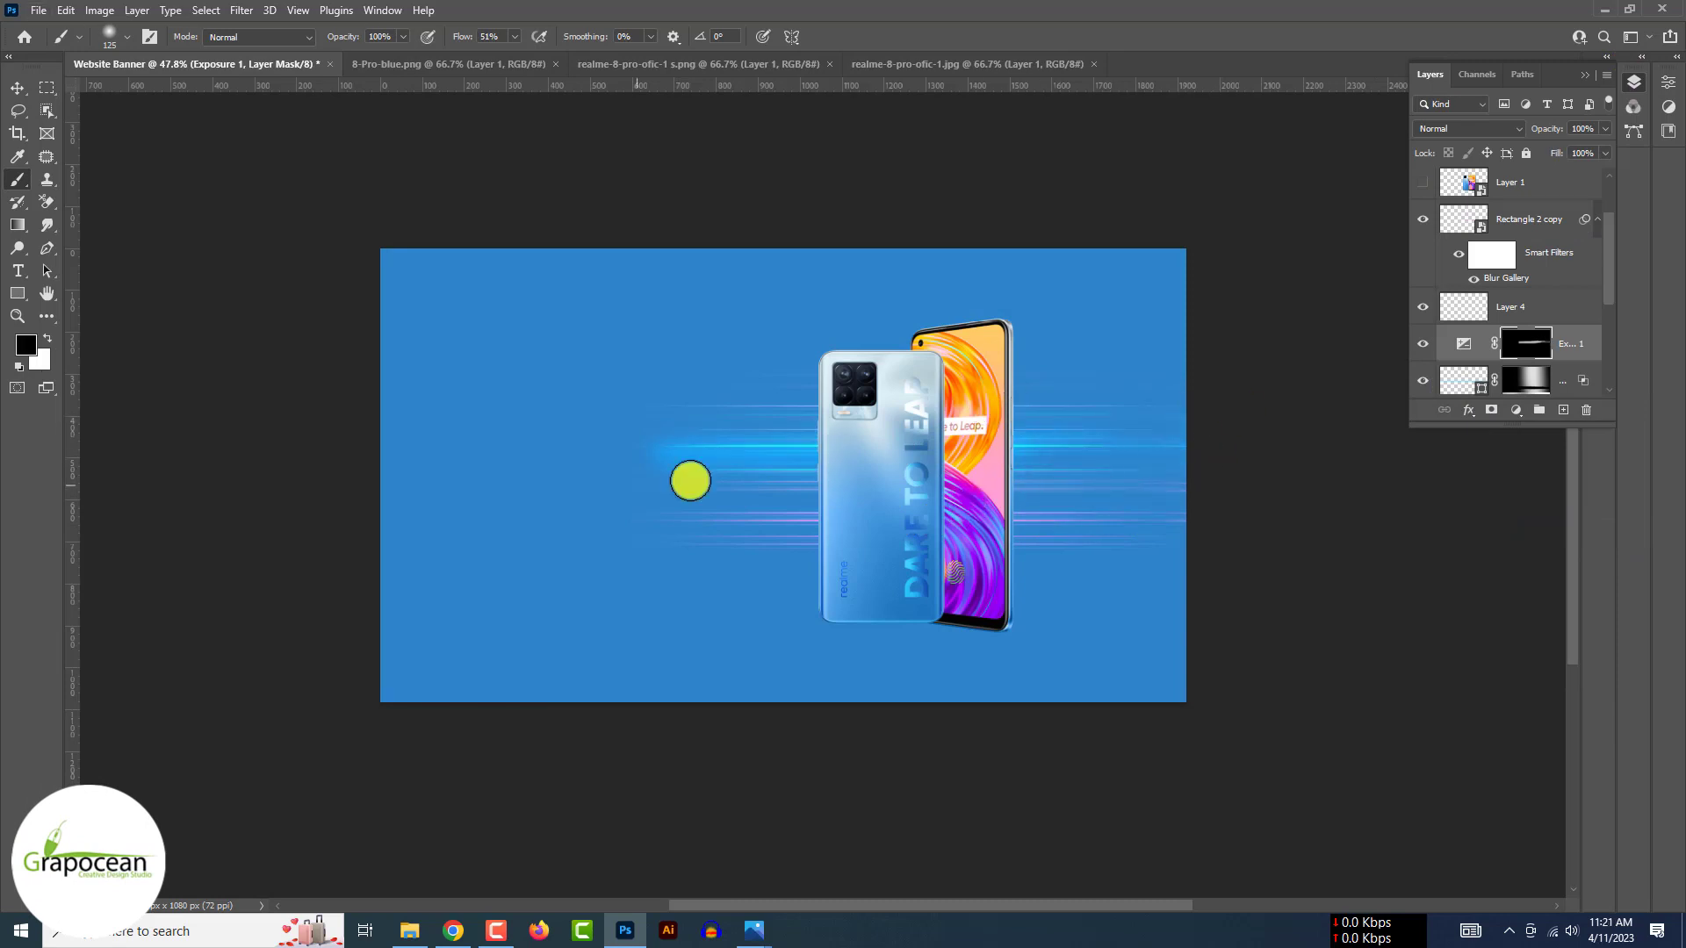
Add an Exposure adjustment layer directly above the Rectangle 2 streaks, adjust its exposure, offset and gamma, and invert its mask to black.
{"action": "scroll", "coordinate": [878, 474], "scroll_direction": "up", "scroll_amount": 3}
{"action": "scroll", "coordinate": [842, 503], "scroll_direction": "down", "scroll_amount": 3}
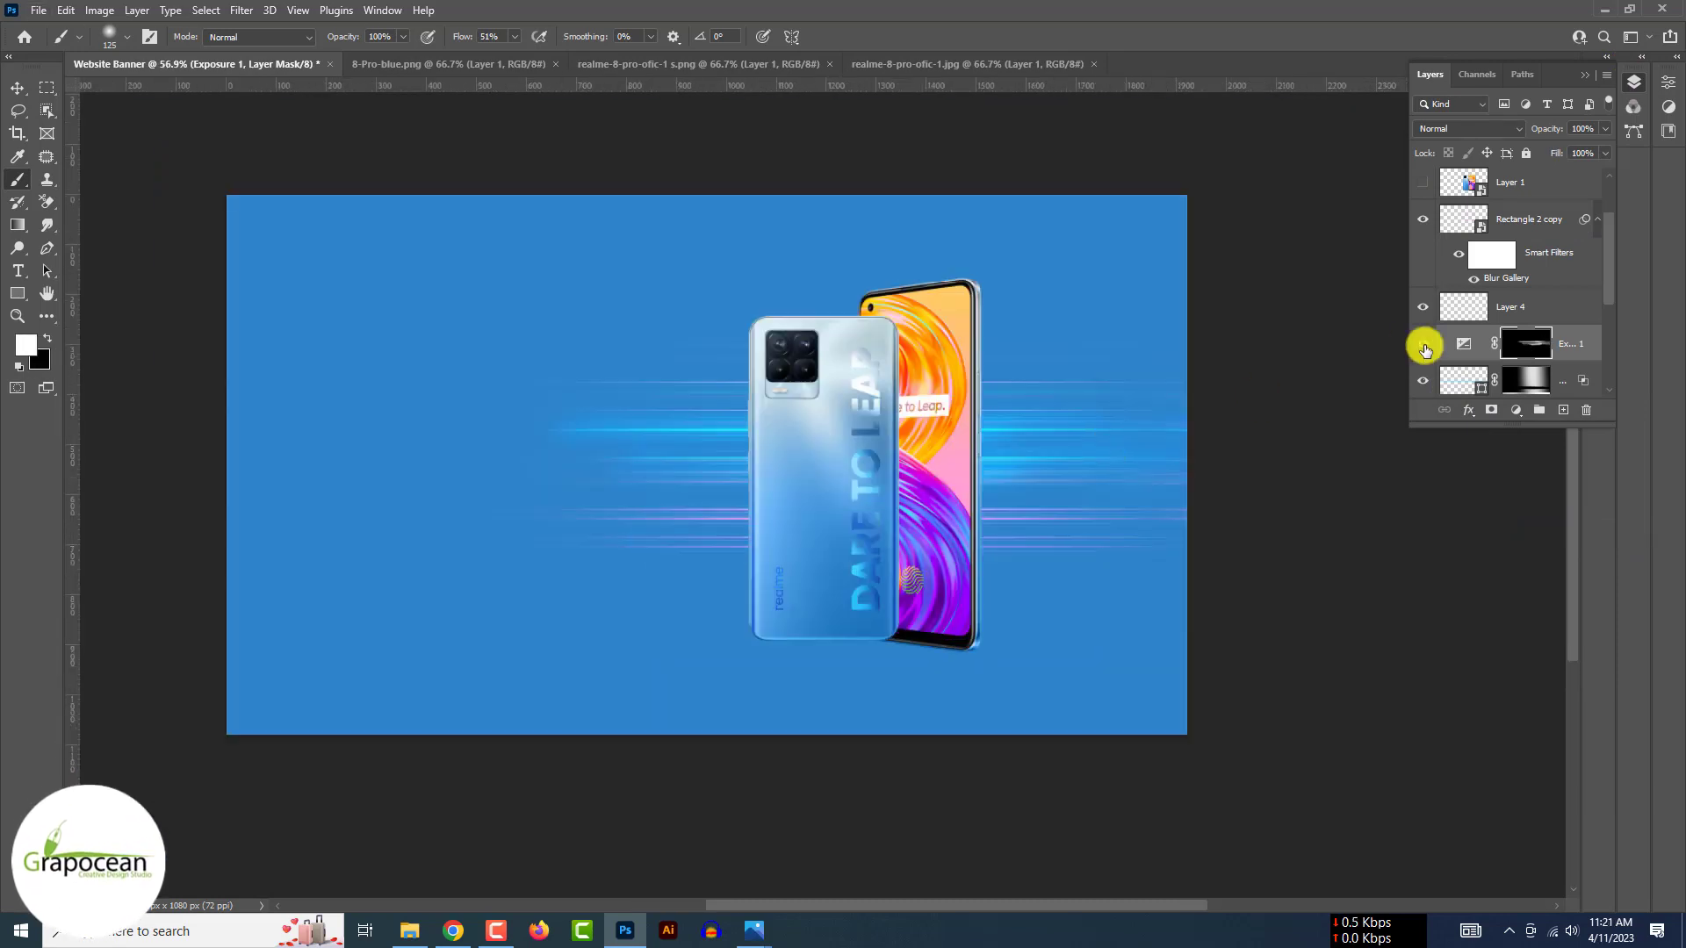
{"action": "left_click", "coordinate": [1517, 411]}
{"action": "left_click", "coordinate": [1547, 533]}
{"action": "mouse_move", "coordinate": [1520, 177]}
{"action": "left_mouse_down"}
{"action": "mouse_move", "coordinate": [1544, 176]}
{"action": "mouse_move", "coordinate": [1502, 177]}
{"action": "left_mouse_up"}
{"action": "left_click_drag", "start_coordinate": [1519, 211], "coordinate": [1539, 211]}
{"action": "left_click_drag", "start_coordinate": [1498, 245], "coordinate": [1535, 245]}
{"action": "left_click_drag", "start_coordinate": [1501, 177], "coordinate": [1553, 210]}
{"action": "left_click_drag", "start_coordinate": [1523, 177], "coordinate": [1538, 177]}
{"action": "left_click", "coordinate": [1621, 74]}
{"action": "key", "text": "ctrl+i"}
Paint white on the new Exposure mask along the lower purple streaks and trim the excess beneath them with black.
{"action": "left_click_drag", "start_coordinate": [605, 525], "coordinate": [1128, 535]}
{"action": "key", "text": "x"}
{"action": "mouse_move", "coordinate": [1133, 562]}
{"action": "left_mouse_down"}
{"action": "mouse_move", "coordinate": [637, 550]}
{"action": "mouse_move", "coordinate": [1084, 571]}
{"action": "left_mouse_up"}
{"action": "left_click_drag", "start_coordinate": [1252, 580], "coordinate": [632, 572]}
{"action": "scroll", "coordinate": [712, 500], "scroll_direction": "down", "scroll_amount": 2}
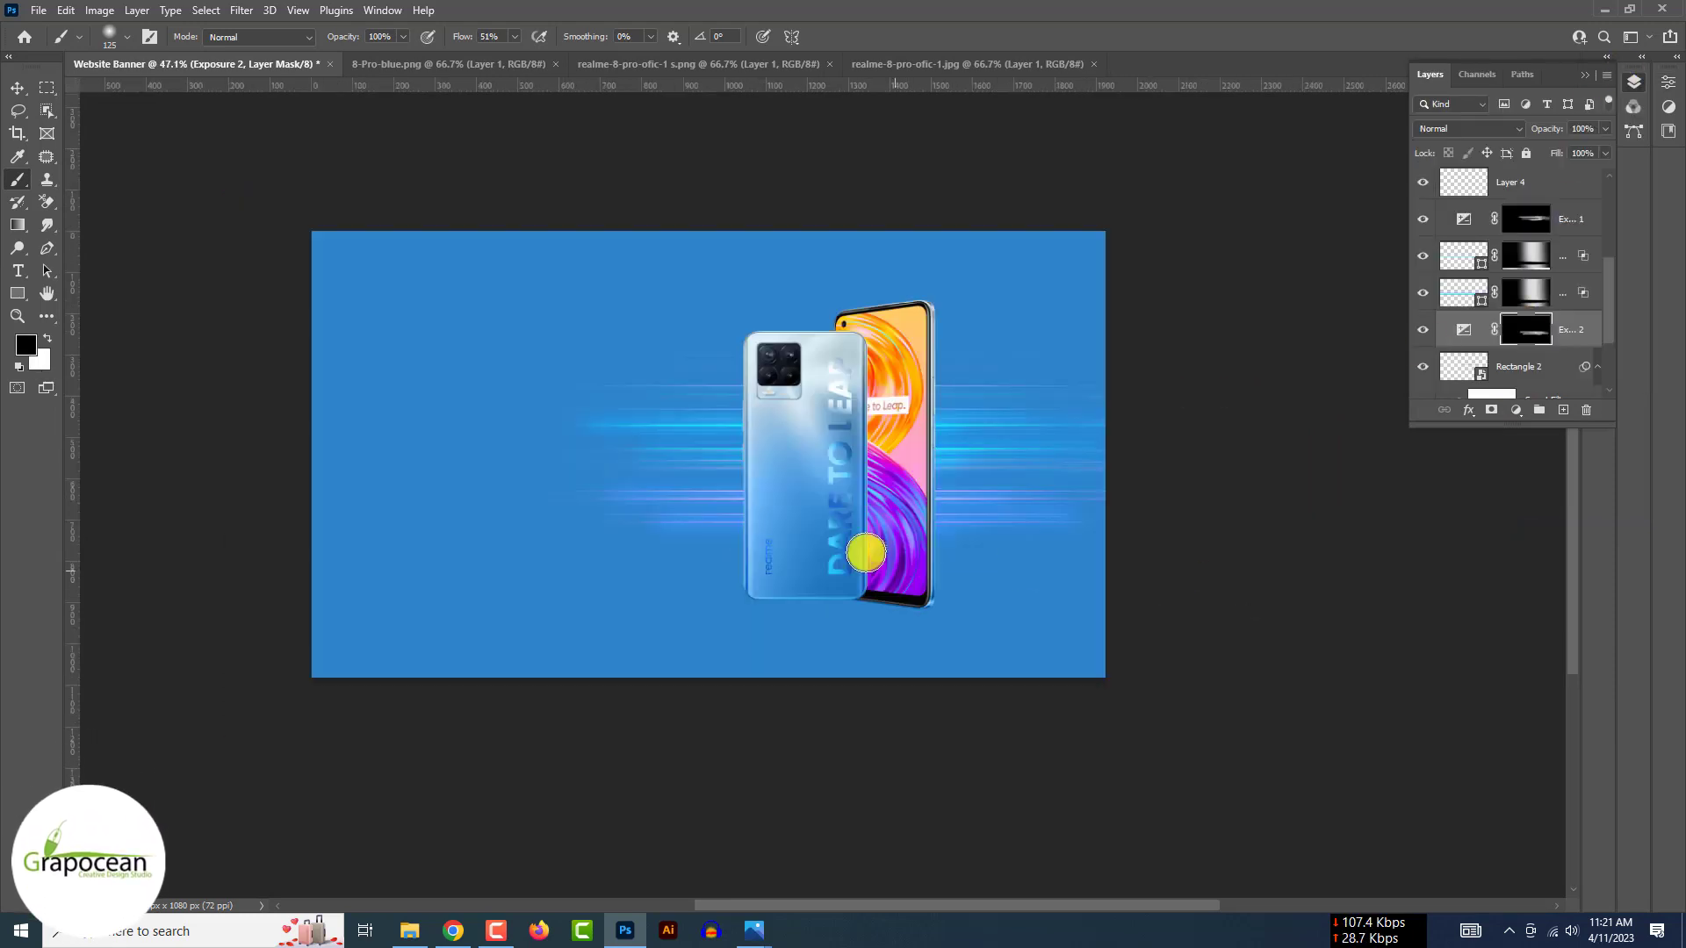
{"action": "scroll", "coordinate": [755, 562], "scroll_direction": "up", "scroll_amount": 4}
{"action": "scroll", "coordinate": [830, 543], "scroll_direction": "down", "scroll_amount": 6}
{"action": "scroll", "coordinate": [764, 551], "scroll_direction": "up", "scroll_amount": 4}
{"action": "left_click", "coordinate": [19, 87]}
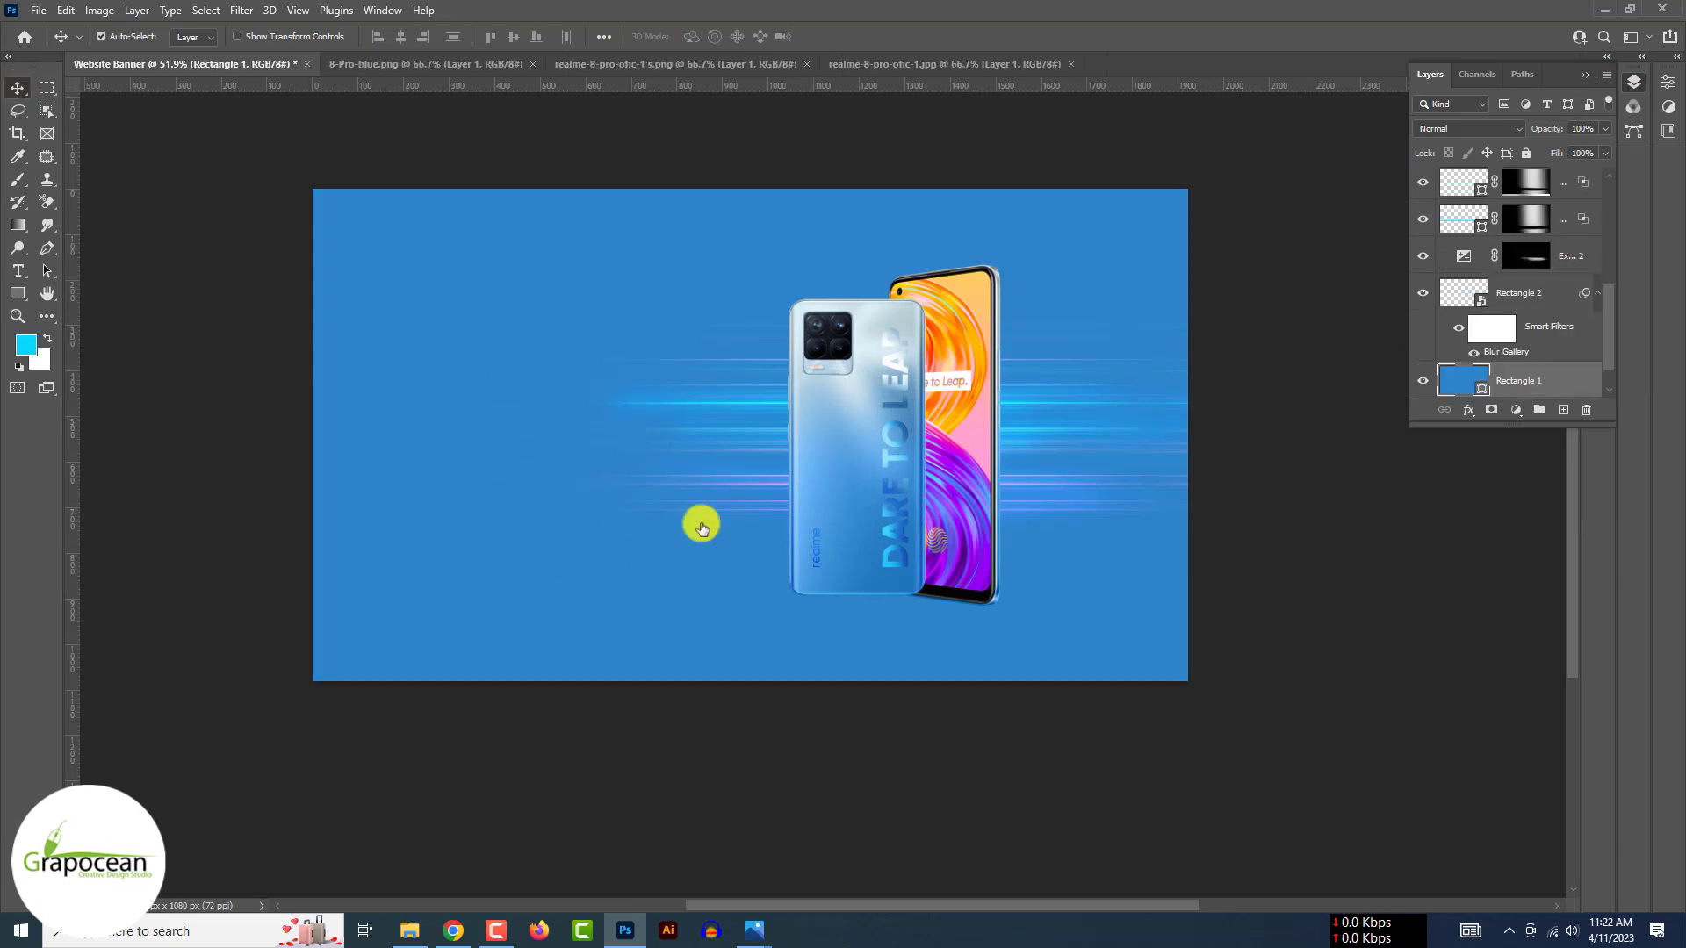
{"action": "scroll", "coordinate": [824, 763], "scroll_direction": "down", "scroll_amount": 4}
{"action": "scroll", "coordinate": [892, 572], "scroll_direction": "up", "scroll_amount": 3}
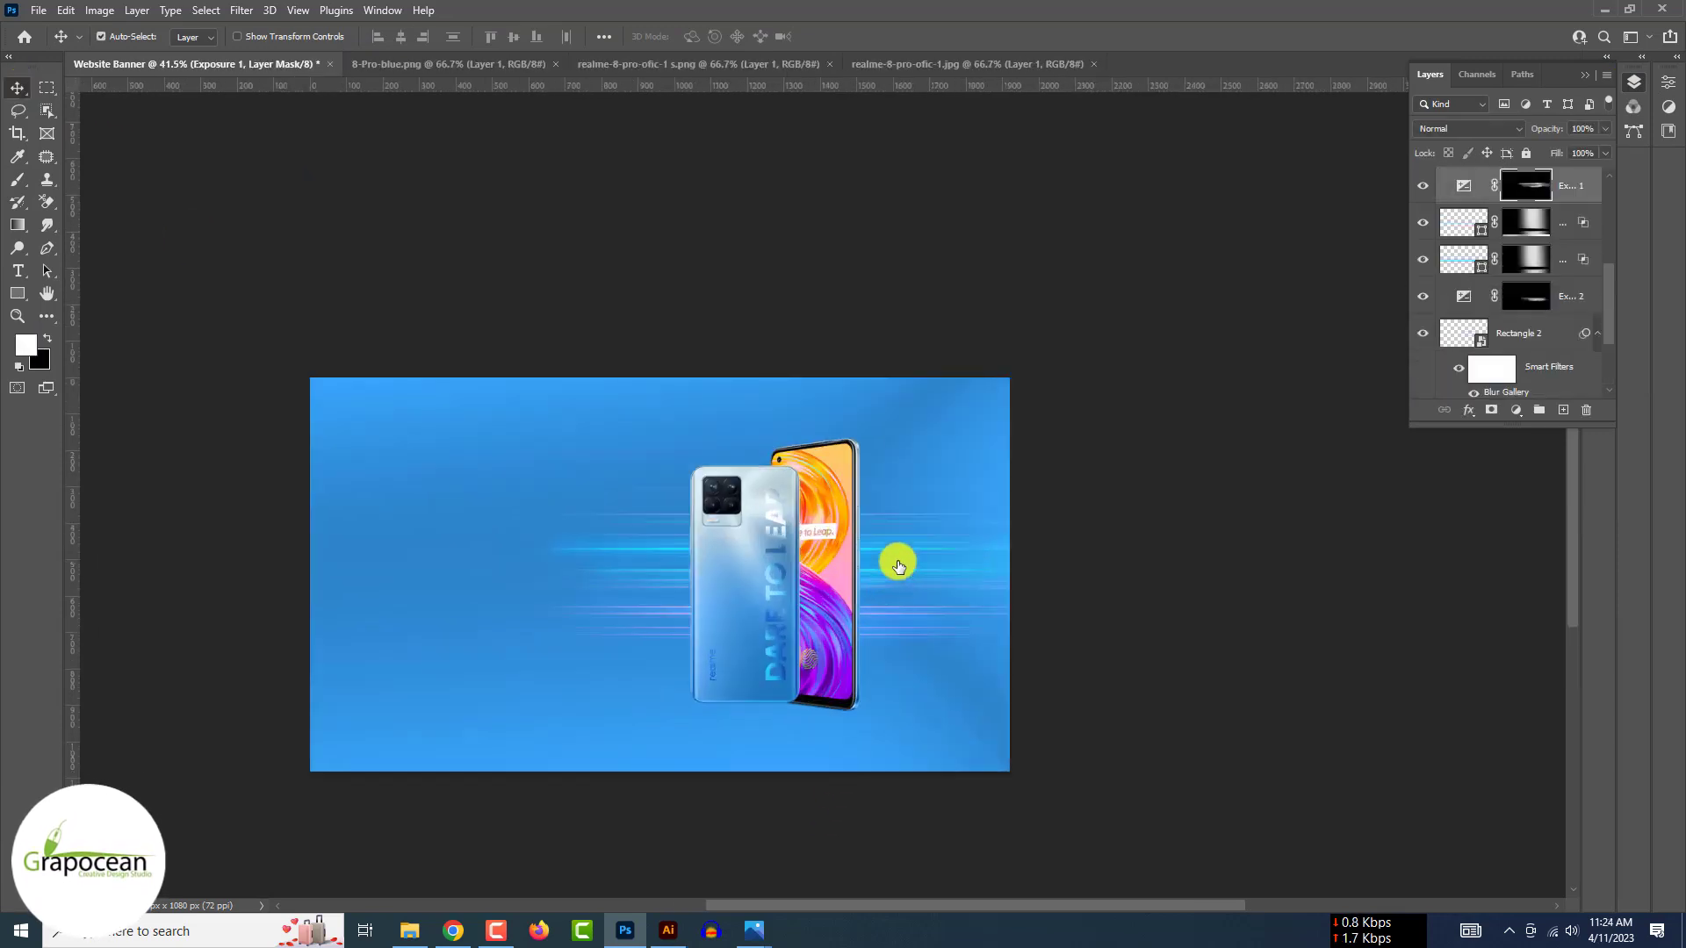
Group the streak and adjustment layers from Exposure 1 through Rectangle 2 and toggle the group's visibility.
{"action": "scroll", "coordinate": [1512, 303], "scroll_direction": "up", "scroll_amount": 3}
{"action": "left_click", "coordinate": [1529, 369], "text": "shift"}
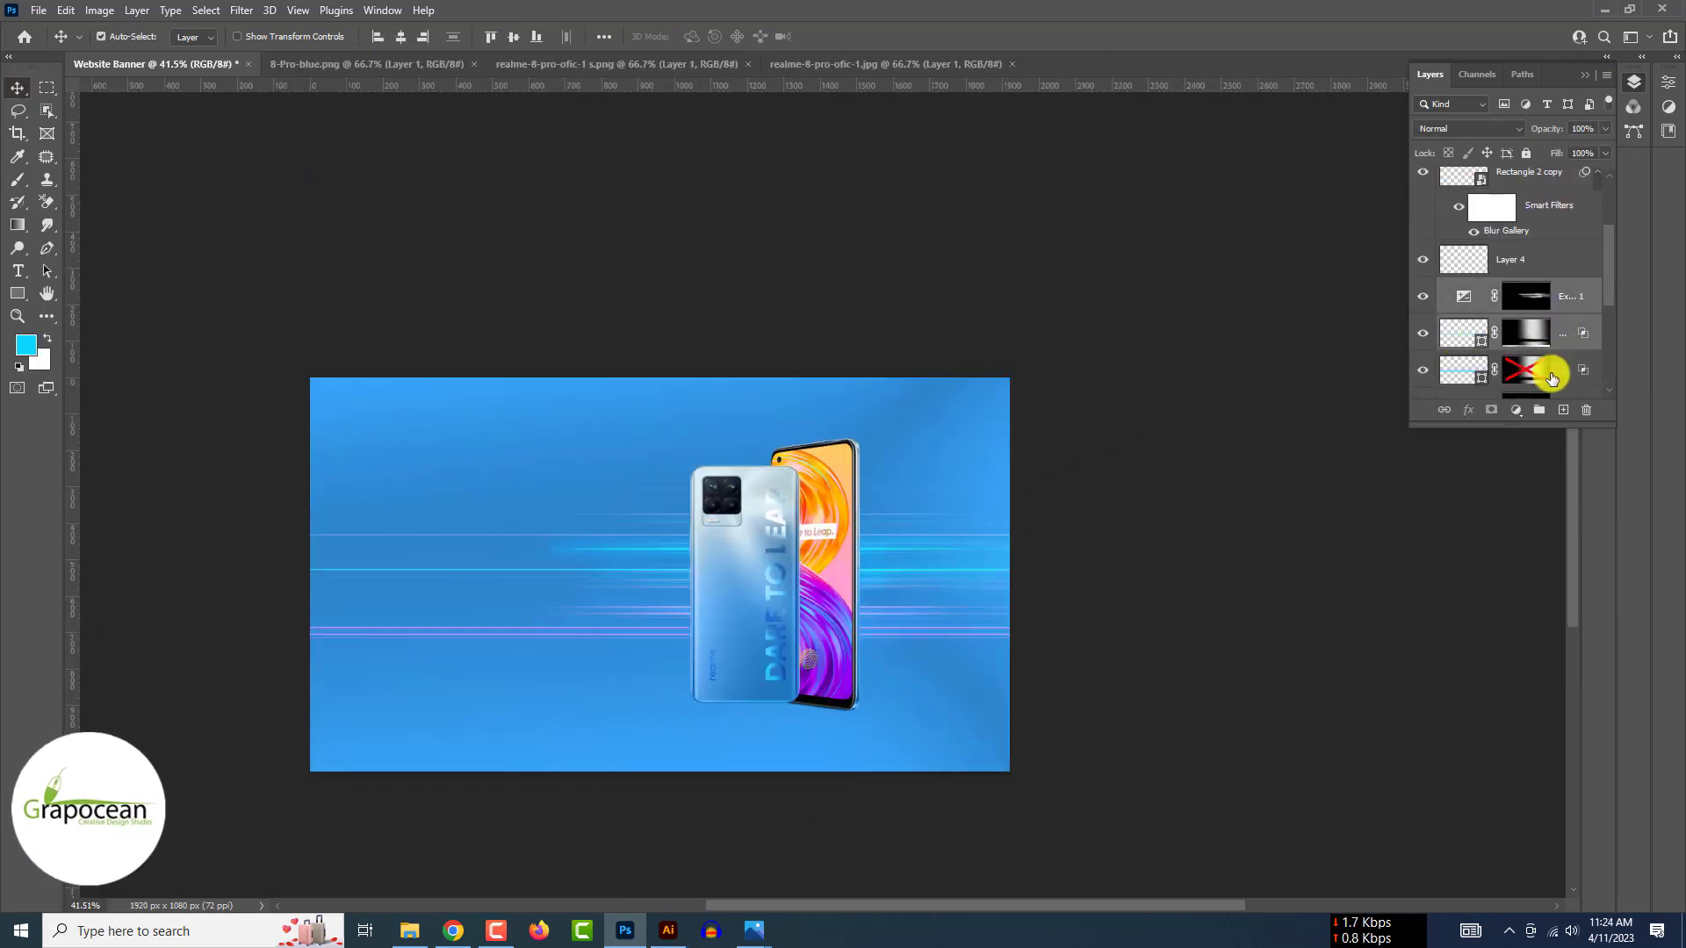
{"action": "scroll", "coordinate": [1534, 297], "scroll_direction": "down", "scroll_amount": 2}
{"action": "scroll", "coordinate": [1555, 334], "scroll_direction": "down", "scroll_amount": 1}
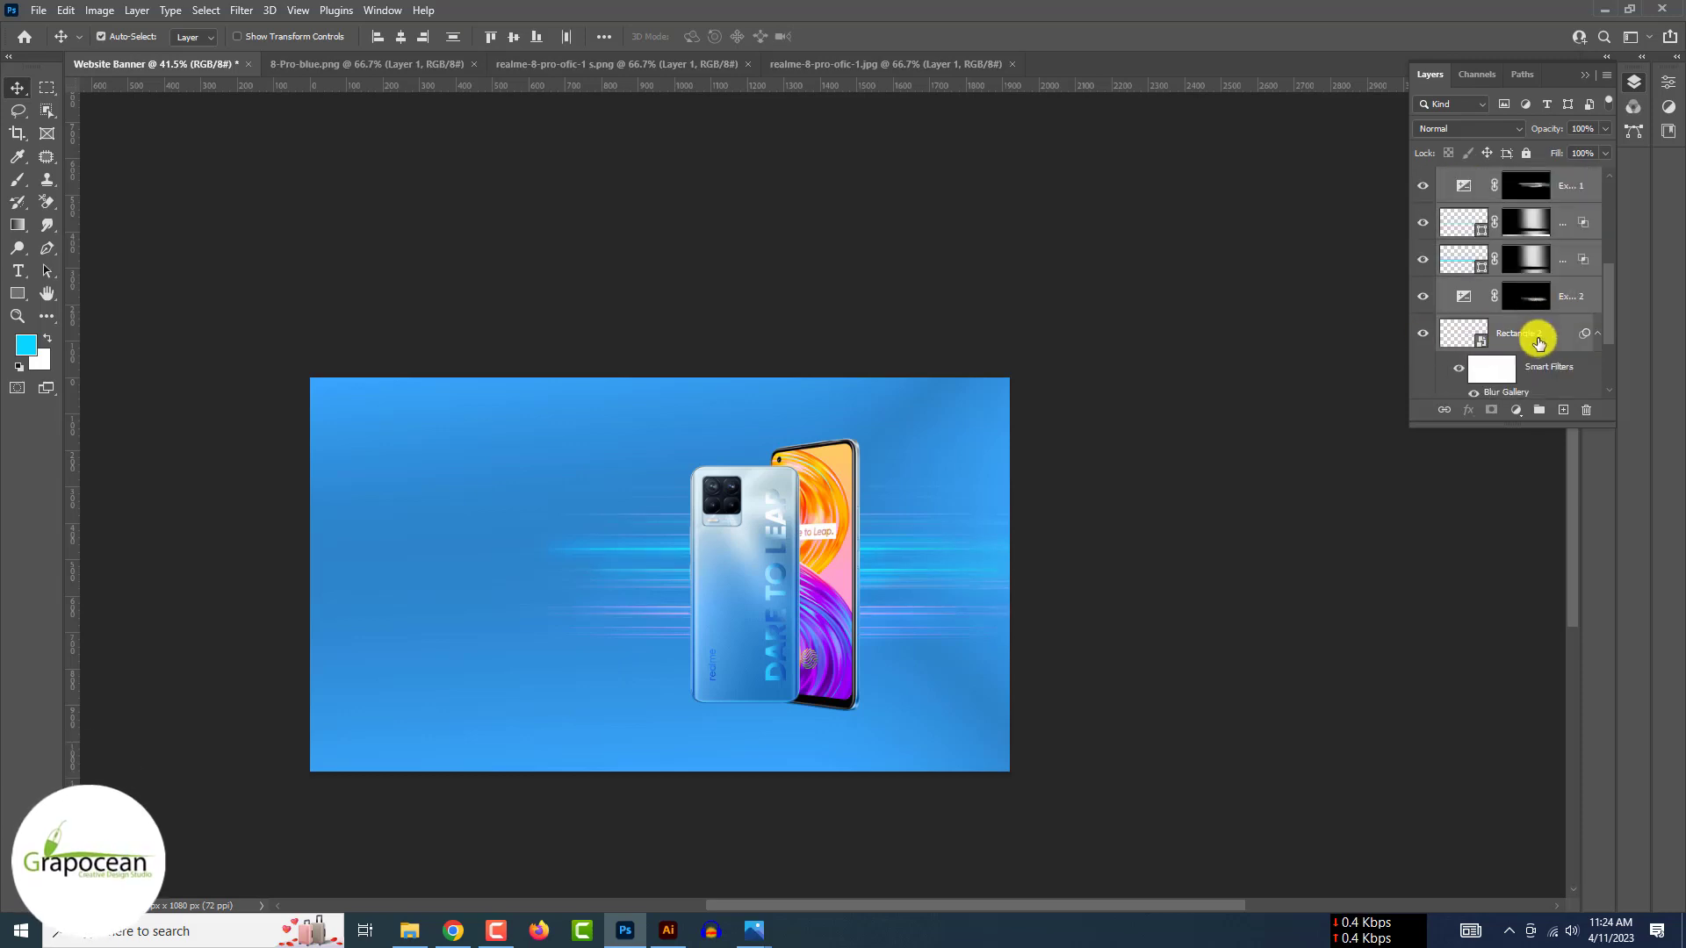
{"action": "scroll", "coordinate": [1537, 339], "scroll_direction": "up", "scroll_amount": 2}
{"action": "key", "text": "ctrl+t"}
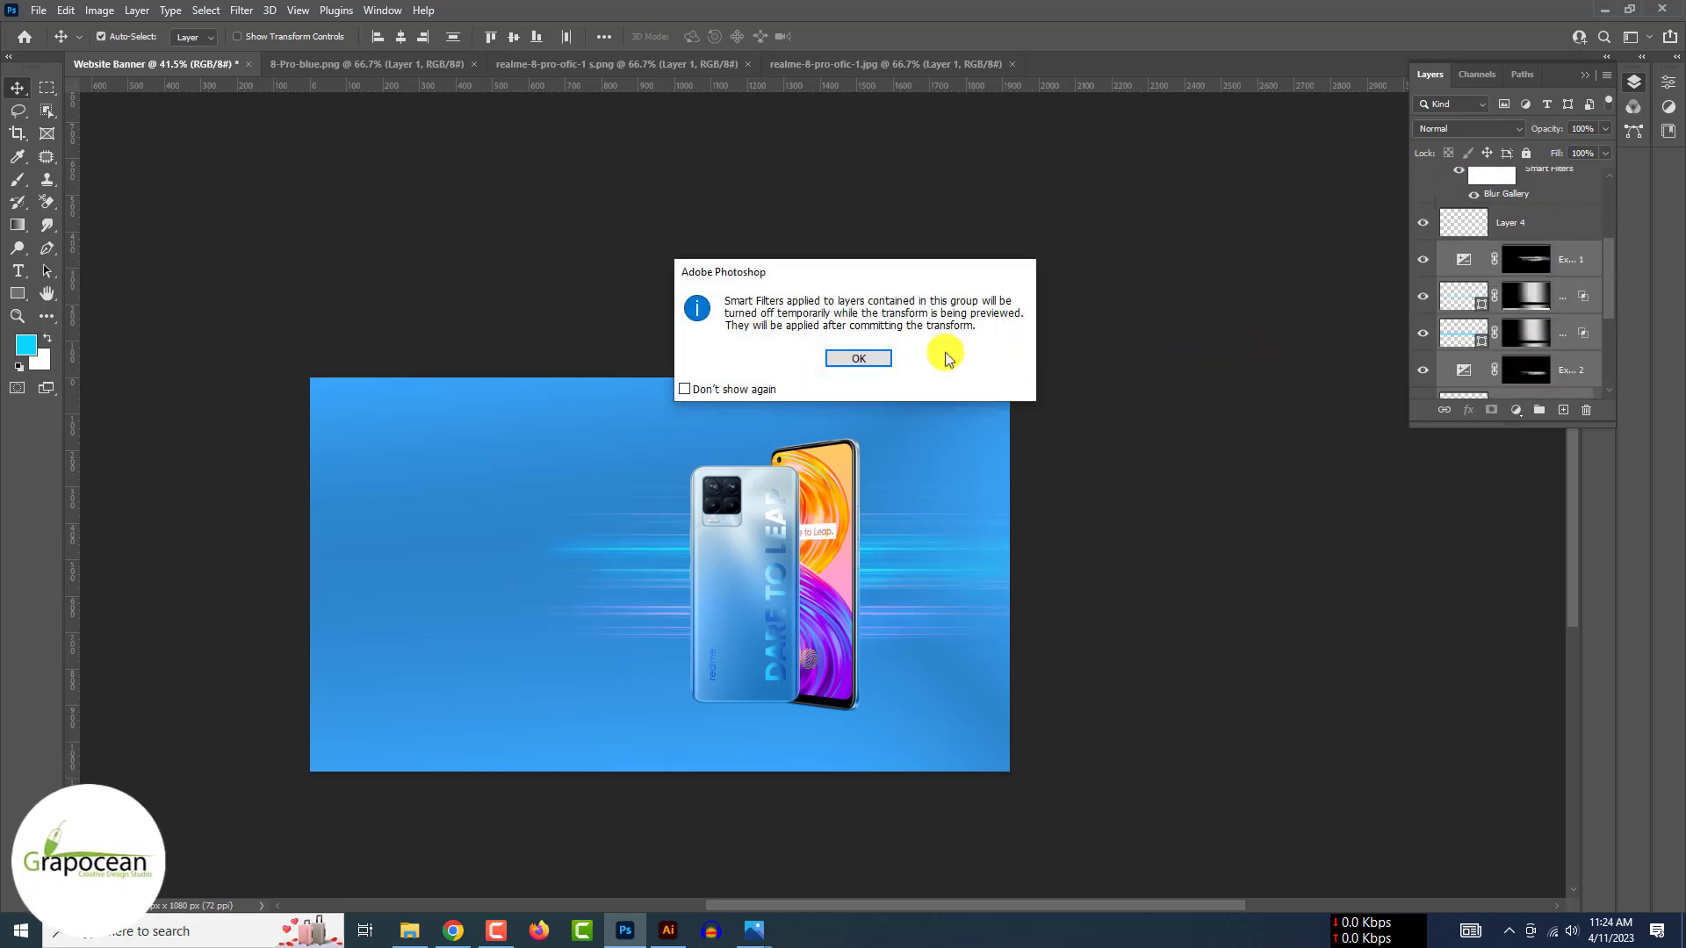
{"action": "left_click", "coordinate": [859, 357]}
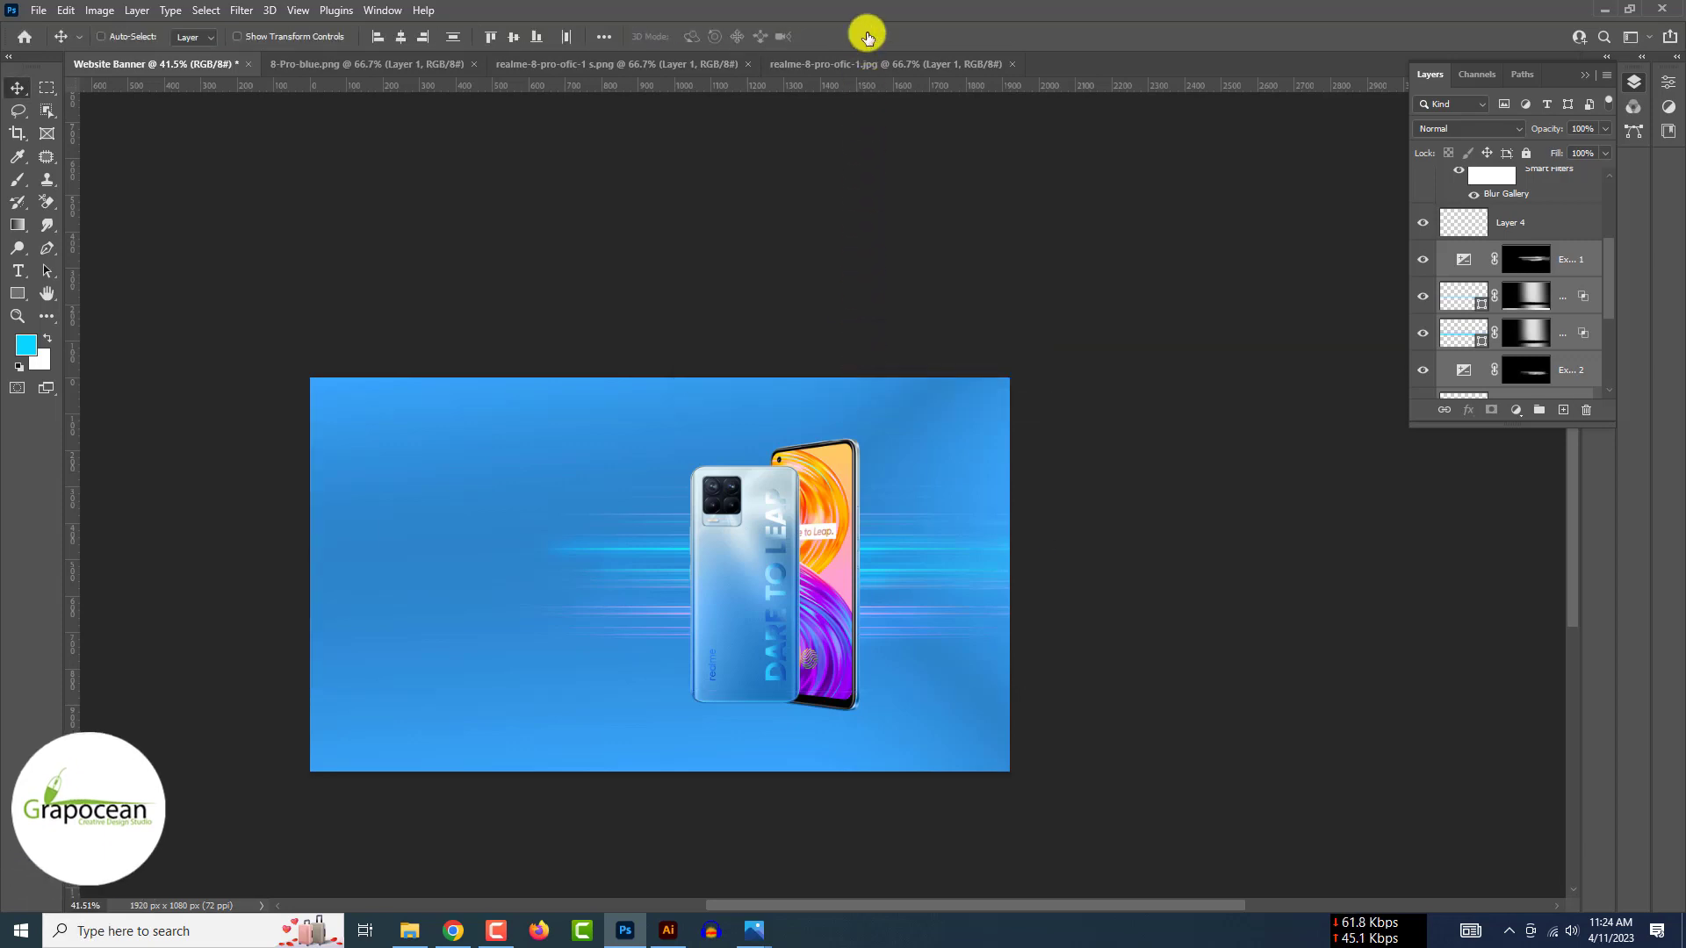
{"action": "key", "text": "ctrl+g"}
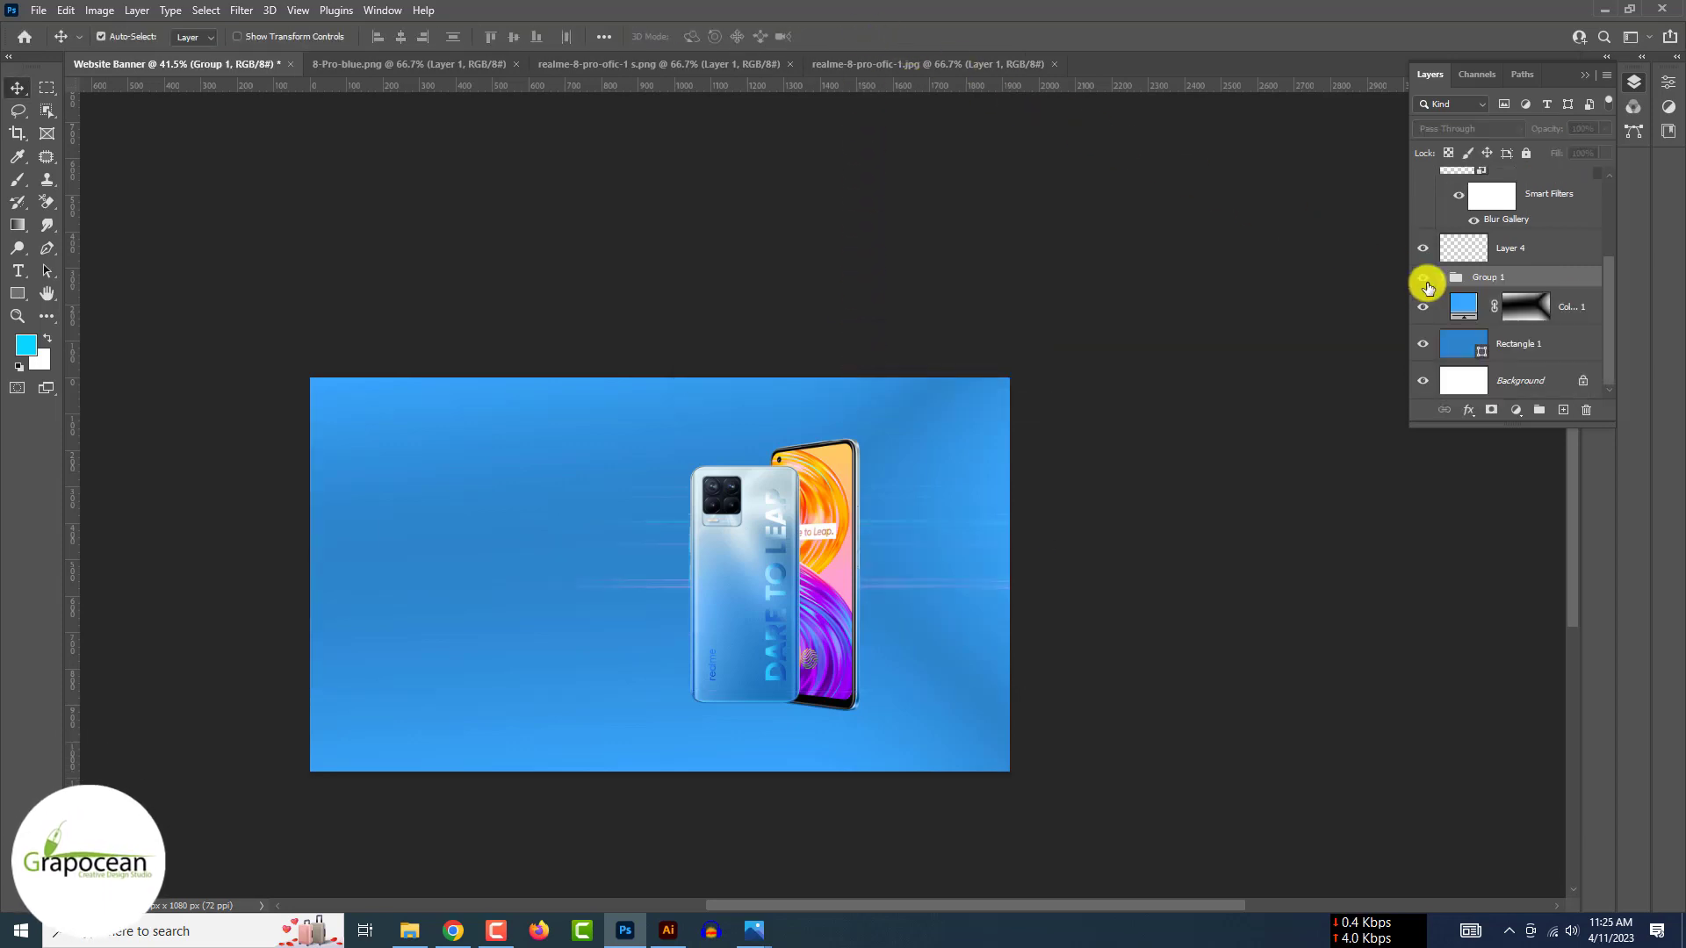
{"action": "left_click", "coordinate": [1424, 279]}
Include the Rectangle 2 copy and Layer 4 layers in Group 1 with the other streak layers.
{"action": "scroll", "coordinate": [1422, 242], "scroll_direction": "up", "scroll_amount": 2}
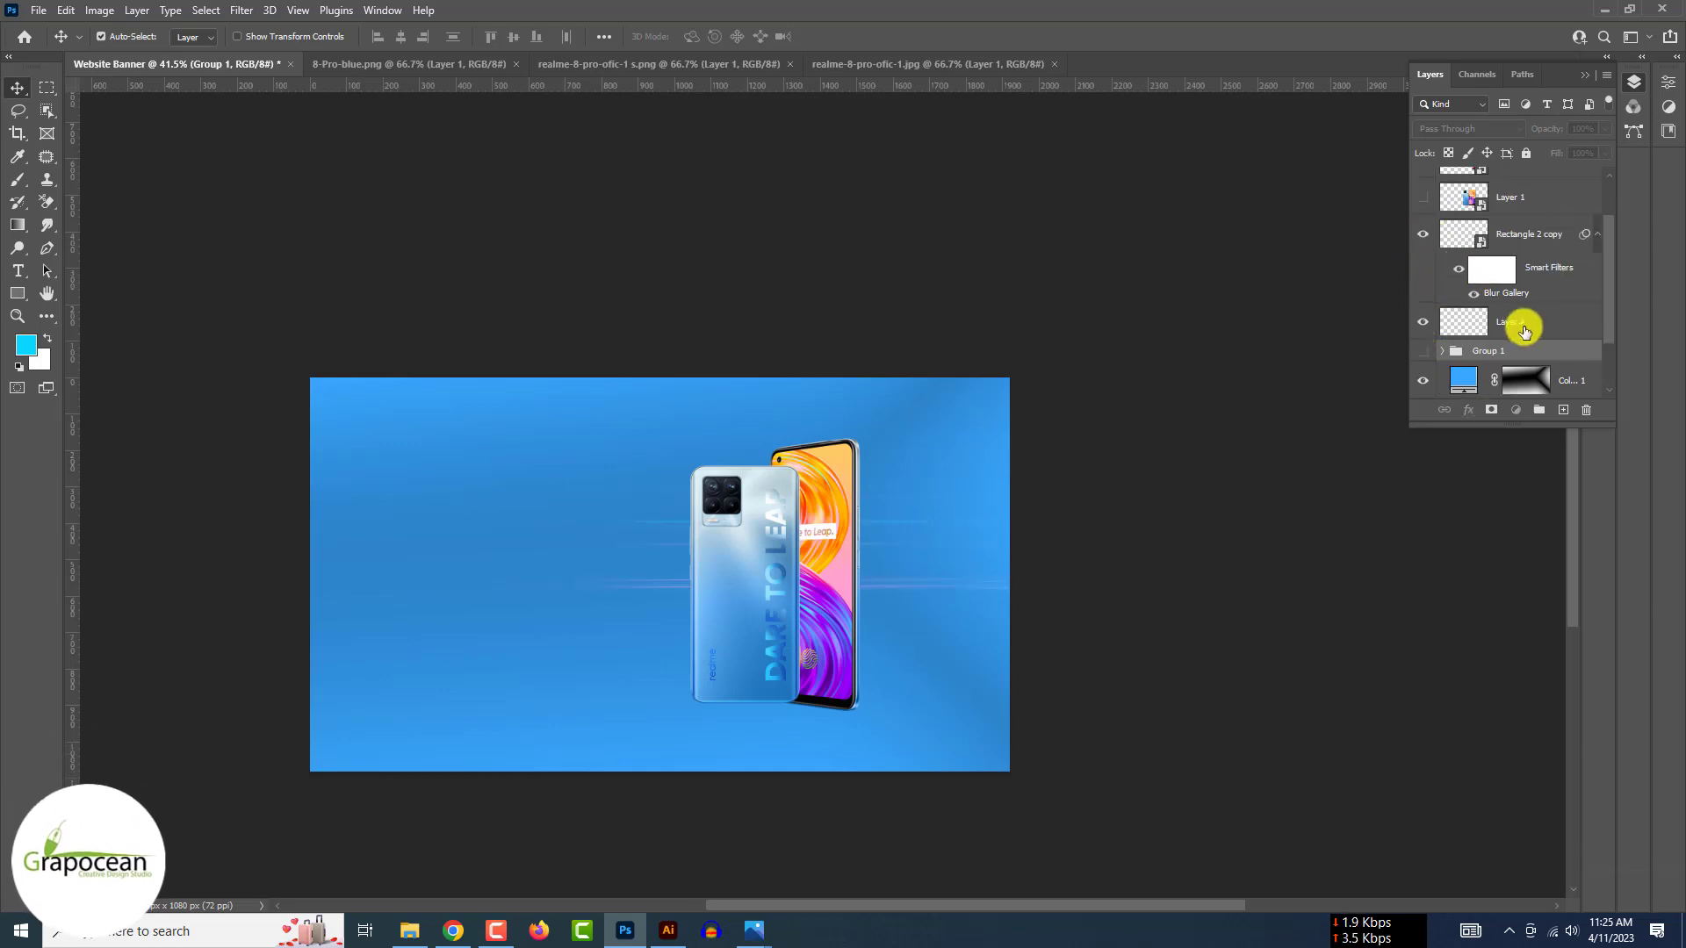
{"action": "mouse_move", "coordinate": [1520, 328]}
{"action": "left_mouse_down"}
{"action": "mouse_move", "coordinate": [1476, 344]}
{"action": "mouse_move", "coordinate": [1496, 315]}
{"action": "left_mouse_up"}
{"action": "left_click", "coordinate": [1422, 314]}
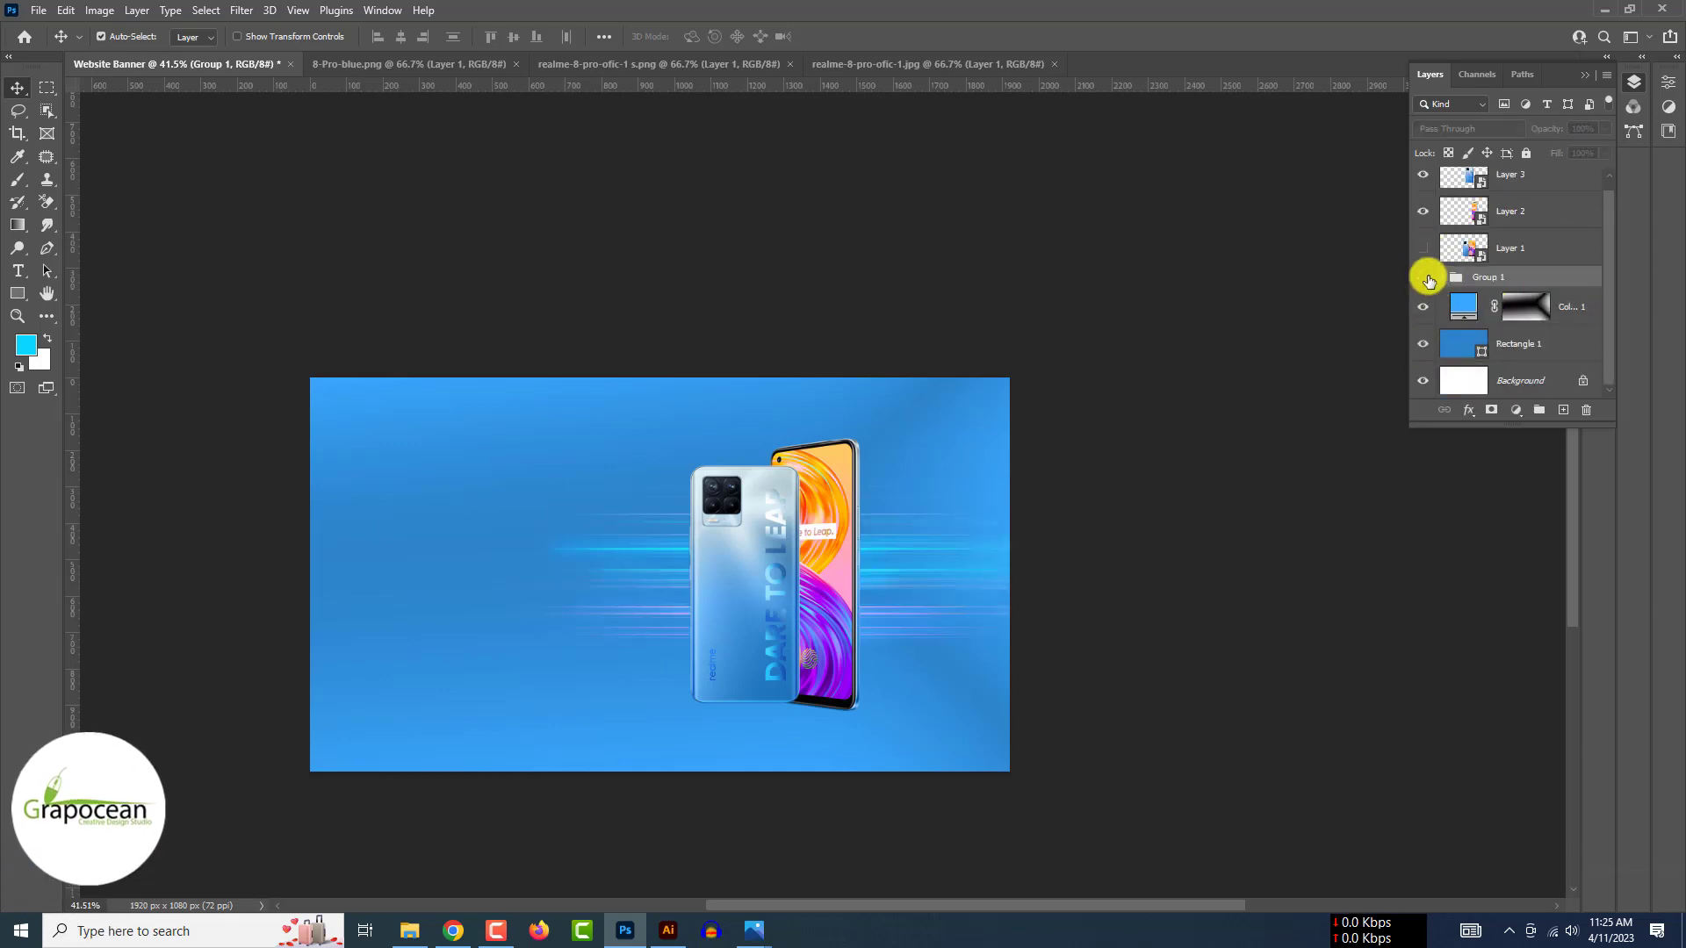
Duplicate Group 1 and hide the original group, leaving only the copy of the streaks visible.
{"action": "left_click", "coordinate": [1426, 280]}
{"action": "left_click", "coordinate": [1427, 281]}
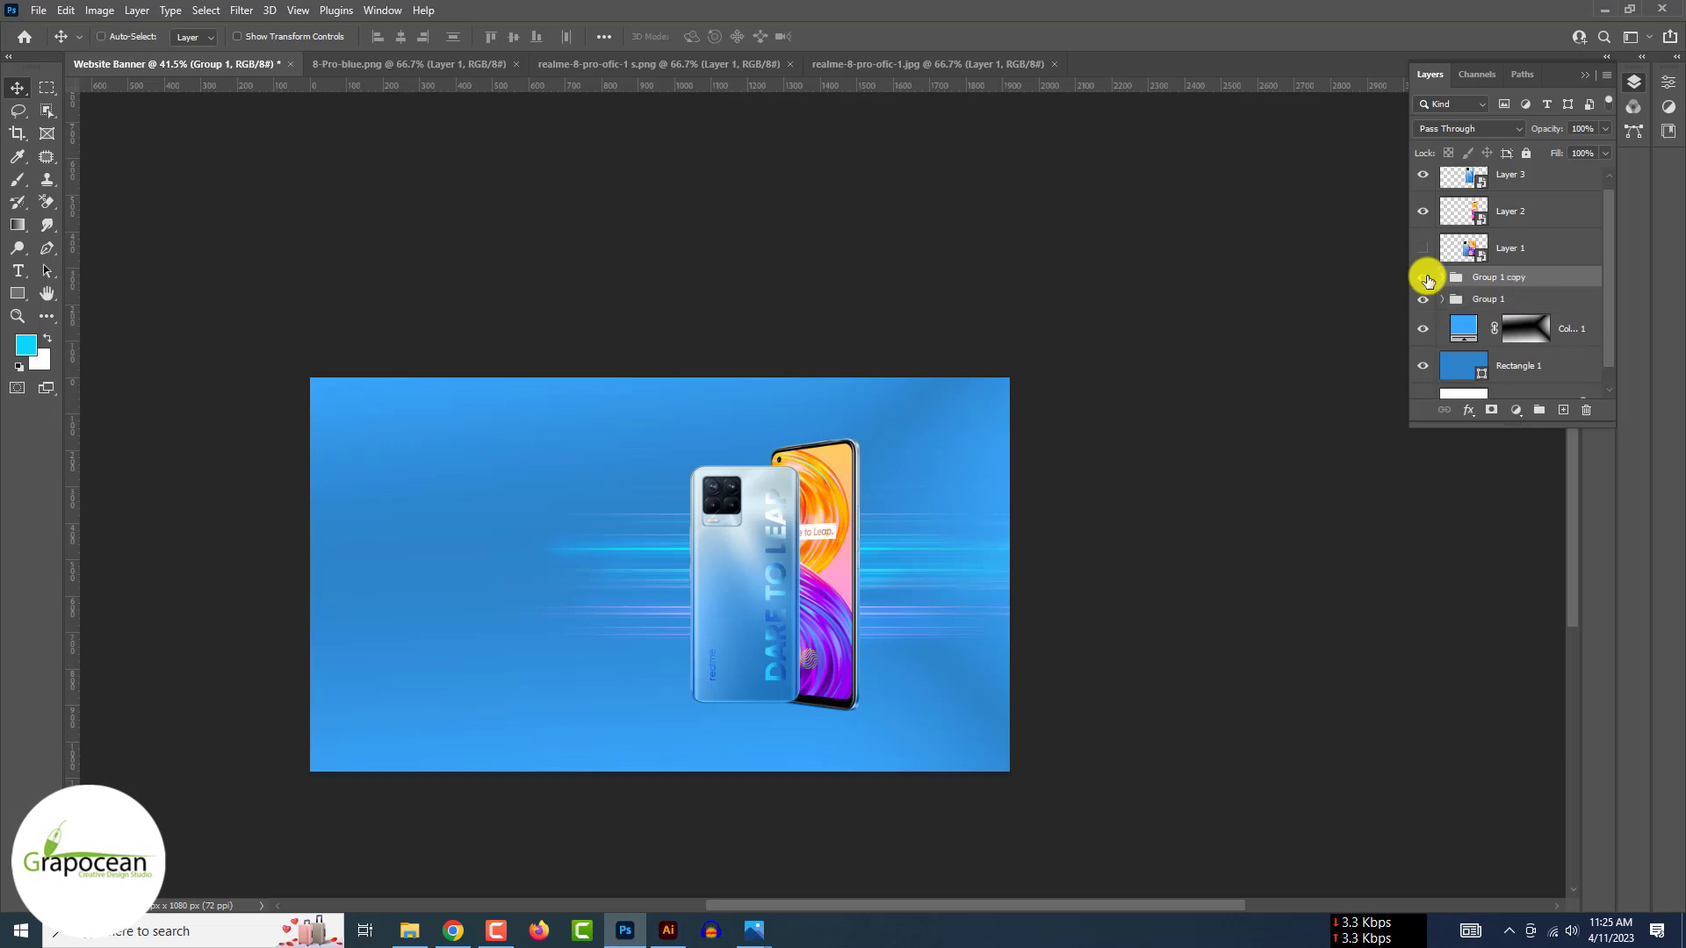
{"action": "left_click", "coordinate": [1421, 279]}
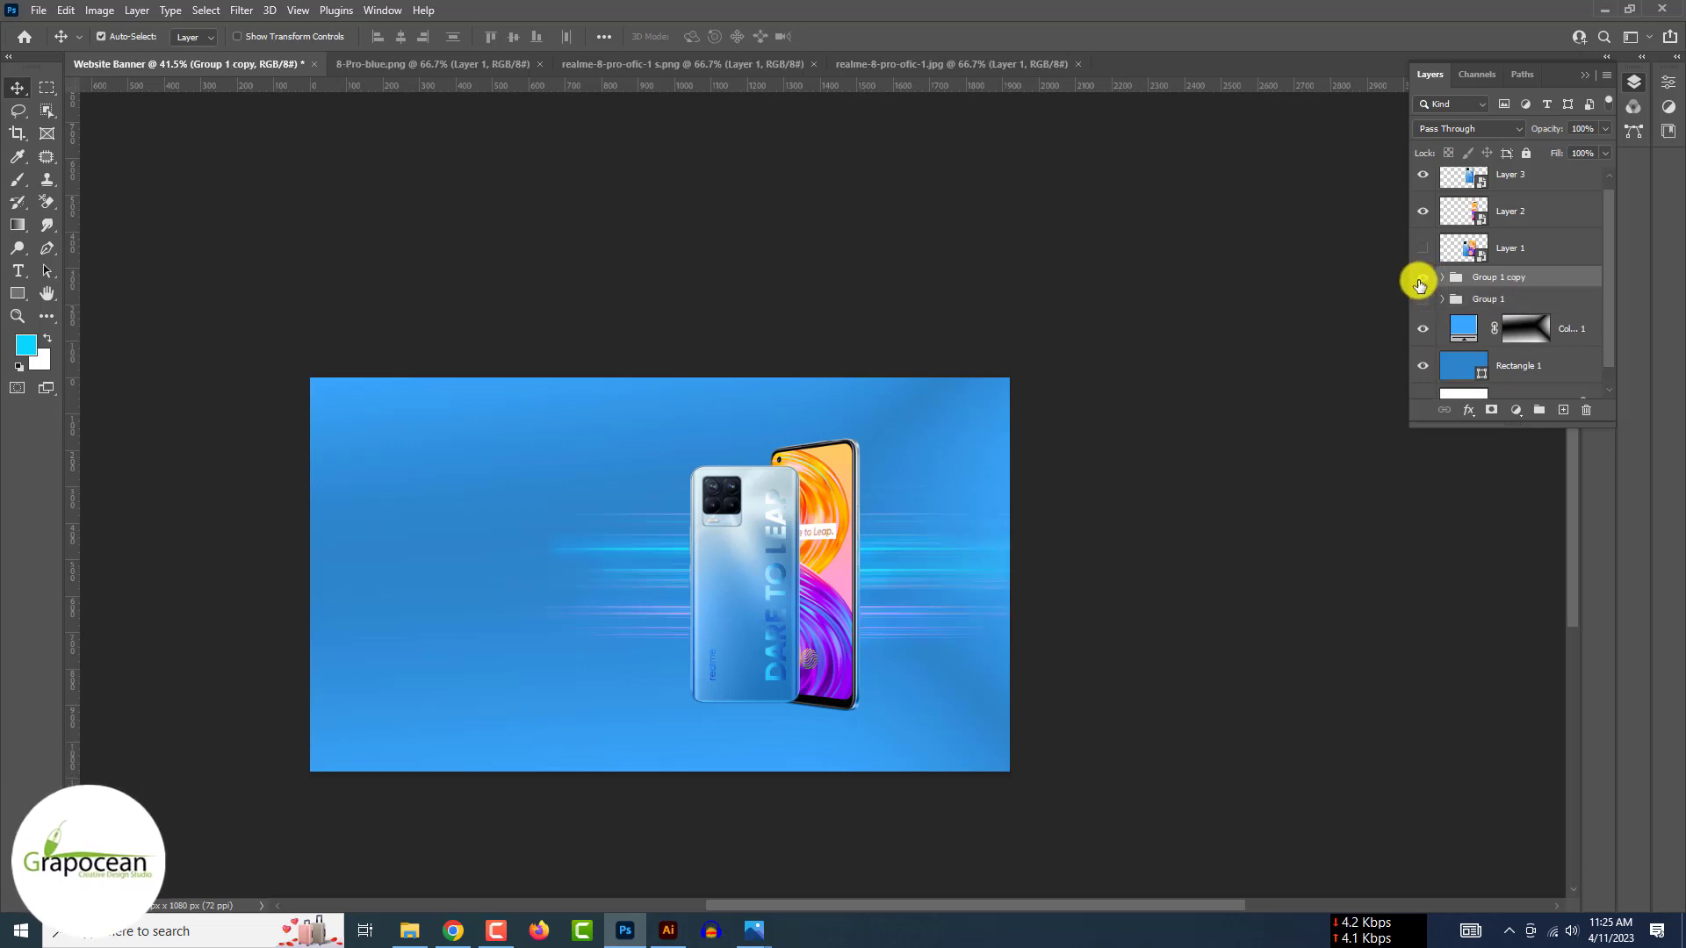
{"action": "key", "text": "ctrl+t"}
{"action": "left_click", "coordinate": [865, 358]}
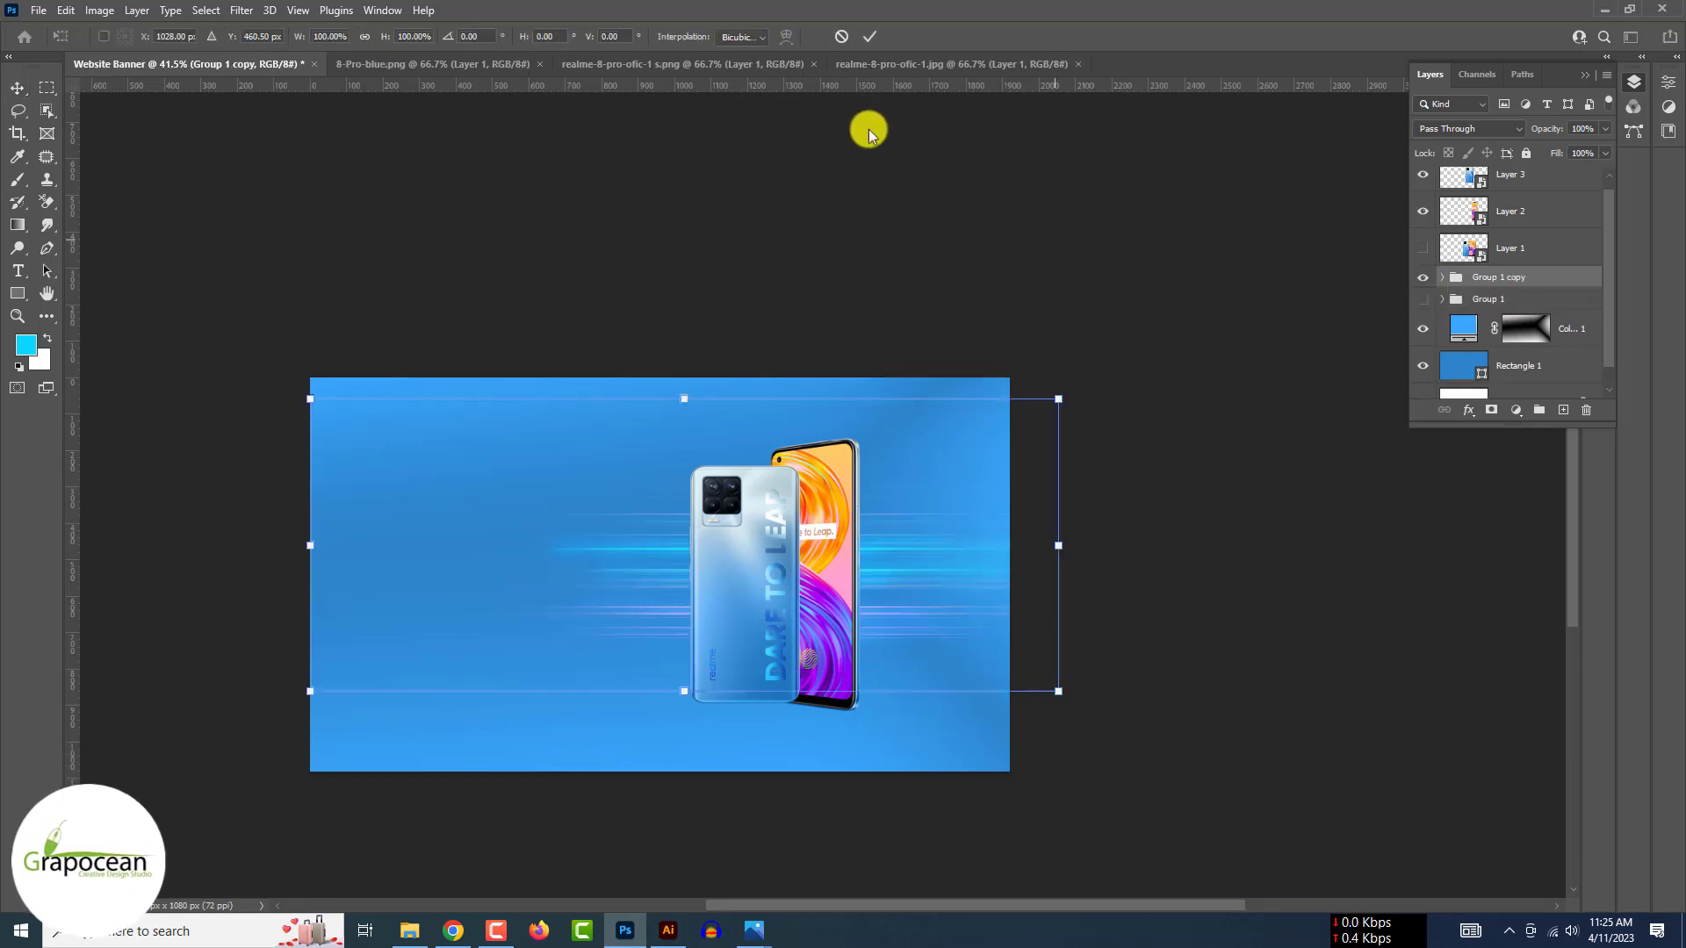
{"action": "left_click", "coordinate": [868, 37]}
Distort Group 1 copy into a perspective floor, widening its lower edge to about 227% and moving the streaks down beneath the phones.
{"action": "left_click", "coordinate": [72, 15]}
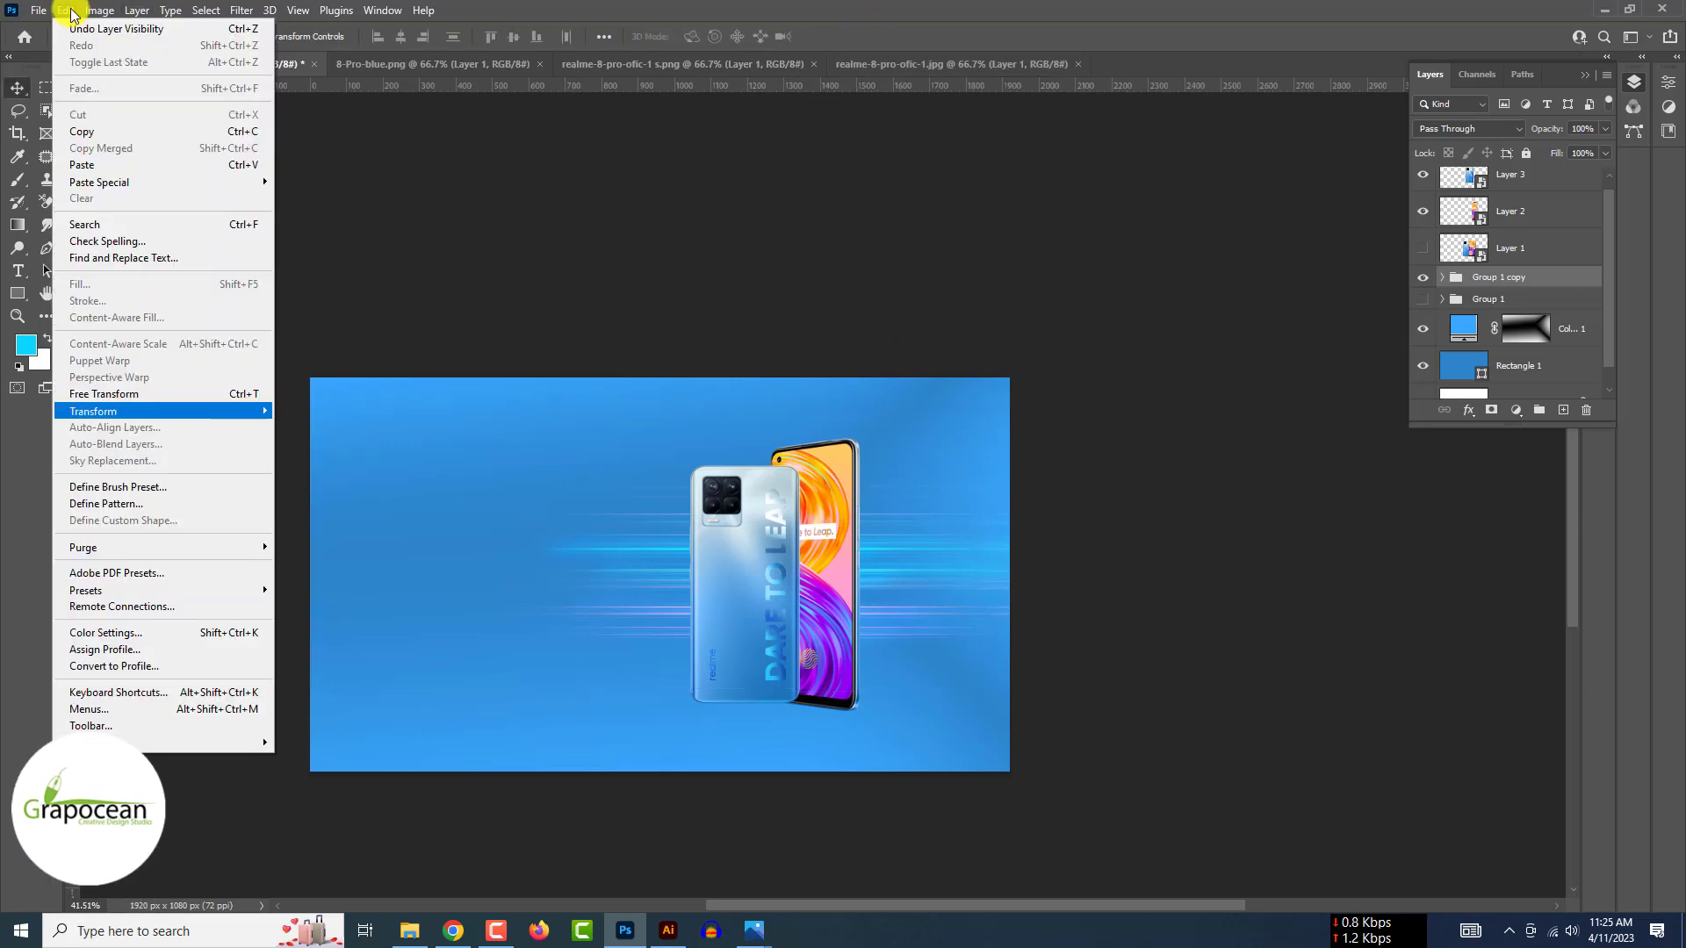
{"action": "mouse_move", "coordinate": [94, 411]}
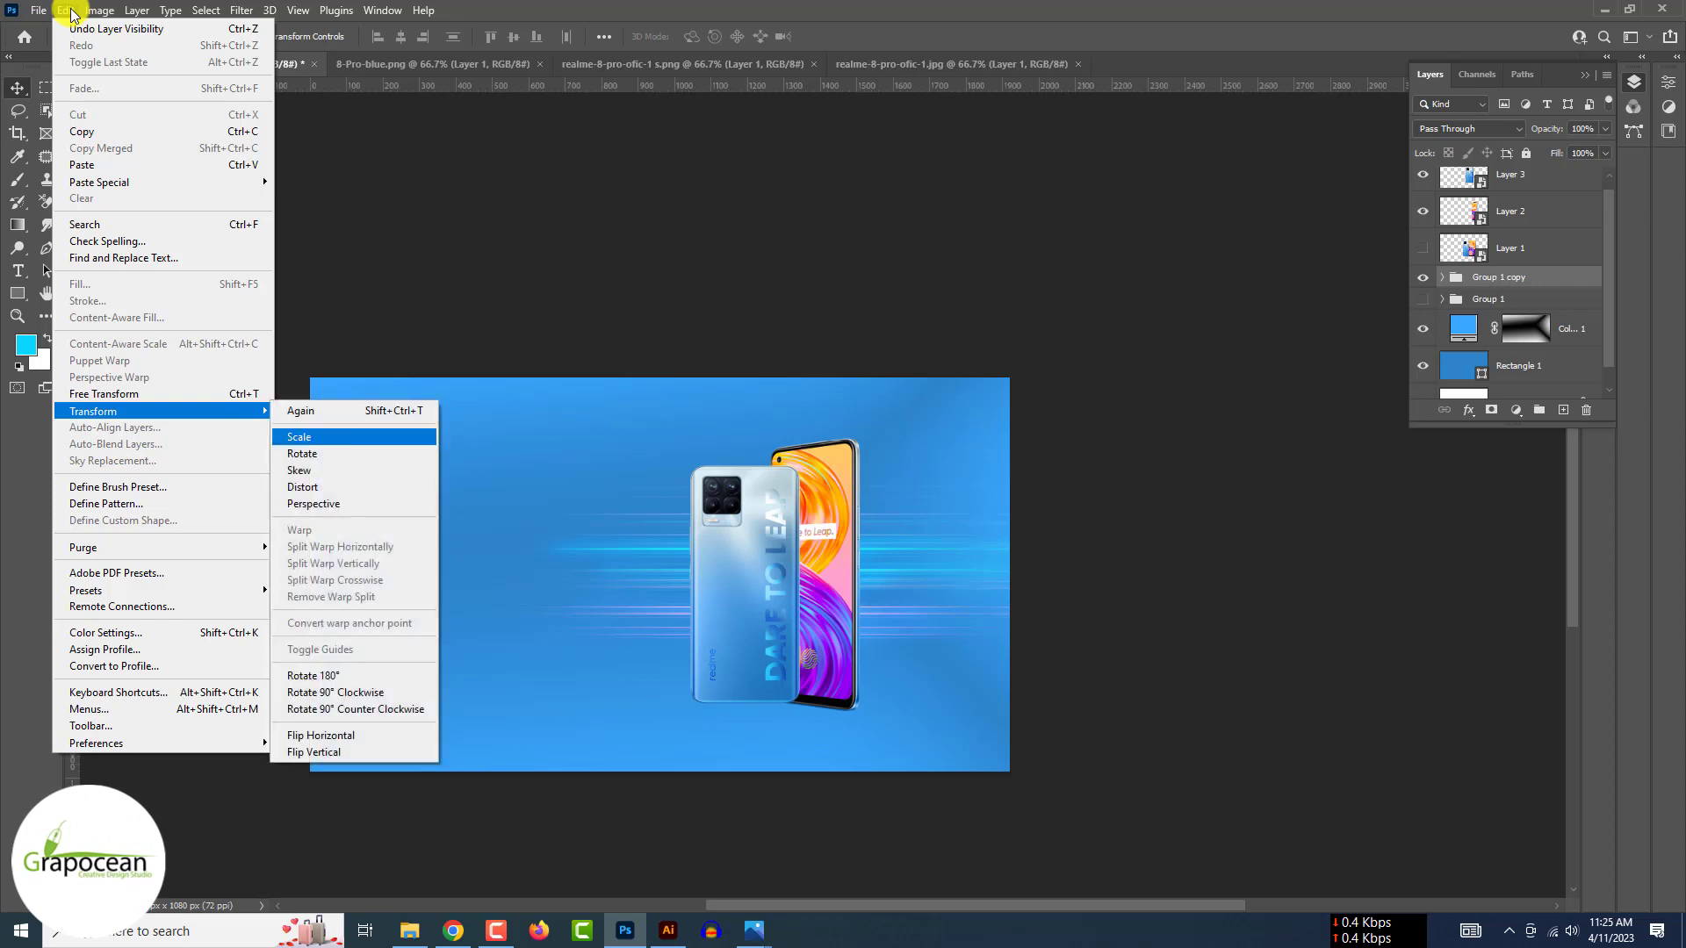
{"action": "left_click", "coordinate": [355, 487]}
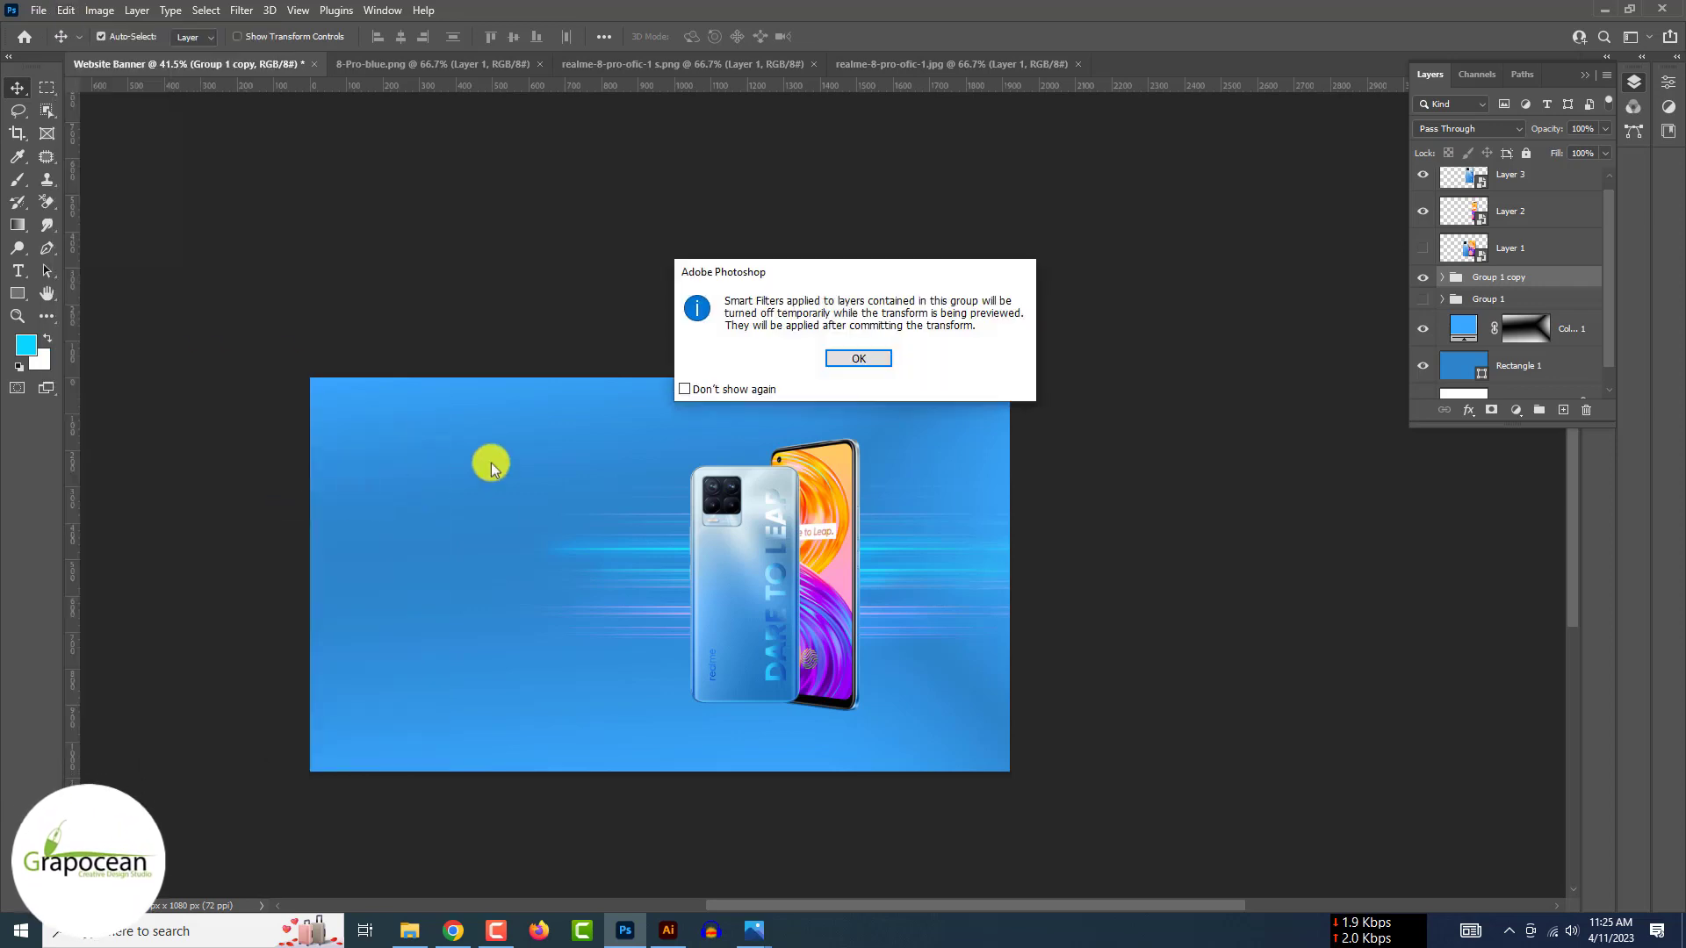
{"action": "left_click", "coordinate": [859, 359]}
{"action": "left_click_drag", "start_coordinate": [1058, 693], "coordinate": [1345, 554]}
{"action": "left_click_drag", "start_coordinate": [866, 523], "coordinate": [866, 642]}
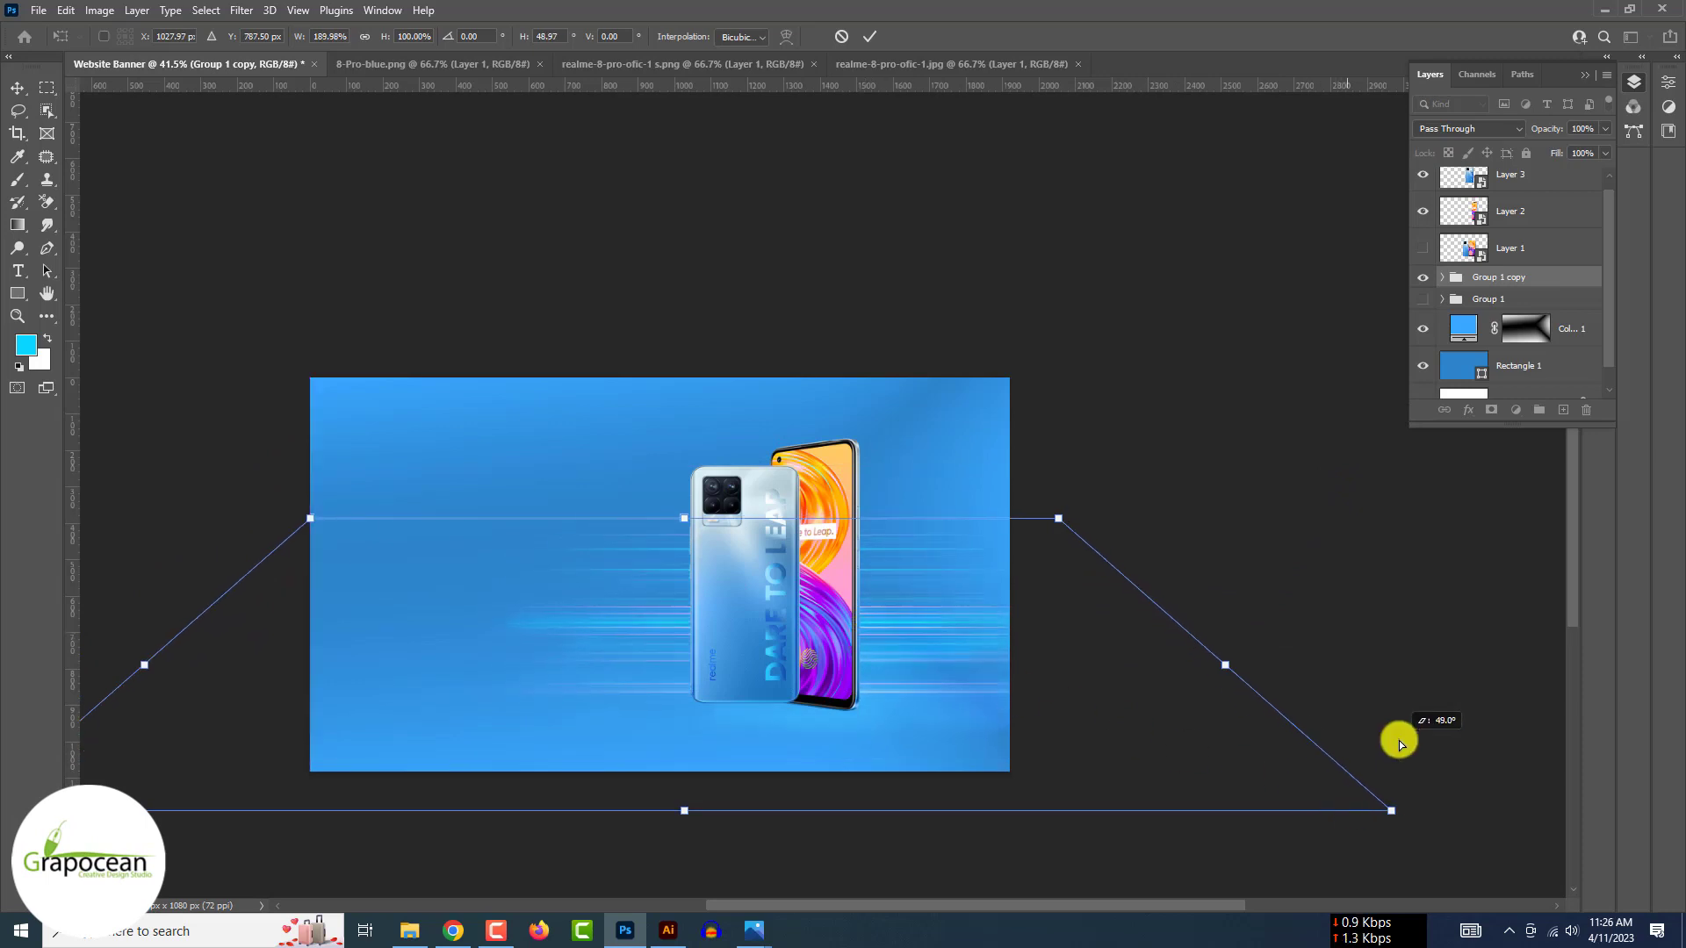
{"action": "left_click_drag", "start_coordinate": [1399, 742], "coordinate": [1529, 604]}
{"action": "left_click_drag", "start_coordinate": [914, 646], "coordinate": [912, 701]}
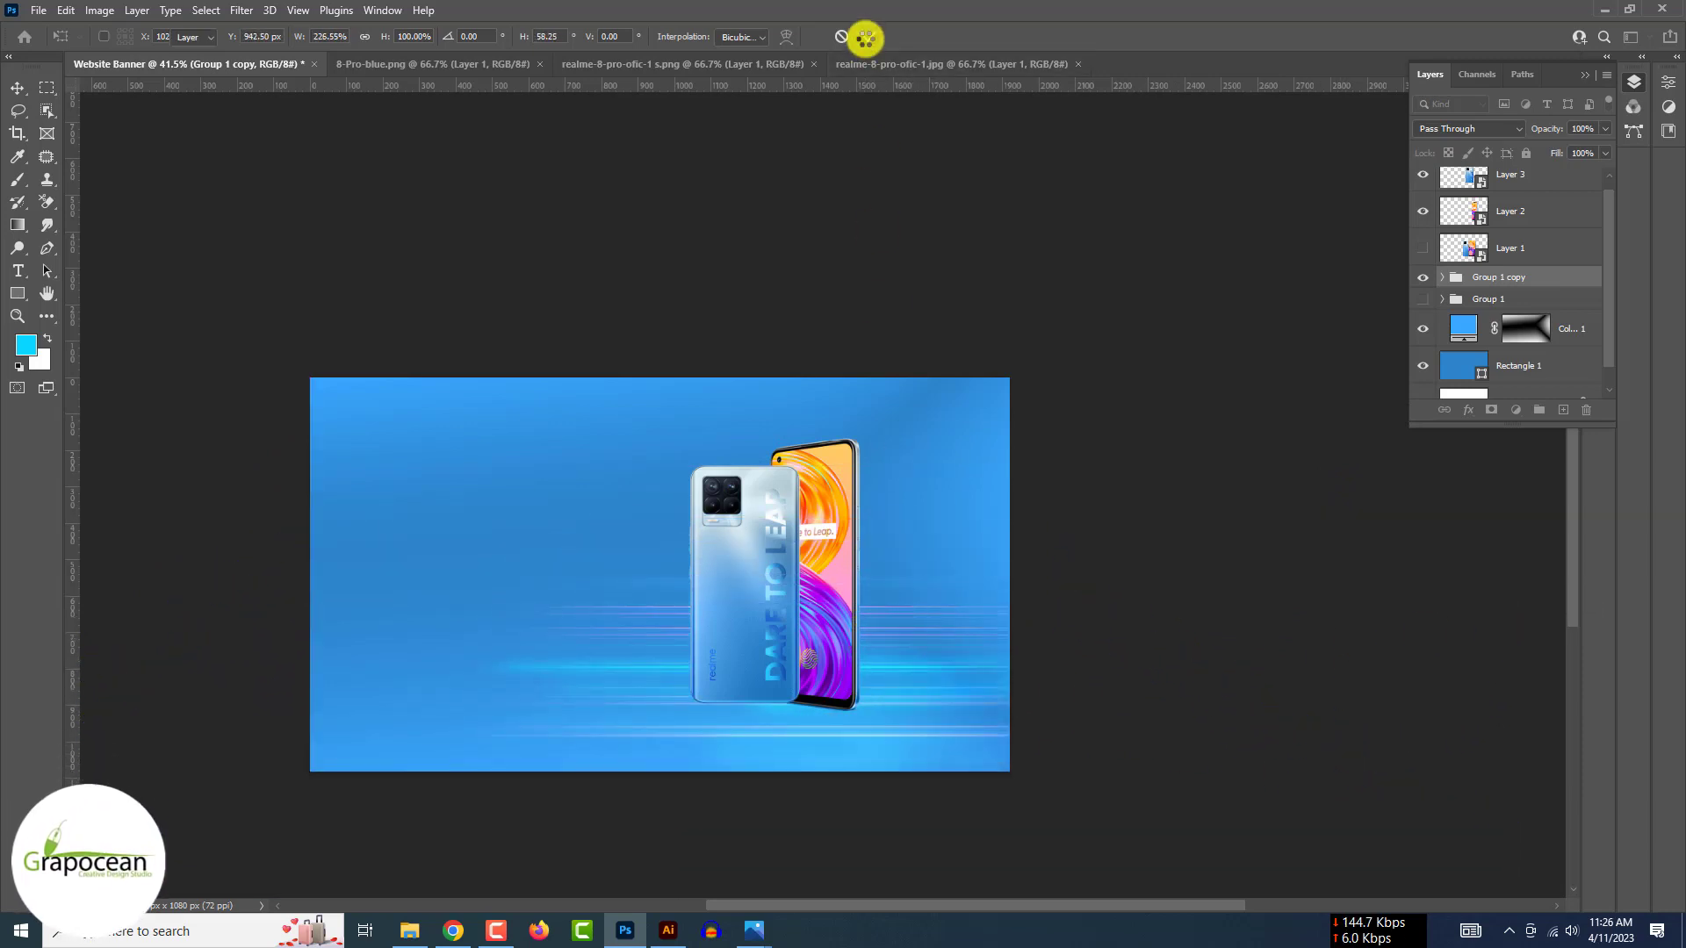
{"action": "left_click", "coordinate": [865, 36]}
{"action": "left_click", "coordinate": [878, 260]}
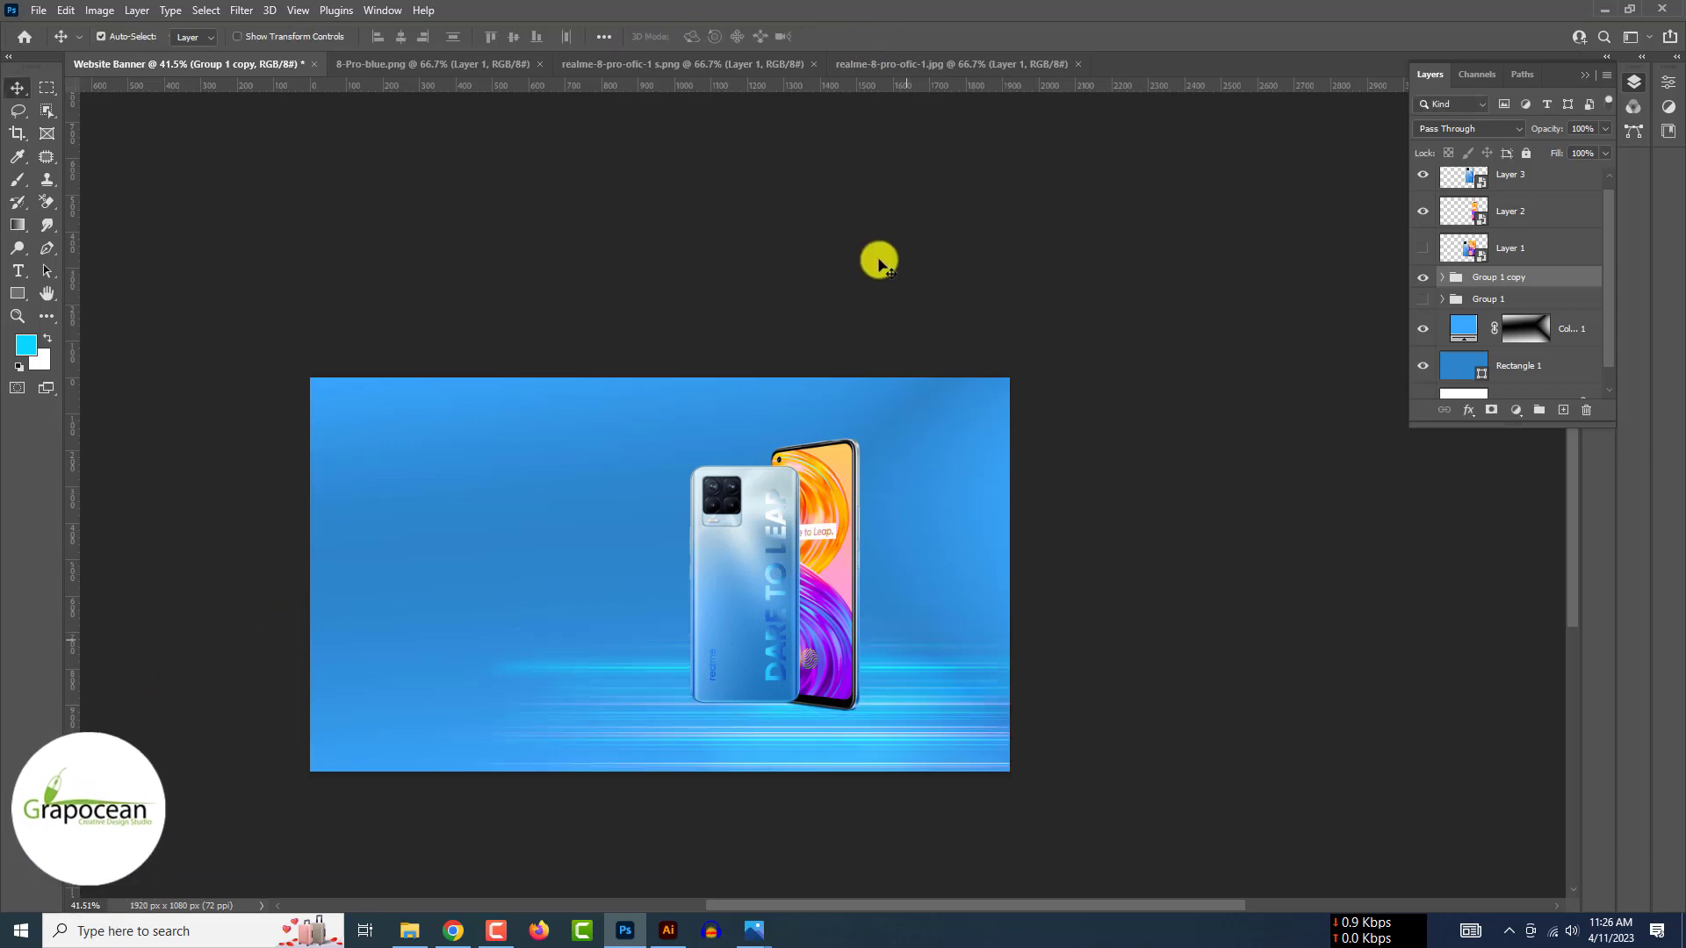
{"action": "scroll", "coordinate": [910, 790], "scroll_direction": "down", "scroll_amount": 3}
{"action": "scroll", "coordinate": [913, 794], "scroll_direction": "up", "scroll_amount": 4}
{"action": "scroll", "coordinate": [913, 794], "scroll_direction": "down", "scroll_amount": 4}
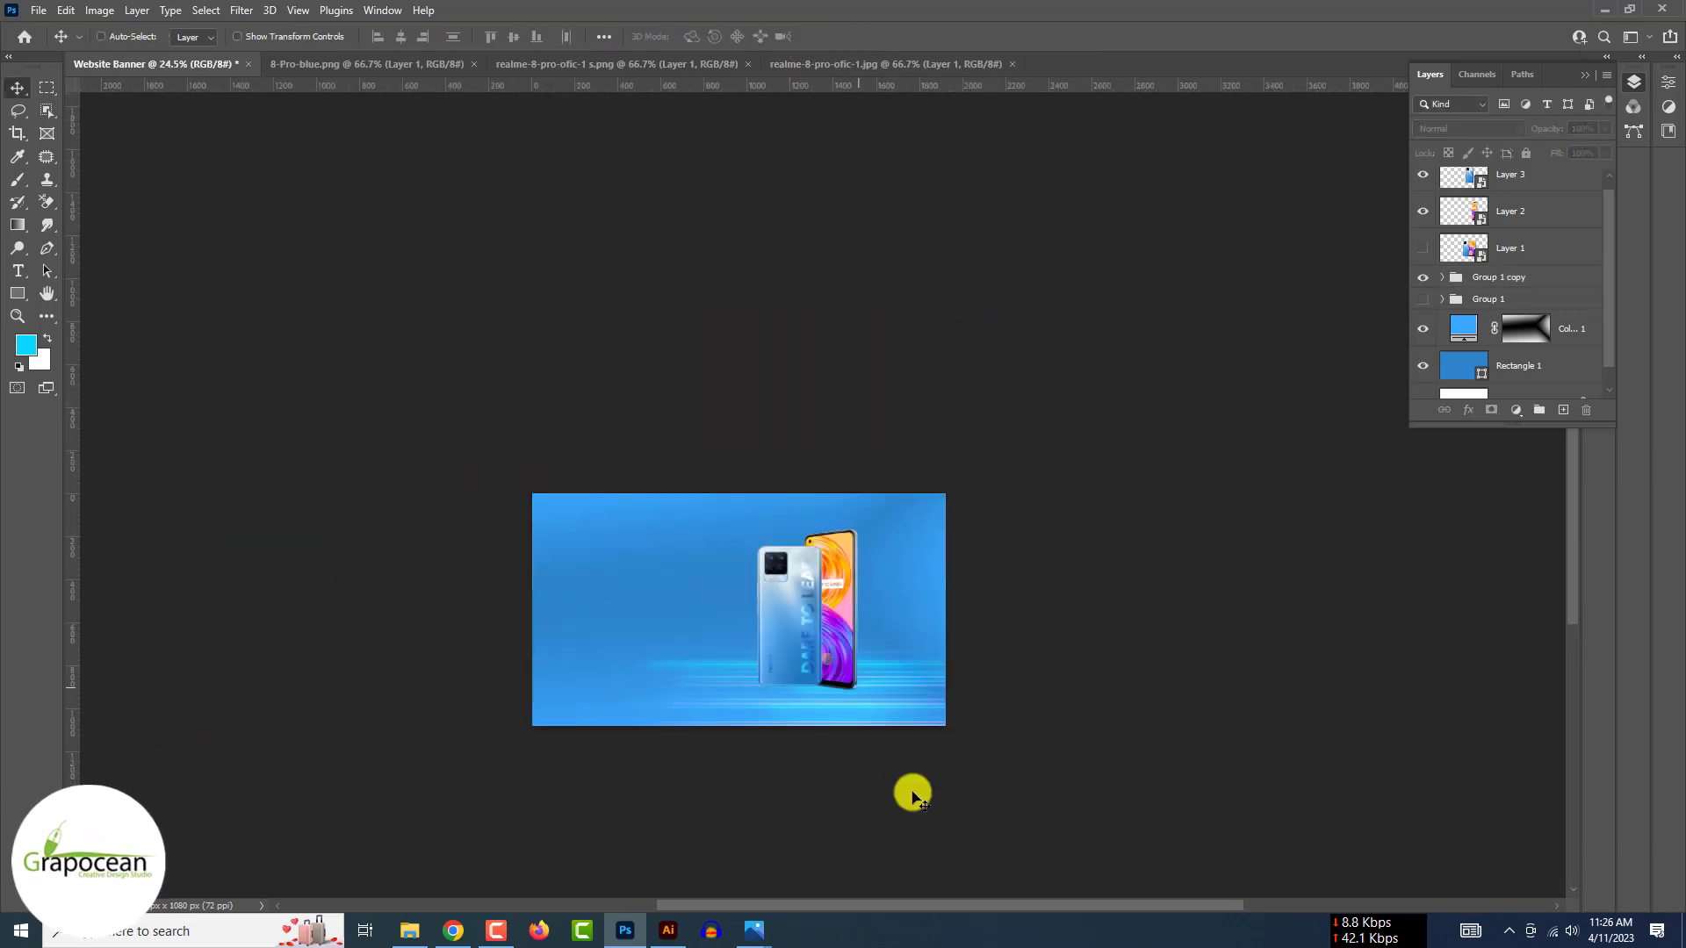
{"action": "scroll", "coordinate": [913, 795], "scroll_direction": "up", "scroll_amount": 1}
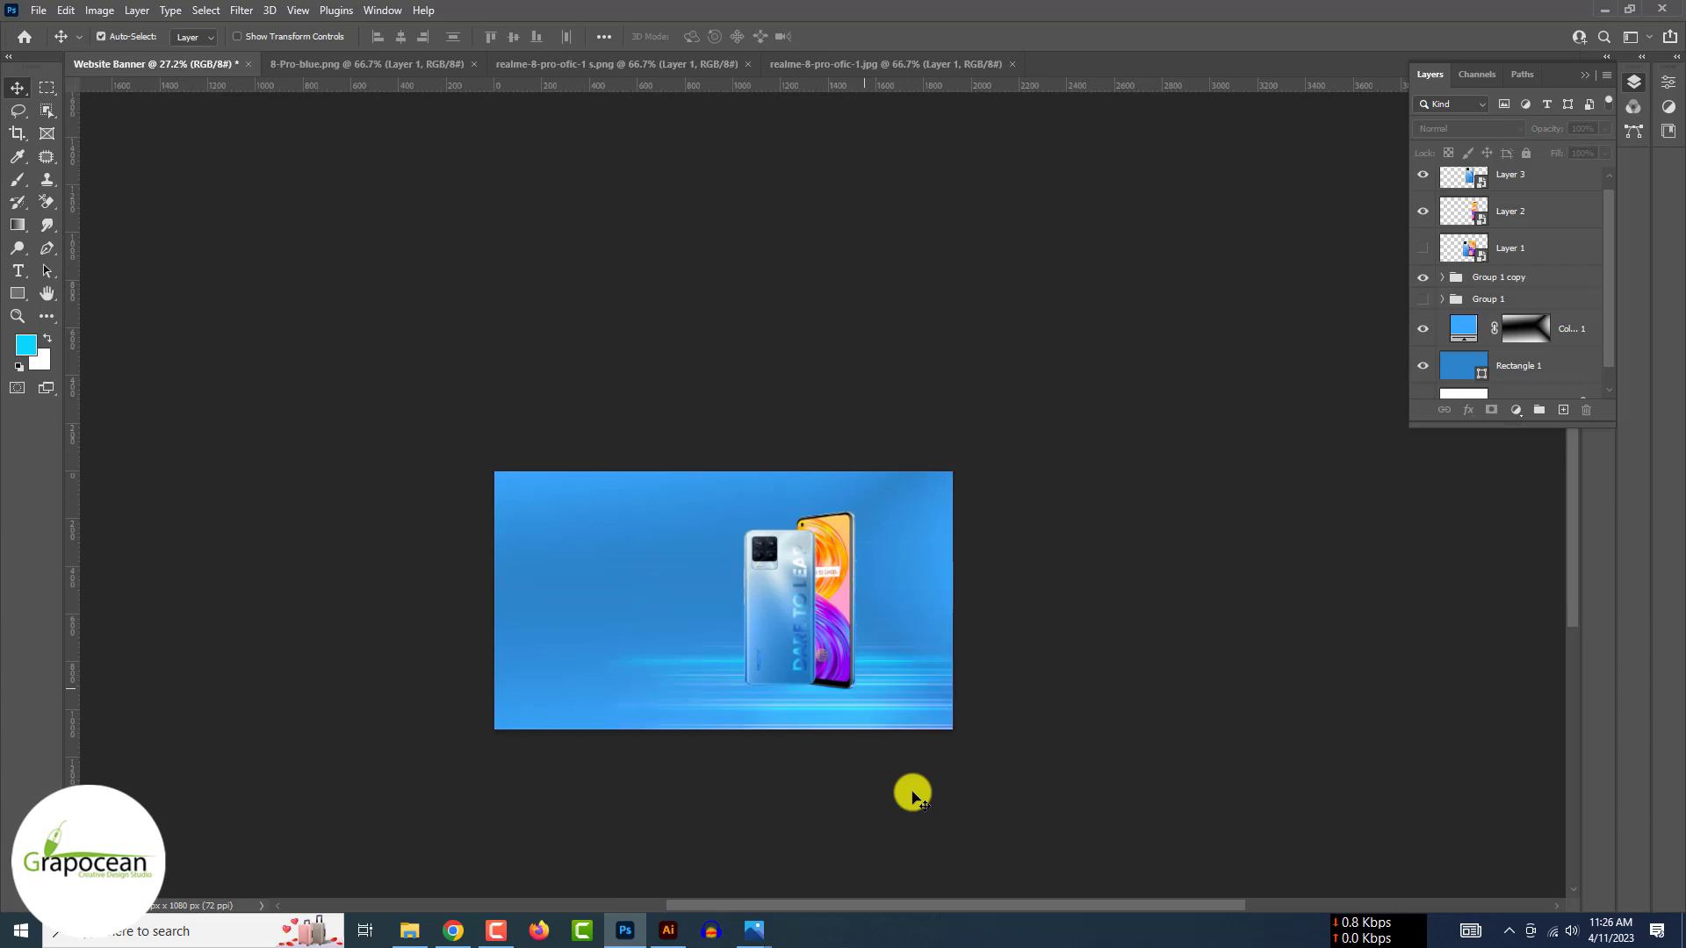
{"action": "scroll", "coordinate": [913, 795], "scroll_direction": "down", "scroll_amount": 3}
{"action": "key", "text": "ctrl+0"}
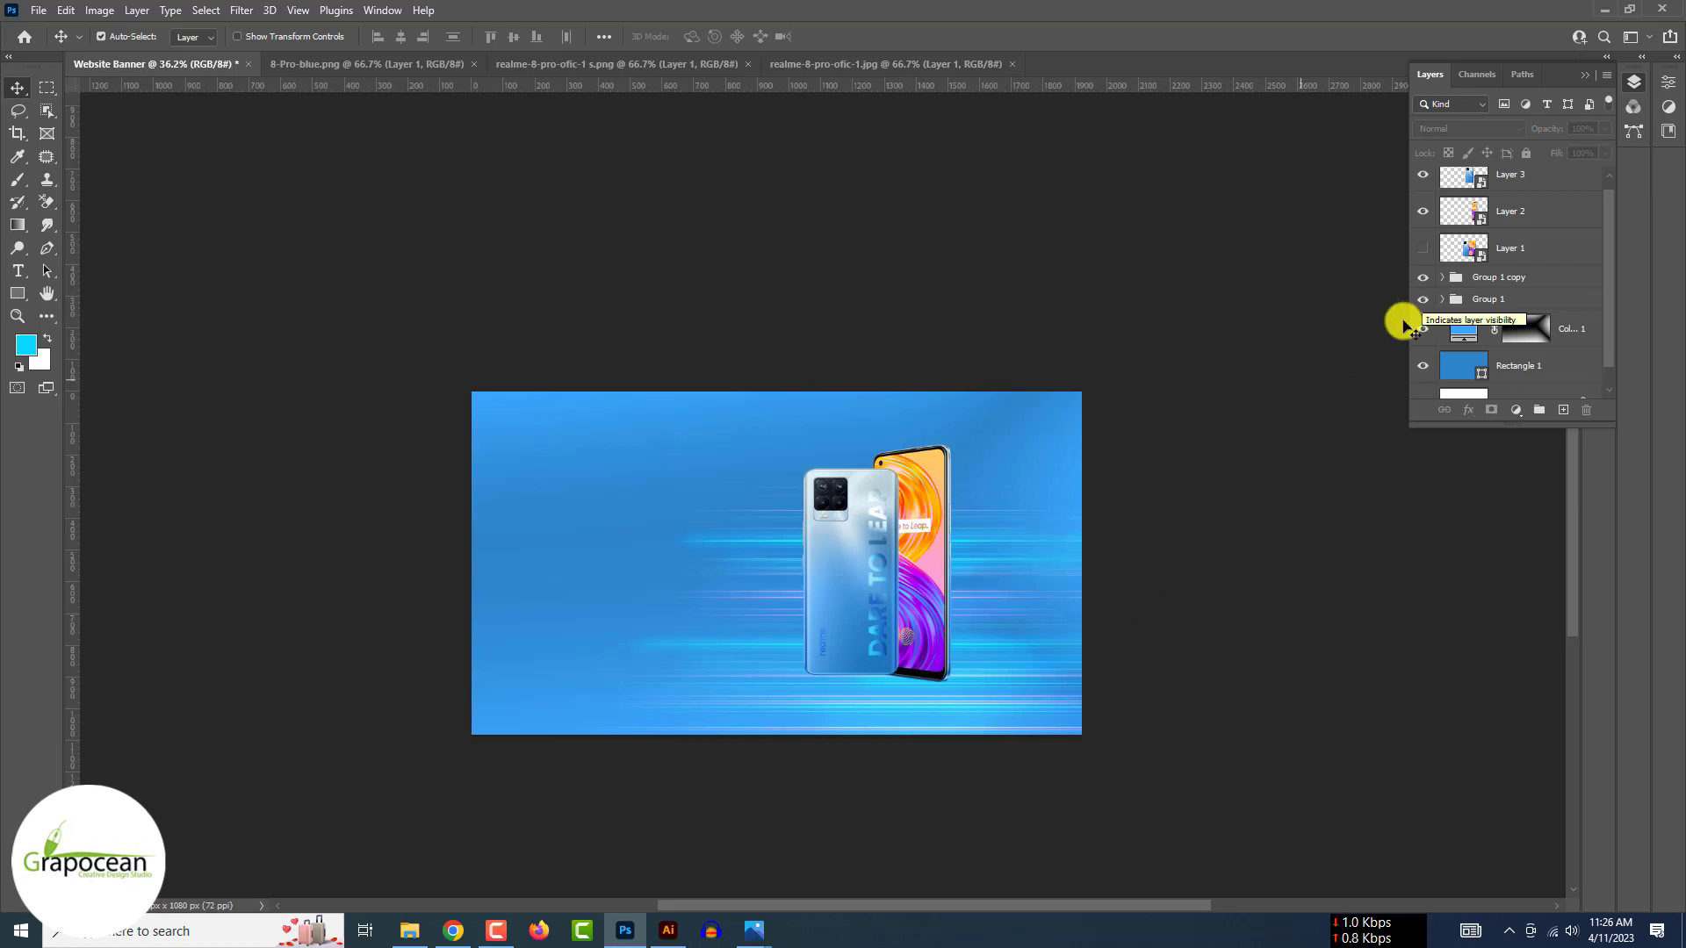
Add an Exposure adjustment layer above Layer 3, adjust its exposure and clip it to that layer.
{"action": "scroll", "coordinate": [1170, 602], "scroll_direction": "up", "scroll_amount": 2}
{"action": "left_click", "coordinate": [1515, 410]}
{"action": "left_click", "coordinate": [1549, 494]}
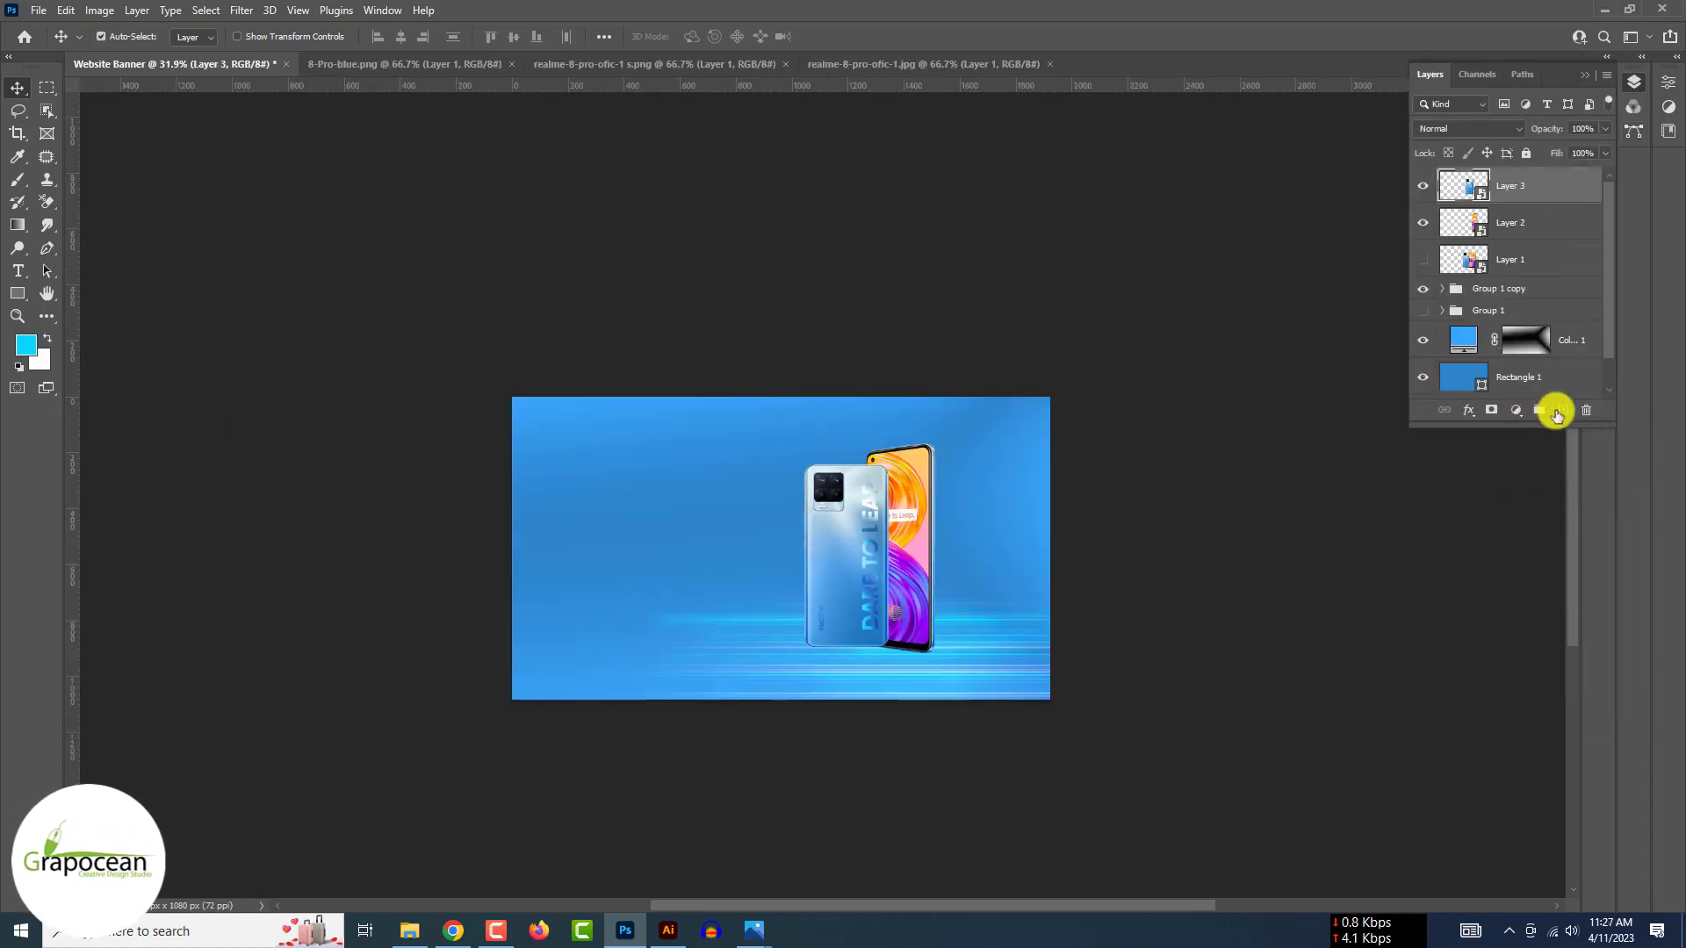
{"action": "left_click", "coordinate": [1516, 410]}
{"action": "left_click", "coordinate": [1550, 527]}
{"action": "left_click_drag", "start_coordinate": [1522, 173], "coordinate": [1531, 173]}
{"action": "left_click", "coordinate": [1630, 80]}
{"action": "key", "text": "ctrl+alt+g"}
Invert the Exposure 3 mask to black and paint white over the front phone with a large soft brush.
{"action": "scroll", "coordinate": [863, 575], "scroll_direction": "up", "scroll_amount": 3}
{"action": "left_click", "coordinate": [1422, 225]}
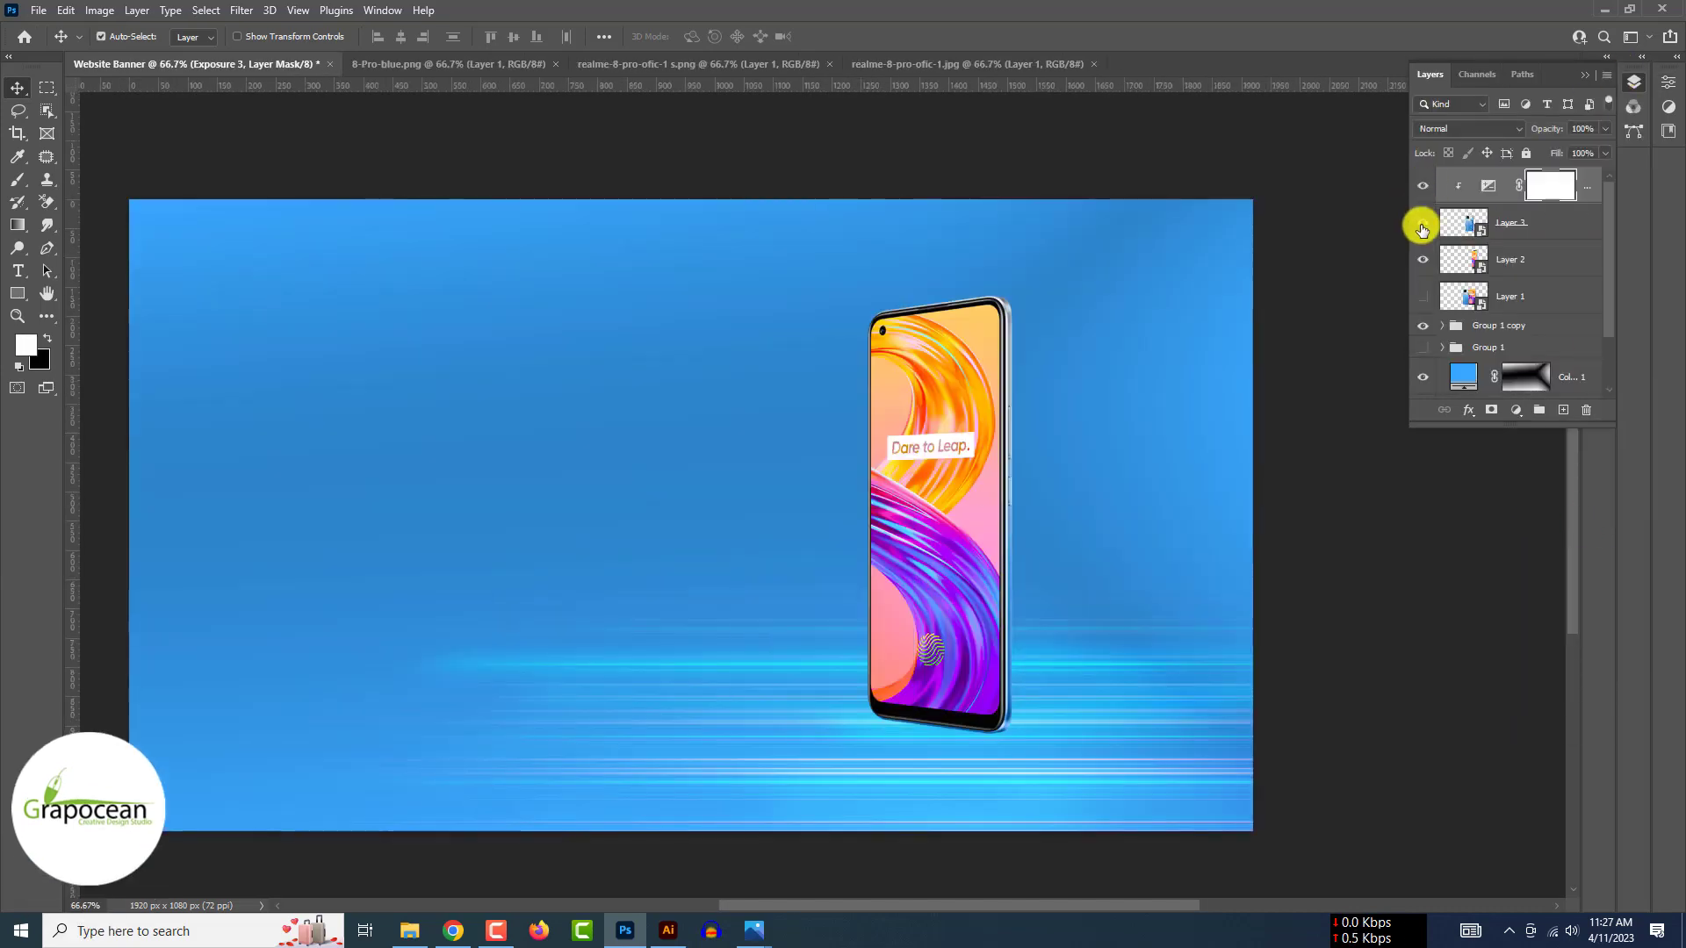
{"action": "left_click", "coordinate": [1422, 225]}
{"action": "key", "text": "ctrl+i"}
{"action": "left_click", "coordinate": [17, 180]}
{"action": "scroll", "coordinate": [913, 457], "scroll_direction": "up", "scroll_amount": 2}
{"action": "left_click", "coordinate": [776, 325]}
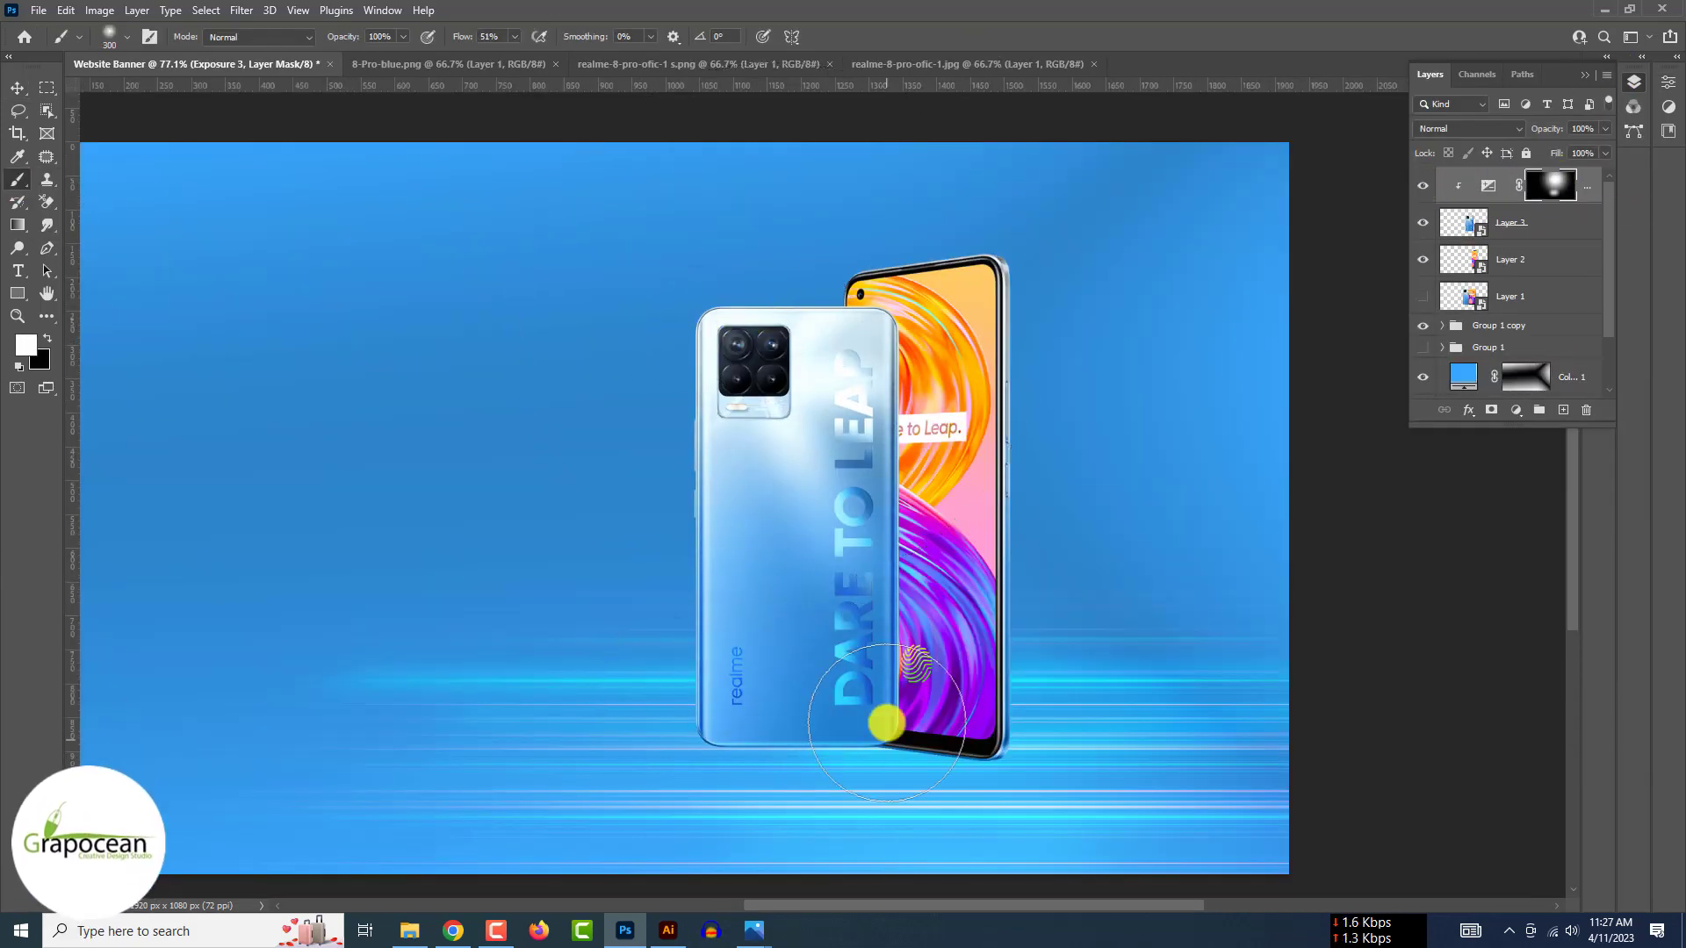
Add an Exposure adjustment layer above Layer 2, adjust its settings, invert its mask to black and clip it to Layer 2.
{"action": "left_click", "coordinate": [1543, 257]}
{"action": "left_click", "coordinate": [1516, 409]}
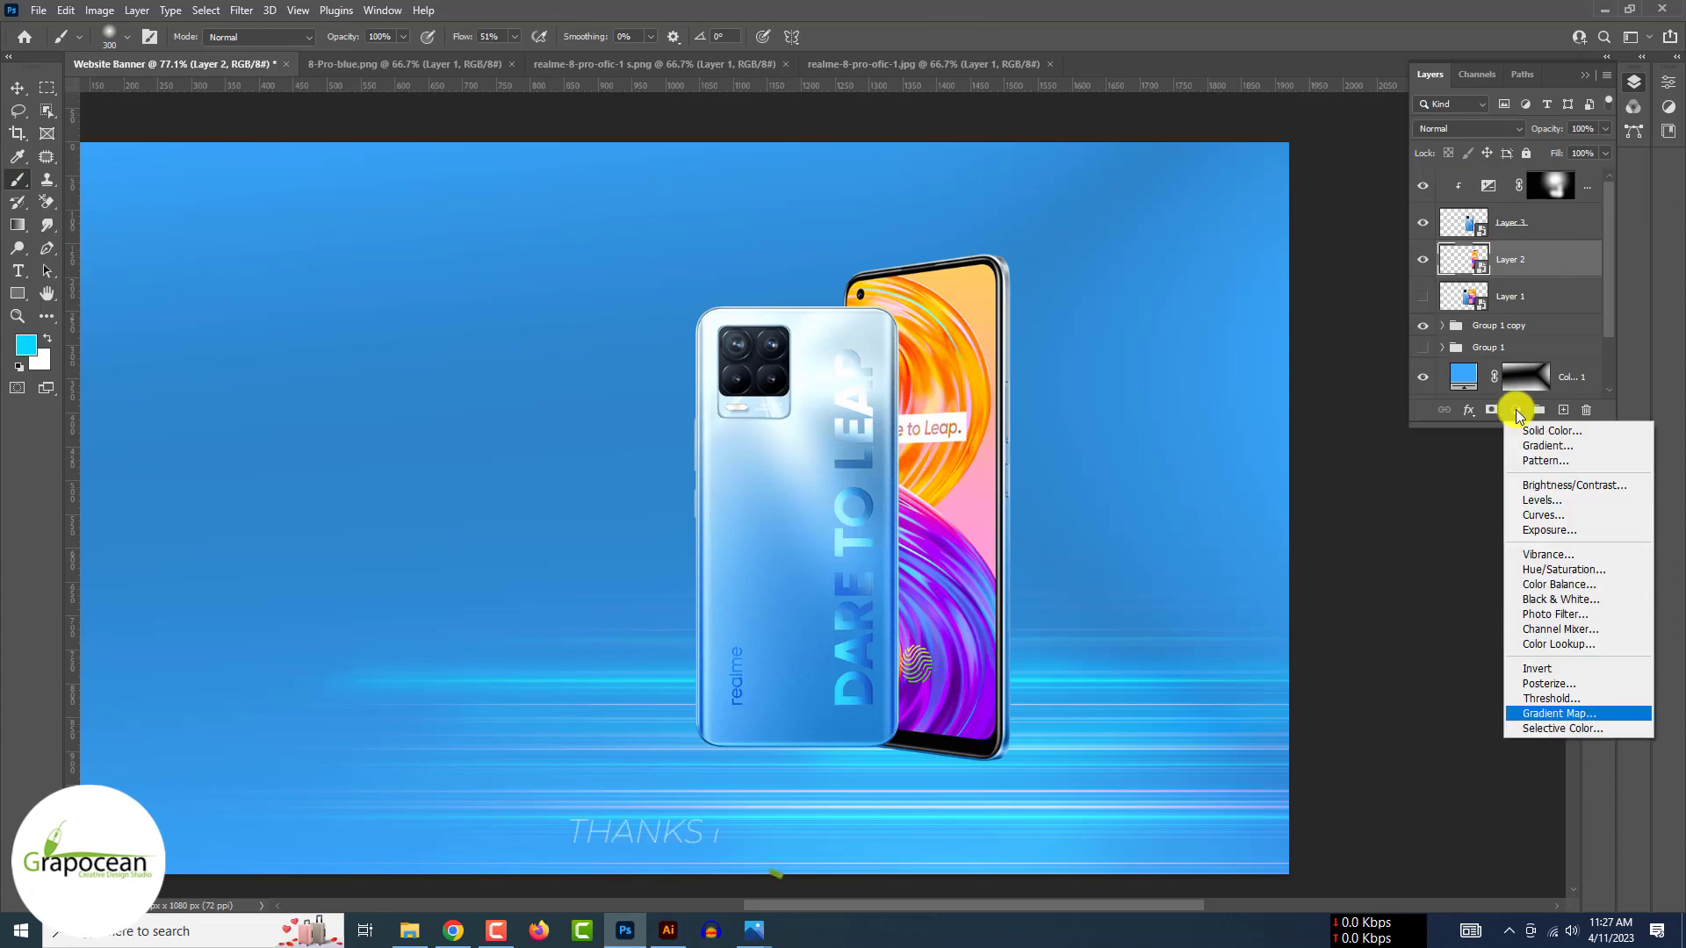
{"action": "left_click", "coordinate": [1549, 530]}
{"action": "left_click_drag", "start_coordinate": [1520, 175], "coordinate": [1525, 175]}
{"action": "mouse_move", "coordinate": [1520, 212]}
{"action": "left_mouse_down"}
{"action": "mouse_move", "coordinate": [1546, 212]}
{"action": "mouse_move", "coordinate": [1531, 213]}
{"action": "left_mouse_up"}
{"action": "mouse_move", "coordinate": [1498, 245]}
{"action": "left_mouse_down"}
{"action": "mouse_move", "coordinate": [1536, 244]}
{"action": "mouse_move", "coordinate": [1498, 245]}
{"action": "left_mouse_up"}
{"action": "left_click", "coordinate": [1632, 81]}
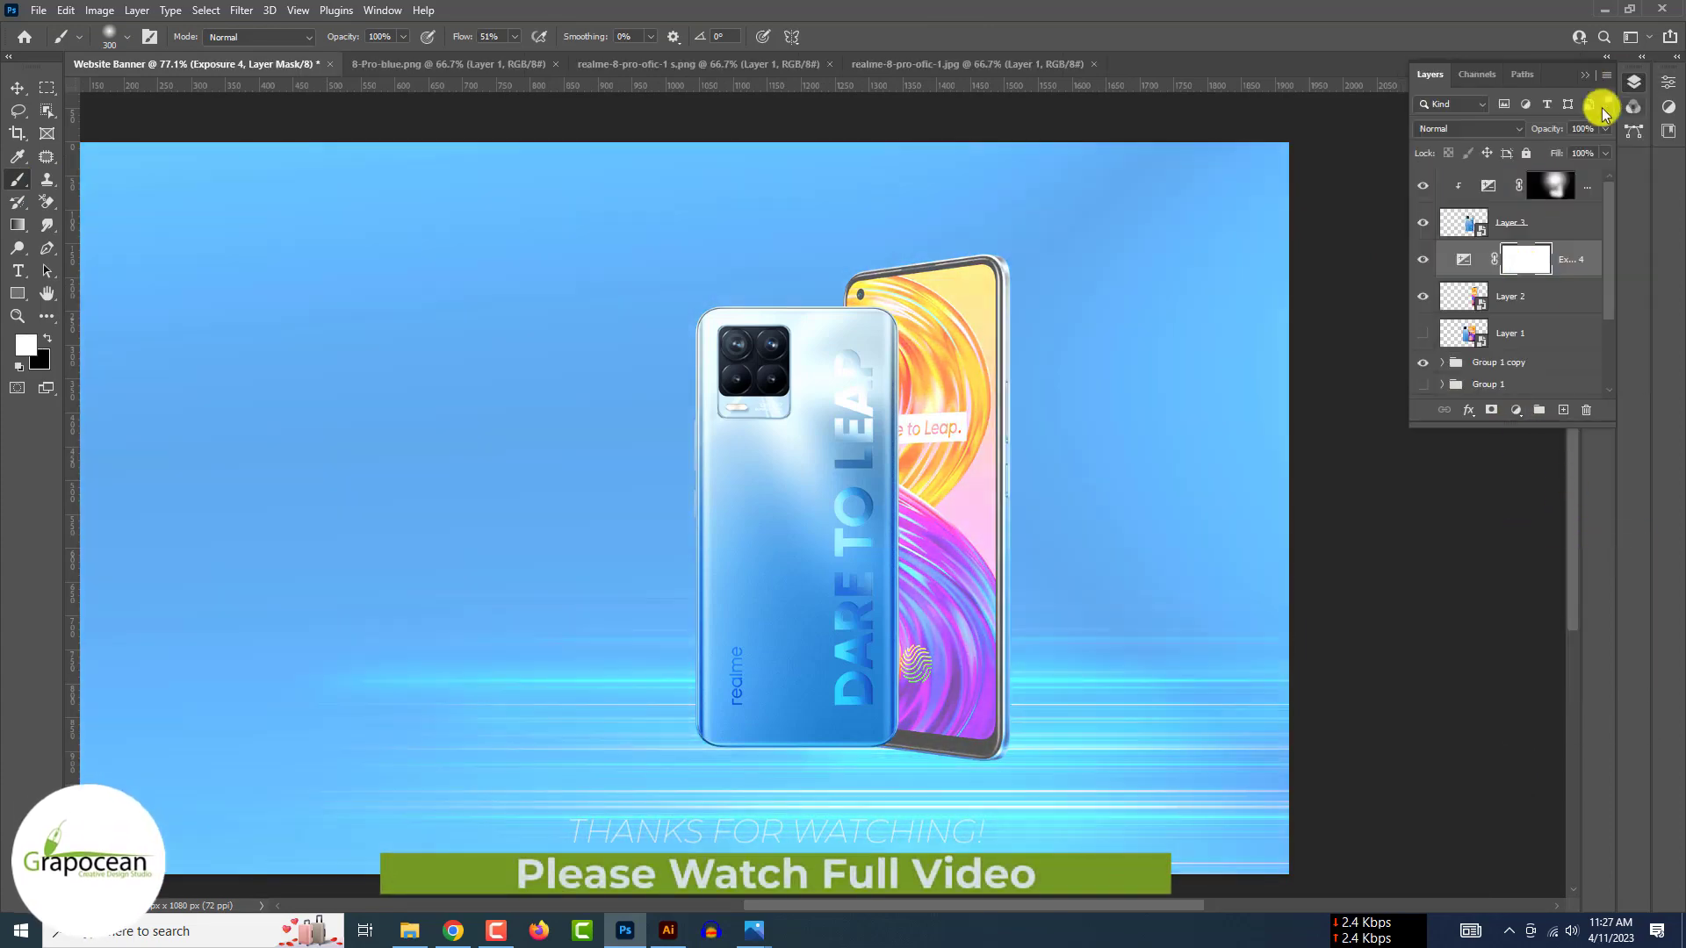
{"action": "key", "text": "ctrl+i"}
{"action": "key", "text": "ctrl+alt+g"}
Paint white on the Exposure 4 mask over the rear phone's screen and readjust the layer's exposure, offset and gamma.
{"action": "left_click_drag", "start_coordinate": [998, 414], "coordinate": [984, 755]}
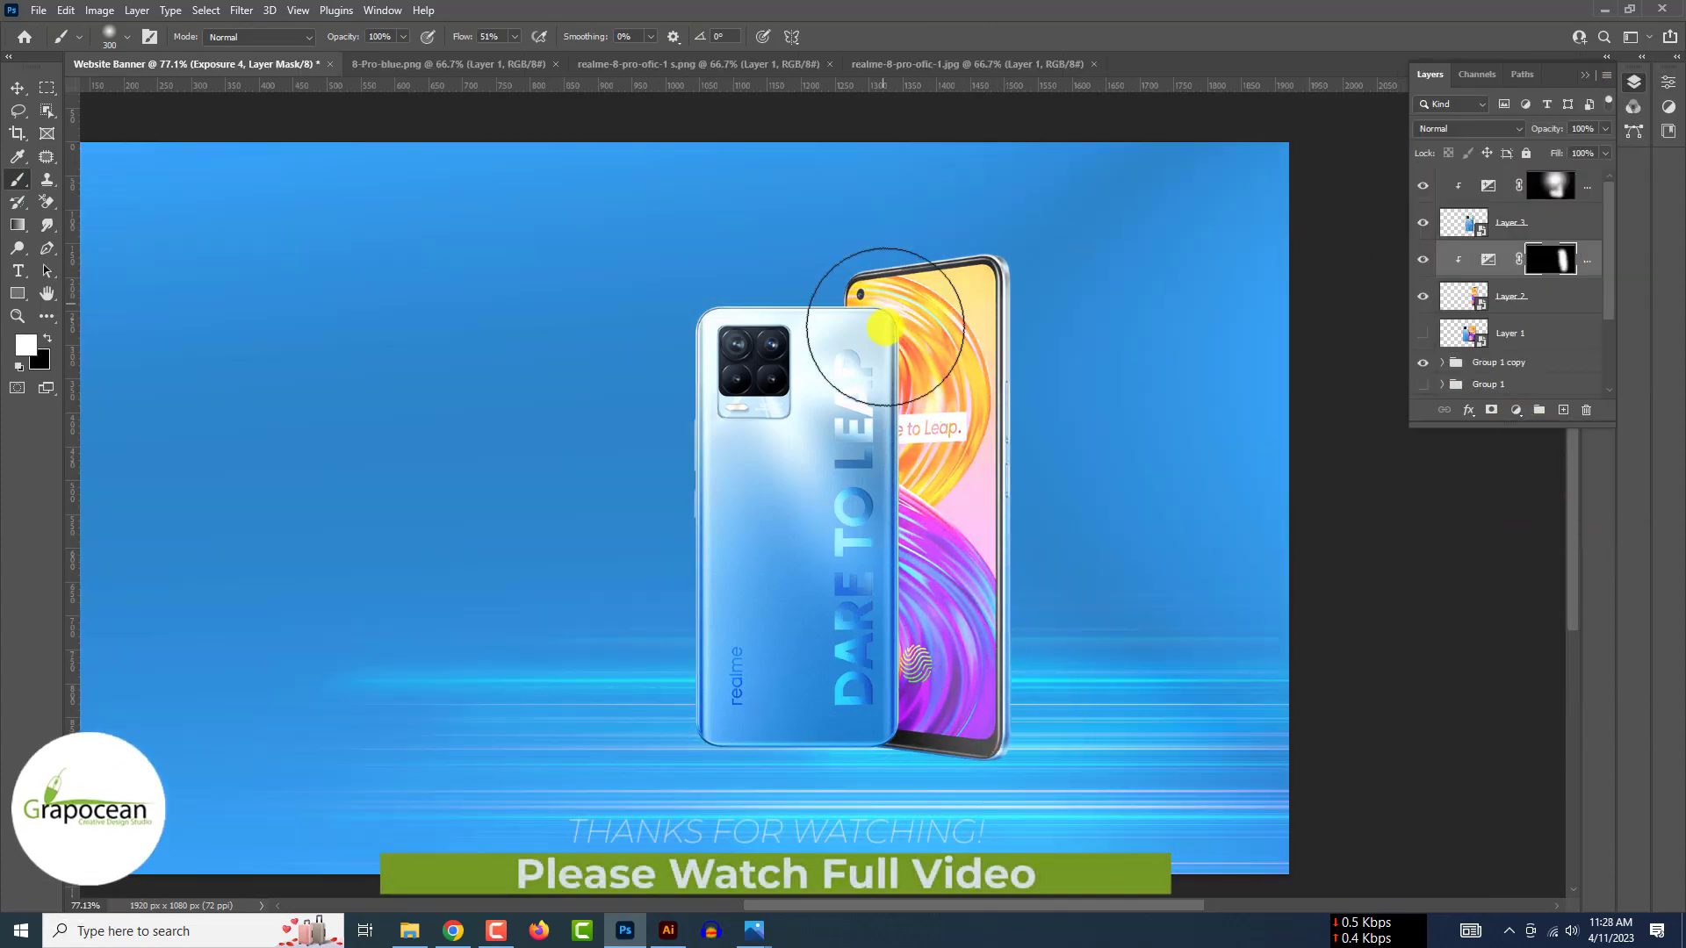
{"action": "left_click_drag", "start_coordinate": [885, 327], "coordinate": [933, 309]}
{"action": "double_click", "coordinate": [1488, 260]}
{"action": "mouse_move", "coordinate": [1525, 210]}
{"action": "left_mouse_down"}
{"action": "mouse_move", "coordinate": [1551, 213]}
{"action": "mouse_move", "coordinate": [1517, 212]}
{"action": "mouse_move", "coordinate": [1523, 245]}
{"action": "left_mouse_up"}
{"action": "left_click_drag", "start_coordinate": [1523, 177], "coordinate": [1530, 178]}
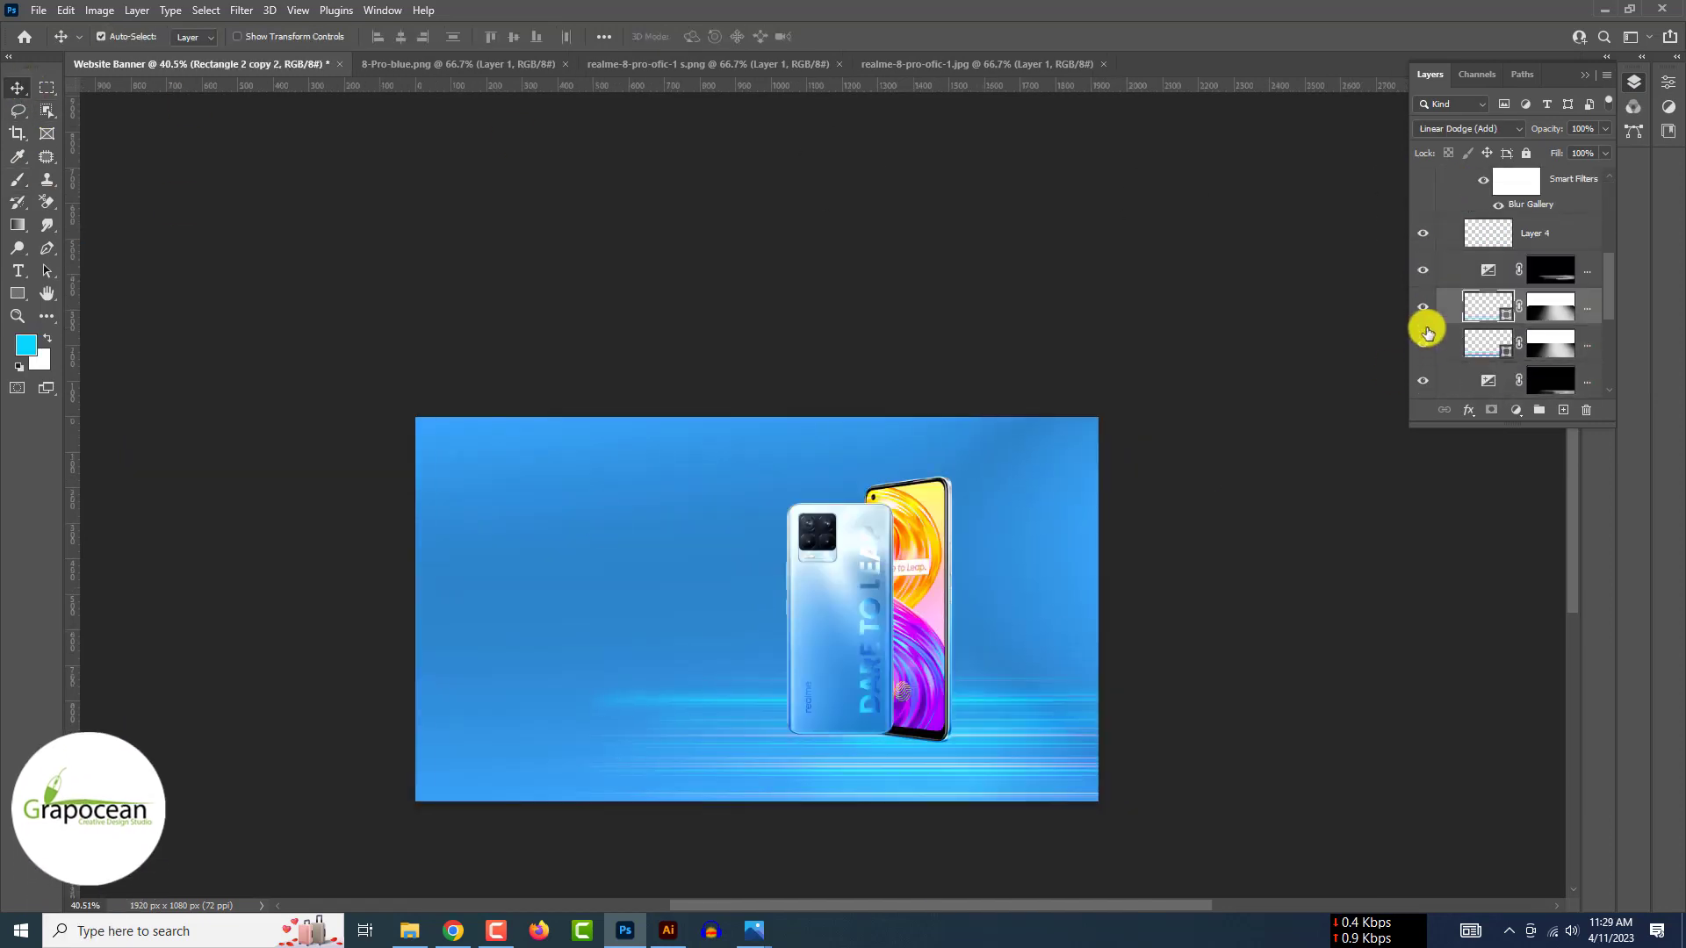
{"action": "key", "text": "ctrl+t"}
{"action": "right_click", "coordinate": [973, 759]}
{"action": "left_click", "coordinate": [866, 36]}
{"action": "left_click", "coordinate": [1475, 314]}
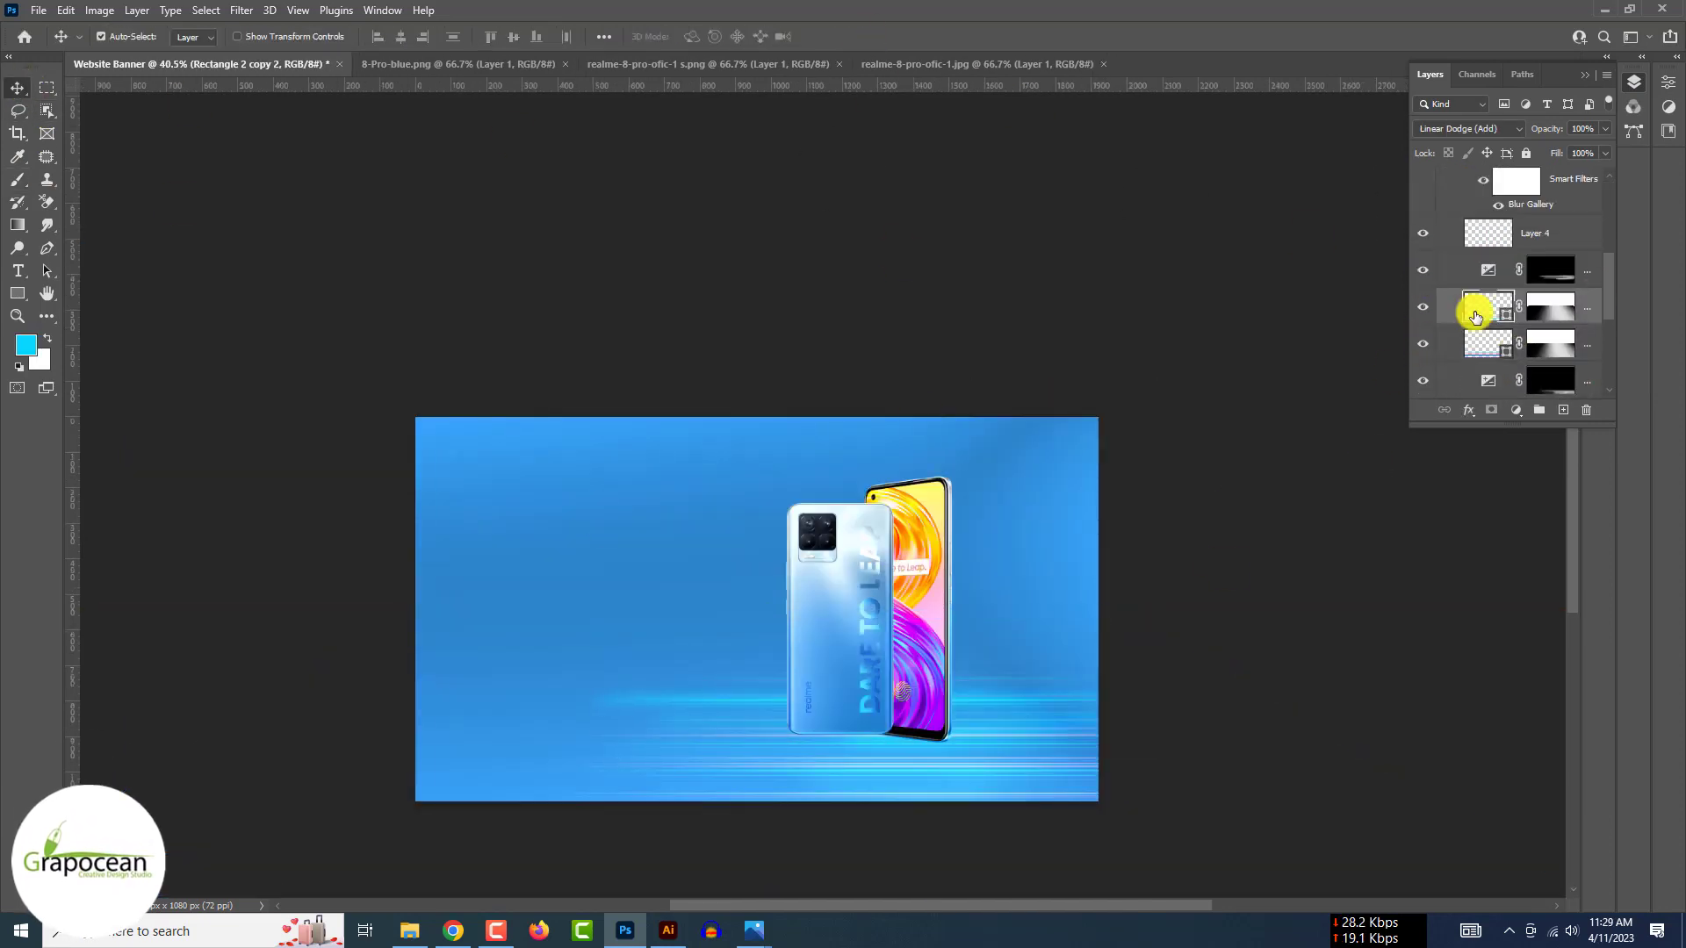
{"action": "key", "text": "ctrl+t"}
{"action": "left_click", "coordinate": [862, 38]}
Try to bend the Rectangle 2 copy 2 streaks with Puppet Warp by moving a pin down past the banner's lower edge.
{"action": "left_click", "coordinate": [66, 10]}
{"action": "left_click", "coordinate": [166, 363]}
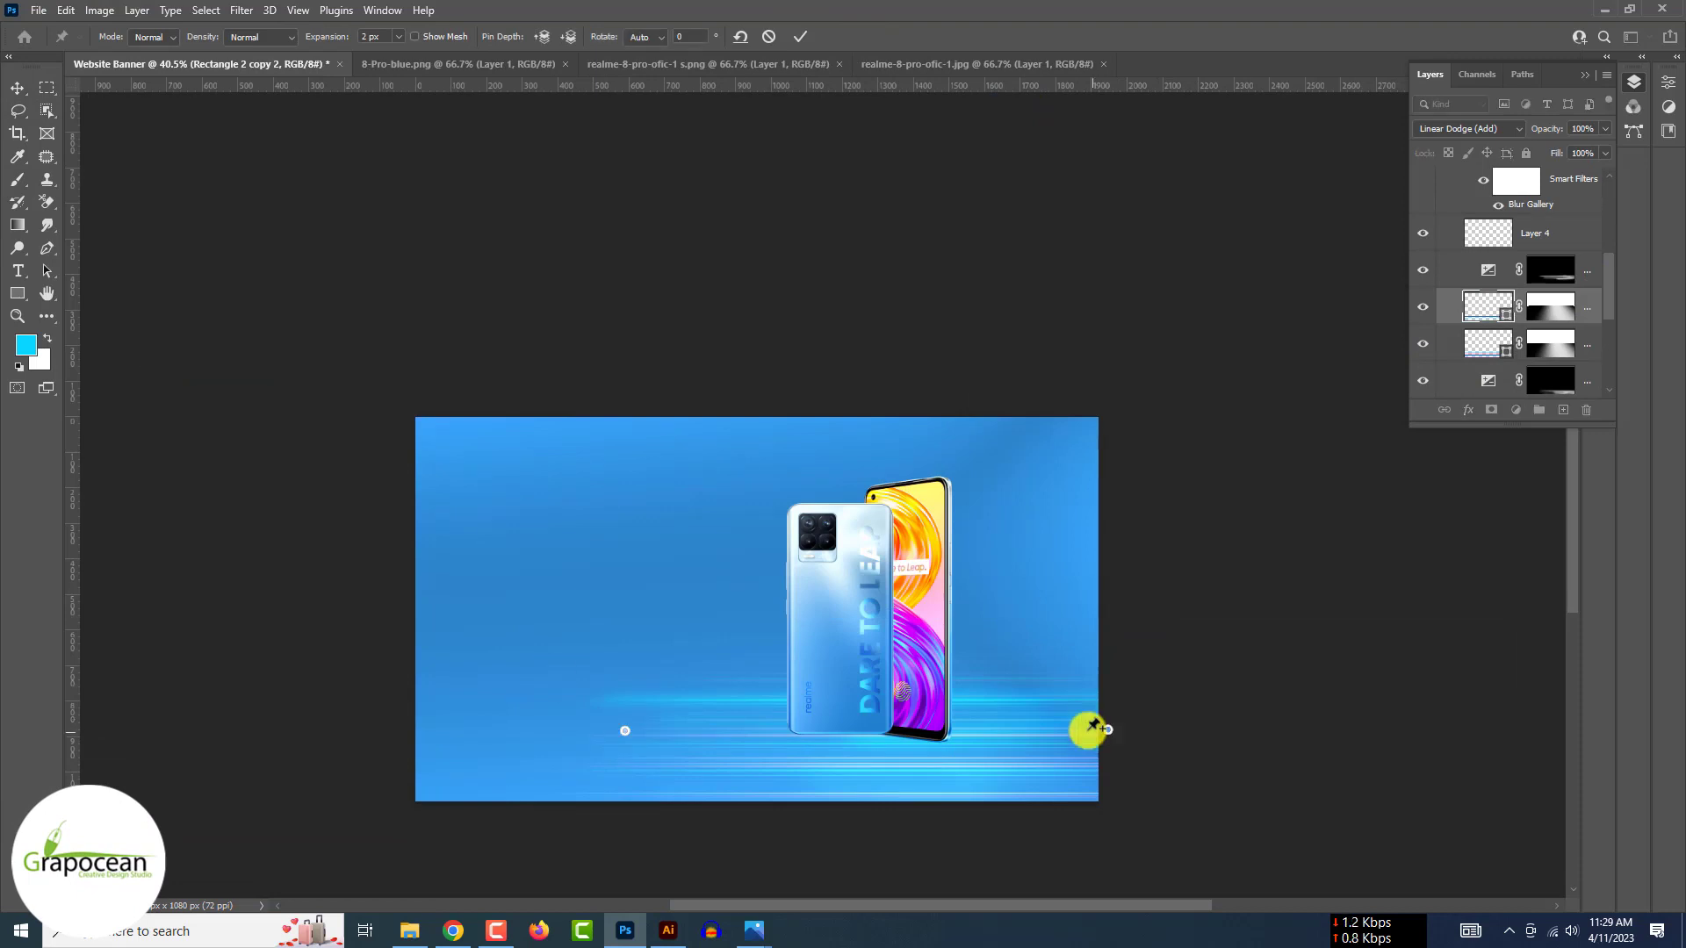
{"action": "mouse_move", "coordinate": [732, 628]}
{"action": "left_mouse_down"}
{"action": "mouse_move", "coordinate": [1009, 546]}
{"action": "mouse_move", "coordinate": [600, 792]}
{"action": "left_mouse_up"}
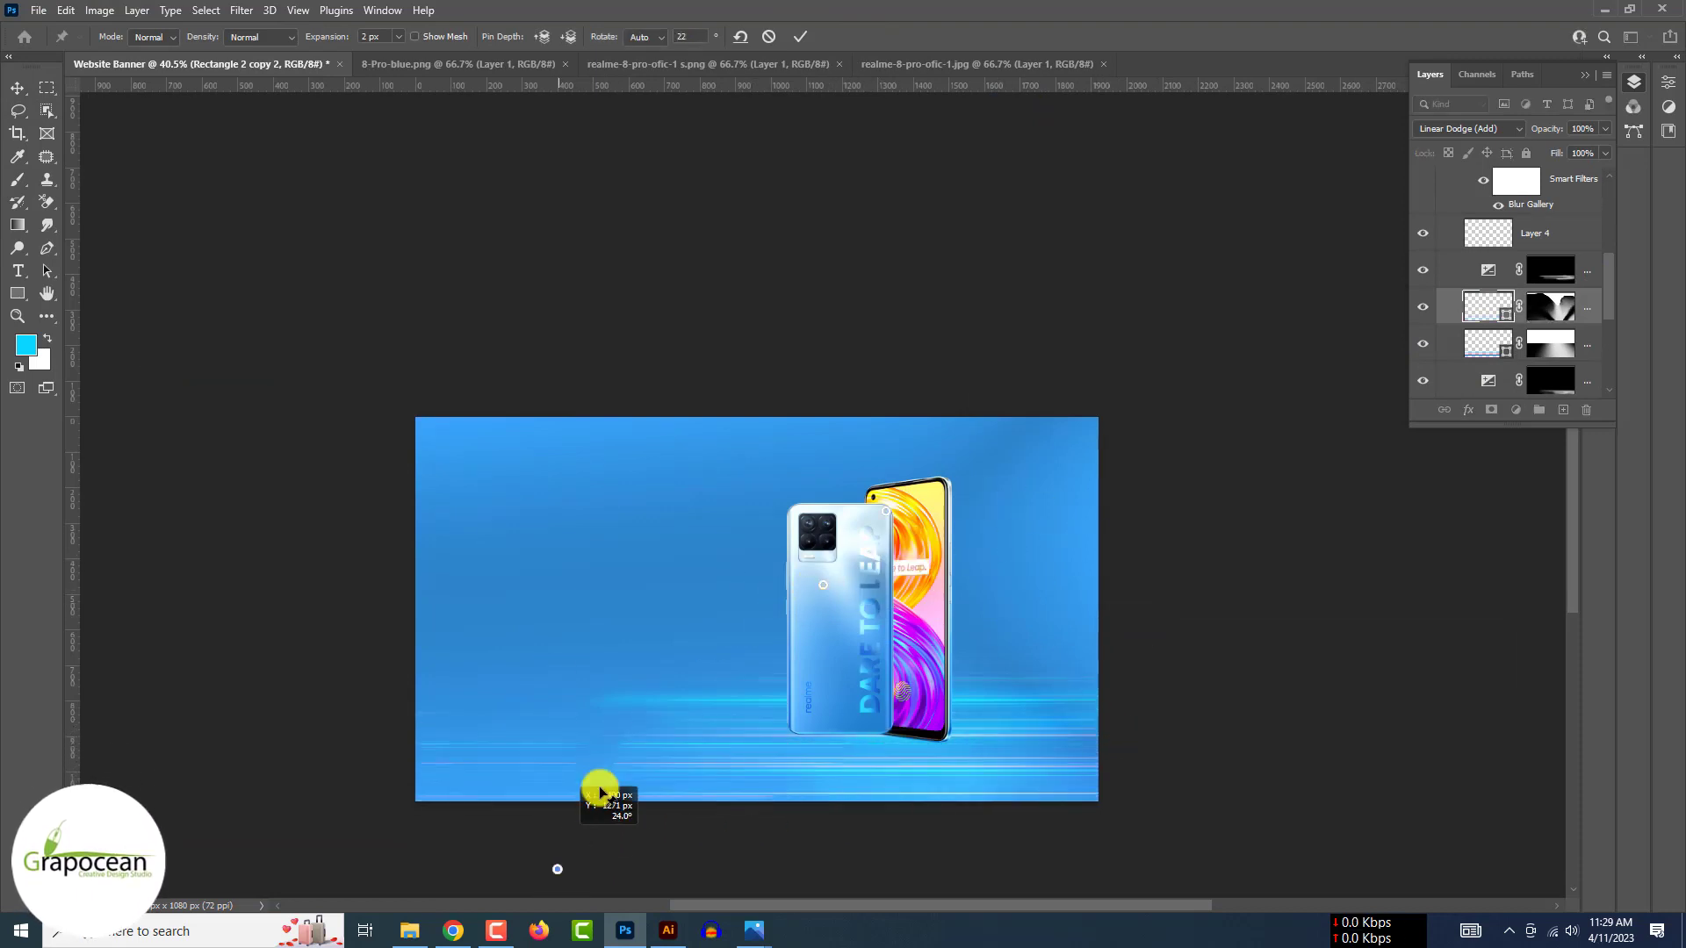
{"action": "left_click", "coordinate": [802, 37]}
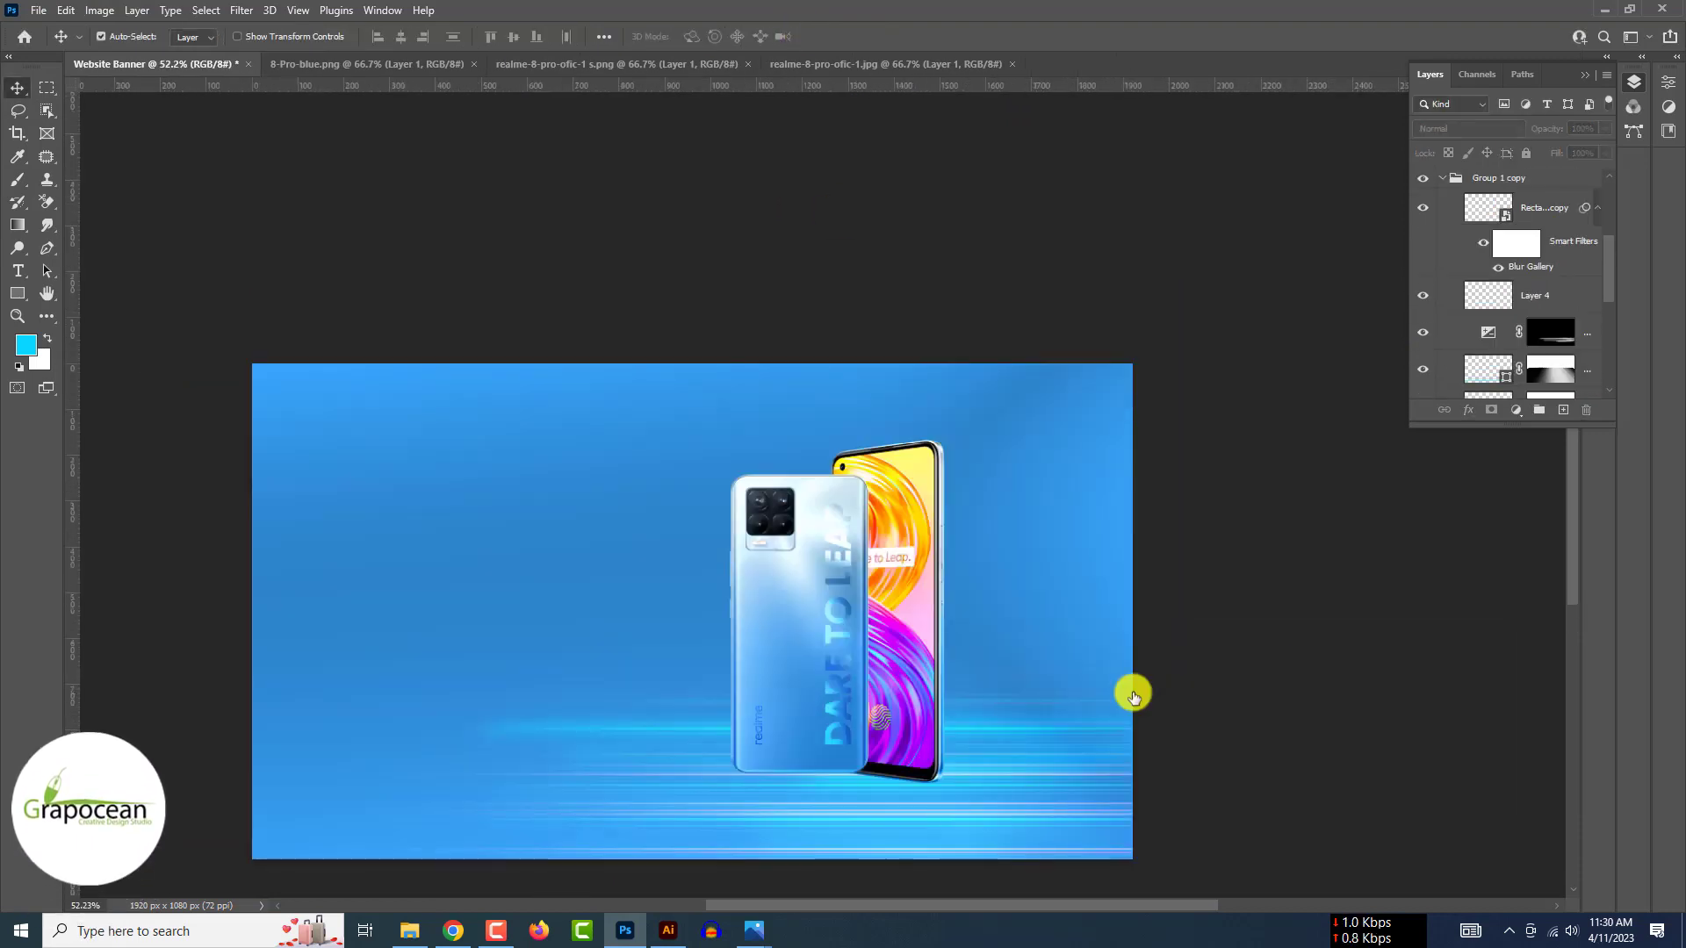
Collapse Group 1 copy and toggle its visibility to compare the banner with and without the floor streaks.
{"action": "scroll", "coordinate": [1426, 327], "scroll_direction": "up", "scroll_amount": 3}
{"action": "left_click", "coordinate": [1444, 255]}
{"action": "left_click", "coordinate": [1423, 255]}
{"action": "left_click", "coordinate": [1422, 255]}
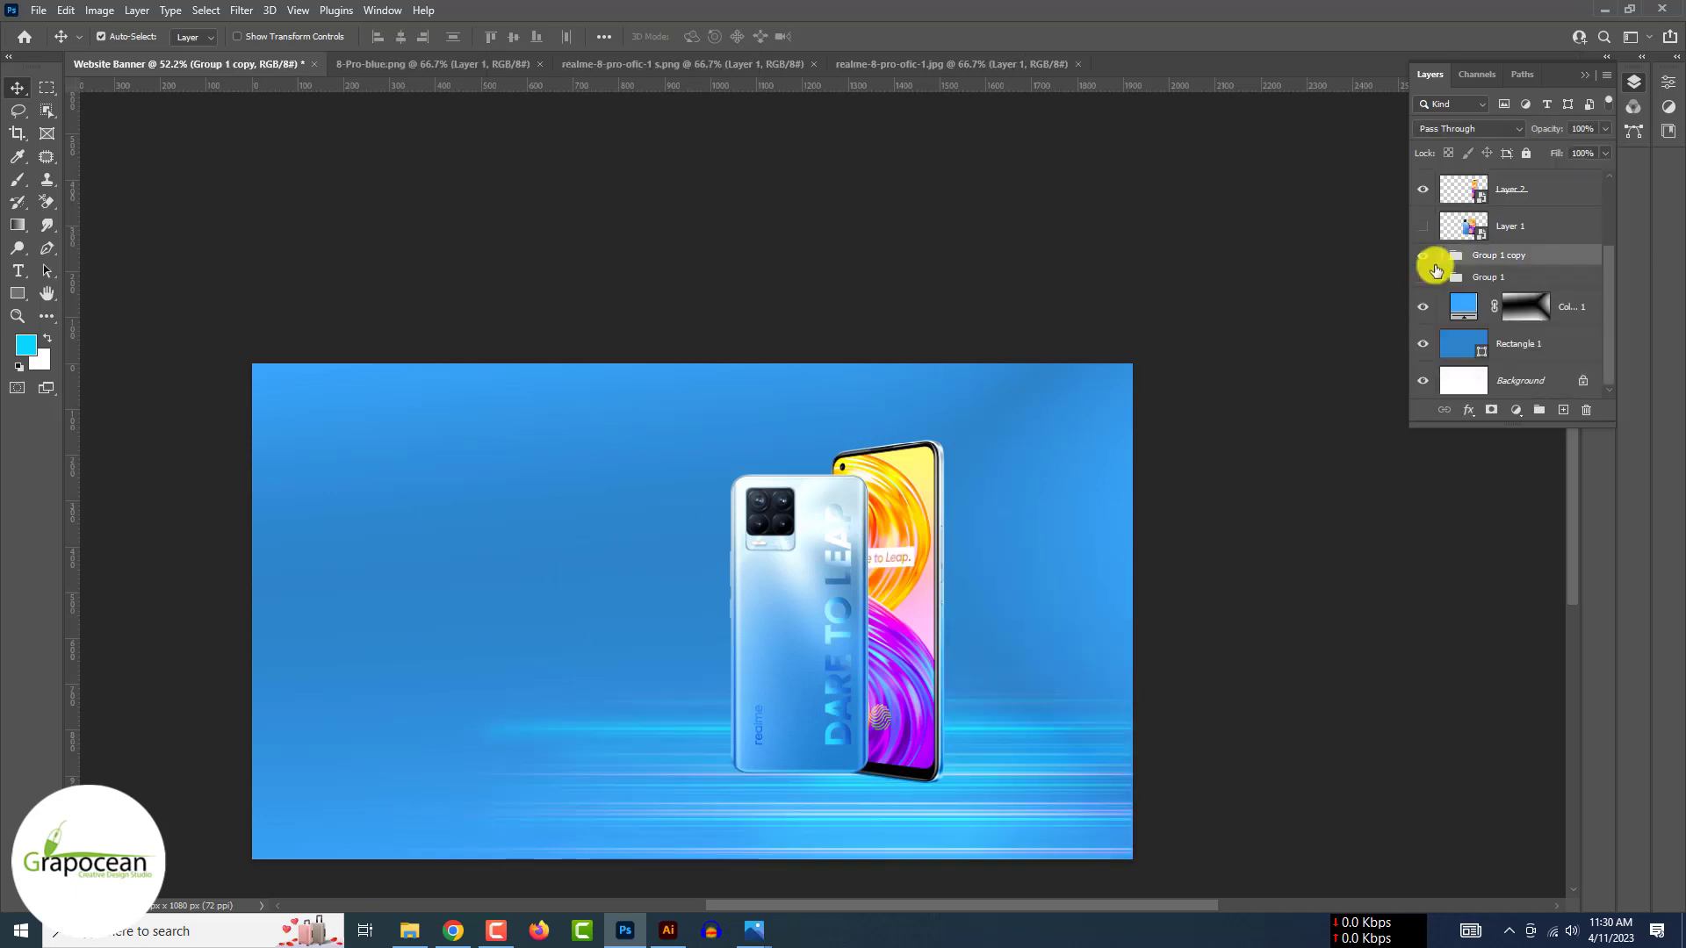
Expand Group 1 copy and set the blend mode of the Rectangle 2 copy 2 streaks to Color Dodge.
{"action": "left_click", "coordinate": [1444, 256]}
{"action": "scroll", "coordinate": [1437, 279], "scroll_direction": "down", "scroll_amount": 3}
{"action": "left_click", "coordinate": [1421, 300]}
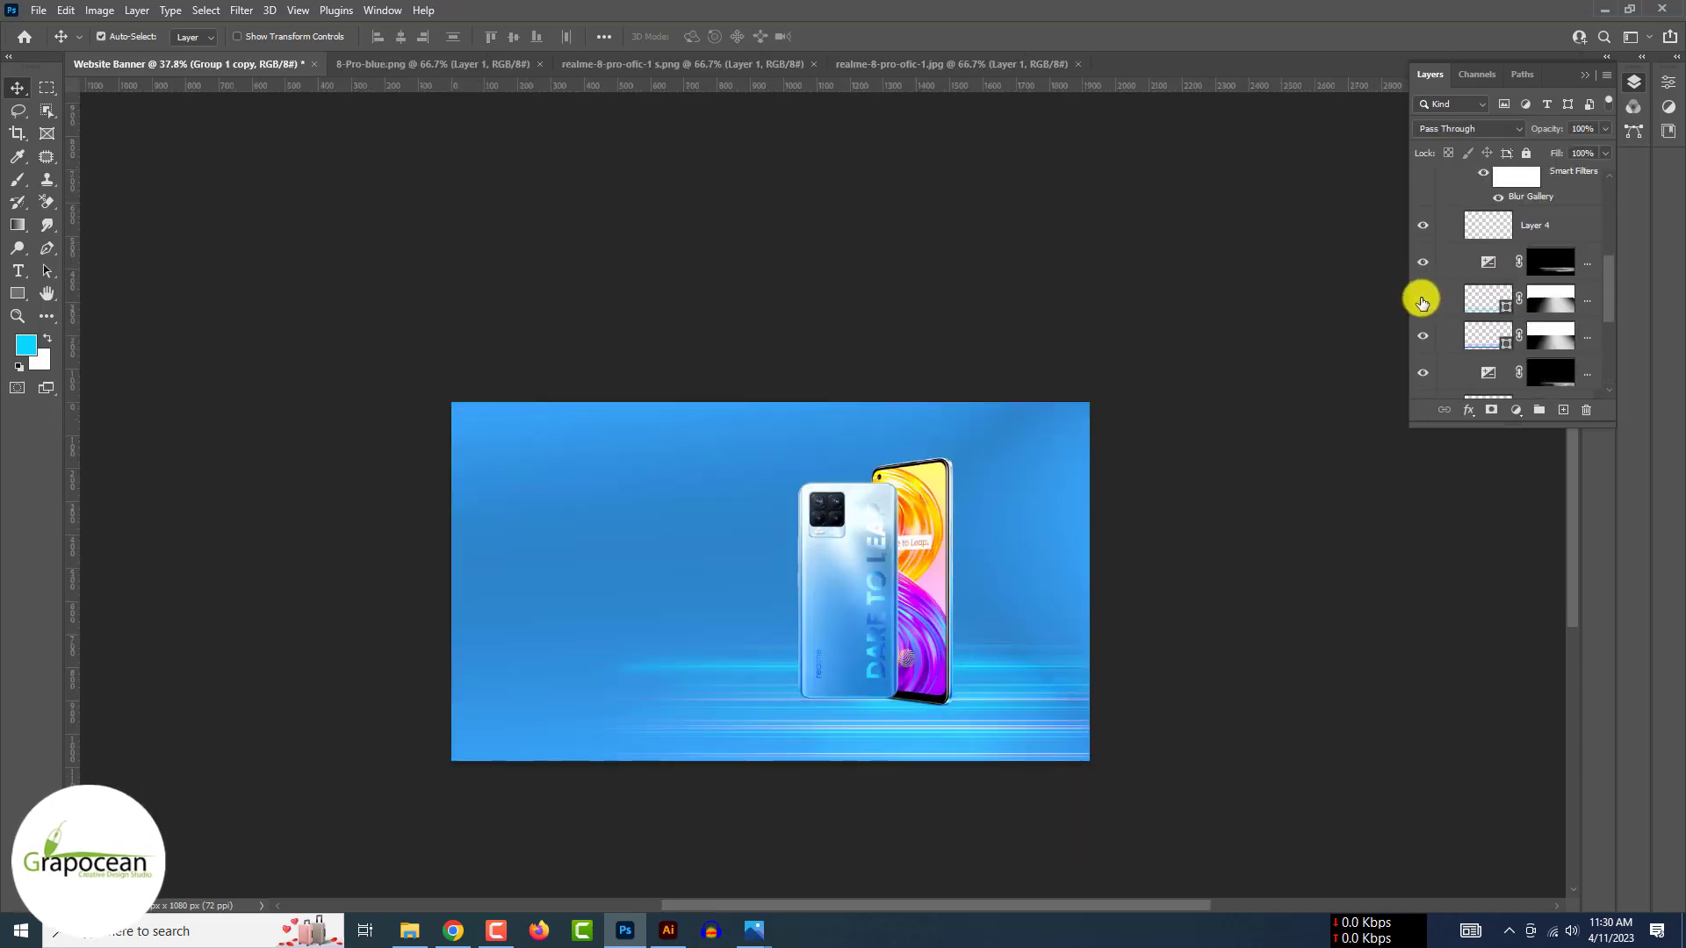
{"action": "left_click", "coordinate": [1444, 300]}
{"action": "left_click", "coordinate": [1475, 129]}
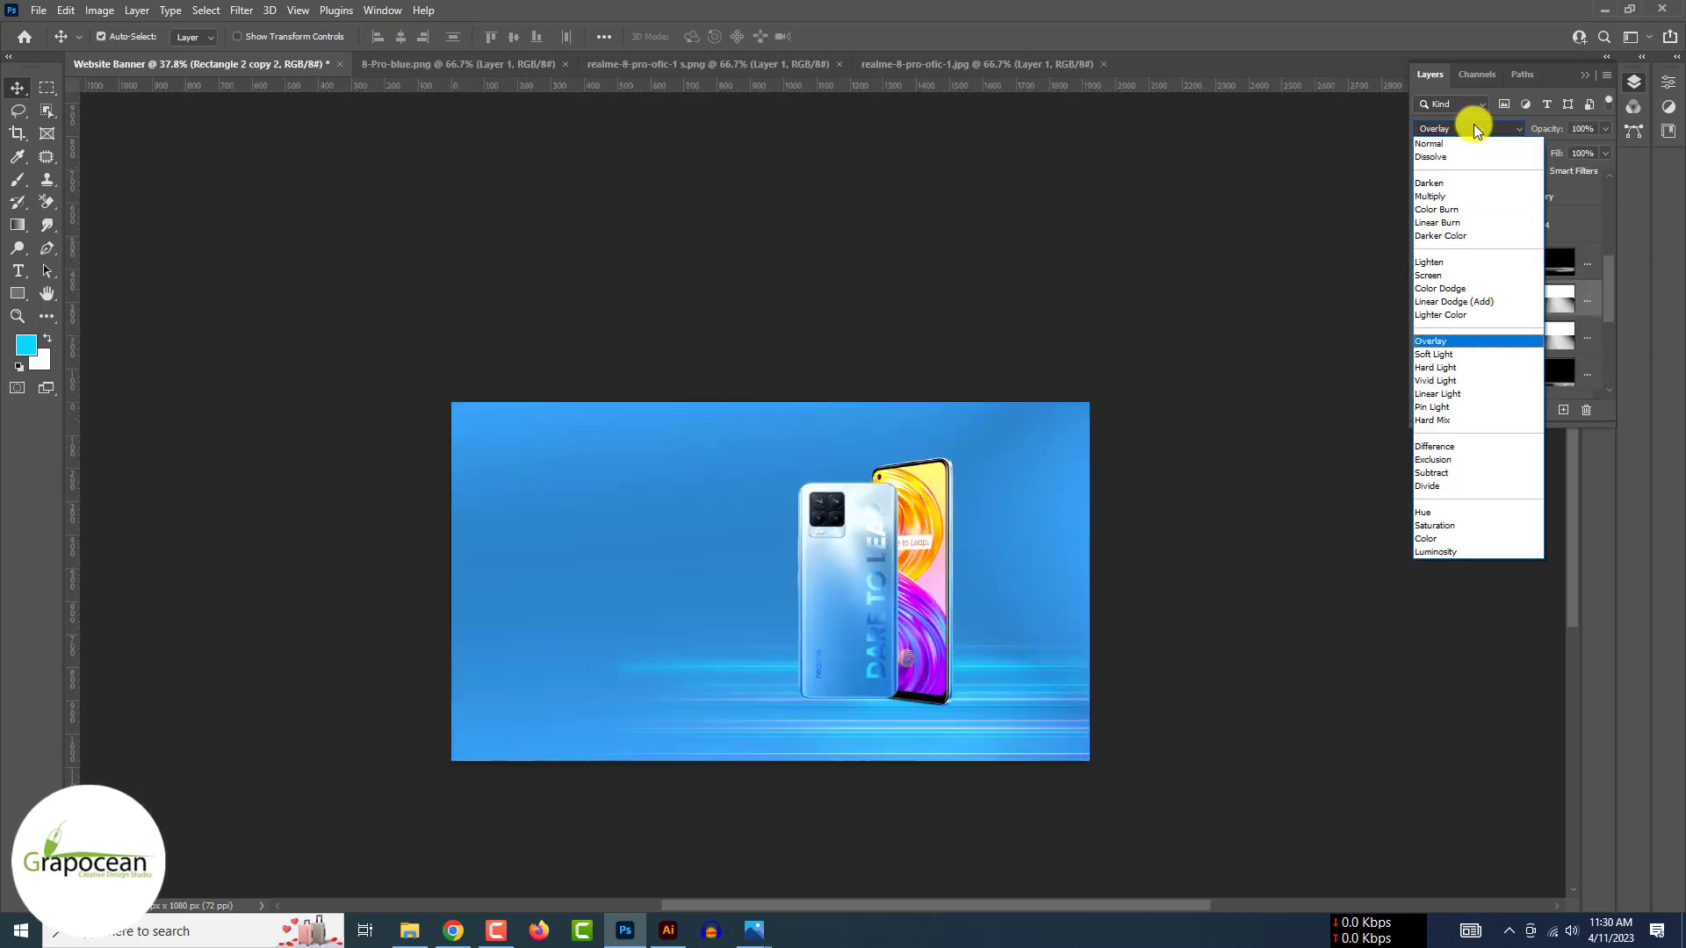
{"action": "left_click", "coordinate": [1440, 288]}
Add a Brightness/Contrast adjustment layer above Layer 3 and adjust the front phone's brightness and contrast.
{"action": "scroll", "coordinate": [869, 535], "scroll_direction": "up", "scroll_amount": 5}
{"action": "left_click", "coordinate": [1423, 184]}
{"action": "left_click", "coordinate": [1423, 184]}
{"action": "left_click", "coordinate": [1502, 222]}
{"action": "left_click", "coordinate": [1516, 410]}
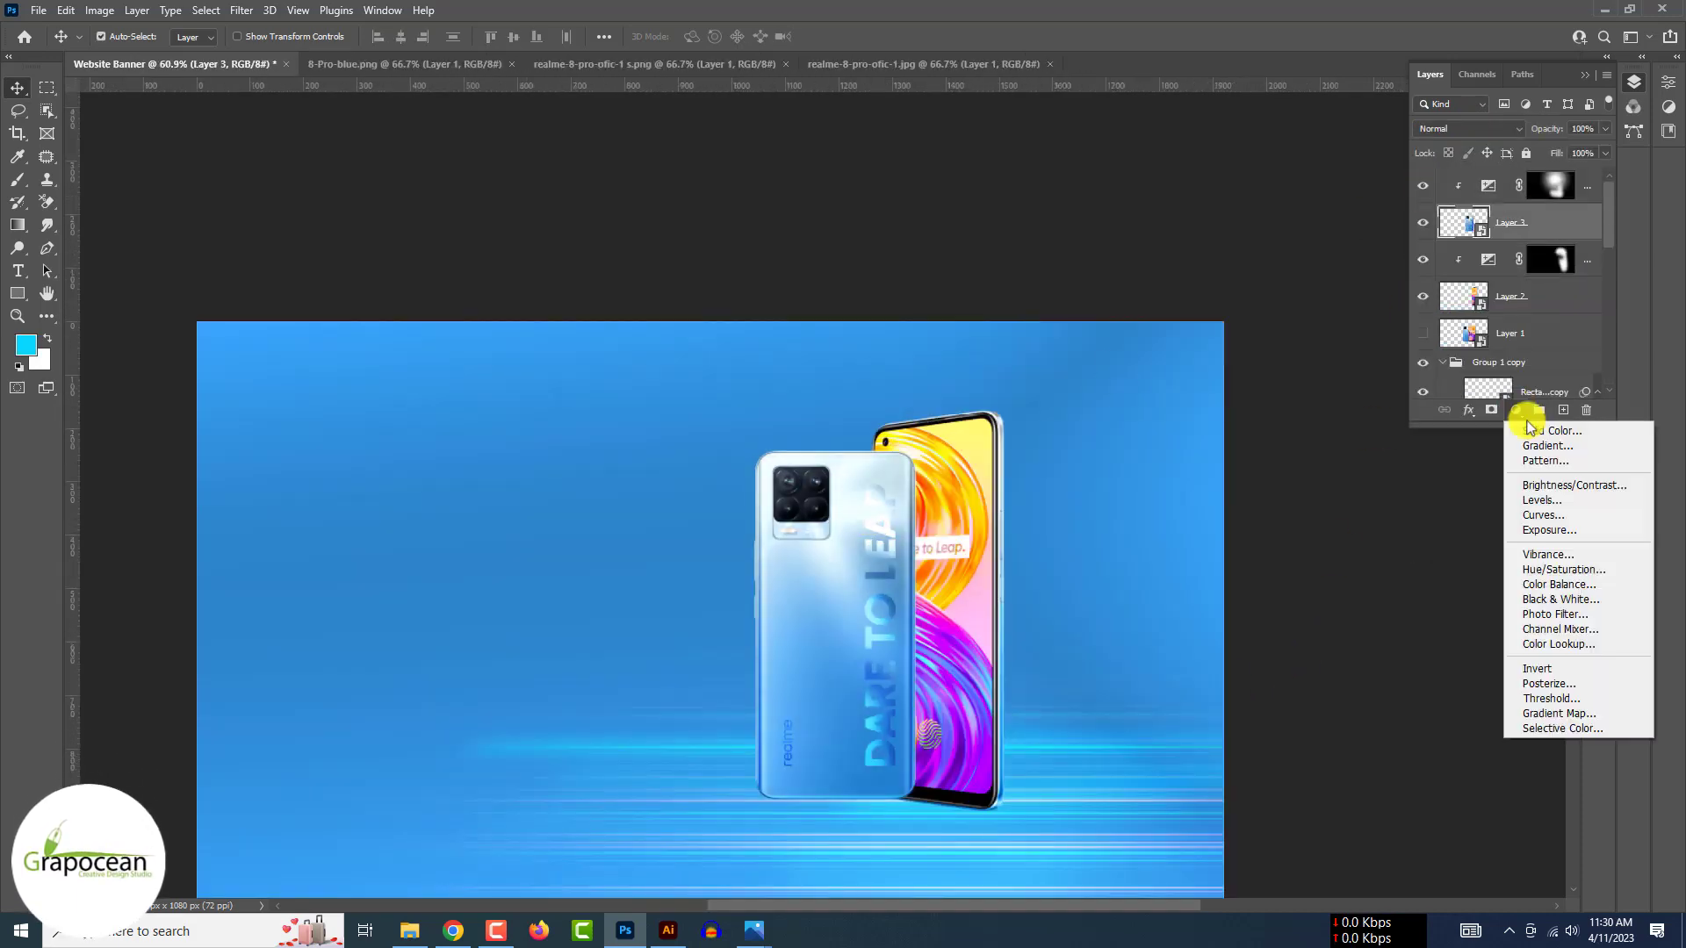
{"action": "left_click", "coordinate": [1571, 485]}
{"action": "left_click_drag", "start_coordinate": [1519, 181], "coordinate": [1577, 216]}
{"action": "left_click_drag", "start_coordinate": [1494, 181], "coordinate": [1494, 182]}
{"action": "mouse_move", "coordinate": [1577, 216]}
{"action": "left_mouse_down"}
{"action": "mouse_move", "coordinate": [1498, 217]}
{"action": "mouse_move", "coordinate": [1569, 216]}
{"action": "left_mouse_up"}
{"action": "left_click", "coordinate": [1620, 75]}
Lower the opacity of the Exposure adjustment clipped above the front phone's layer.
{"action": "left_click", "coordinate": [1586, 186]}
{"action": "left_click", "coordinate": [1605, 129]}
{"action": "left_click_drag", "start_coordinate": [1607, 151], "coordinate": [1560, 152]}
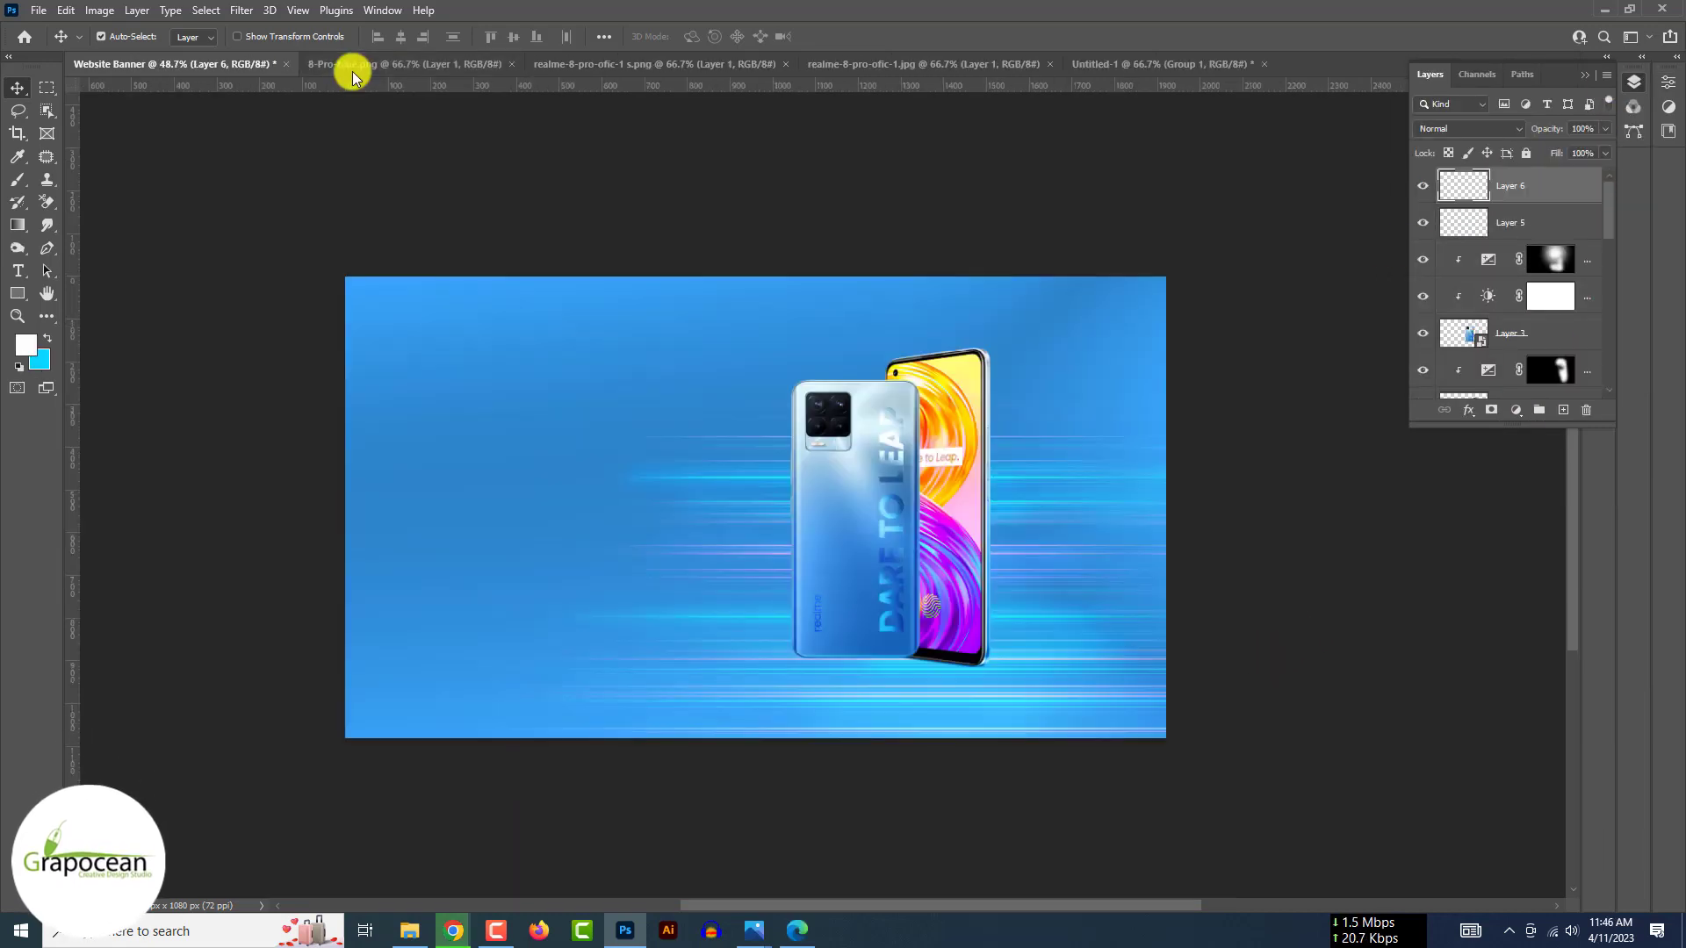
Try to paste the copied light streaks onto the perspective plane in Layer 6 with the Vanishing Point filter.
{"action": "left_click", "coordinate": [242, 10]}
{"action": "left_click", "coordinate": [332, 185]}
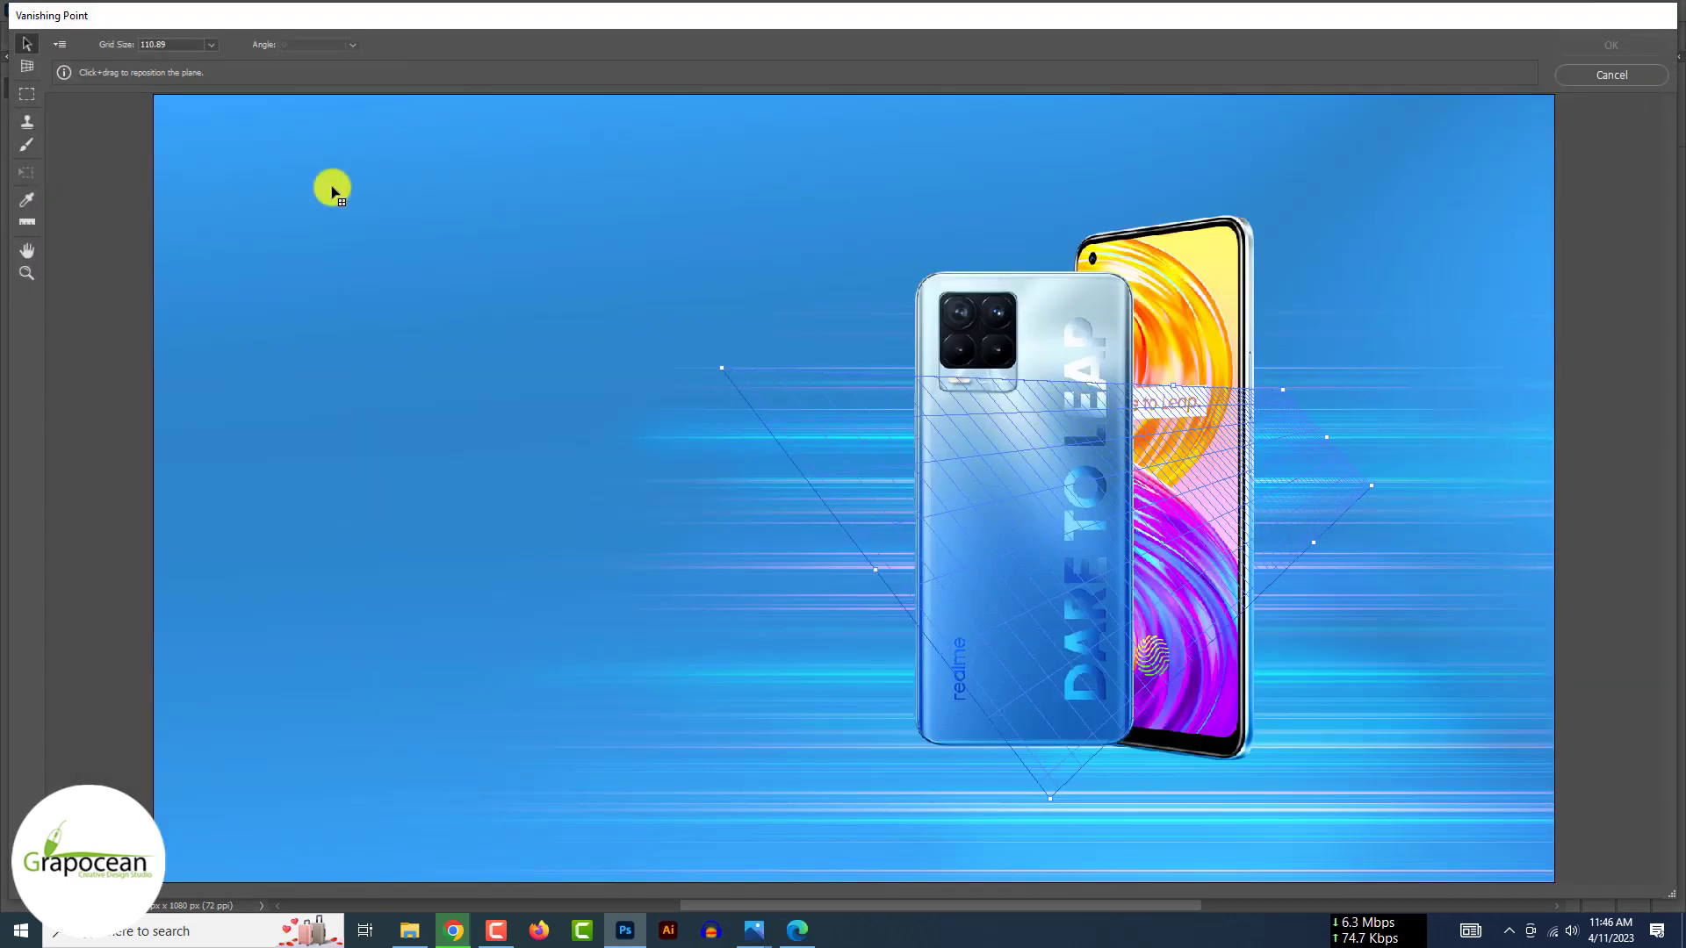
{"action": "key", "text": "ctrl+v"}
{"action": "left_click_drag", "start_coordinate": [346, 278], "coordinate": [1002, 465]}
{"action": "left_click", "coordinate": [1611, 45]}
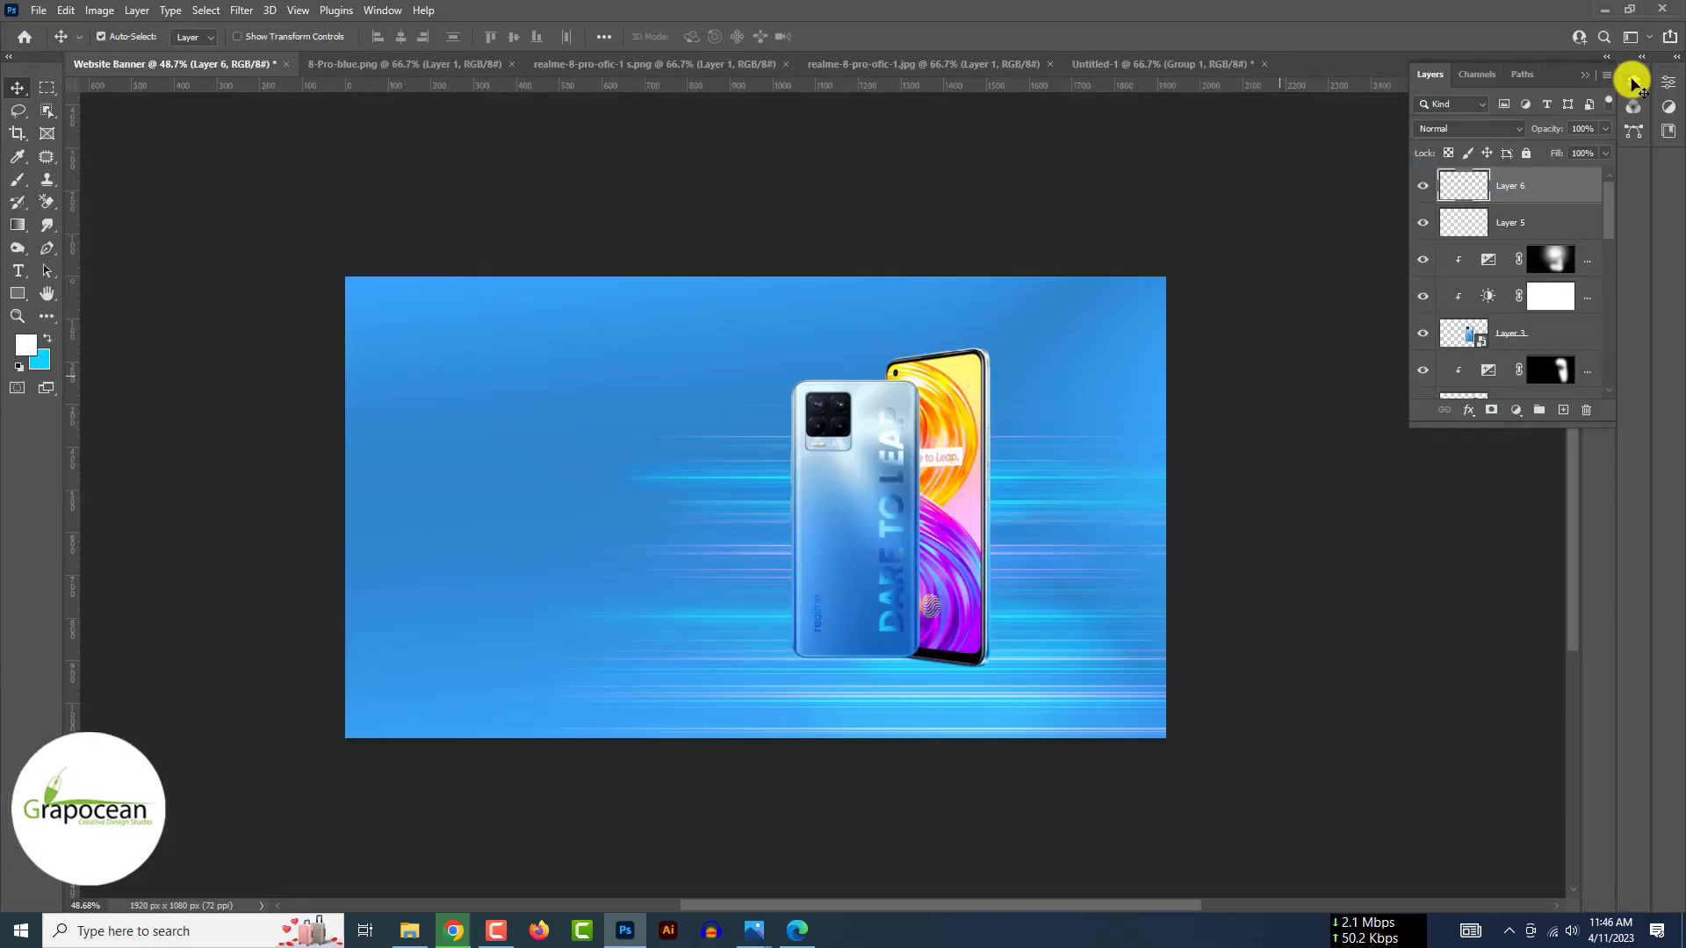
In the Untitled-1 document, delete the Background layer and stamp the visible streaks onto a new layer above Group 1.
{"action": "left_click", "coordinate": [1161, 64]}
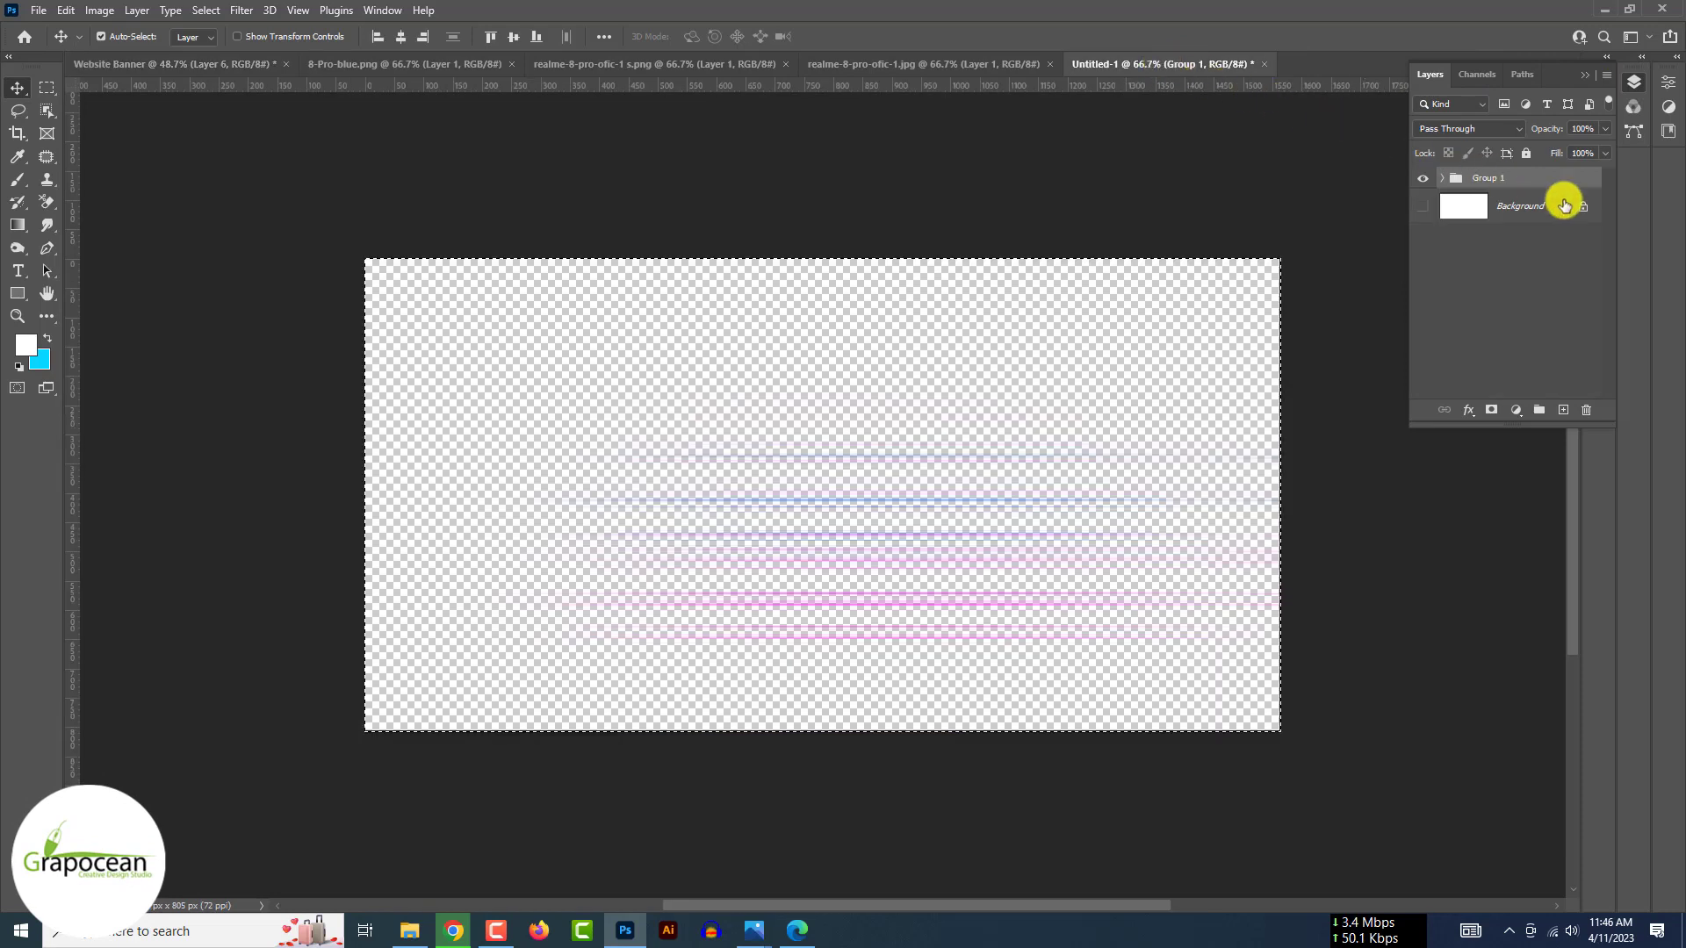
{"action": "left_click", "coordinate": [1584, 207]}
{"action": "left_click_drag", "start_coordinate": [1569, 209], "coordinate": [1589, 409]}
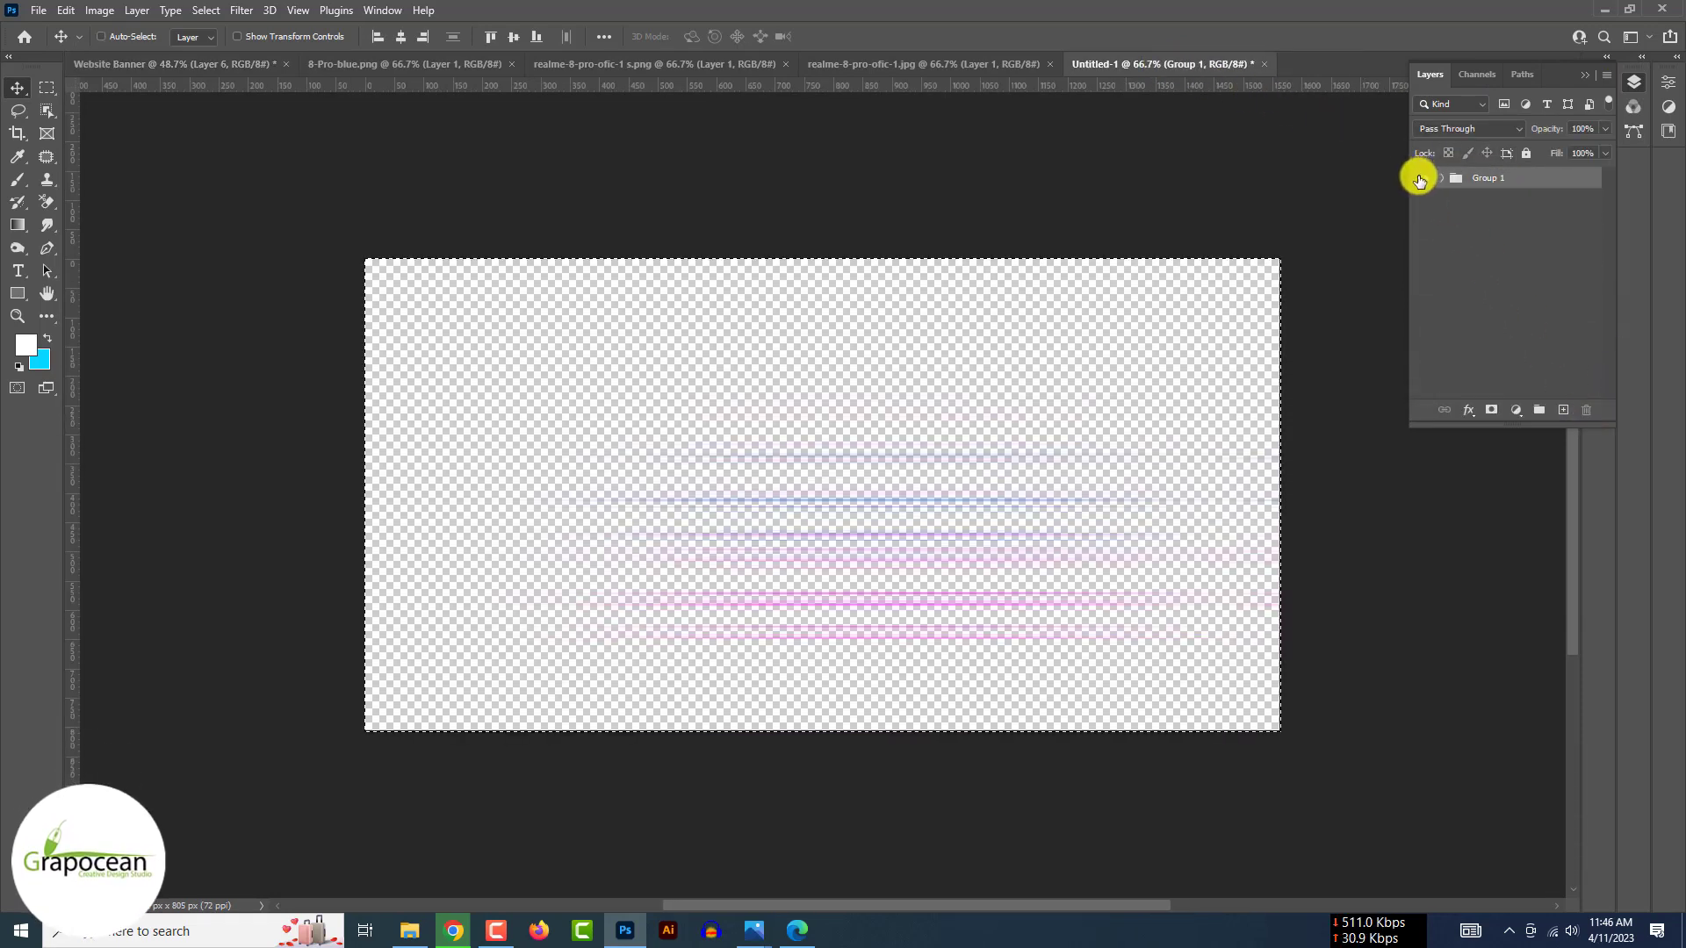
{"action": "key", "text": "ctrl+shift+alt+n"}
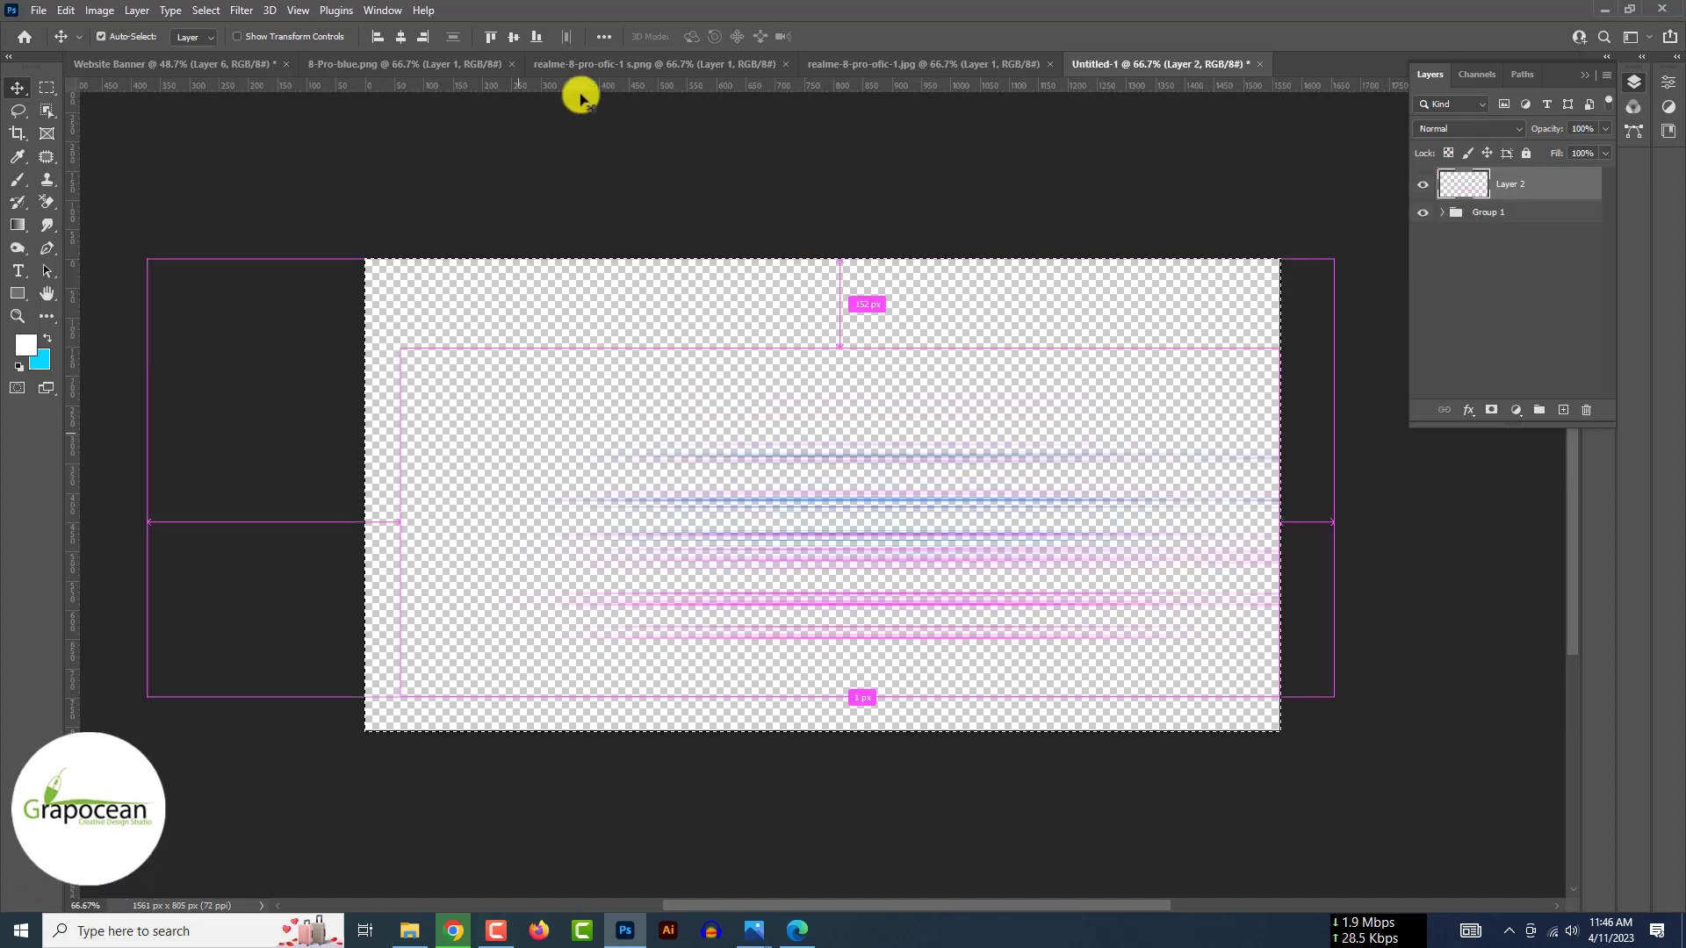
Back in Website Banner, paste the streaks in Vanishing Point, fit them onto the perspective plane and apply them to Layer 6.
{"action": "left_click", "coordinate": [225, 64]}
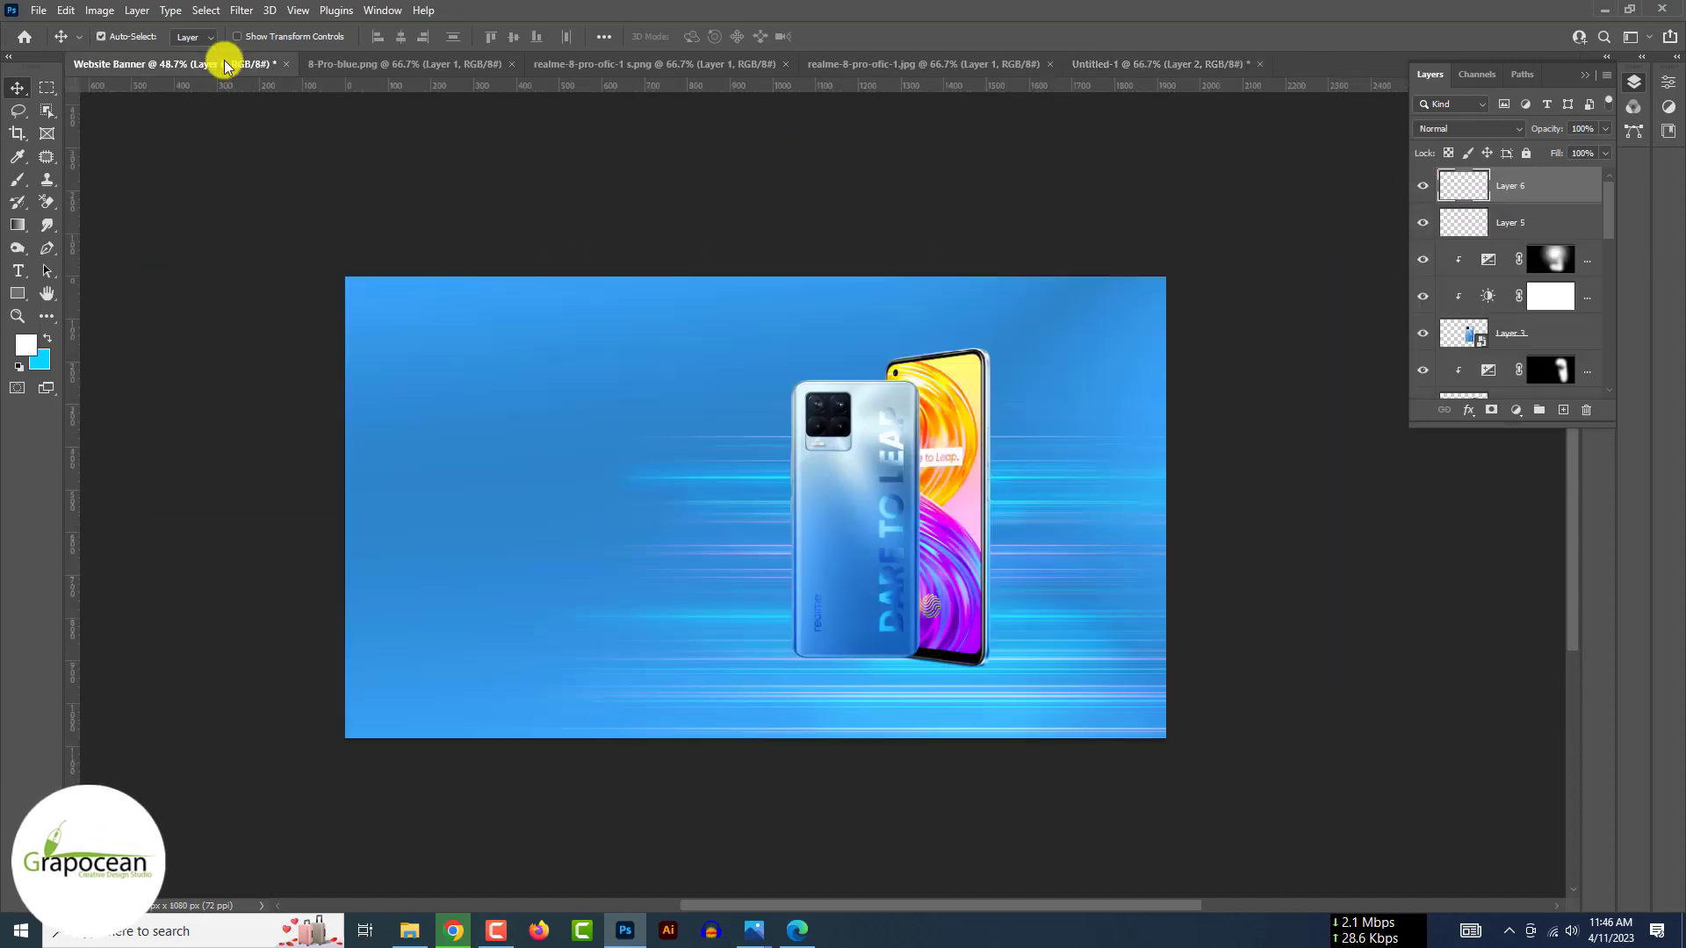
{"action": "left_click", "coordinate": [250, 15]}
{"action": "left_click", "coordinate": [357, 182]}
{"action": "key", "text": "ctrl+v"}
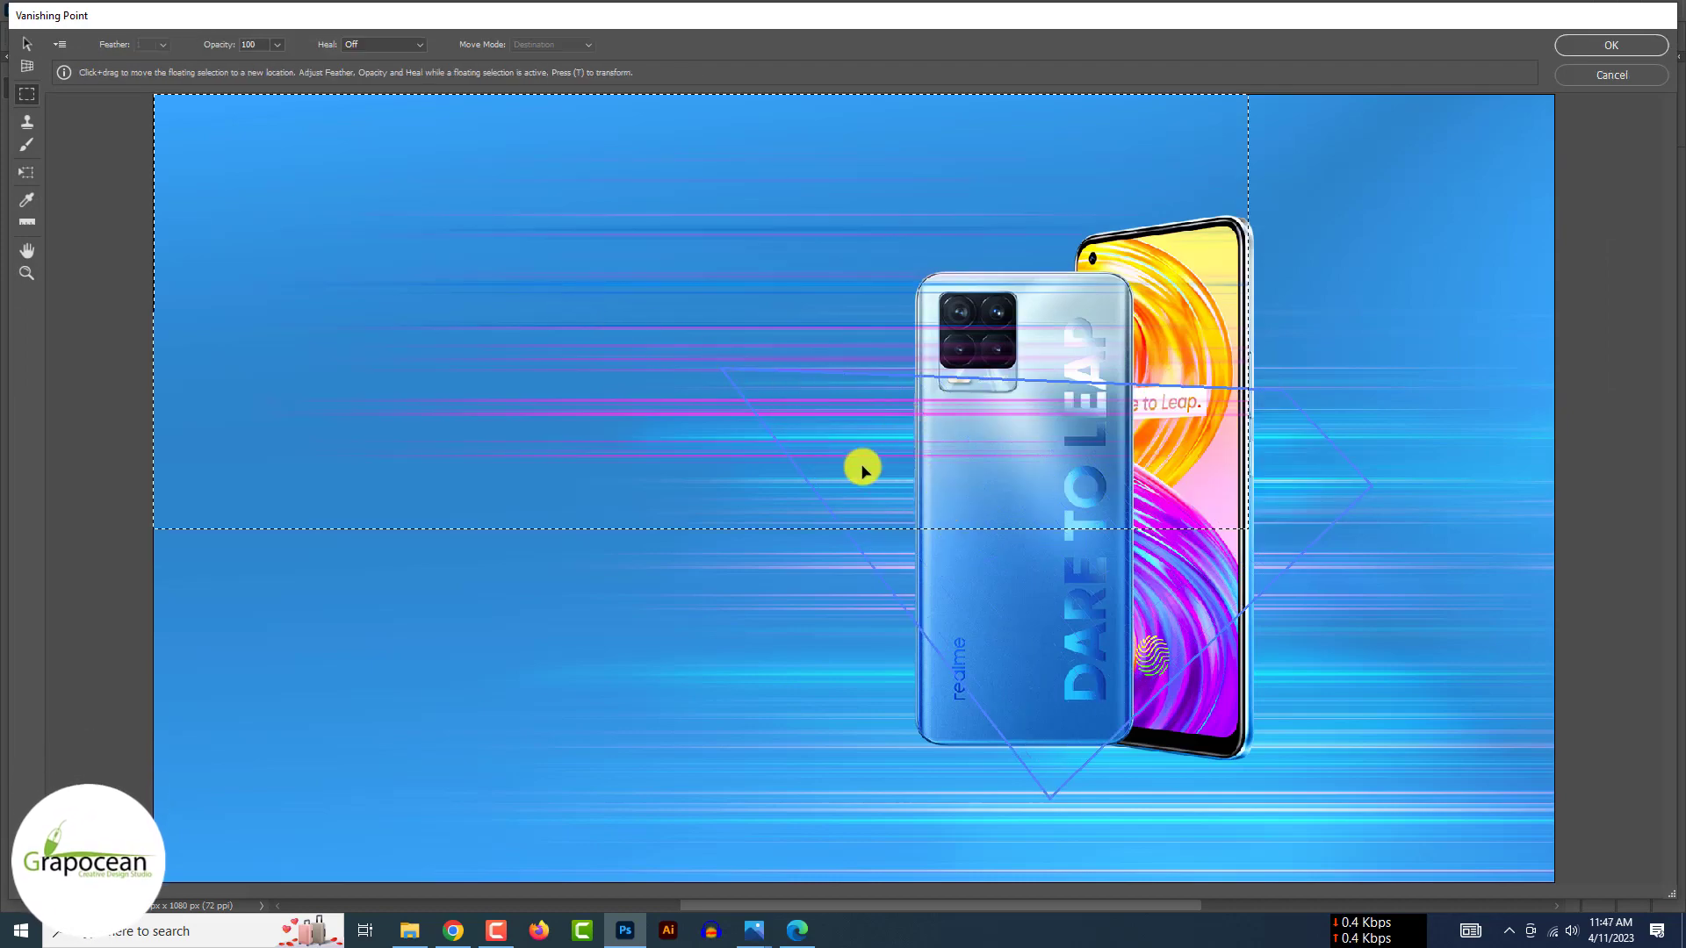
{"action": "left_click_drag", "start_coordinate": [639, 402], "coordinate": [947, 503]}
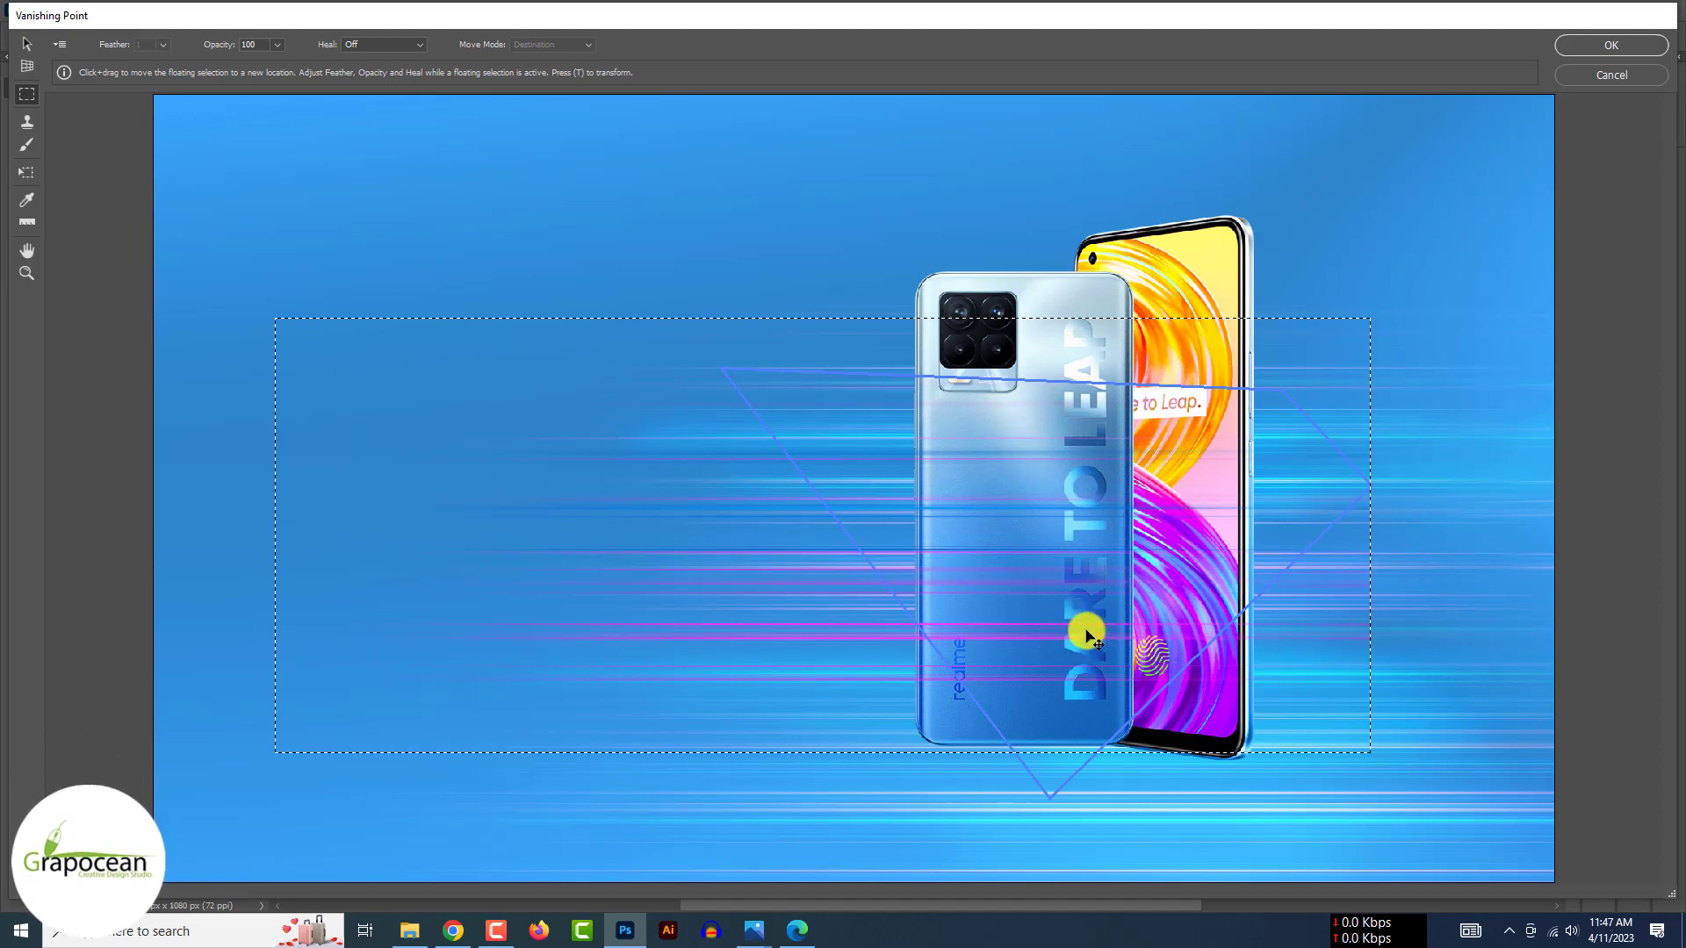
{"action": "mouse_move", "coordinate": [734, 627]}
{"action": "left_mouse_down"}
{"action": "mouse_move", "coordinate": [1061, 550]}
{"action": "mouse_move", "coordinate": [989, 558]}
{"action": "mouse_move", "coordinate": [1274, 521]}
{"action": "left_mouse_up"}
{"action": "left_click_drag", "start_coordinate": [1196, 468], "coordinate": [1148, 428]}
{"action": "left_click", "coordinate": [1610, 46]}
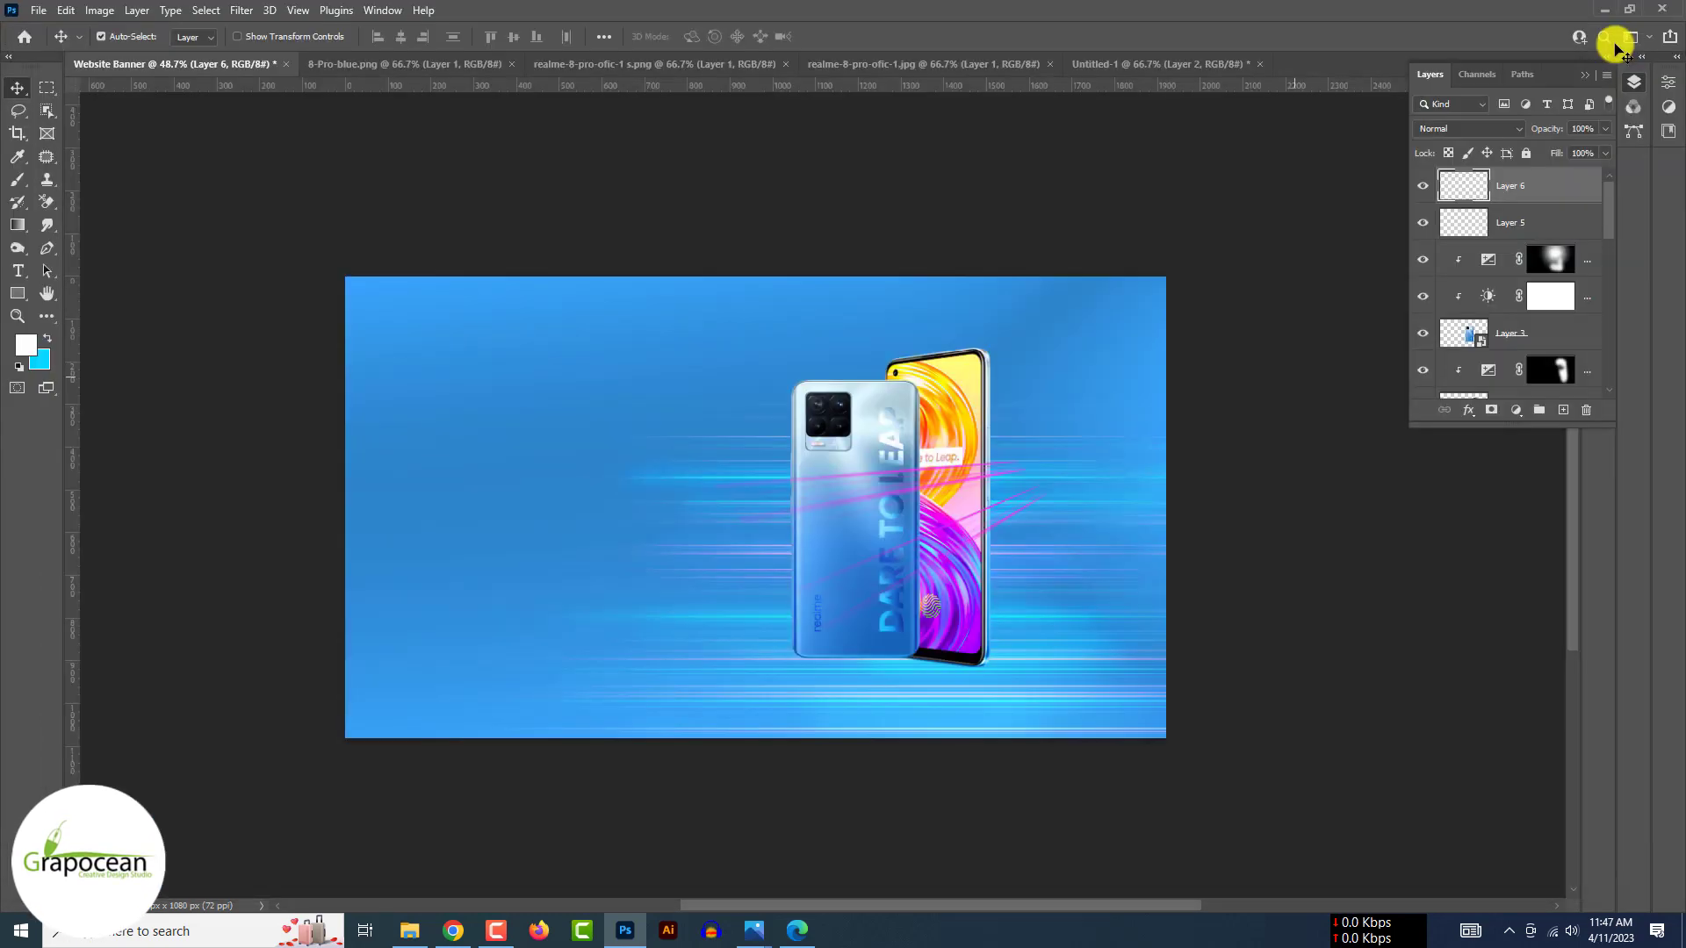
Set the blend mode of the Layer 6 streaks to Linear Dodge (Add).
{"action": "left_click_drag", "start_coordinate": [950, 501], "coordinate": [969, 496]}
{"action": "left_click", "coordinate": [1448, 128]}
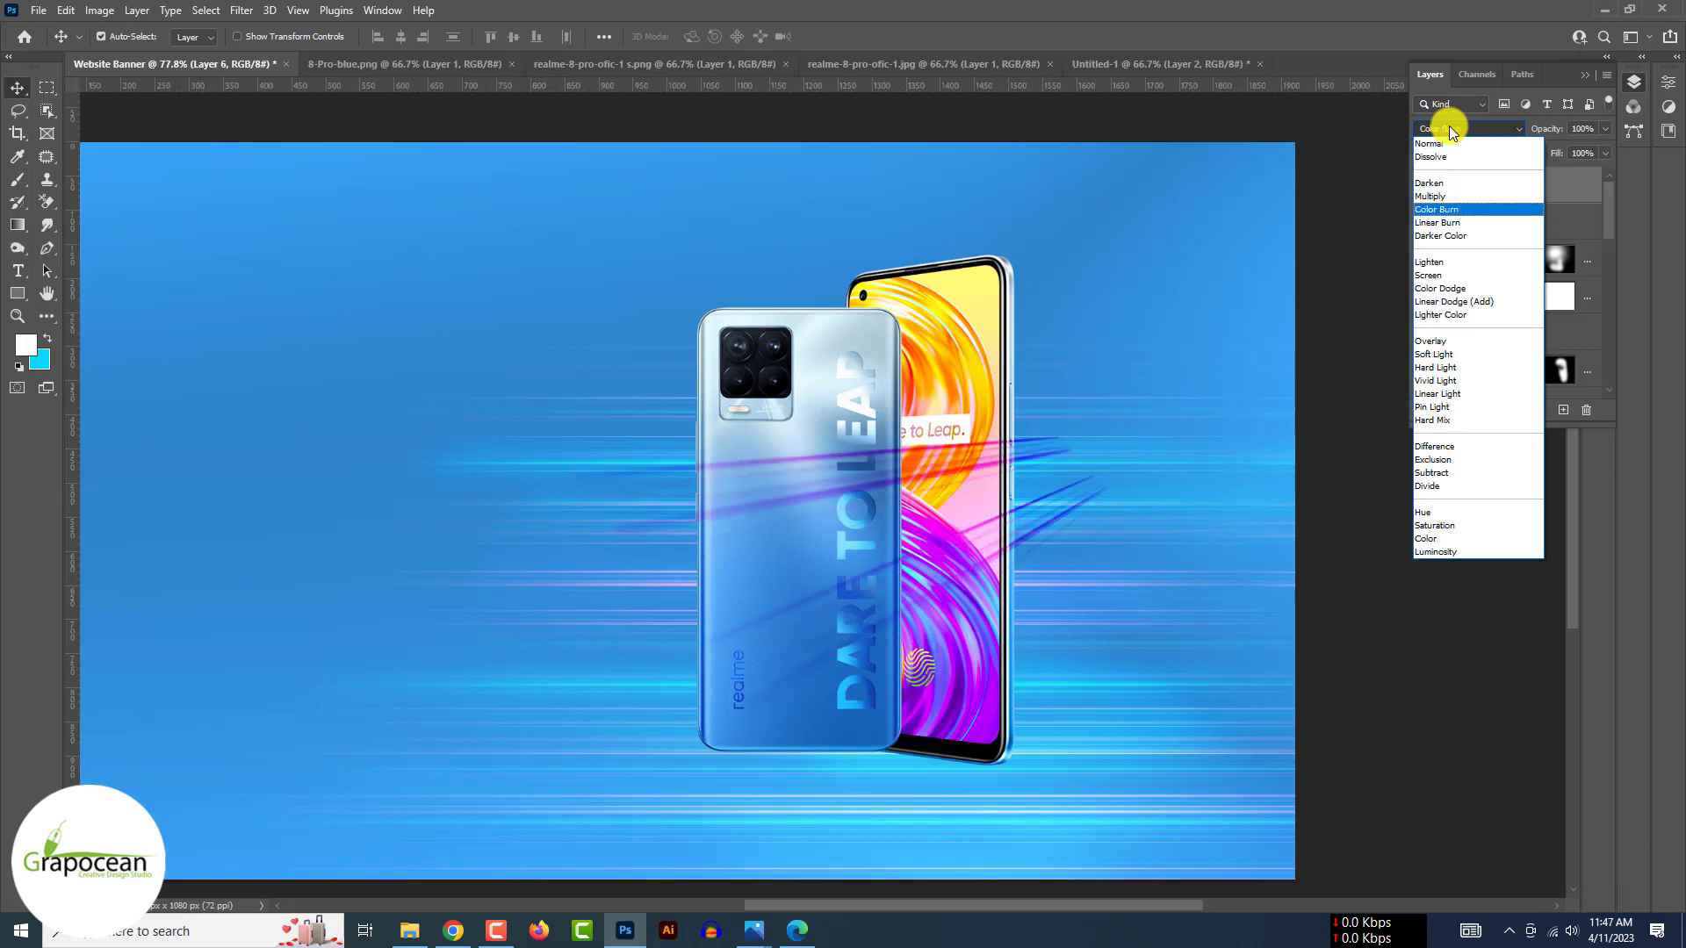
{"action": "left_click", "coordinate": [1468, 302]}
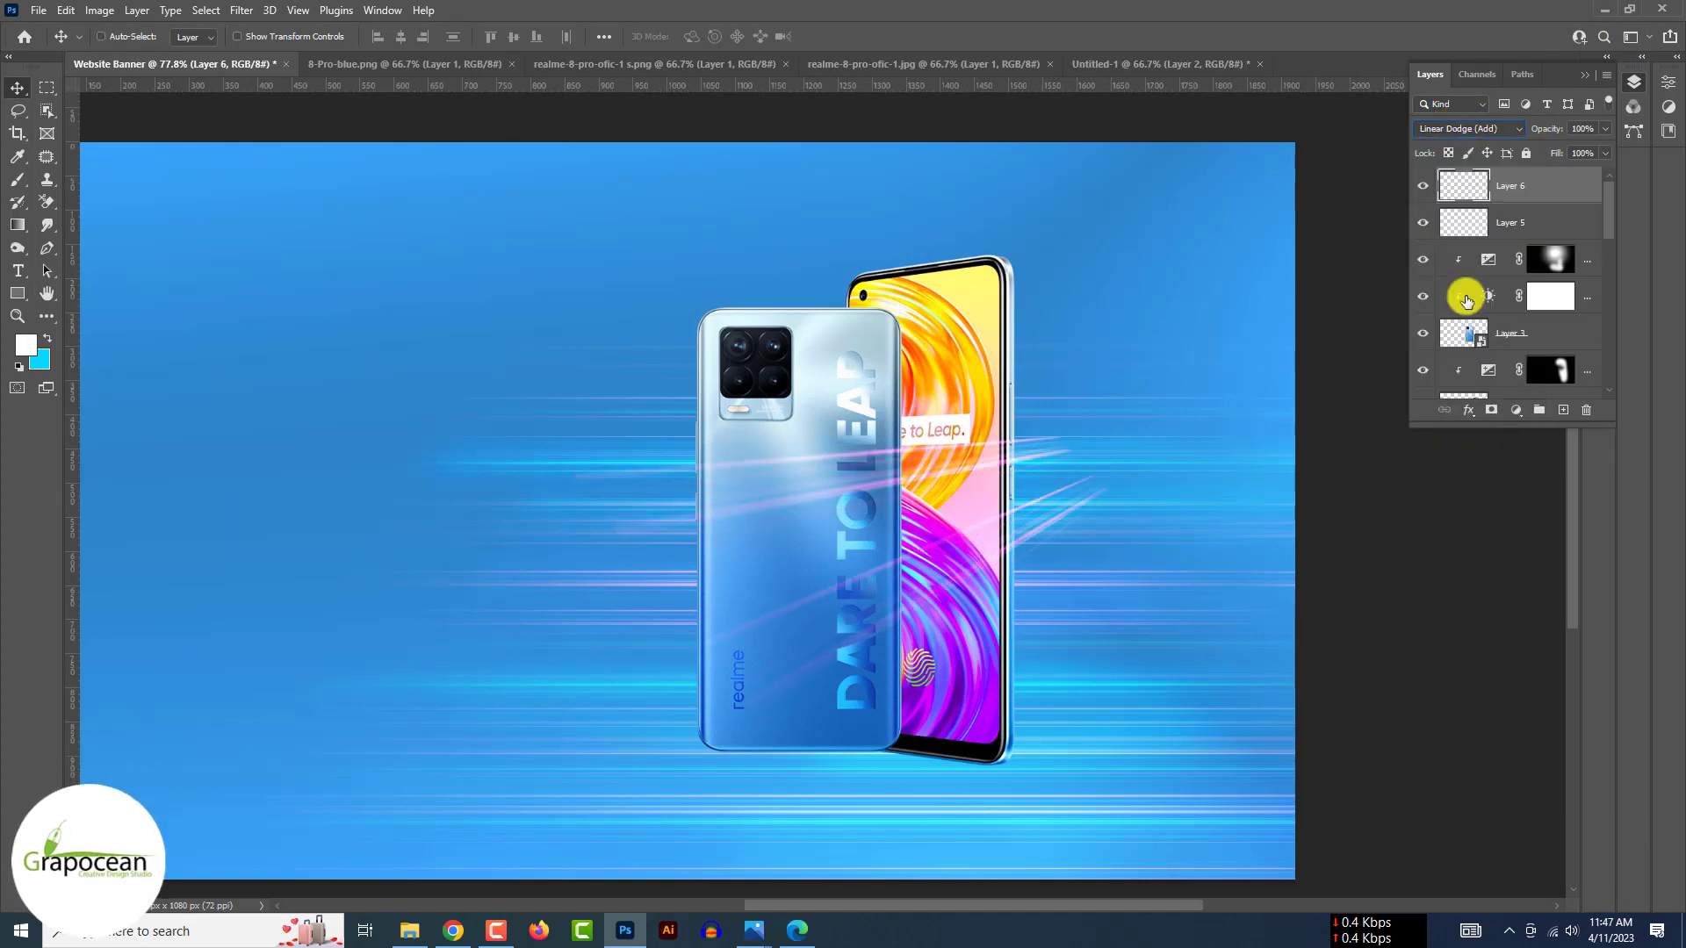
Enlarge the Layer 6 streaks to about 245% so they spread across most of the banner.
{"action": "key", "text": "ctrl+t"}
{"action": "key", "text": "ctrl+t"}
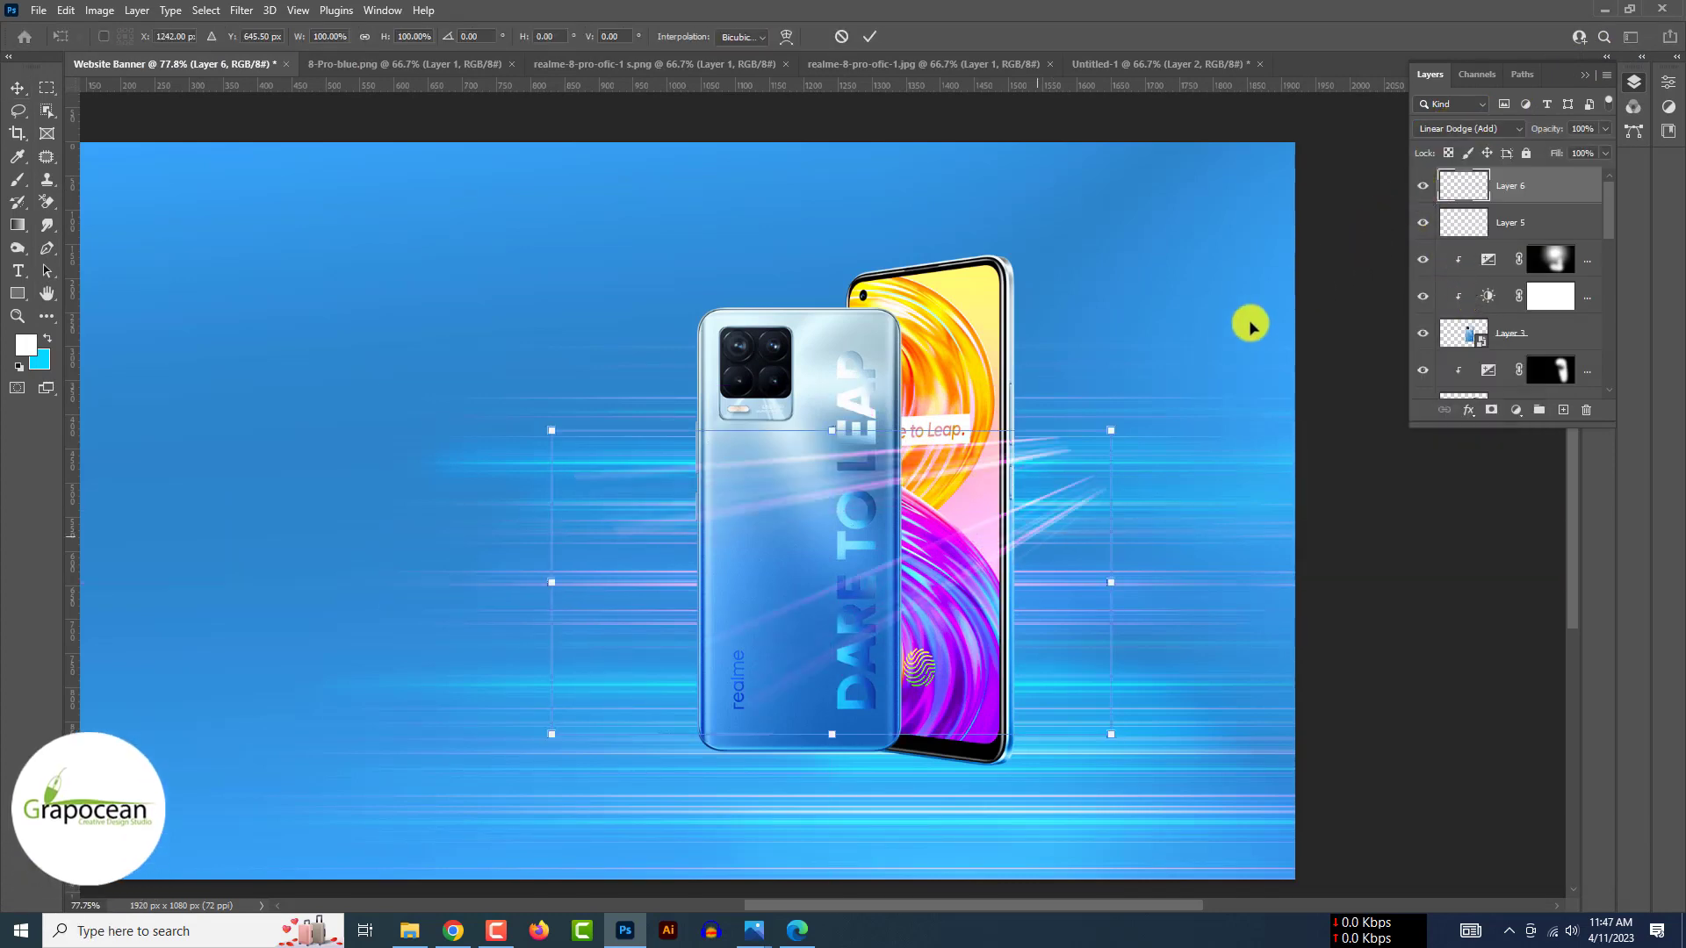
{"action": "mouse_move", "coordinate": [1114, 430]}
{"action": "left_mouse_down"}
{"action": "mouse_move", "coordinate": [1242, 375]}
{"action": "mouse_move", "coordinate": [1249, 346]}
{"action": "mouse_move", "coordinate": [1223, 354]}
{"action": "left_mouse_up"}
{"action": "scroll", "coordinate": [1080, 482], "scroll_direction": "down", "scroll_amount": 3}
{"action": "left_click_drag", "start_coordinate": [1079, 482], "coordinate": [1228, 367]}
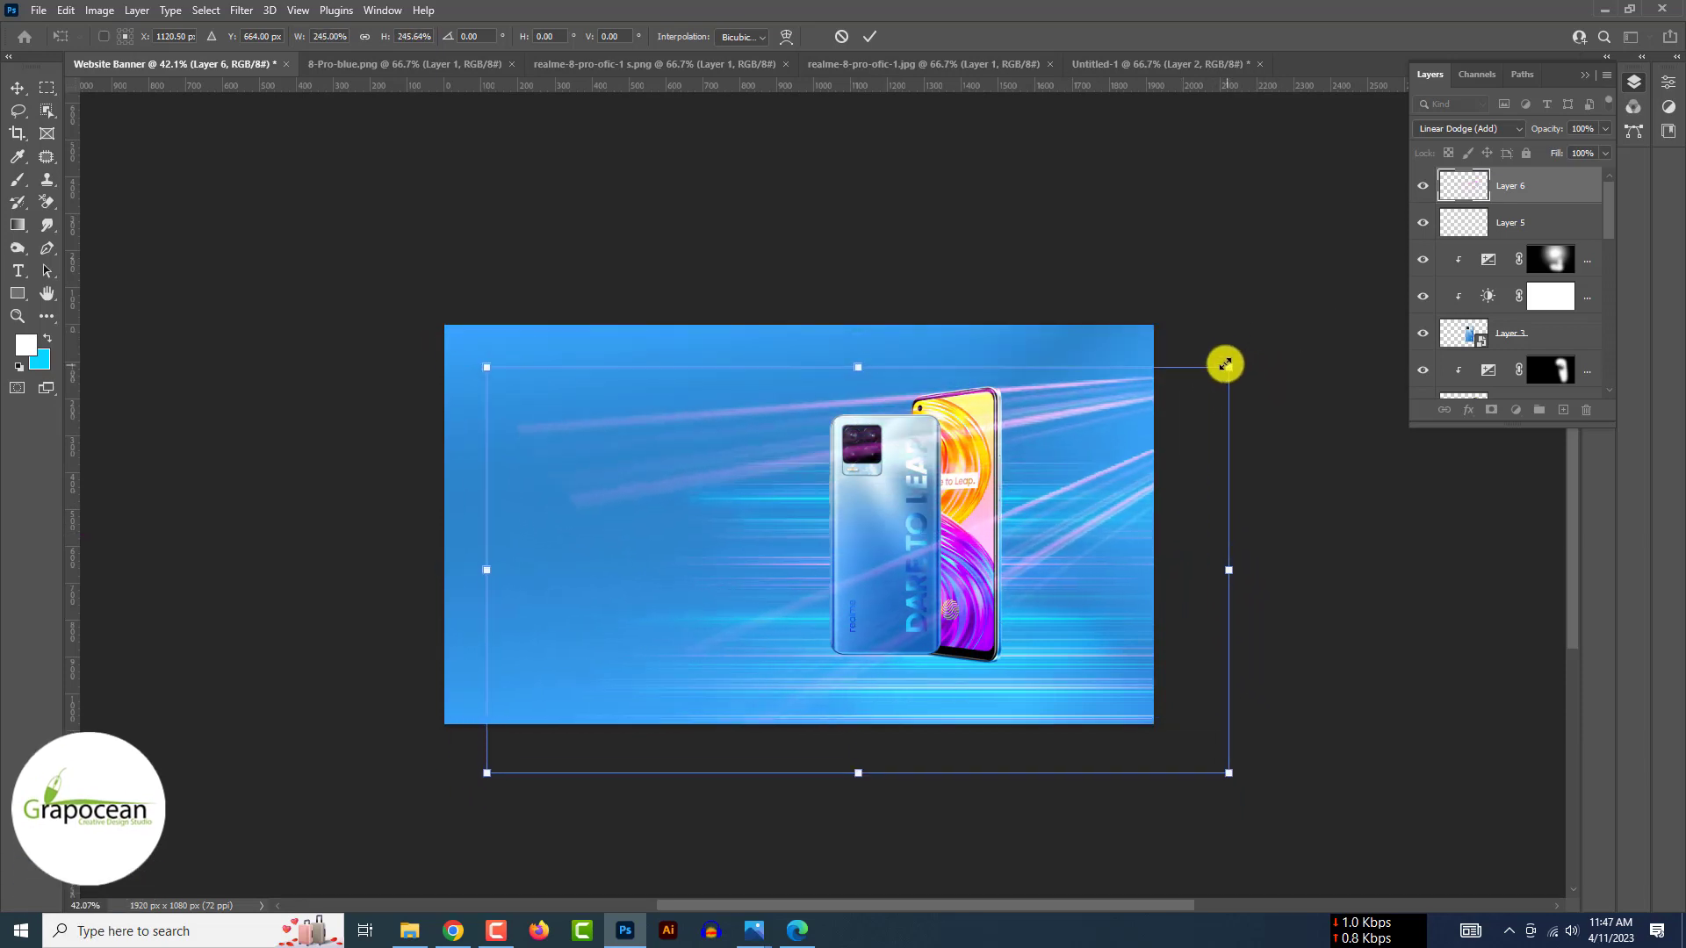
{"action": "left_click", "coordinate": [869, 40]}
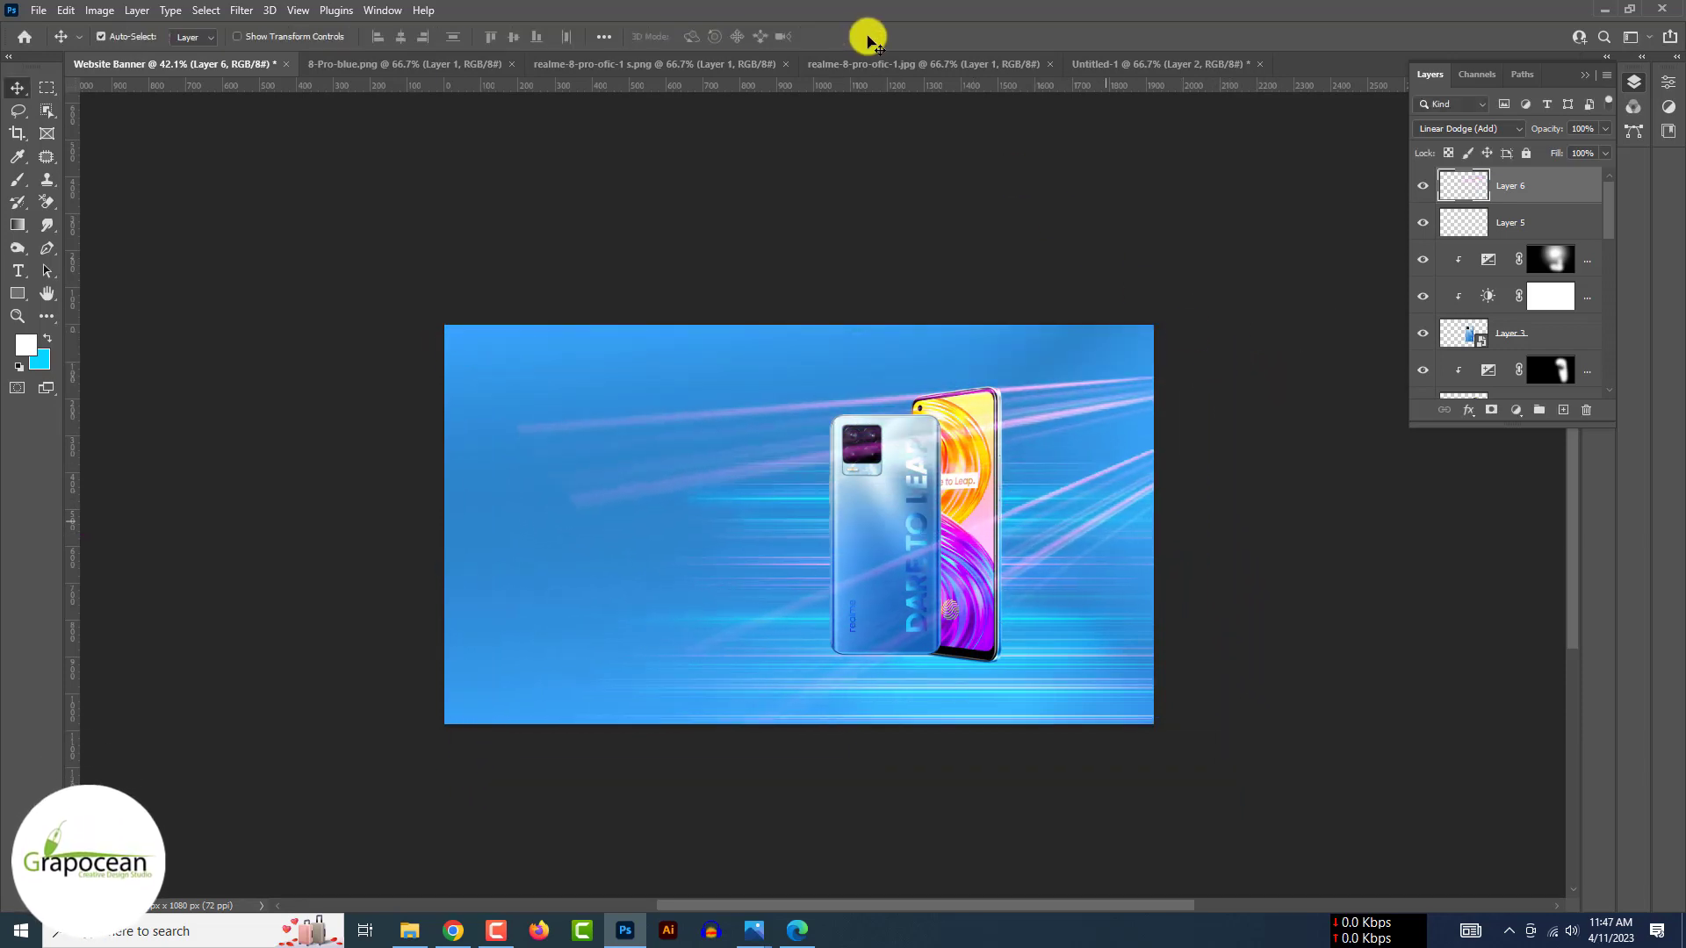
Step through the blend modes for Layer 6 and set it to Divide.
{"action": "left_click", "coordinate": [1469, 128]}
{"action": "key", "text": "Down"}
{"action": "key", "text": "Down"}
{"action": "key", "text": "Down"}
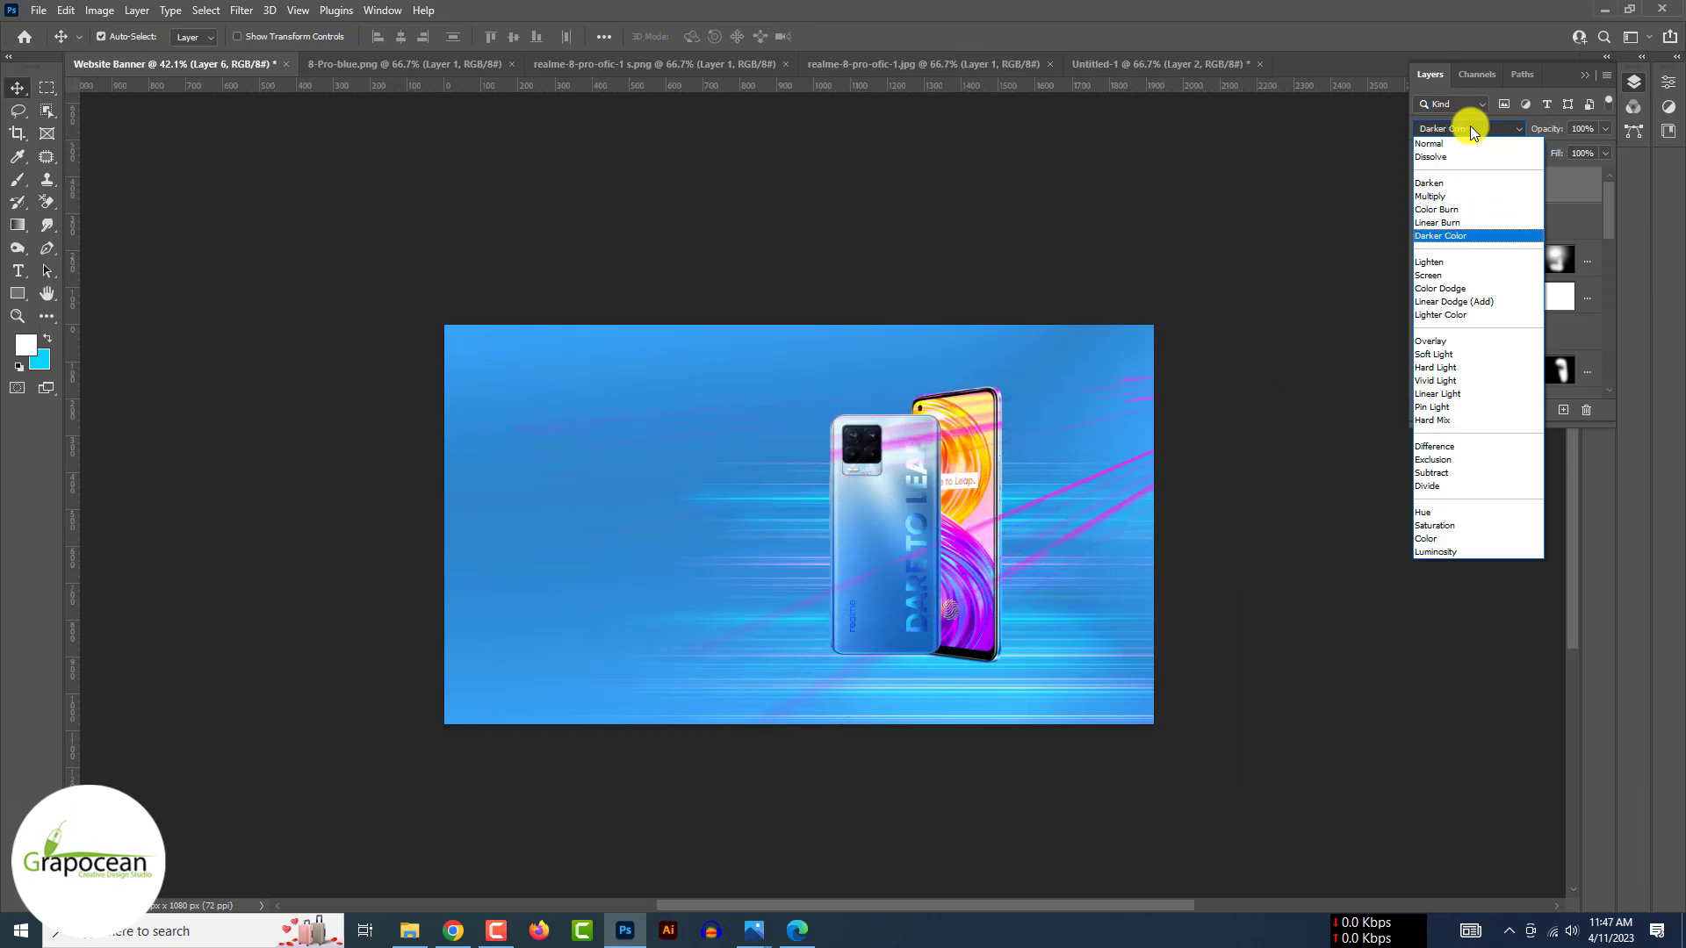
{"action": "key", "text": "Down"}
{"action": "key", "text": "Down"}
{"action": "key", "text": "Down"}
{"action": "key", "text": "Down"}
{"action": "key", "text": "Down"}
{"action": "key", "text": "Down"}
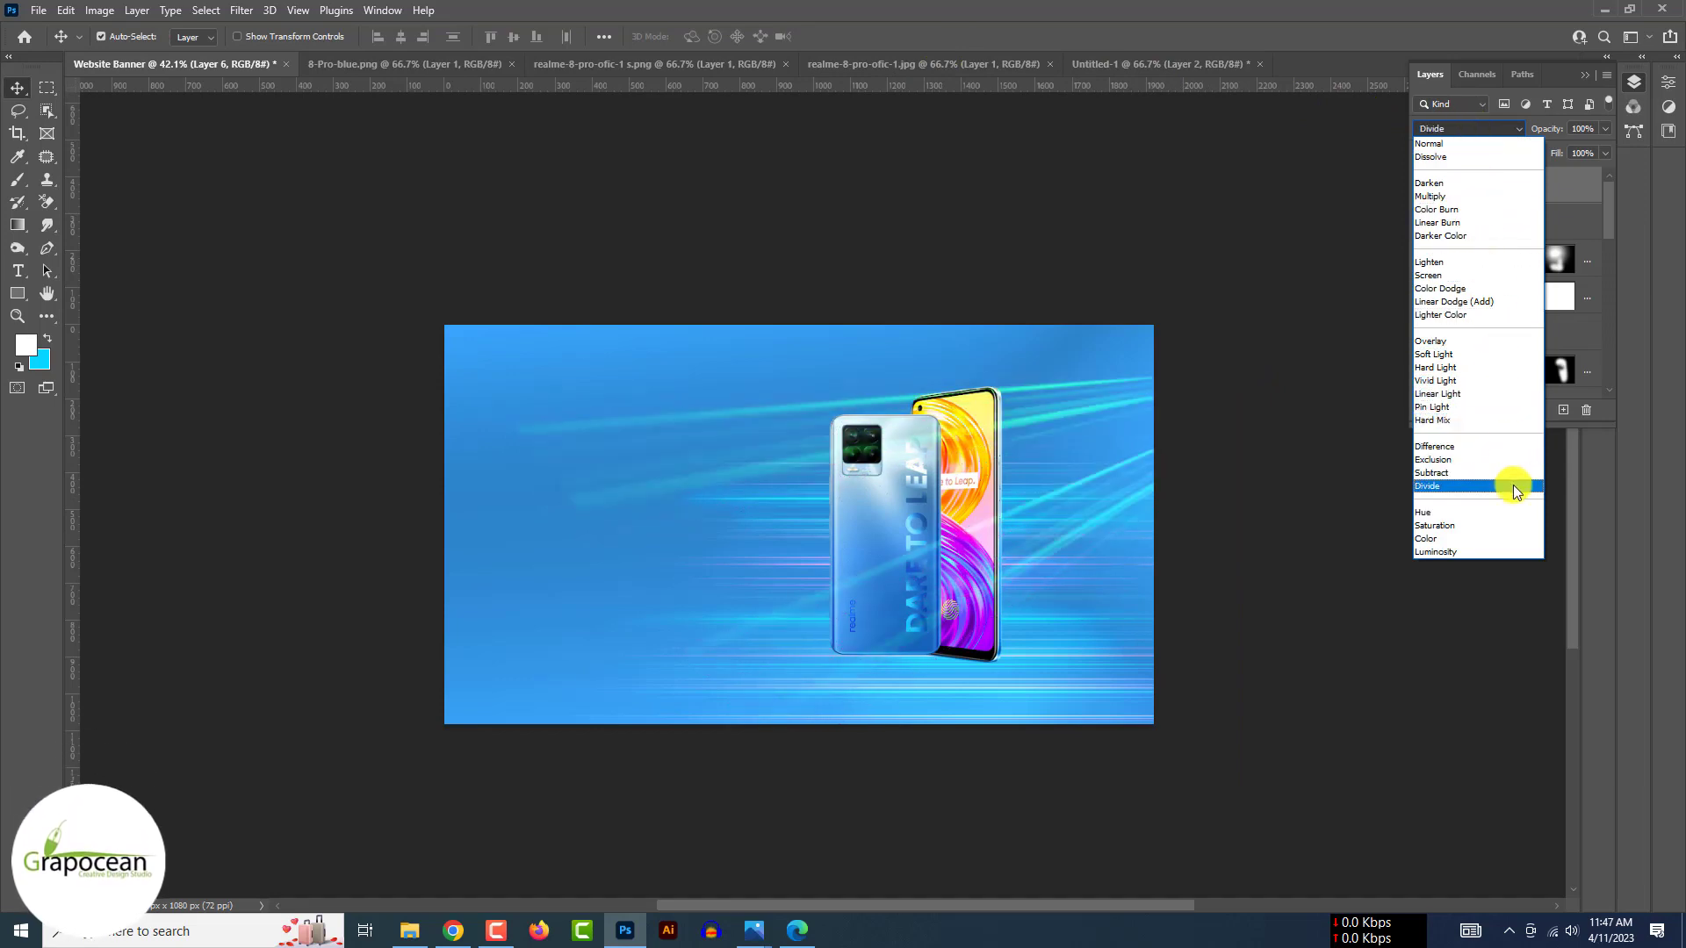
{"action": "left_click", "coordinate": [1507, 486]}
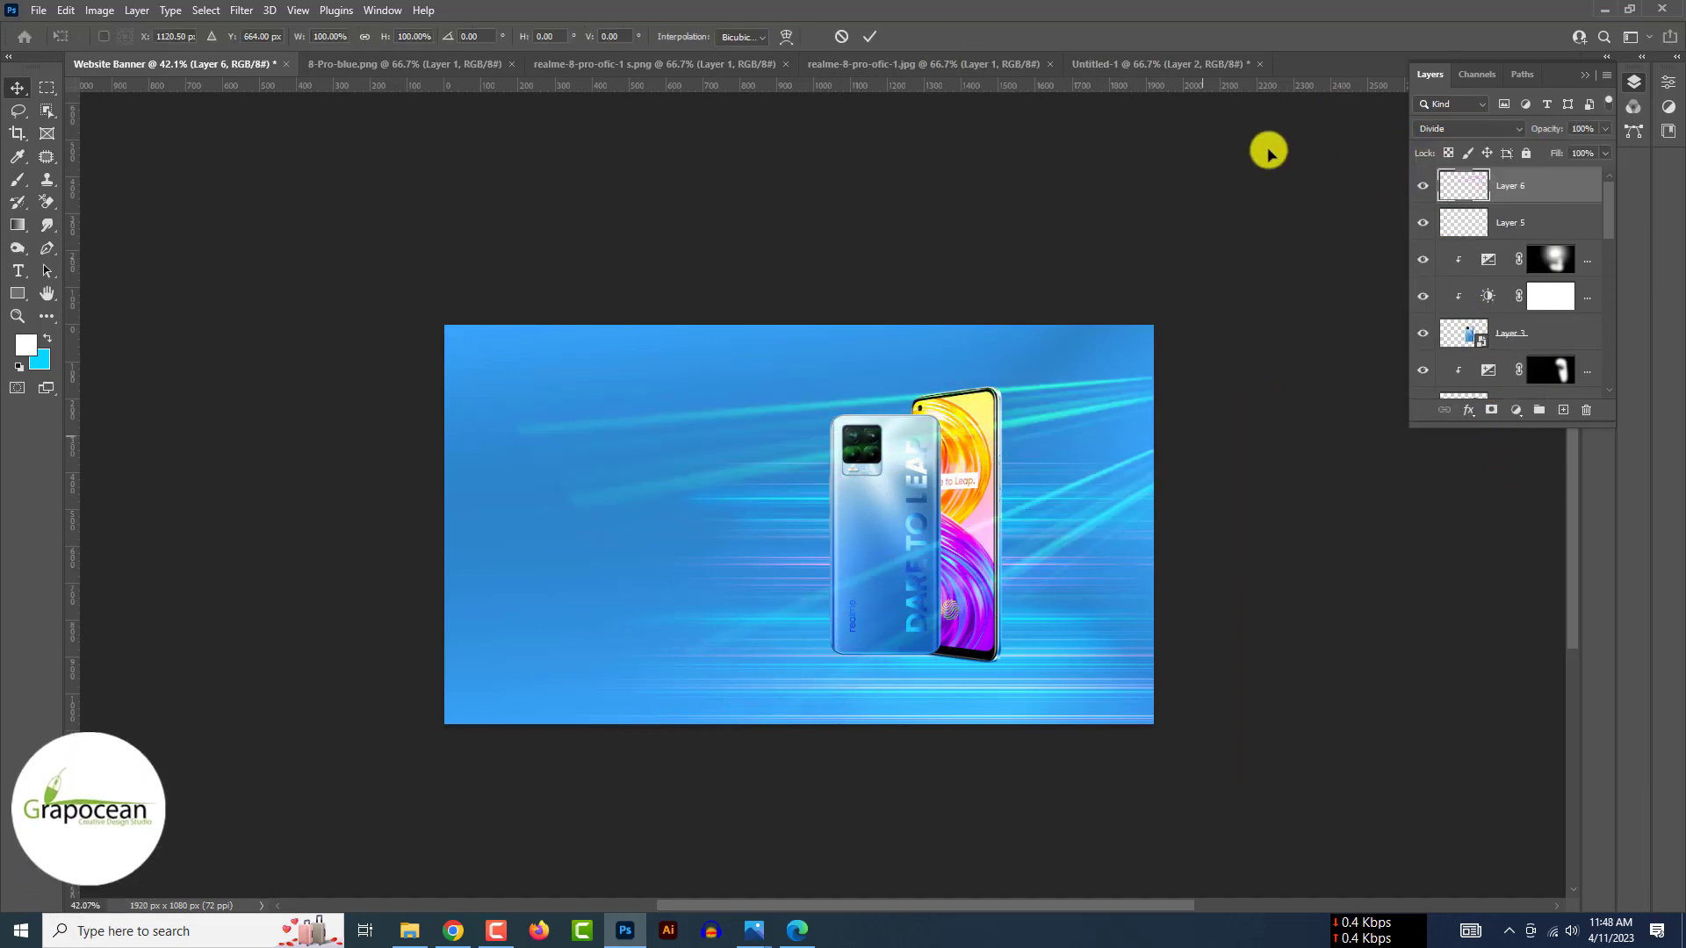
Warp the Layer 6 streaks into arcs curving from the banner's lower left up to its right edge.
{"action": "key", "text": "ctrl+t"}
{"action": "left_click", "coordinate": [786, 36]}
{"action": "left_click_drag", "start_coordinate": [1030, 485], "coordinate": [837, 400]}
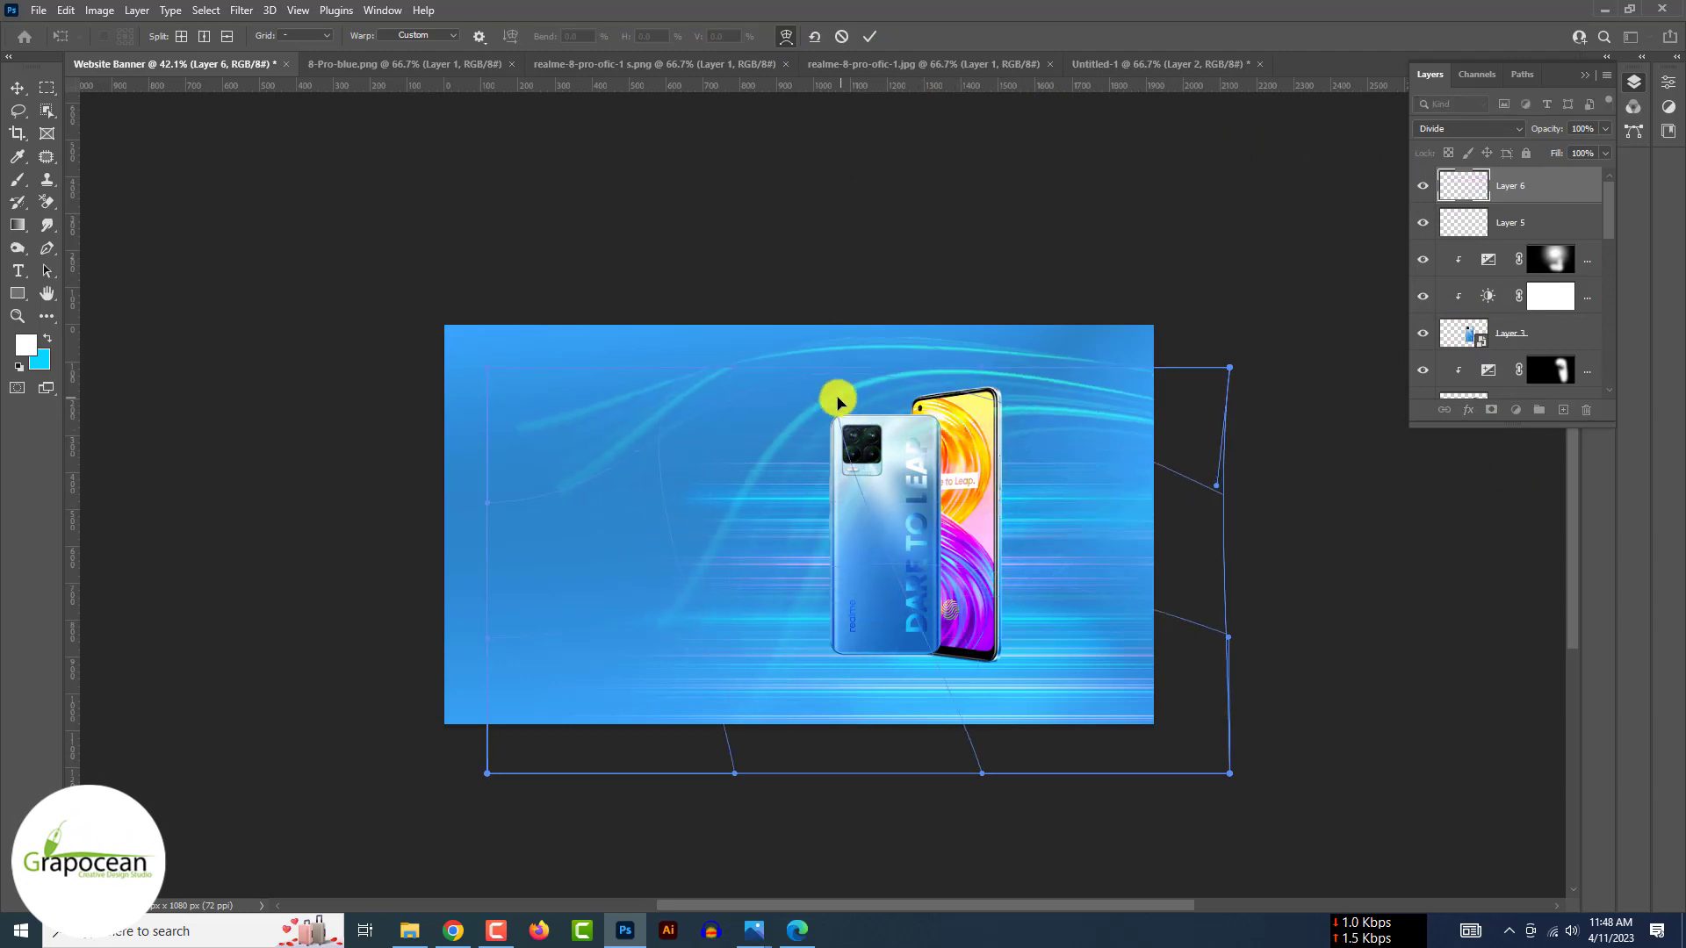
{"action": "mouse_move", "coordinate": [579, 525]}
{"action": "left_mouse_down"}
{"action": "mouse_move", "coordinate": [591, 594]}
{"action": "mouse_move", "coordinate": [540, 755]}
{"action": "left_mouse_up"}
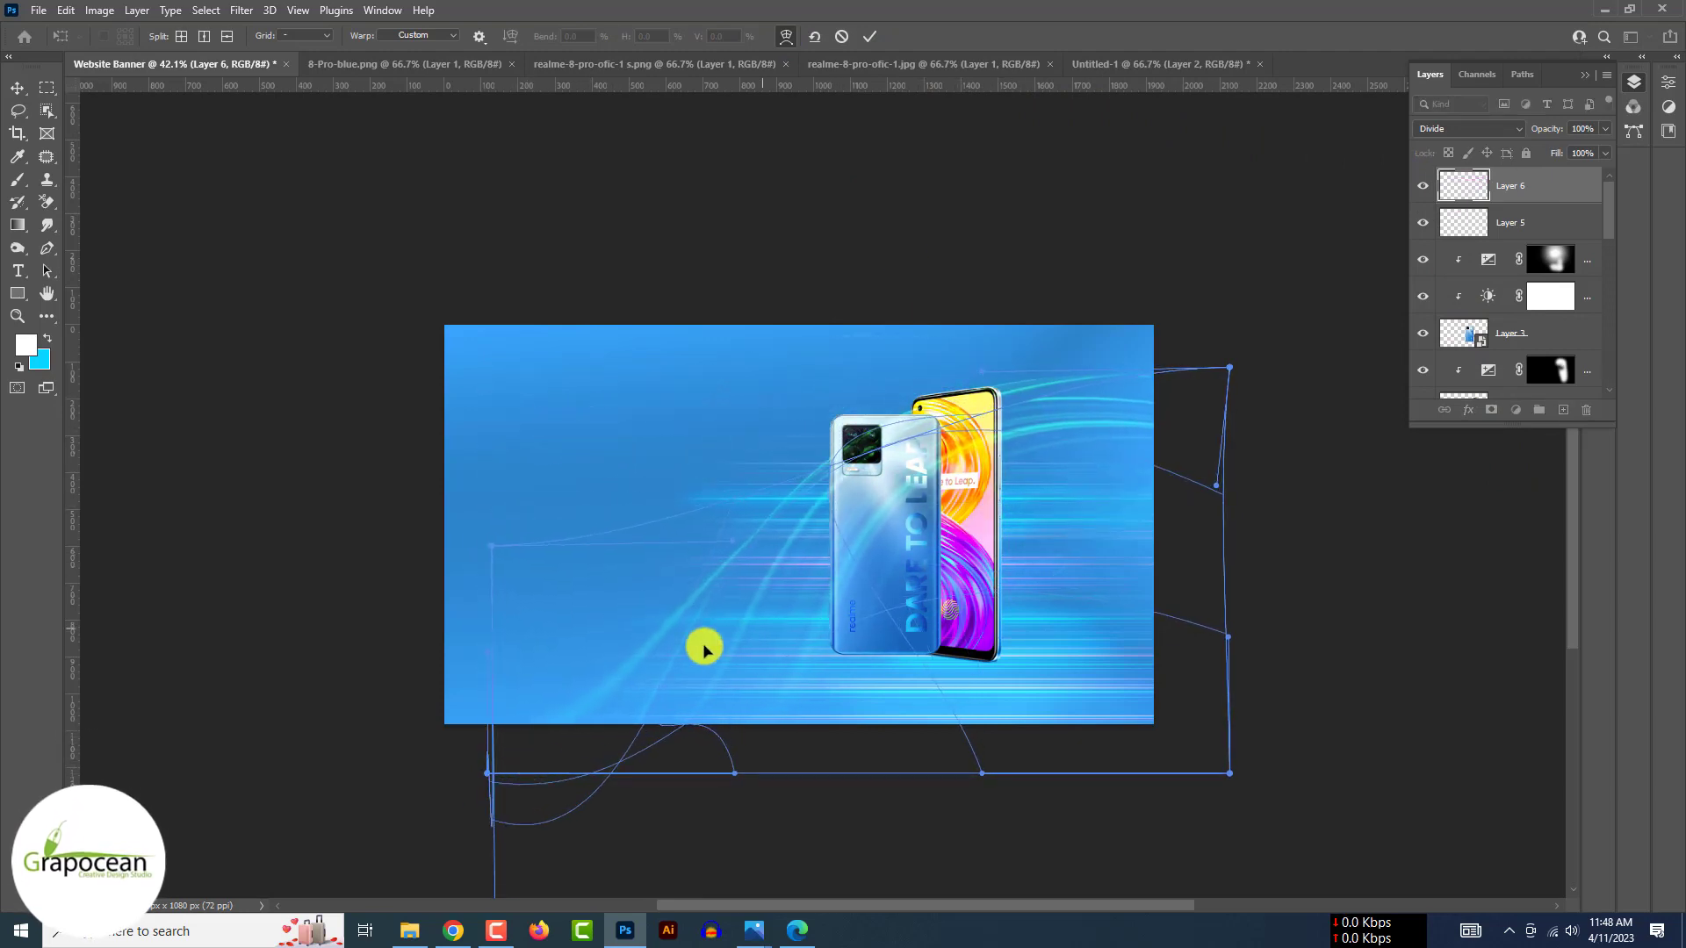
{"action": "mouse_move", "coordinate": [887, 597]}
{"action": "left_mouse_down"}
{"action": "mouse_move", "coordinate": [854, 711]}
{"action": "mouse_move", "coordinate": [824, 739]}
{"action": "left_mouse_up"}
{"action": "mouse_move", "coordinate": [1006, 519]}
{"action": "left_mouse_down"}
{"action": "mouse_move", "coordinate": [939, 508]}
{"action": "mouse_move", "coordinate": [1147, 357]}
{"action": "mouse_move", "coordinate": [1138, 336]}
{"action": "left_mouse_up"}
{"action": "left_click_drag", "start_coordinate": [1252, 329], "coordinate": [1264, 413]}
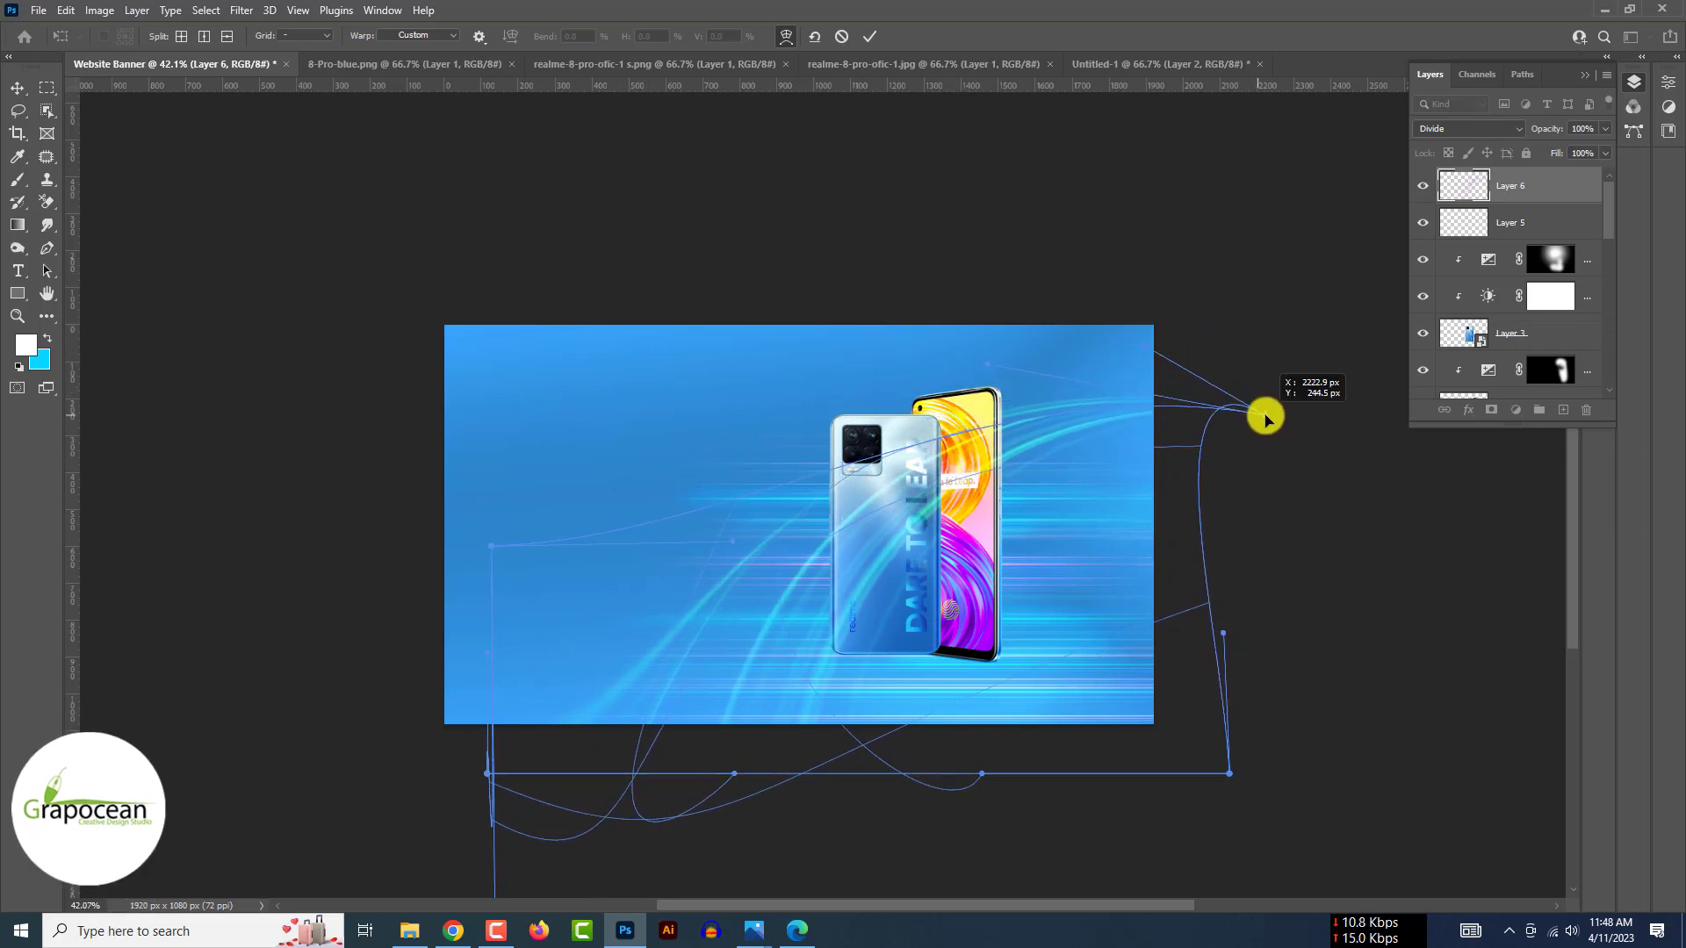
{"action": "left_click", "coordinate": [869, 36]}
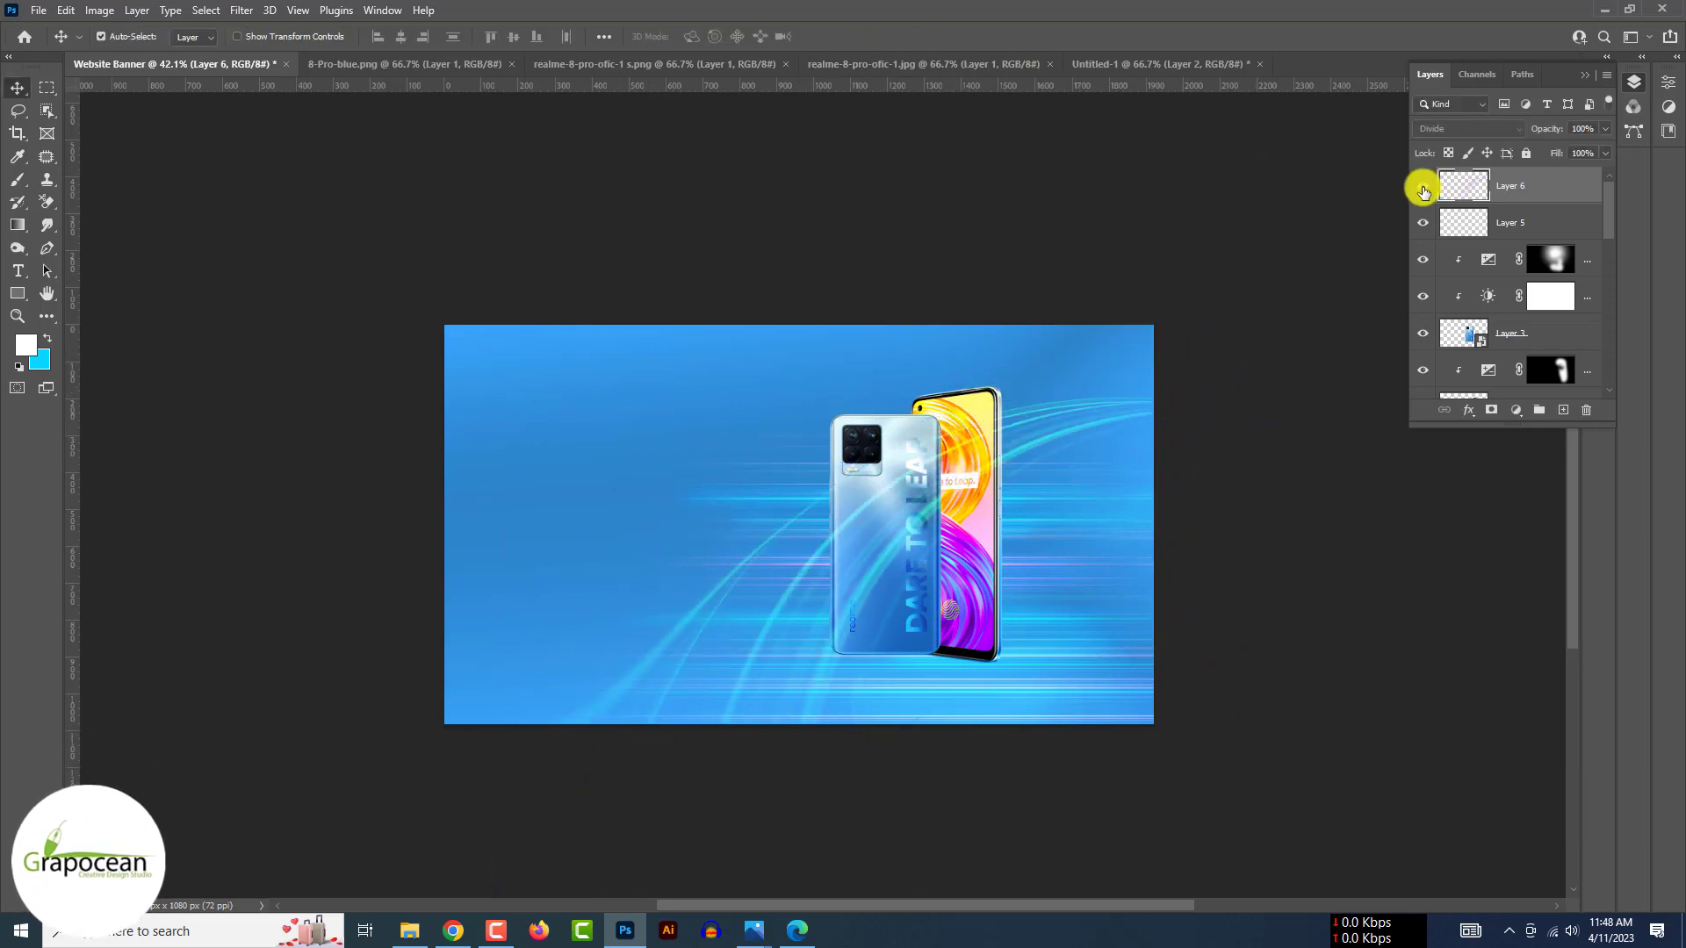
Set Layer 6 to Color Dodge and shift its curved streaks toward the banner's right edge.
{"action": "left_click", "coordinate": [1454, 128]}
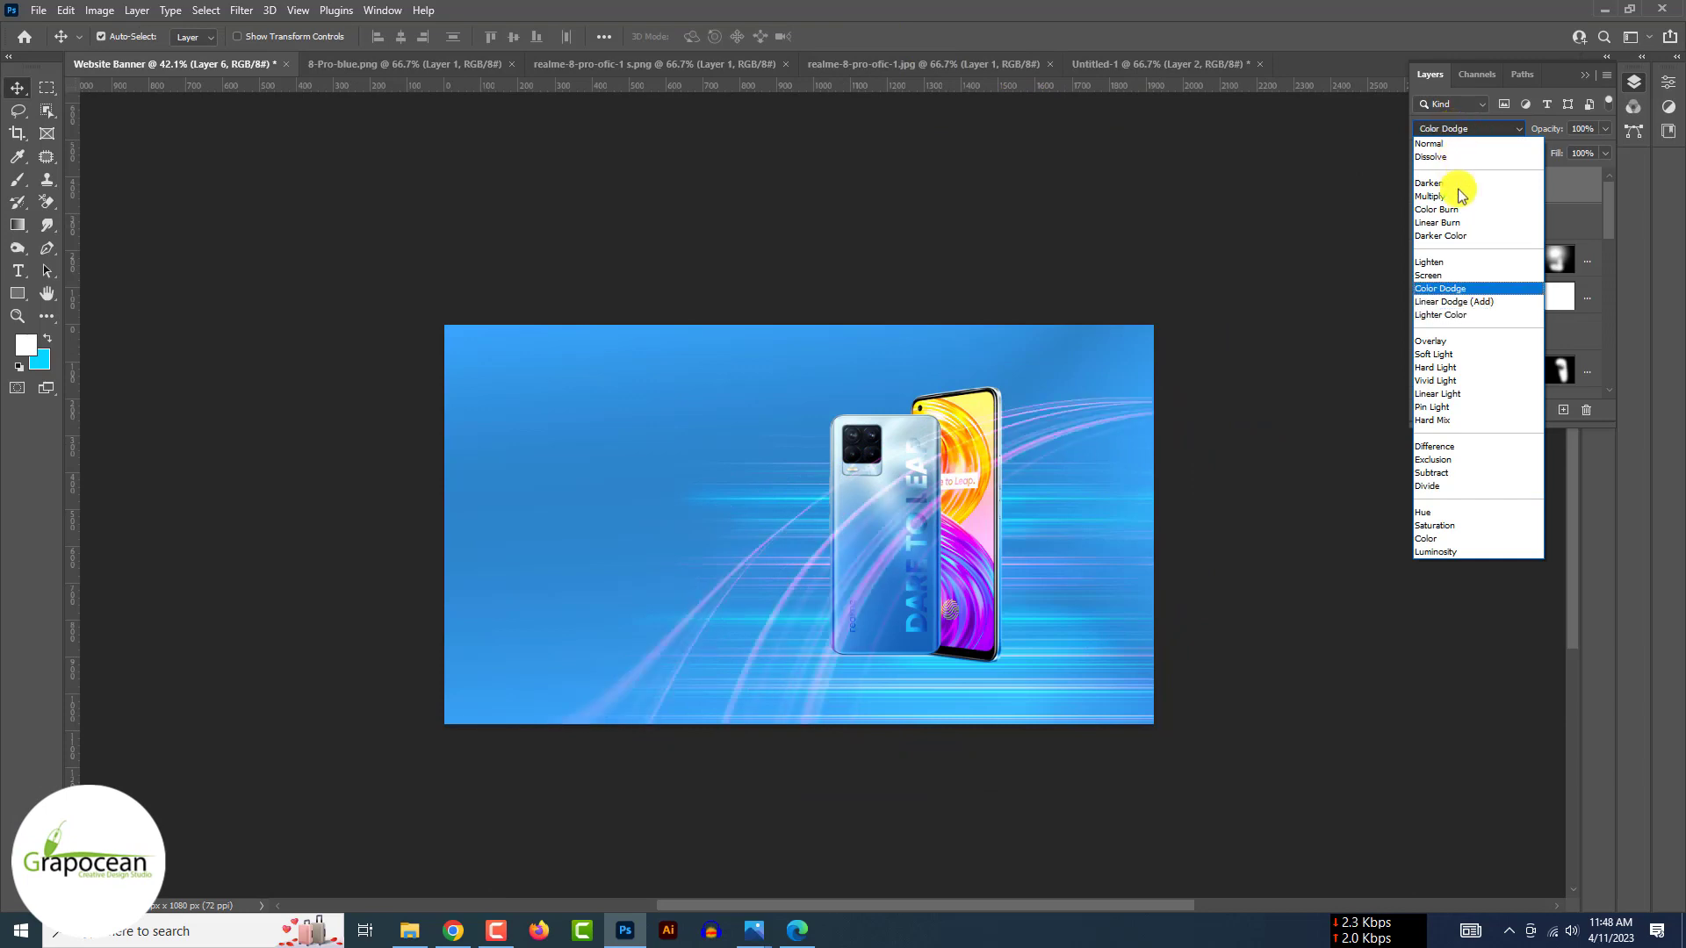
{"action": "left_click", "coordinate": [1463, 291]}
{"action": "mouse_move", "coordinate": [1001, 421]}
{"action": "left_mouse_down"}
{"action": "mouse_move", "coordinate": [715, 388]}
{"action": "mouse_move", "coordinate": [1134, 449]}
{"action": "left_mouse_up"}
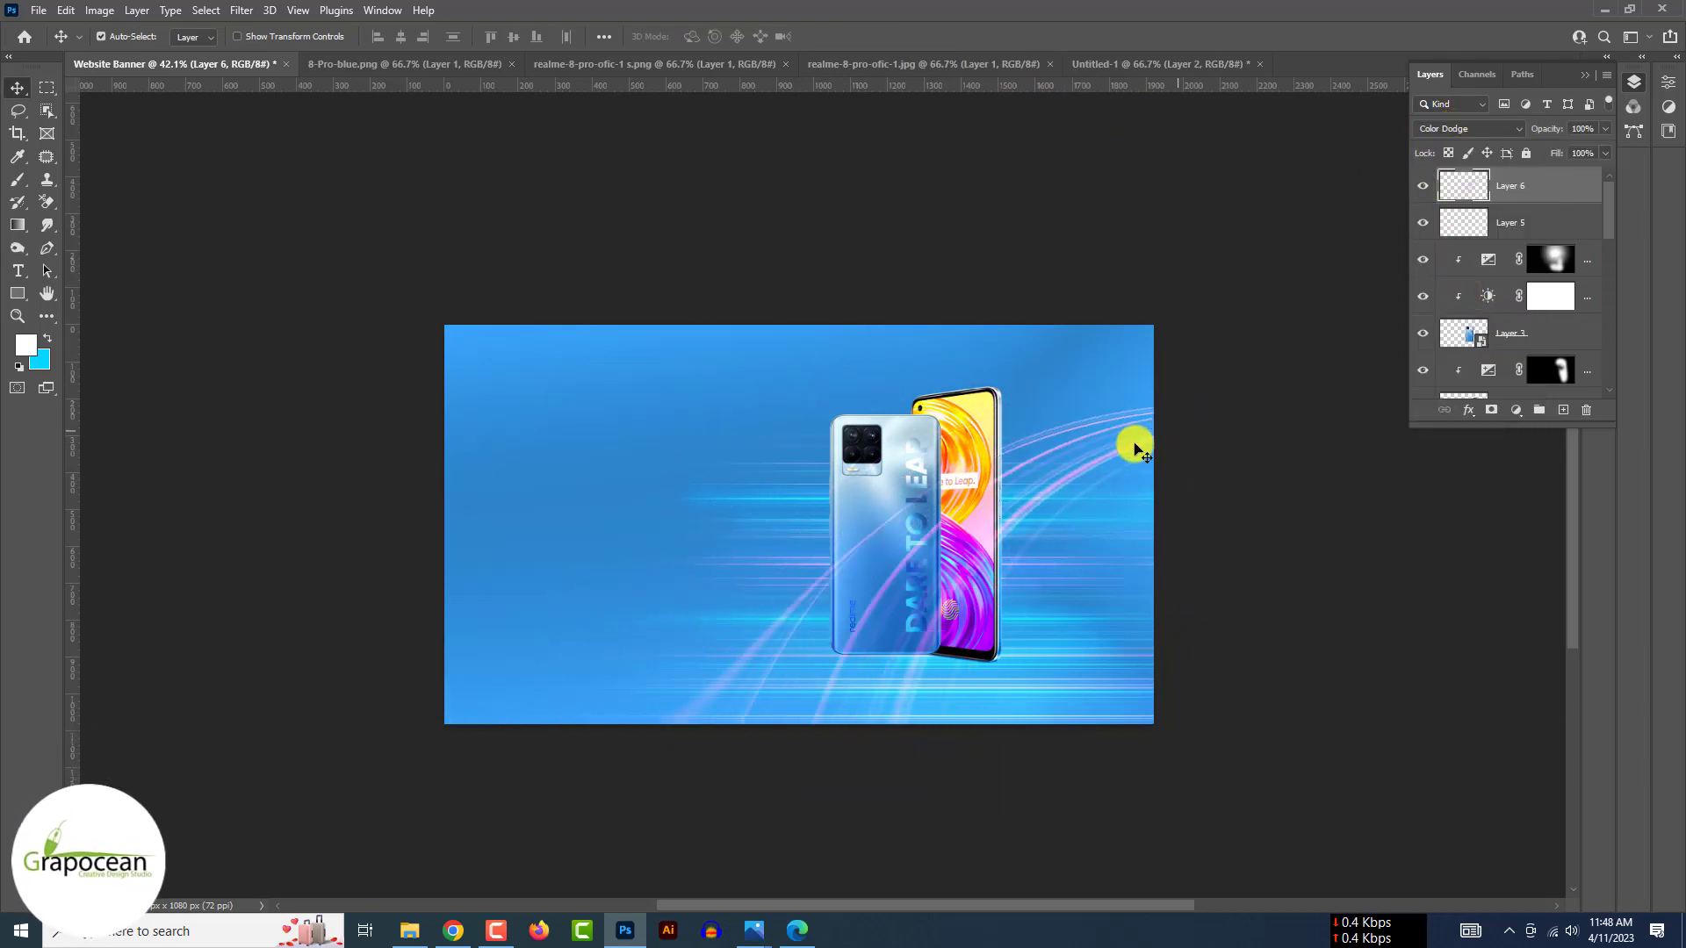
Place Layer 6 below the phone layers just above Group 1 copy, raise its streaks and set its blend mode to Divide.
{"action": "mouse_move", "coordinate": [1424, 233]}
{"action": "left_mouse_down"}
{"action": "mouse_move", "coordinate": [1418, 339]}
{"action": "mouse_move", "coordinate": [1548, 368]}
{"action": "mouse_move", "coordinate": [1483, 255]}
{"action": "left_mouse_up"}
{"action": "left_click_drag", "start_coordinate": [1110, 456], "coordinate": [1104, 394]}
{"action": "left_click", "coordinate": [1461, 129]}
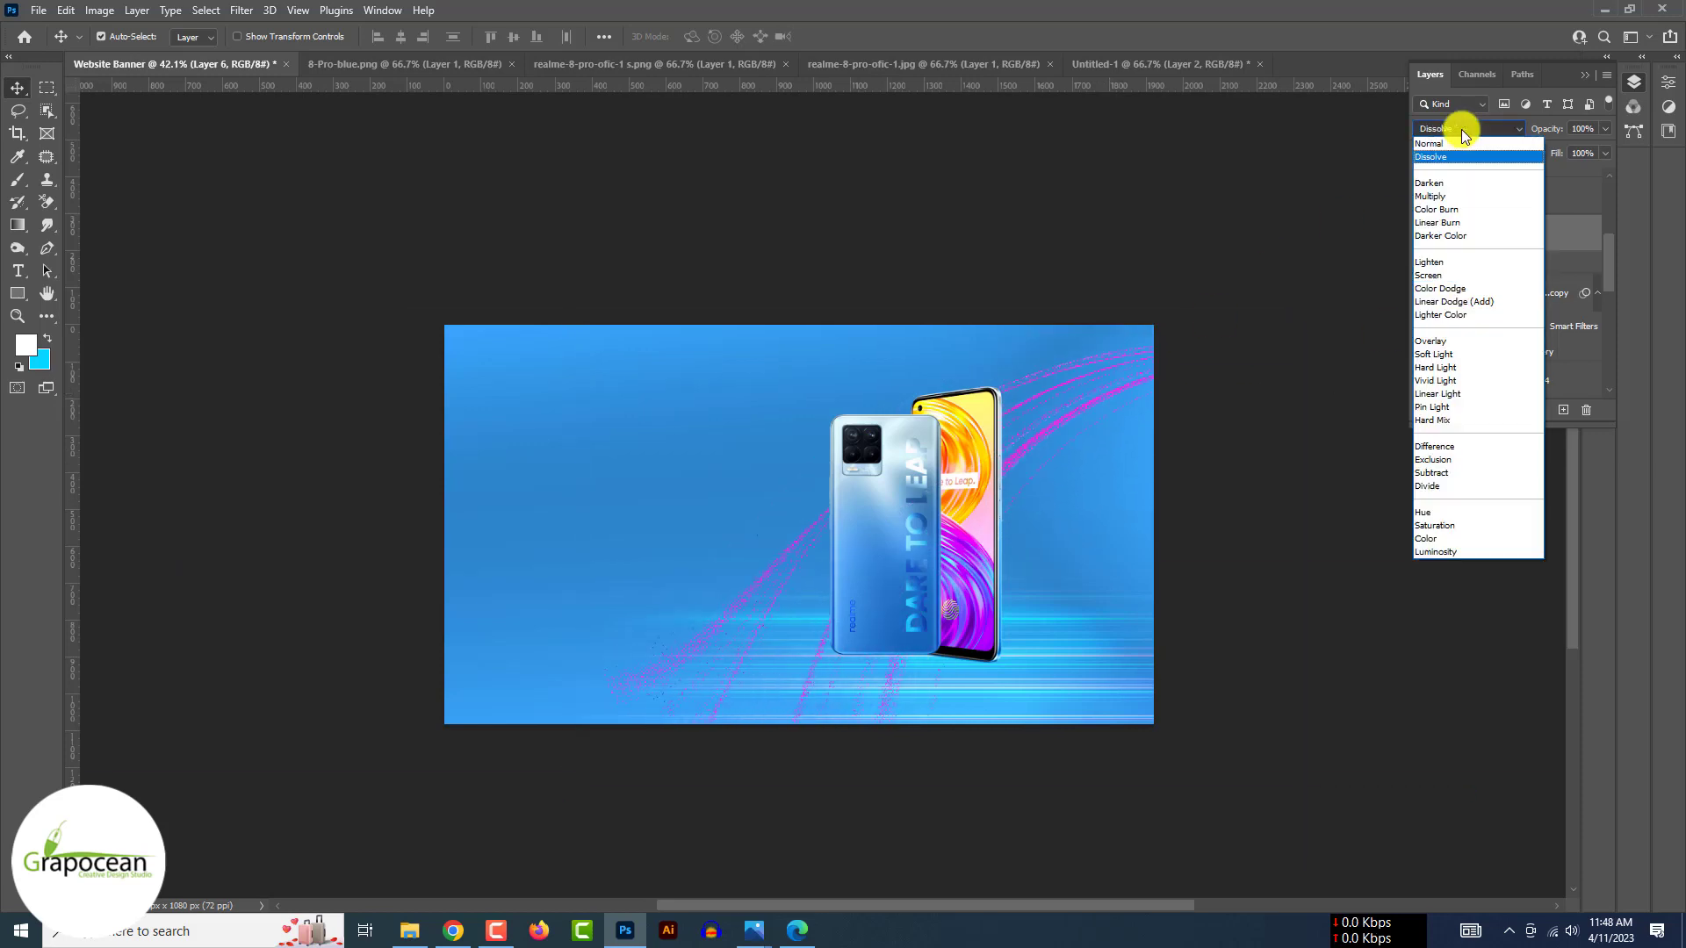
{"action": "left_click", "coordinate": [1476, 485]}
Scale, rotate and reposition the Layer 6 curved streaks so they sweep upward behind the phones to the banner's right edge.
{"action": "key", "text": "ctrl+t"}
{"action": "left_click_drag", "start_coordinate": [1355, 745], "coordinate": [829, 723]}
{"action": "left_click_drag", "start_coordinate": [754, 411], "coordinate": [894, 598]}
{"action": "left_click_drag", "start_coordinate": [1369, 704], "coordinate": [1388, 674]}
{"action": "left_click_drag", "start_coordinate": [602, 256], "coordinate": [1405, 447]}
{"action": "left_click_drag", "start_coordinate": [1065, 453], "coordinate": [900, 534]}
{"action": "left_click_drag", "start_coordinate": [1205, 433], "coordinate": [1445, 368]}
{"action": "left_click_drag", "start_coordinate": [1092, 497], "coordinate": [824, 599]}
{"action": "left_click_drag", "start_coordinate": [1177, 471], "coordinate": [1355, 426]}
{"action": "left_click_drag", "start_coordinate": [1126, 457], "coordinate": [983, 555]}
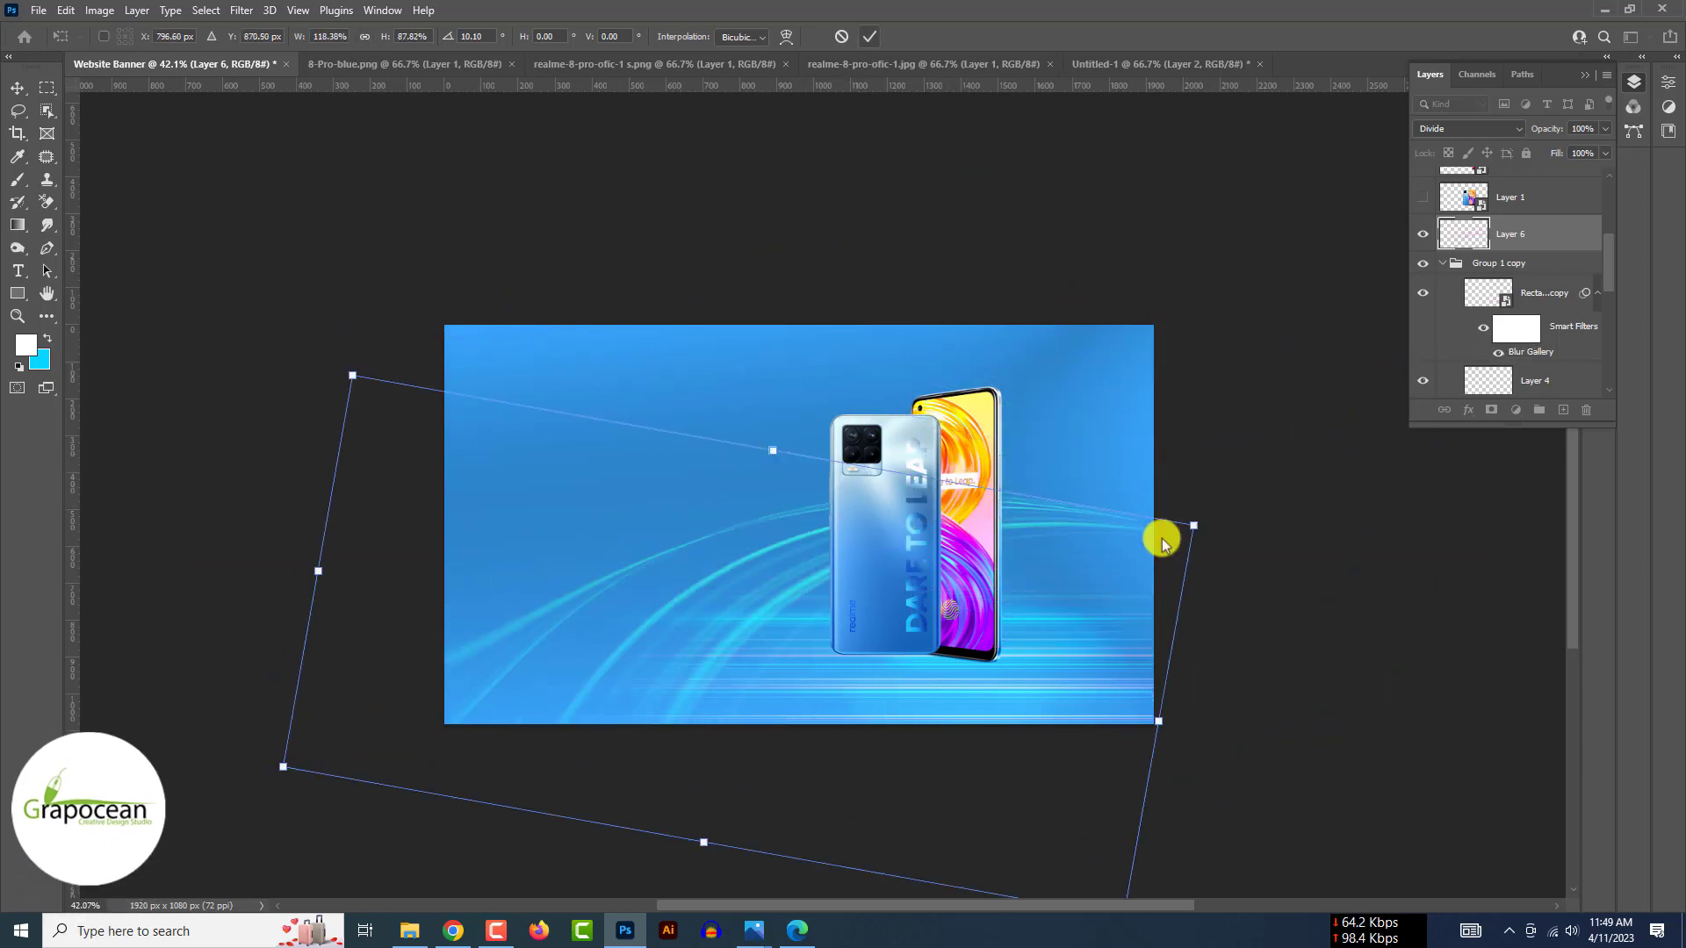
{"action": "left_click_drag", "start_coordinate": [1220, 545], "coordinate": [1159, 391]}
{"action": "left_click_drag", "start_coordinate": [1103, 482], "coordinate": [1078, 458]}
{"action": "key", "text": "Return"}
Toggle the visibility of floor streak layers inside Group 1 copy to compare their effect.
{"action": "left_click", "coordinate": [1038, 629]}
{"action": "scroll", "coordinate": [1423, 380], "scroll_direction": "down", "scroll_amount": 3}
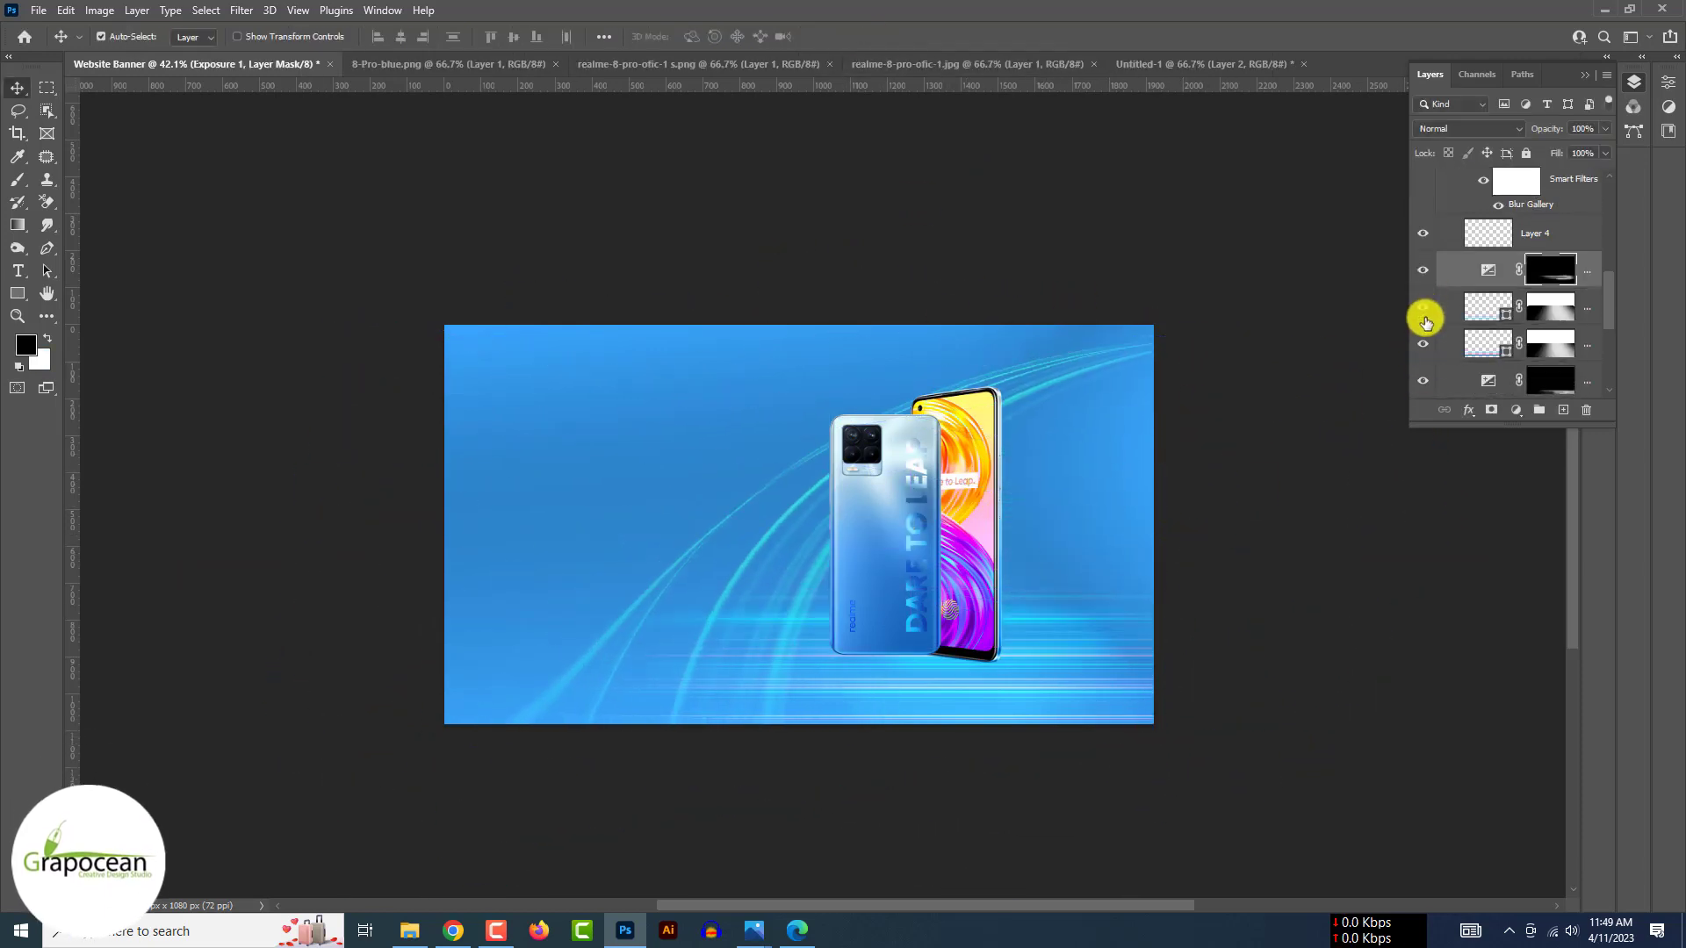
{"action": "left_click", "coordinate": [1423, 381]}
Add a layer mask to Layer 6 and paint black at 51% flow to fade the lower ends of the curved streaks.
{"action": "left_click", "coordinate": [1155, 399]}
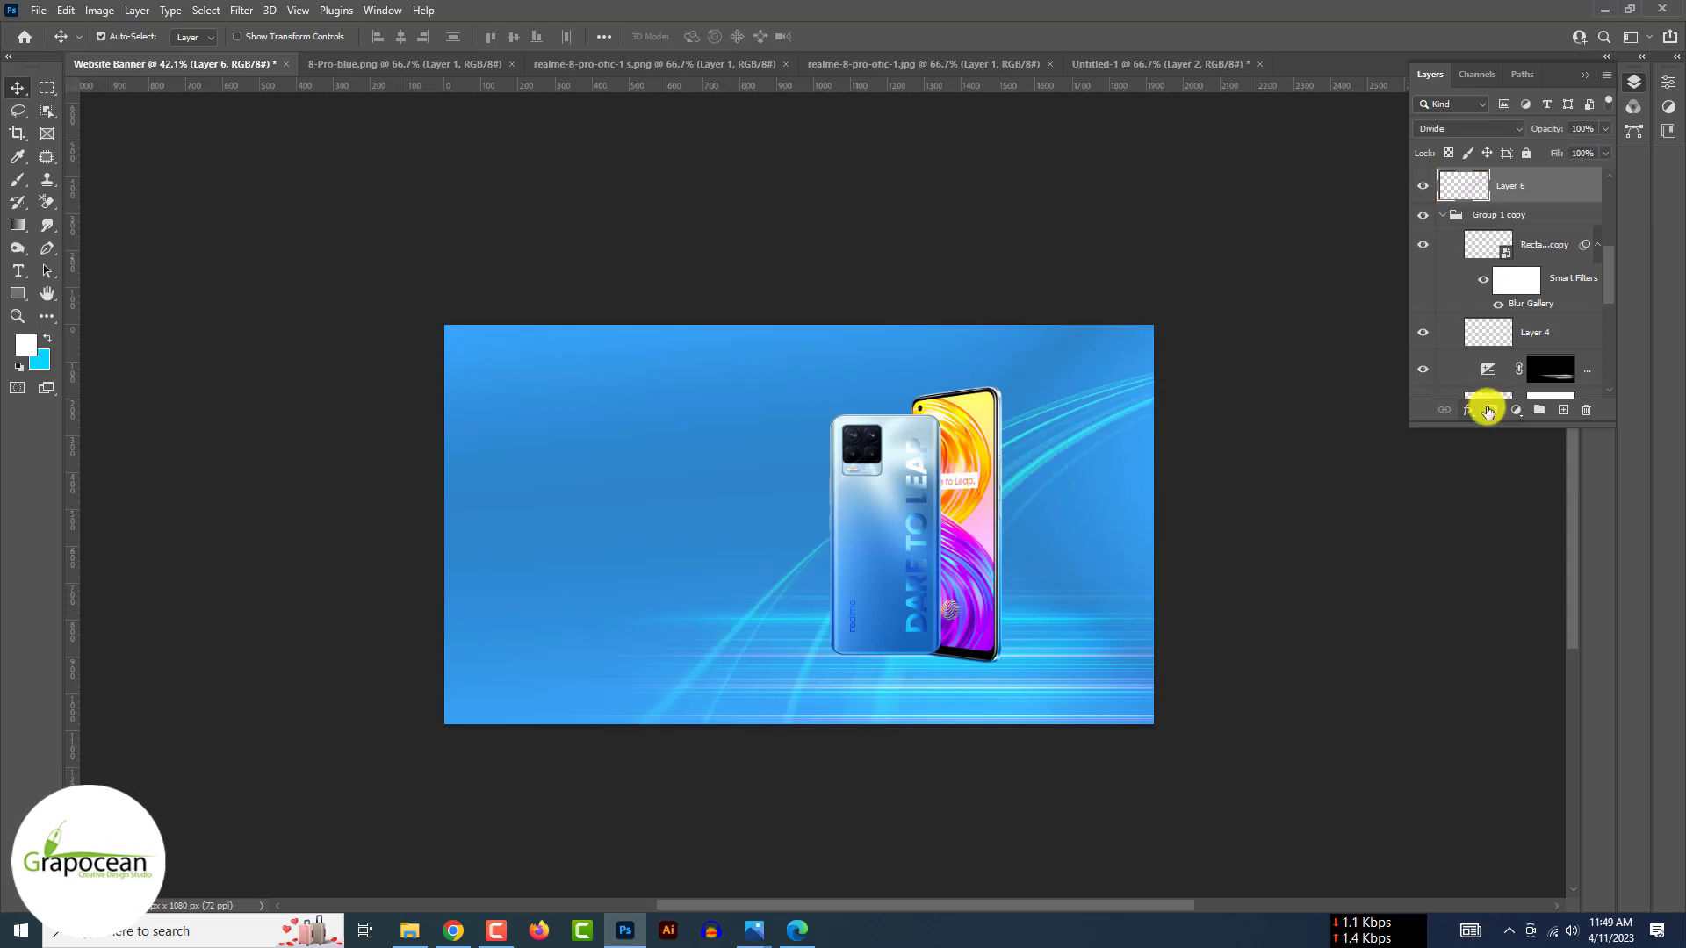
{"action": "key", "text": "x"}
{"action": "left_click", "coordinate": [820, 562]}
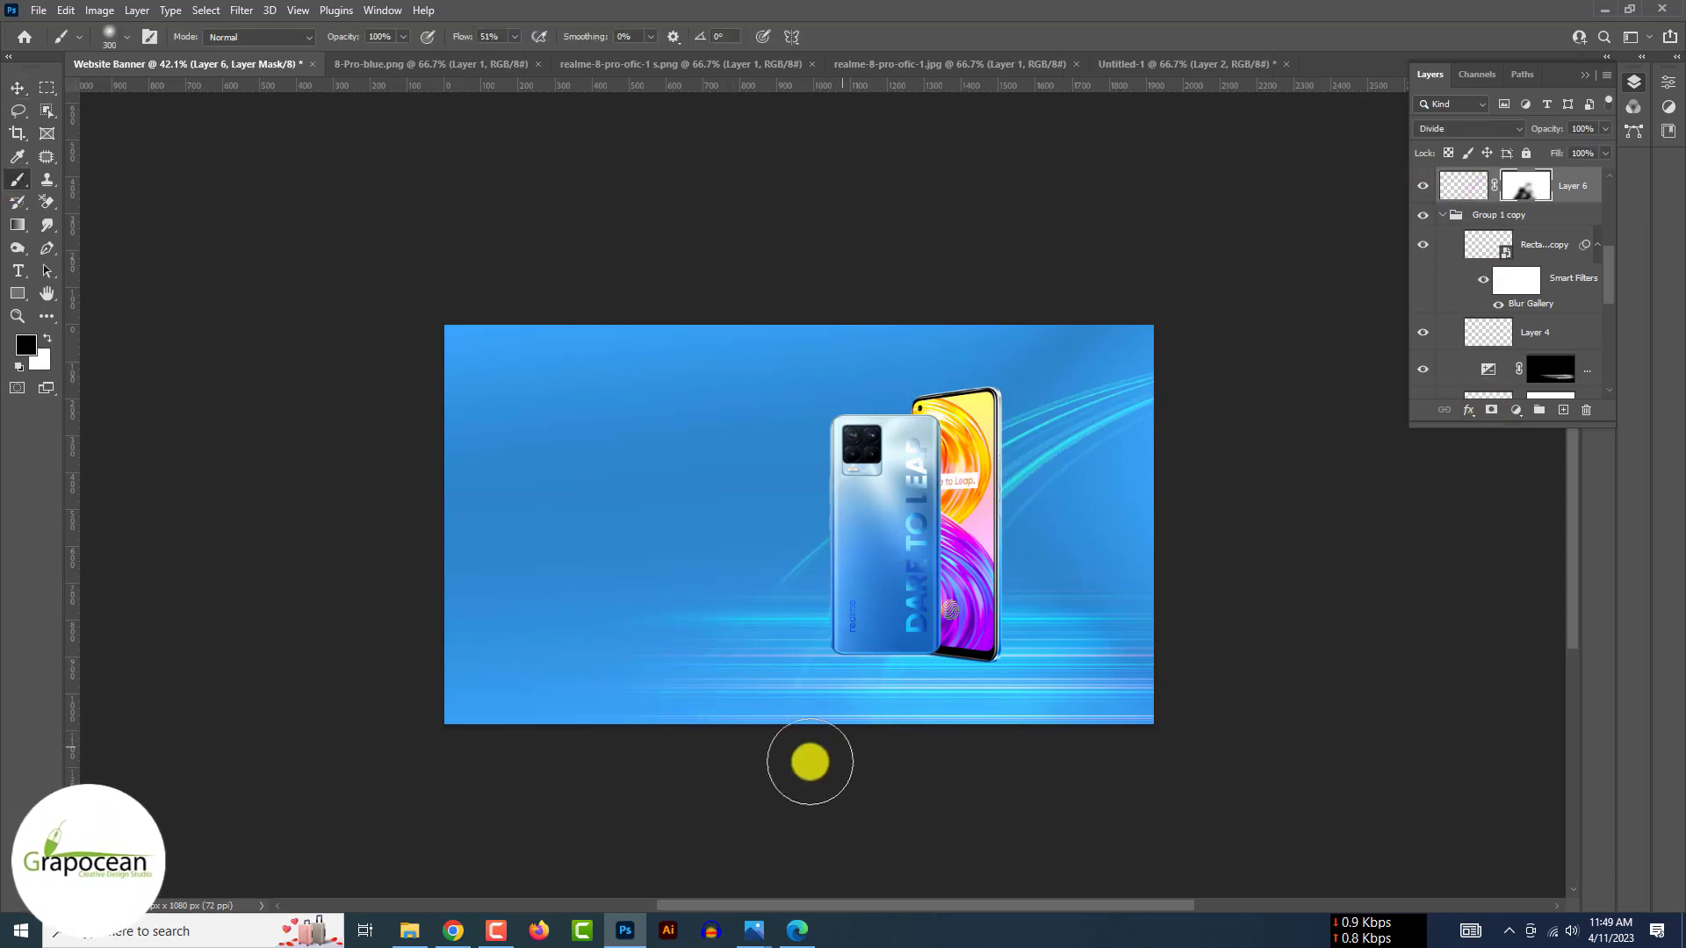
Duplicate the masked Layer 6 streaks, offsetting the copy about 23 px right and 110 px down.
{"action": "key", "text": "v"}
{"action": "scroll", "coordinate": [1115, 455], "scroll_direction": "up", "scroll_amount": 3}
{"action": "left_click_drag", "start_coordinate": [1078, 432], "coordinate": [1092, 482]}
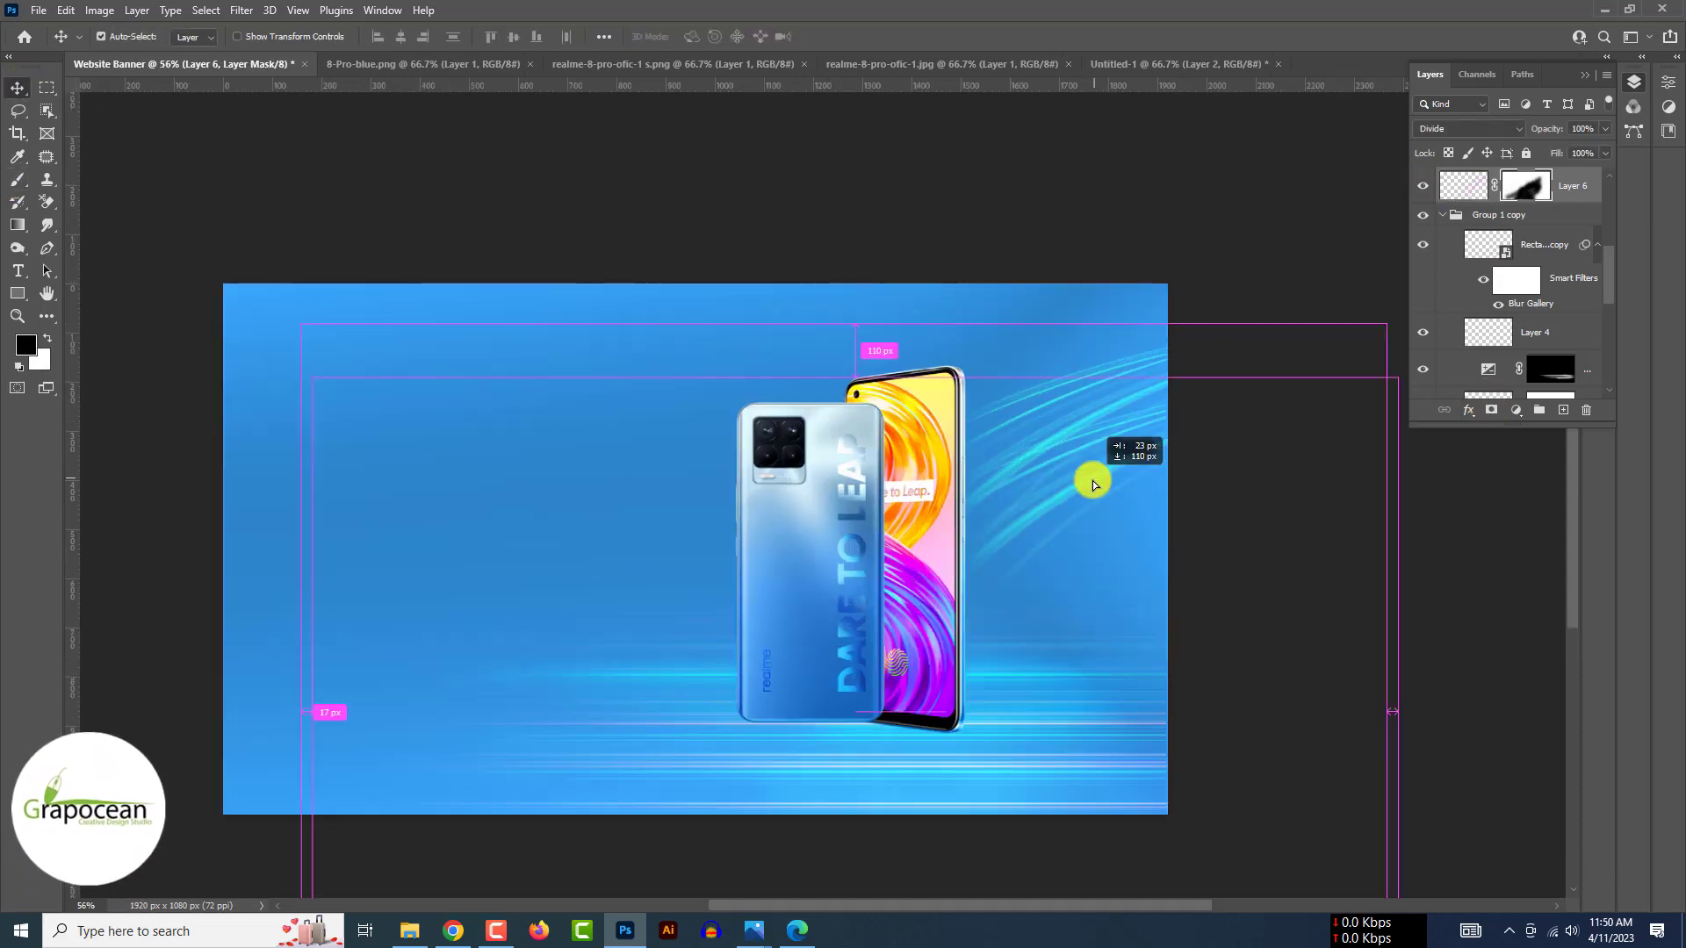
Enlarge and rotate the Layer 6 copy streaks and position them as arcs sweeping behind both phones.
{"action": "key", "text": "ctrl+t"}
{"action": "scroll", "coordinate": [1098, 514], "scroll_direction": "down", "scroll_amount": 5}
{"action": "left_click_drag", "start_coordinate": [1273, 550], "coordinate": [1227, 433]}
{"action": "left_click_drag", "start_coordinate": [1162, 533], "coordinate": [1215, 440]}
{"action": "left_click_drag", "start_coordinate": [1024, 423], "coordinate": [948, 496]}
{"action": "left_click_drag", "start_coordinate": [1201, 565], "coordinate": [1338, 514]}
{"action": "left_click_drag", "start_coordinate": [1124, 572], "coordinate": [1019, 658]}
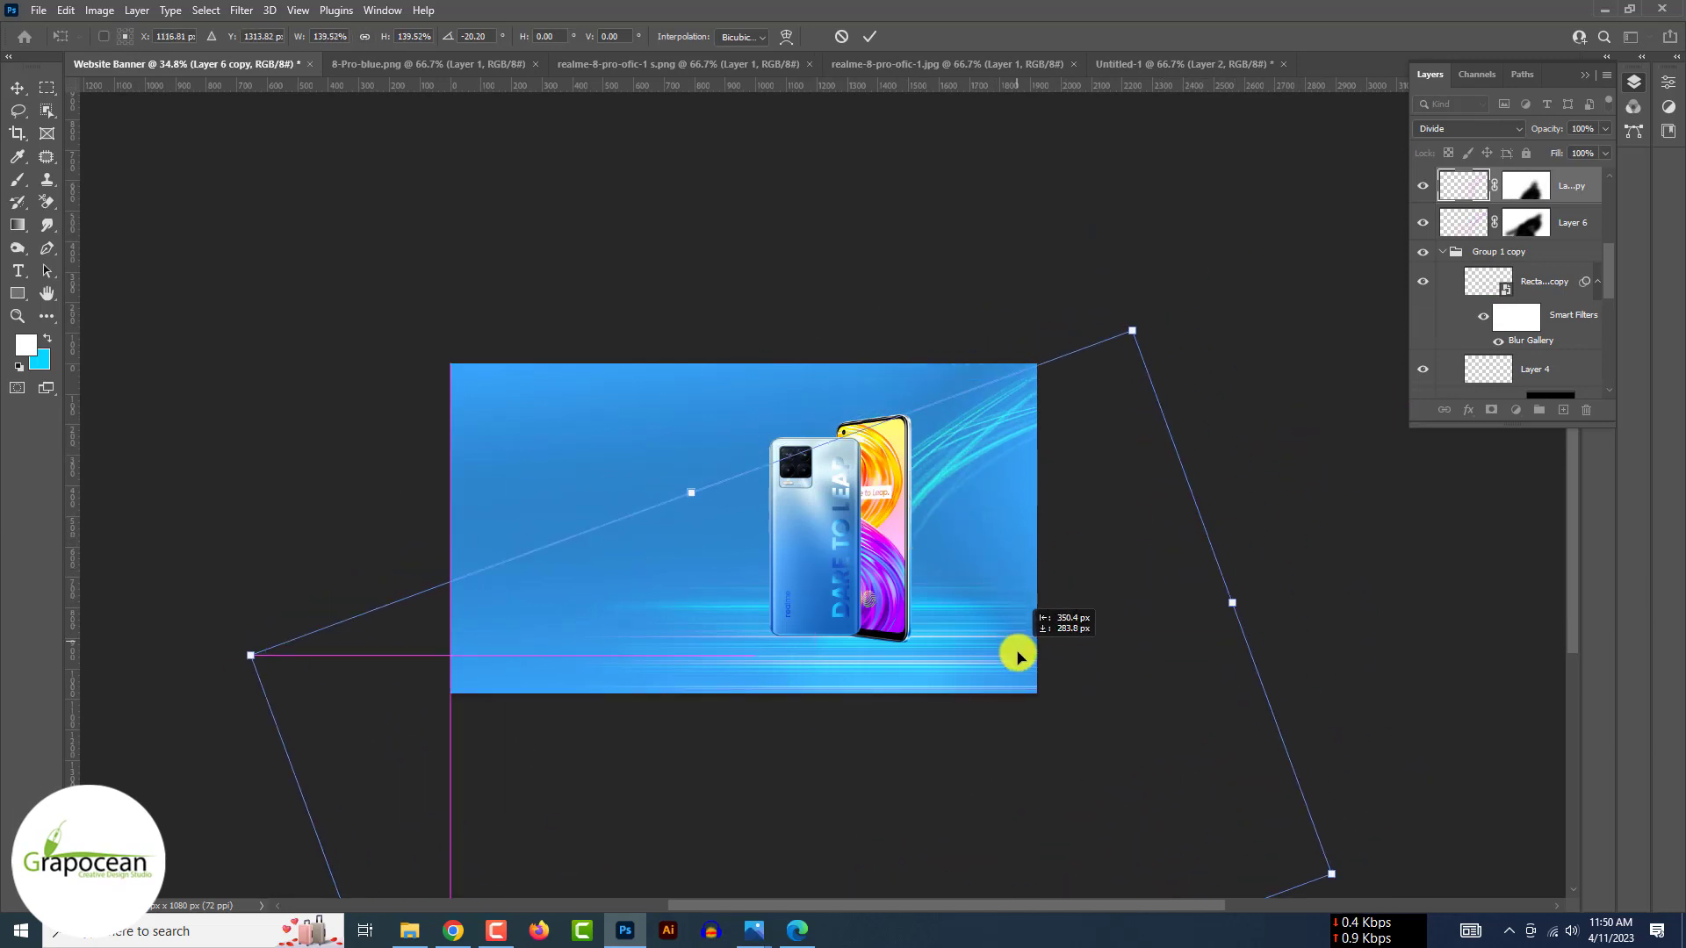
{"action": "left_click_drag", "start_coordinate": [1273, 579], "coordinate": [1307, 735]}
{"action": "left_click_drag", "start_coordinate": [975, 581], "coordinate": [790, 519]}
{"action": "left_click_drag", "start_coordinate": [1066, 403], "coordinate": [1188, 322]}
{"action": "left_click_drag", "start_coordinate": [1024, 451], "coordinate": [952, 518]}
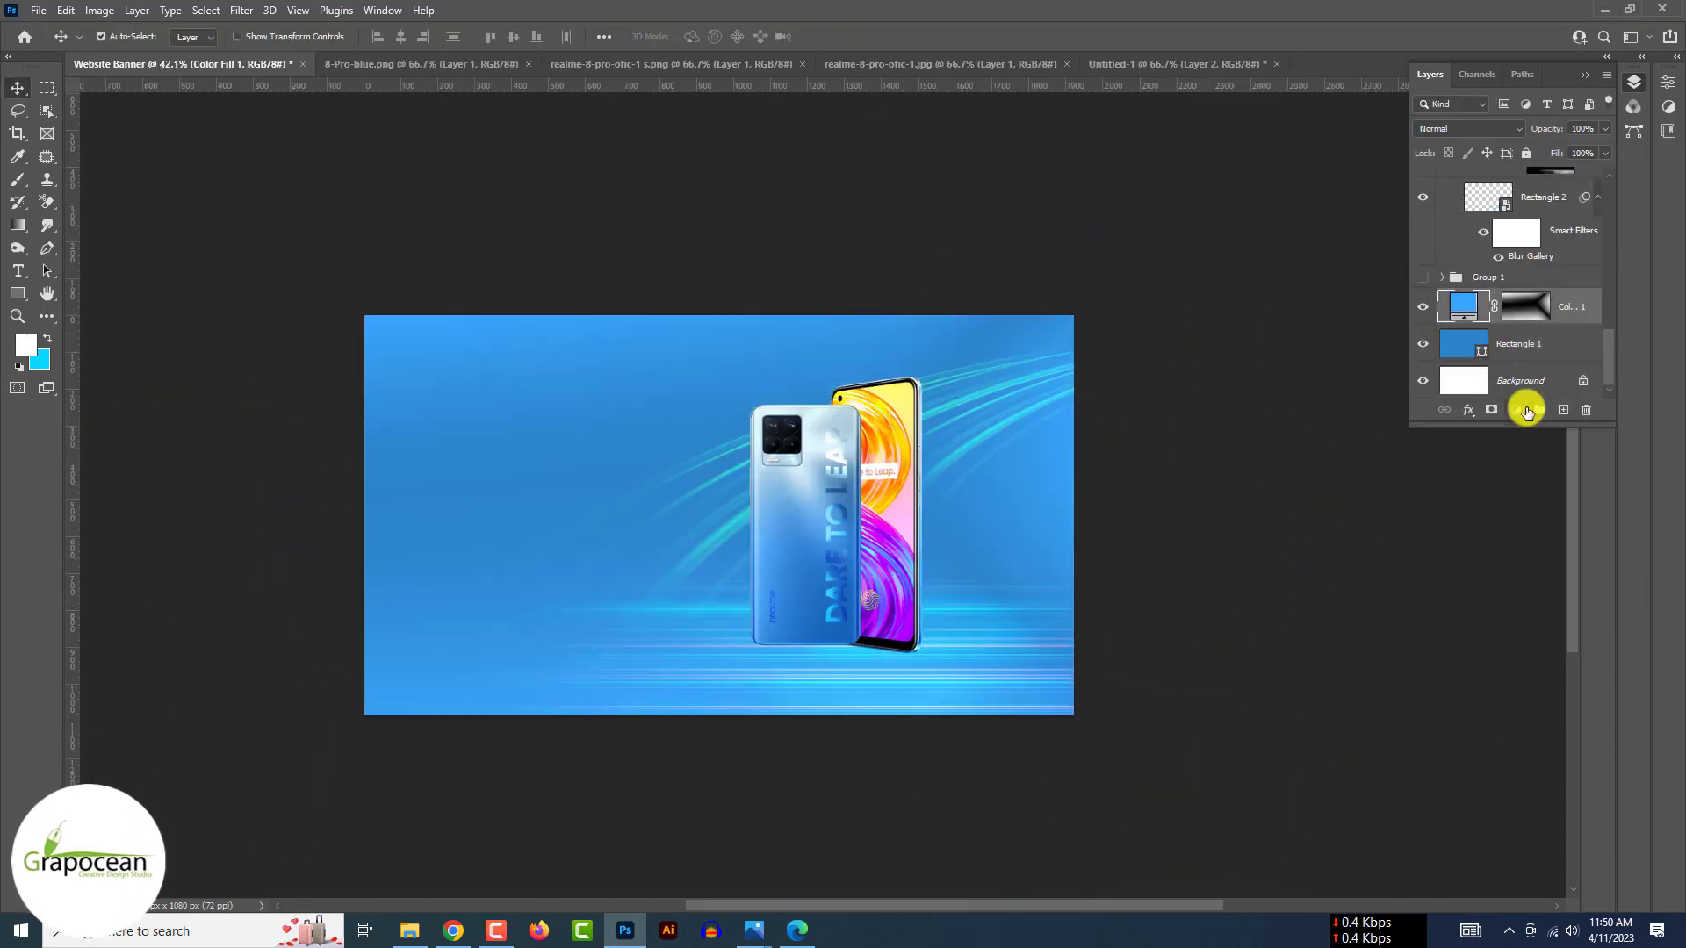
Add a darker blue Solid Color fill layer above Color Fill 1 and target its layer mask.
{"action": "left_click", "coordinate": [1516, 410]}
{"action": "left_click", "coordinate": [1551, 430]}
{"action": "left_click", "coordinate": [806, 570]}
{"action": "left_click", "coordinate": [1488, 601]}
{"action": "double_click", "coordinate": [1463, 306]}
{"action": "left_click_drag", "start_coordinate": [1331, 641], "coordinate": [1332, 696]}
{"action": "left_click", "coordinate": [1487, 602]}
{"action": "left_click", "coordinate": [1528, 306]}
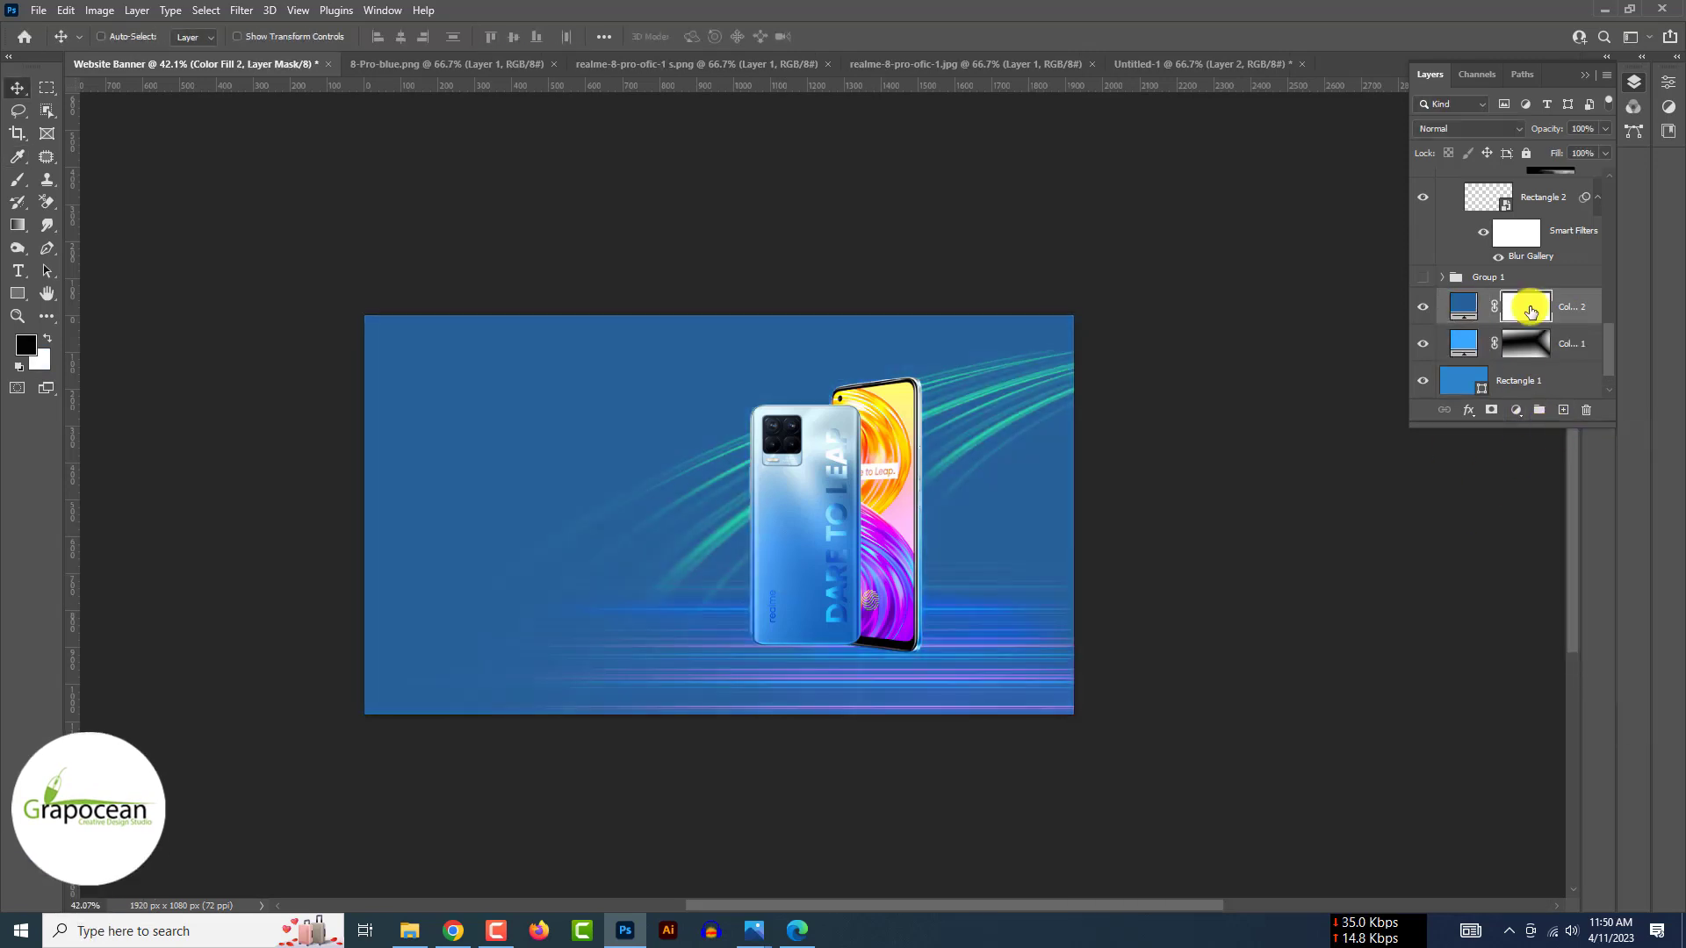
Invert the Color Fill 2 mask and paint a faint darker band behind the phones with a 300 px soft brush at 51% flow.
{"action": "key", "text": "ctrl+i"}
{"action": "left_click", "coordinate": [17, 180]}
{"action": "key", "text": "ctrl+z"}
{"action": "left_click_drag", "start_coordinate": [516, 572], "coordinate": [1089, 572]}
{"action": "key", "text": "x"}
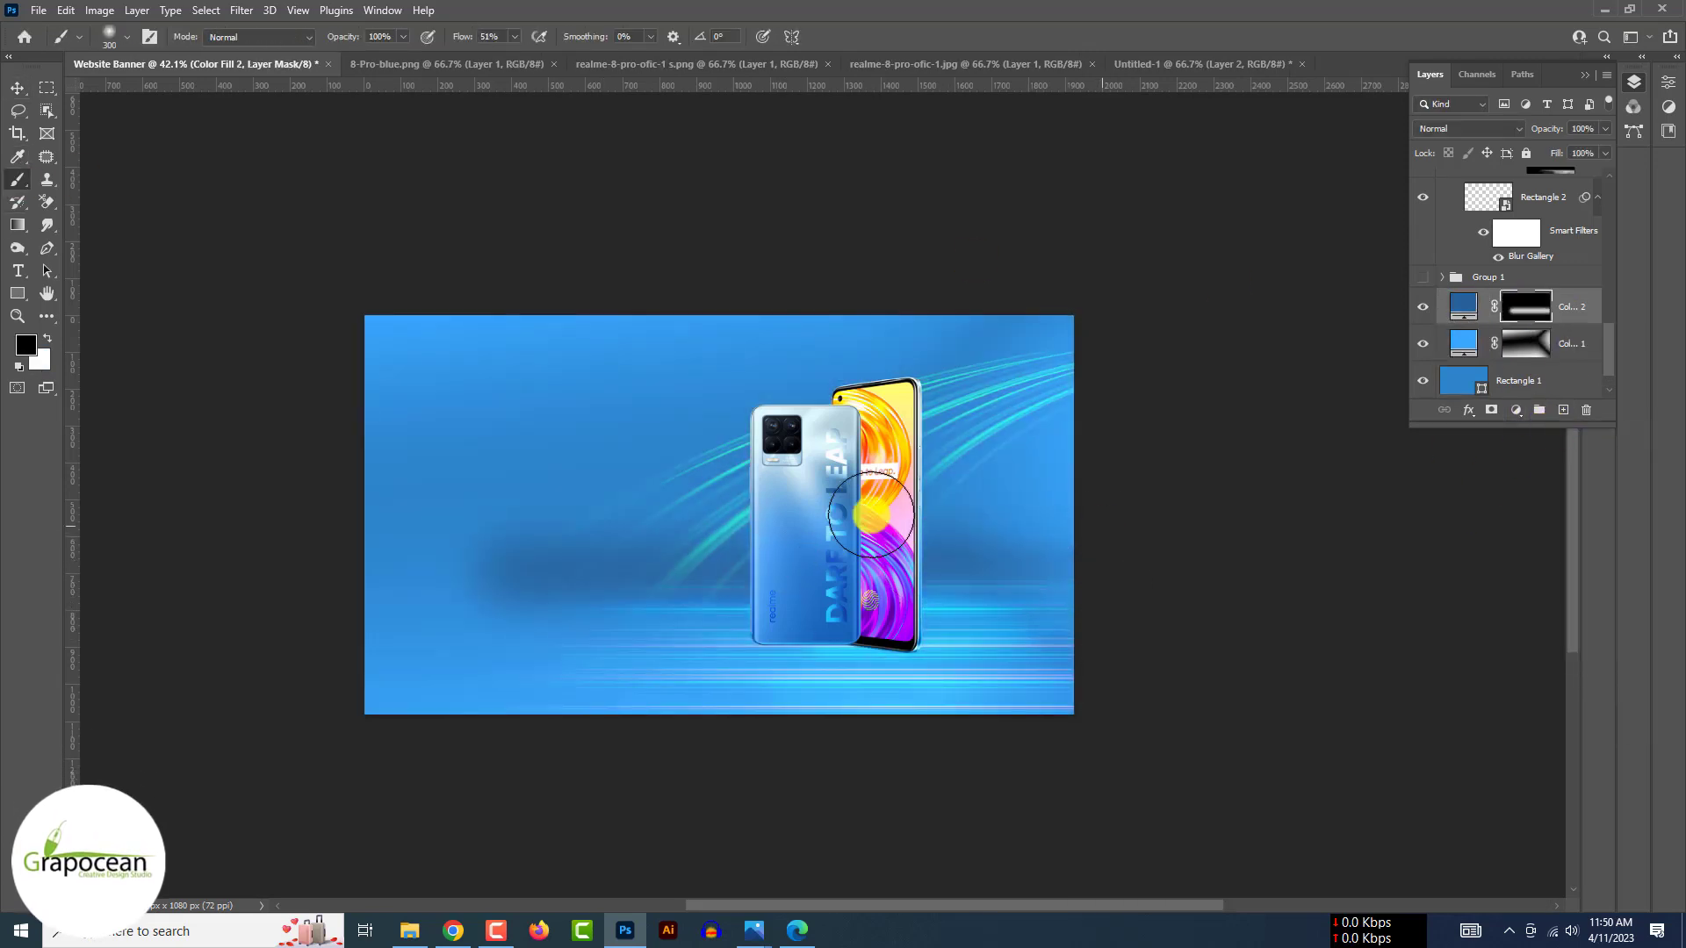
{"action": "left_click_drag", "start_coordinate": [983, 546], "coordinate": [358, 538]}
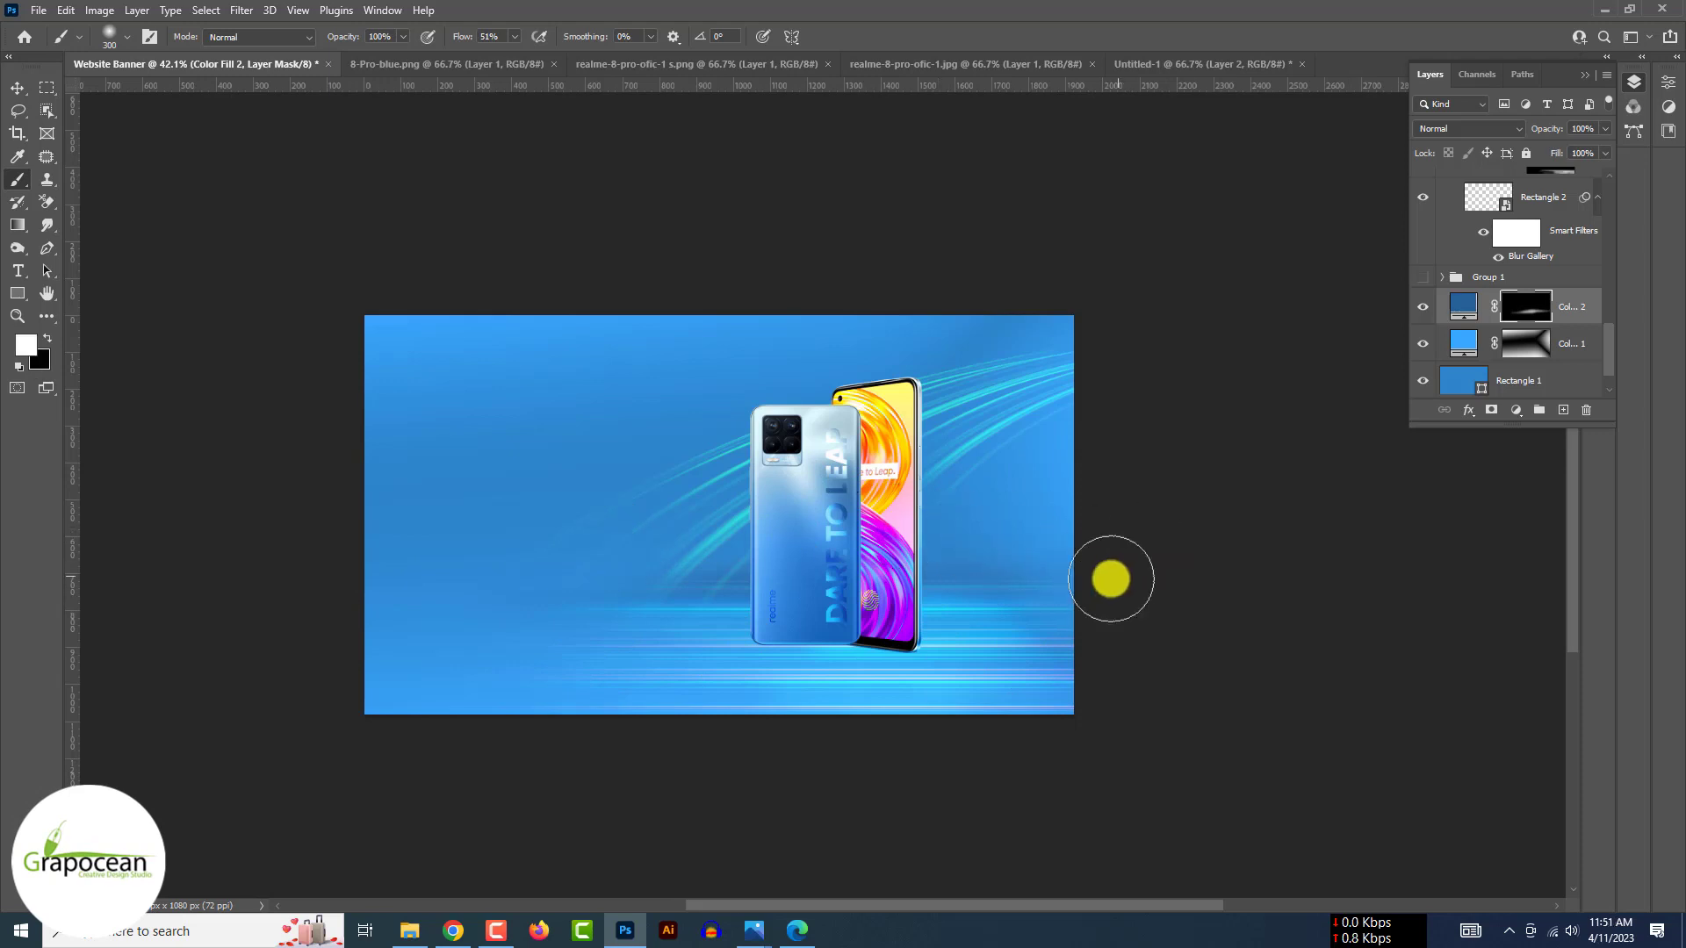
{"action": "key", "text": "b"}
{"action": "key", "text": "x"}
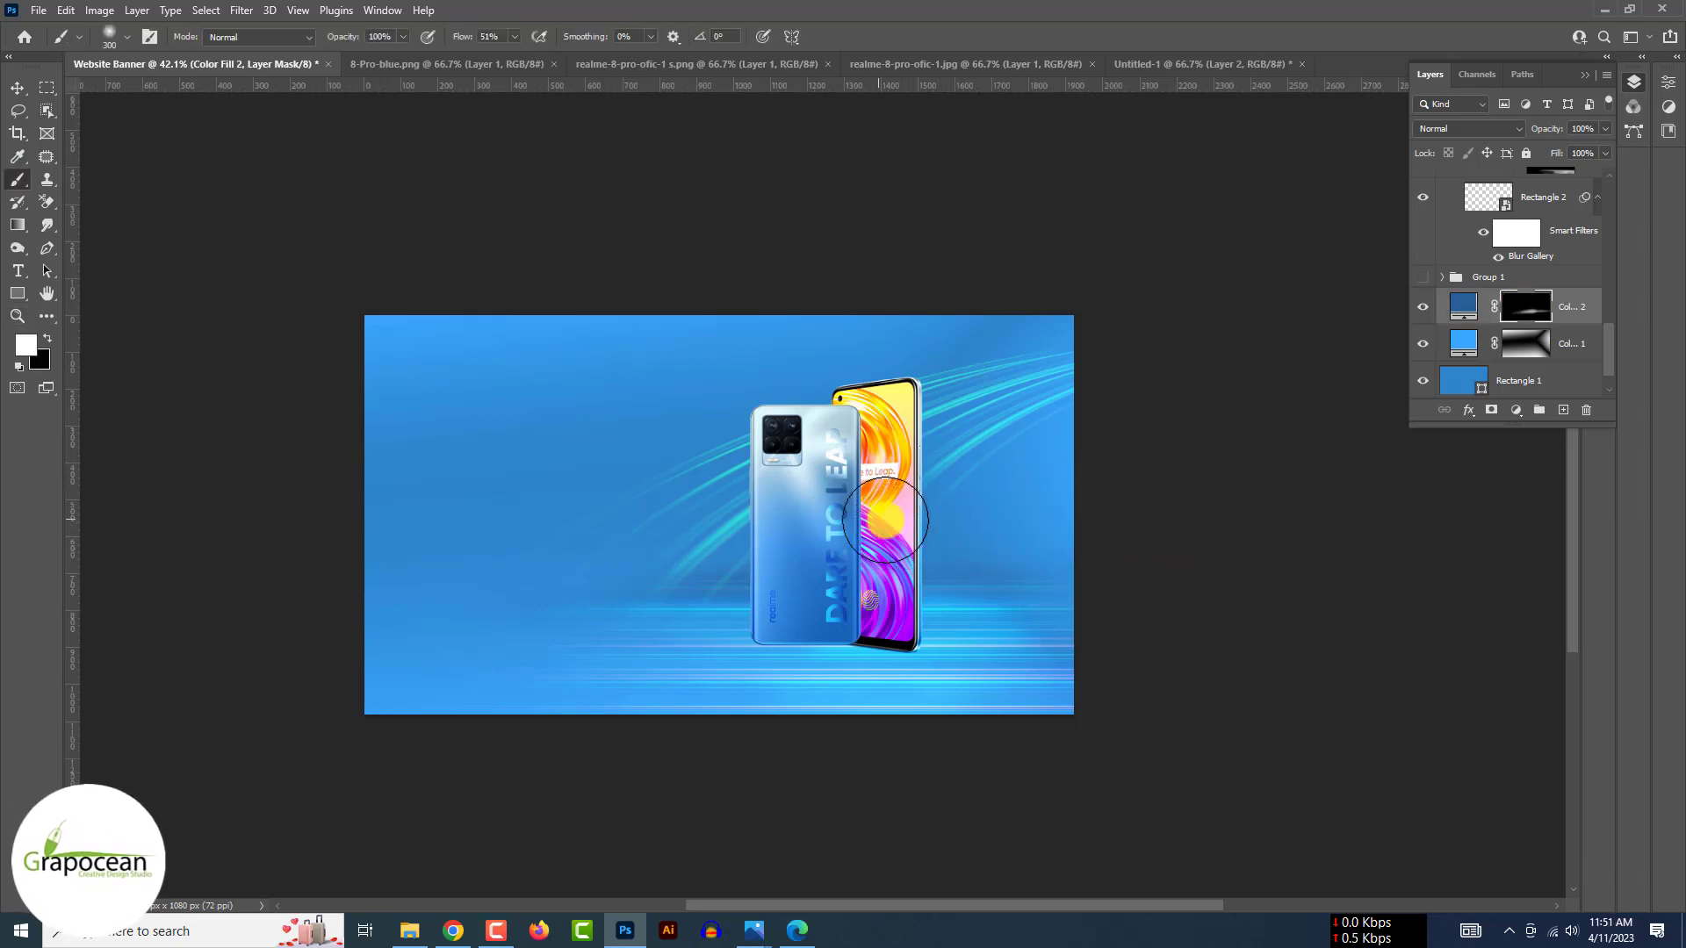
Set the blend mode of Color Fill 2 to Linear Dodge (Add).
{"action": "left_click", "coordinate": [1468, 128]}
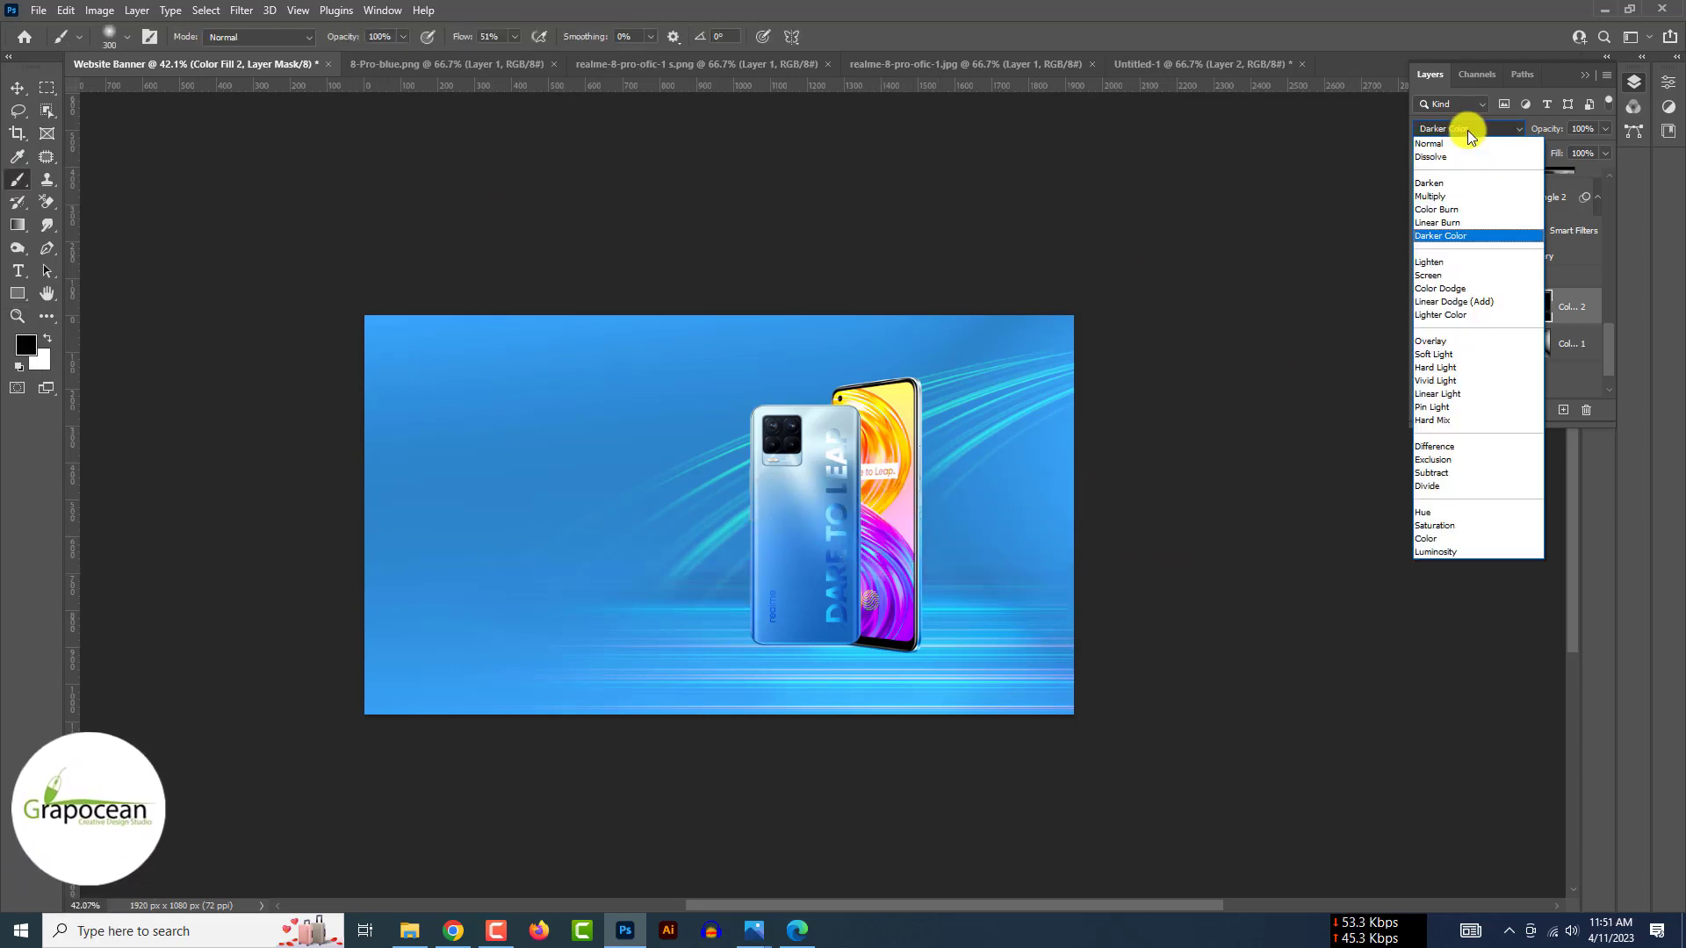
{"action": "left_click", "coordinate": [1462, 236]}
{"action": "left_click", "coordinate": [18, 87]}
{"action": "scroll", "coordinate": [20, 87], "scroll_direction": "down", "scroll_amount": 3}
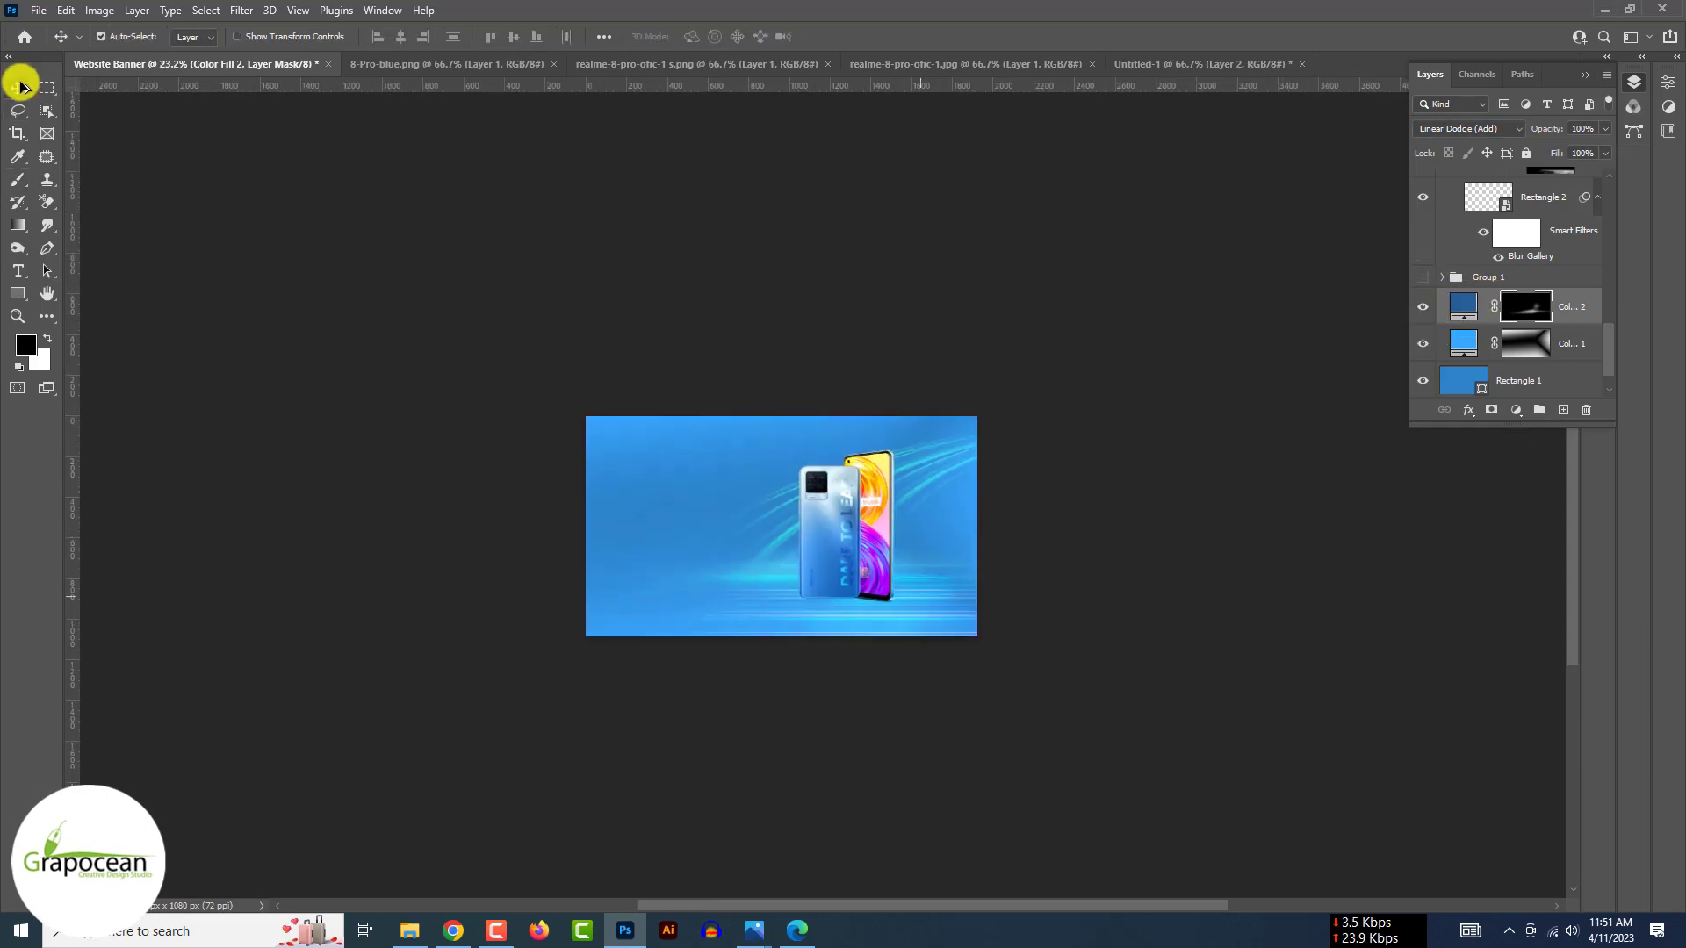
{"action": "scroll", "coordinate": [20, 87], "scroll_direction": "up", "scroll_amount": 2}
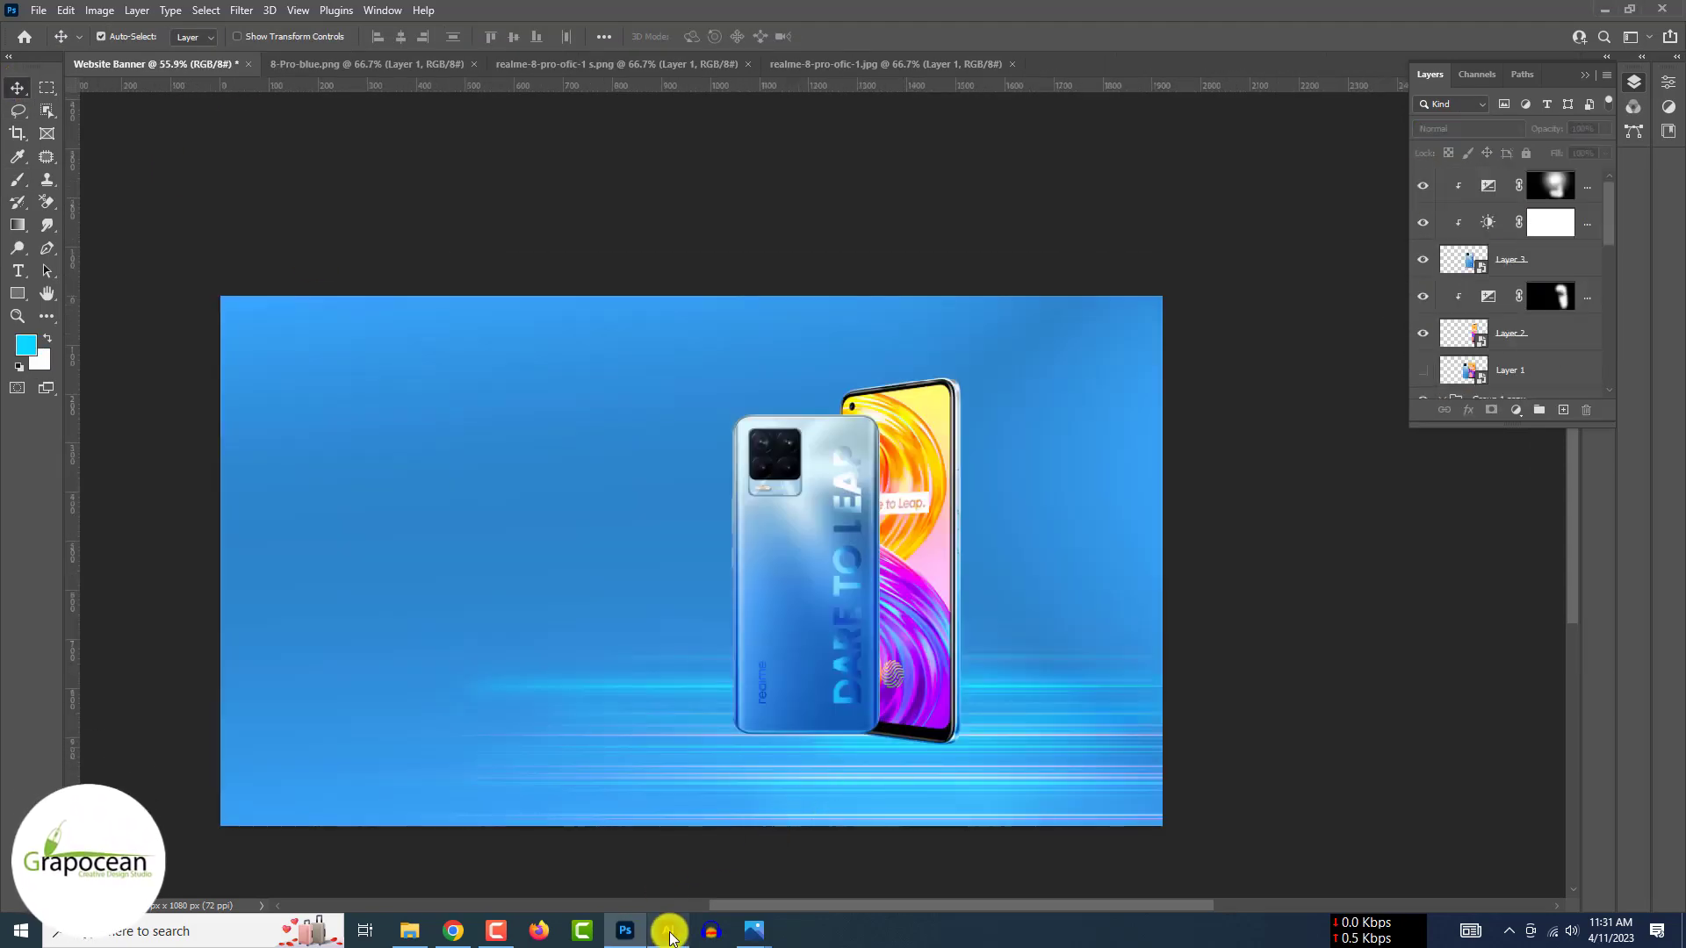
Switch to Illustrator and create a 746 x 1015 px RGB document.
{"action": "left_click", "coordinate": [669, 933]}
{"action": "left_click", "coordinate": [72, 367]}
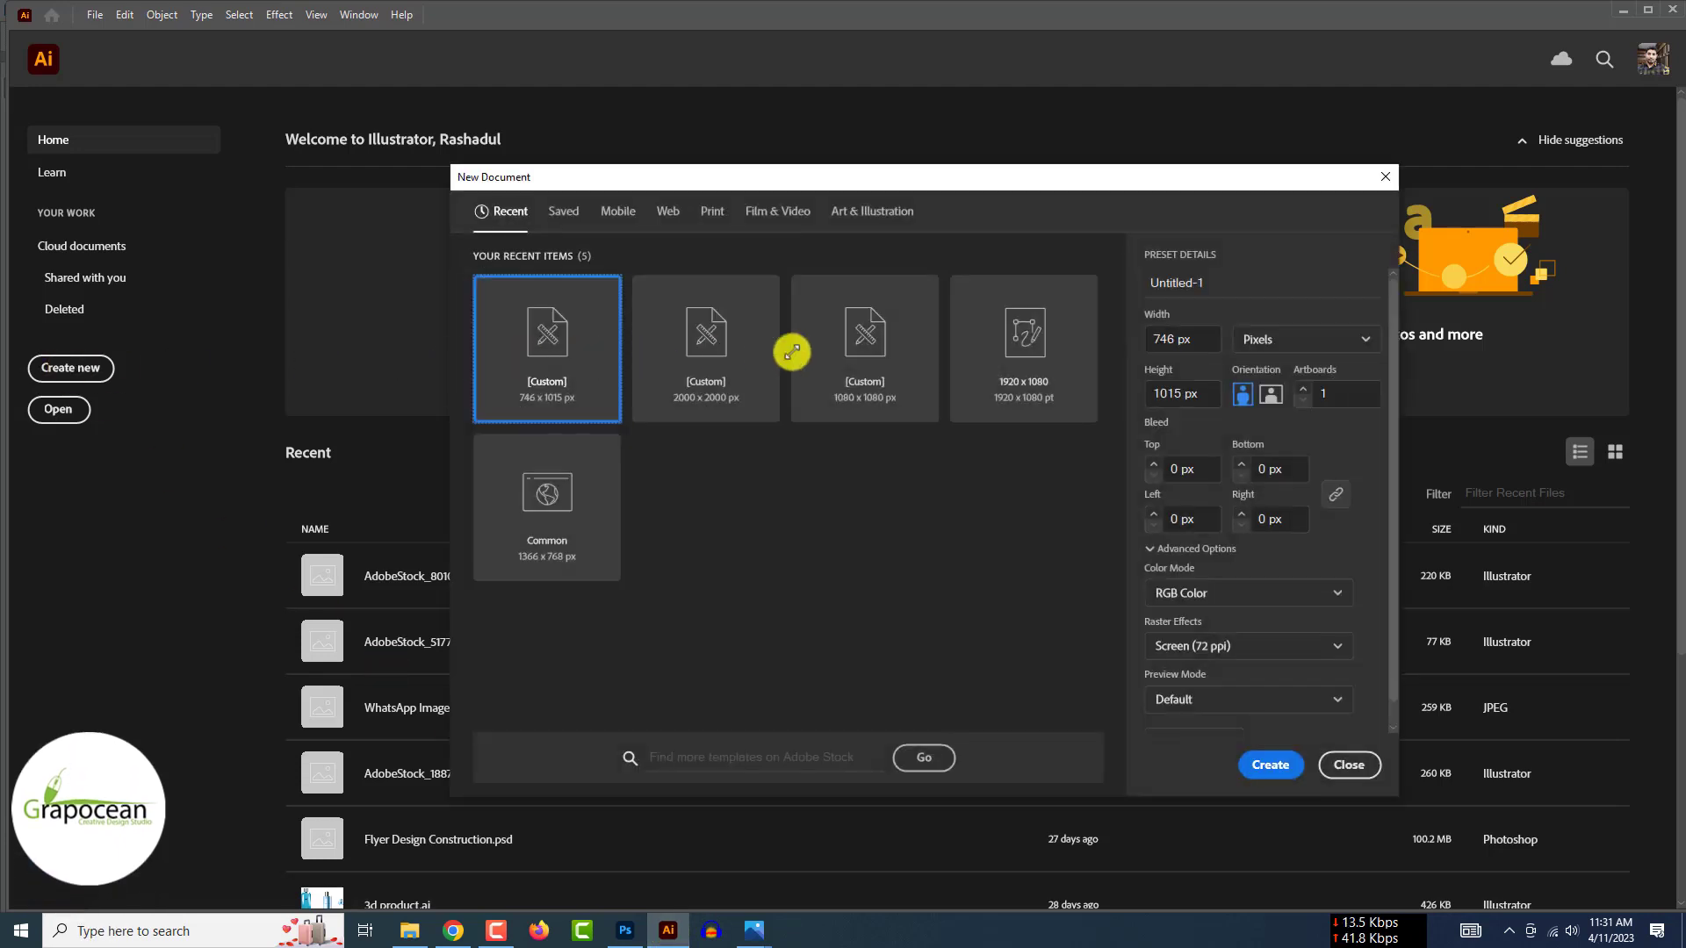
{"action": "left_click", "coordinate": [1198, 339]}
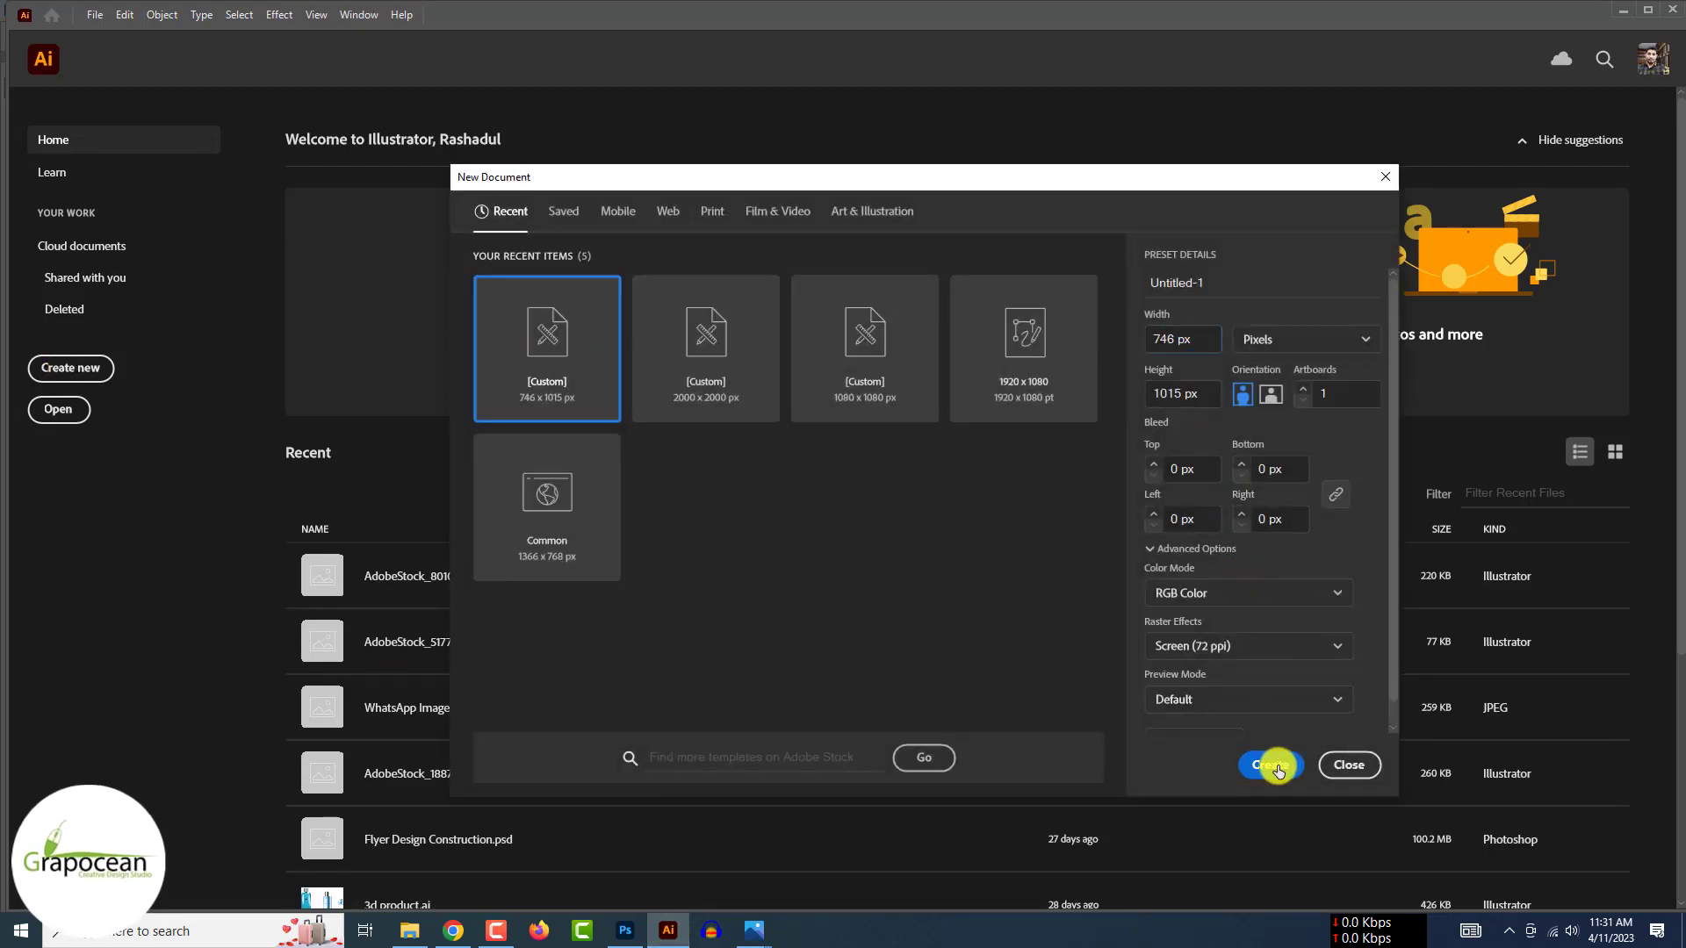
{"action": "left_click", "coordinate": [1273, 766]}
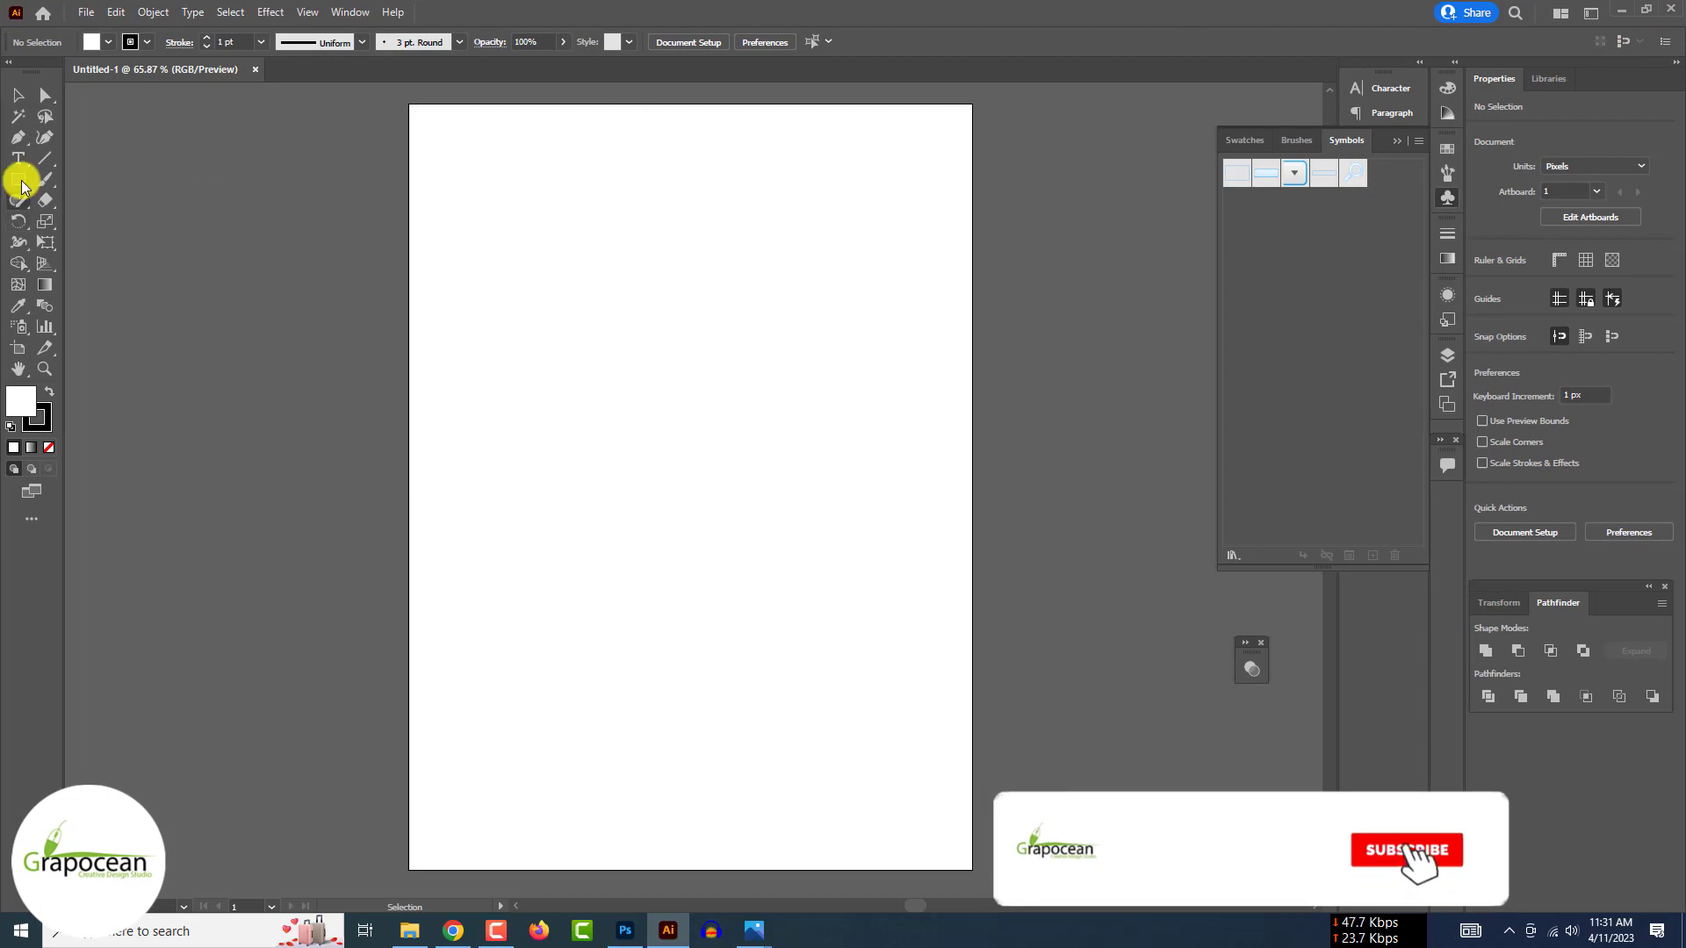
Draw a circle about 262 px in diameter with light grey fill and no stroke, and move it off the artboard's left side.
{"action": "left_click_drag", "start_coordinate": [21, 187], "coordinate": [79, 218]}
{"action": "left_click_drag", "start_coordinate": [538, 281], "coordinate": [738, 452]}
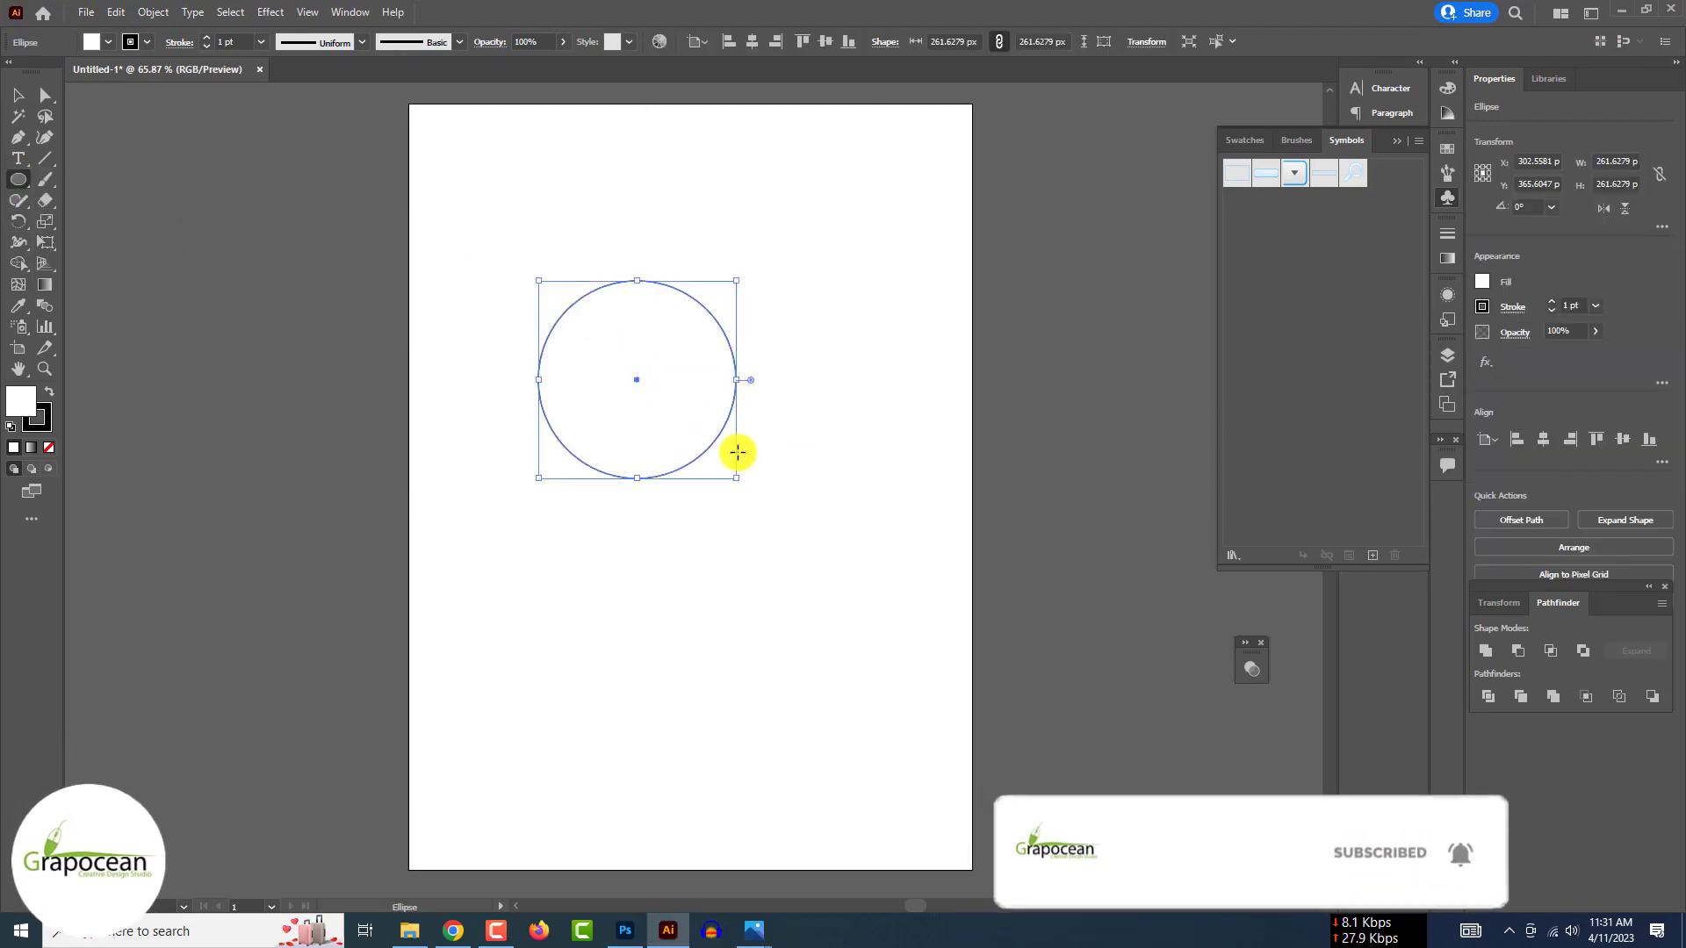
{"action": "left_click", "coordinate": [145, 43]}
{"action": "left_click", "coordinate": [12, 72]}
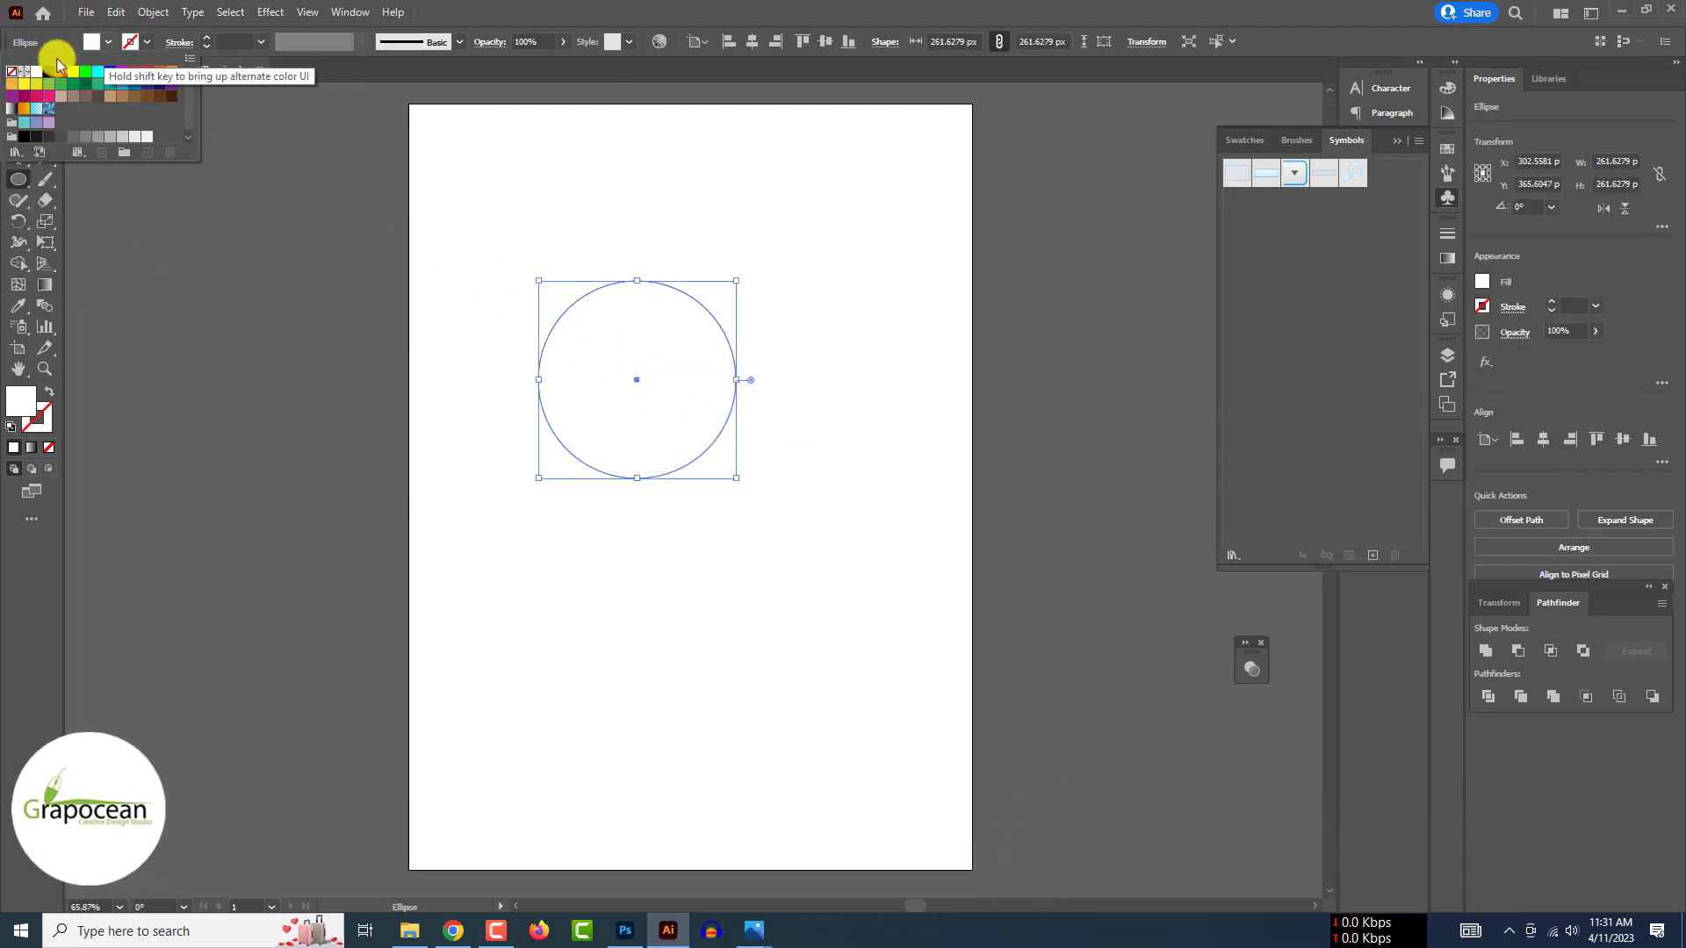
{"action": "left_click", "coordinate": [104, 45]}
{"action": "left_click", "coordinate": [150, 128]}
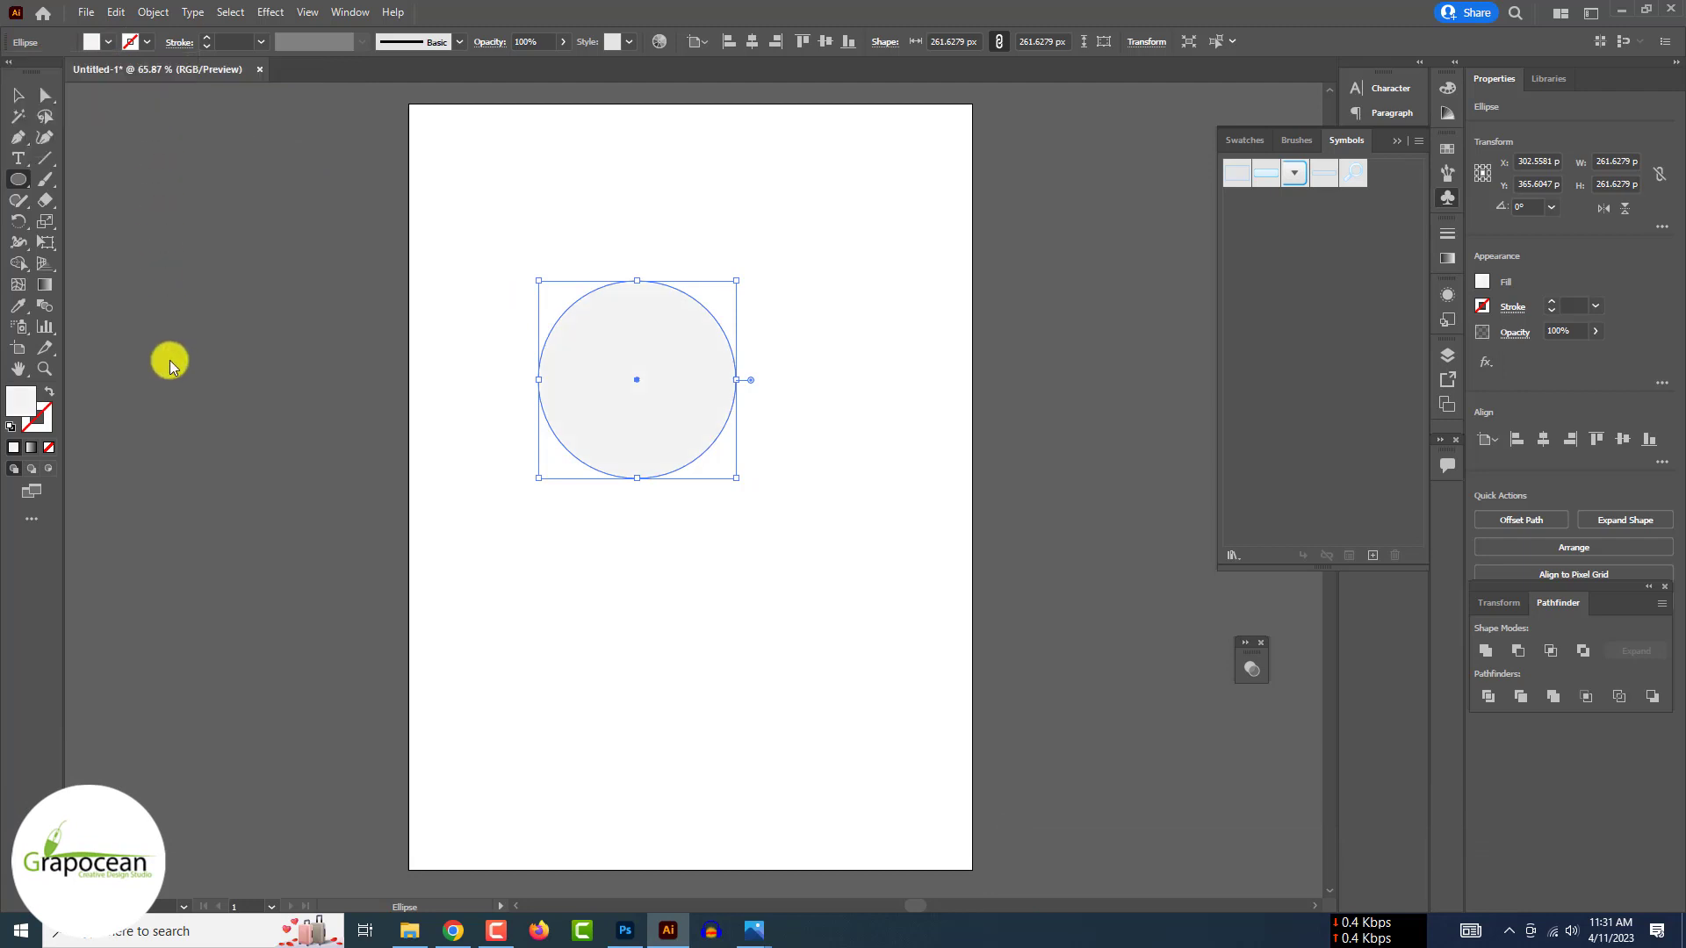
{"action": "key", "text": "v"}
{"action": "left_click_drag", "start_coordinate": [639, 474], "coordinate": [271, 416]}
Apply a 3D Extrude to the circle with the Off-Axis Bottom preset and set its X-axis rotation to 79°.
{"action": "left_click", "coordinate": [270, 11]}
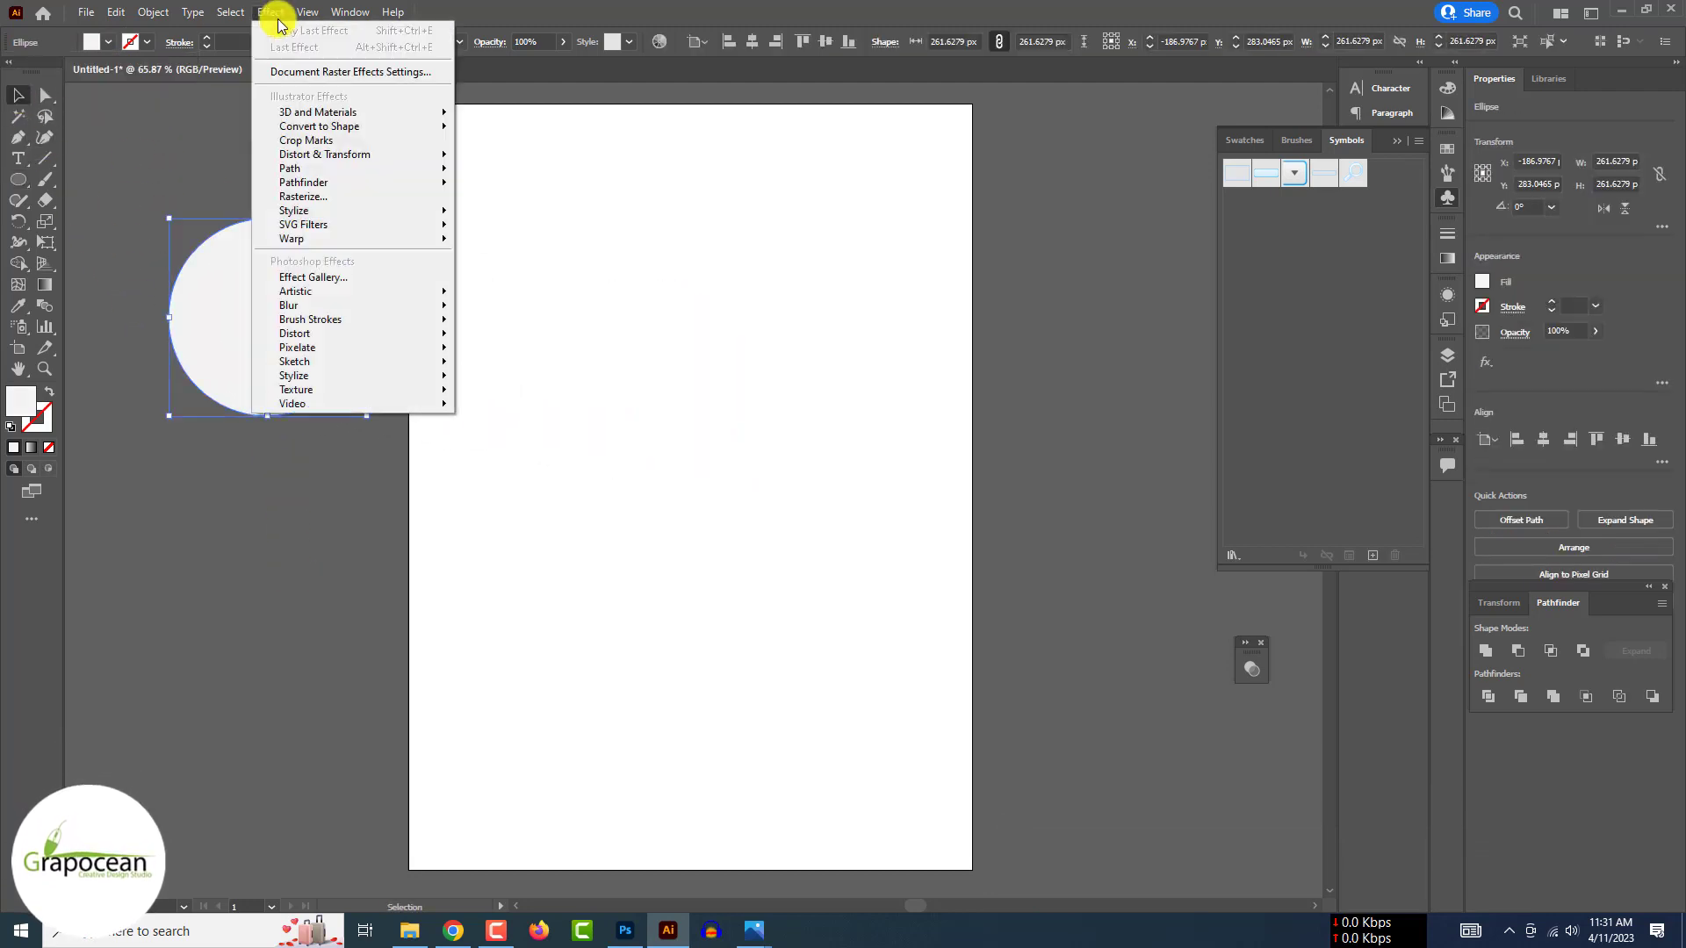
{"action": "left_click", "coordinate": [527, 114]}
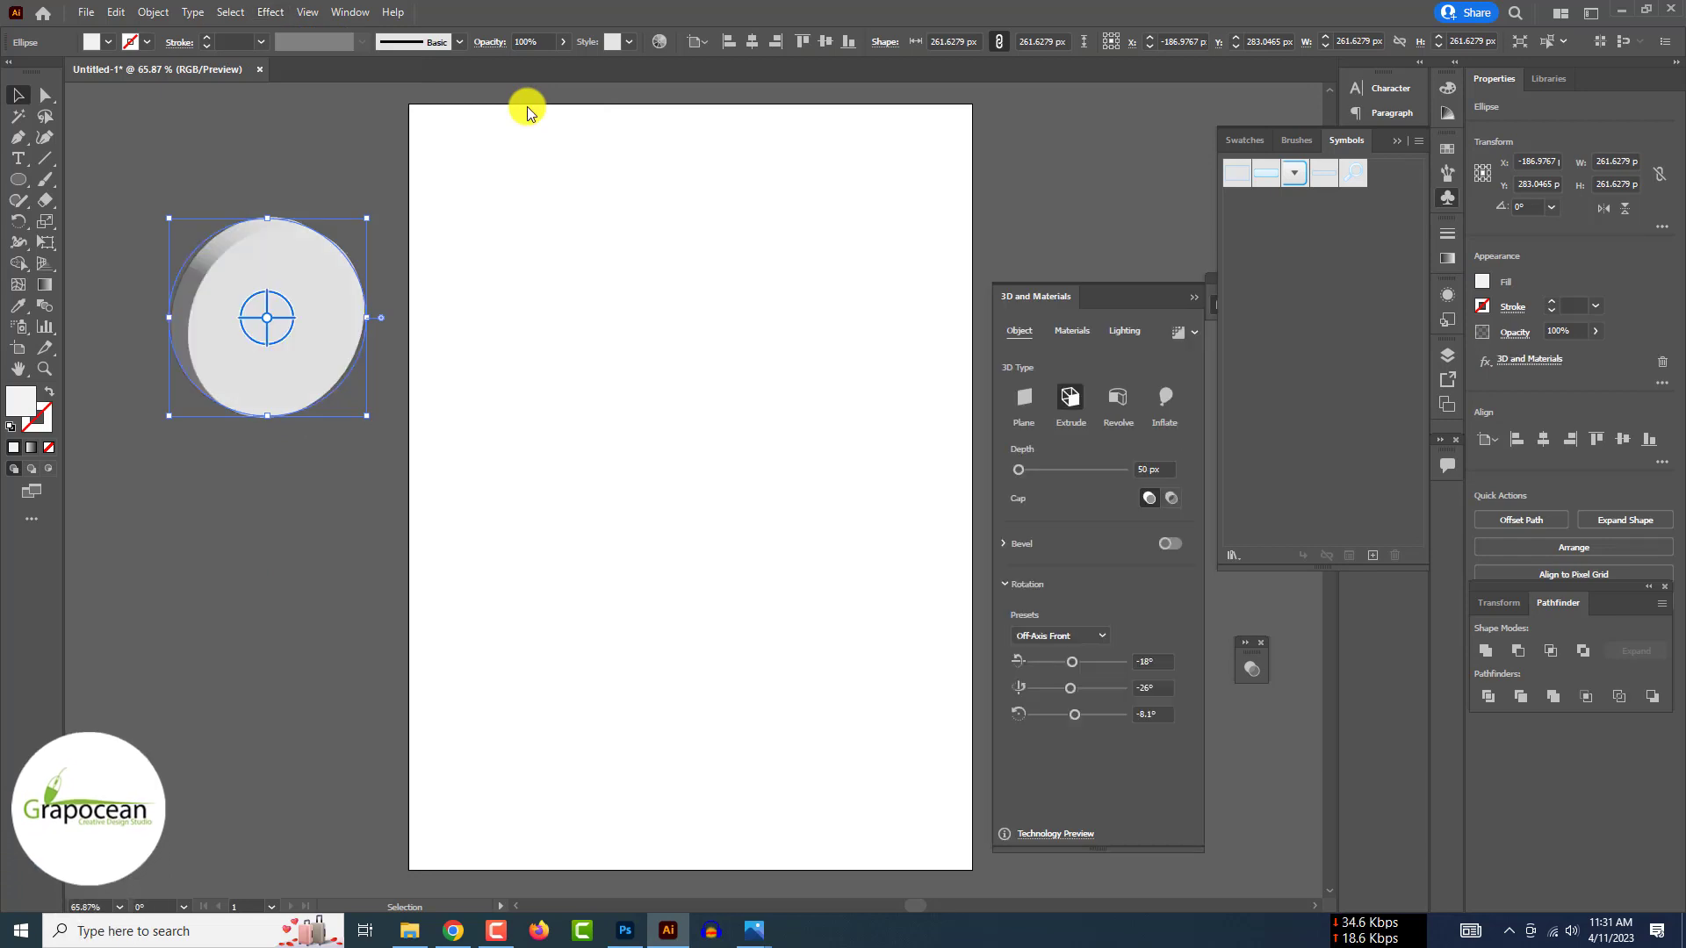
{"action": "left_click", "coordinate": [1069, 638]}
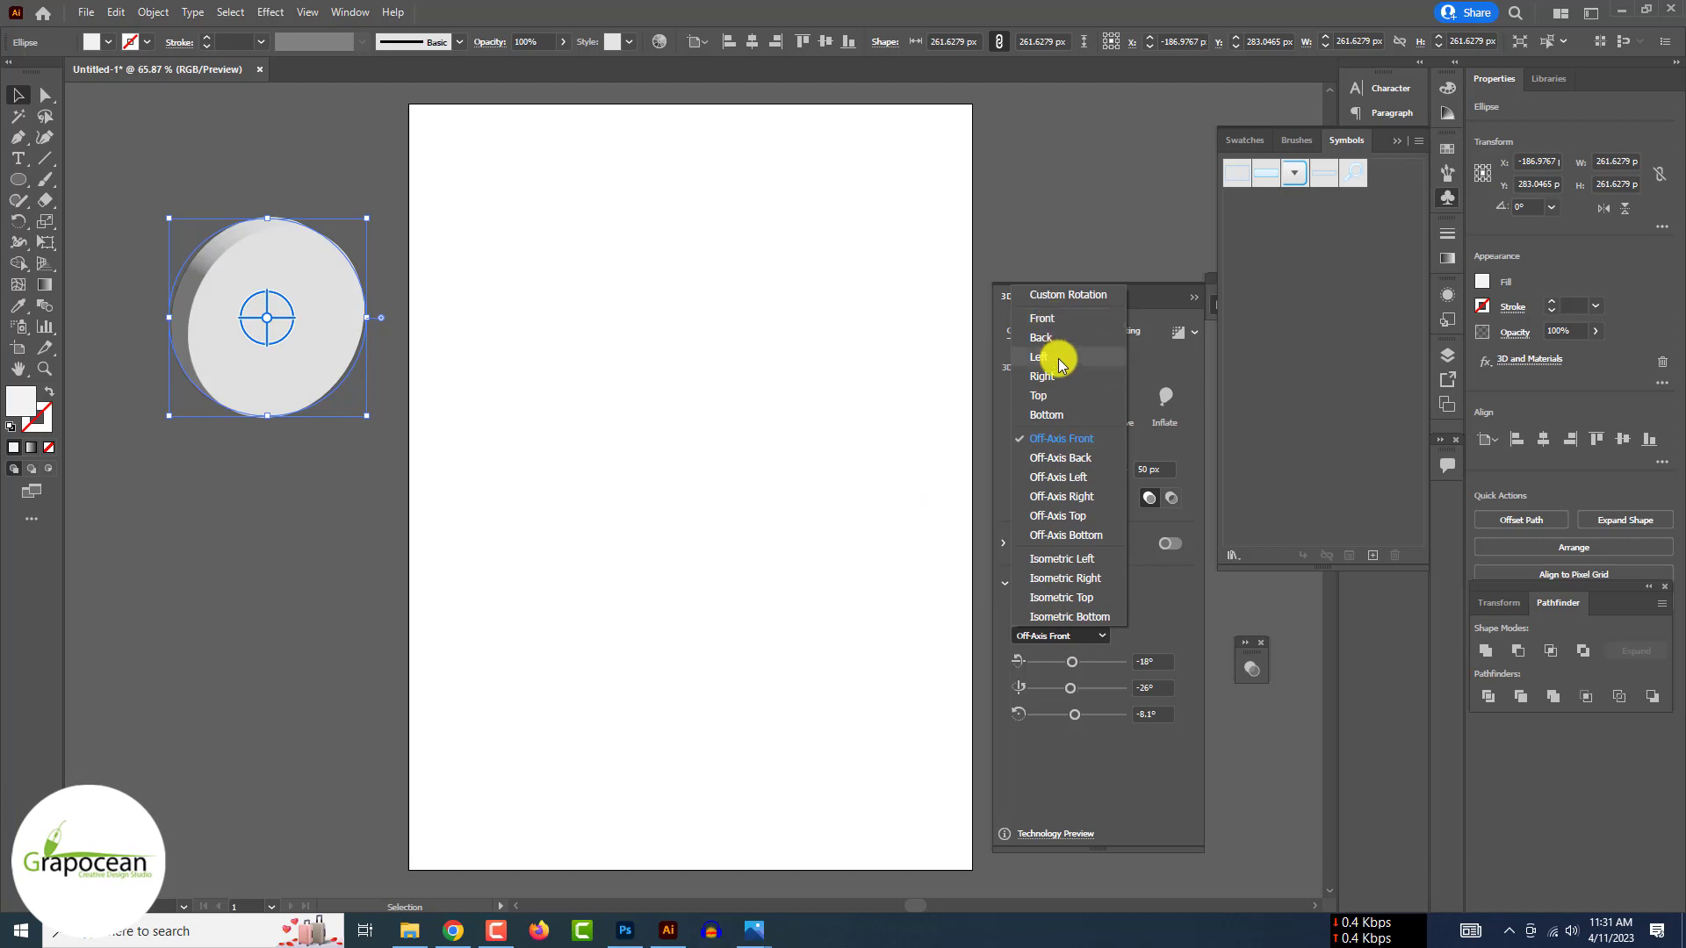
{"action": "left_click", "coordinate": [1063, 533]}
{"action": "left_click_drag", "start_coordinate": [1094, 662], "coordinate": [1096, 663]}
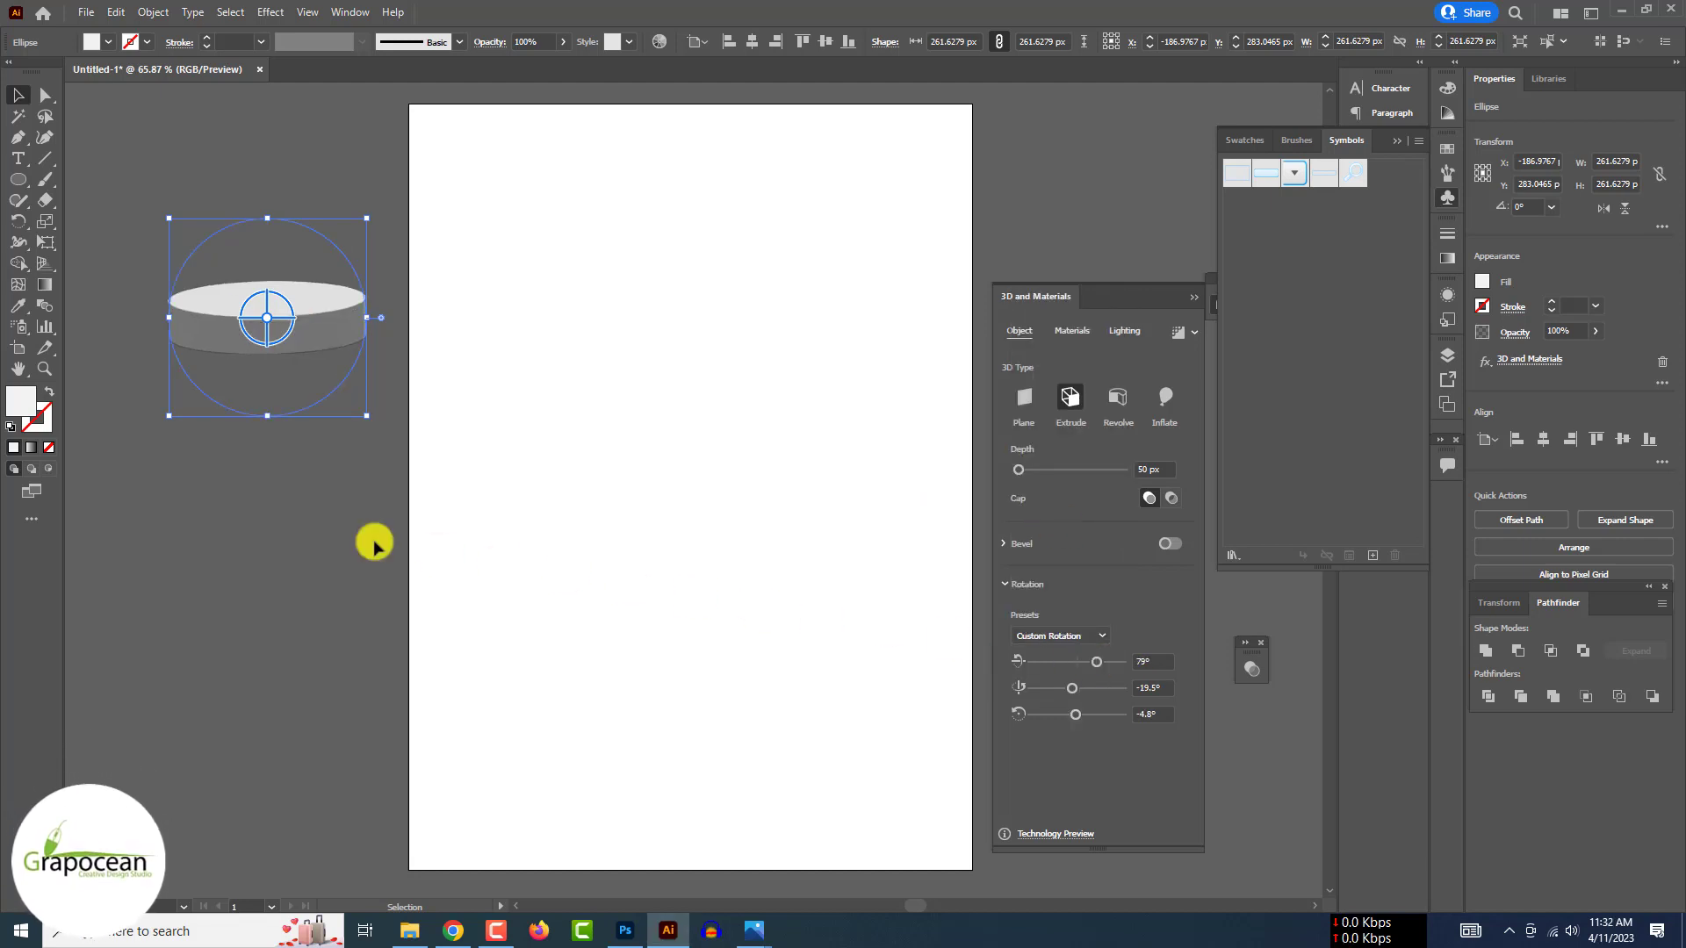
Increase the extrusion depth of the disc to make a taller cylinder.
{"action": "left_click", "coordinate": [277, 525]}
{"action": "left_click", "coordinate": [312, 325]}
{"action": "left_click_drag", "start_coordinate": [1021, 469], "coordinate": [1024, 477]}
Try the Heavy Golden Dawn Clean brick material and a glossy black rock material on the cylinder.
{"action": "left_click", "coordinate": [1071, 338]}
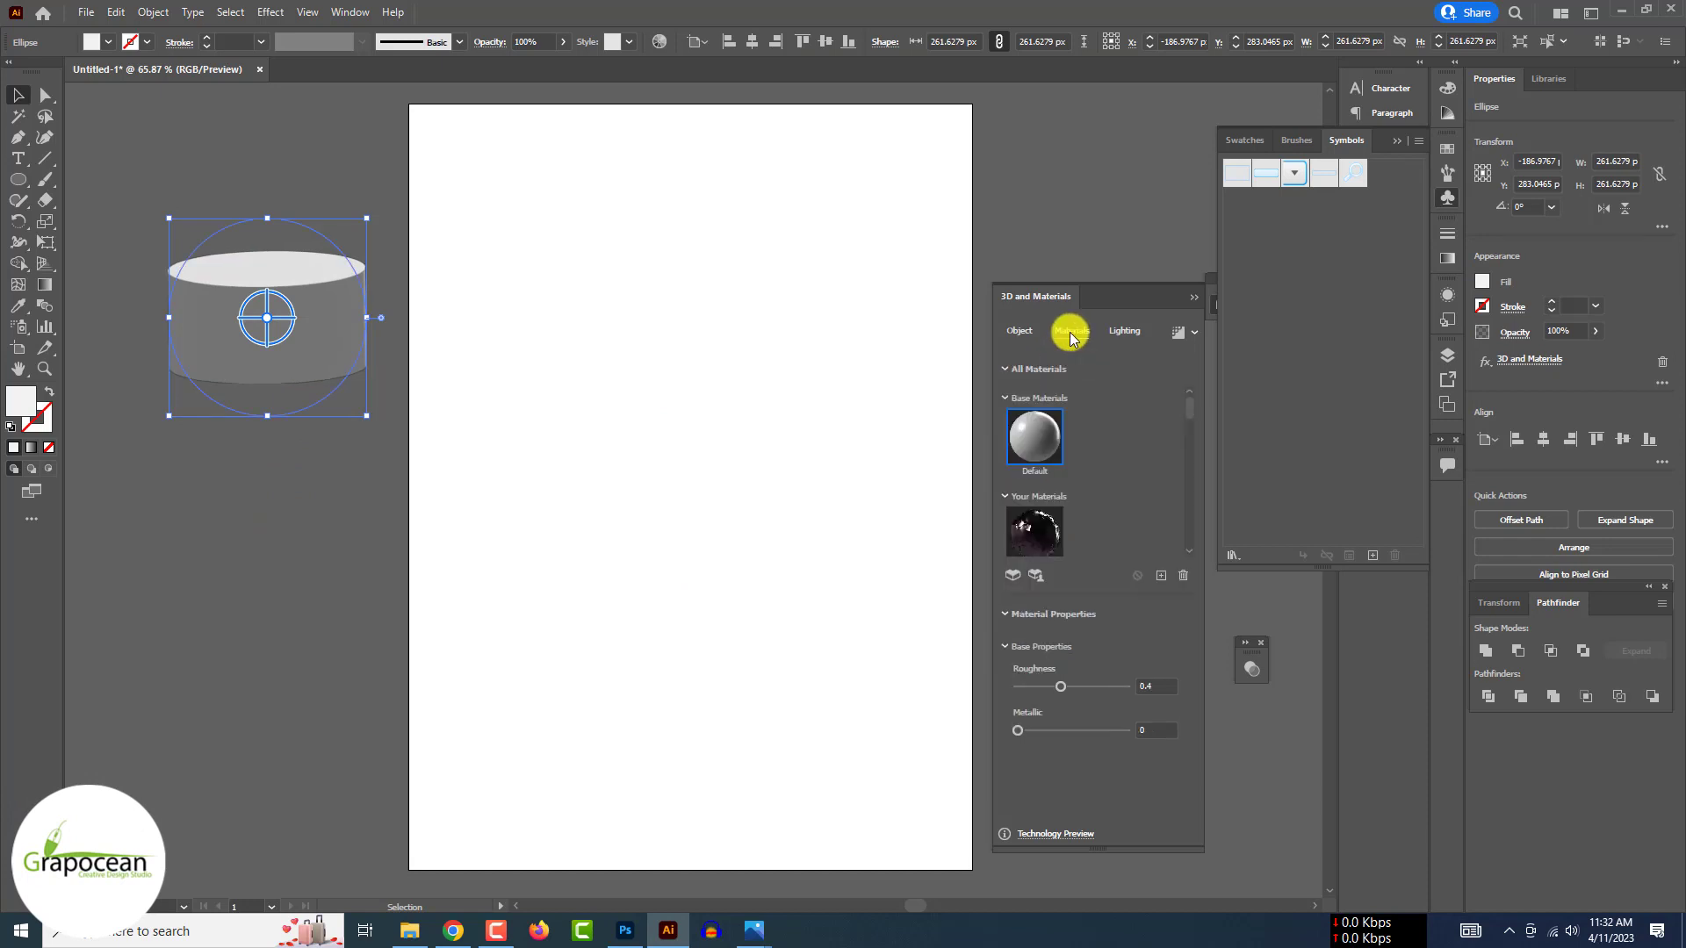
{"action": "scroll", "coordinate": [1096, 470], "scroll_direction": "down", "scroll_amount": 1}
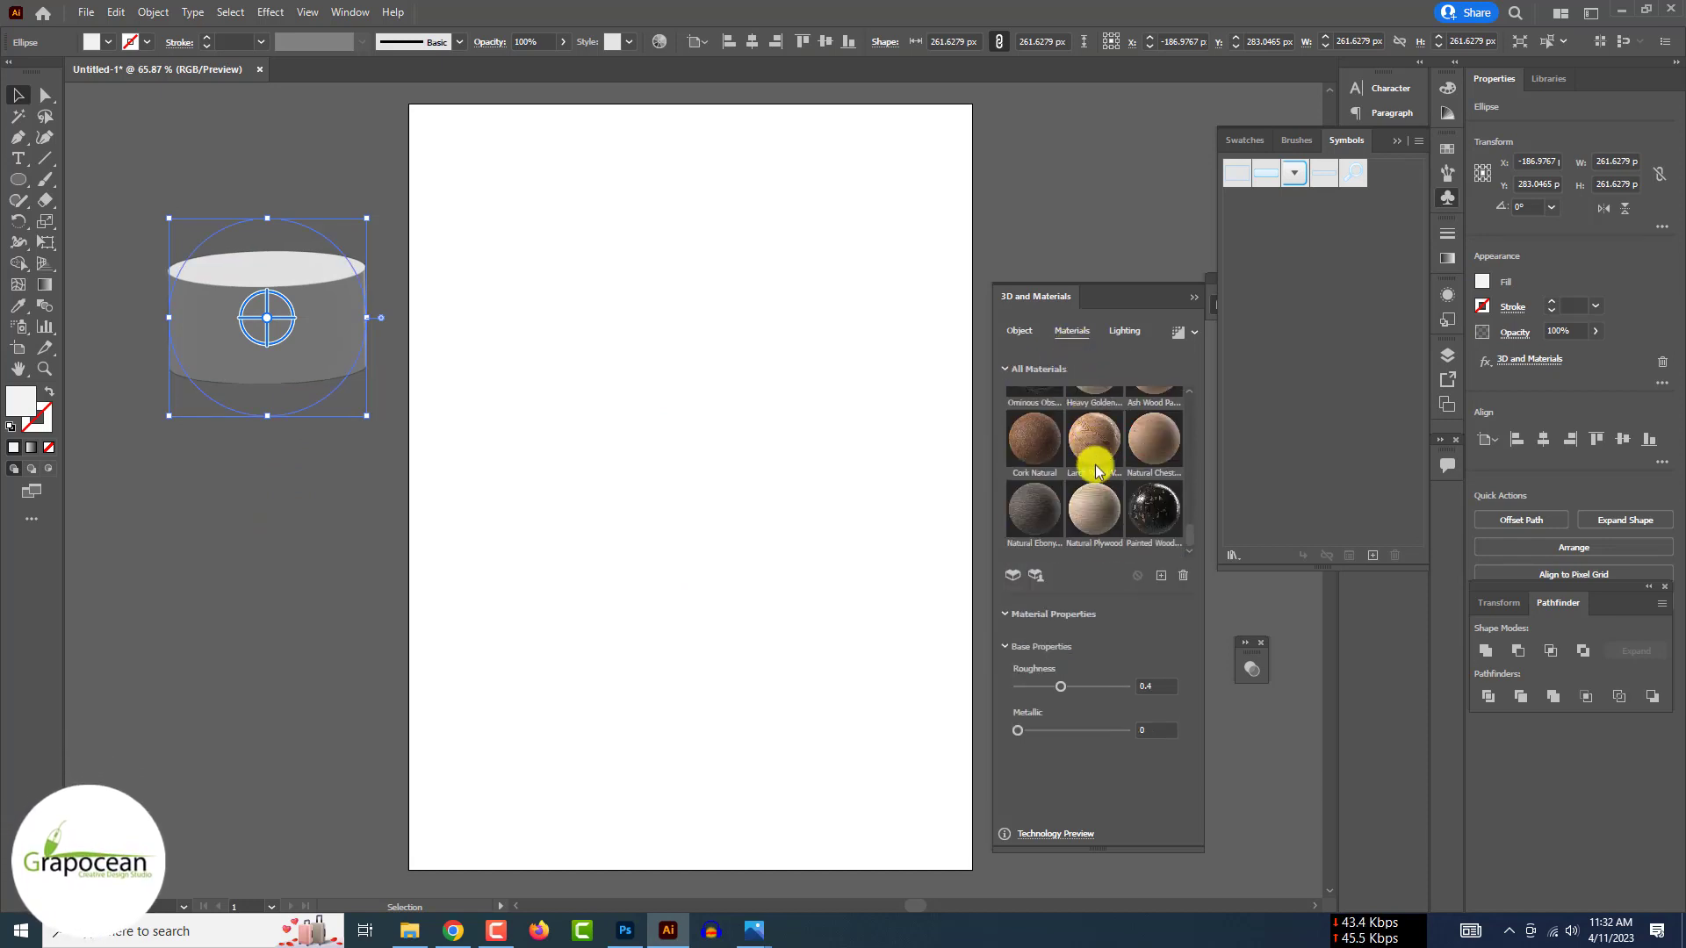
{"action": "scroll", "coordinate": [1100, 492], "scroll_direction": "up", "scroll_amount": 3}
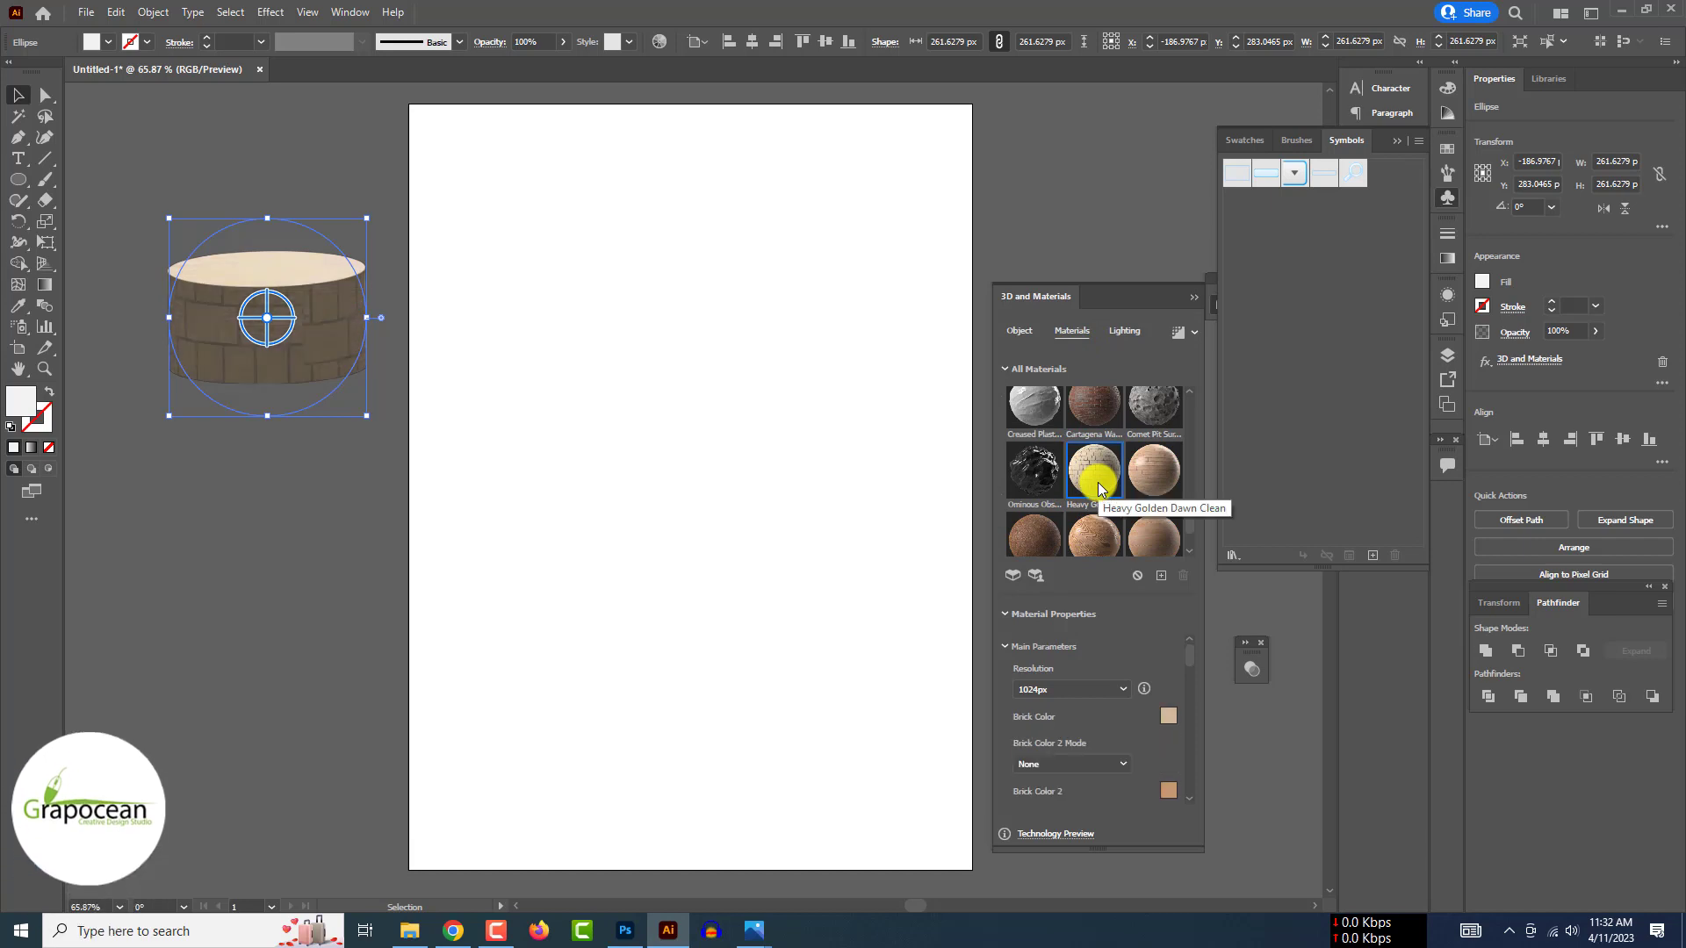
{"action": "scroll", "coordinate": [1053, 512], "scroll_direction": "up", "scroll_amount": 3}
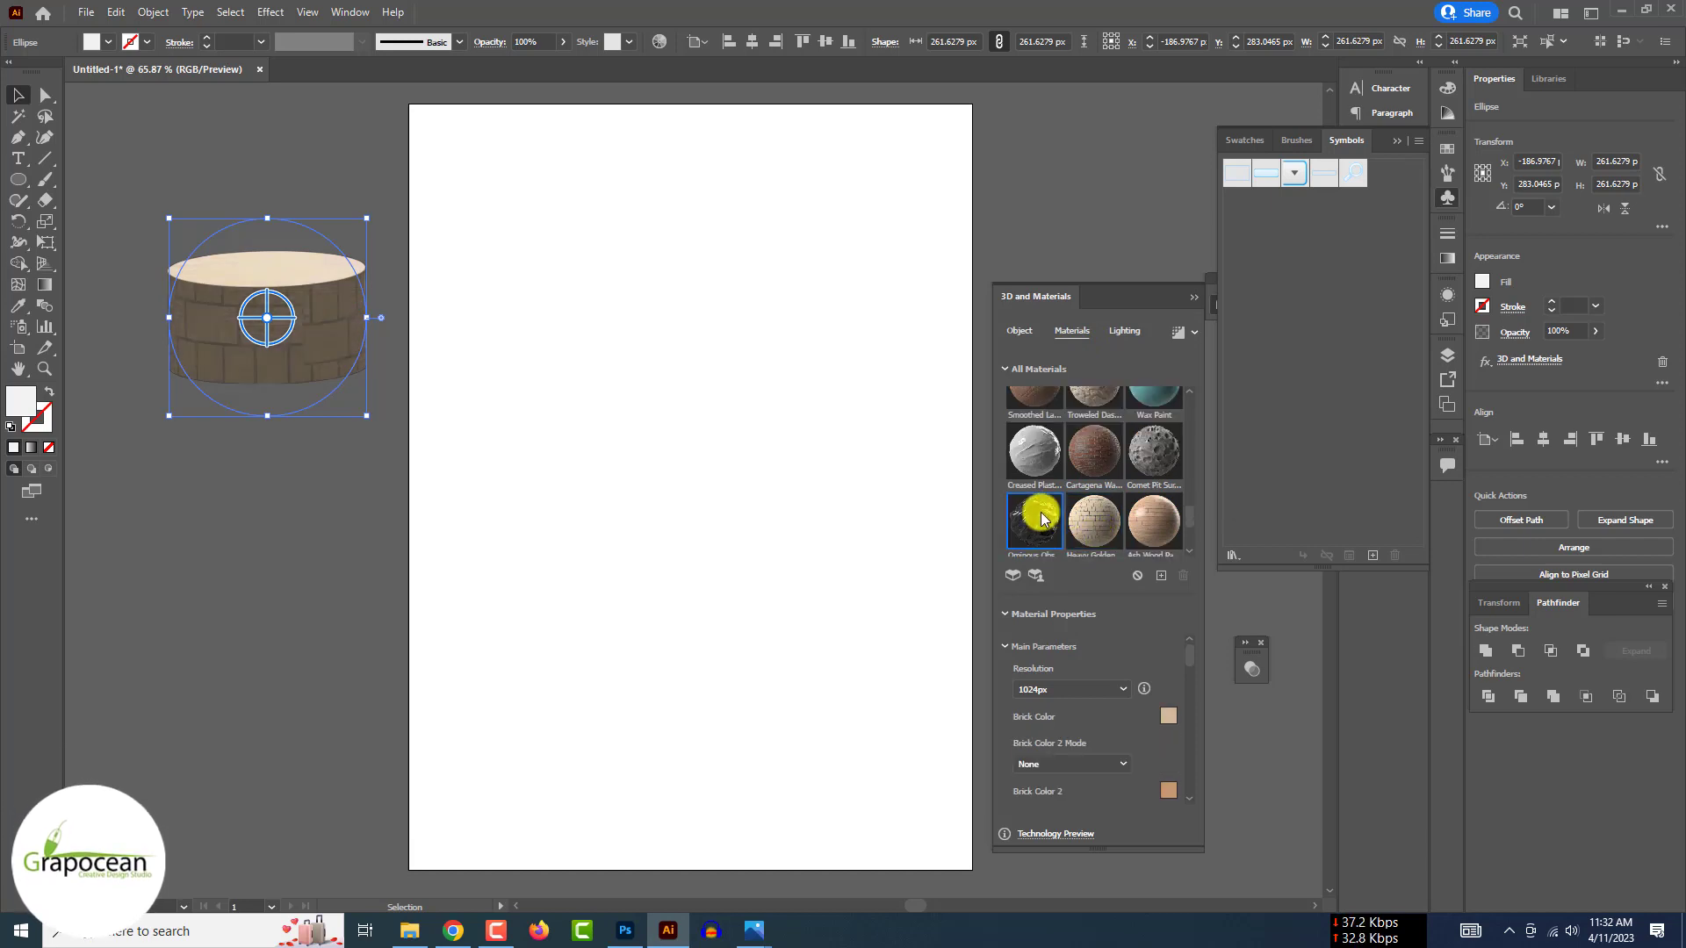
{"action": "scroll", "coordinate": [1045, 504], "scroll_direction": "up", "scroll_amount": 3}
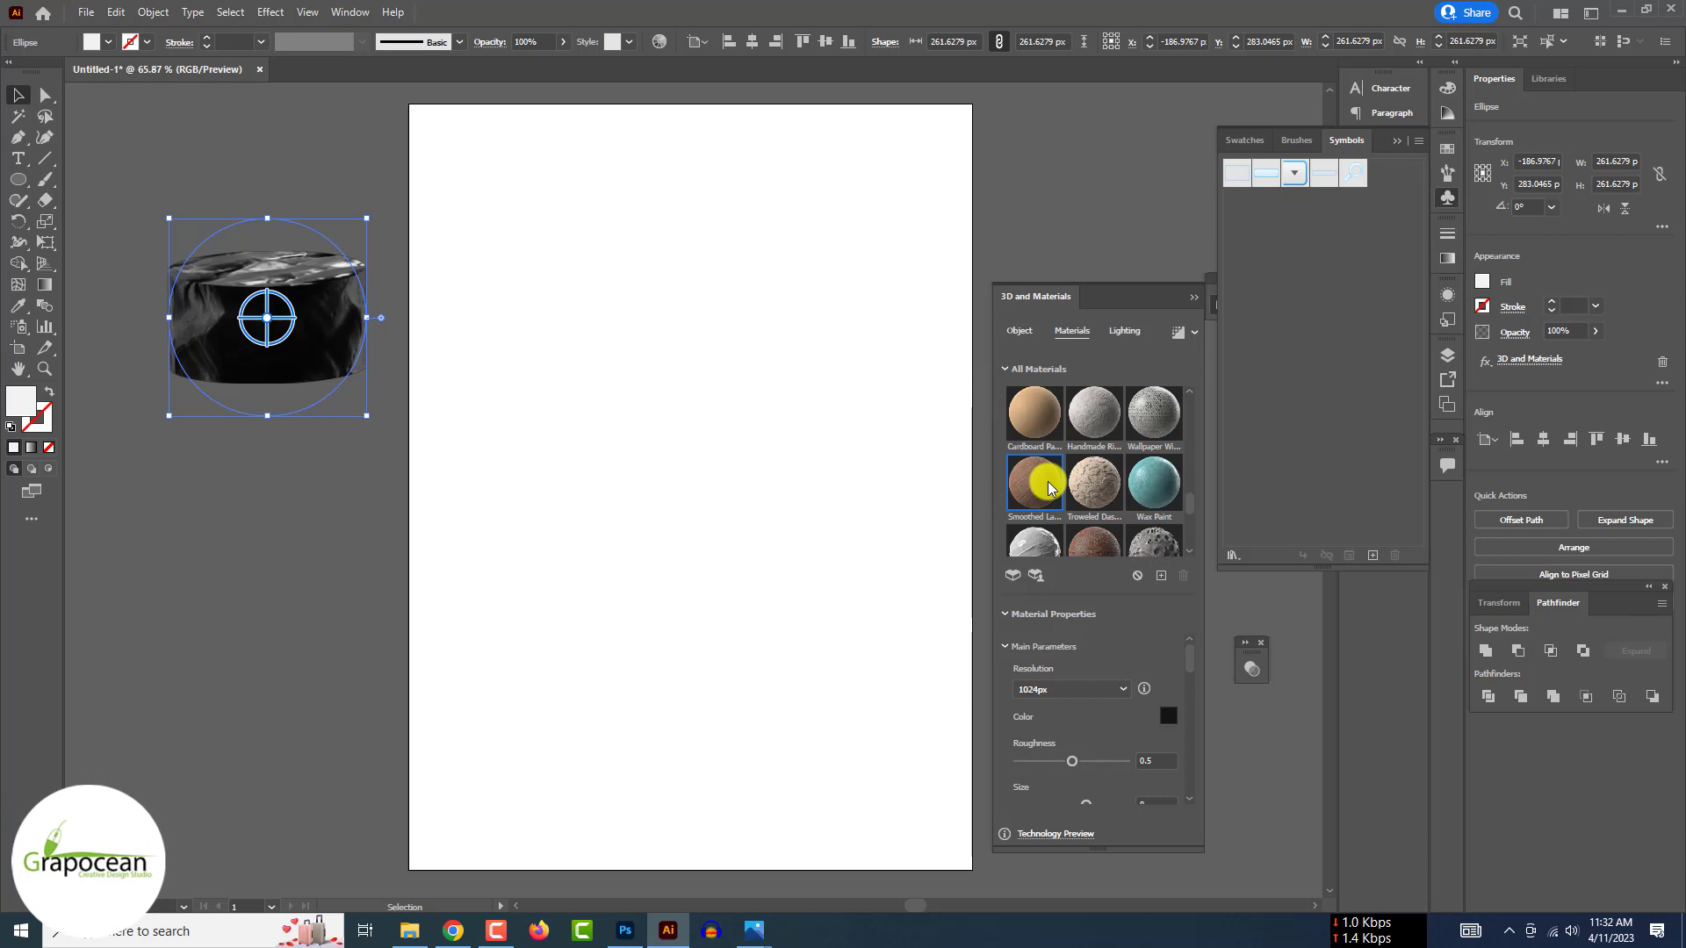
{"action": "scroll", "coordinate": [1072, 455], "scroll_direction": "up", "scroll_amount": 3}
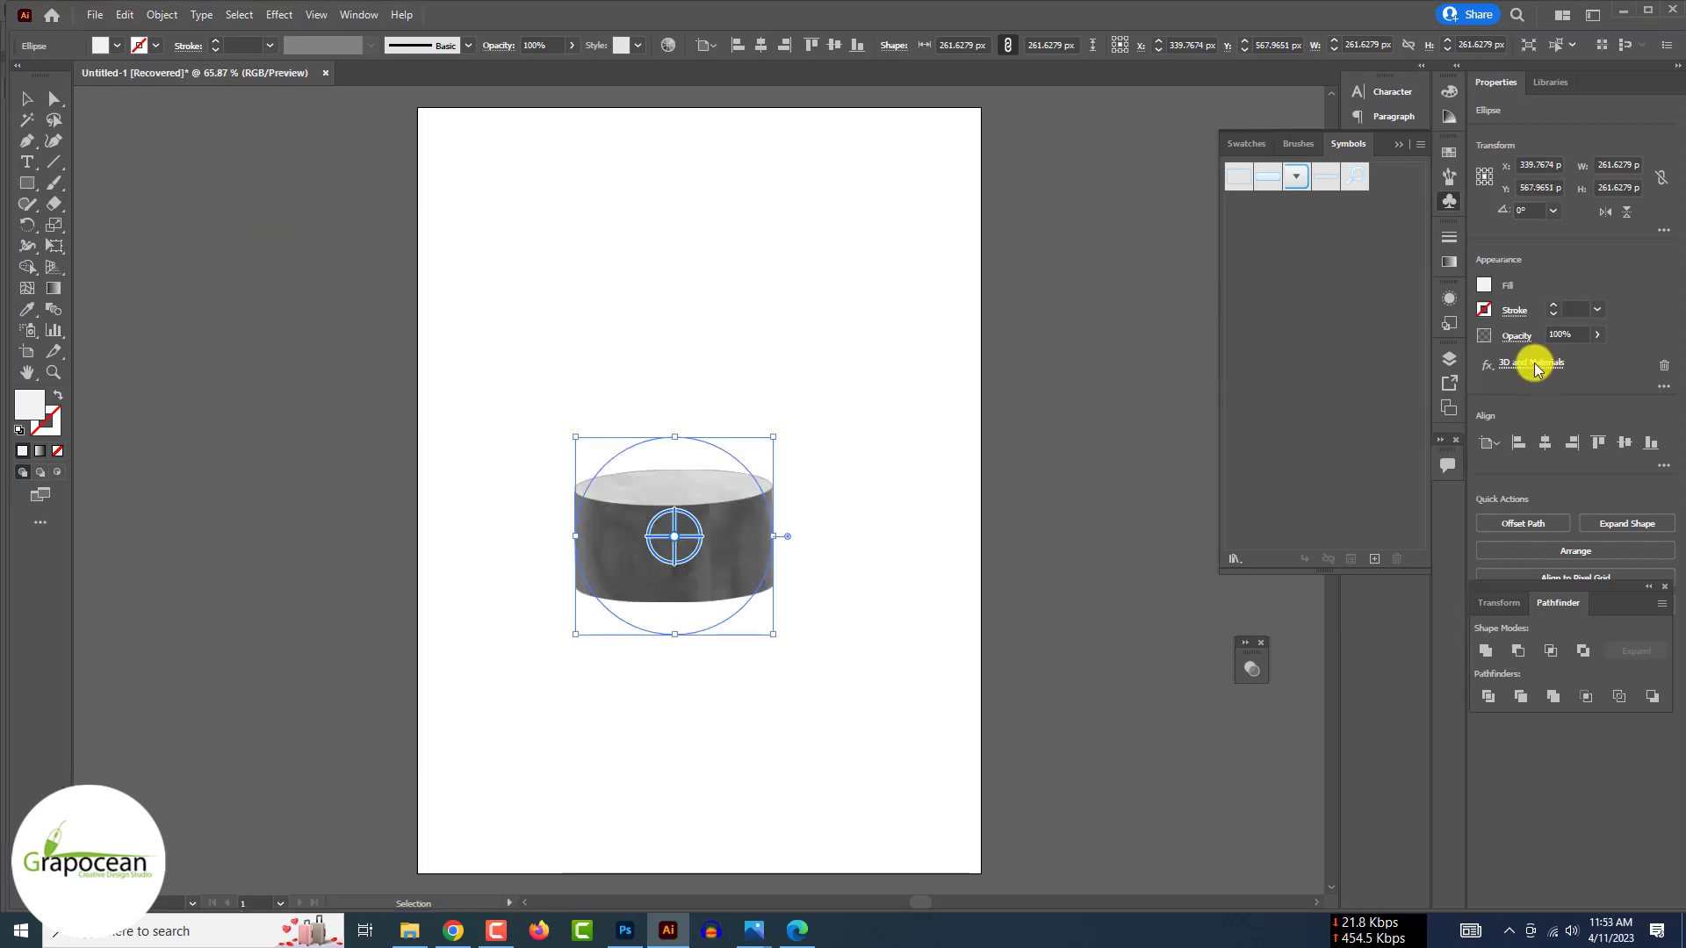
Set the cylinder's extrusion depth to 65 px, with light intensity at 145% and light height at about 8°.
{"action": "left_click", "coordinate": [1532, 363]}
{"action": "left_click_drag", "start_coordinate": [1016, 474], "coordinate": [1021, 472]}
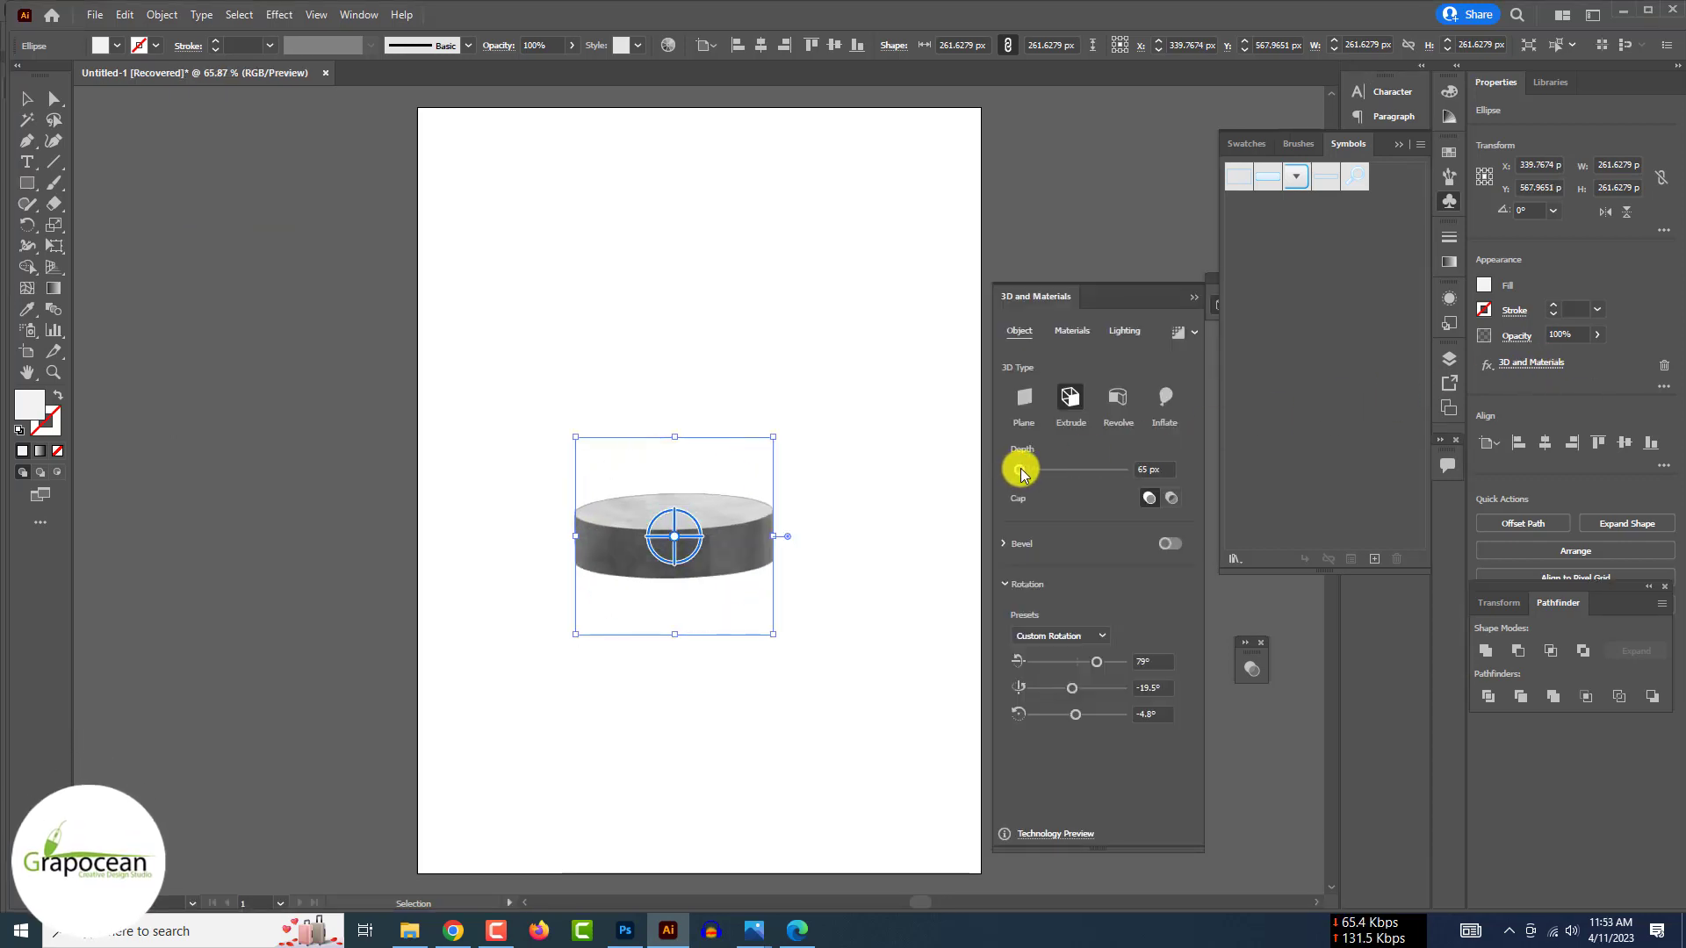
{"action": "left_click", "coordinate": [1073, 332]}
{"action": "left_click", "coordinate": [1124, 331]}
{"action": "left_click_drag", "start_coordinate": [1054, 498], "coordinate": [1094, 498]}
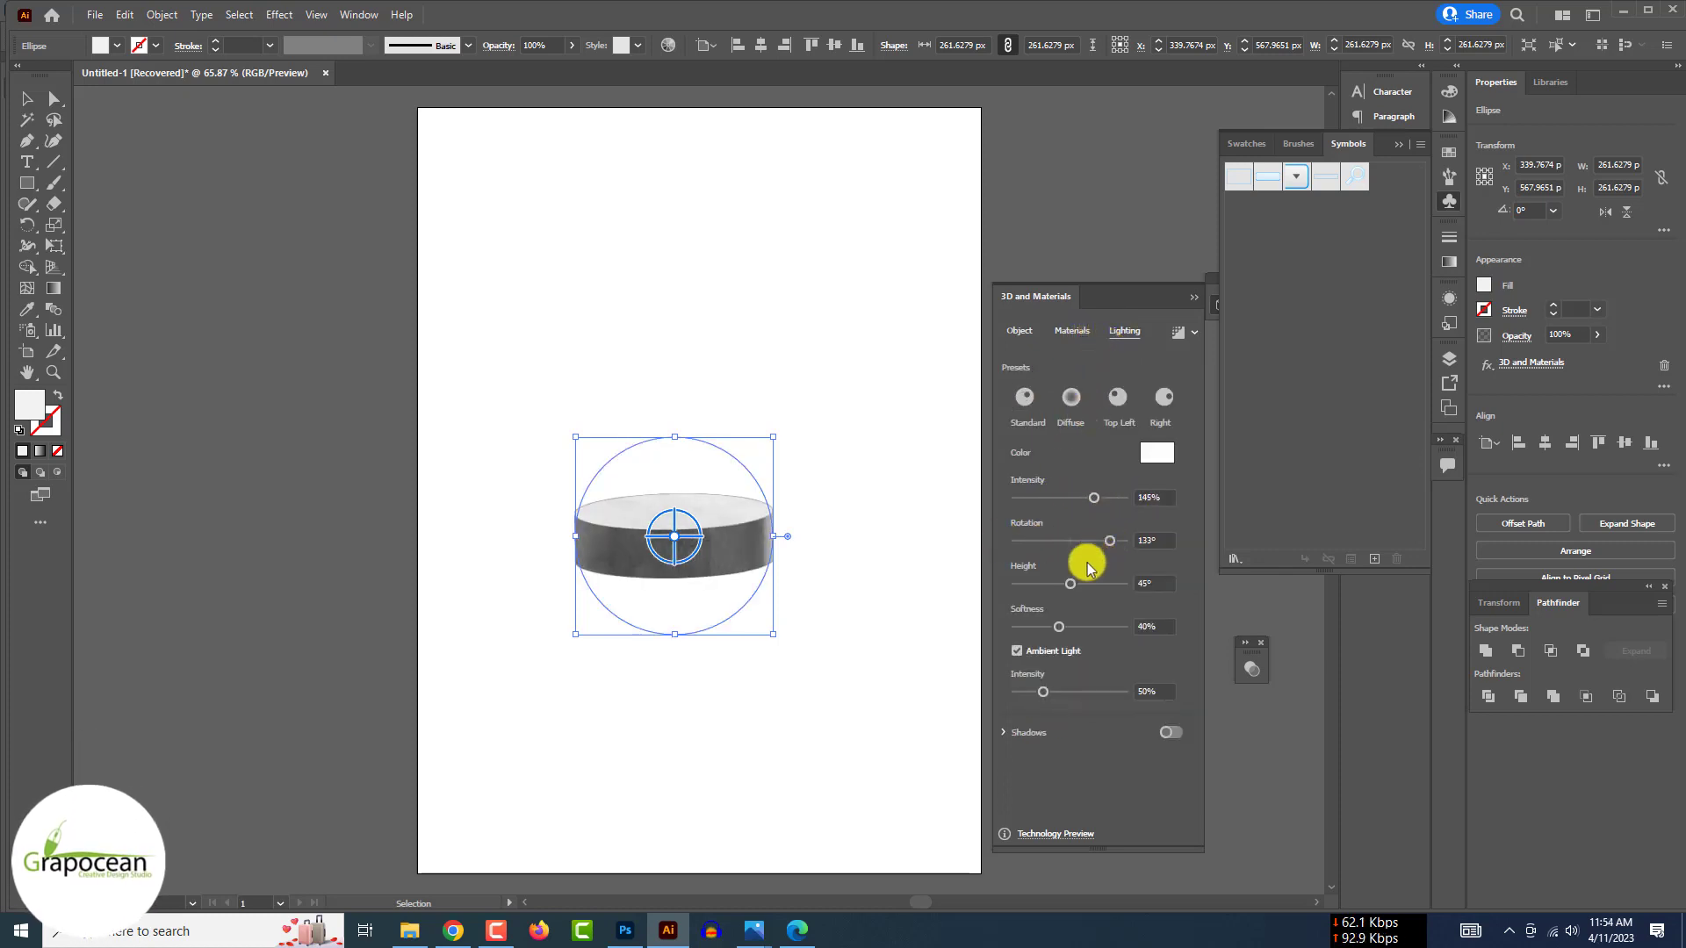
{"action": "left_click_drag", "start_coordinate": [1071, 584], "coordinate": [1017, 587]}
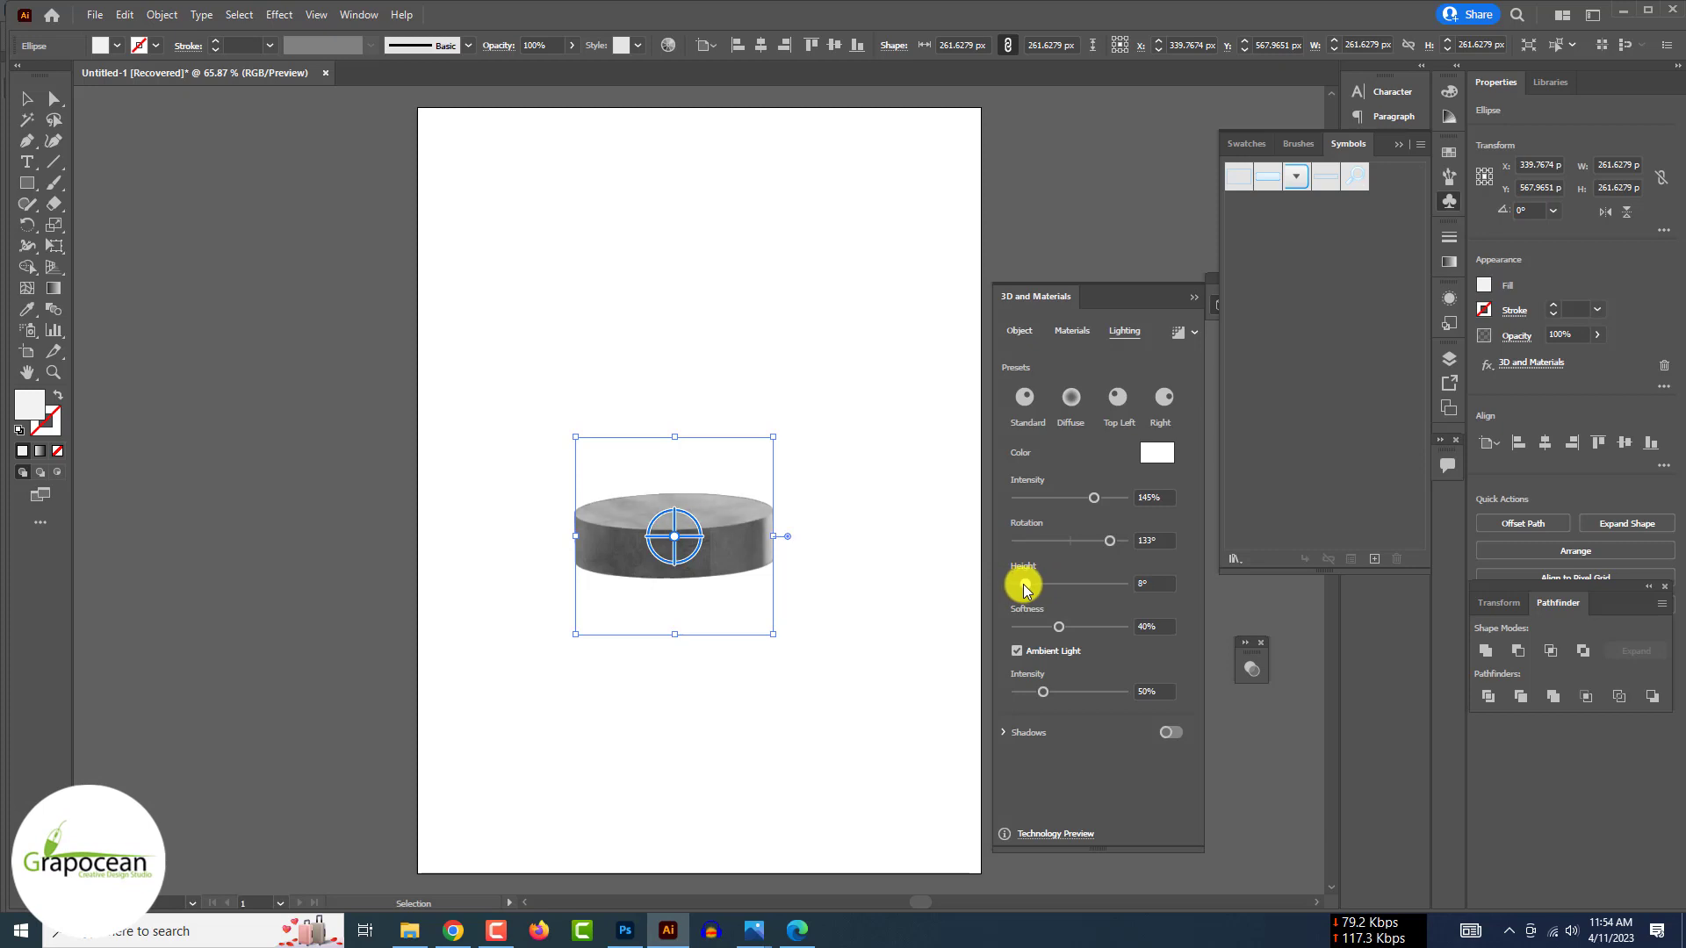
Apply the "black and white" material to the disc and move it to the lower part of the artboard.
{"action": "left_click", "coordinate": [1072, 331]}
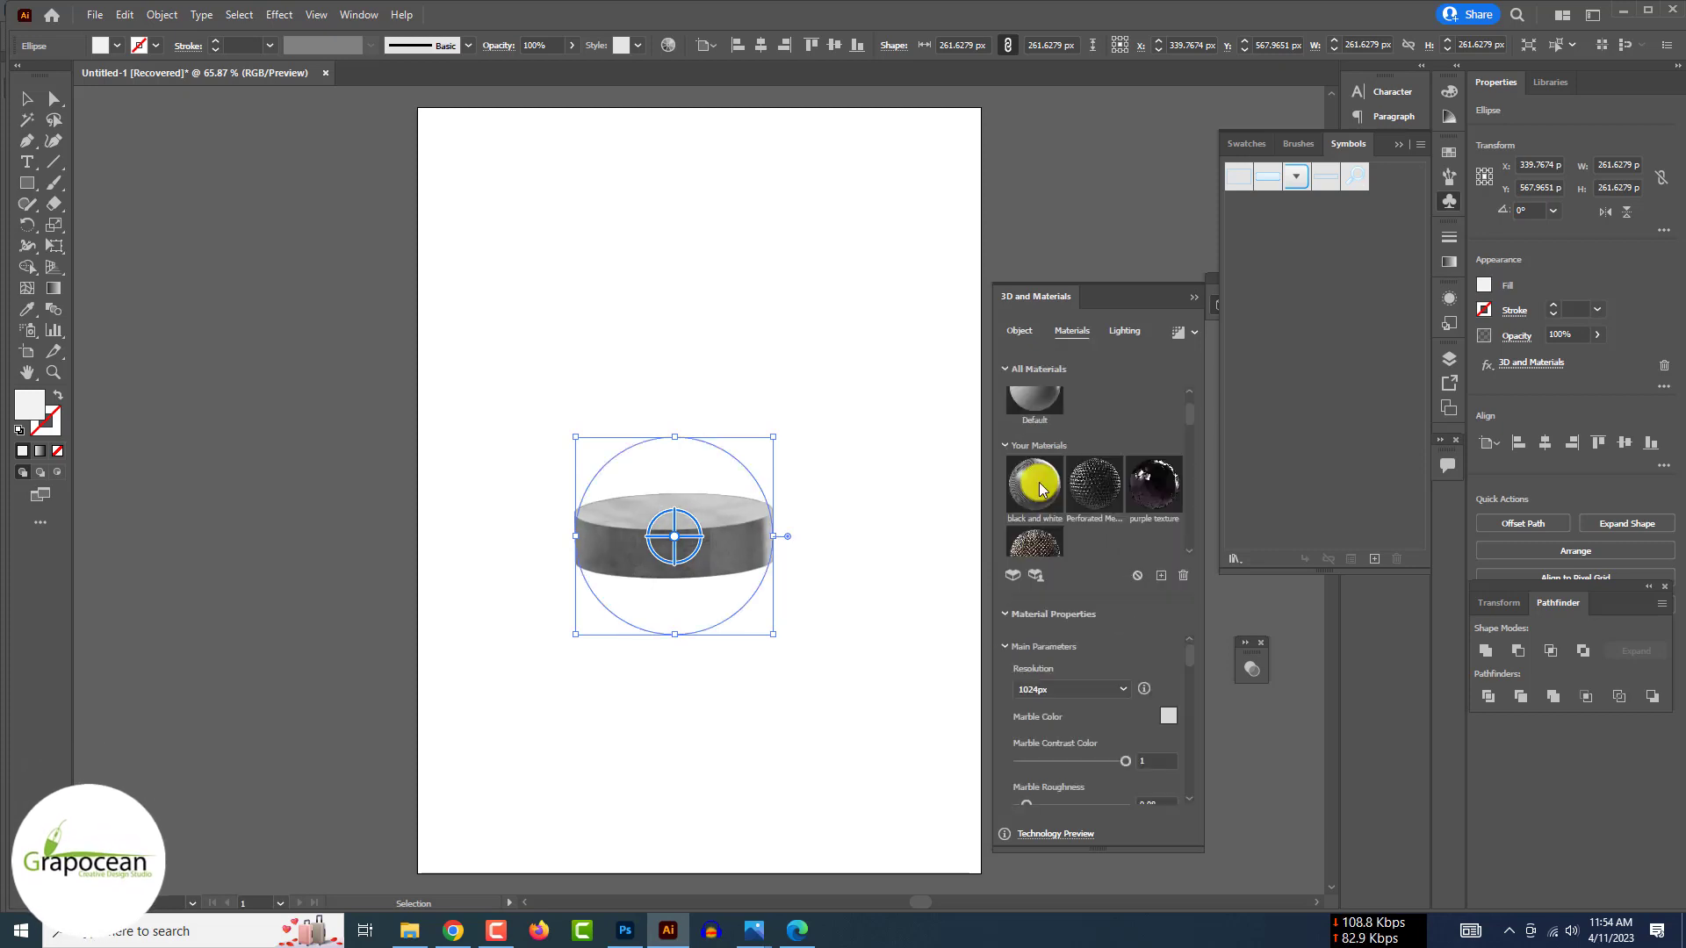
{"action": "left_click", "coordinate": [1039, 490]}
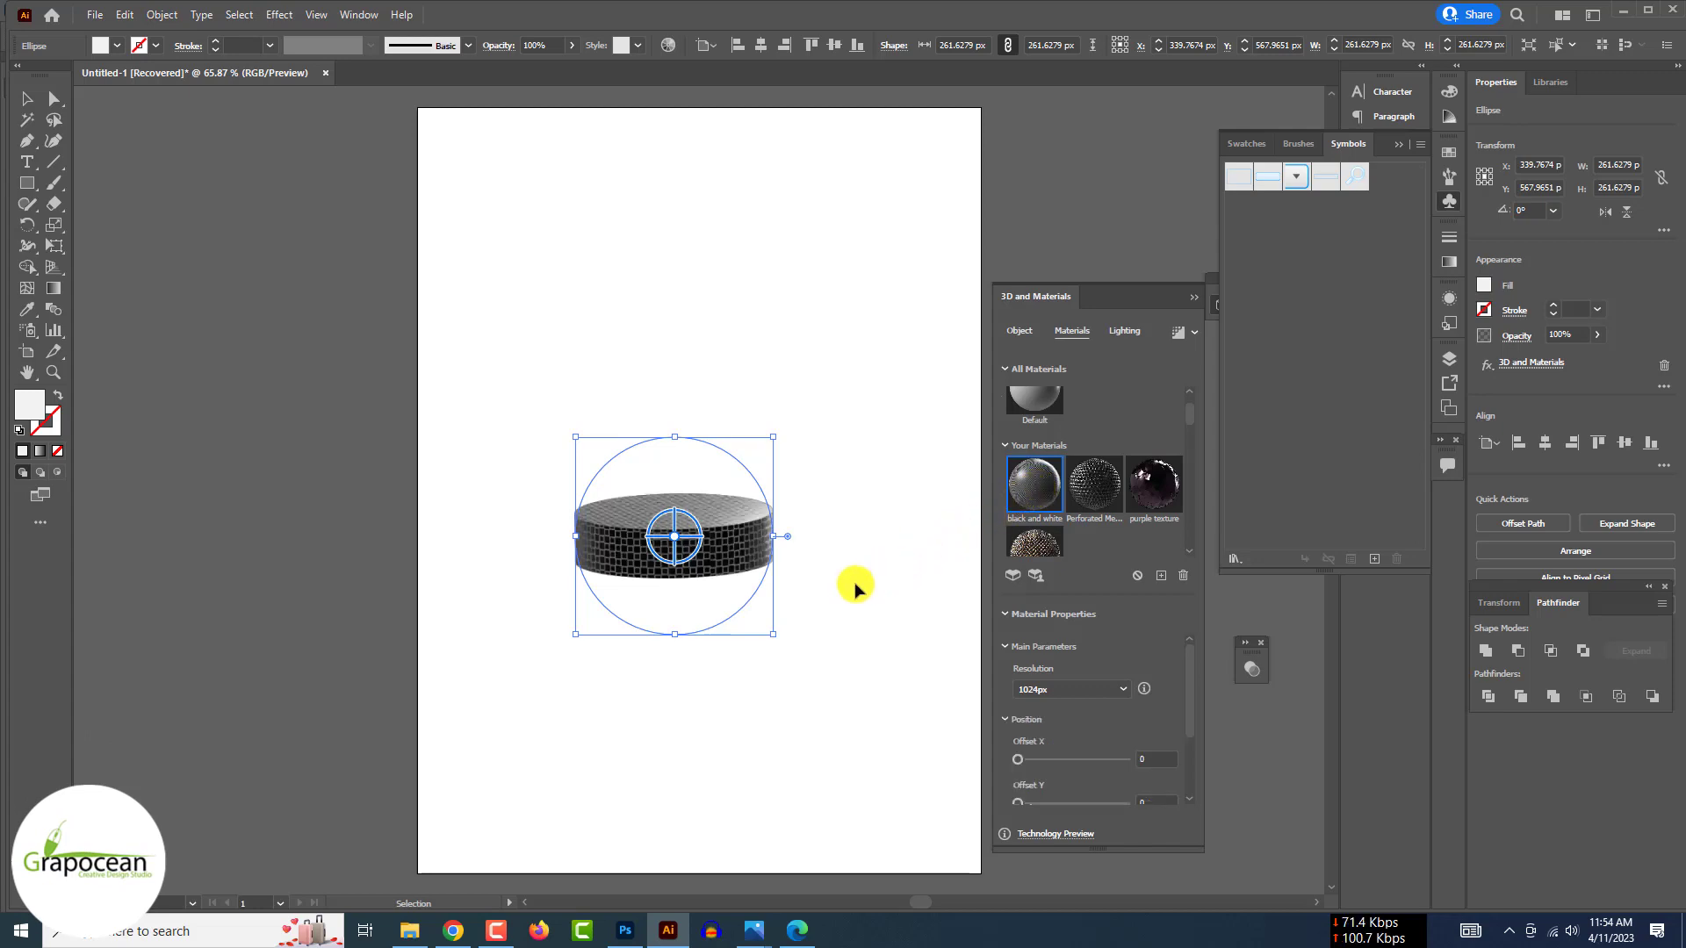
{"action": "left_click_drag", "start_coordinate": [729, 562], "coordinate": [632, 571]}
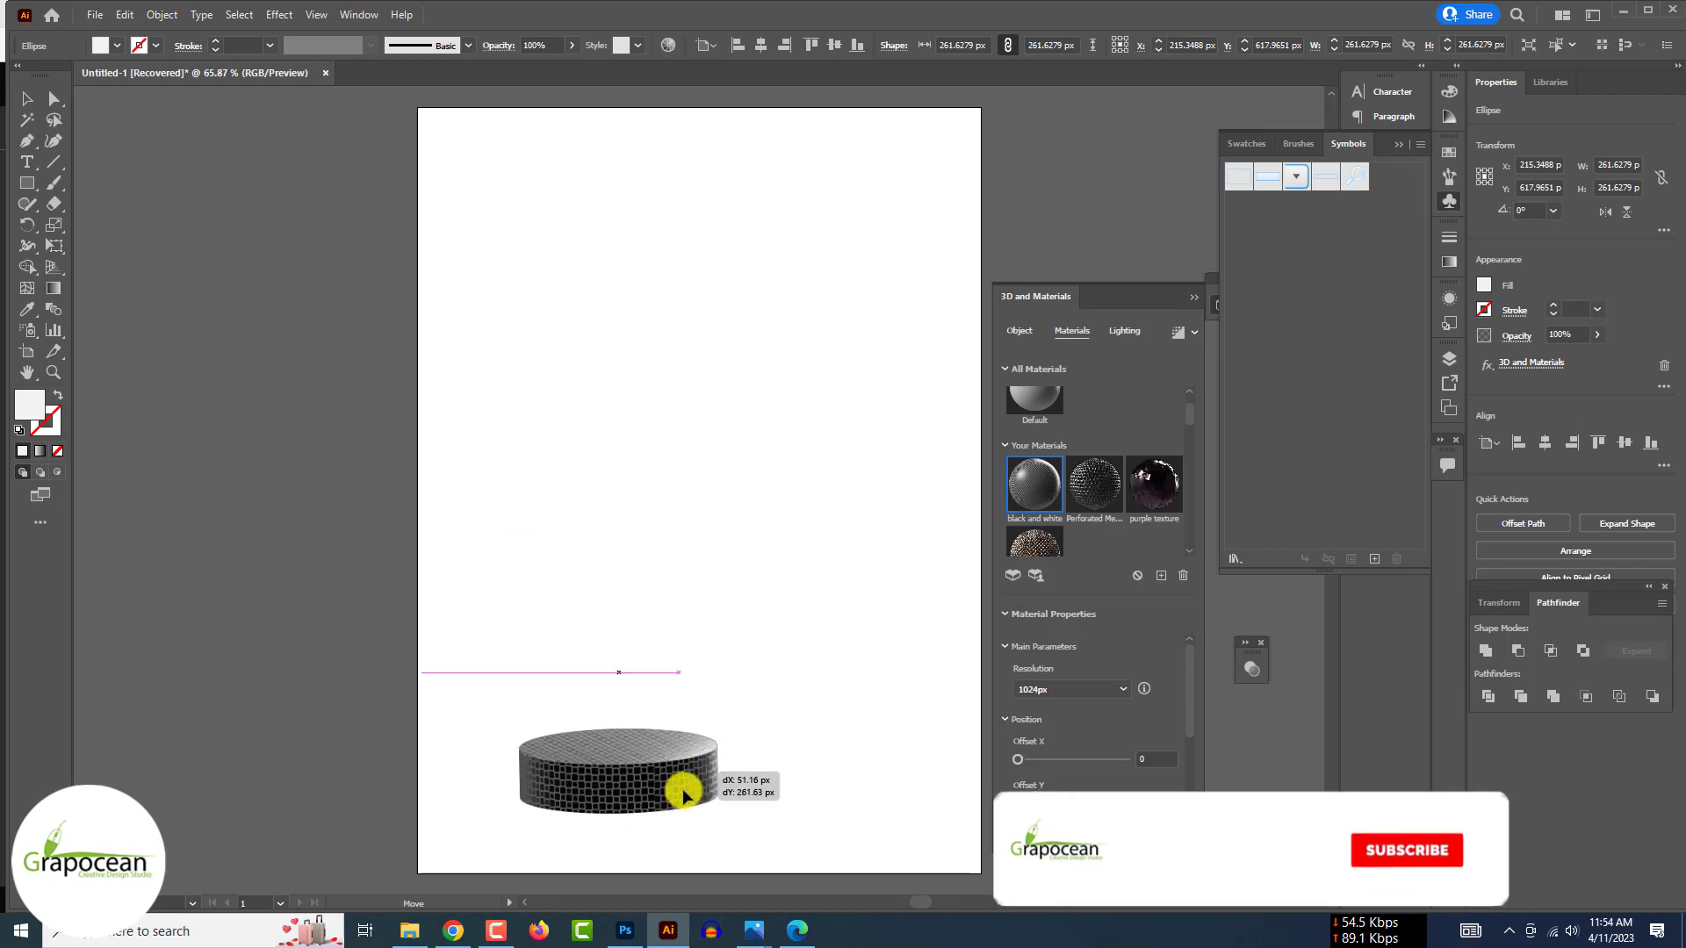
{"action": "left_click_drag", "start_coordinate": [682, 788], "coordinate": [685, 878]}
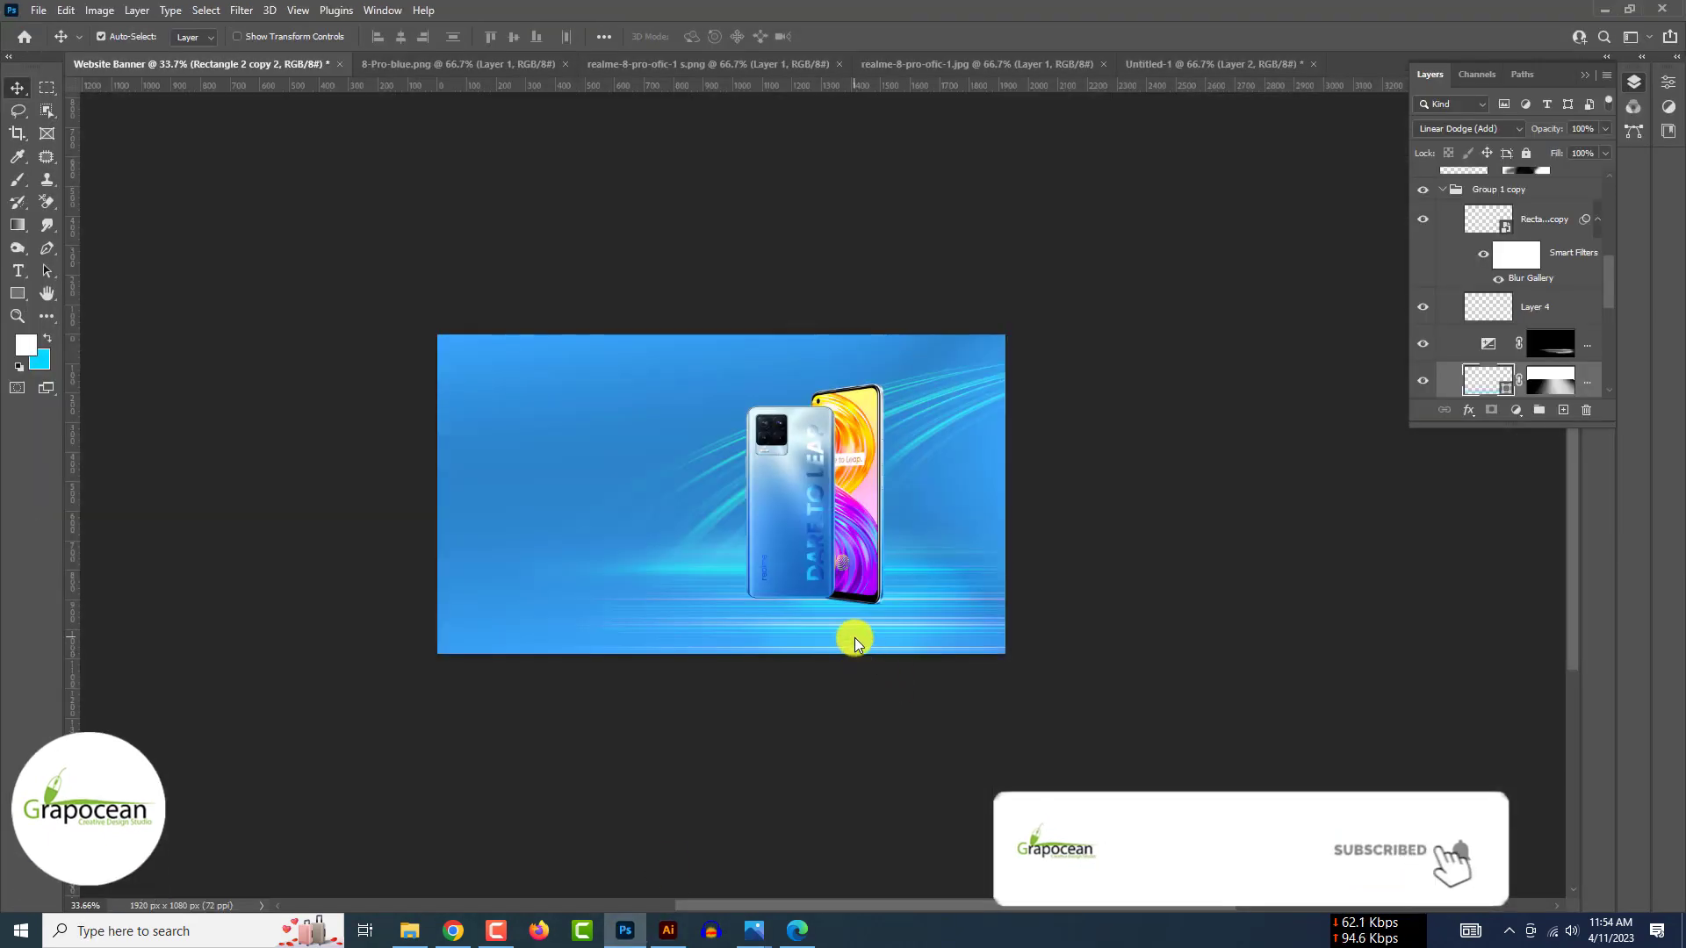
Switch to Photoshop and paste the disc into Website Banner as a vector smart object placed beneath the phones as a podium.
{"action": "key", "text": "ctrl+v"}
{"action": "left_click_drag", "start_coordinate": [866, 635], "coordinate": [846, 602]}
{"action": "left_click", "coordinate": [869, 35]}
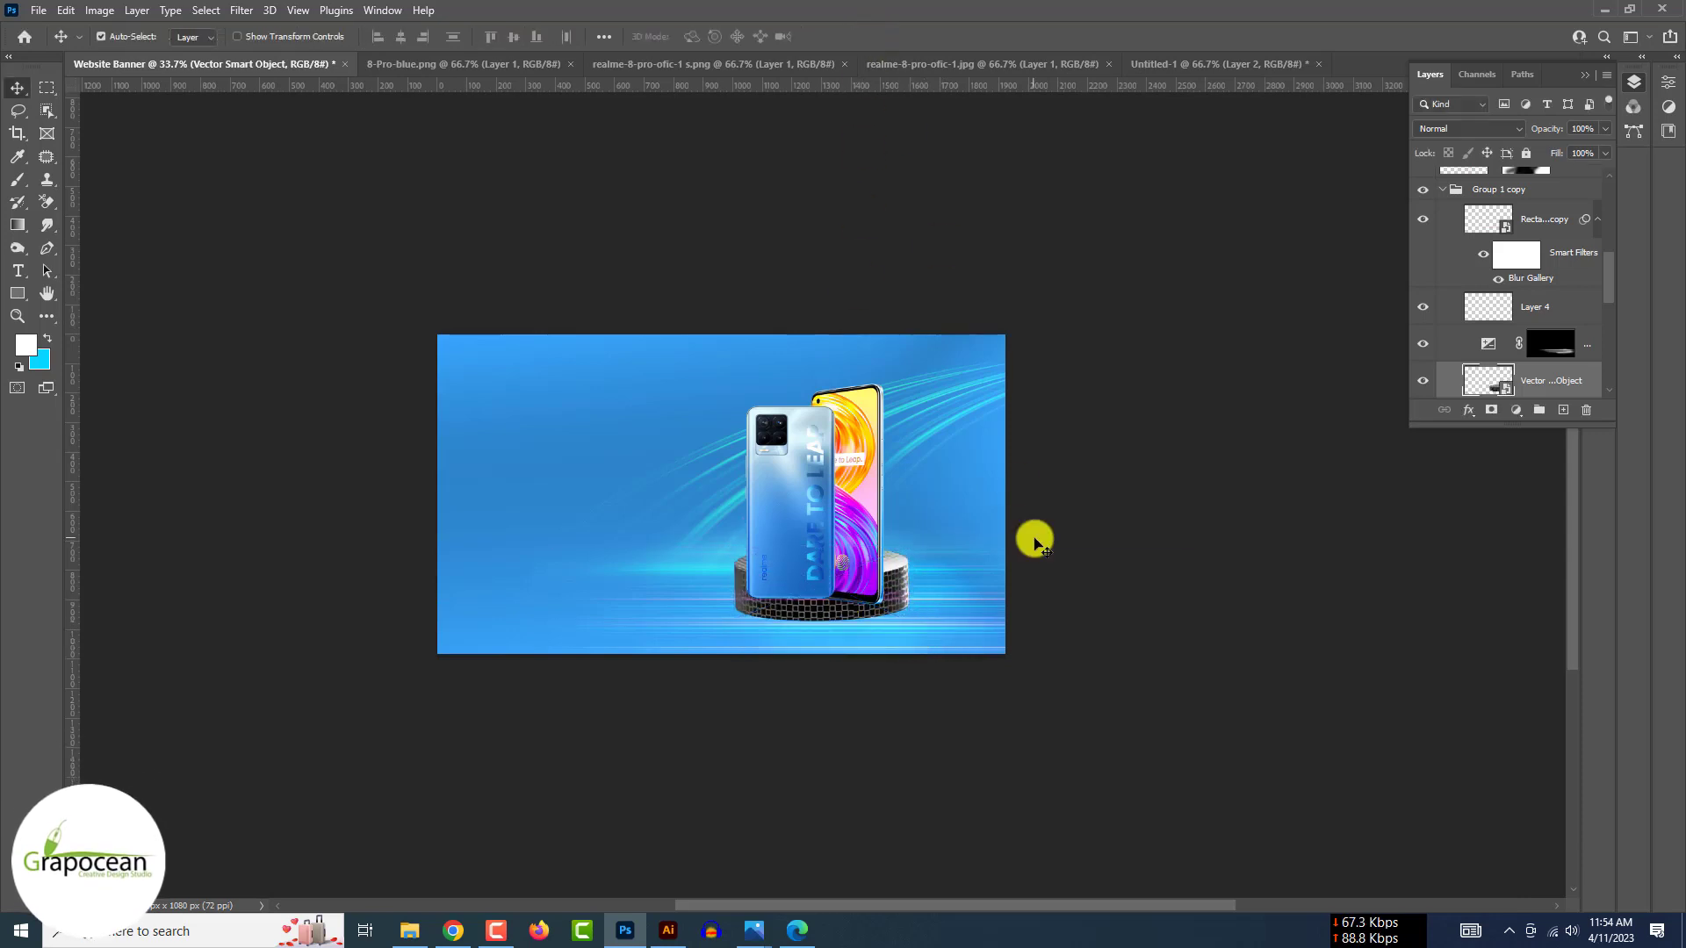
Select both phone layers with their clipped adjustments and raise them together so they stand on the podium.
{"action": "left_click", "coordinate": [871, 513]}
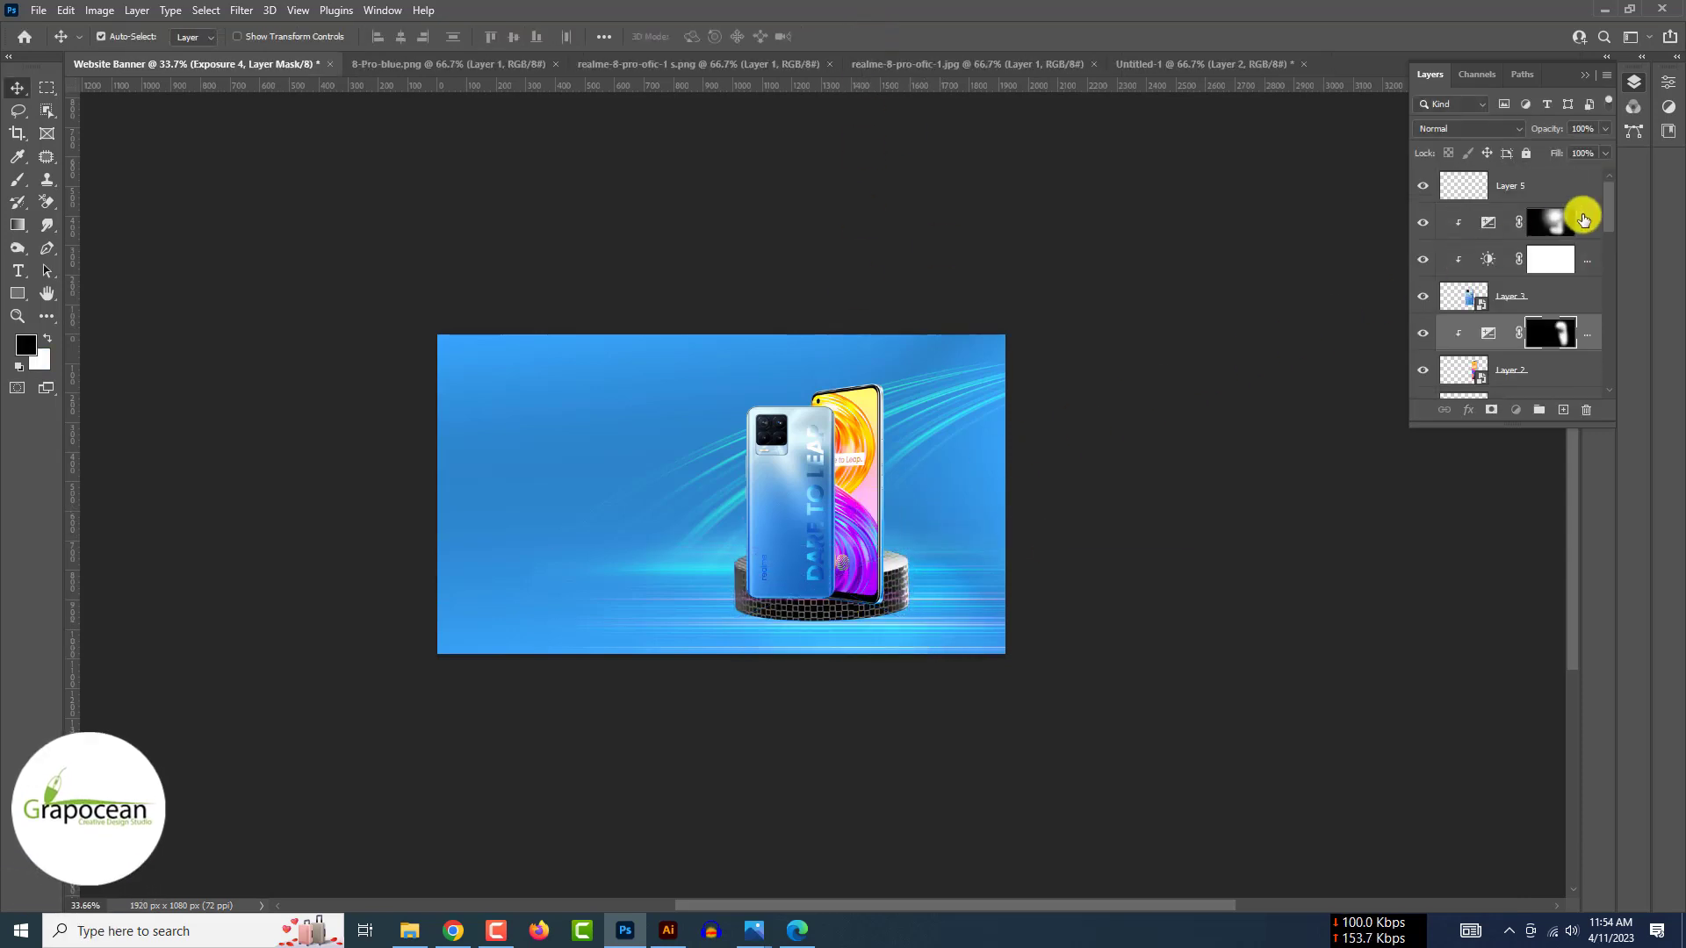
{"action": "left_click", "coordinate": [1581, 218]}
{"action": "scroll", "coordinate": [1578, 226], "scroll_direction": "down", "scroll_amount": 3}
{"action": "left_click", "coordinate": [1567, 269], "text": "shift"}
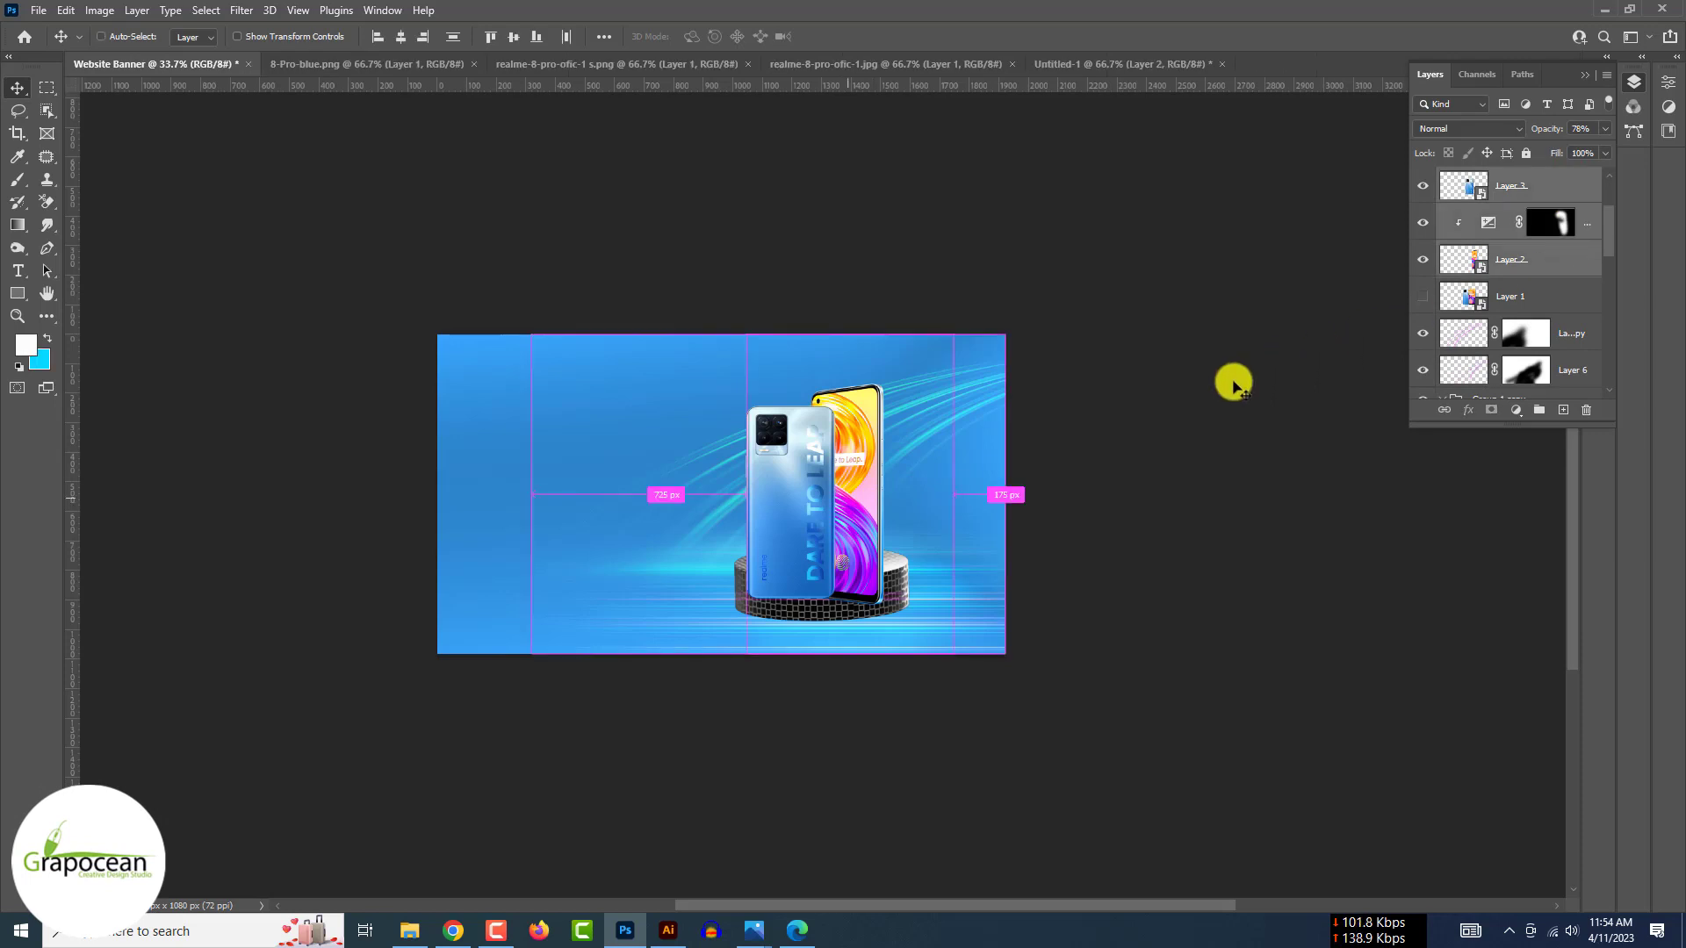
{"action": "key", "text": "ctrl+t"}
{"action": "left_click_drag", "start_coordinate": [836, 524], "coordinate": [837, 492]}
{"action": "scroll", "coordinate": [836, 491], "scroll_direction": "up", "scroll_amount": 4}
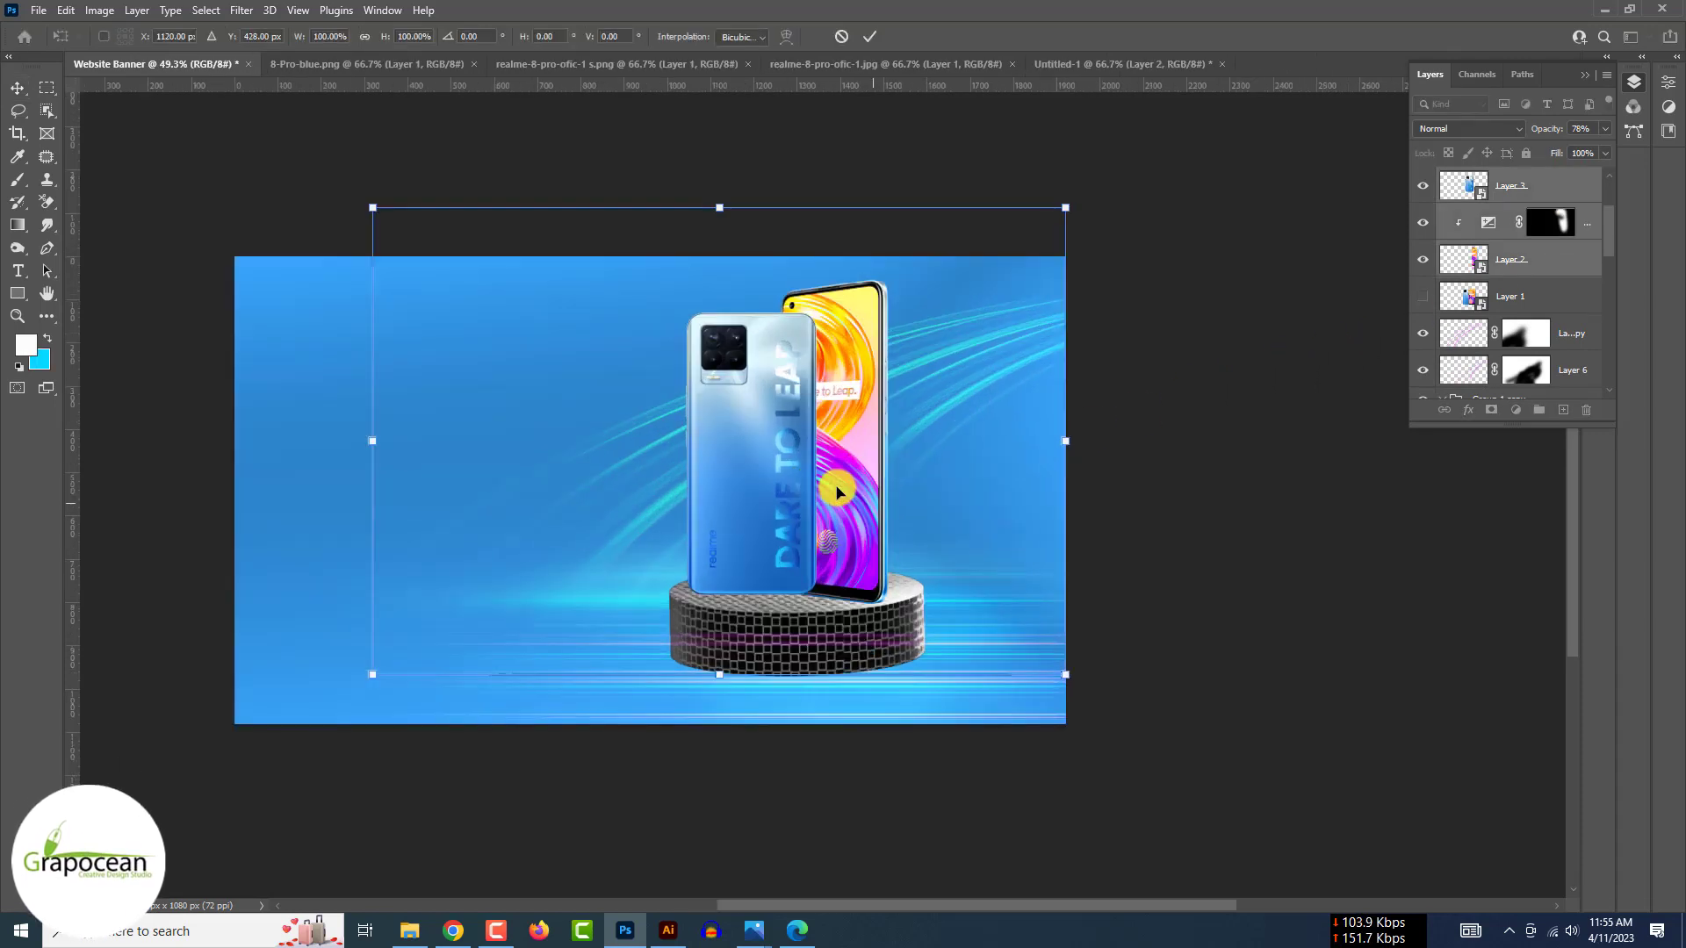
{"action": "left_click", "coordinate": [869, 36]}
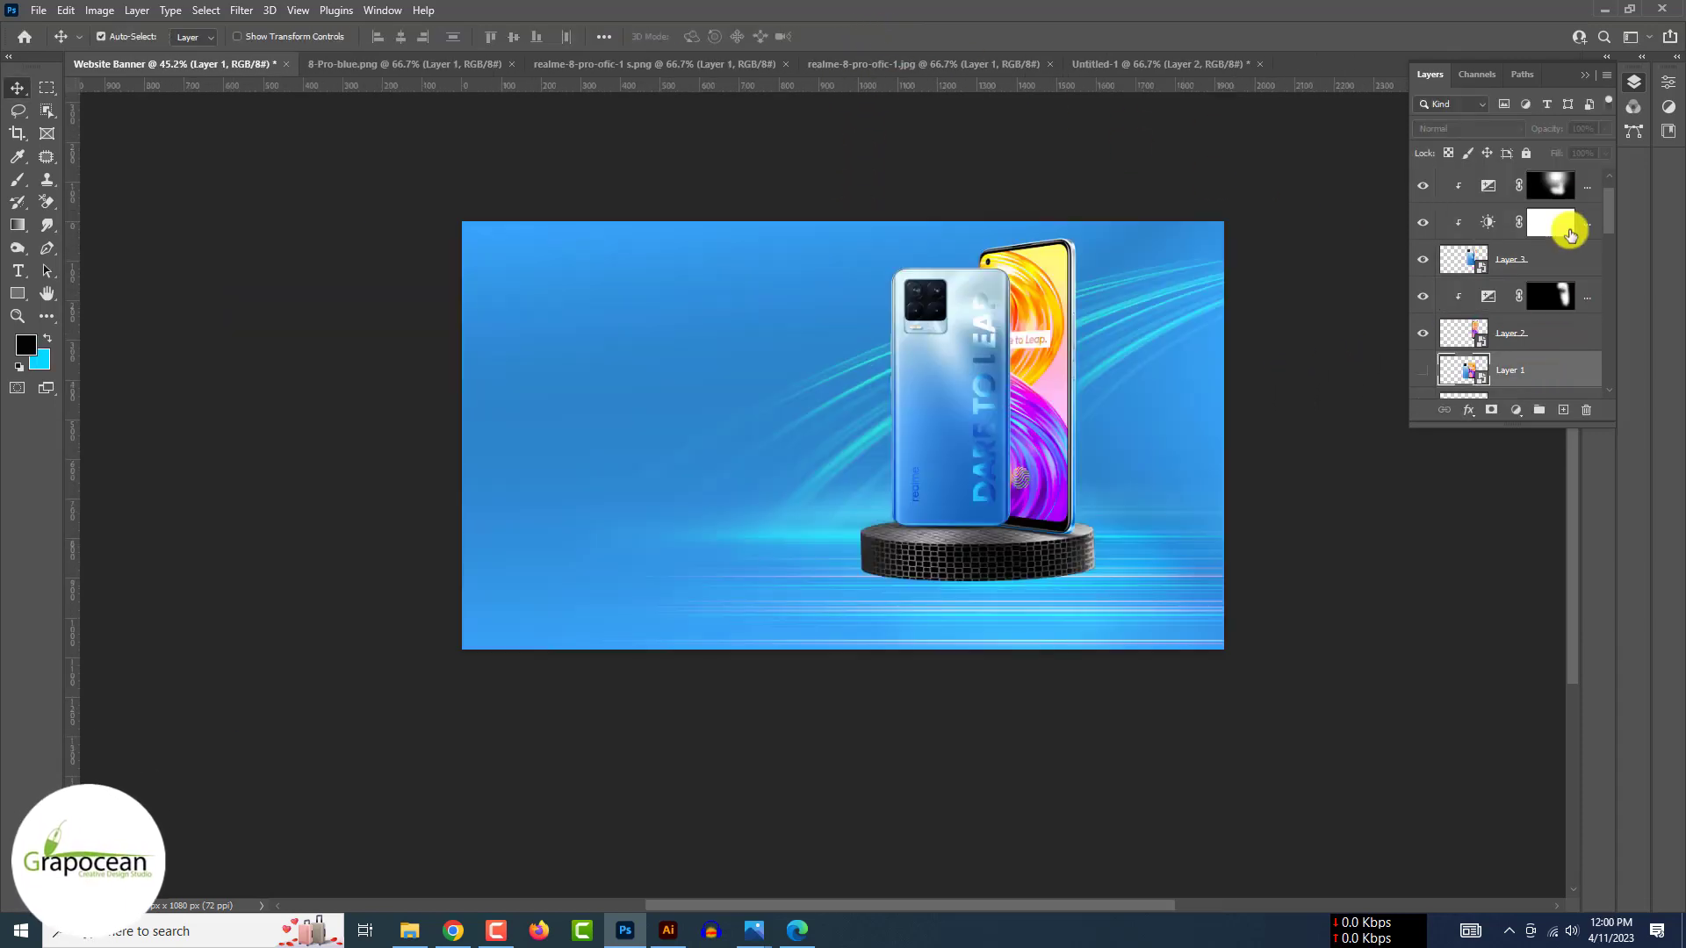
Select the phone and podium layers with their adjustments, move them slightly lower together and scale them to about 103%.
{"action": "left_click", "coordinate": [1580, 189]}
{"action": "scroll", "coordinate": [1562, 298], "scroll_direction": "down", "scroll_amount": 3}
{"action": "left_click", "coordinate": [1558, 298], "text": "shift"}
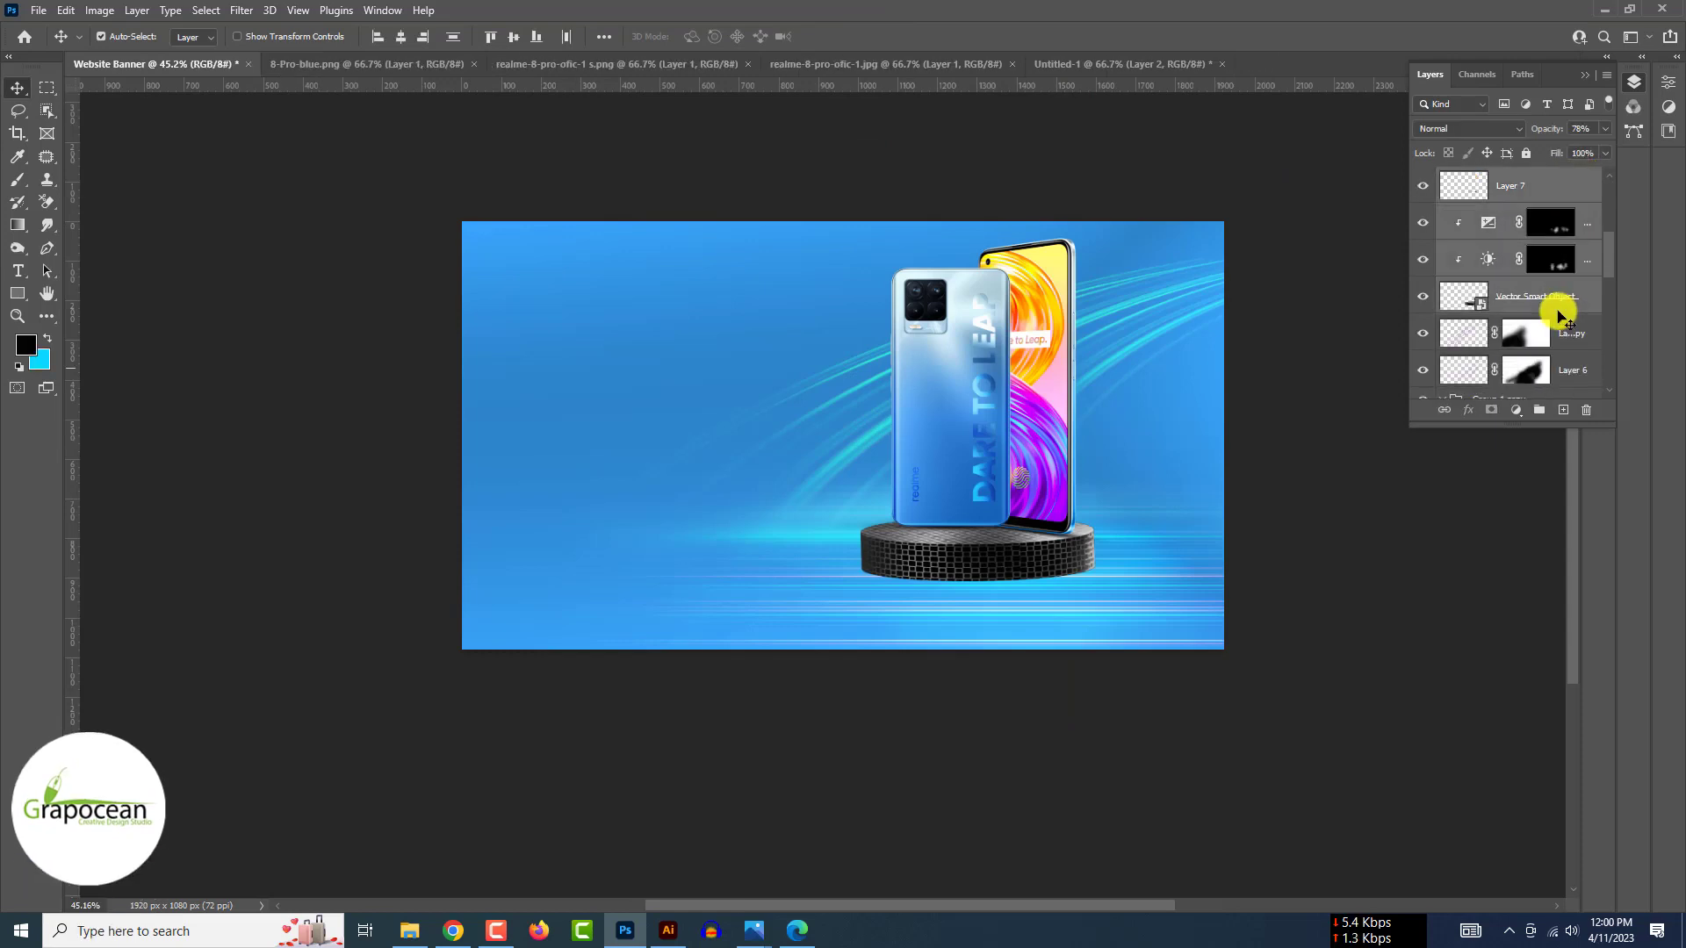
{"action": "key", "text": "ctrl+t"}
{"action": "left_click_drag", "start_coordinate": [1009, 439], "coordinate": [988, 471]}
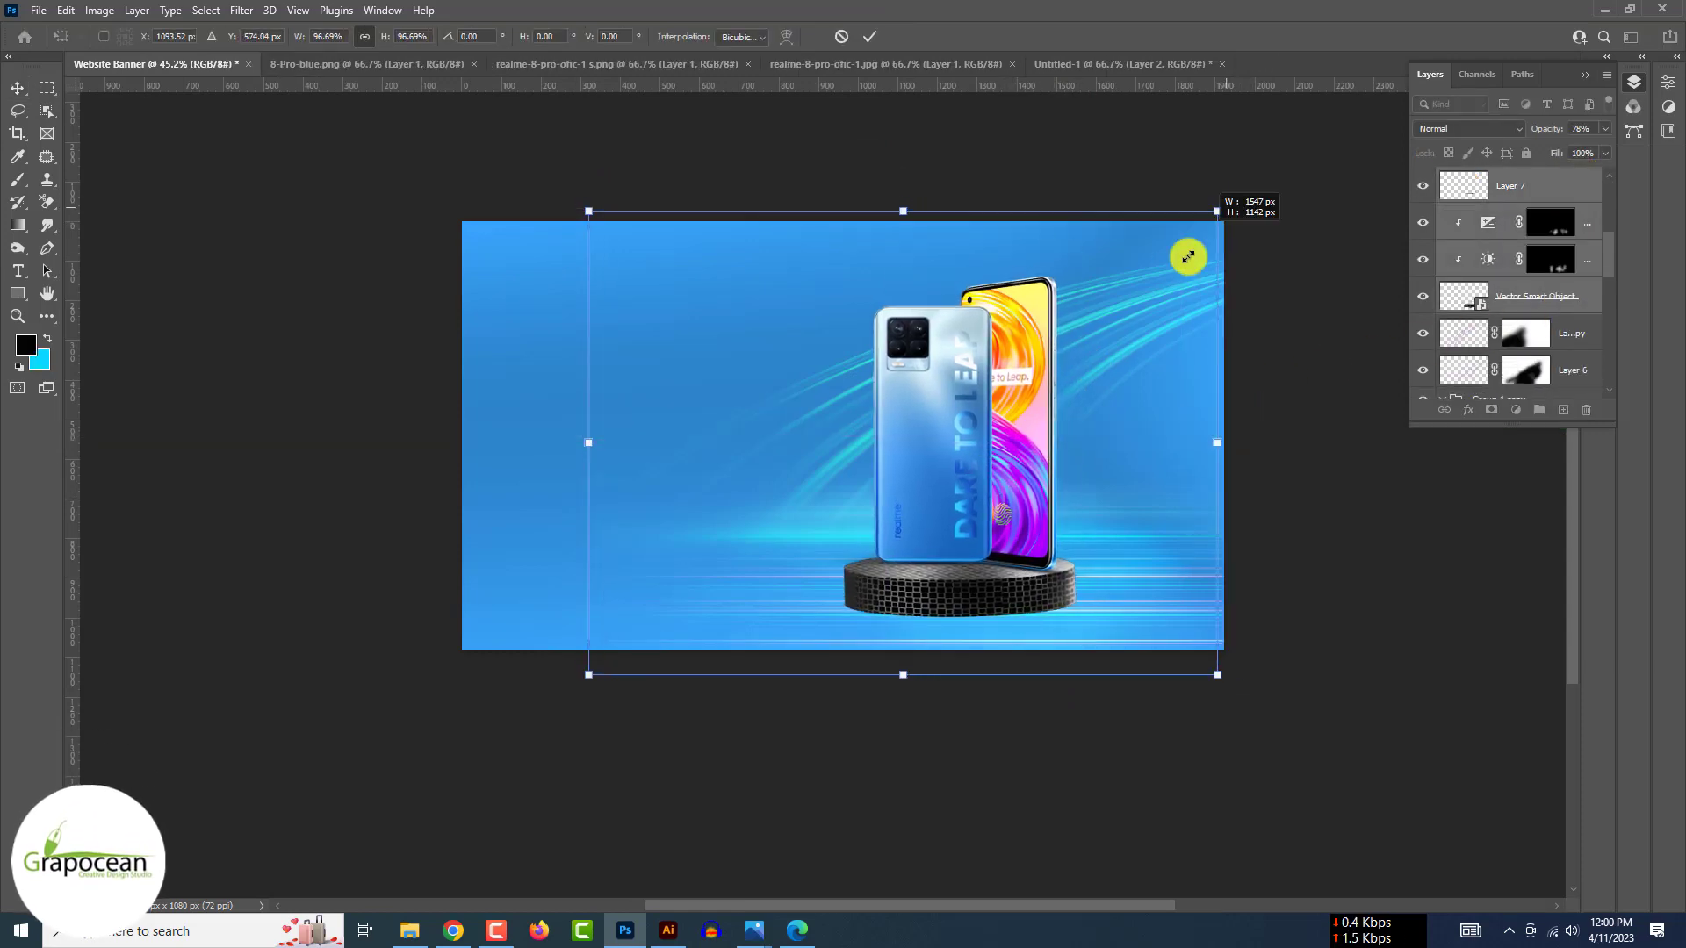
{"action": "left_click_drag", "start_coordinate": [1224, 209], "coordinate": [1287, 191]}
{"action": "left_click_drag", "start_coordinate": [1275, 201], "coordinate": [1215, 188]}
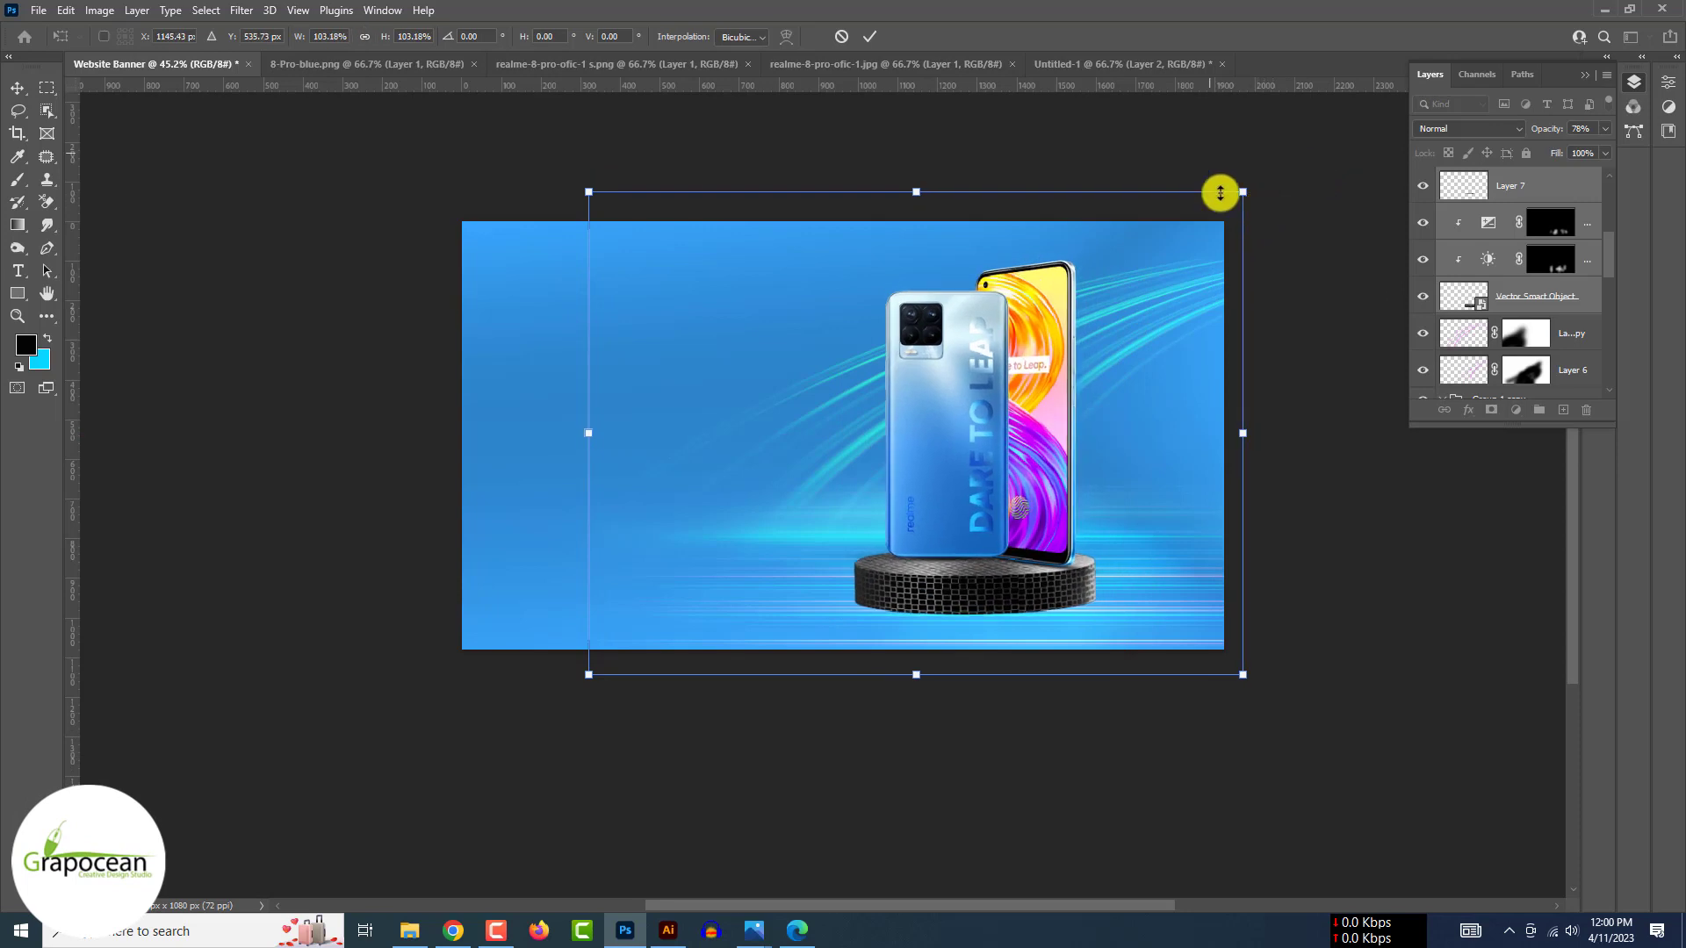
{"action": "left_click", "coordinate": [869, 36]}
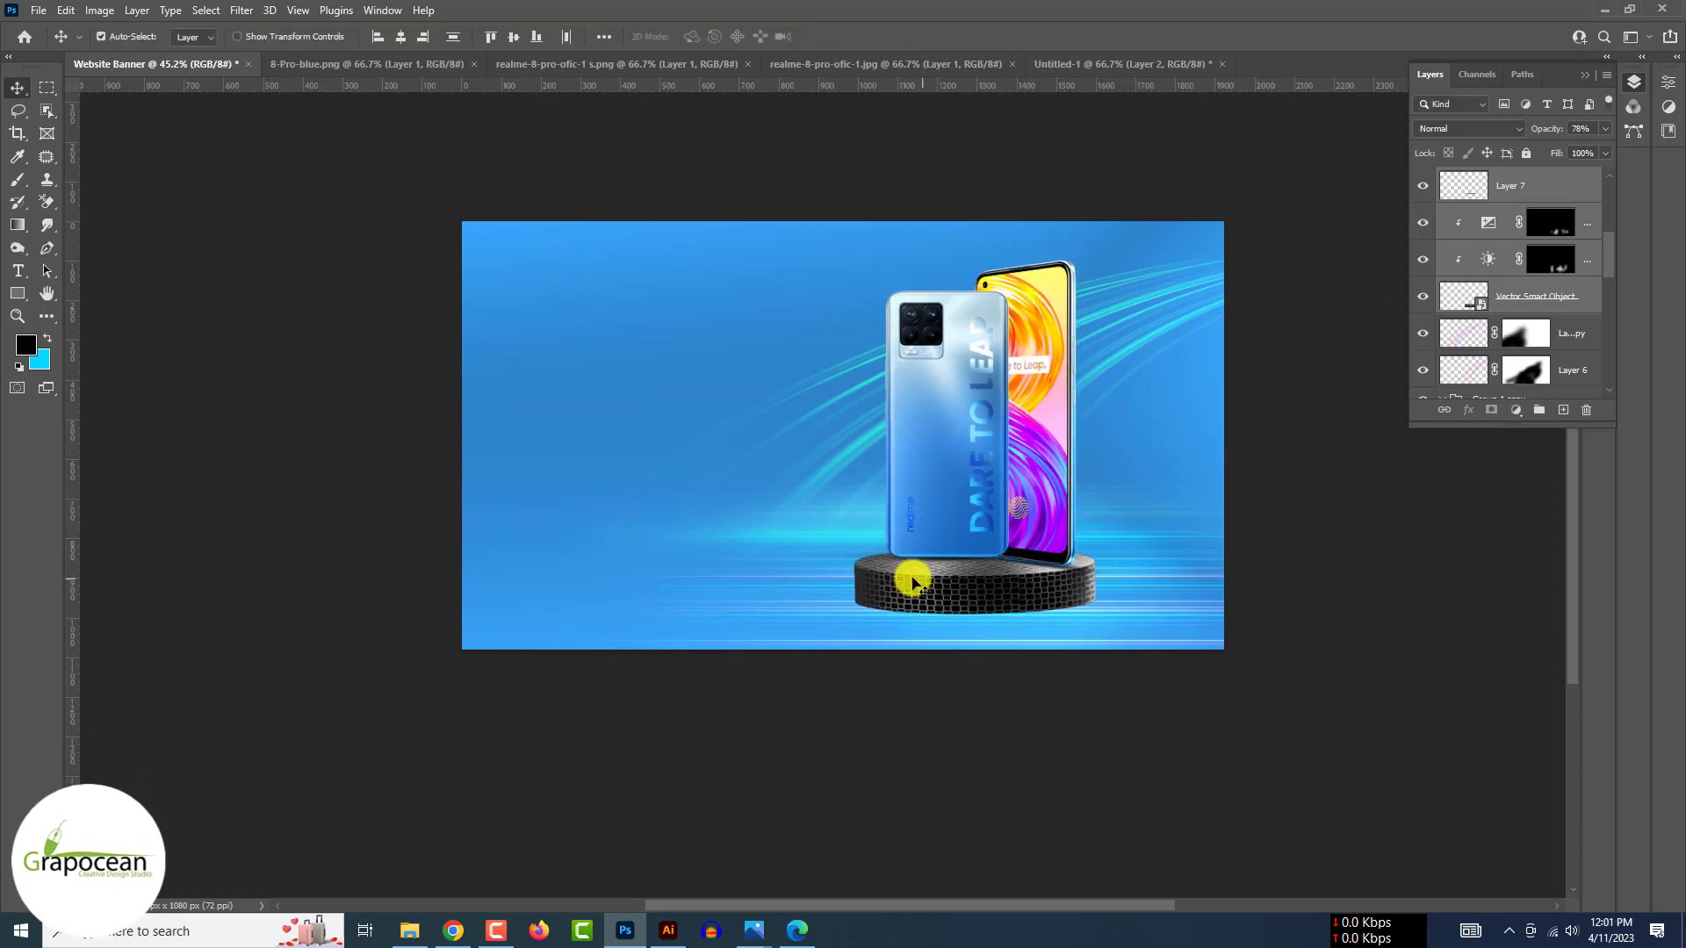
Switch to Illustrator, cut the podium disc from the artboard, and collapse the 3D and Materials and Symbols panels.
{"action": "left_click", "coordinate": [667, 930]}
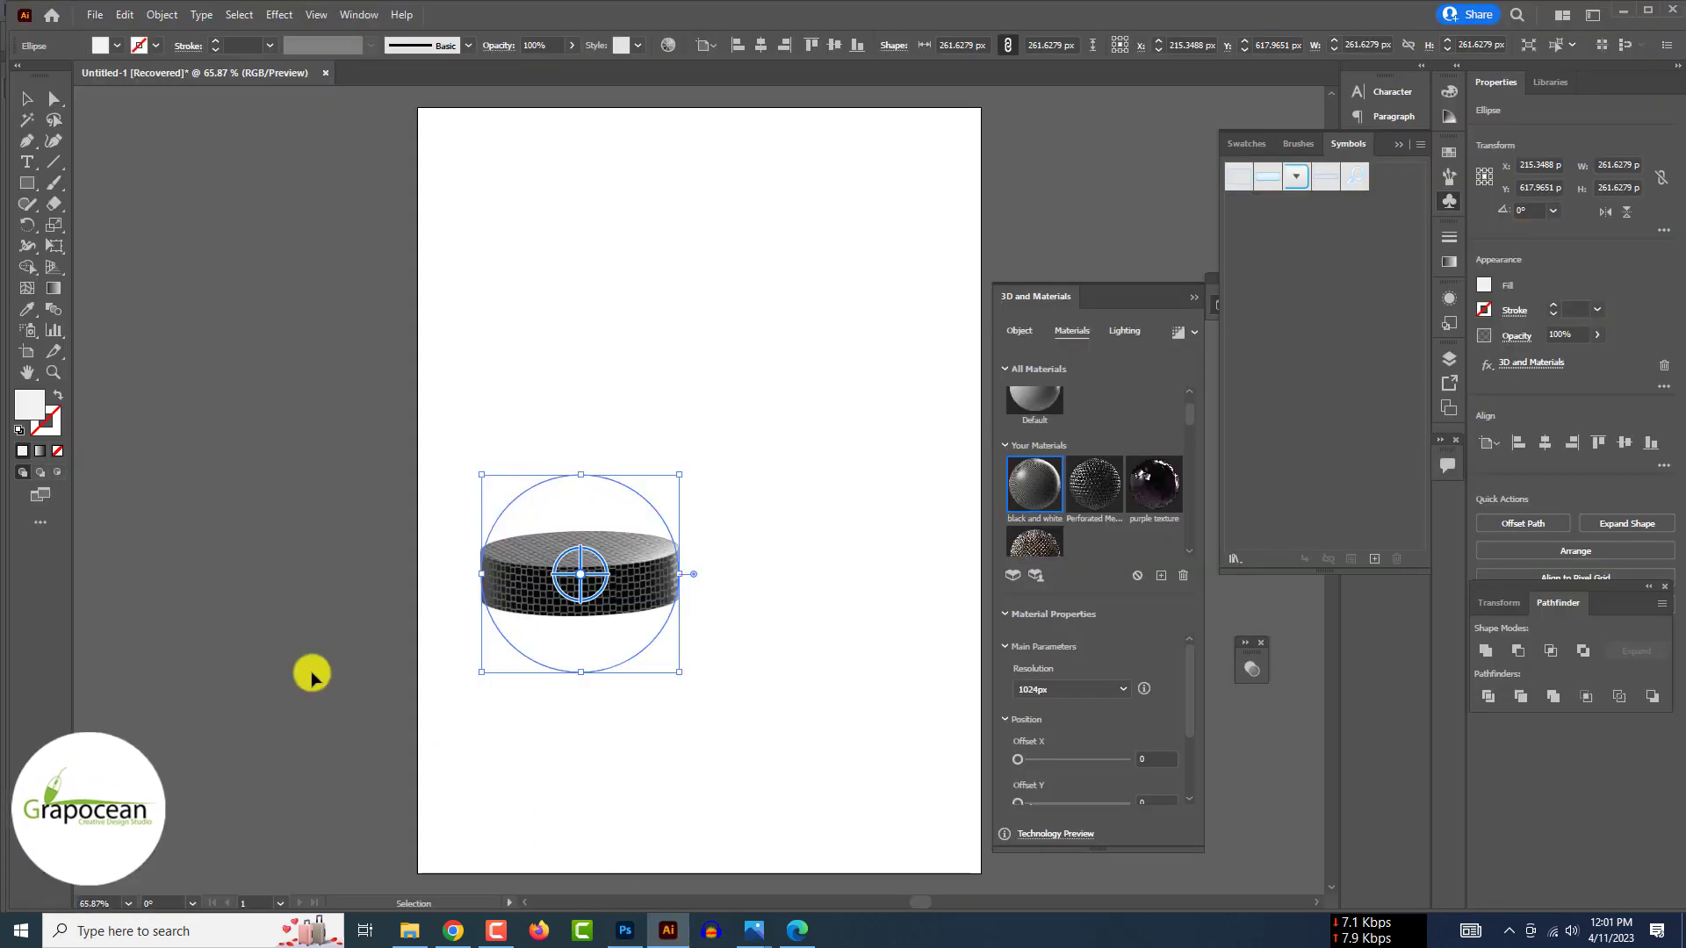
{"action": "key", "text": "ctrl+x"}
{"action": "left_click", "coordinate": [1193, 298]}
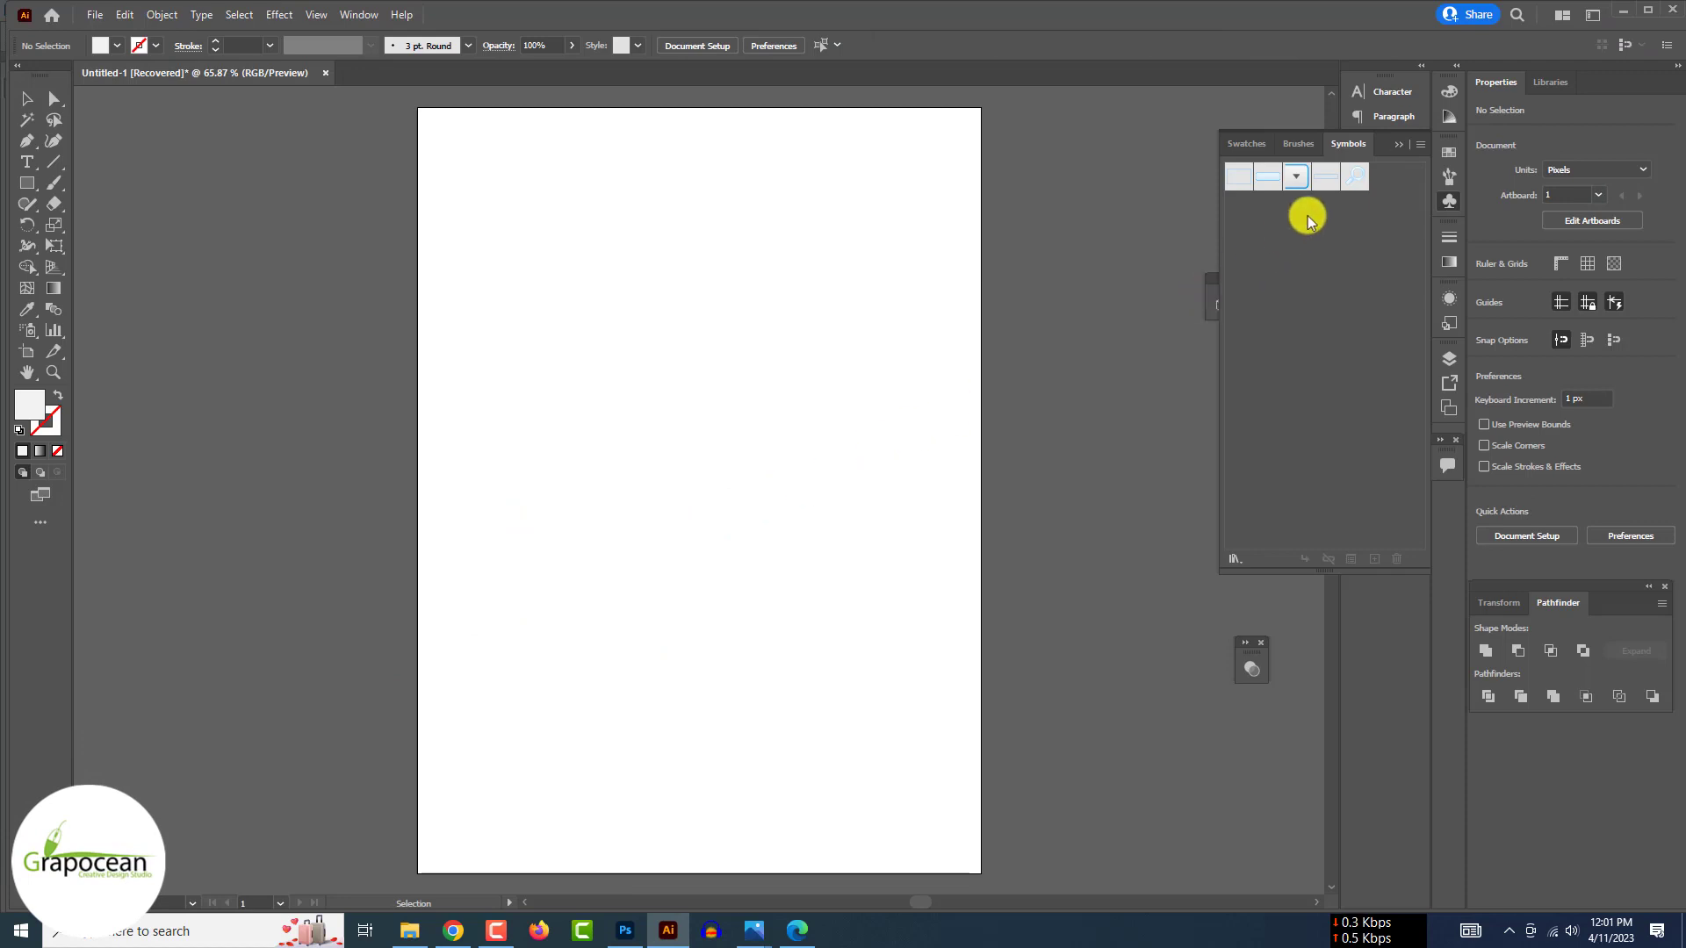
{"action": "left_click", "coordinate": [1400, 144]}
{"action": "left_click", "coordinate": [1314, 277]}
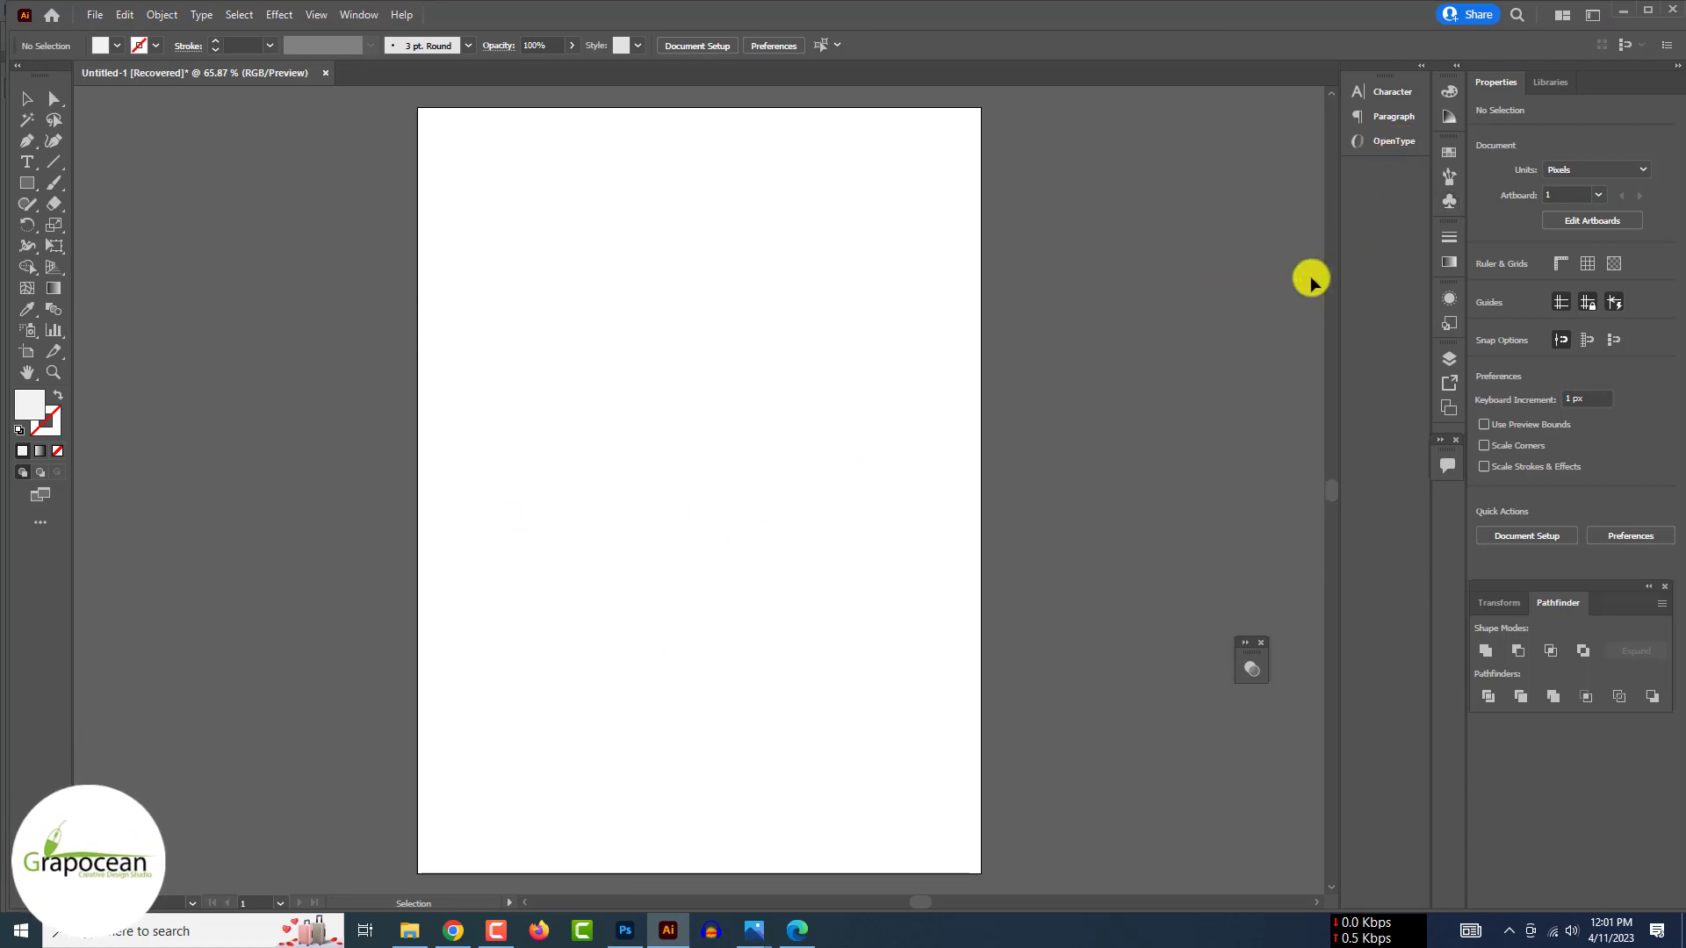
Draw an open S-shaped curve with the Pen tool across the artboard's left edge, about 439 px wide and 557 px high.
{"action": "left_click", "coordinate": [28, 143]}
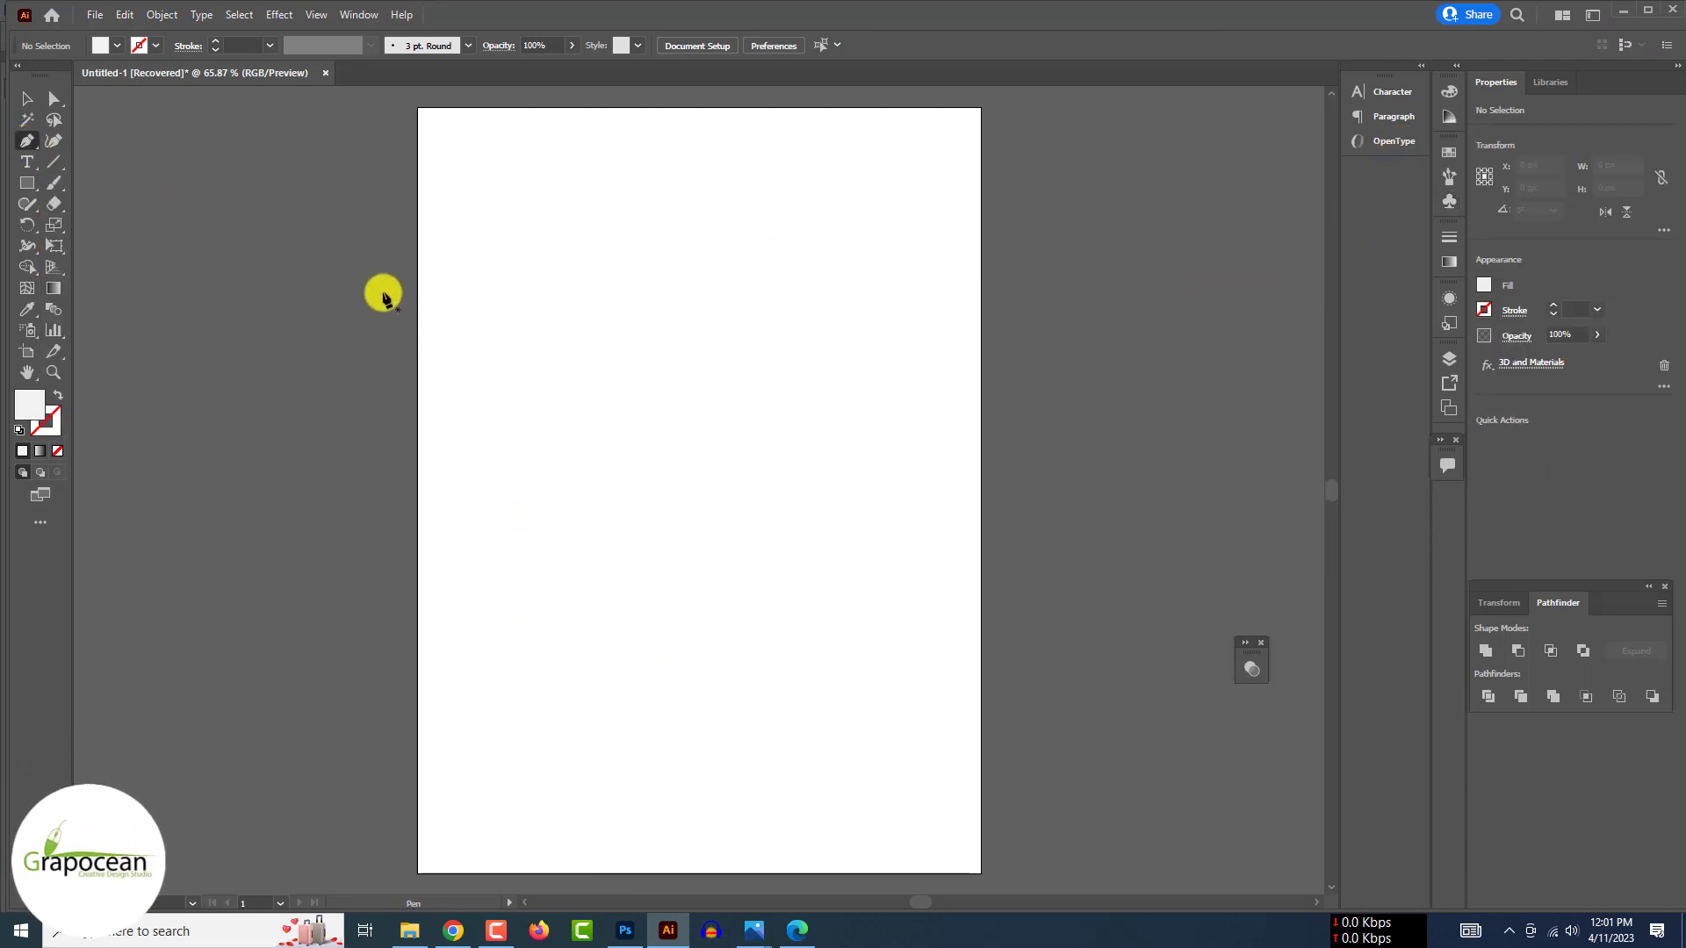
{"action": "left_click", "coordinate": [318, 368]}
{"action": "left_click_drag", "start_coordinate": [332, 463], "coordinate": [321, 489]}
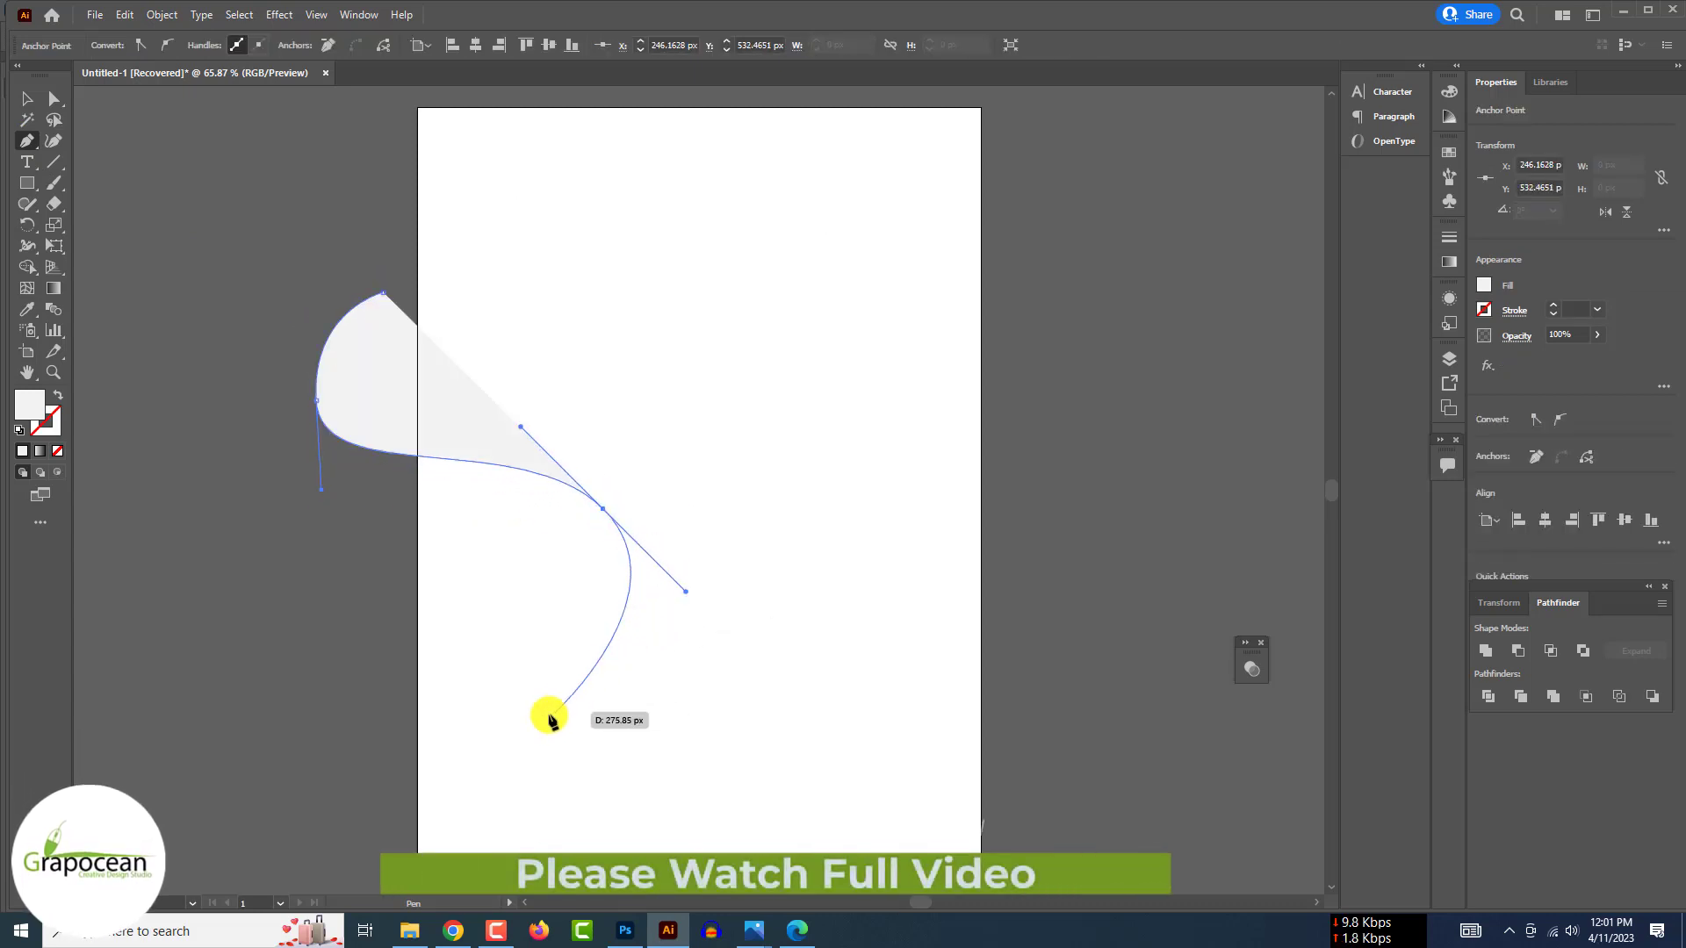
{"action": "left_click_drag", "start_coordinate": [550, 713], "coordinate": [445, 734]}
{"action": "key", "text": "v"}
{"action": "left_click", "coordinate": [147, 219]}
{"action": "left_click", "coordinate": [360, 401]}
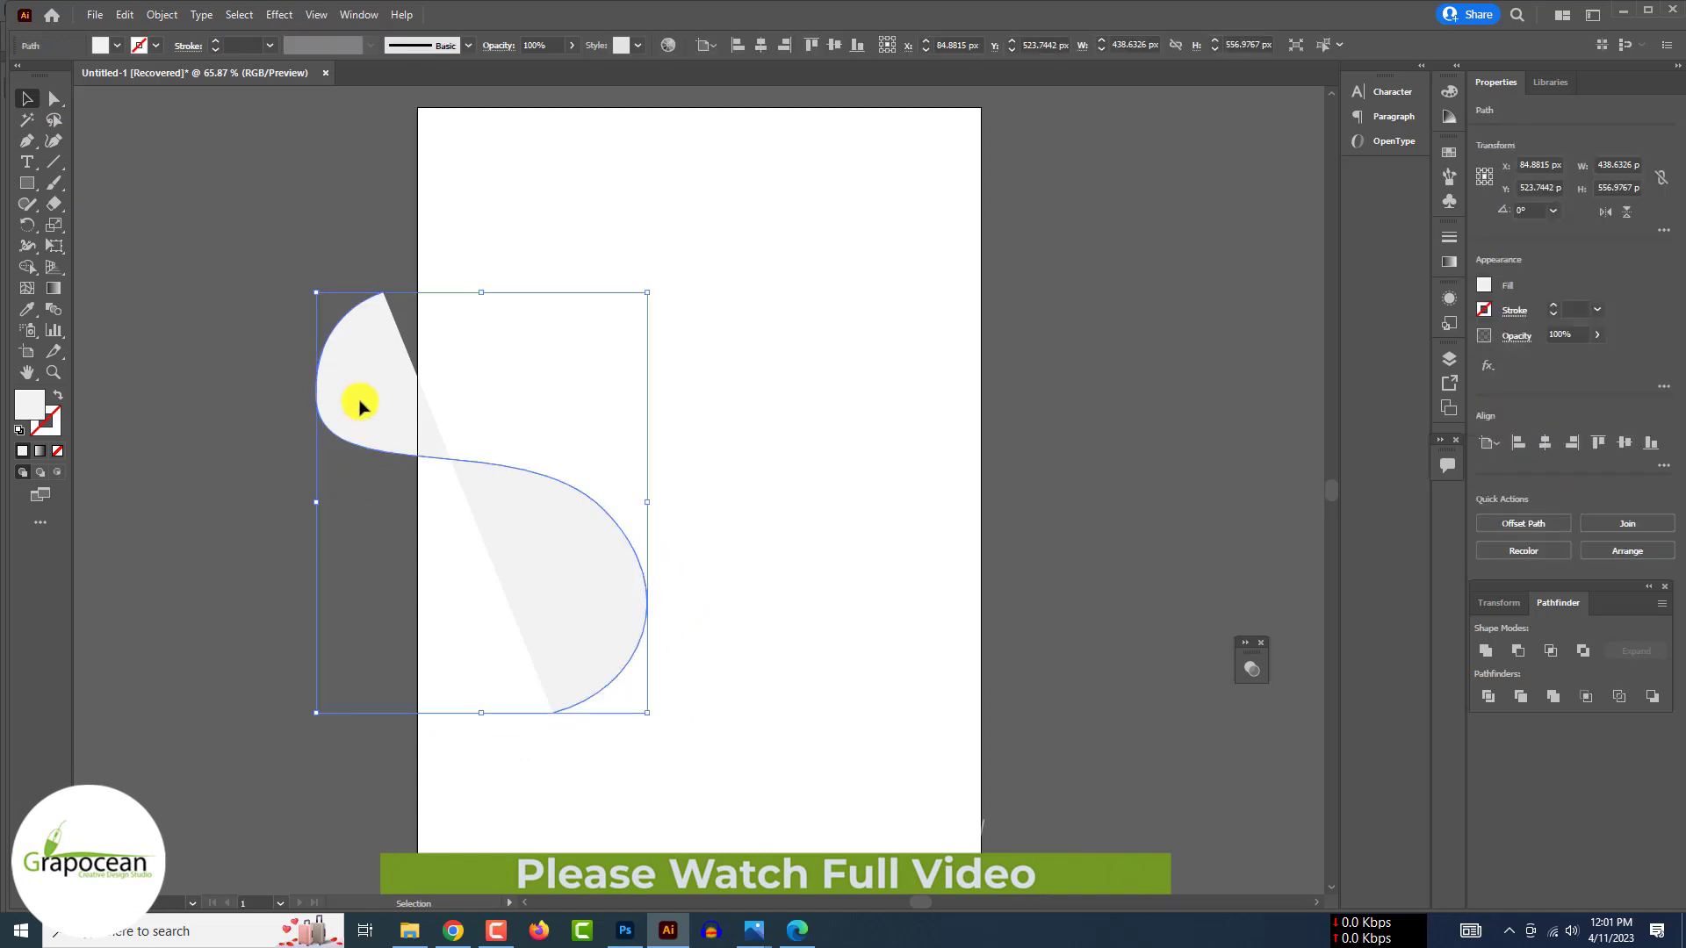
Remove the S-curve's fill and give it a white 3 pt stroke.
{"action": "left_click", "coordinate": [97, 49]}
{"action": "left_click", "coordinate": [12, 84]}
{"action": "left_click", "coordinate": [11, 76]}
{"action": "left_click", "coordinate": [157, 47]}
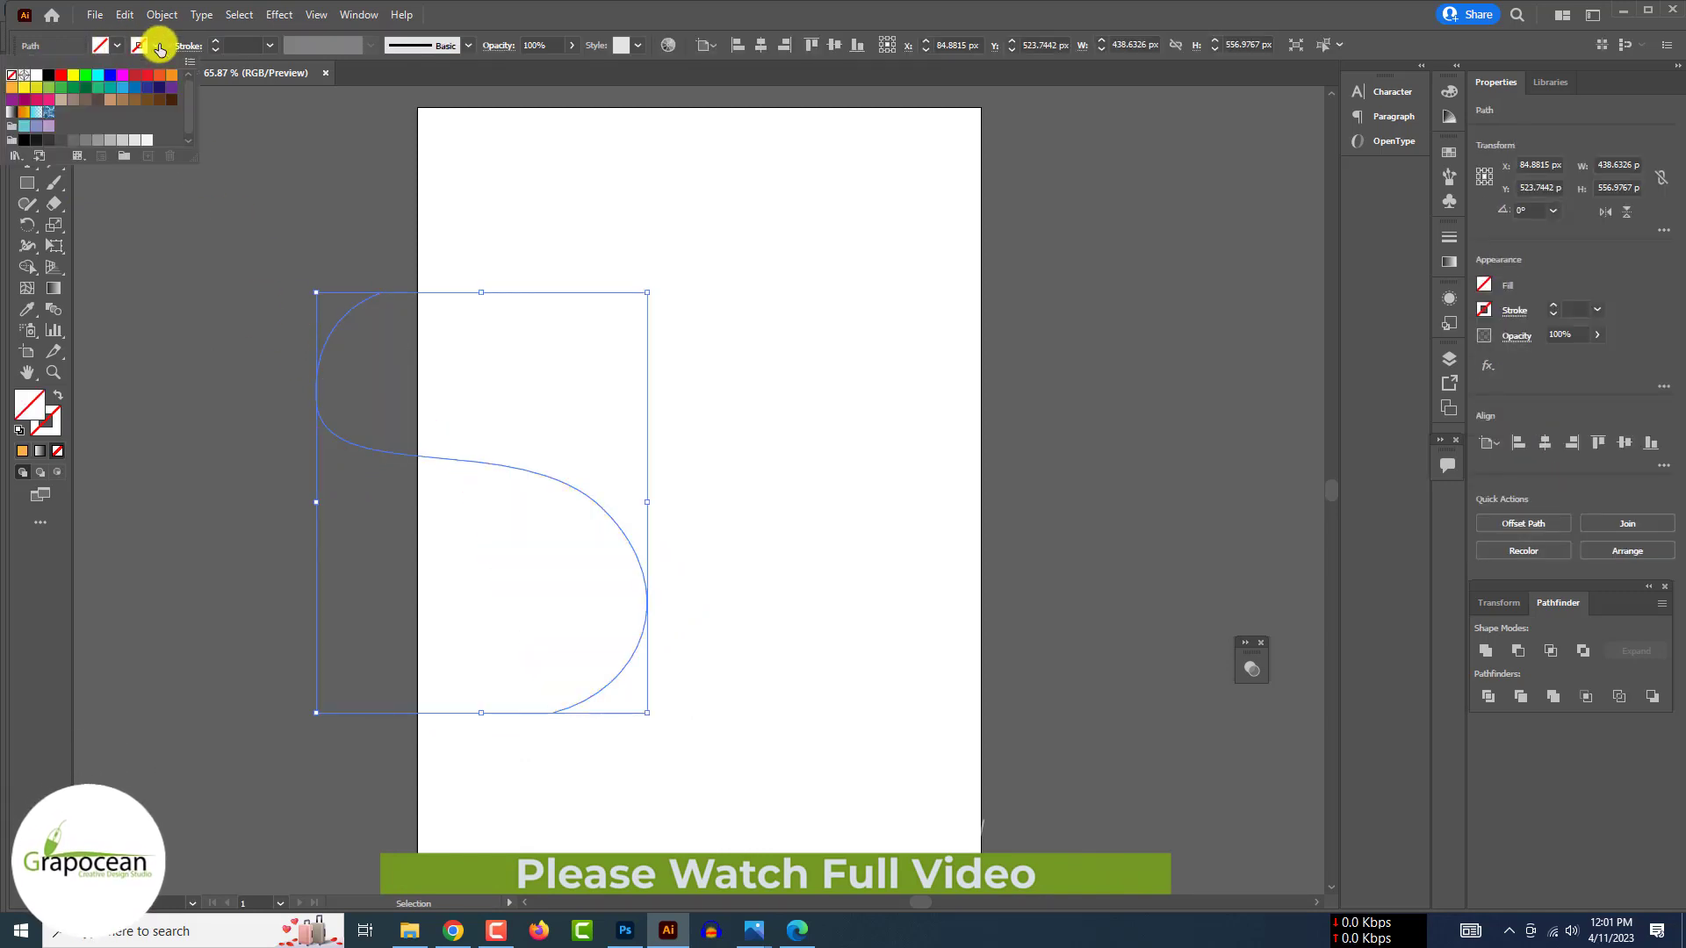
{"action": "left_click", "coordinate": [37, 79]}
{"action": "left_click", "coordinate": [215, 40]}
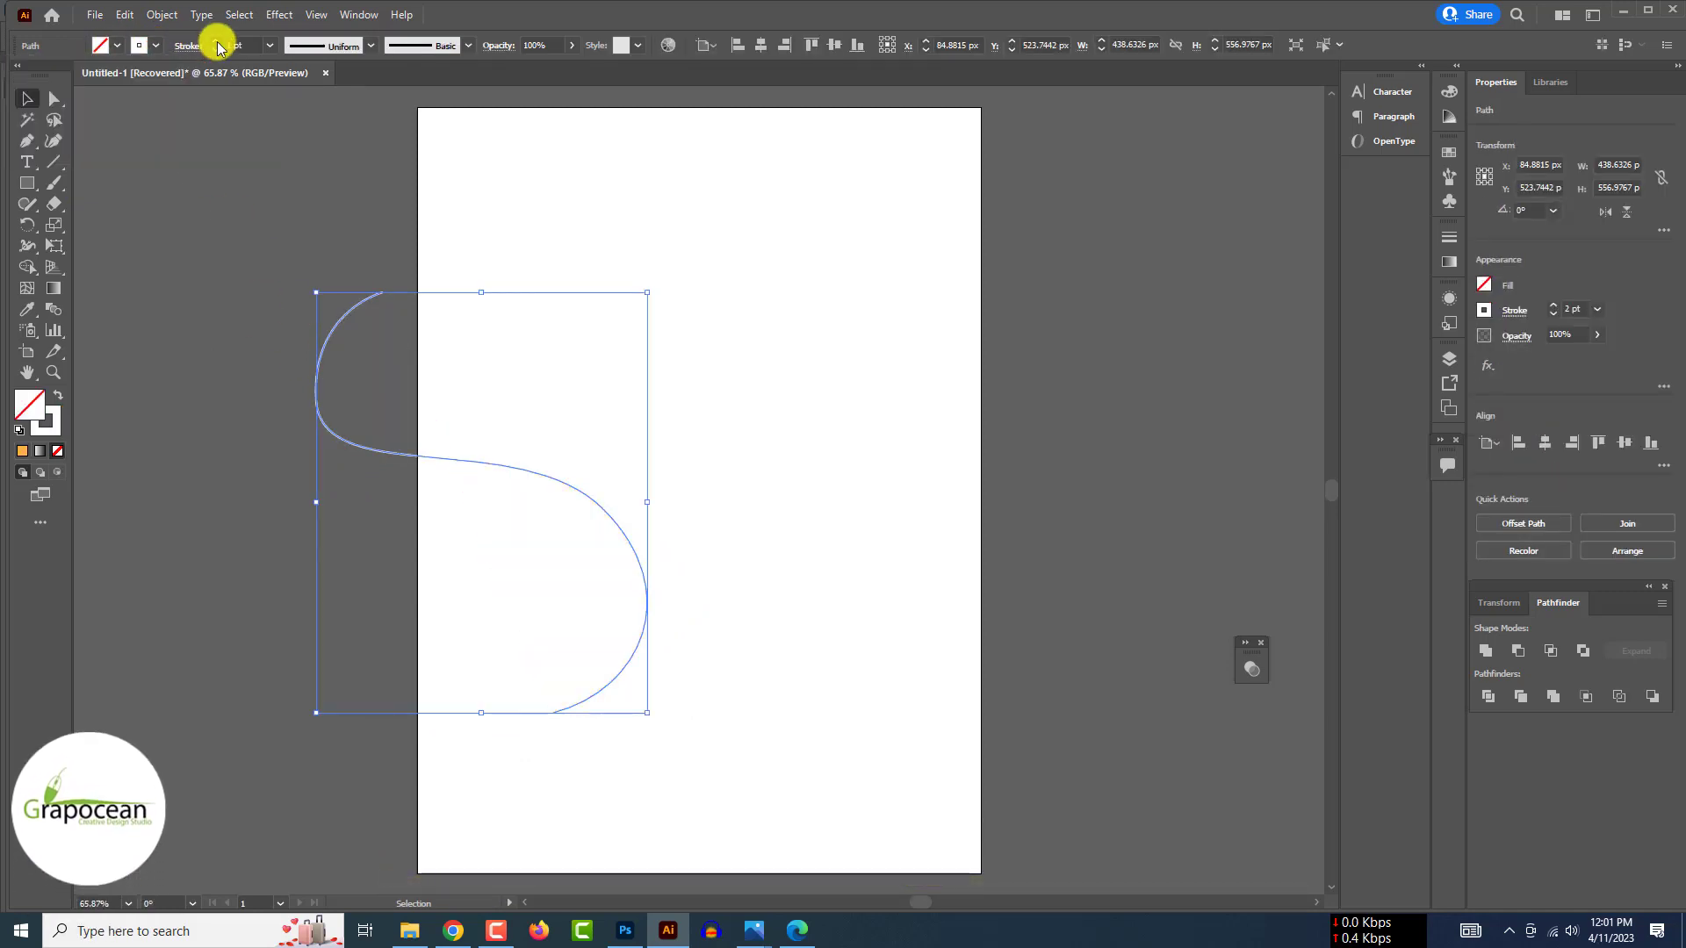
Reposition the end anchor and the neighbouring anchor of the S-curve's upper bend to smooth its shape.
{"action": "key", "text": "a"}
{"action": "left_click", "coordinate": [382, 293]}
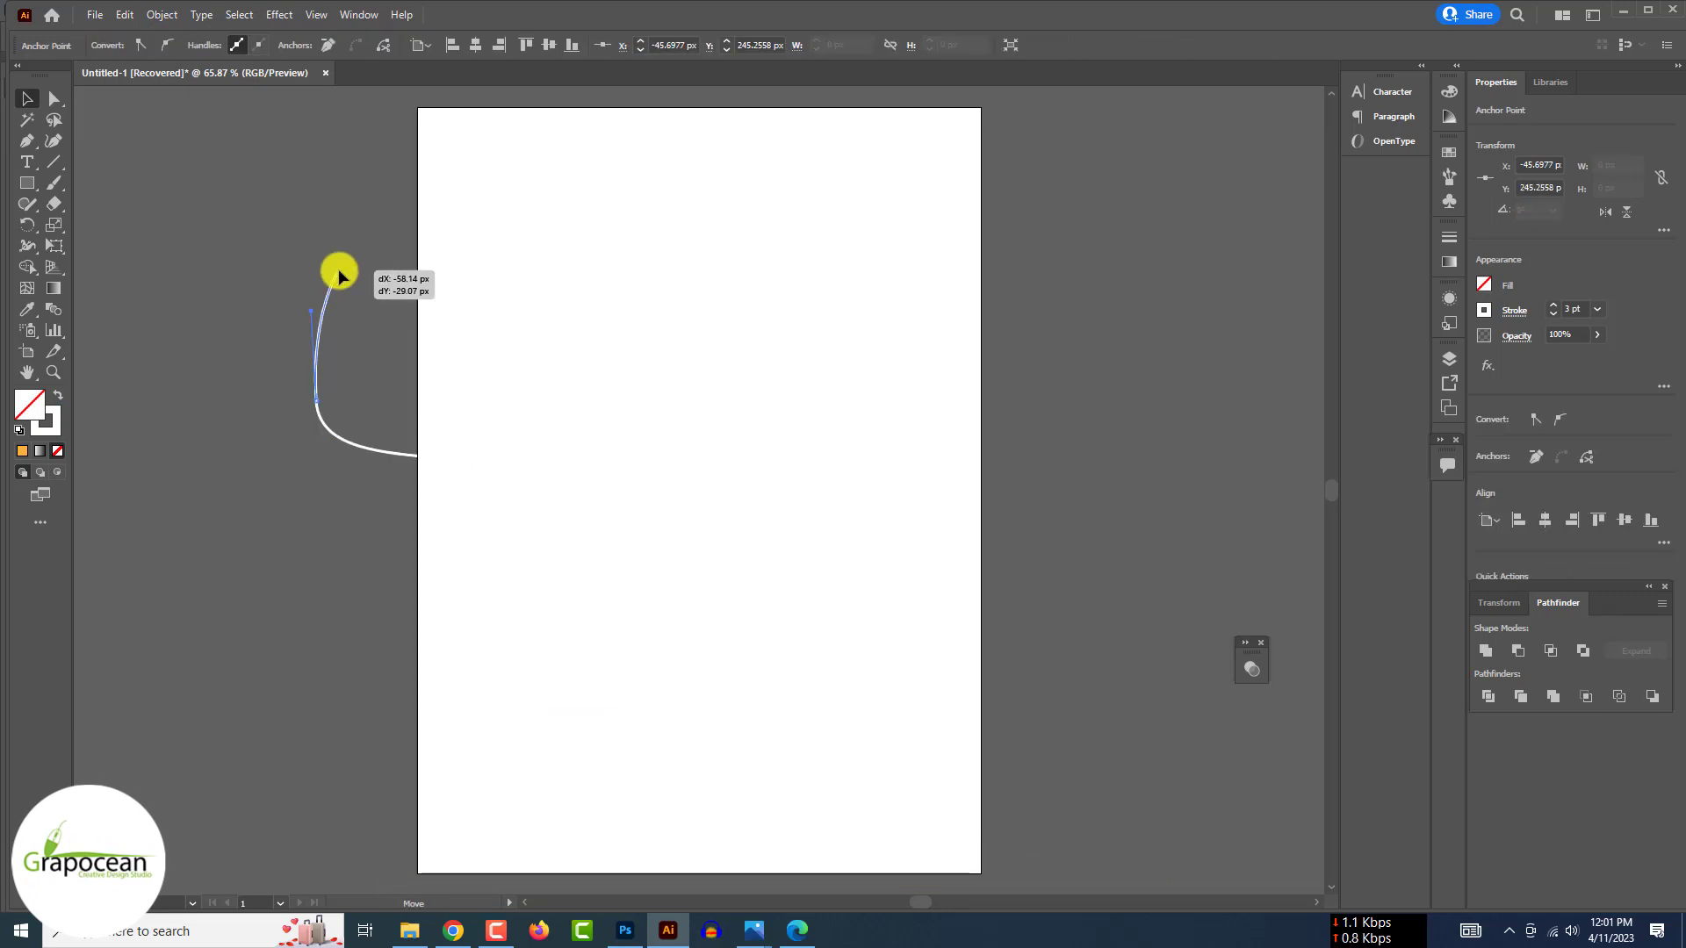
{"action": "left_click_drag", "start_coordinate": [339, 275], "coordinate": [376, 305]}
{"action": "left_click_drag", "start_coordinate": [317, 408], "coordinate": [305, 397]}
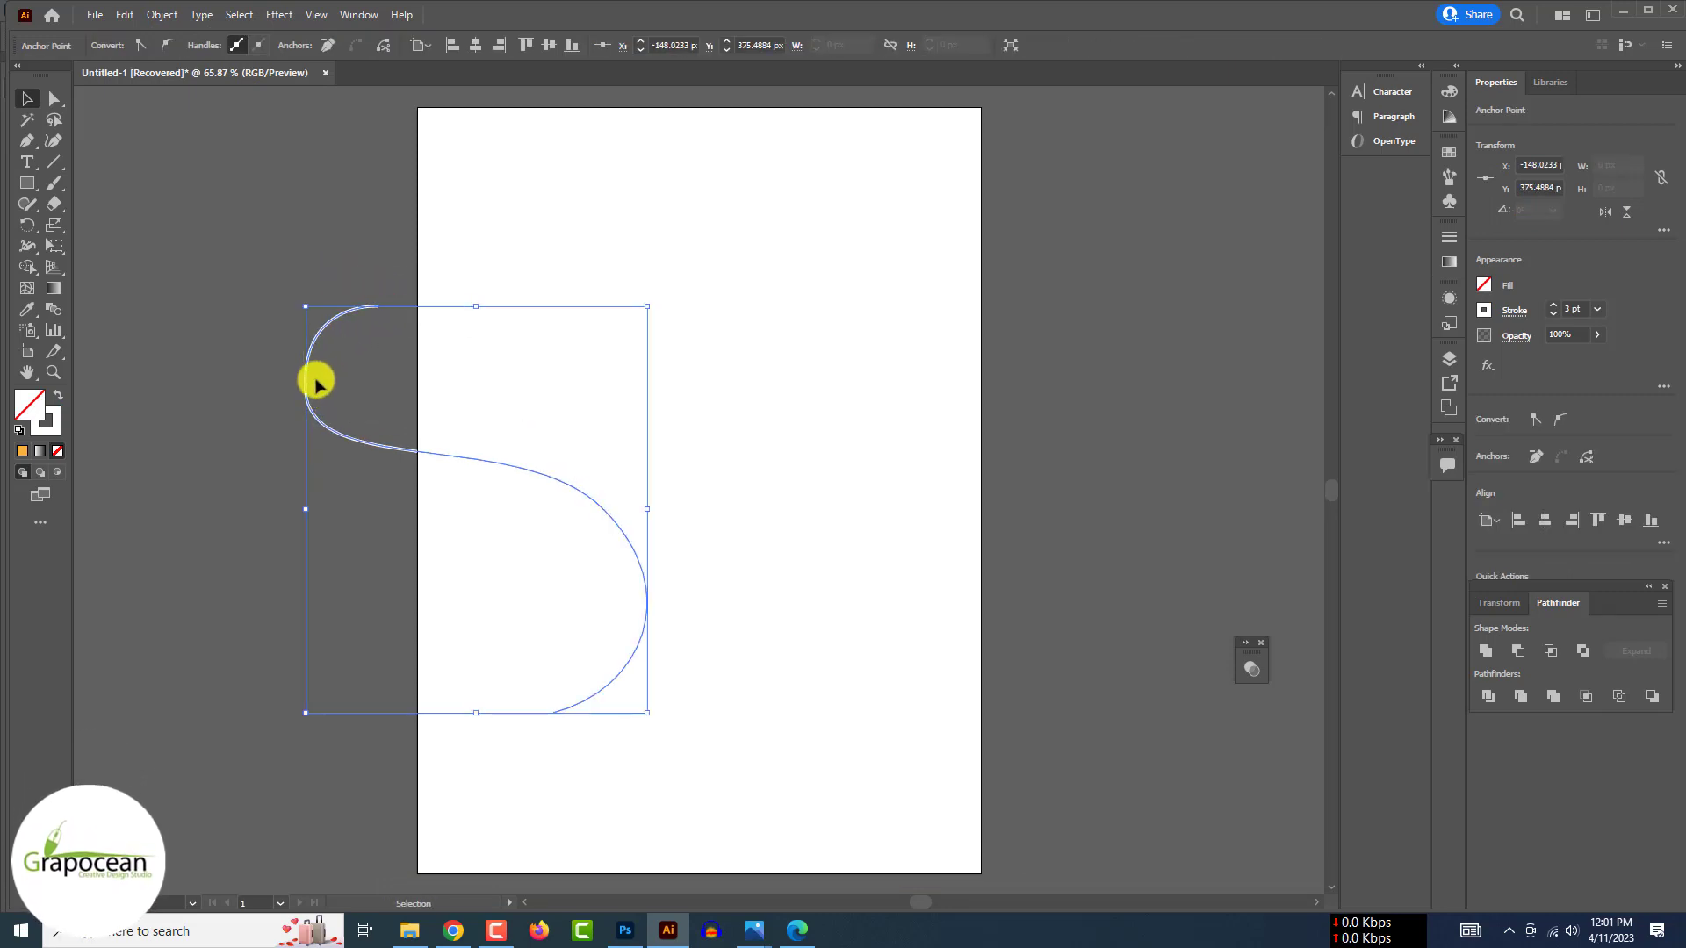
{"action": "left_click_drag", "start_coordinate": [389, 317], "coordinate": [384, 307]}
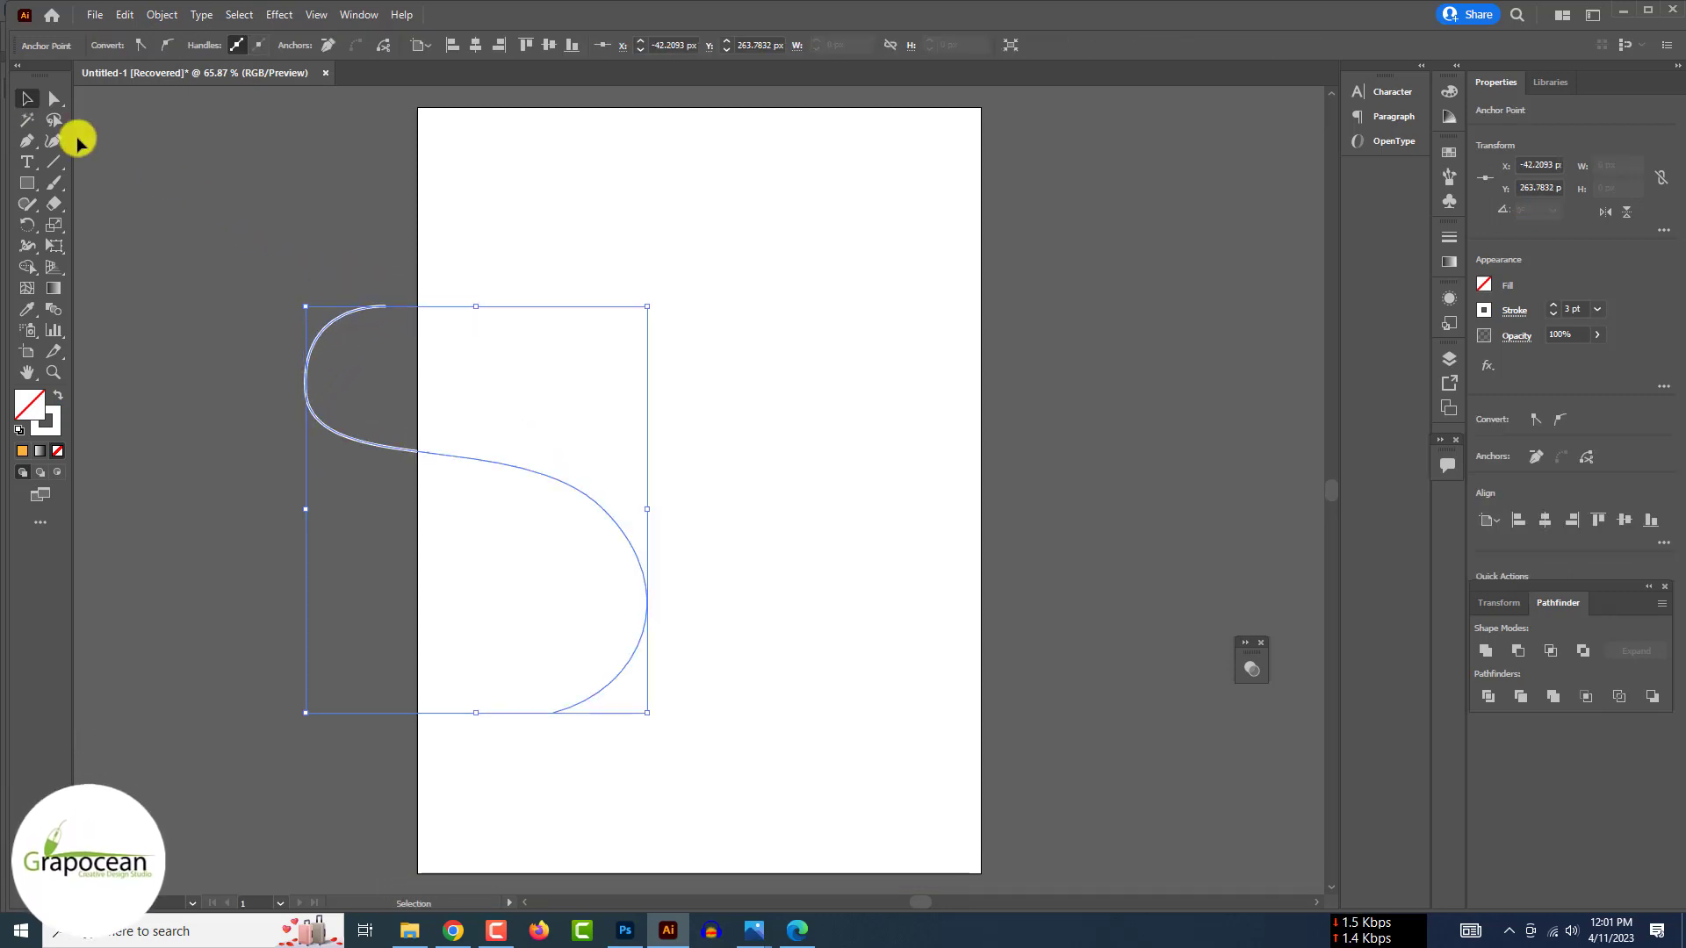
{"action": "left_click", "coordinate": [212, 238]}
{"action": "left_click", "coordinate": [331, 329]}
Extrude the S-curve into a 3D ribbon with a depth of 213 px and adjust its rotation to a custom angle.
{"action": "left_click", "coordinate": [279, 15]}
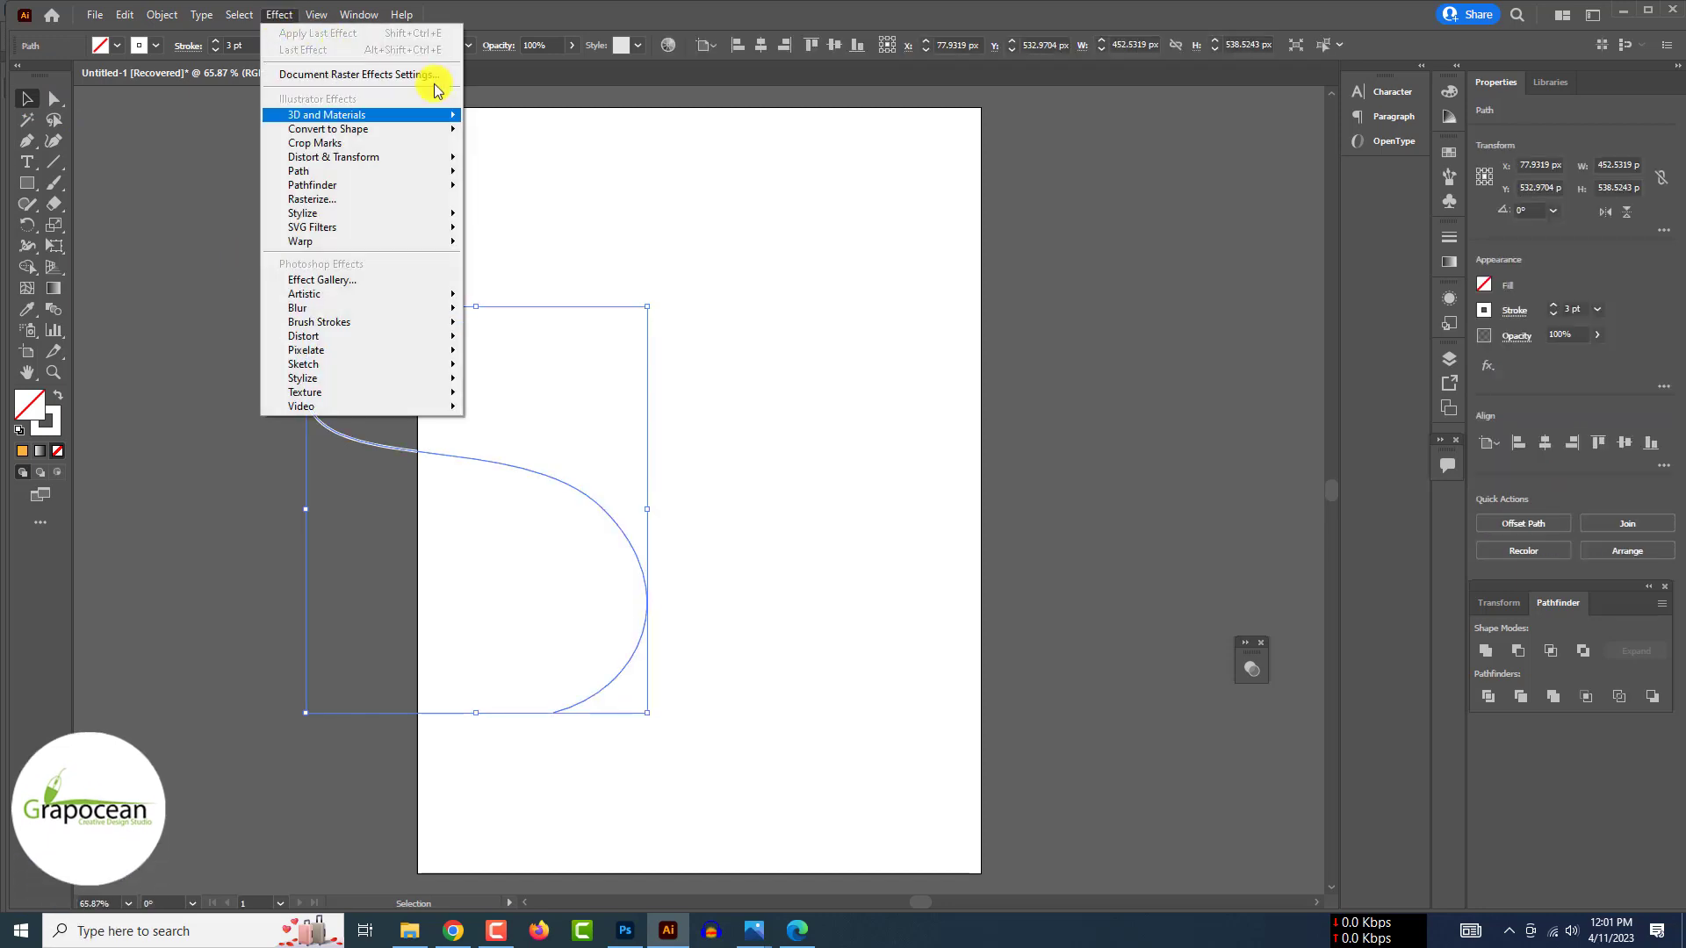
{"action": "left_click", "coordinate": [508, 117]}
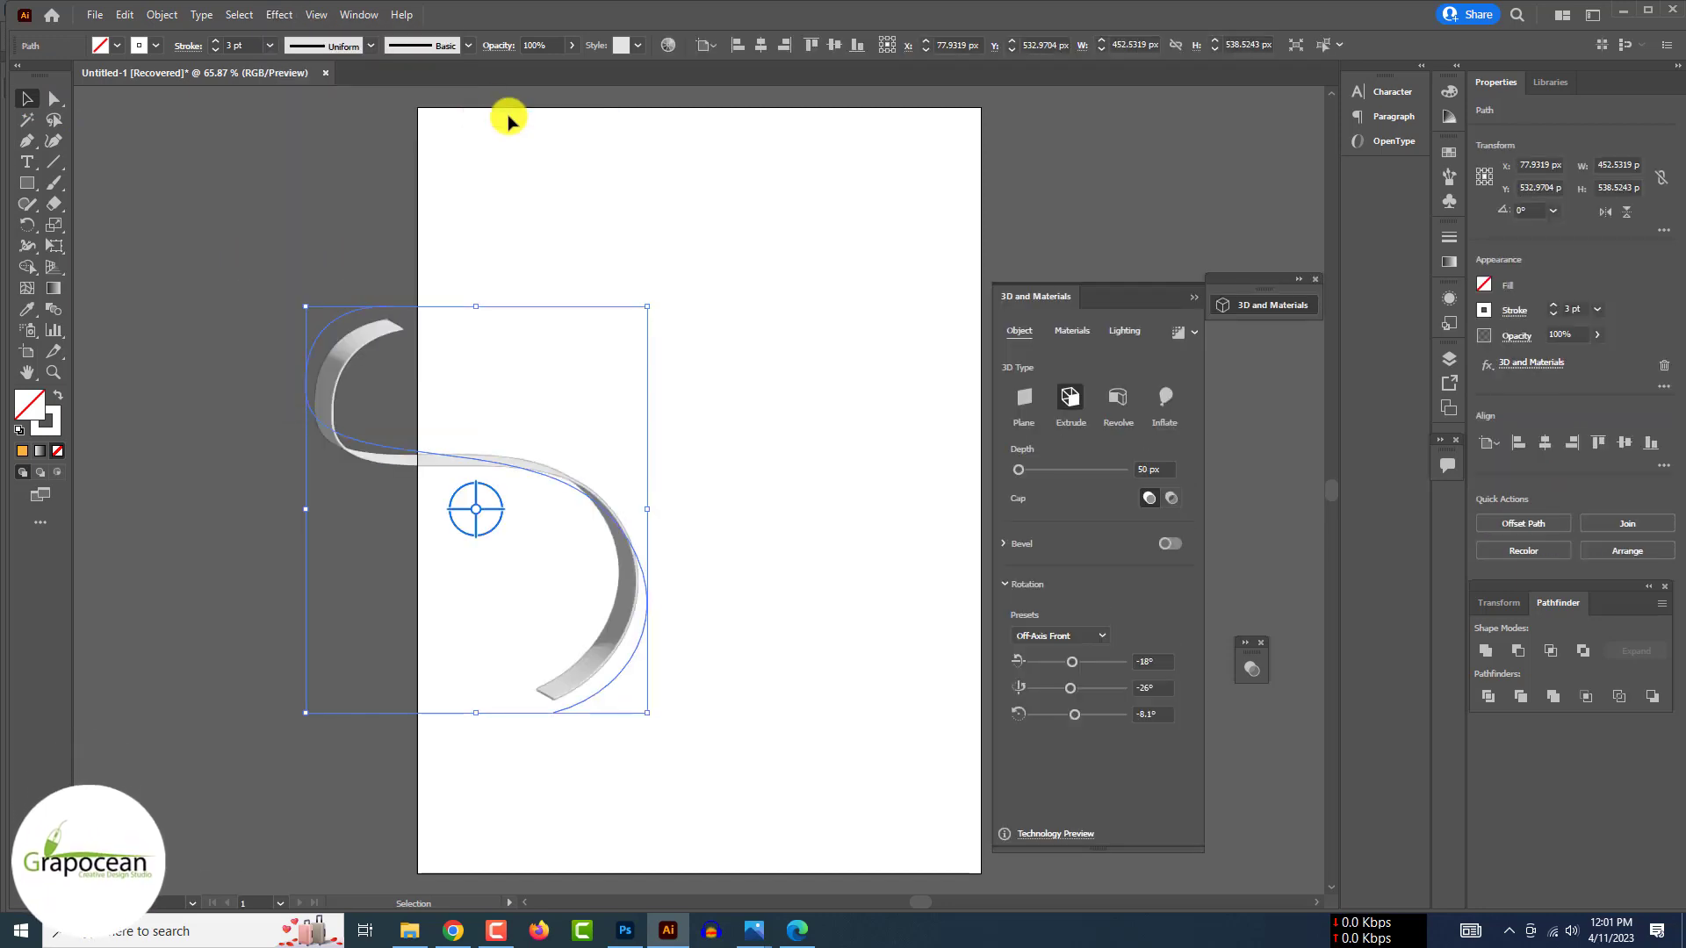
{"action": "left_click_drag", "start_coordinate": [1018, 469], "coordinate": [1031, 477]}
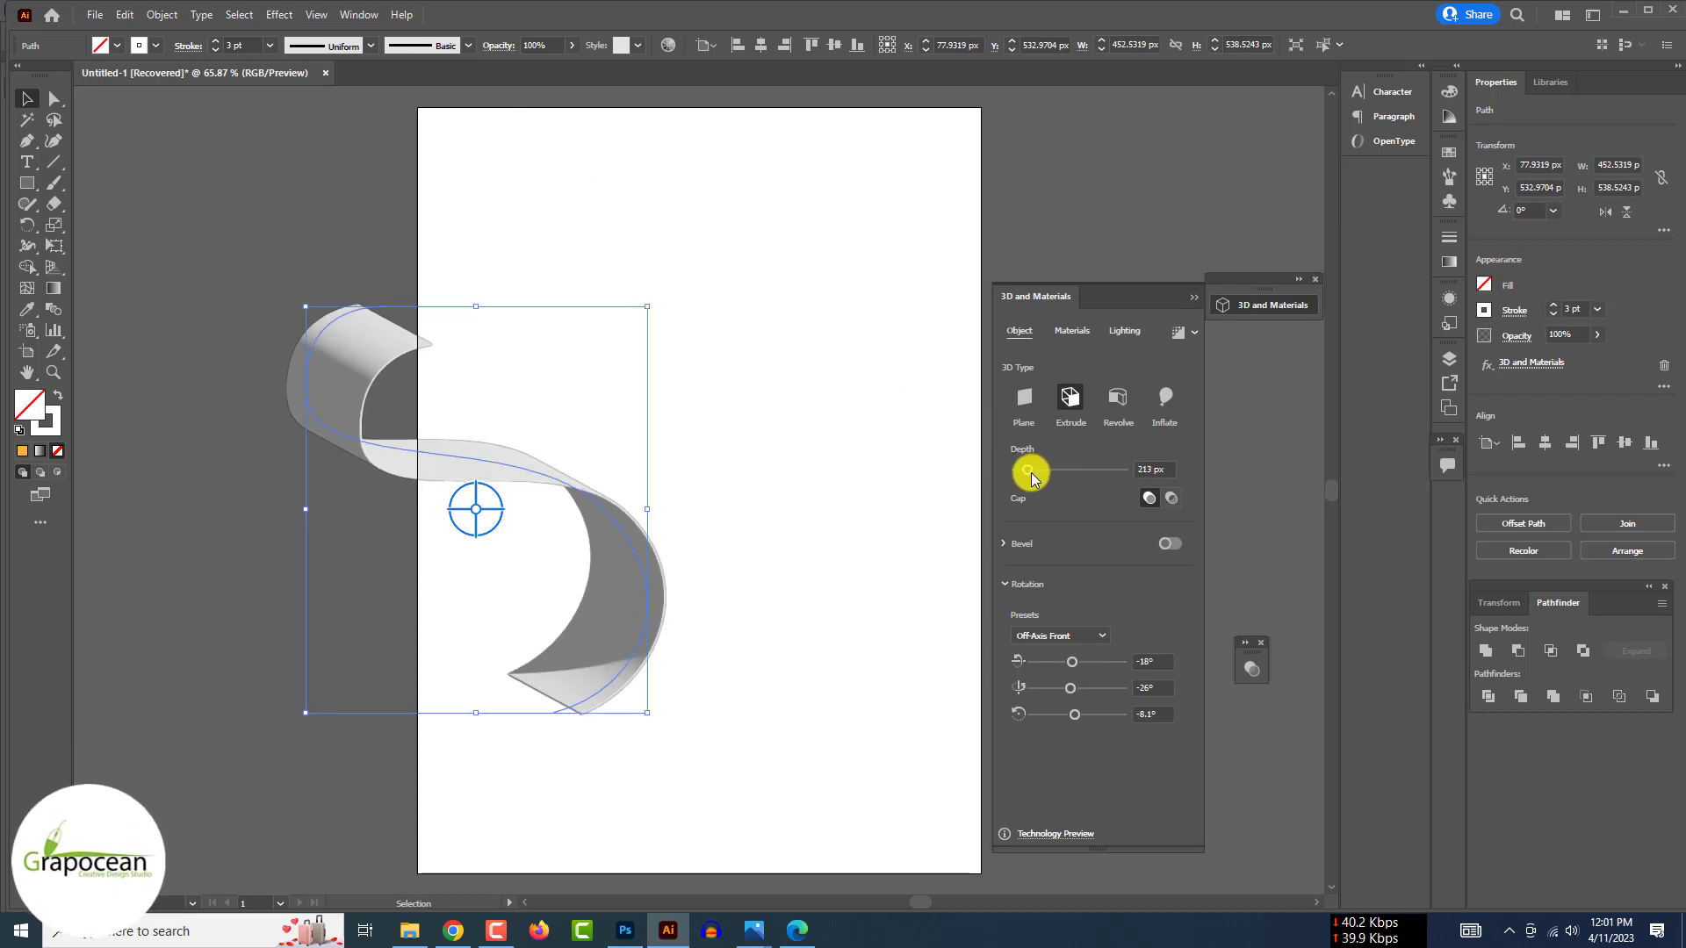
{"action": "mouse_move", "coordinate": [1073, 666]}
{"action": "left_mouse_down"}
{"action": "mouse_move", "coordinate": [1129, 666]}
{"action": "mouse_move", "coordinate": [1071, 661]}
{"action": "left_mouse_up"}
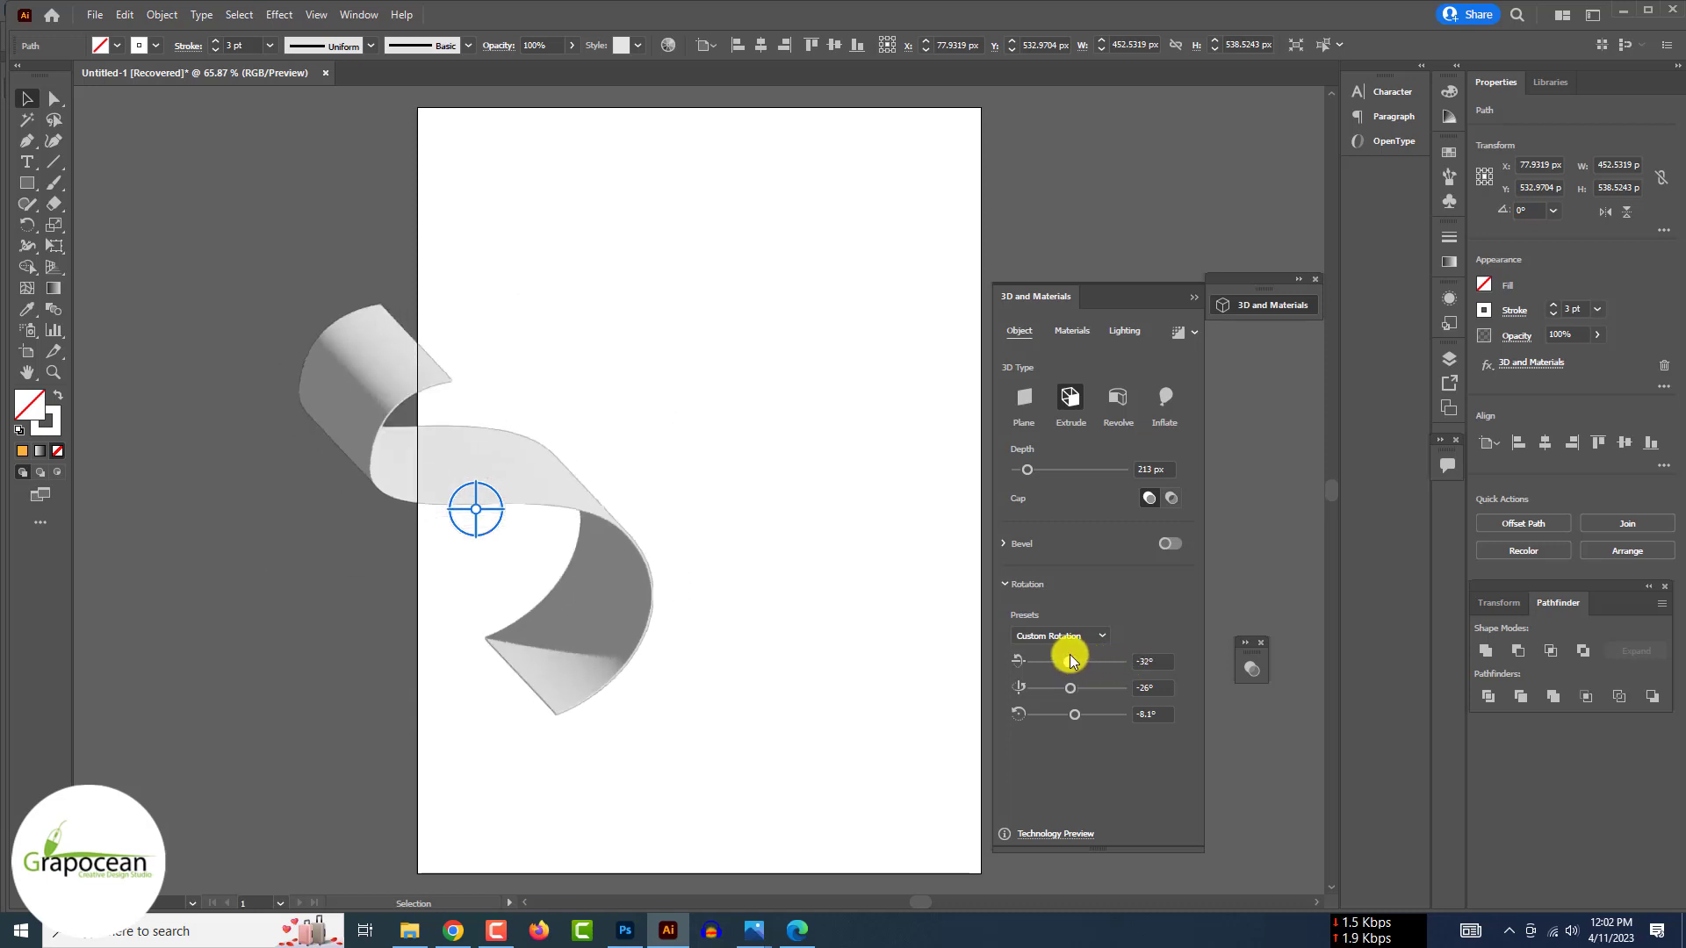
Light the ribbon with height 82° and softness 36%, and lower the ambient light intensity to its minimum.
{"action": "left_click", "coordinate": [1125, 331]}
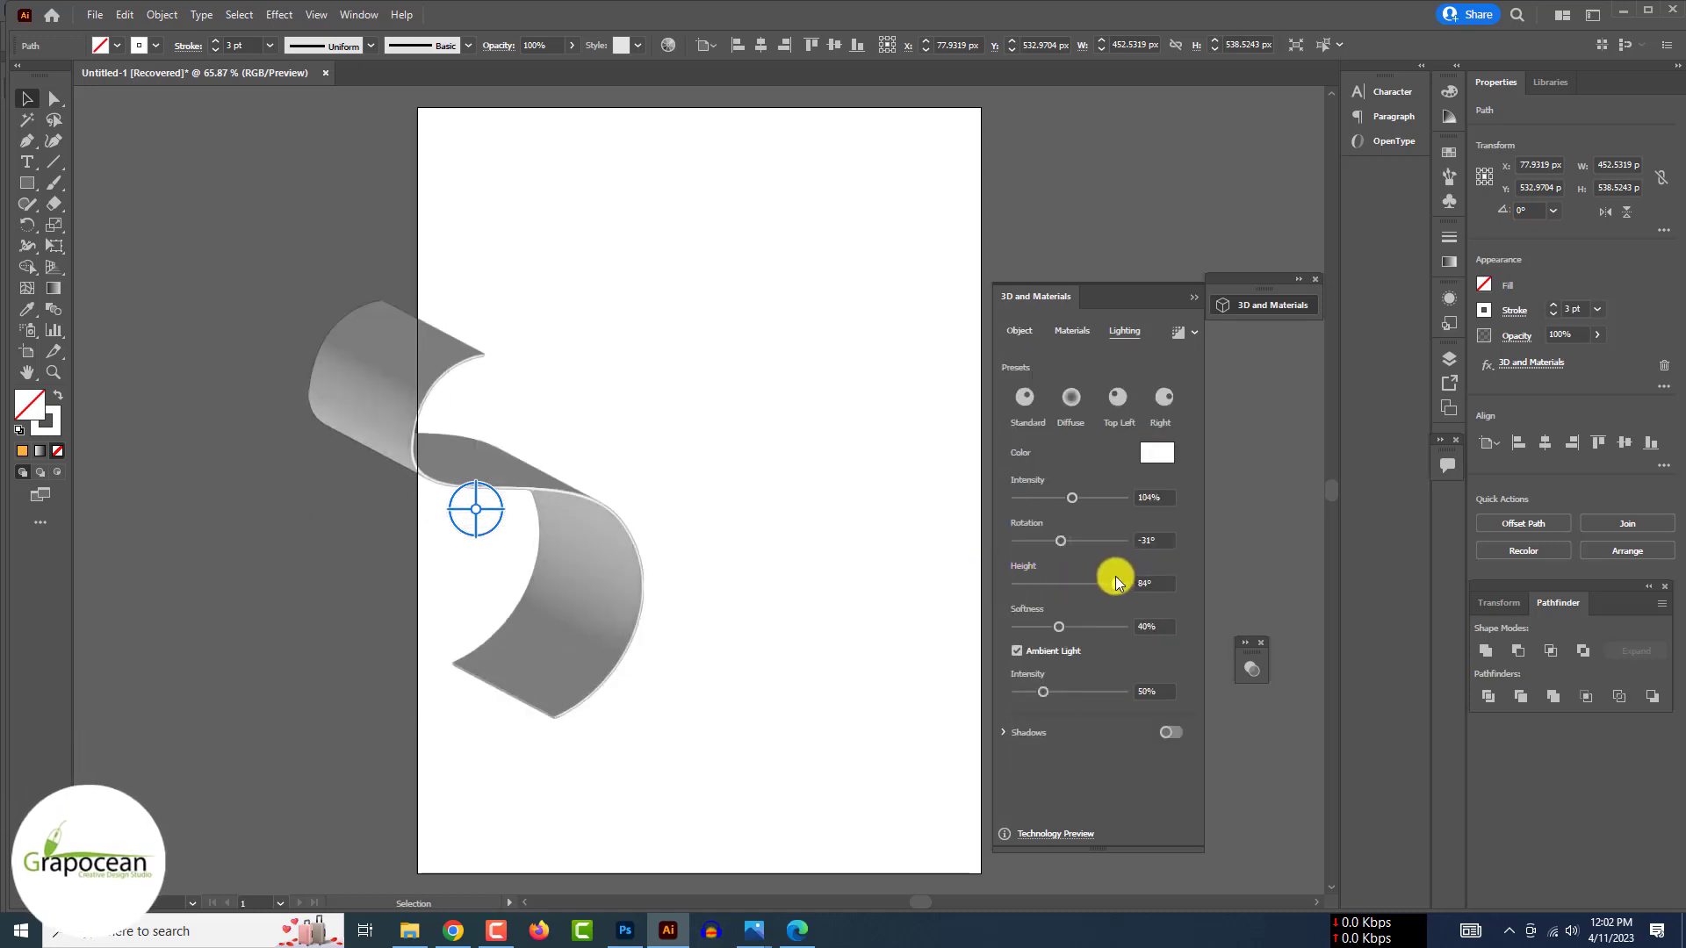
{"action": "left_click_drag", "start_coordinate": [1118, 584], "coordinate": [1055, 627]}
{"action": "left_click_drag", "start_coordinate": [1018, 692], "coordinate": [1010, 692]}
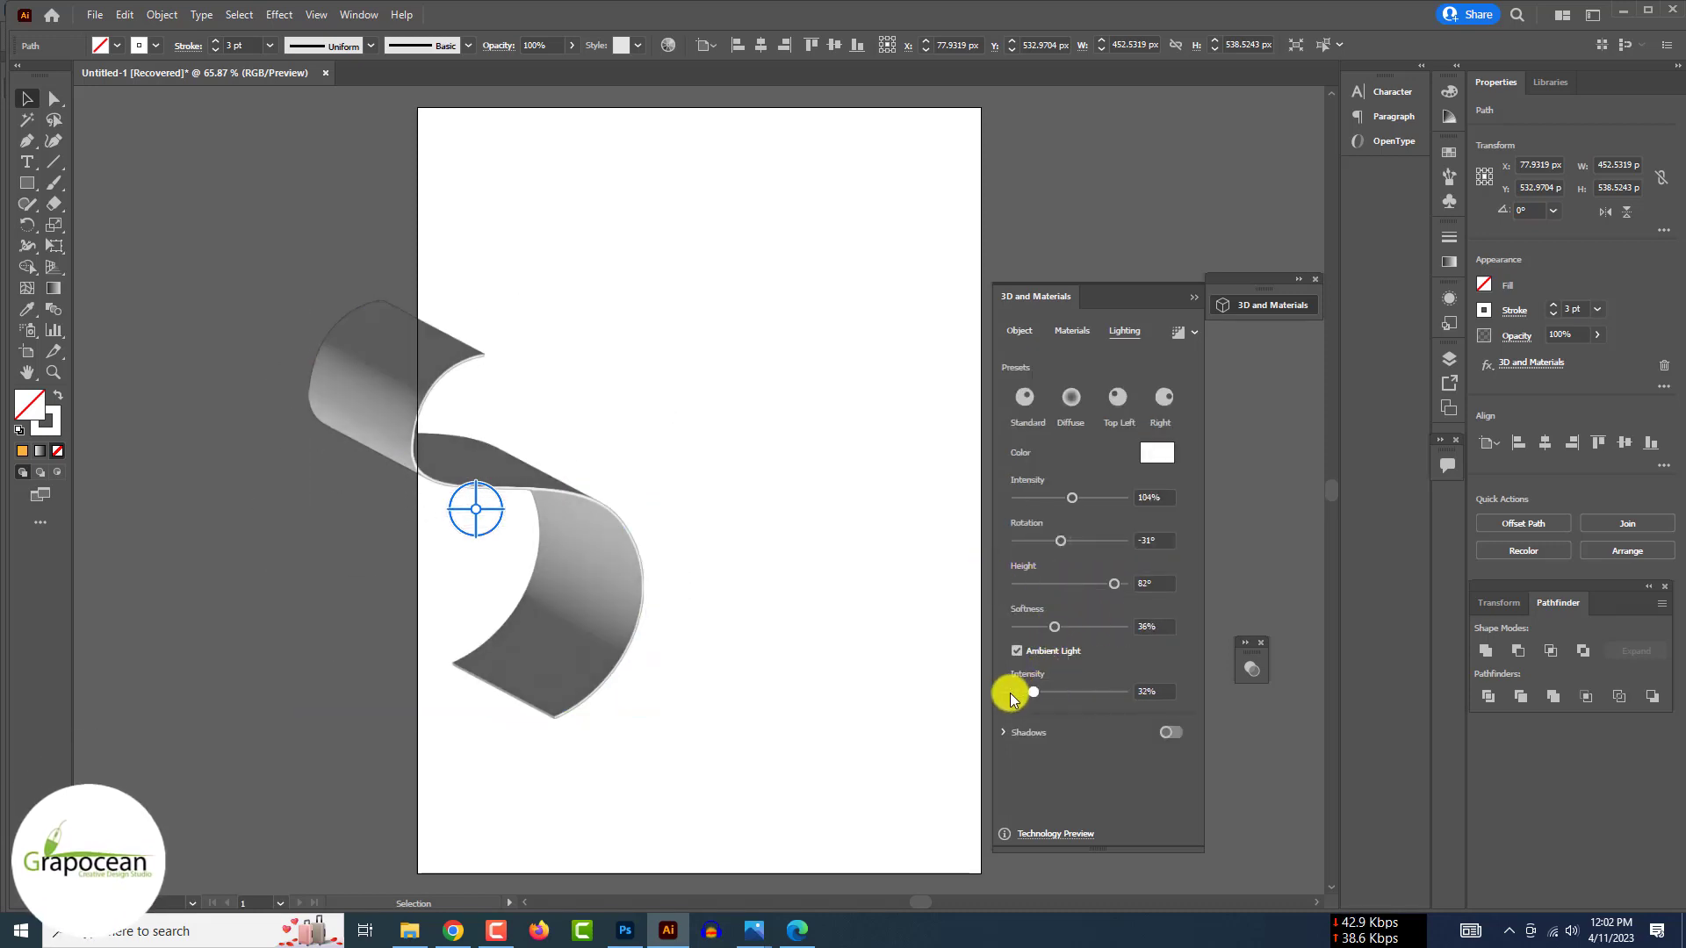
{"action": "left_click", "coordinate": [1194, 301]}
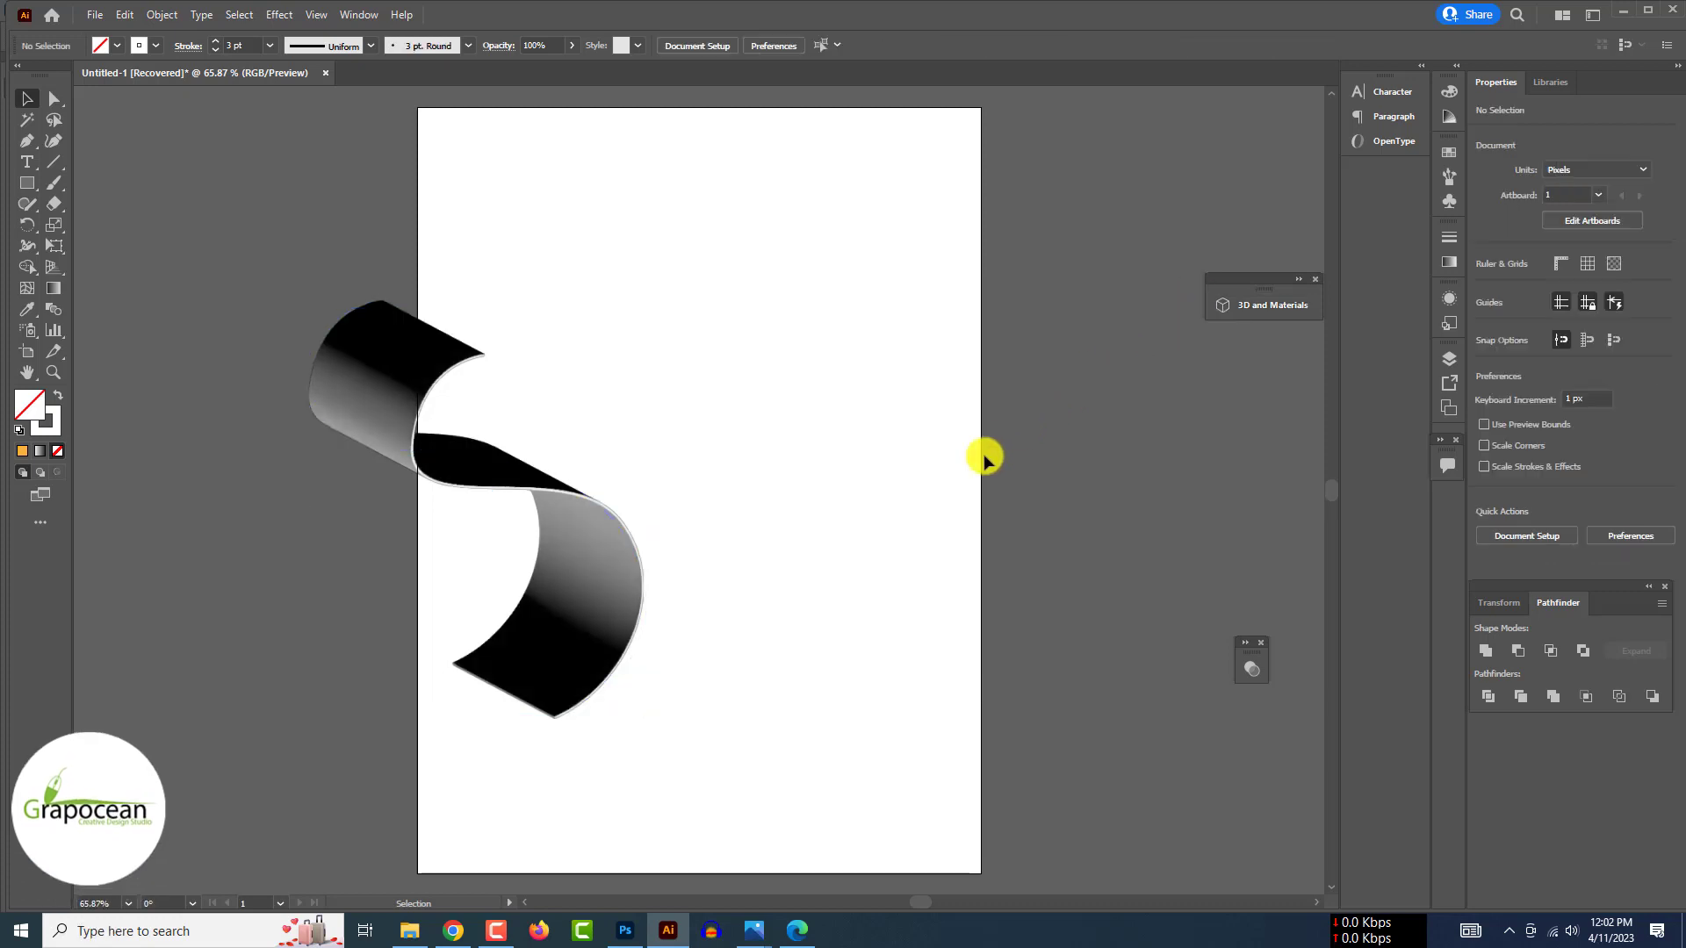
Move the ribbon up and to the left, apply the elliptical tapered width profile, and increase its stroke weight.
{"action": "left_click_drag", "start_coordinate": [413, 410], "coordinate": [331, 331]}
{"action": "left_click", "coordinate": [371, 46]}
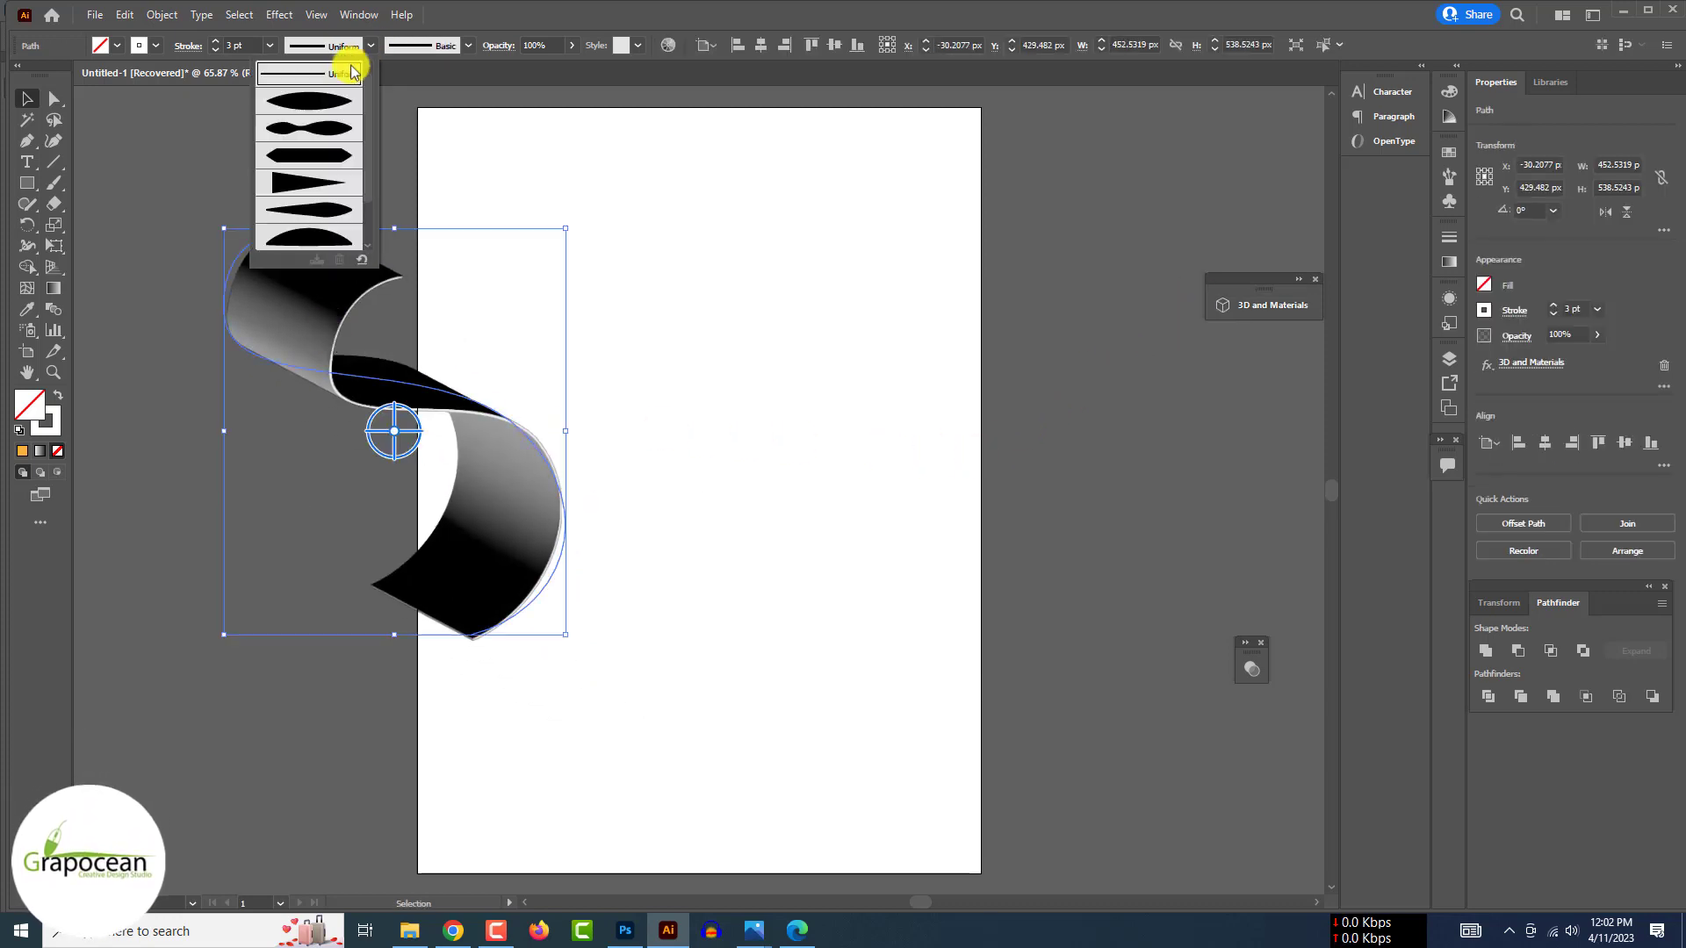
{"action": "left_click", "coordinate": [316, 112]}
{"action": "left_click", "coordinate": [173, 399]}
{"action": "left_click", "coordinate": [283, 345]}
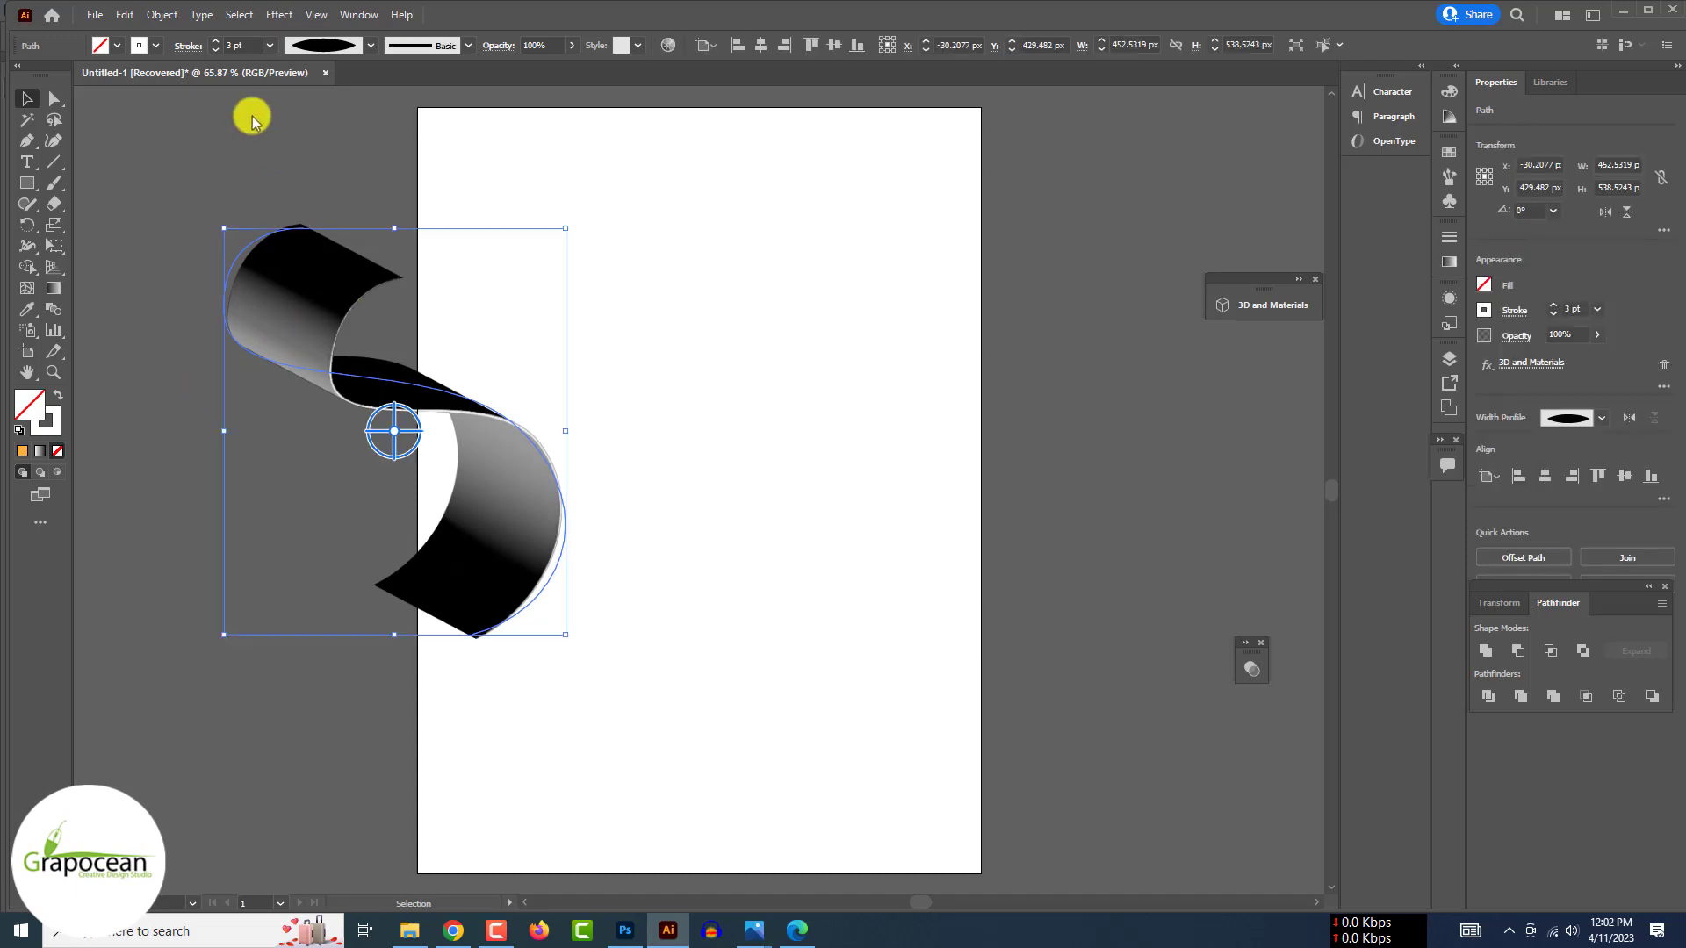
{"action": "left_click", "coordinate": [215, 40]}
{"action": "left_click", "coordinate": [215, 40]}
{"action": "left_click", "coordinate": [188, 234]}
Bring the ribbon into Website Banner in Photoshop as a vector smart object behind the phones, using Color Dodge at 32% opacity.
{"action": "left_click_drag", "start_coordinate": [380, 396], "coordinate": [627, 933]}
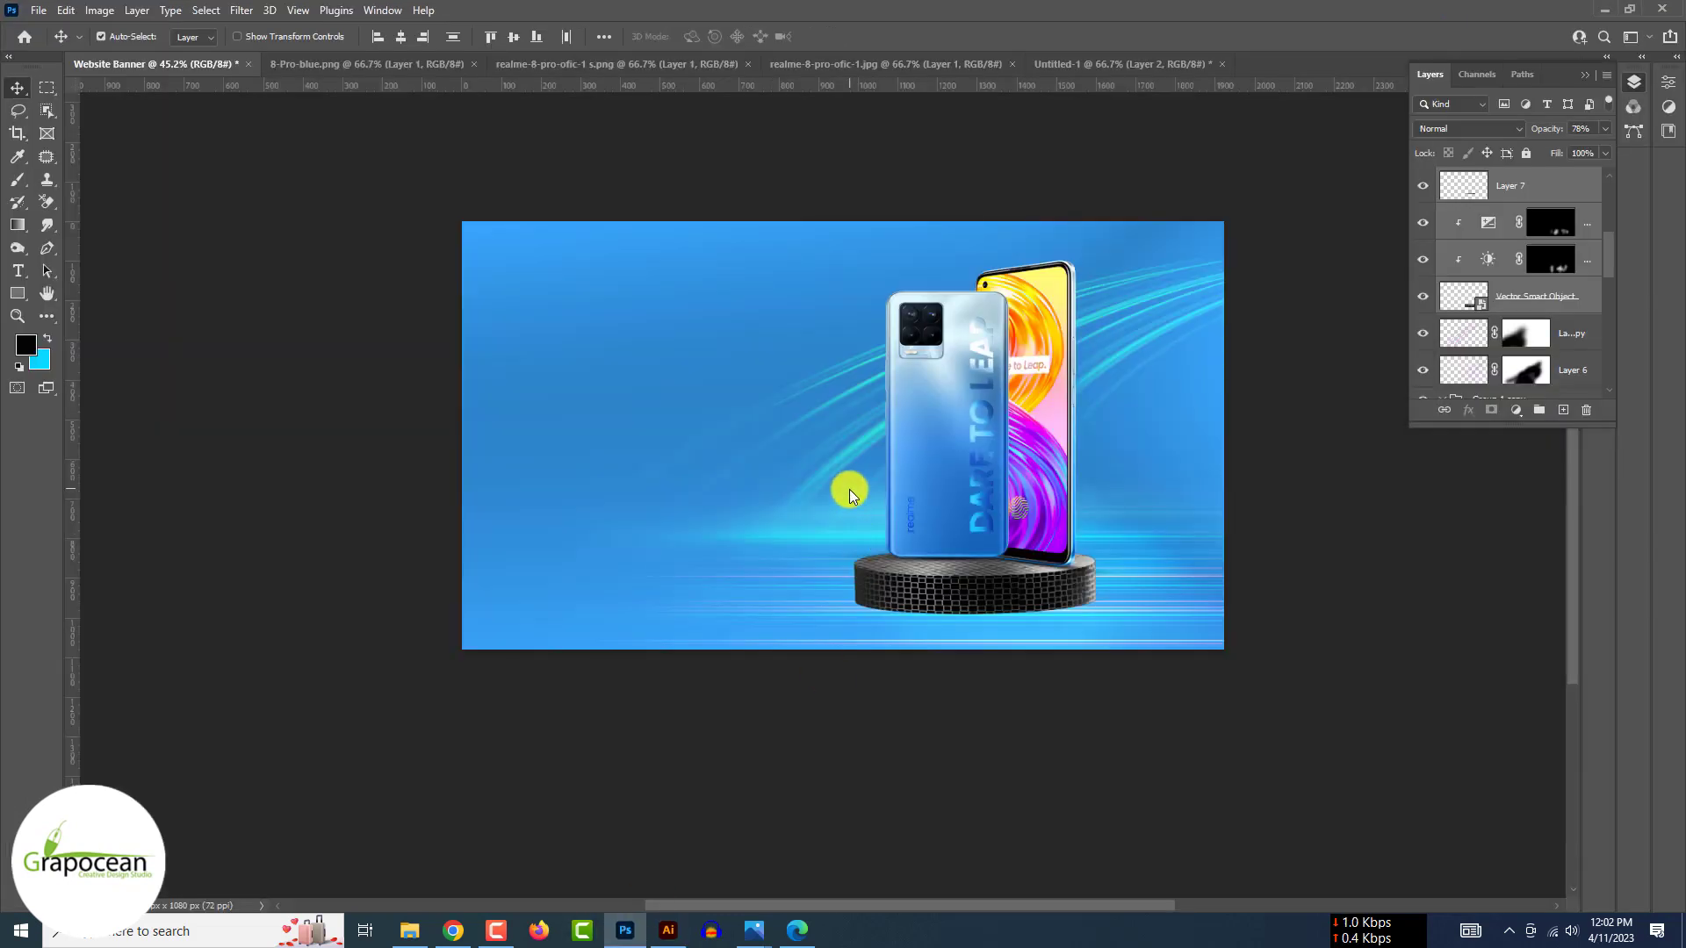
{"action": "left_click_drag", "start_coordinate": [850, 488], "coordinate": [858, 489]}
{"action": "left_click_drag", "start_coordinate": [934, 591], "coordinate": [1027, 670]}
{"action": "left_click_drag", "start_coordinate": [992, 569], "coordinate": [1038, 472]}
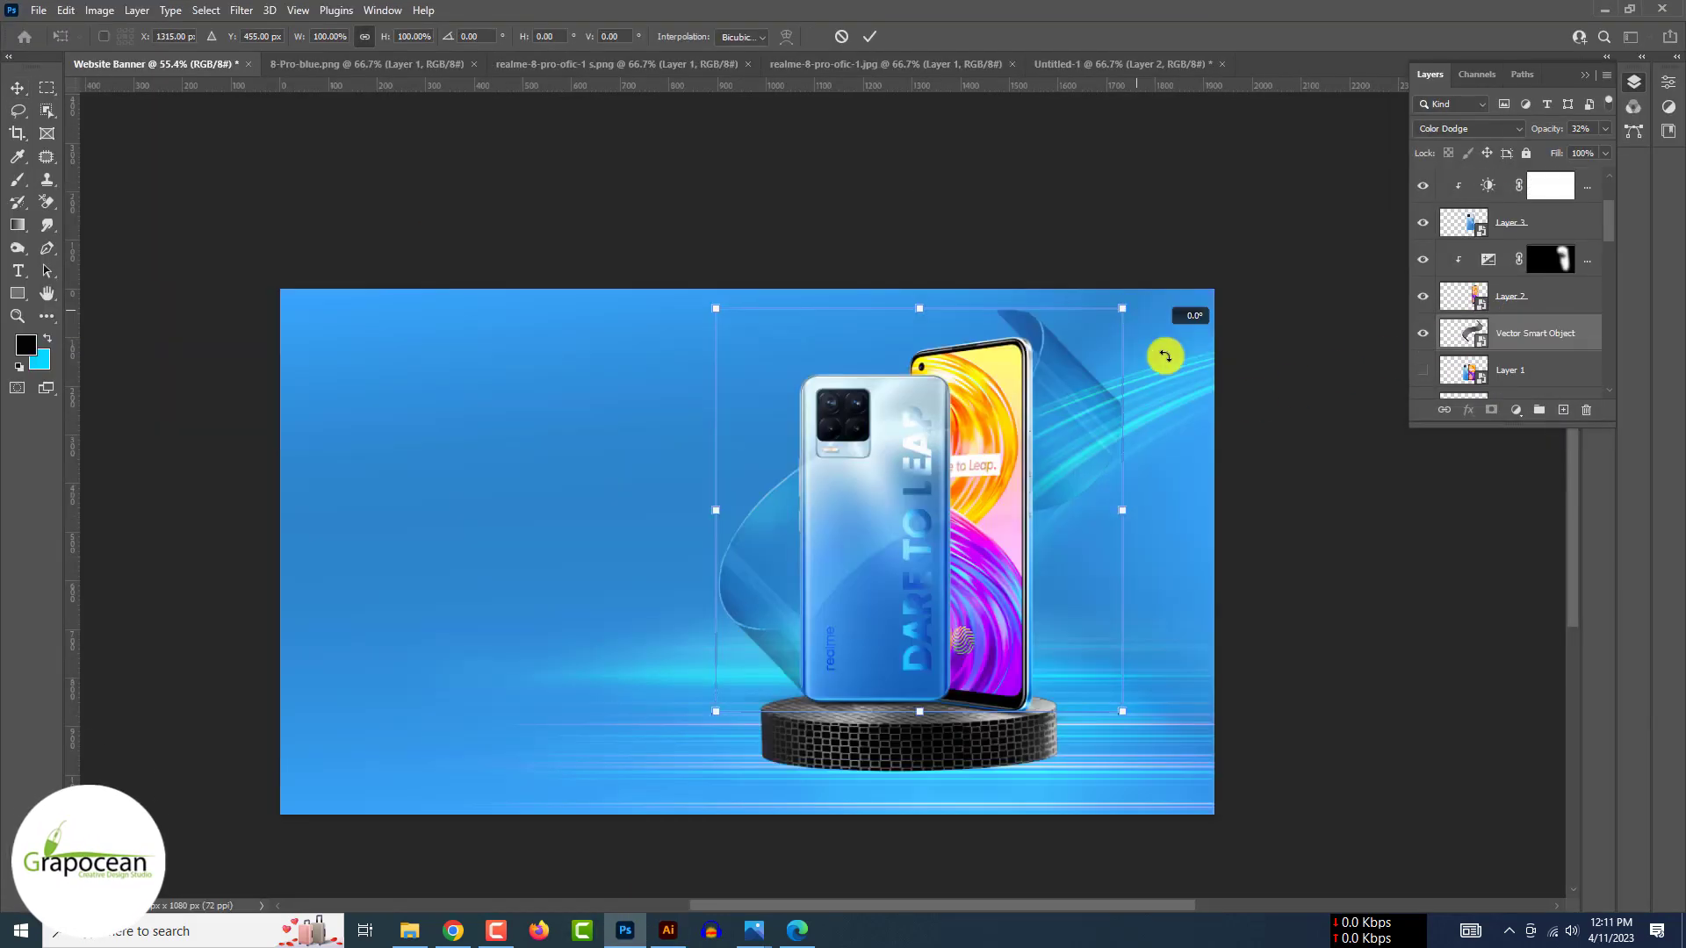
{"action": "left_click_drag", "start_coordinate": [1166, 358], "coordinate": [773, 626]}
{"action": "key", "text": "ctrl+z"}
{"action": "left_click", "coordinate": [867, 37]}
{"action": "scroll", "coordinate": [948, 474], "scroll_direction": "down", "scroll_amount": 1}
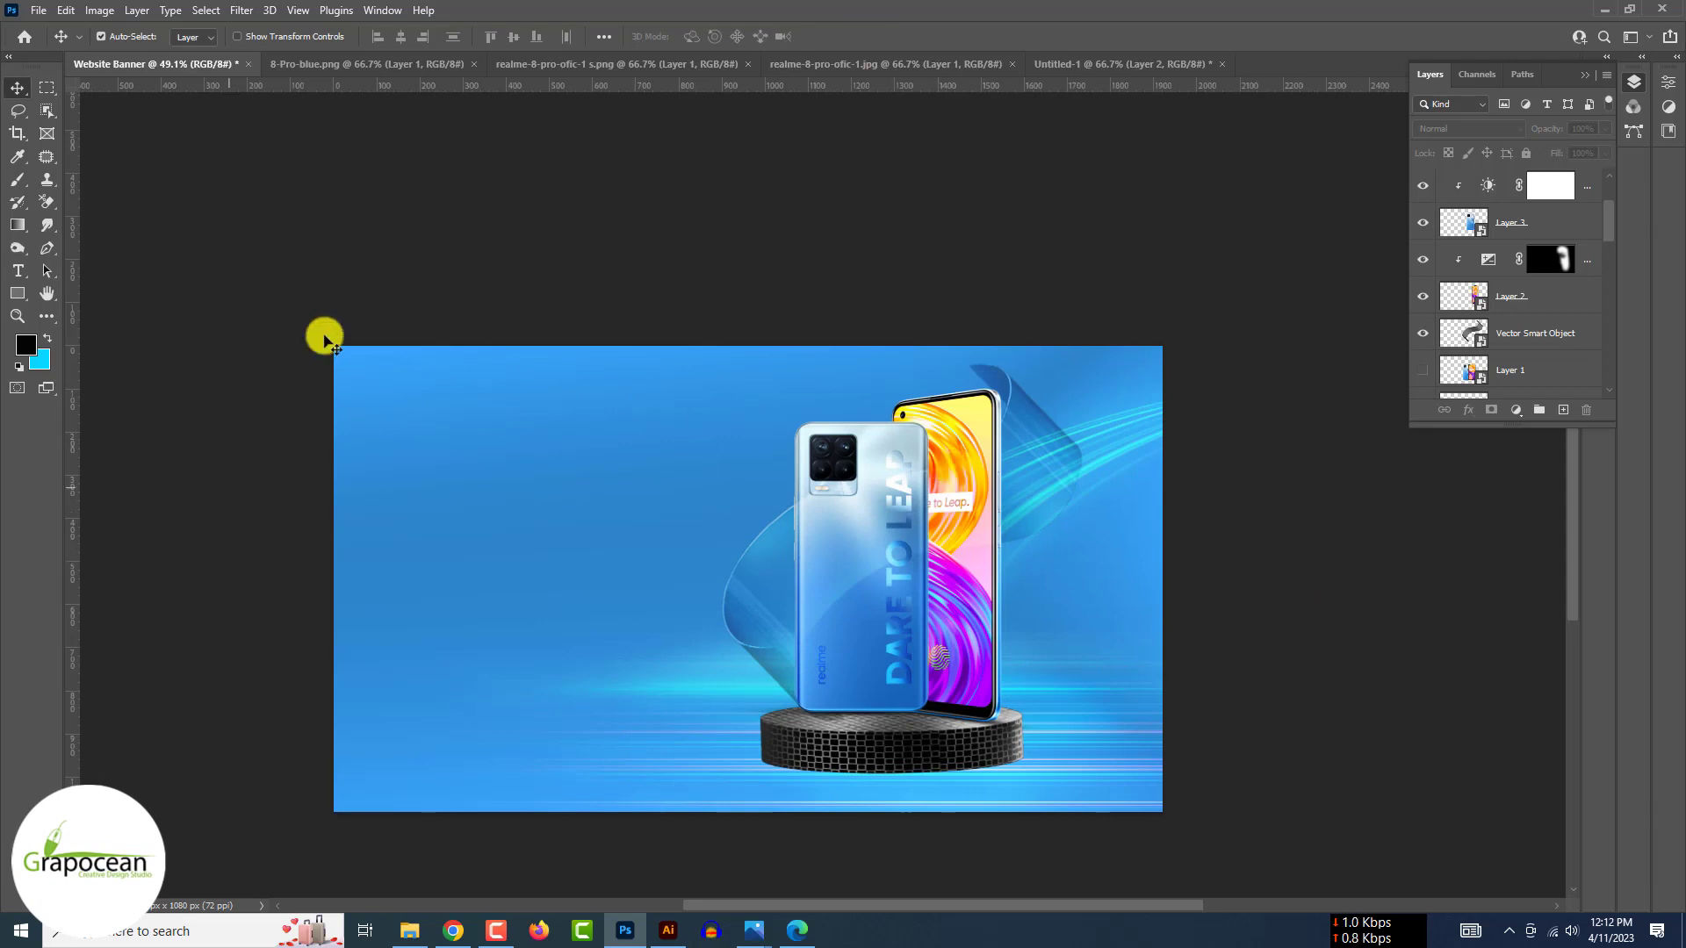
Add the white text "108" in Montserrat to the left of the phones and enlarge it.
{"action": "left_click", "coordinate": [27, 272]}
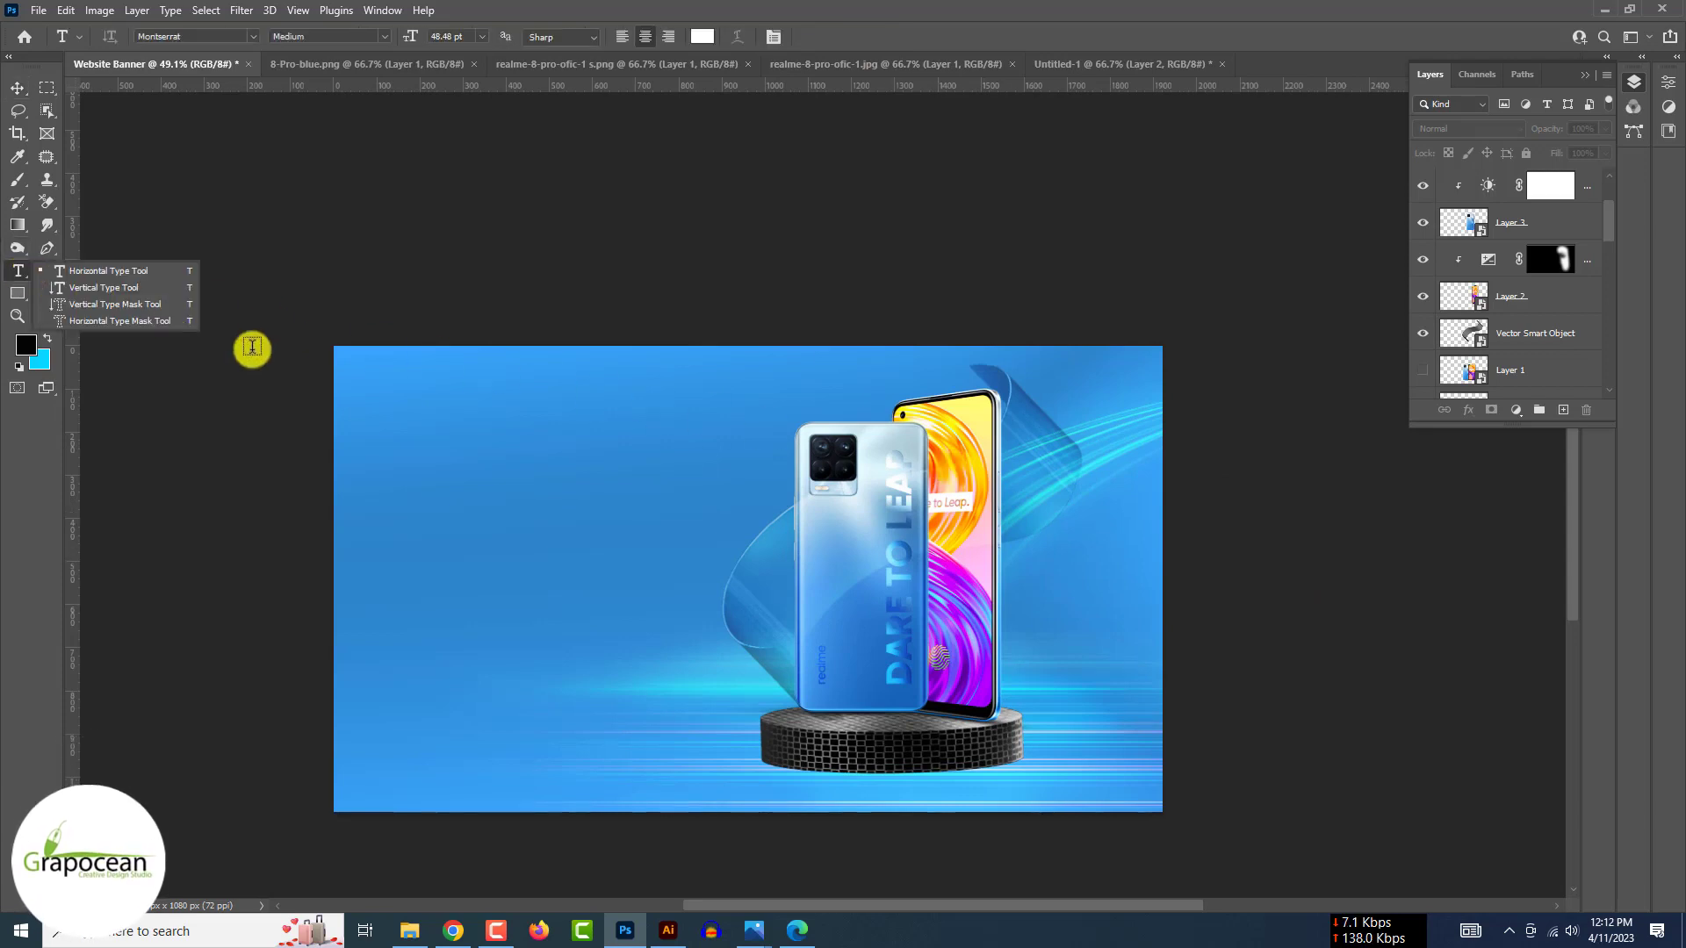
{"action": "left_click", "coordinate": [684, 491]}
{"action": "key", "text": "BackSpace"}
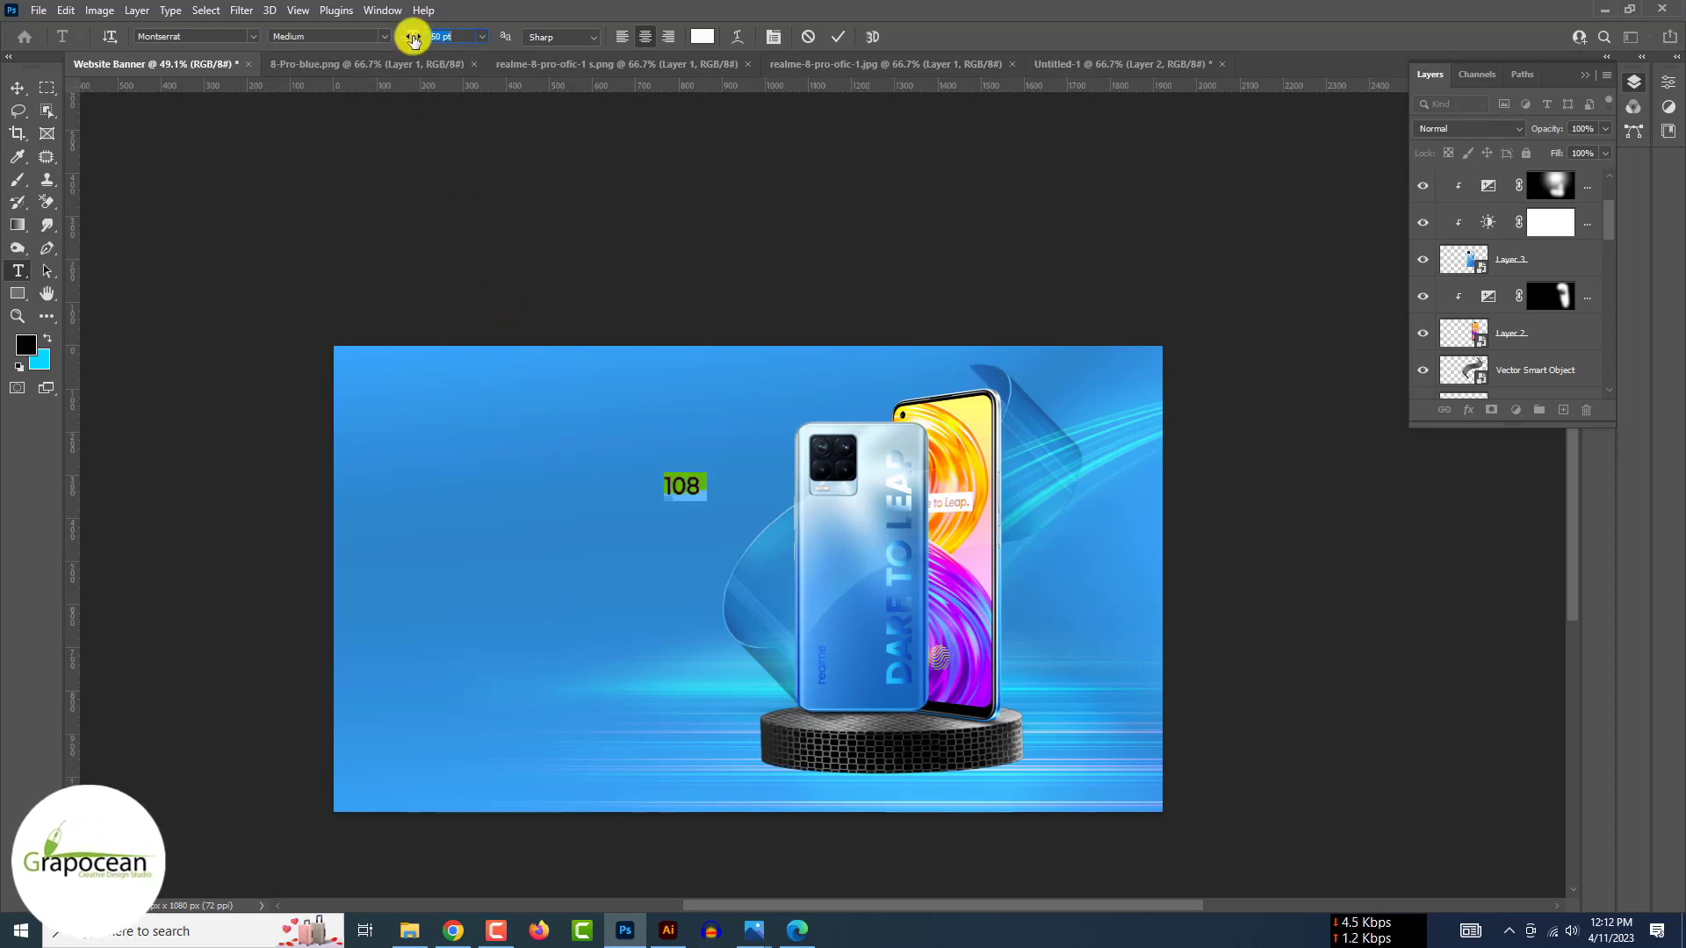
{"action": "left_click_drag", "start_coordinate": [414, 40], "coordinate": [455, 48]}
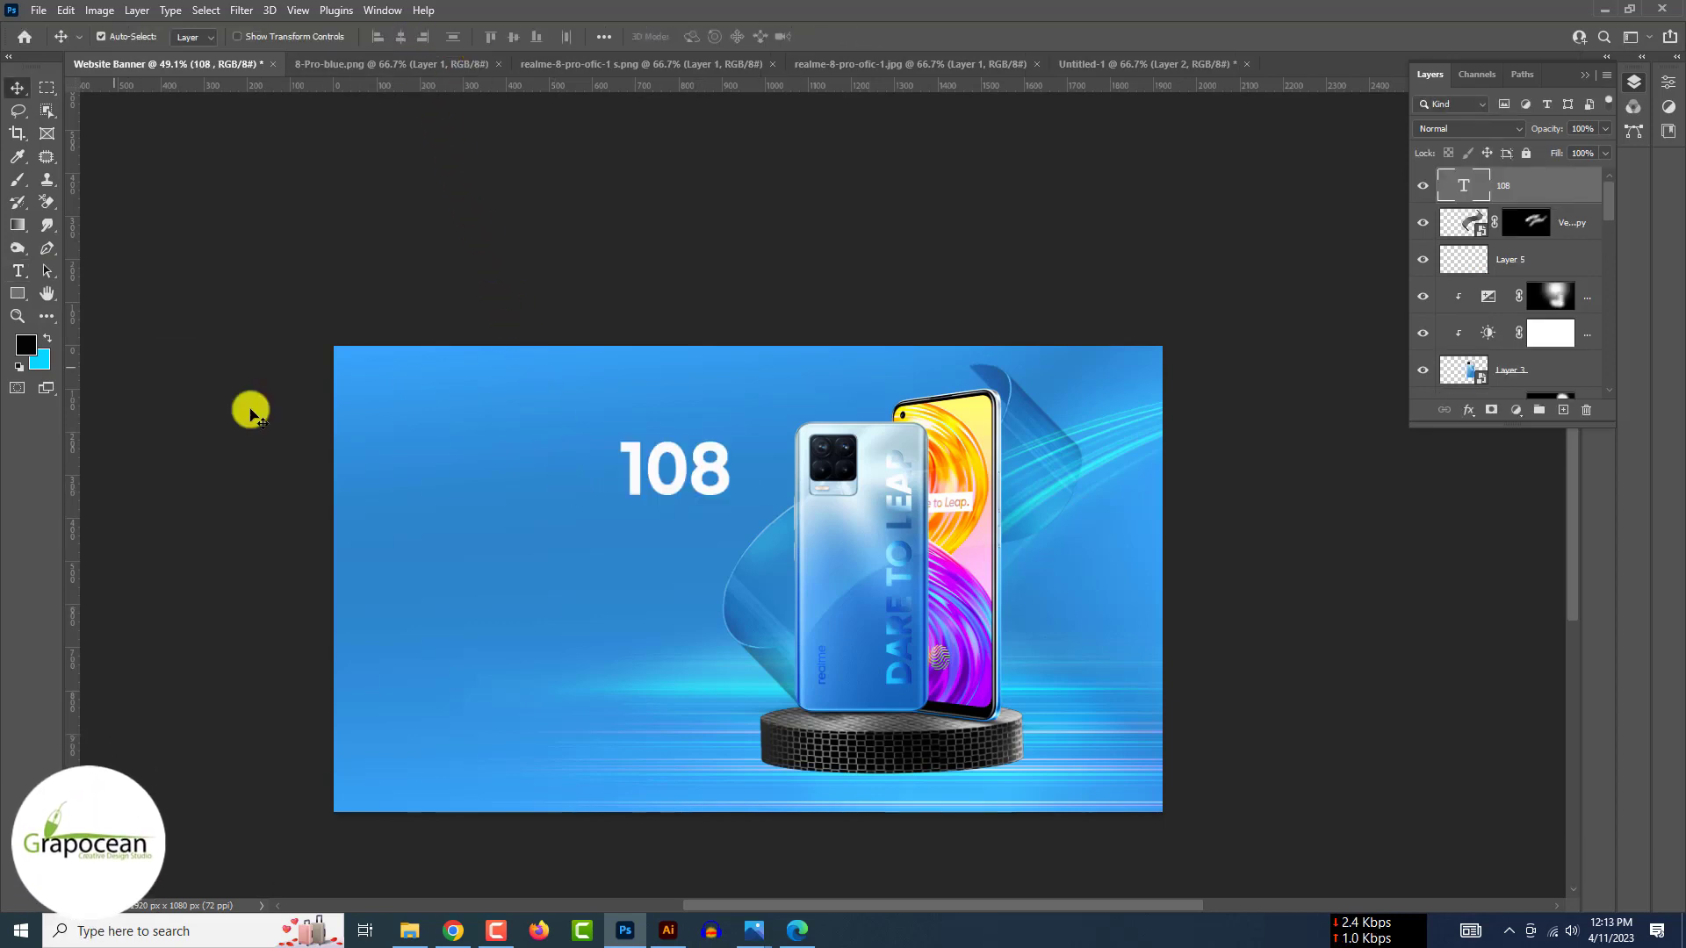
Reset the foreground and background colours and add a Gradient Overlay to the "108" text with Normal blend mode.
{"action": "key", "text": "d"}
{"action": "right_click", "coordinate": [1549, 182]}
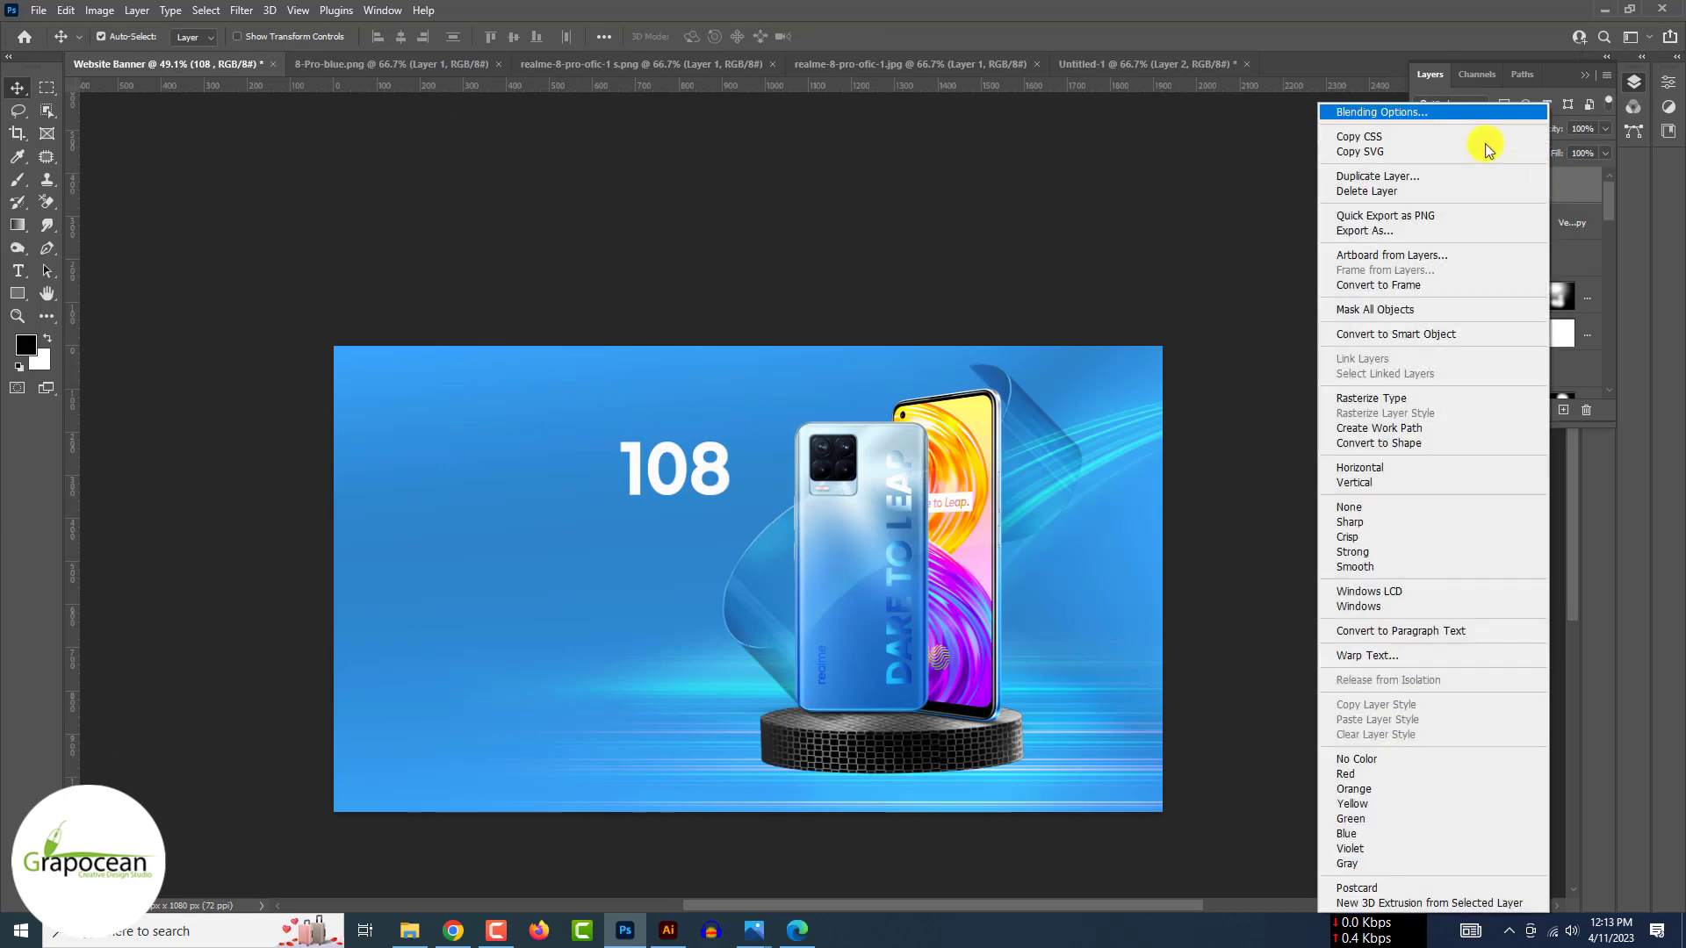
{"action": "left_click", "coordinate": [1431, 113]}
{"action": "left_click", "coordinate": [960, 741]}
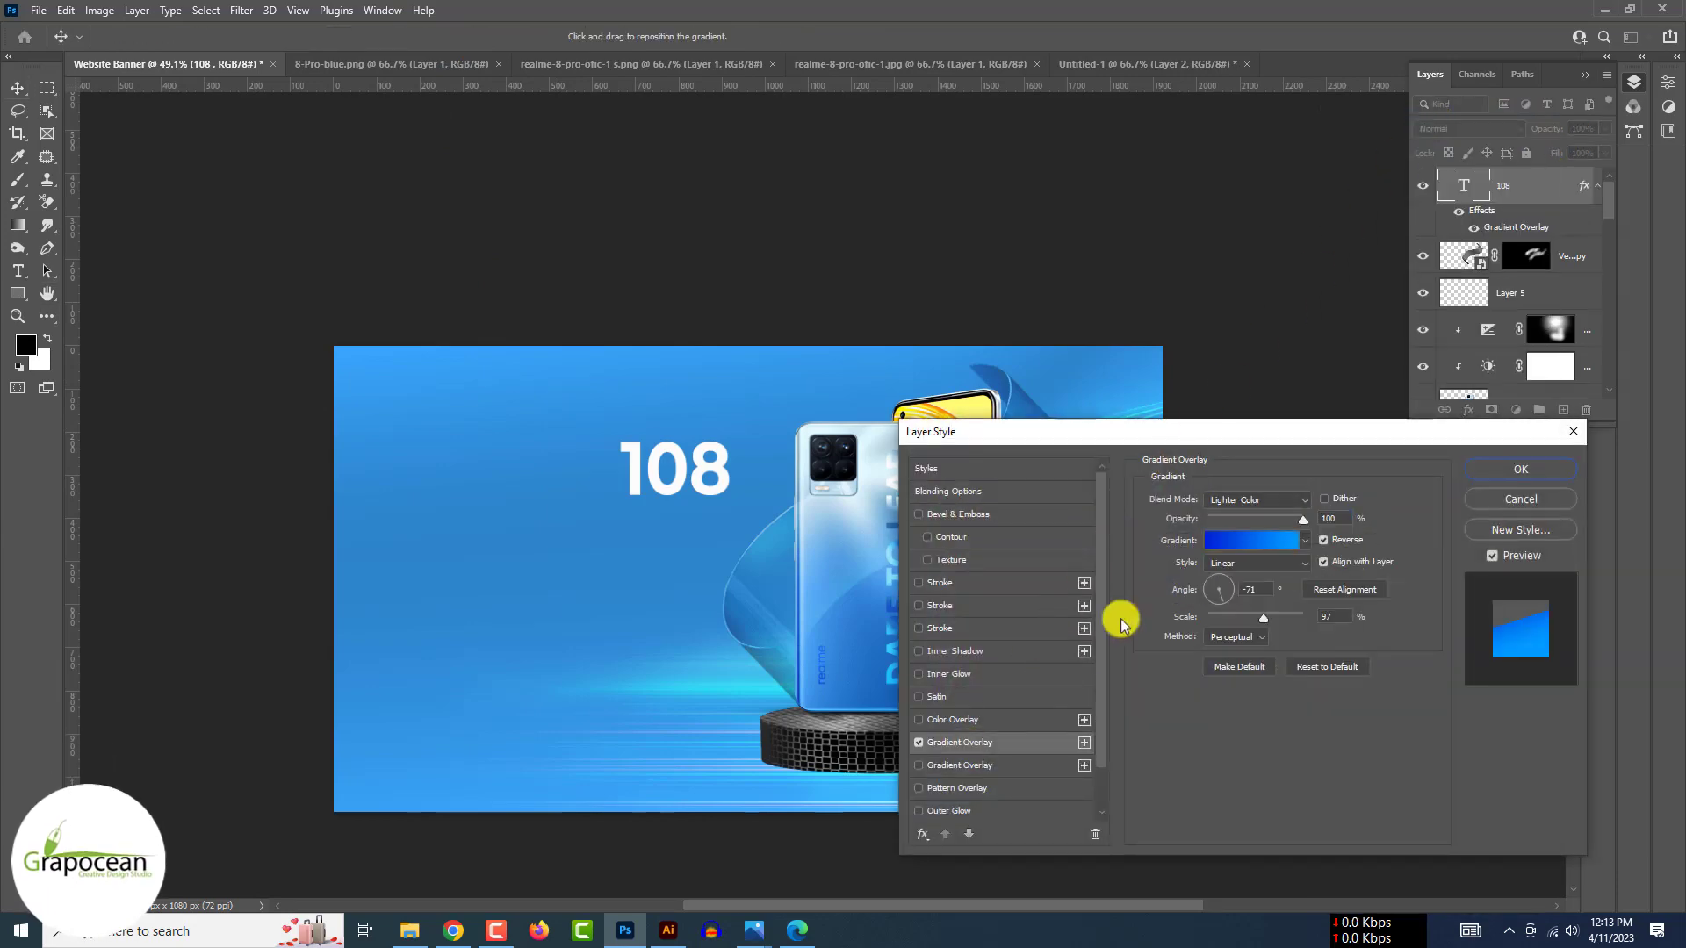
{"action": "left_click", "coordinate": [1257, 499]}
{"action": "left_click", "coordinate": [1250, 491]}
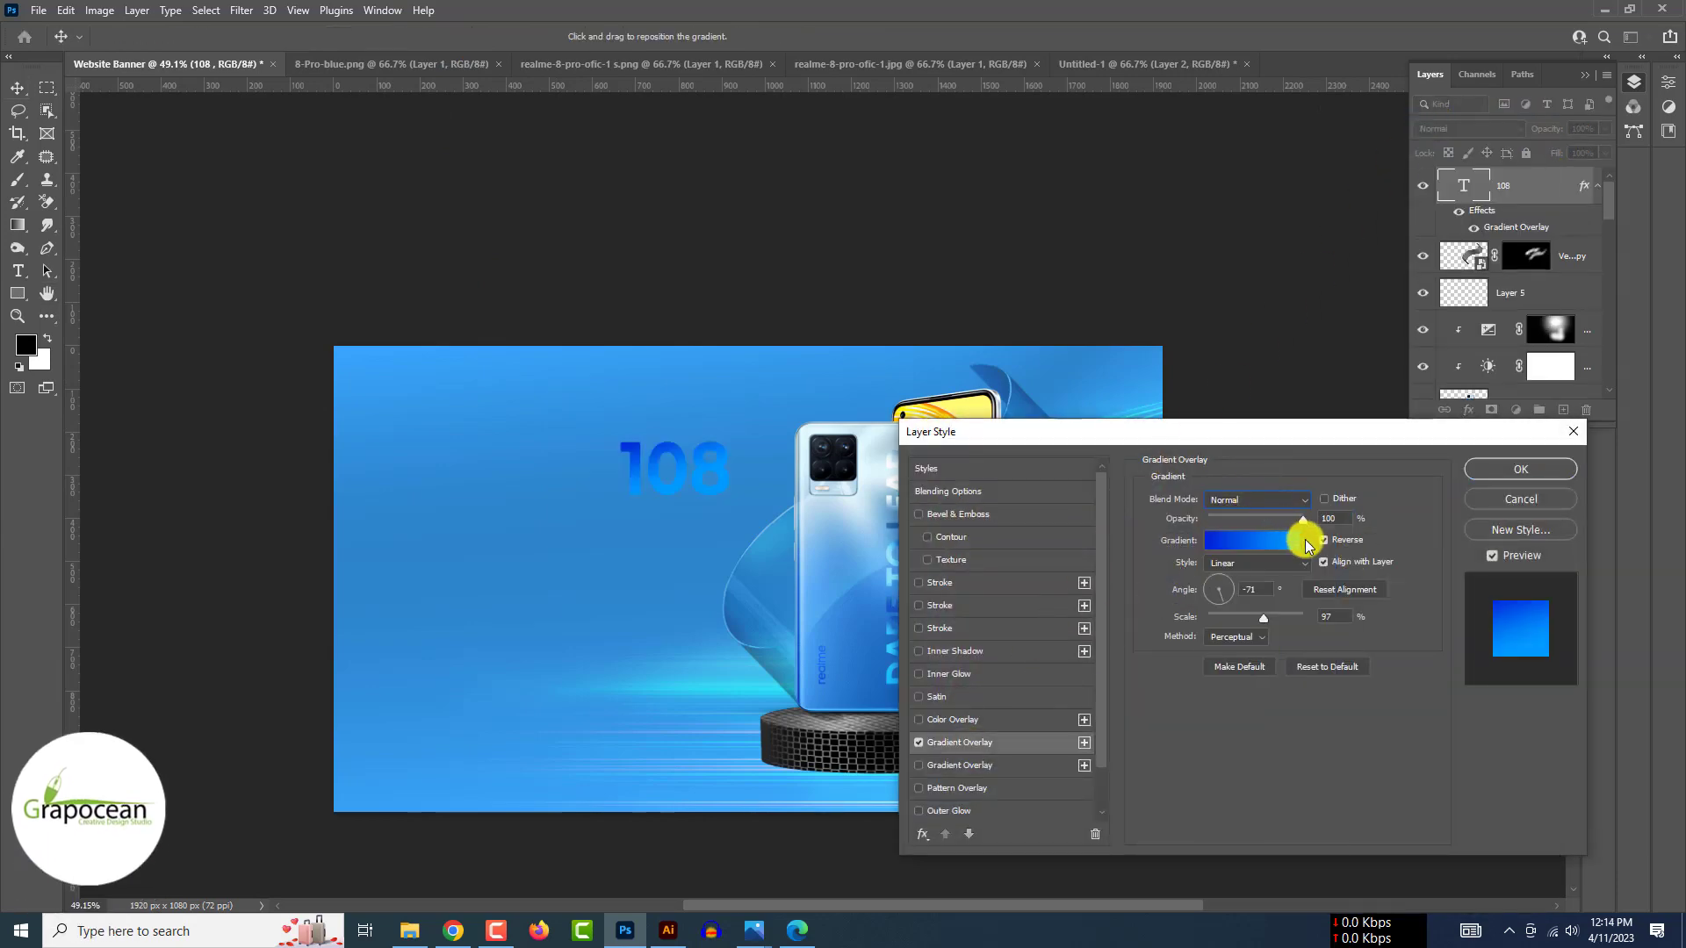
Switch the gradient overlay to the black-and-white preset and remove its white and middle colour stops.
{"action": "left_click", "coordinate": [1305, 540]}
{"action": "left_click", "coordinate": [1190, 601]}
{"action": "left_click", "coordinate": [1367, 466]}
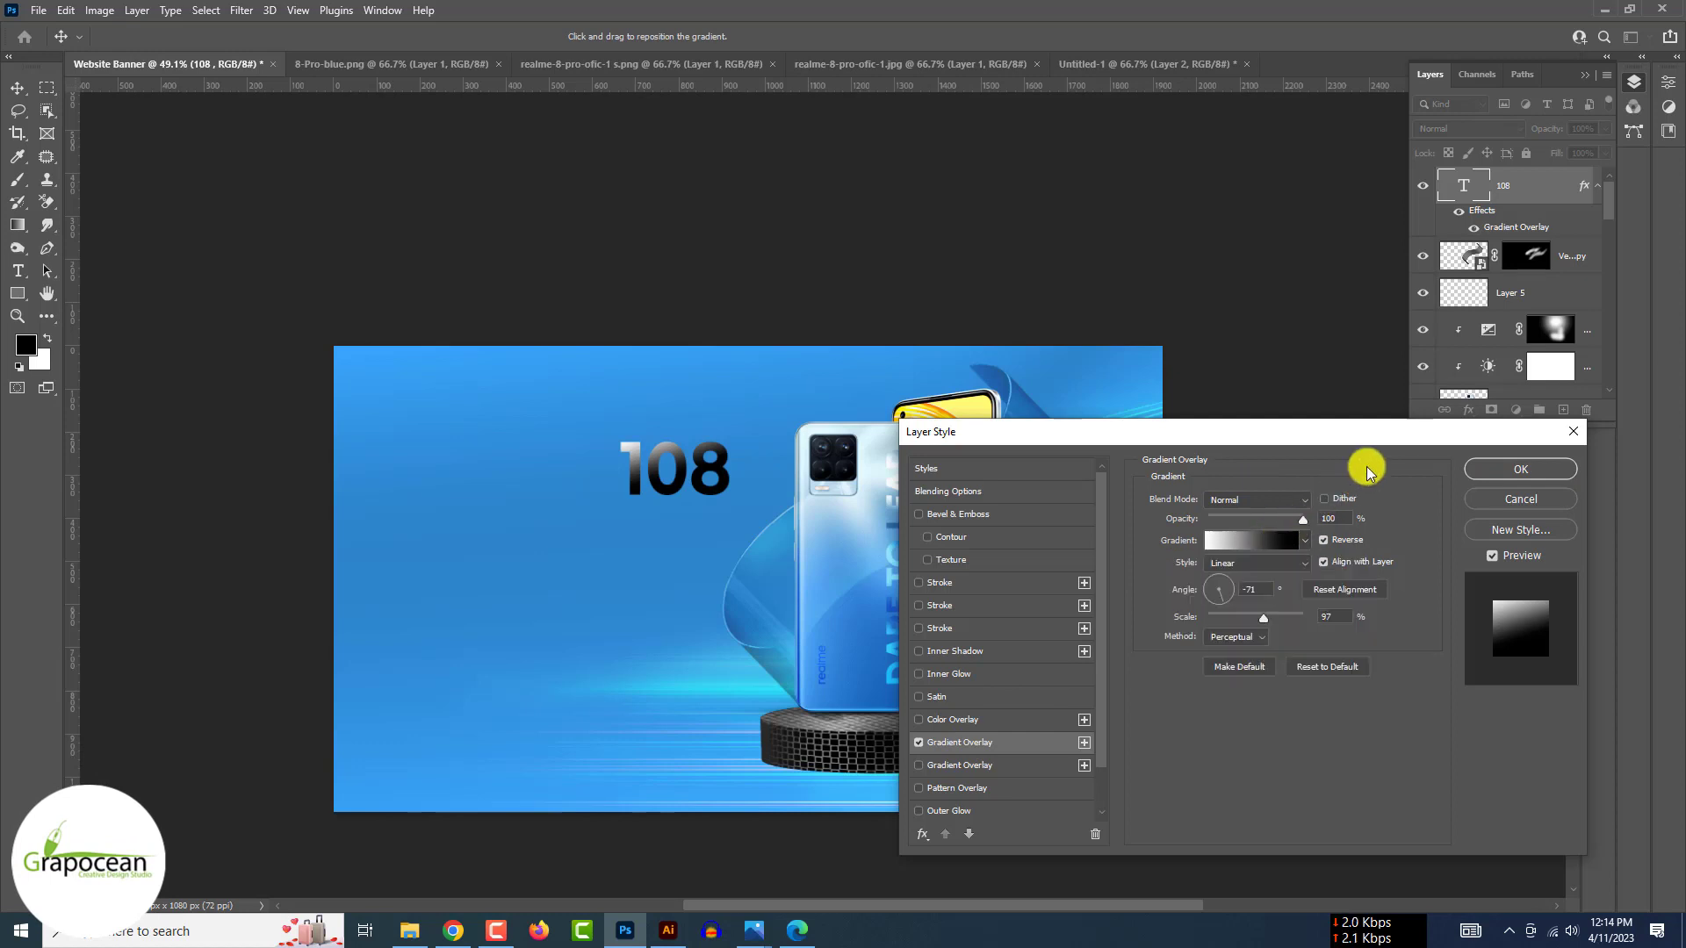
{"action": "left_click", "coordinate": [1234, 539]}
{"action": "left_click", "coordinate": [1333, 784]}
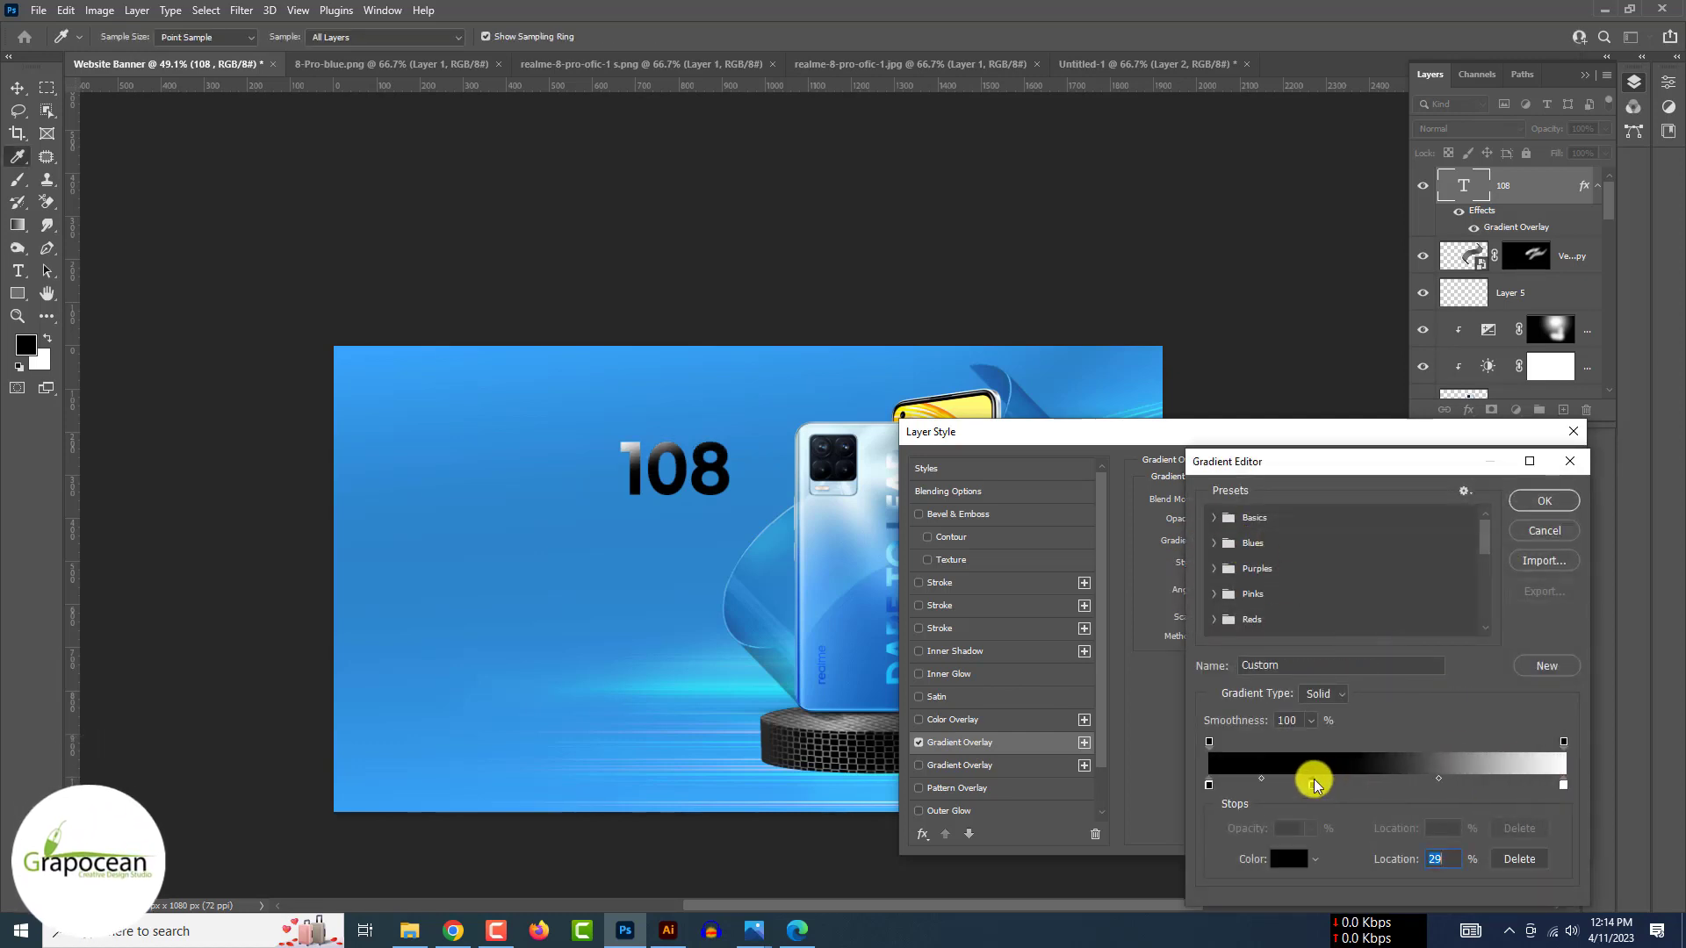
{"action": "left_click_drag", "start_coordinate": [1563, 784], "coordinate": [1553, 828]}
{"action": "left_click_drag", "start_coordinate": [1312, 785], "coordinate": [1270, 841]}
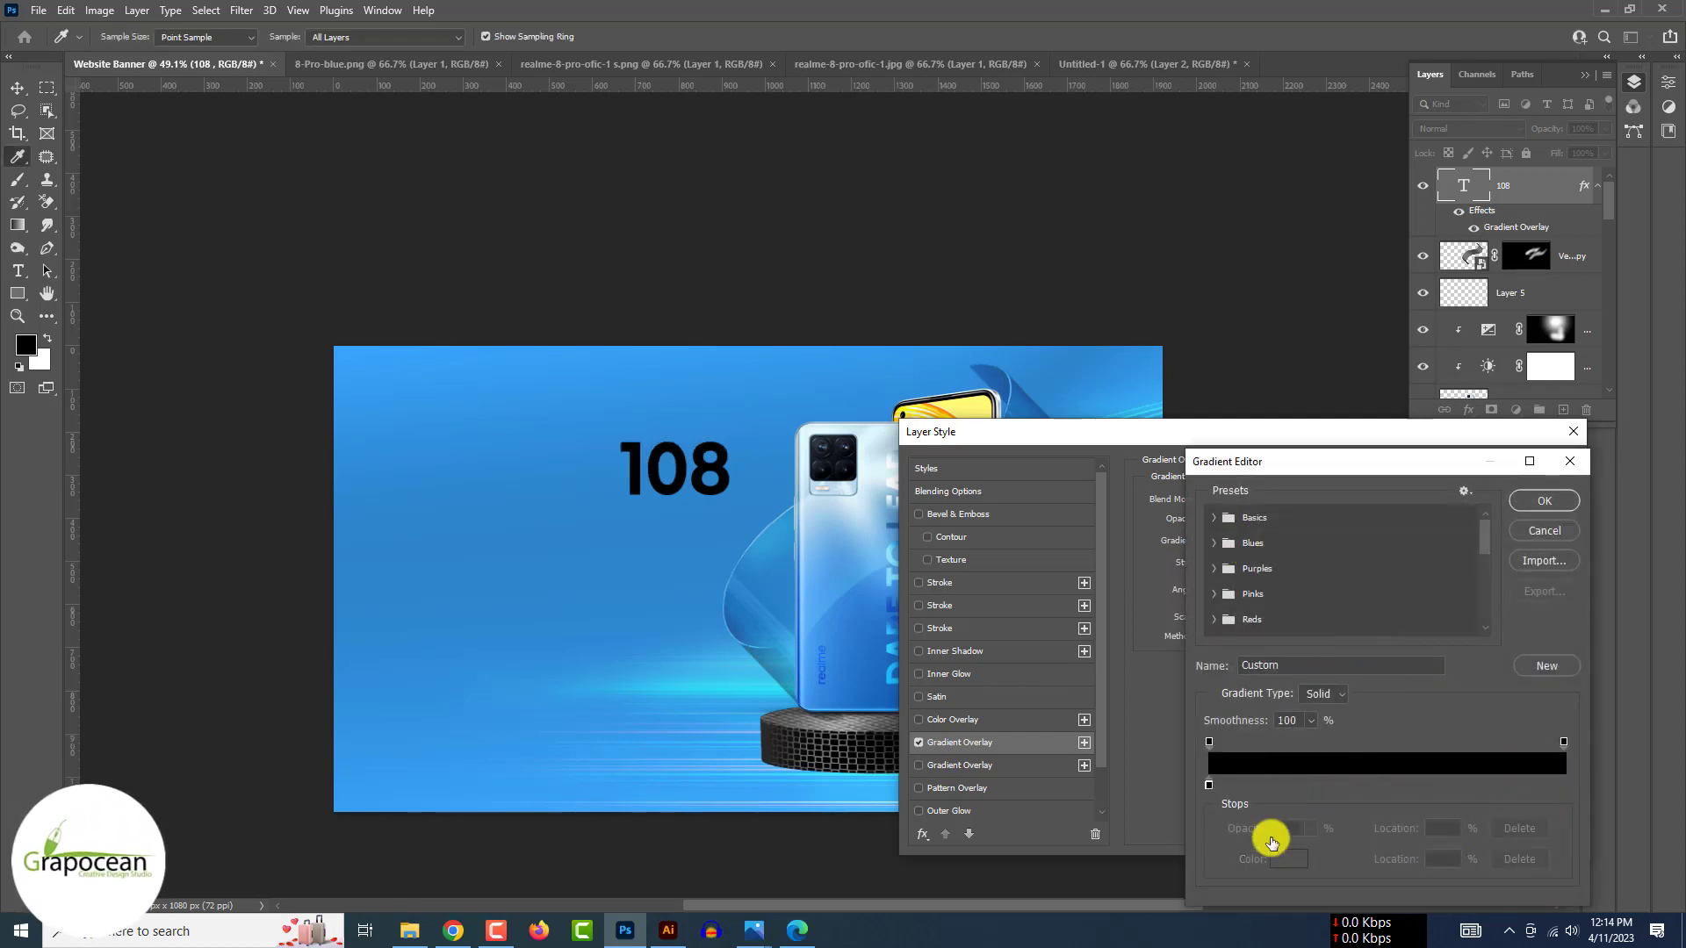
Add a light grey stop at 19% and a black stop at 58% to the gradient, and accept it.
{"action": "double_click", "coordinate": [1278, 786]}
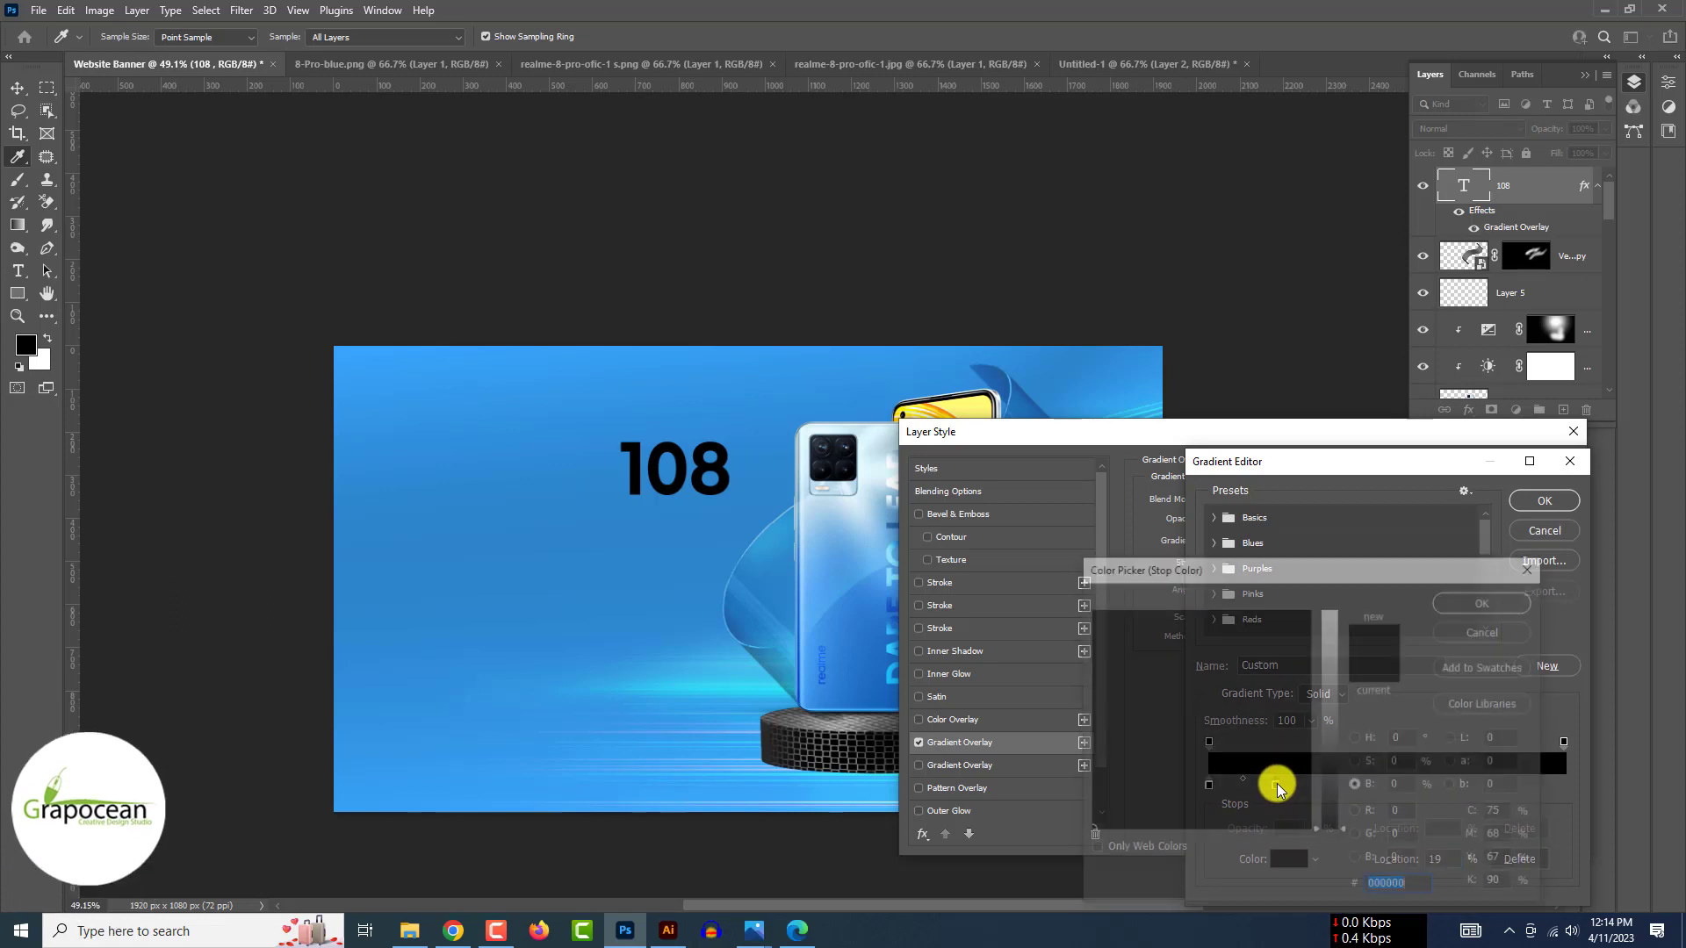
{"action": "left_click_drag", "start_coordinate": [1330, 693], "coordinate": [1332, 632]}
{"action": "left_click", "coordinate": [1499, 603]}
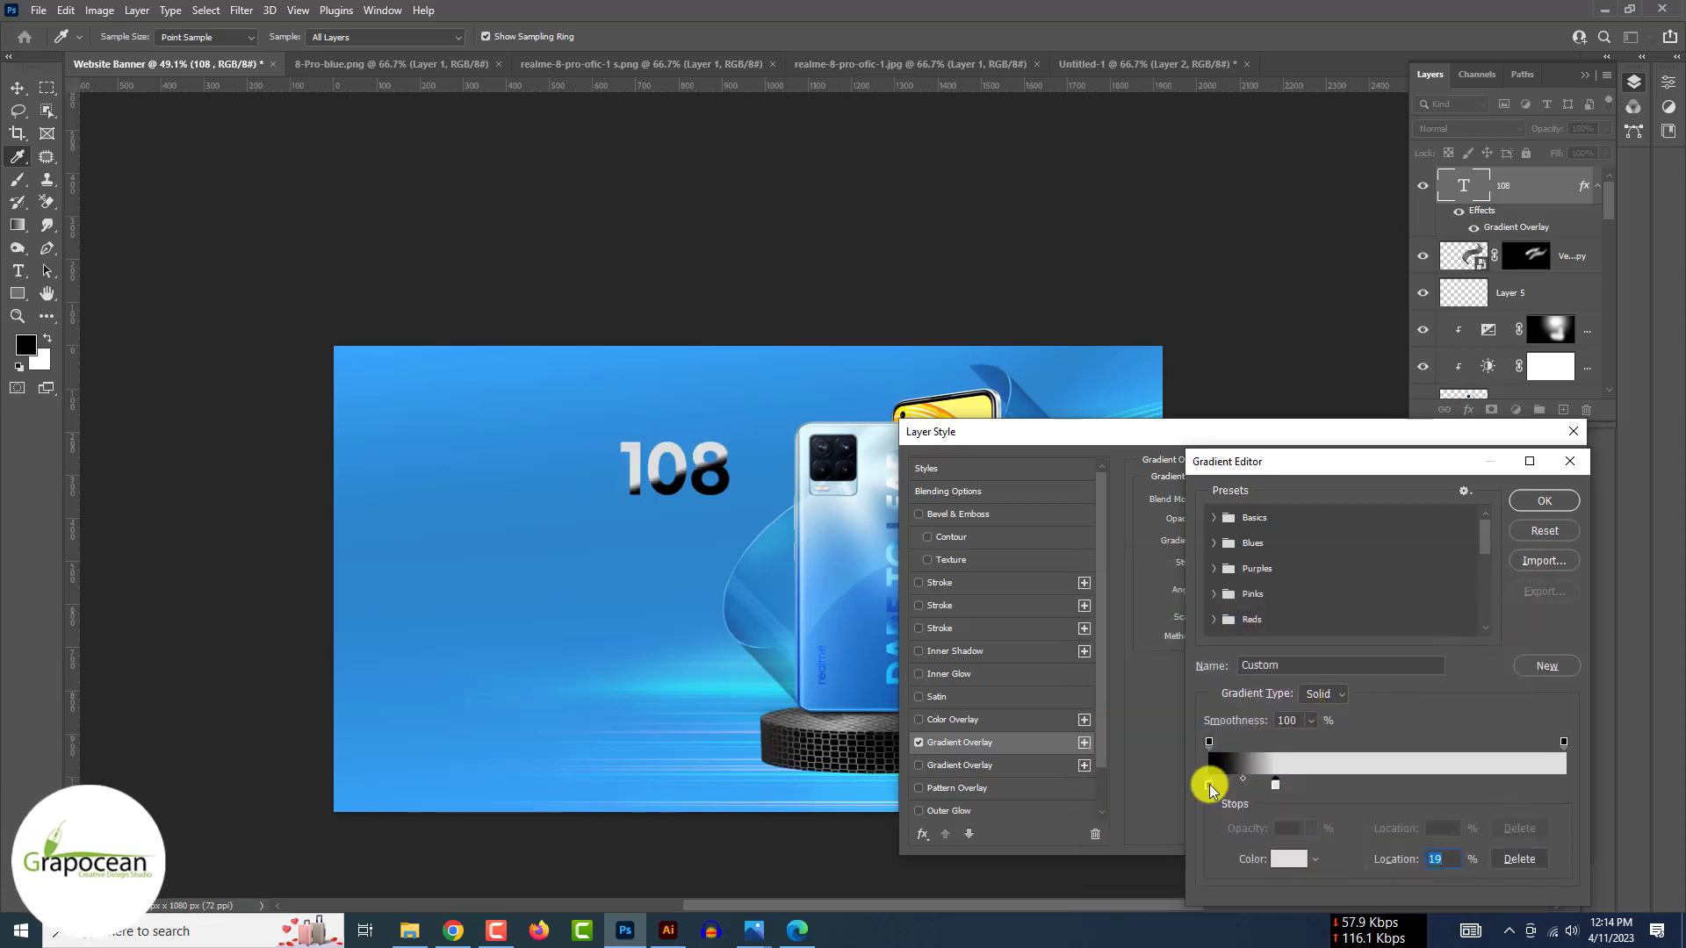
{"action": "left_click_drag", "start_coordinate": [1210, 788], "coordinate": [1413, 784]}
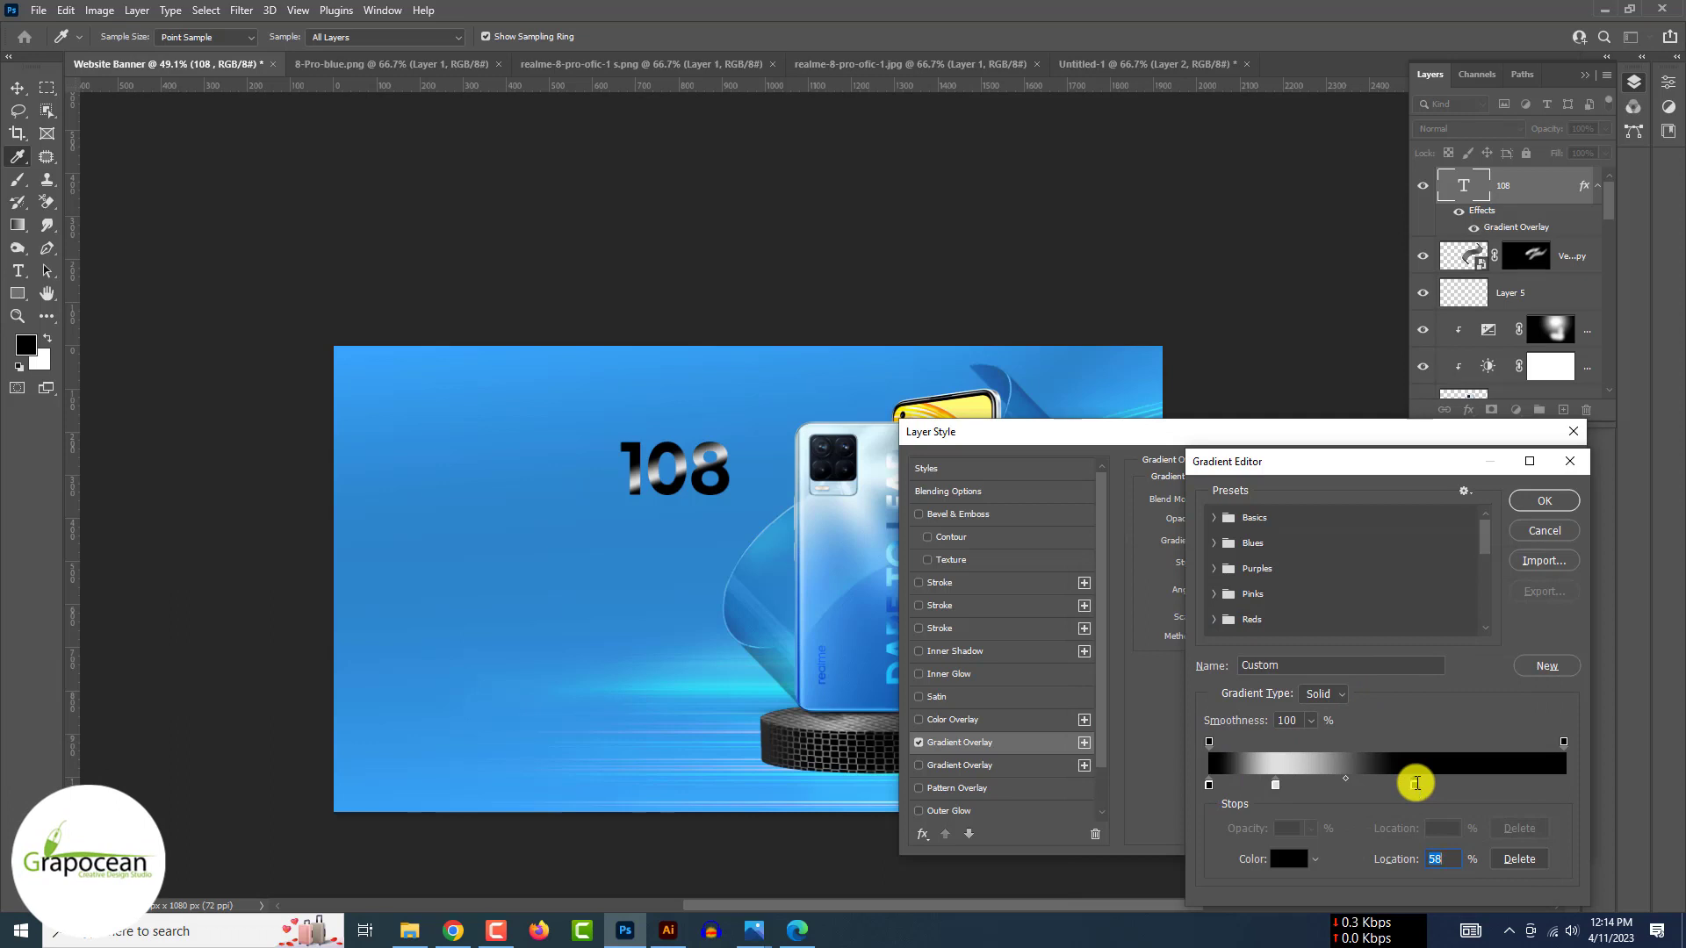
{"action": "left_click", "coordinate": [1545, 502]}
Set the gradient overlay to 19% opacity, -90° angle and 59% scale, and apply the layer style.
{"action": "mouse_move", "coordinate": [1239, 590]}
{"action": "left_mouse_down"}
{"action": "mouse_move", "coordinate": [1223, 612]}
{"action": "mouse_move", "coordinate": [1239, 615]}
{"action": "left_mouse_up"}
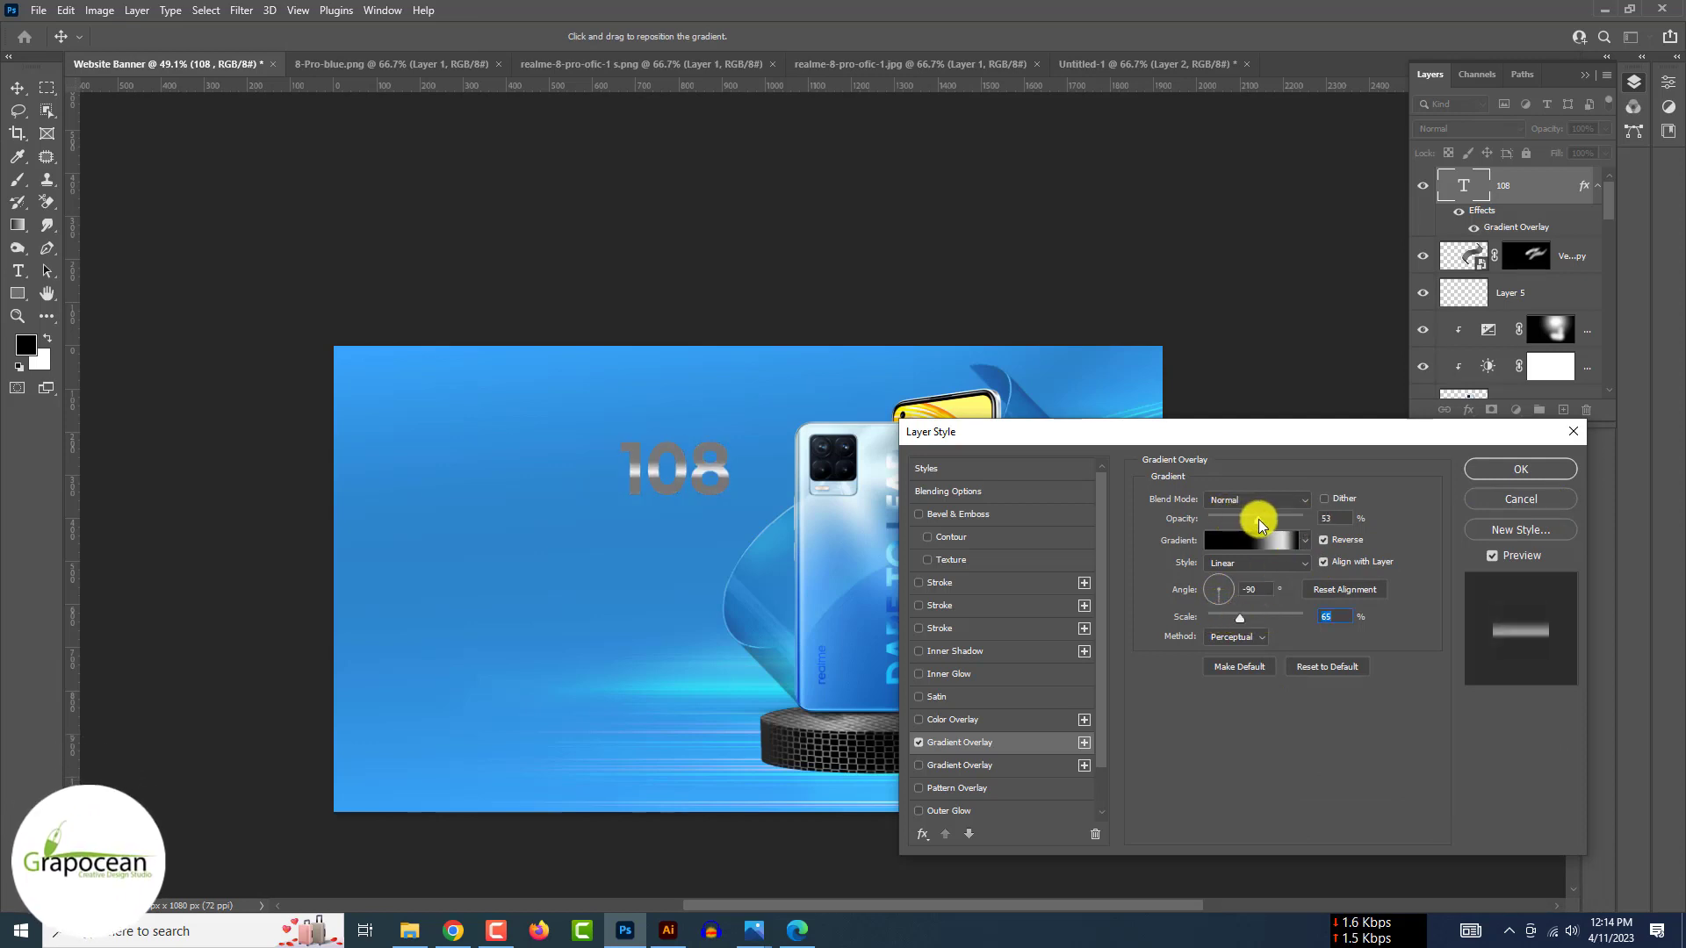
{"action": "left_click", "coordinate": [1227, 525]}
{"action": "left_click_drag", "start_coordinate": [1240, 618], "coordinate": [1237, 618]}
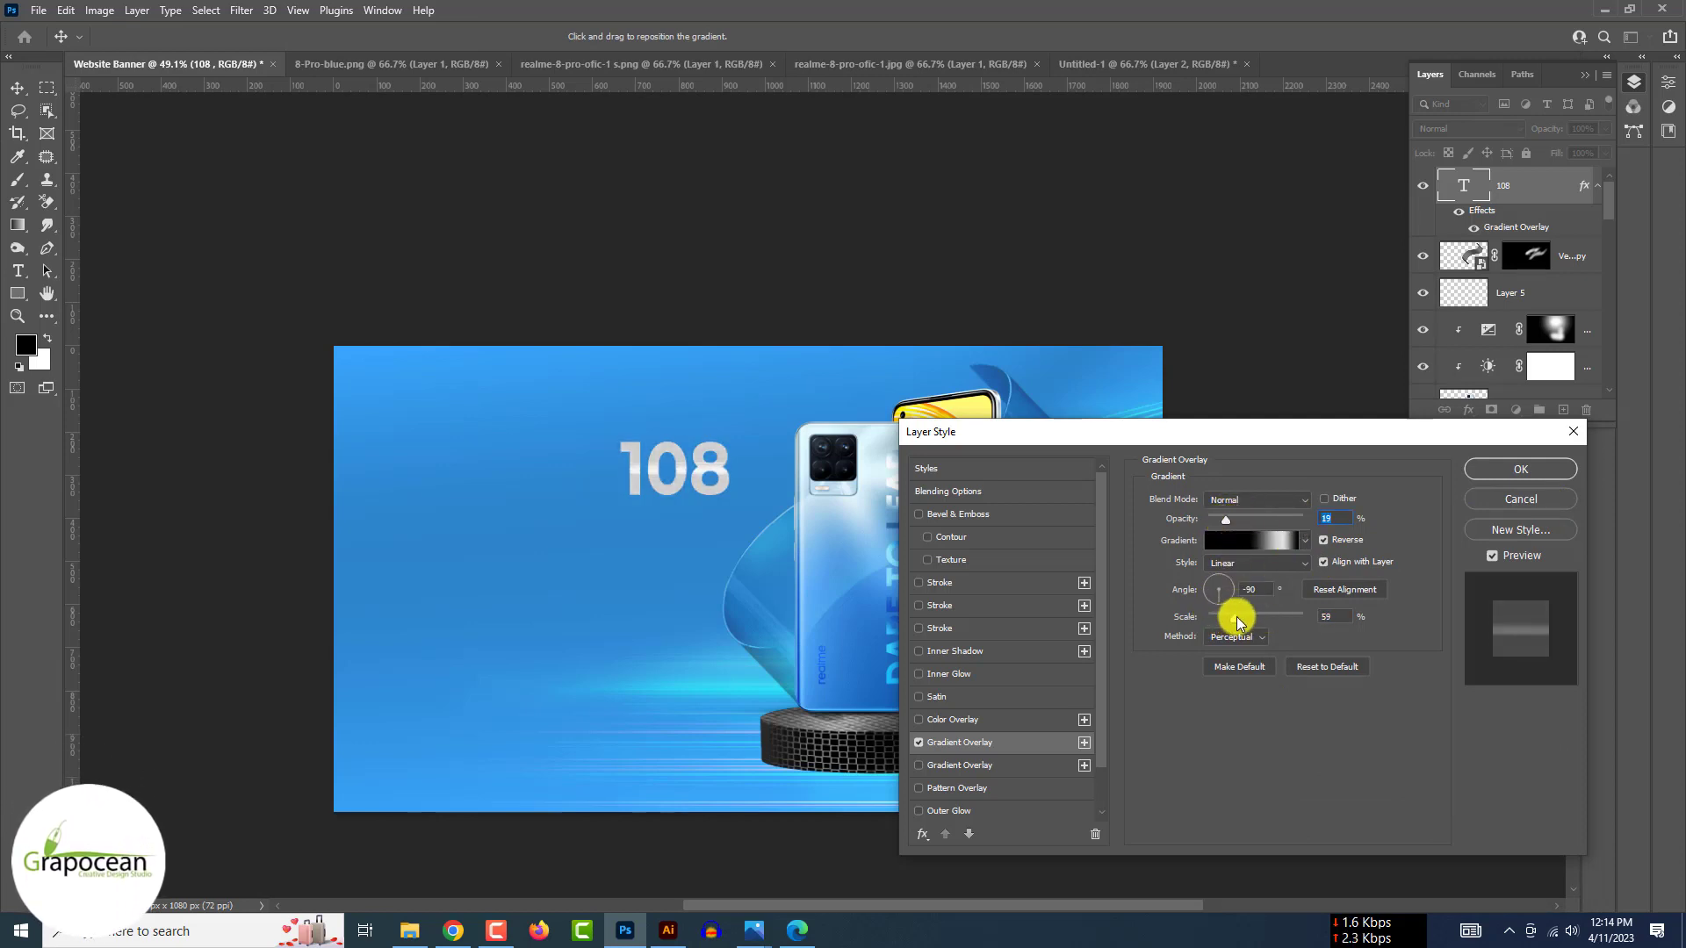
{"action": "left_click", "coordinate": [1505, 471]}
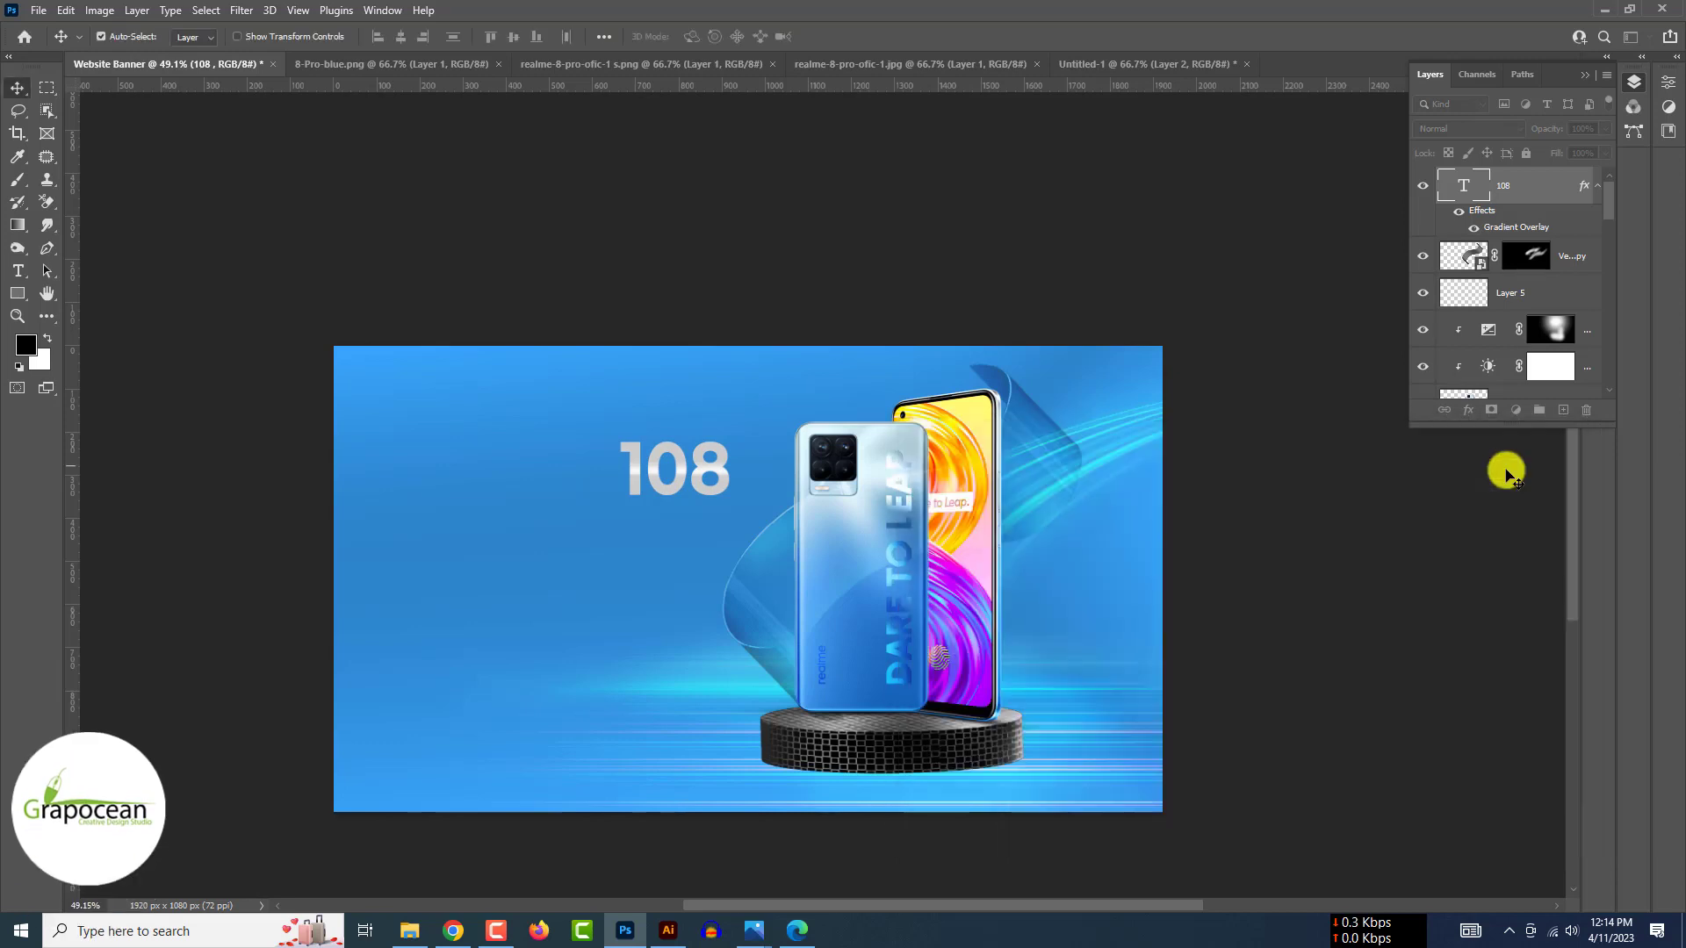
Lower the "108" text layer's opacity to 20% and duplicate the layer.
{"action": "left_click", "coordinate": [1478, 128]}
{"action": "left_click", "coordinate": [1291, 591]}
{"action": "left_click", "coordinate": [1605, 129]}
{"action": "left_click_drag", "start_coordinate": [1603, 149], "coordinate": [1535, 150]}
{"action": "left_click", "coordinate": [1633, 83]}
{"action": "left_click", "coordinate": [1633, 83]}
{"action": "key", "text": "ctrl+j"}
In the duplicated "108" layer's blending options, turn off Gradient Overlay and enable Stroke.
{"action": "right_click", "coordinate": [1551, 189]}
{"action": "left_click", "coordinate": [1558, 192]}
{"action": "right_click", "coordinate": [1528, 187]}
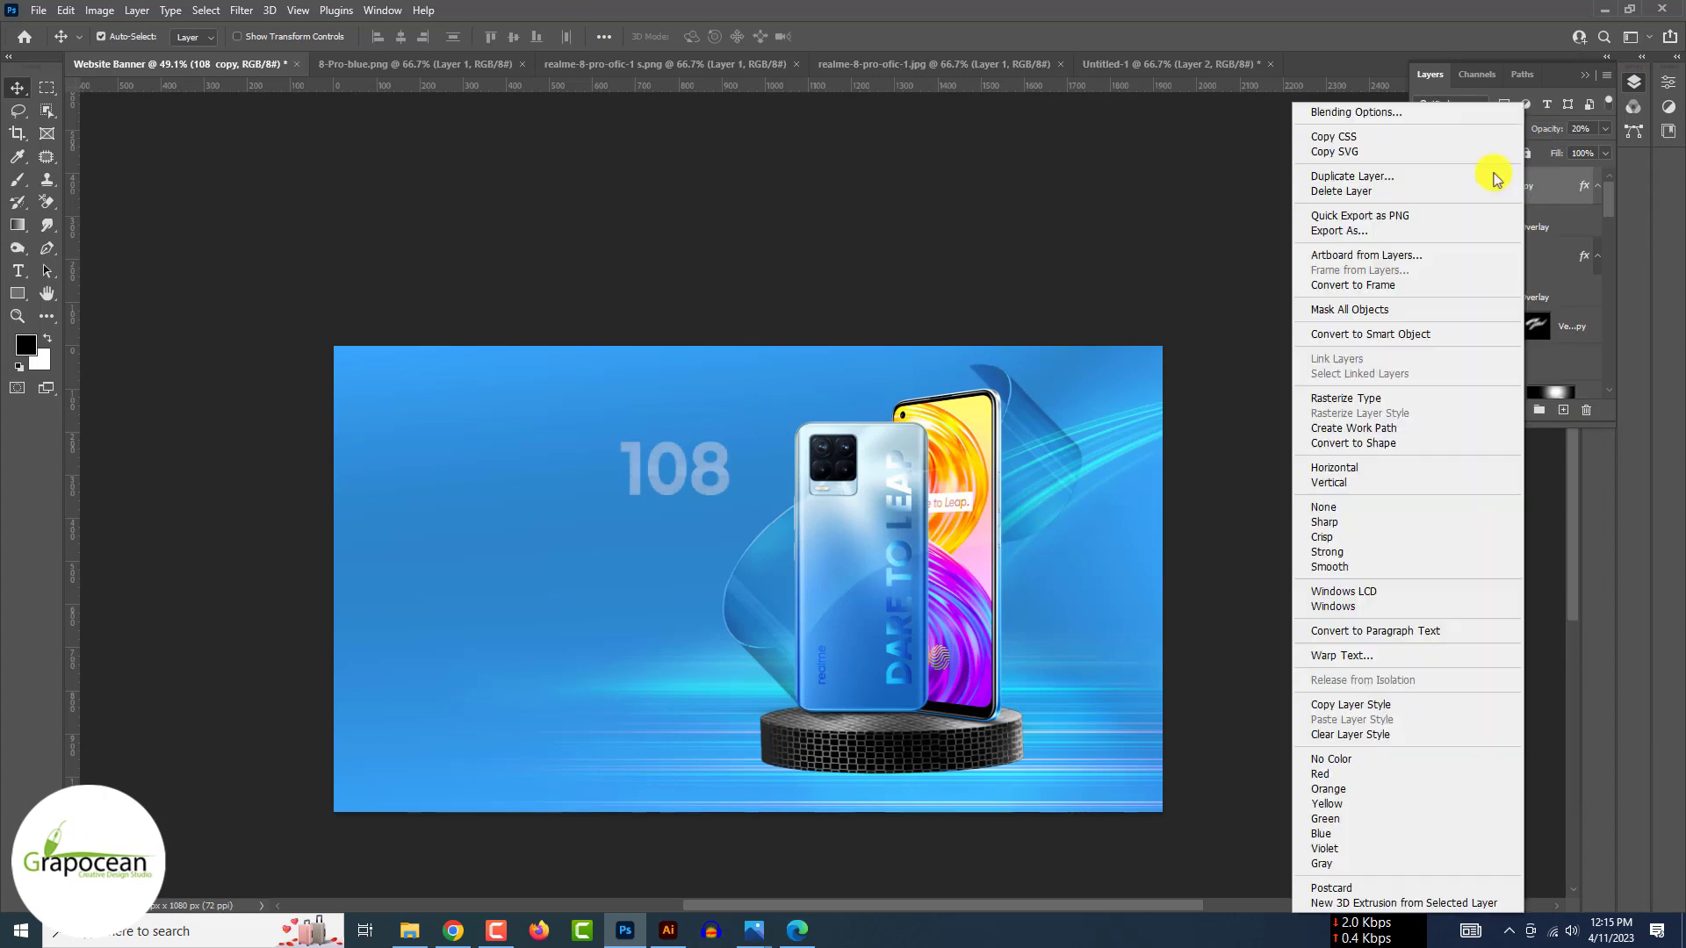
{"action": "left_click", "coordinate": [1387, 113]}
{"action": "left_click", "coordinate": [918, 743]}
{"action": "left_click", "coordinate": [939, 583]}
Make the stroke thin and white with Outside position, and apply the layer style.
{"action": "left_click_drag", "start_coordinate": [1212, 500], "coordinate": [1209, 500]}
{"action": "left_click", "coordinate": [1220, 560]}
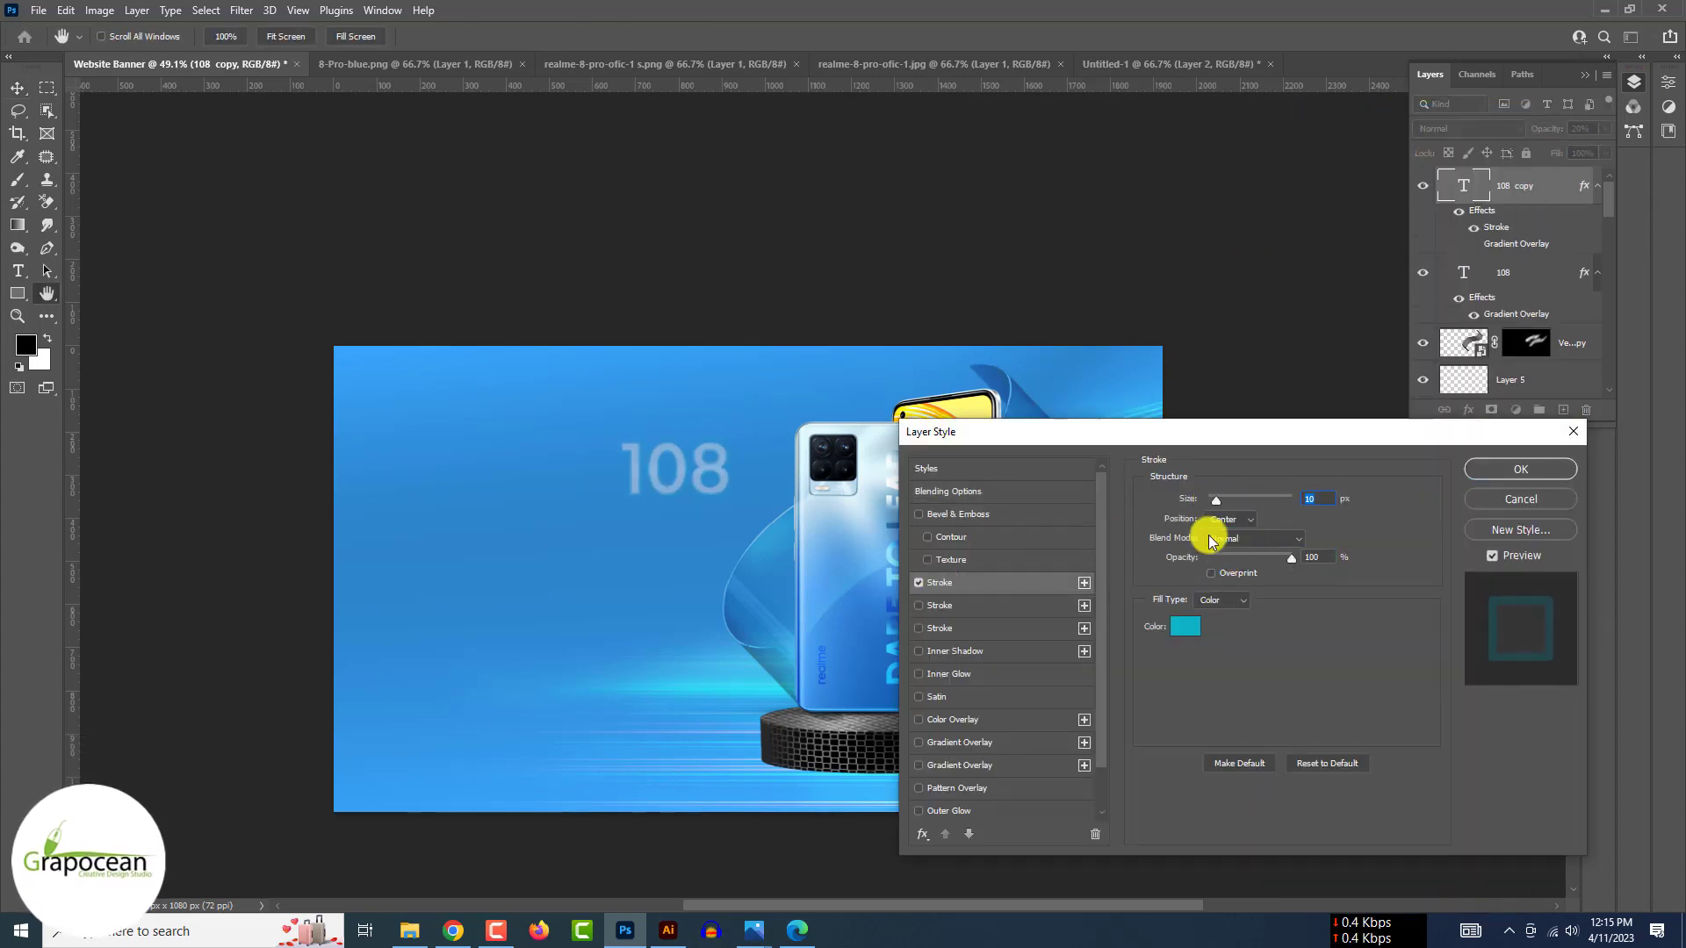
{"action": "left_click", "coordinate": [1185, 626]}
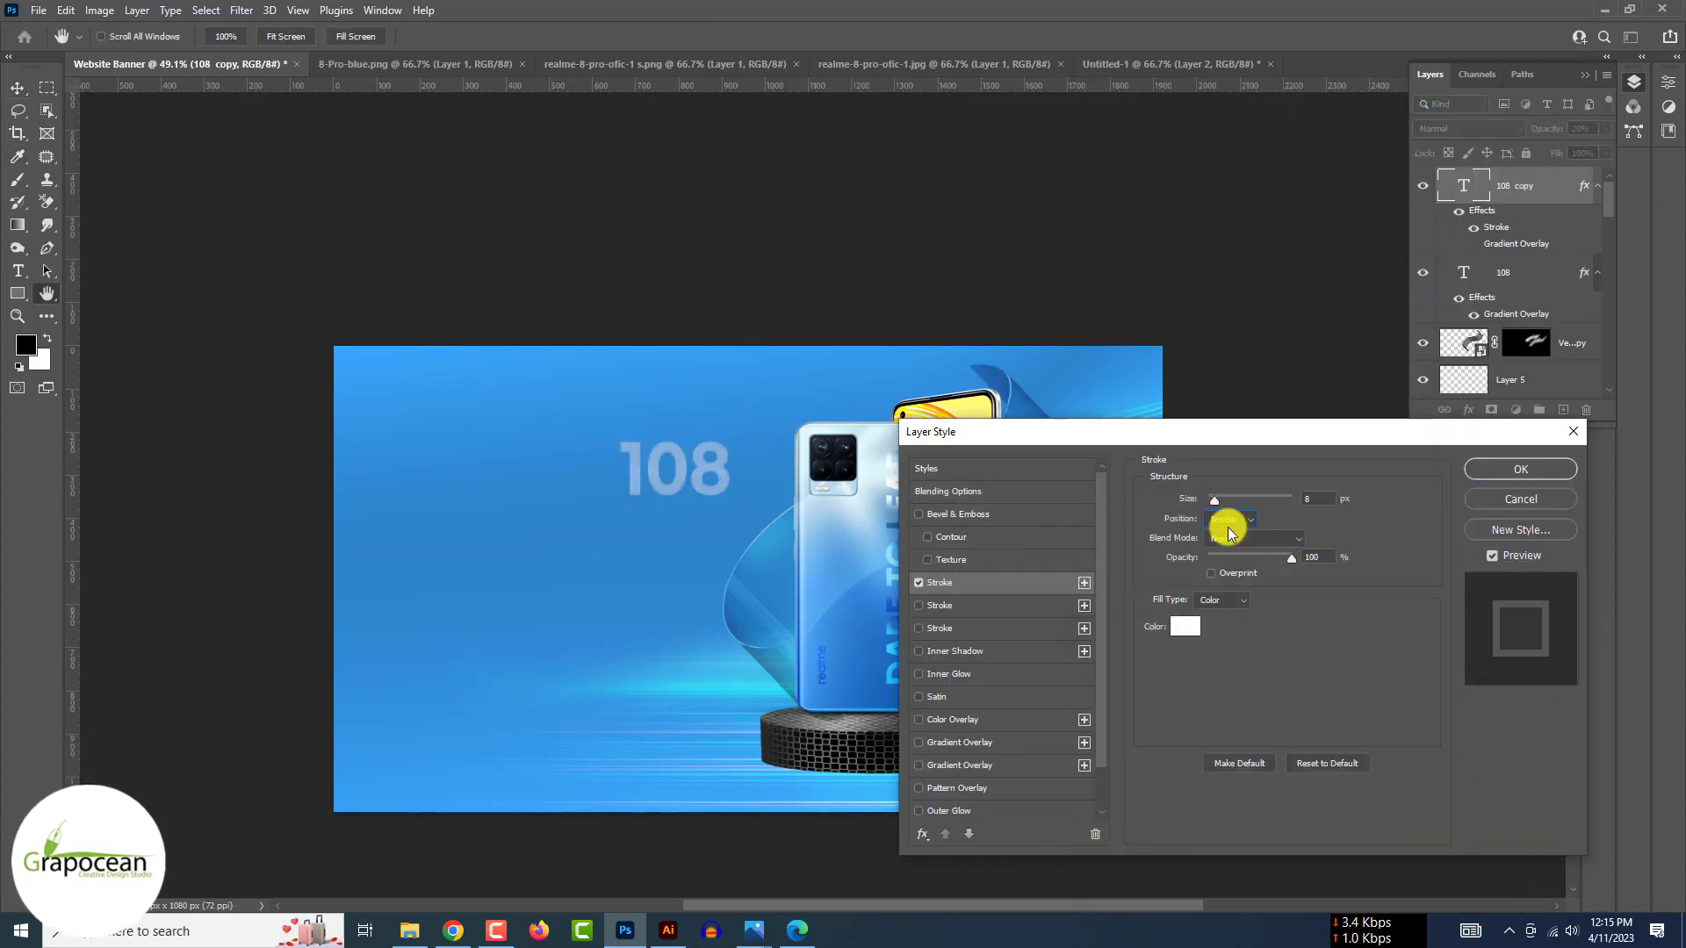
{"action": "left_click", "coordinate": [1231, 519]}
{"action": "left_click", "coordinate": [1225, 533]}
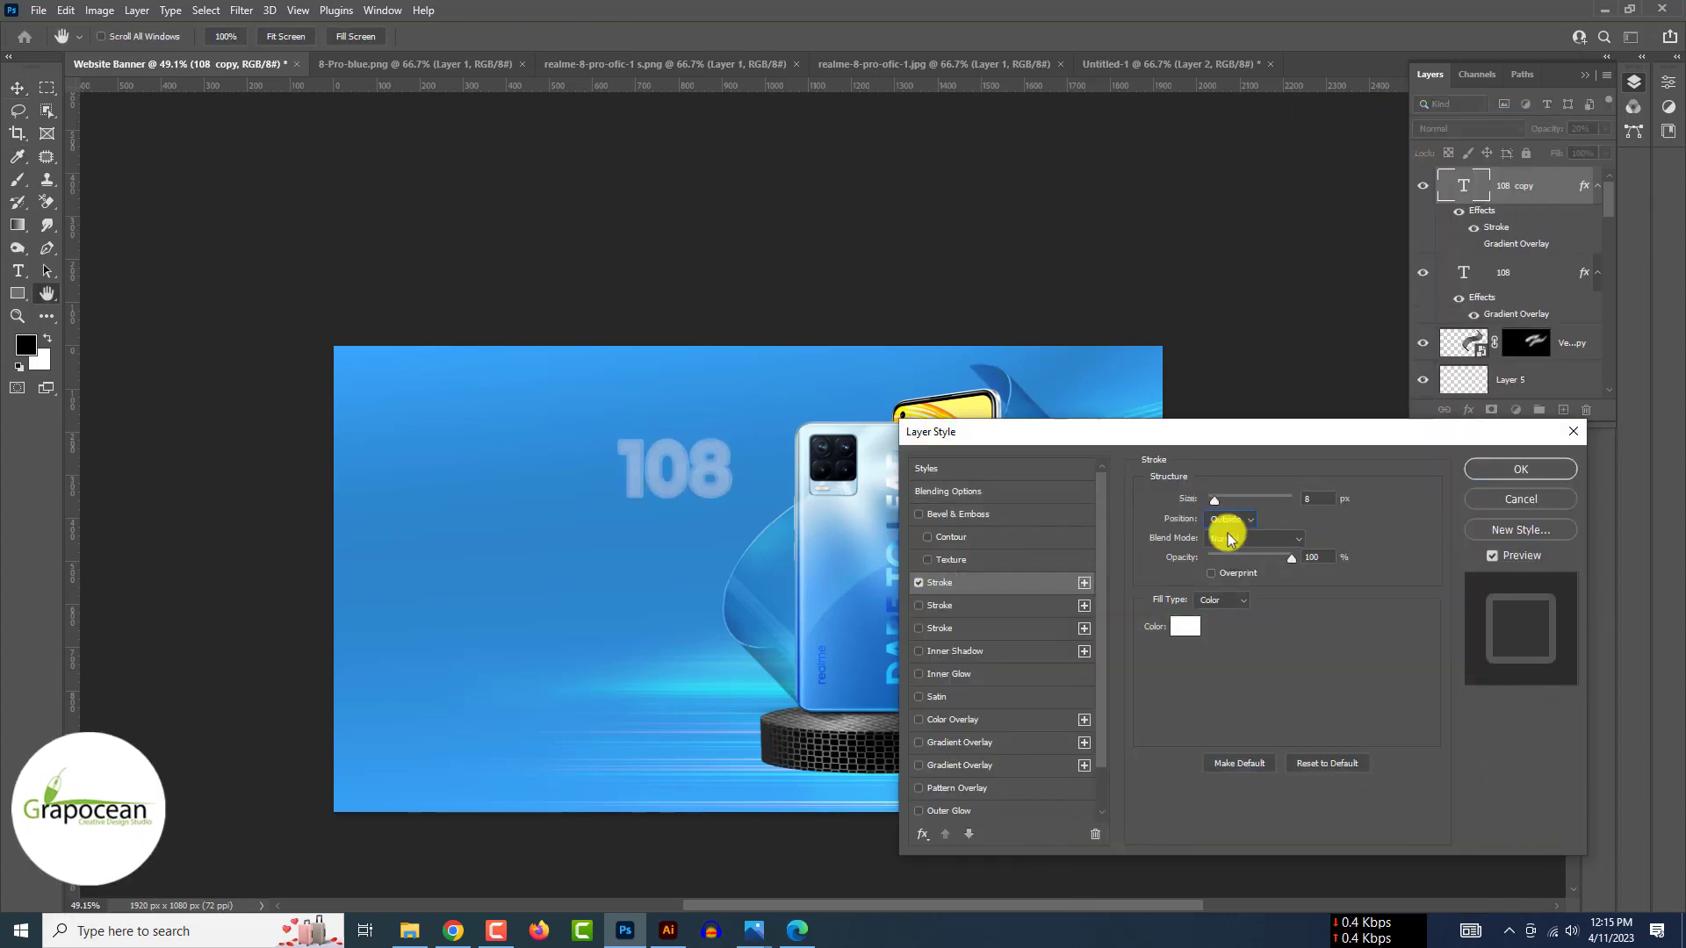
{"action": "left_click_drag", "start_coordinate": [1214, 500], "coordinate": [1209, 501]}
{"action": "left_click", "coordinate": [1520, 469]}
Set the duplicated "108" to 100% opacity and 0% fill, and enlarge its outline around the solid text.
{"action": "left_click", "coordinate": [1605, 129]}
{"action": "mouse_move", "coordinate": [1536, 150]}
{"action": "left_mouse_down"}
{"action": "mouse_move", "coordinate": [1667, 147]}
{"action": "mouse_move", "coordinate": [1521, 173]}
{"action": "left_mouse_up"}
{"action": "left_click", "coordinate": [1605, 153]}
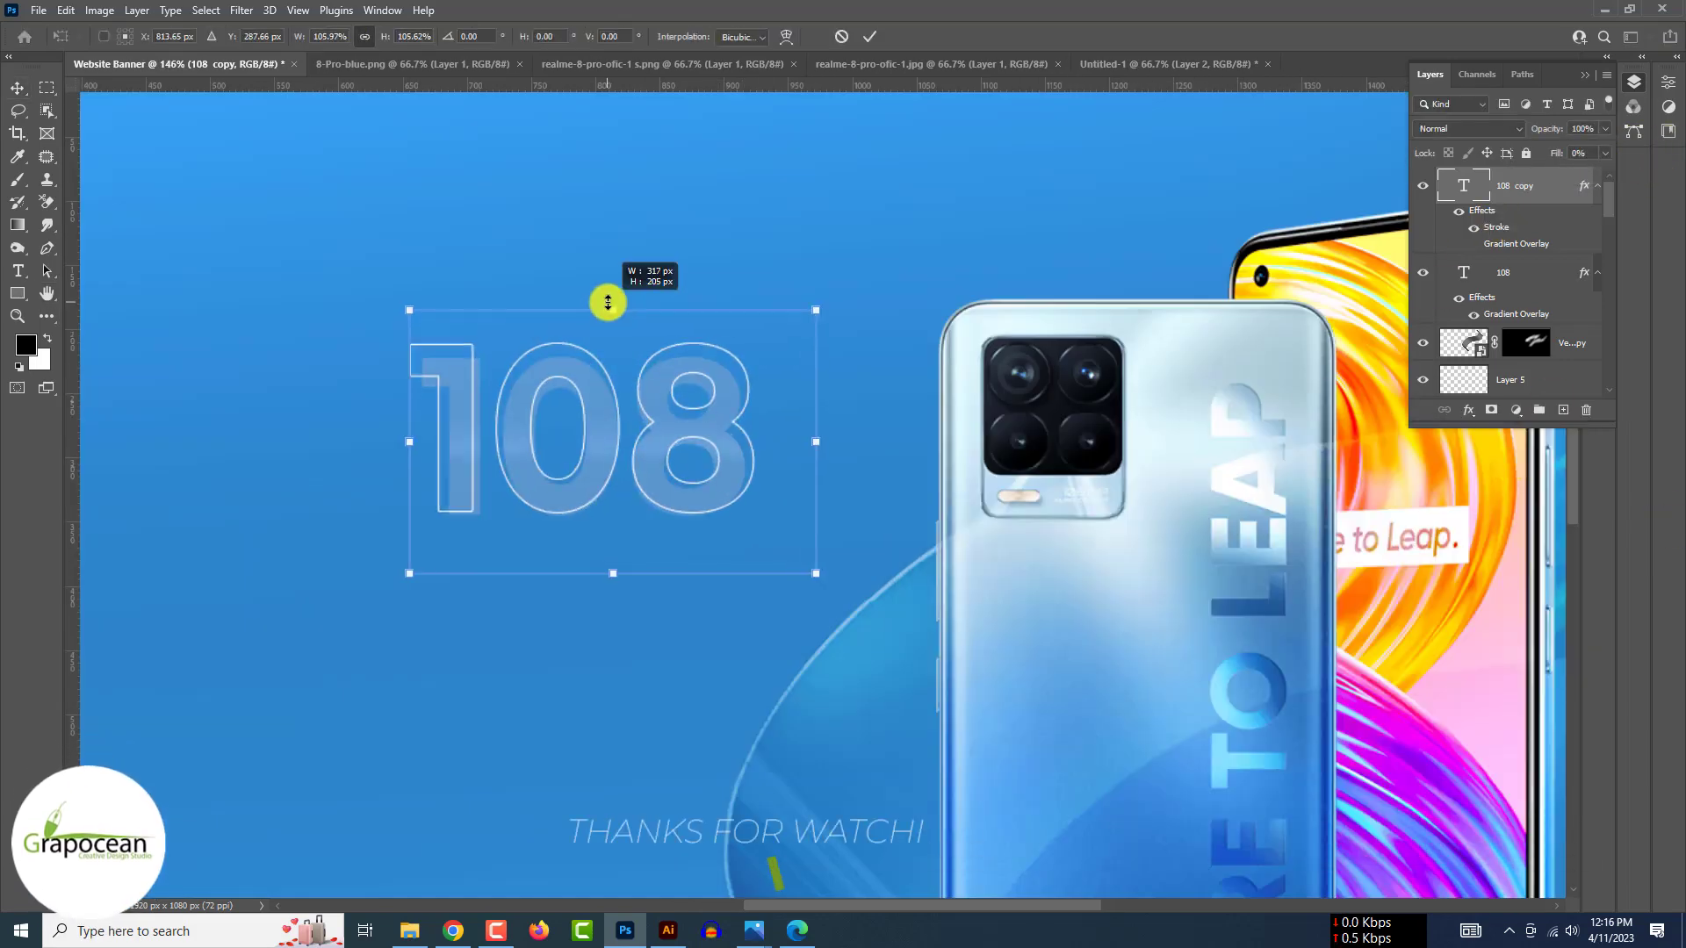
{"action": "left_click_drag", "start_coordinate": [611, 298], "coordinate": [375, 334]}
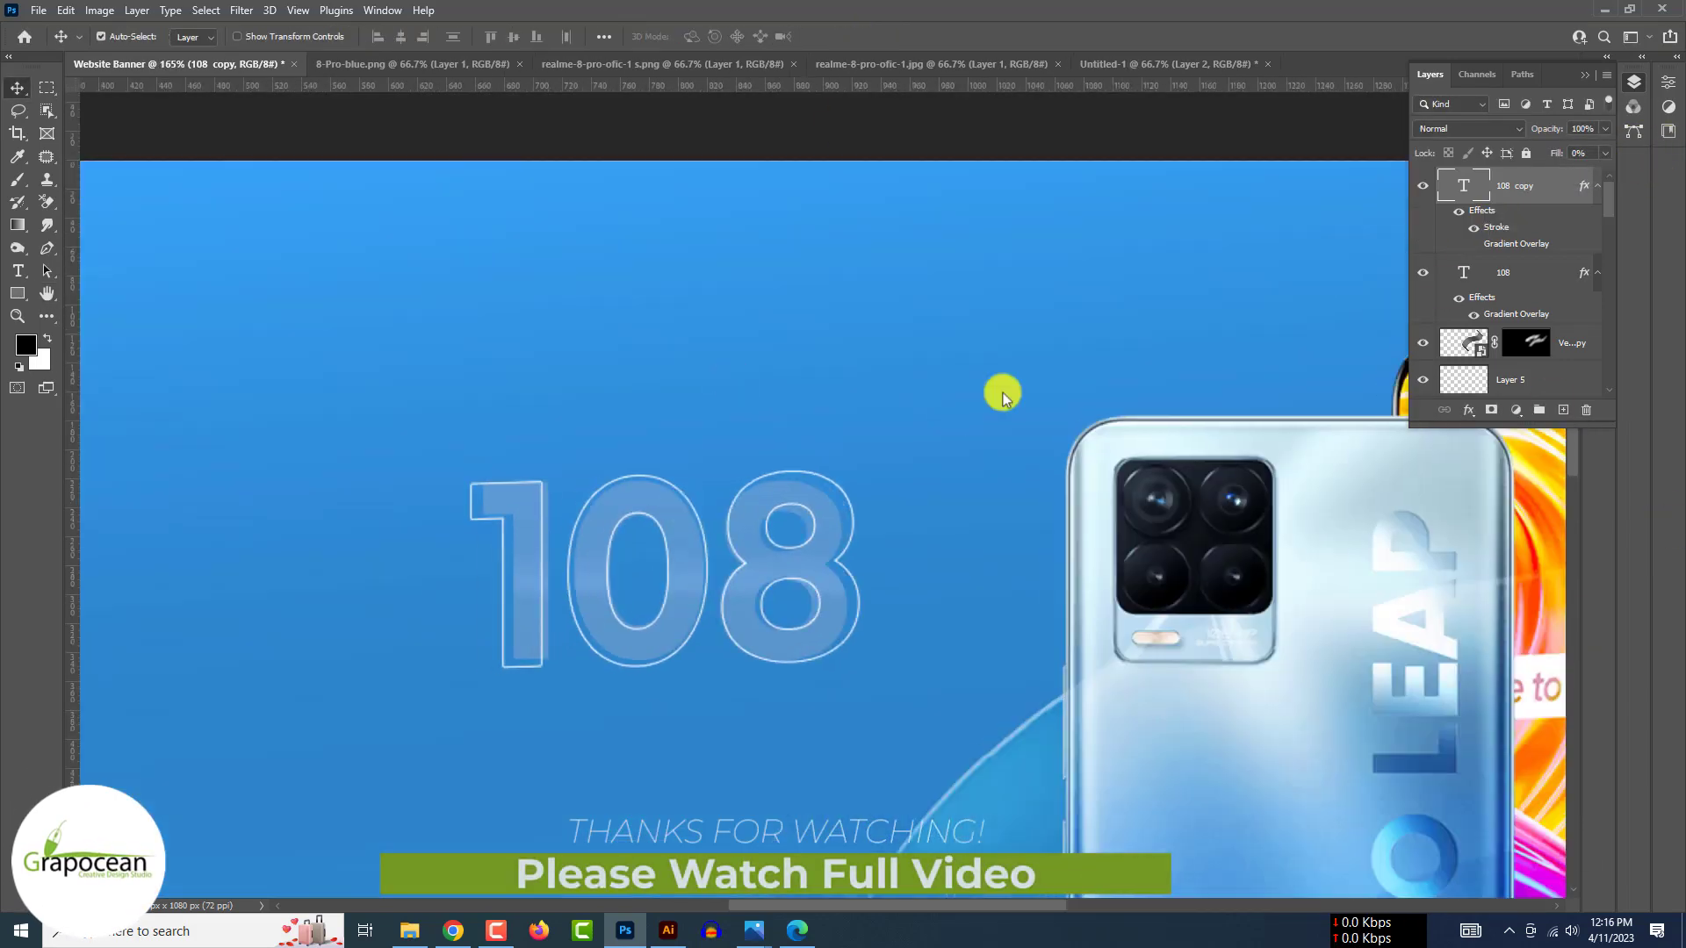
Set the solid "108" to 58% opacity and its drop shadow to 47% opacity, 26 px distance, 0% spread and 29 px size.
{"action": "left_click", "coordinate": [1604, 129]}
{"action": "left_click_drag", "start_coordinate": [1606, 147], "coordinate": [1549, 155]}
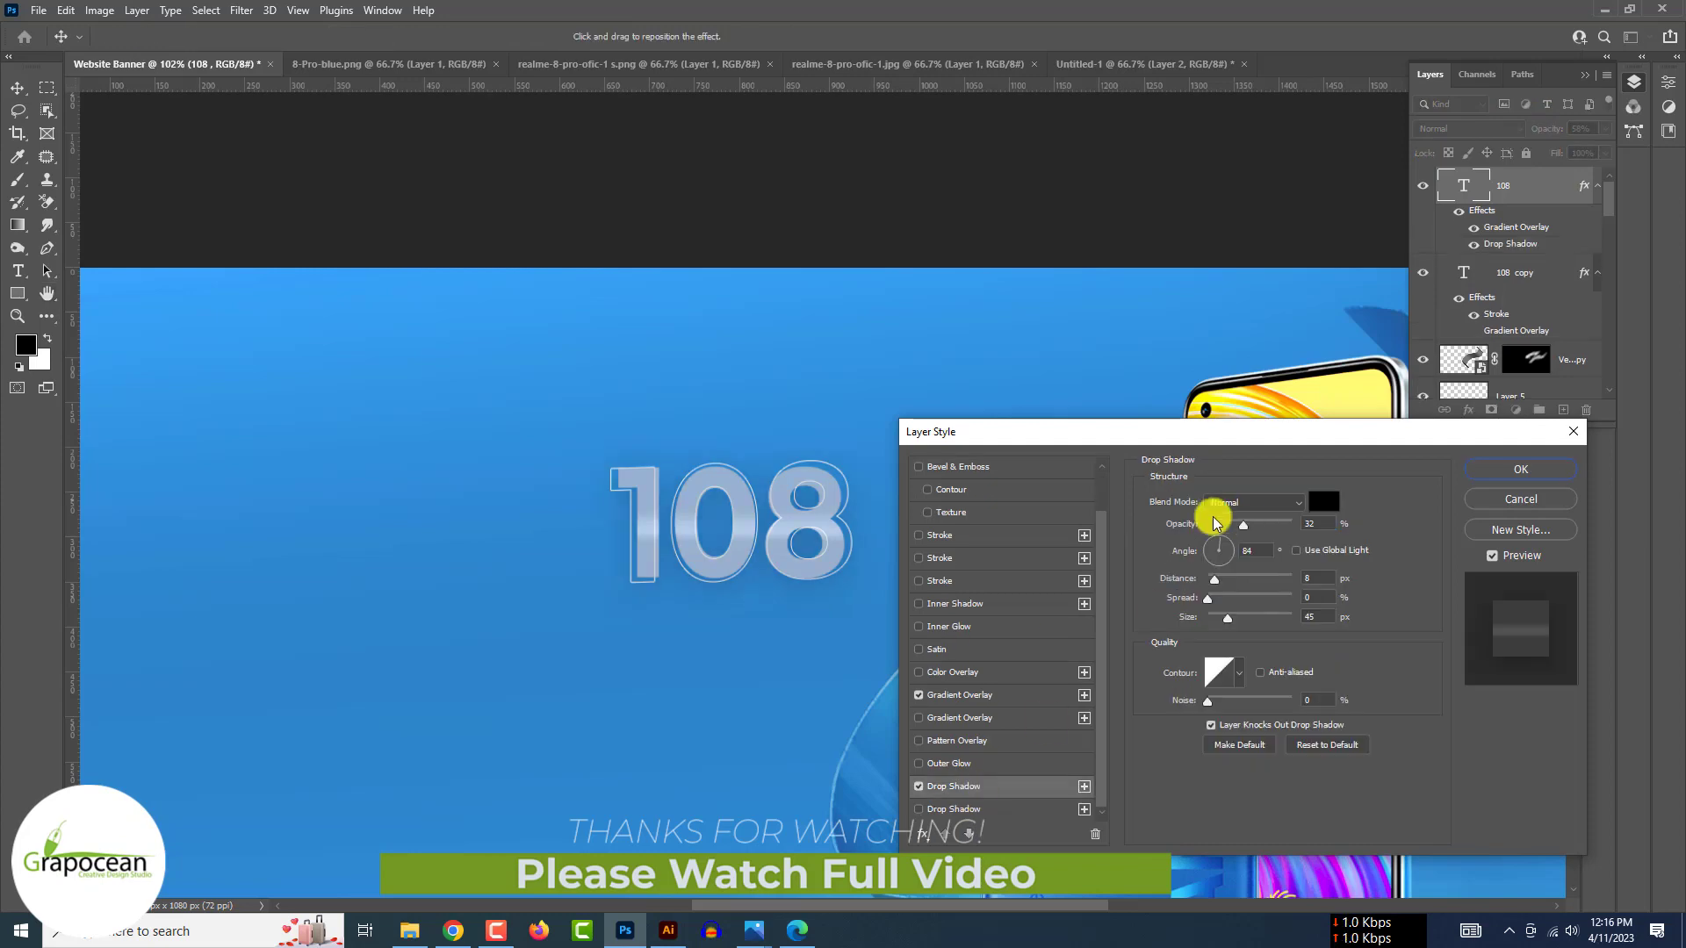
{"action": "left_click_drag", "start_coordinate": [1212, 609], "coordinate": [1221, 617]}
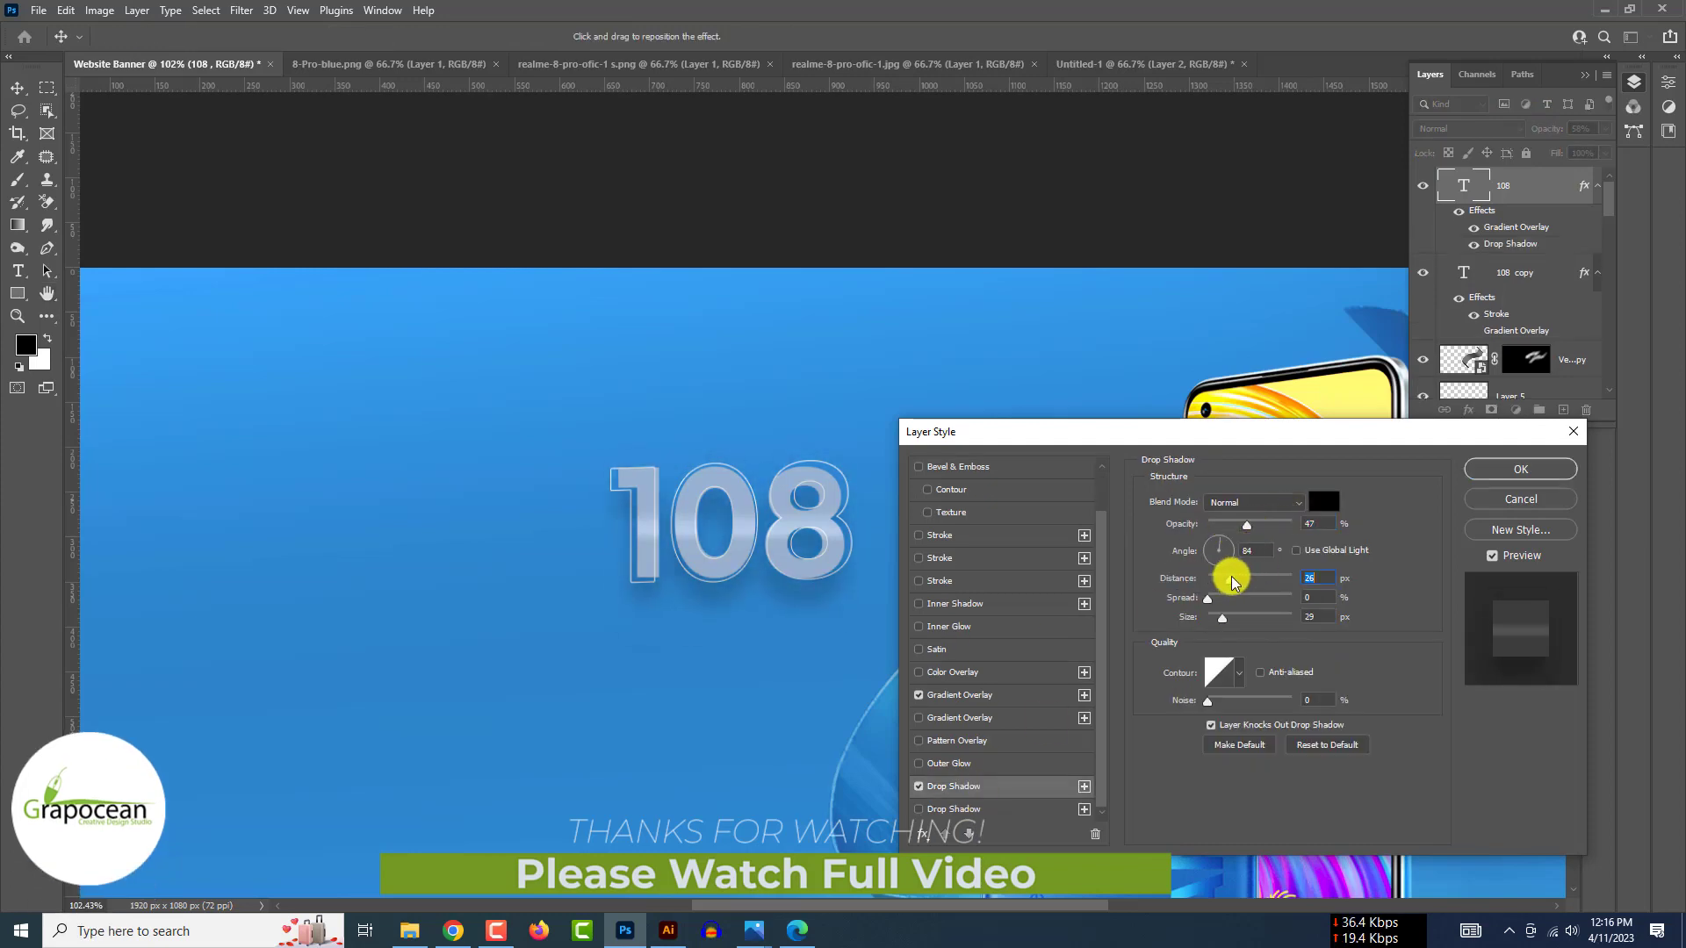
{"action": "left_click", "coordinate": [1208, 597]}
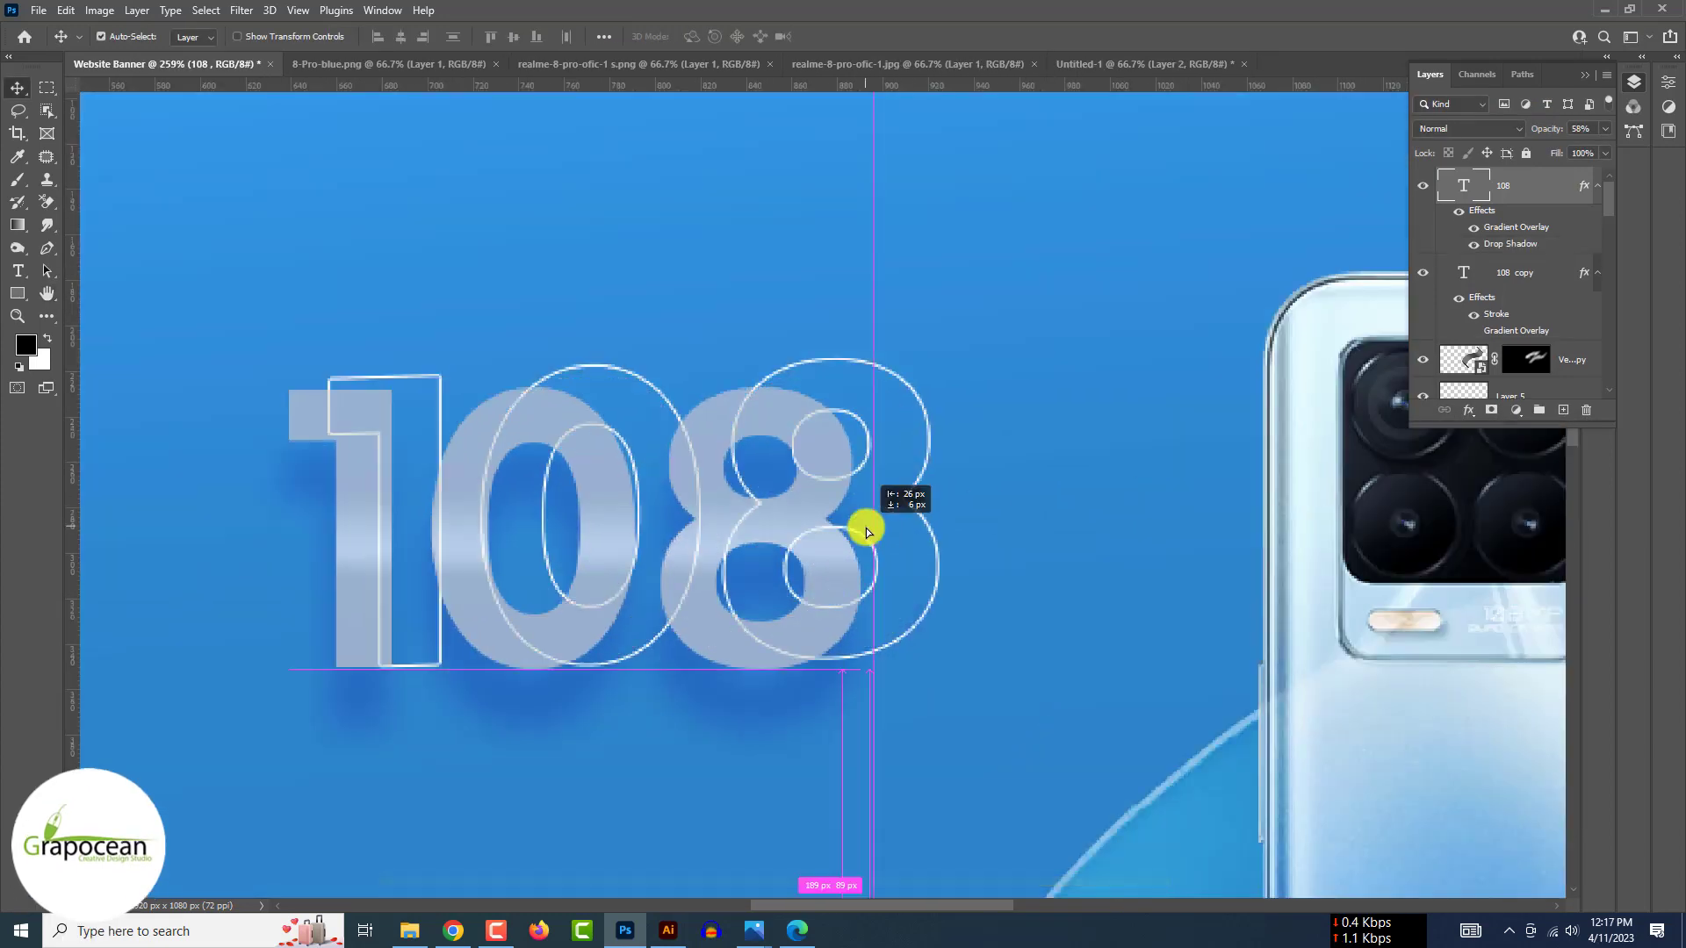
Stretch the outlined "108" to fit around the solid digits, and scale the selected layers together.
{"action": "key", "text": "ctrl+t"}
{"action": "left_click_drag", "start_coordinate": [694, 531], "coordinate": [700, 530]}
{"action": "left_click_drag", "start_coordinate": [327, 534], "coordinate": [331, 531]}
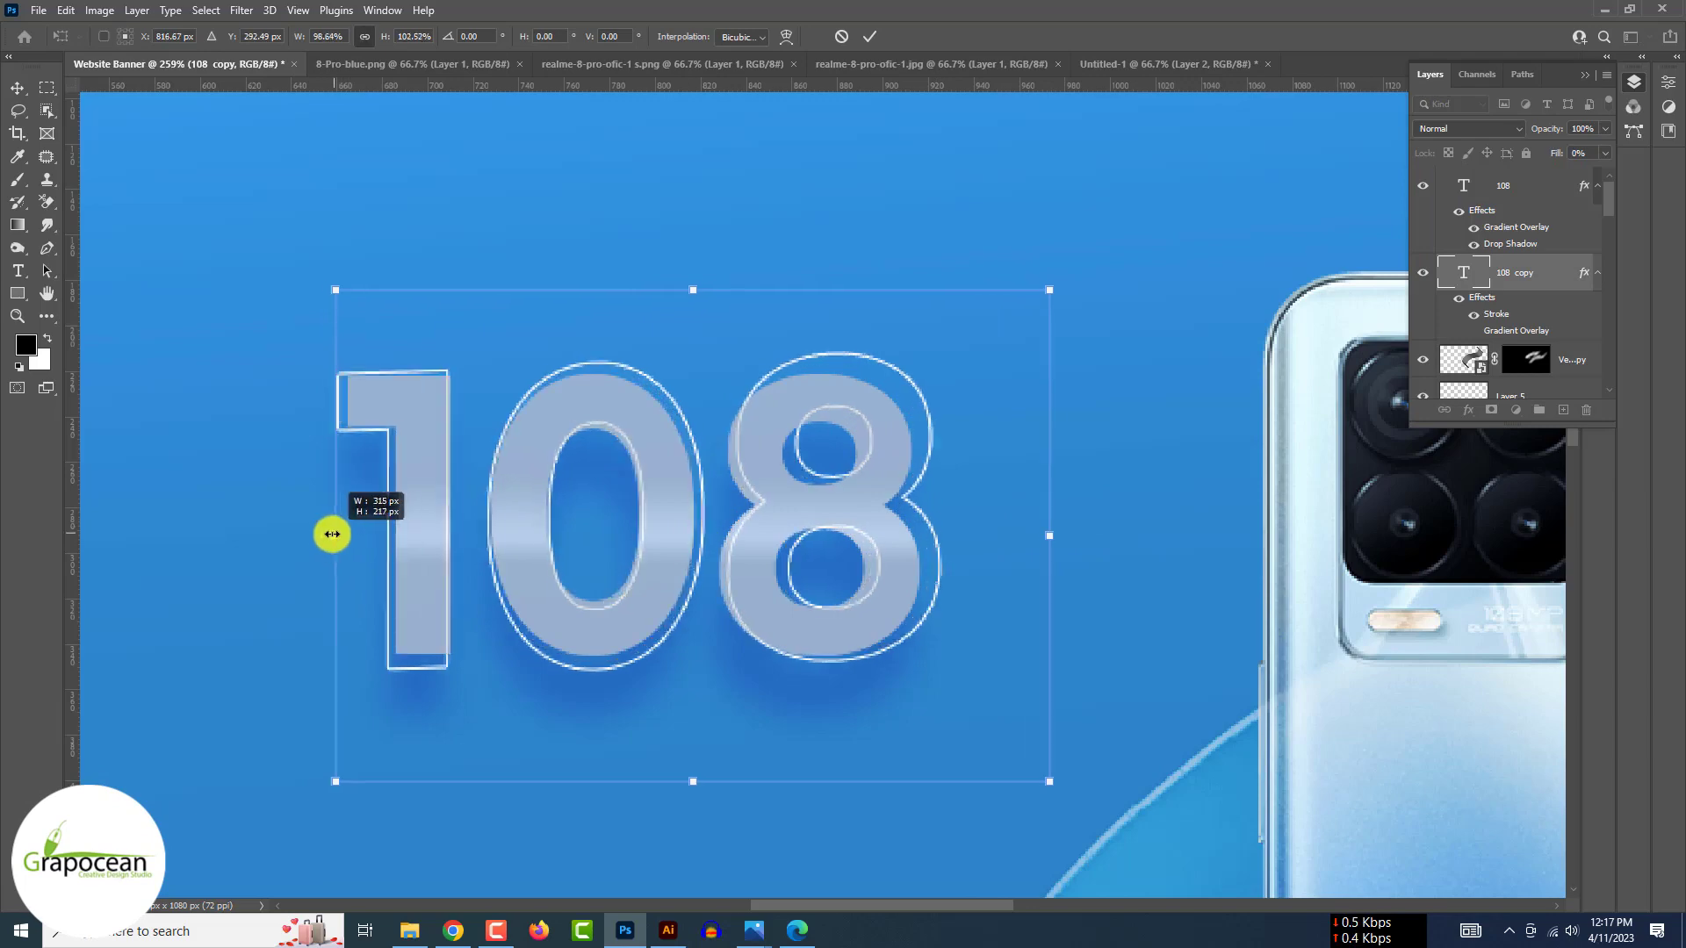
{"action": "left_click_drag", "start_coordinate": [1050, 534], "coordinate": [1038, 530]}
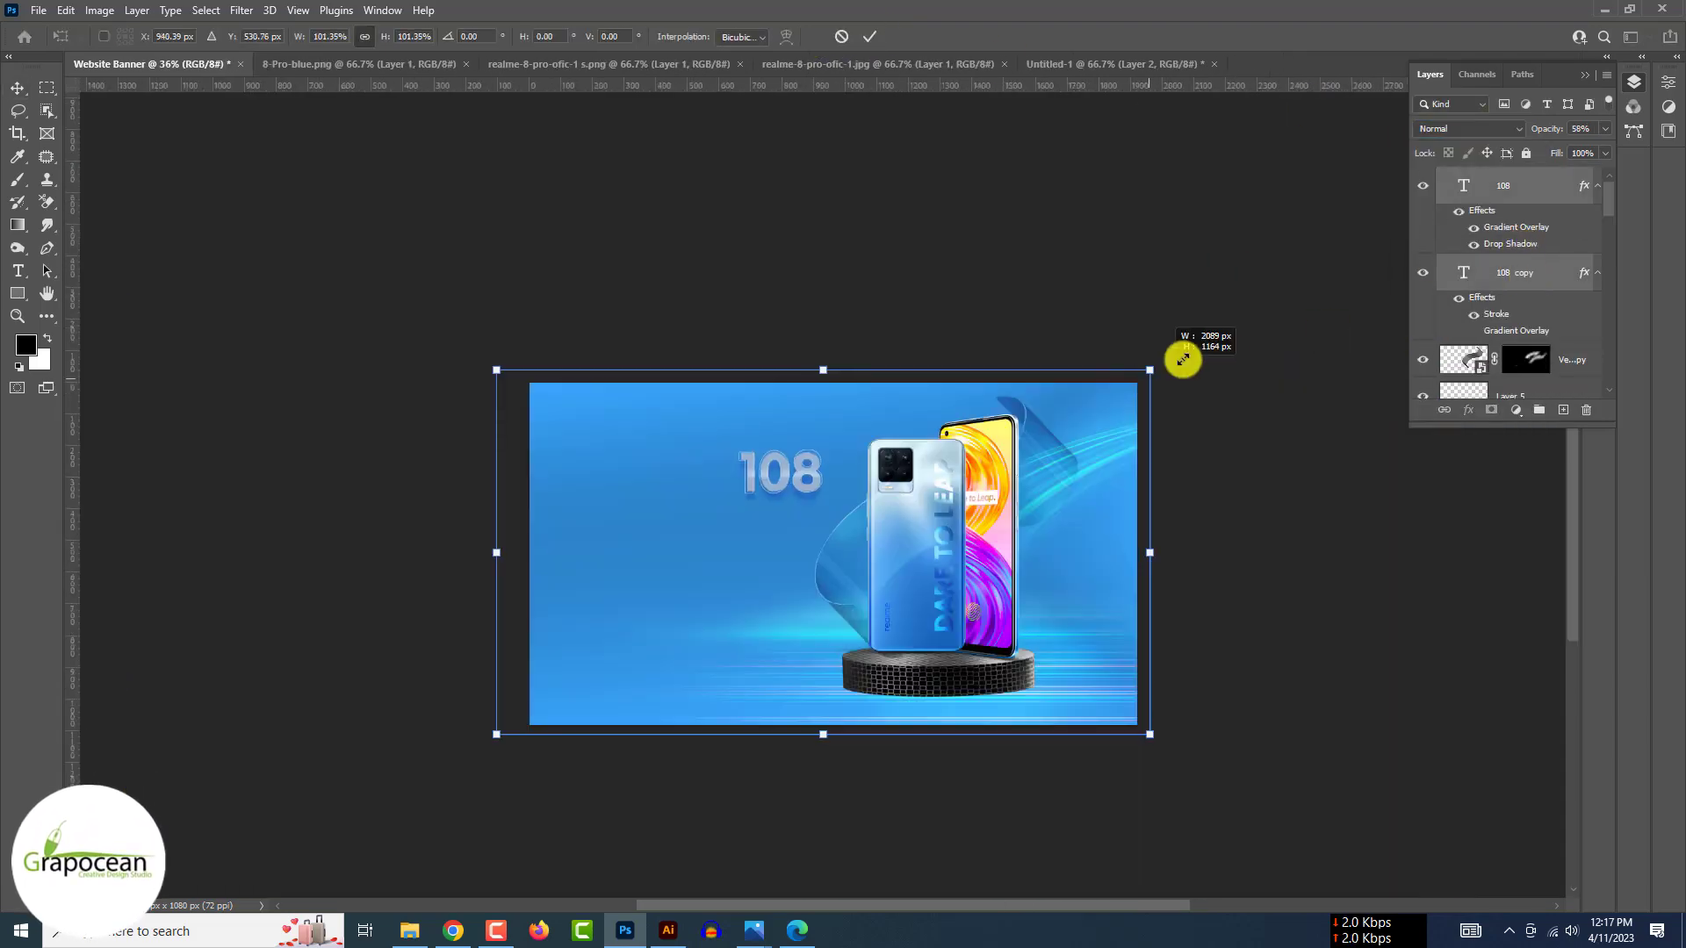
{"action": "left_click_drag", "start_coordinate": [1178, 357], "coordinate": [1117, 390]}
{"action": "left_click", "coordinate": [869, 36]}
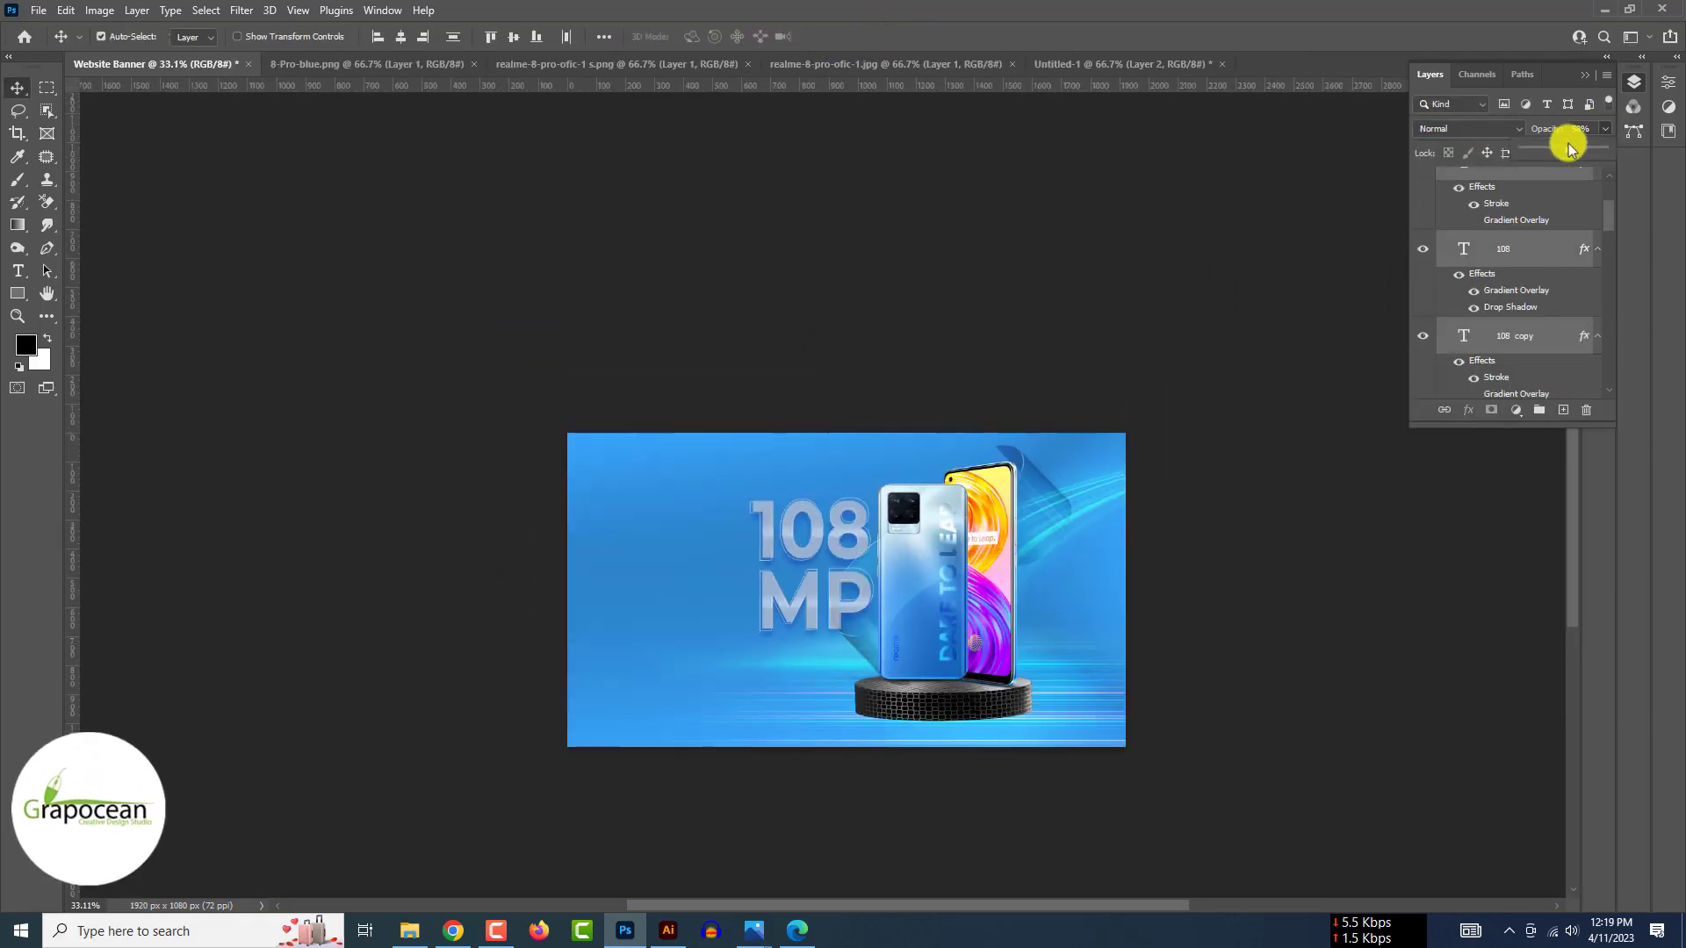
Try 100% opacity and the Difference blend mode on the "108" and "MP" text layers.
{"action": "left_click_drag", "start_coordinate": [1529, 156], "coordinate": [1666, 159]}
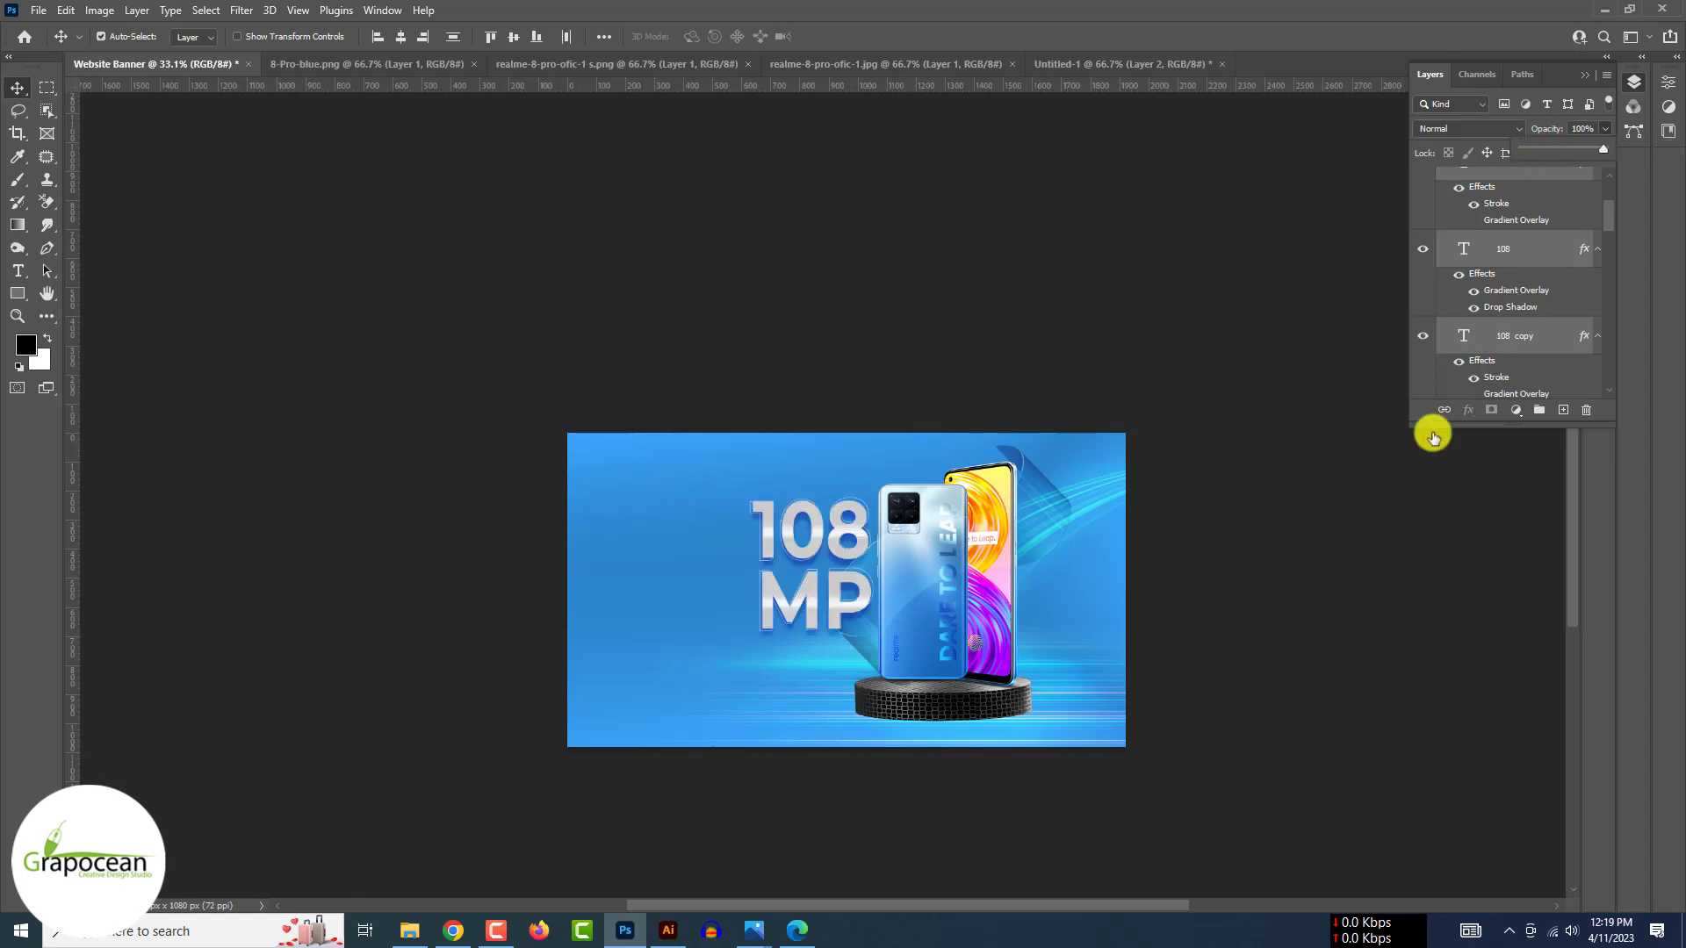
{"action": "left_click", "coordinate": [1317, 566]}
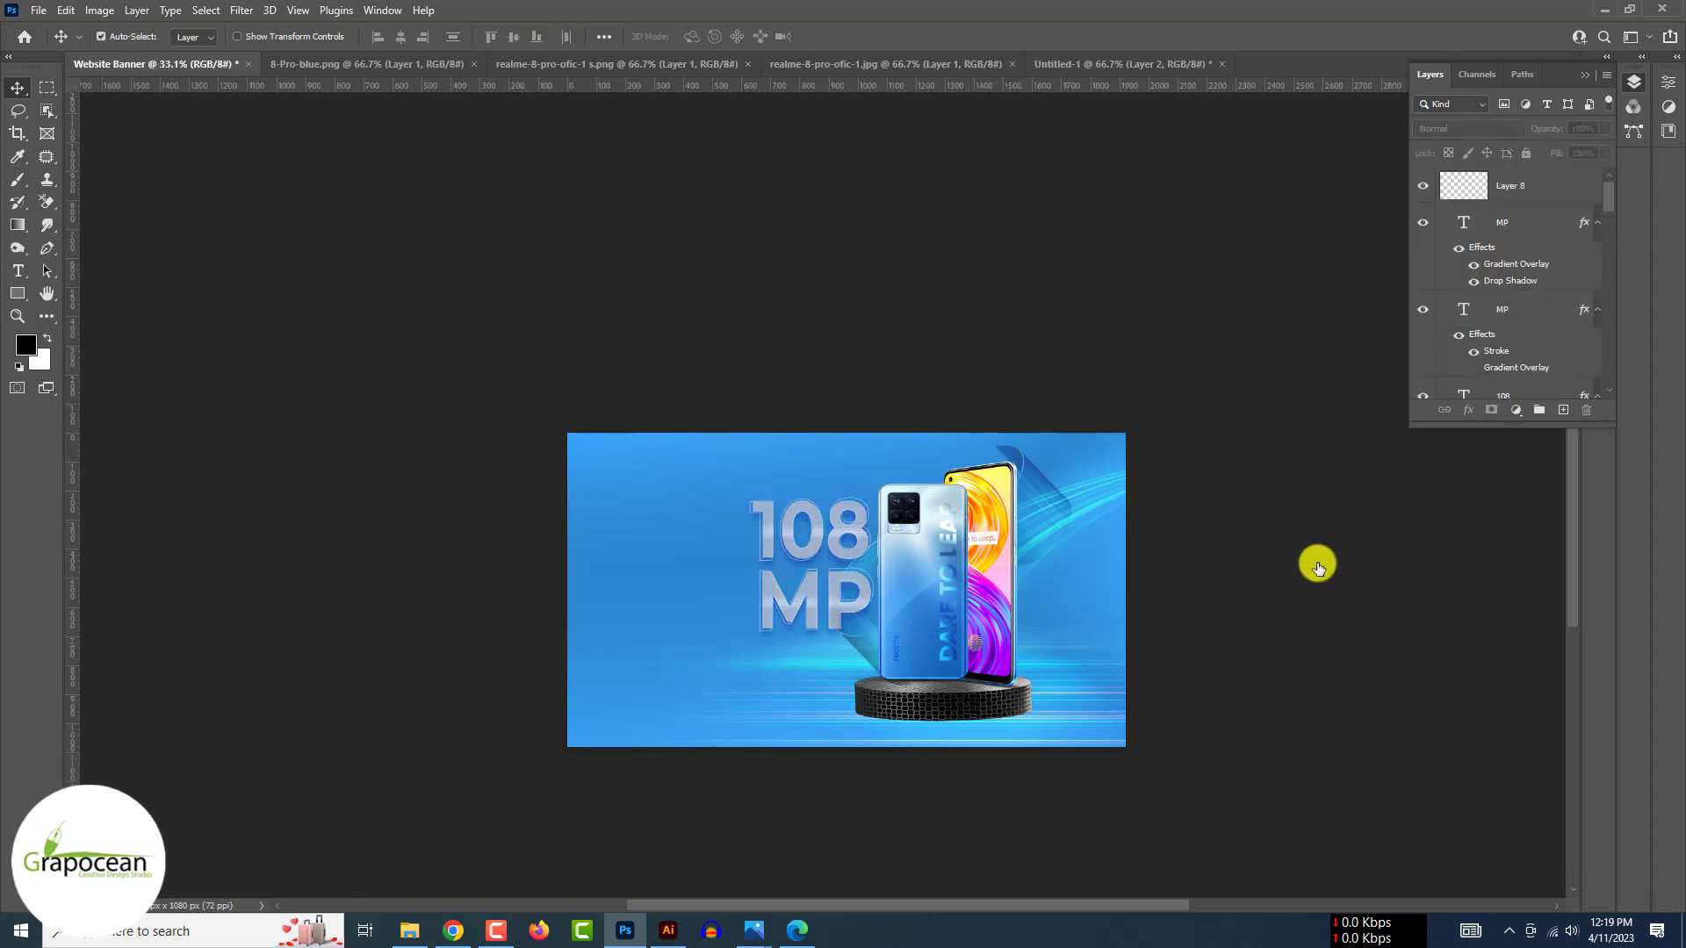
{"action": "scroll", "coordinate": [1498, 279], "scroll_direction": "down", "scroll_amount": 1}
{"action": "left_click", "coordinate": [1519, 198]}
{"action": "left_click", "coordinate": [1475, 130]}
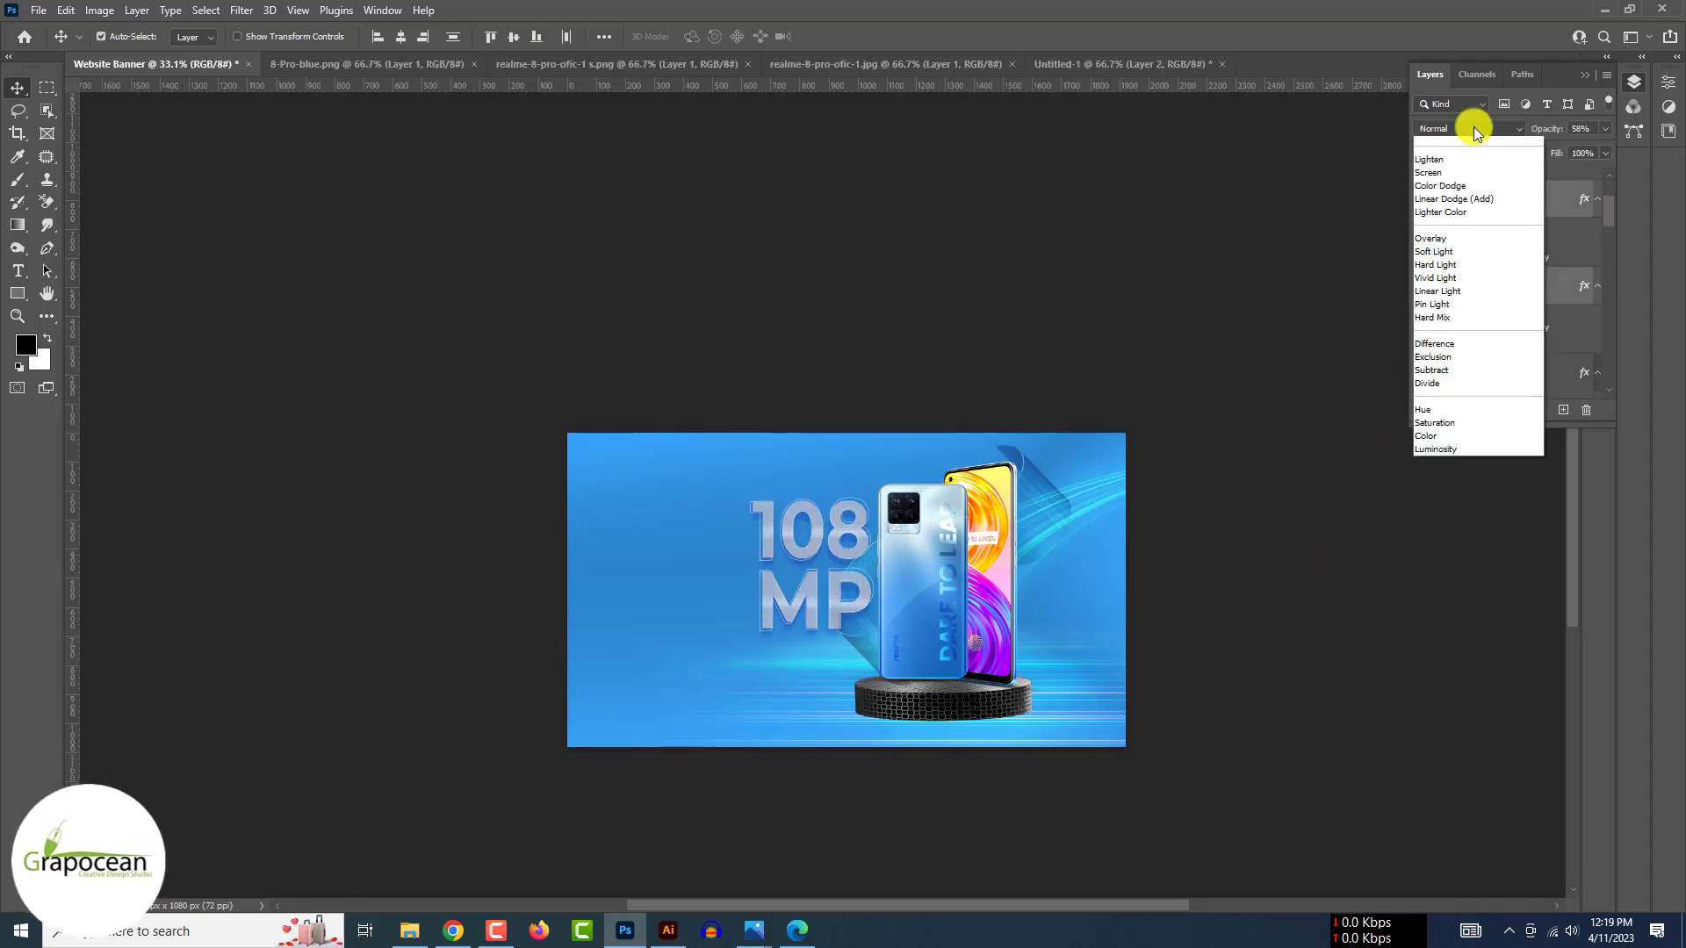
{"action": "left_click", "coordinate": [1508, 346]}
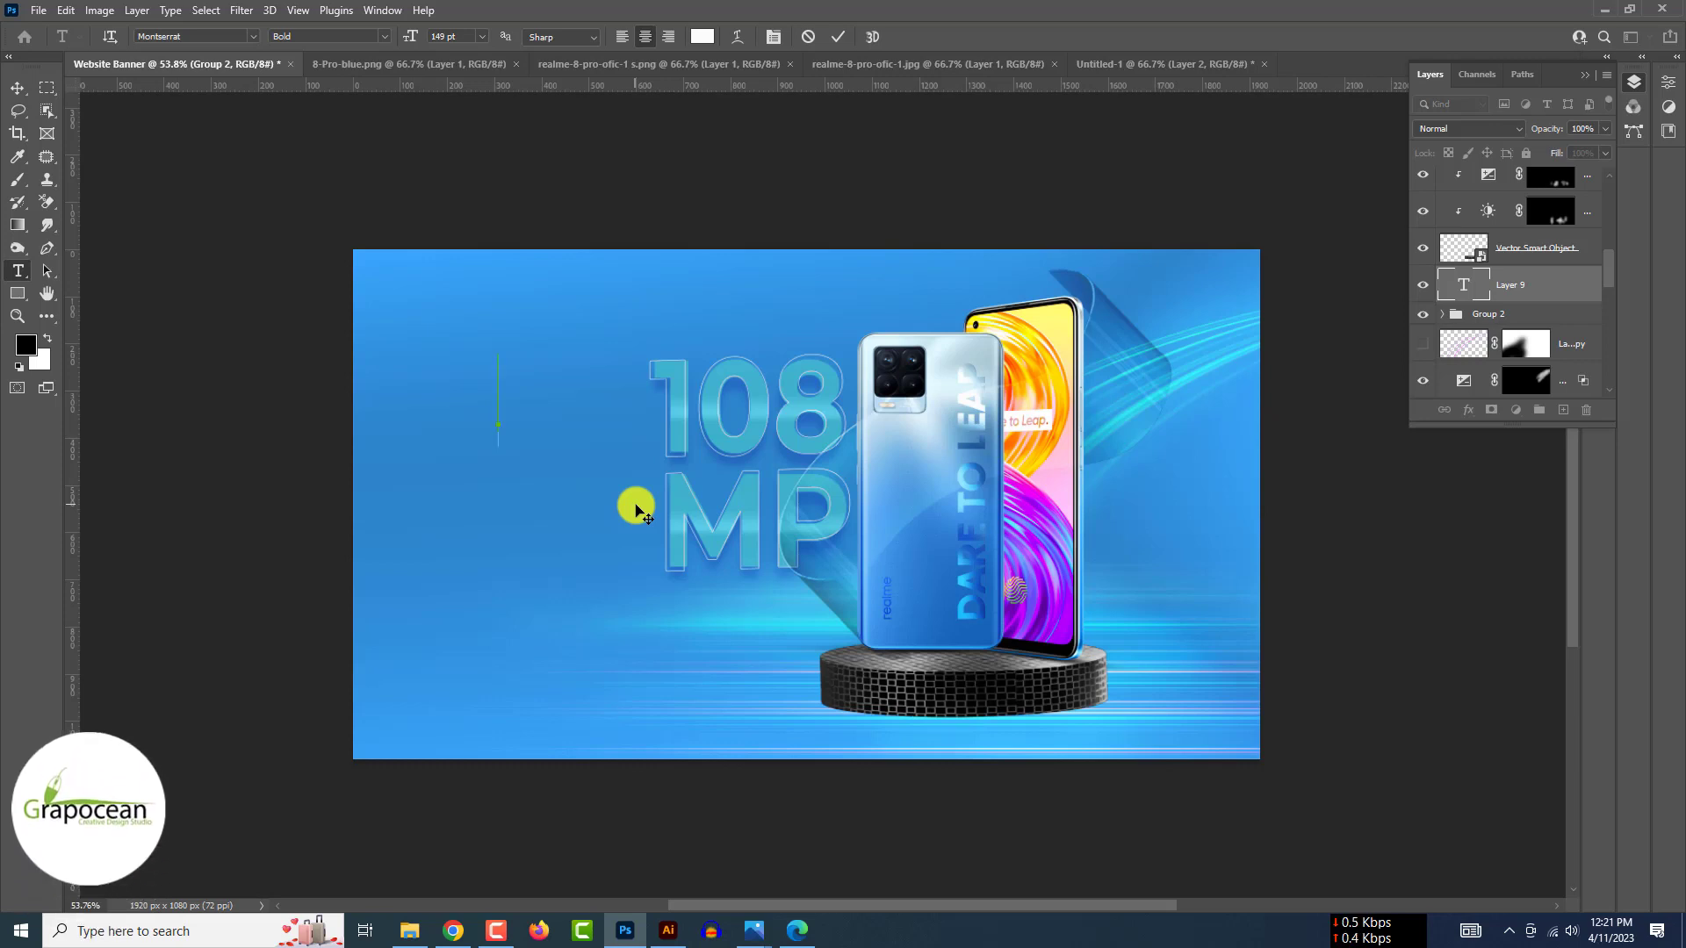
Enter the text "Realme" to the left of "108 MP" and set it in the Glacial Indifference font.
{"action": "type", "text": "Realm"}
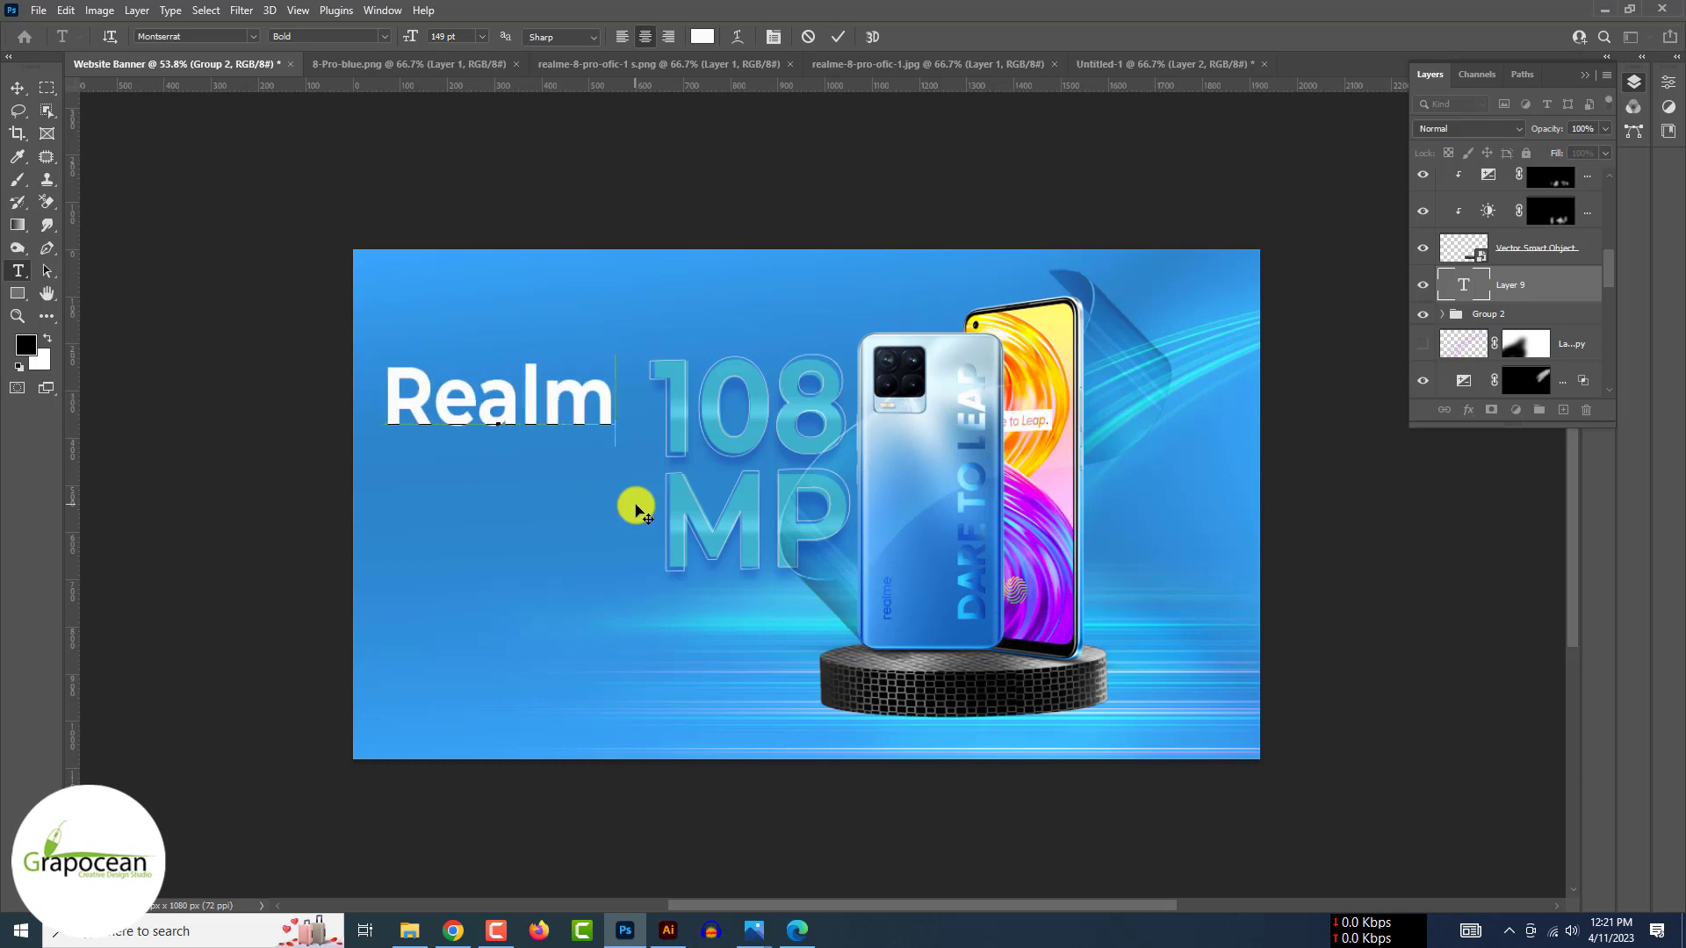
{"action": "type", "text": "e"}
{"action": "key", "text": "ctrl+a"}
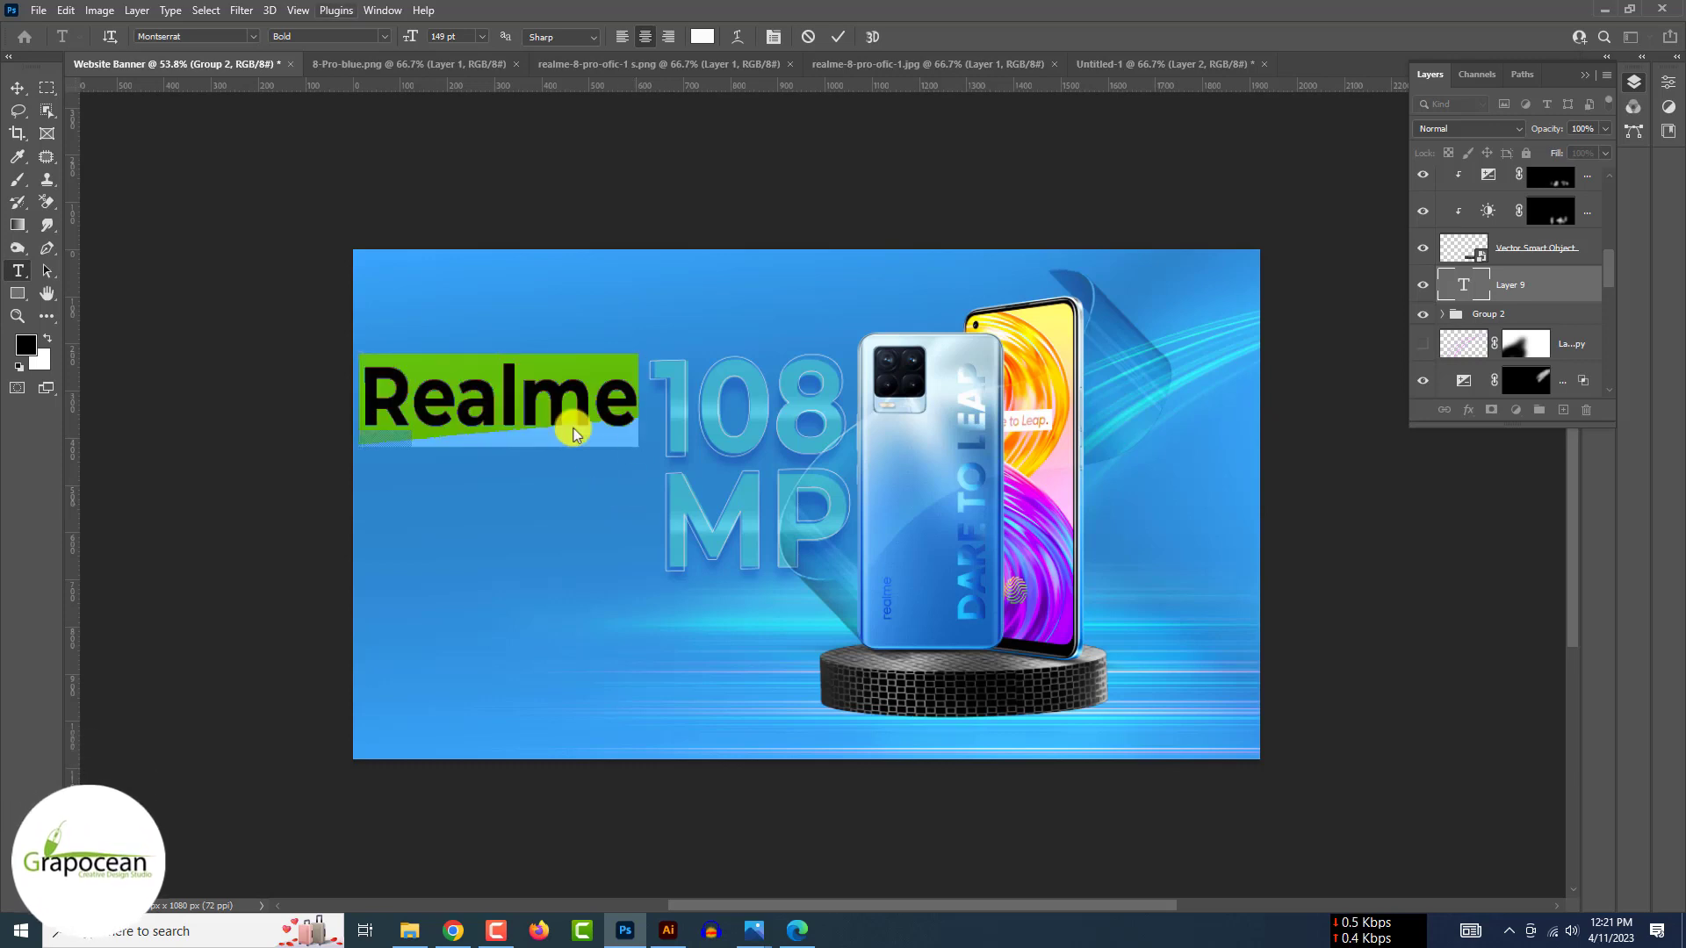
{"action": "left_click", "coordinate": [254, 41]}
{"action": "key", "text": "Down"}
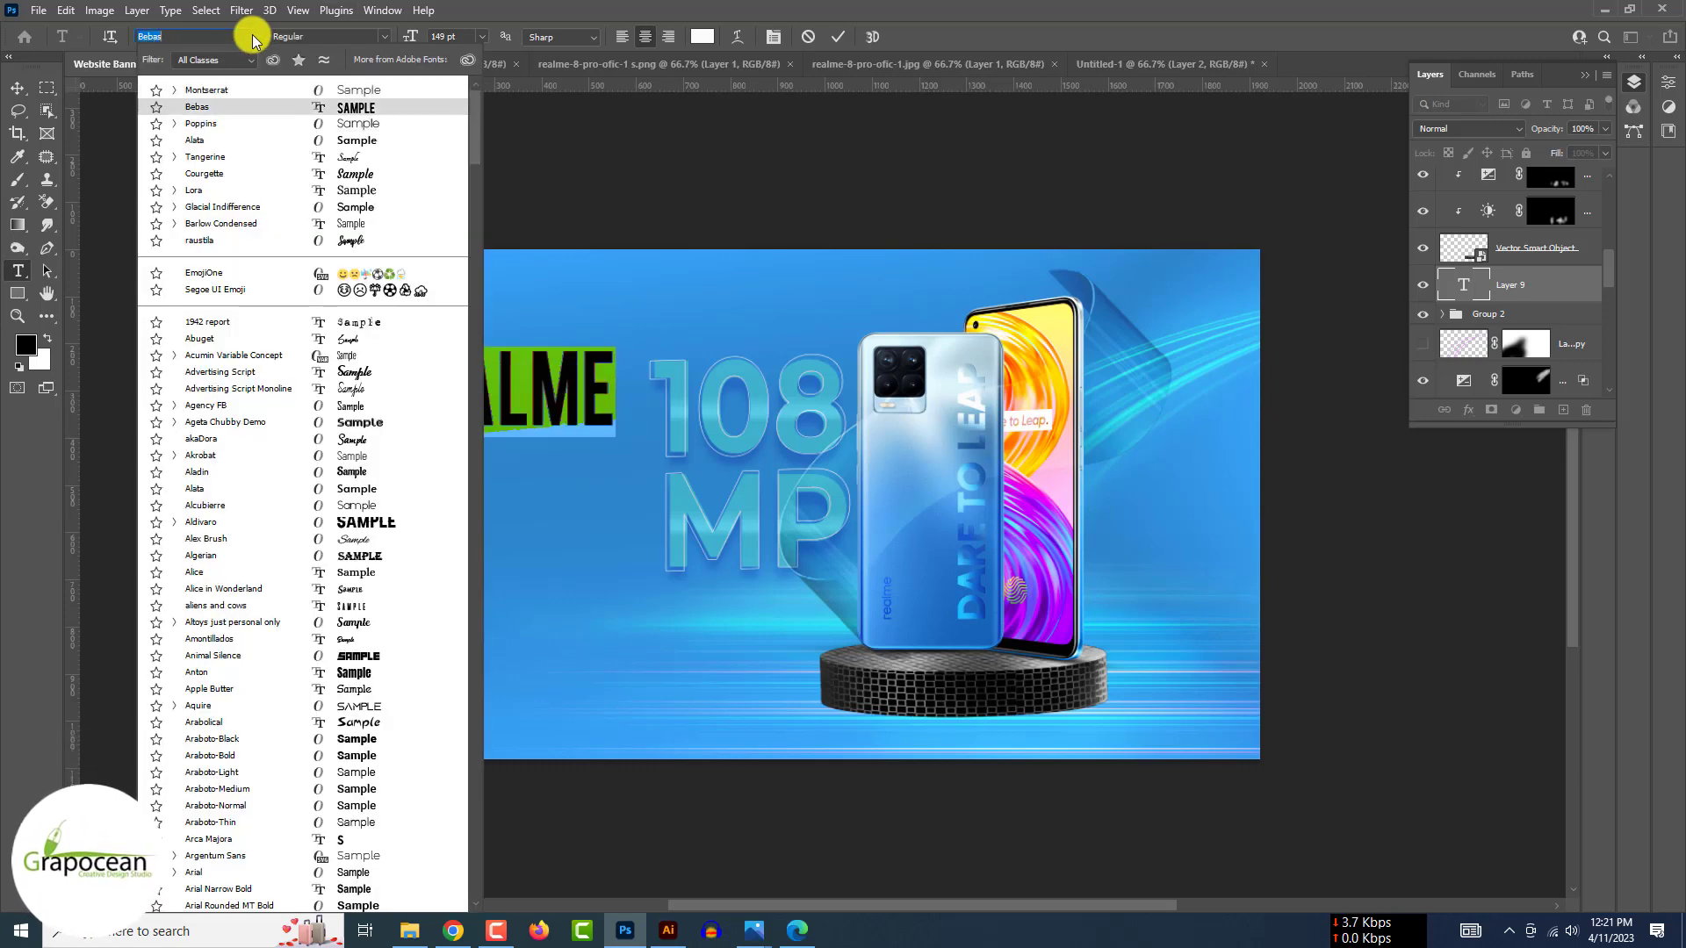
{"action": "key", "text": "Down"}
{"action": "key", "text": "Down"}
{"action": "key", "text": "Down"}
{"action": "key", "text": "Down"}
{"action": "key", "text": "Down"}
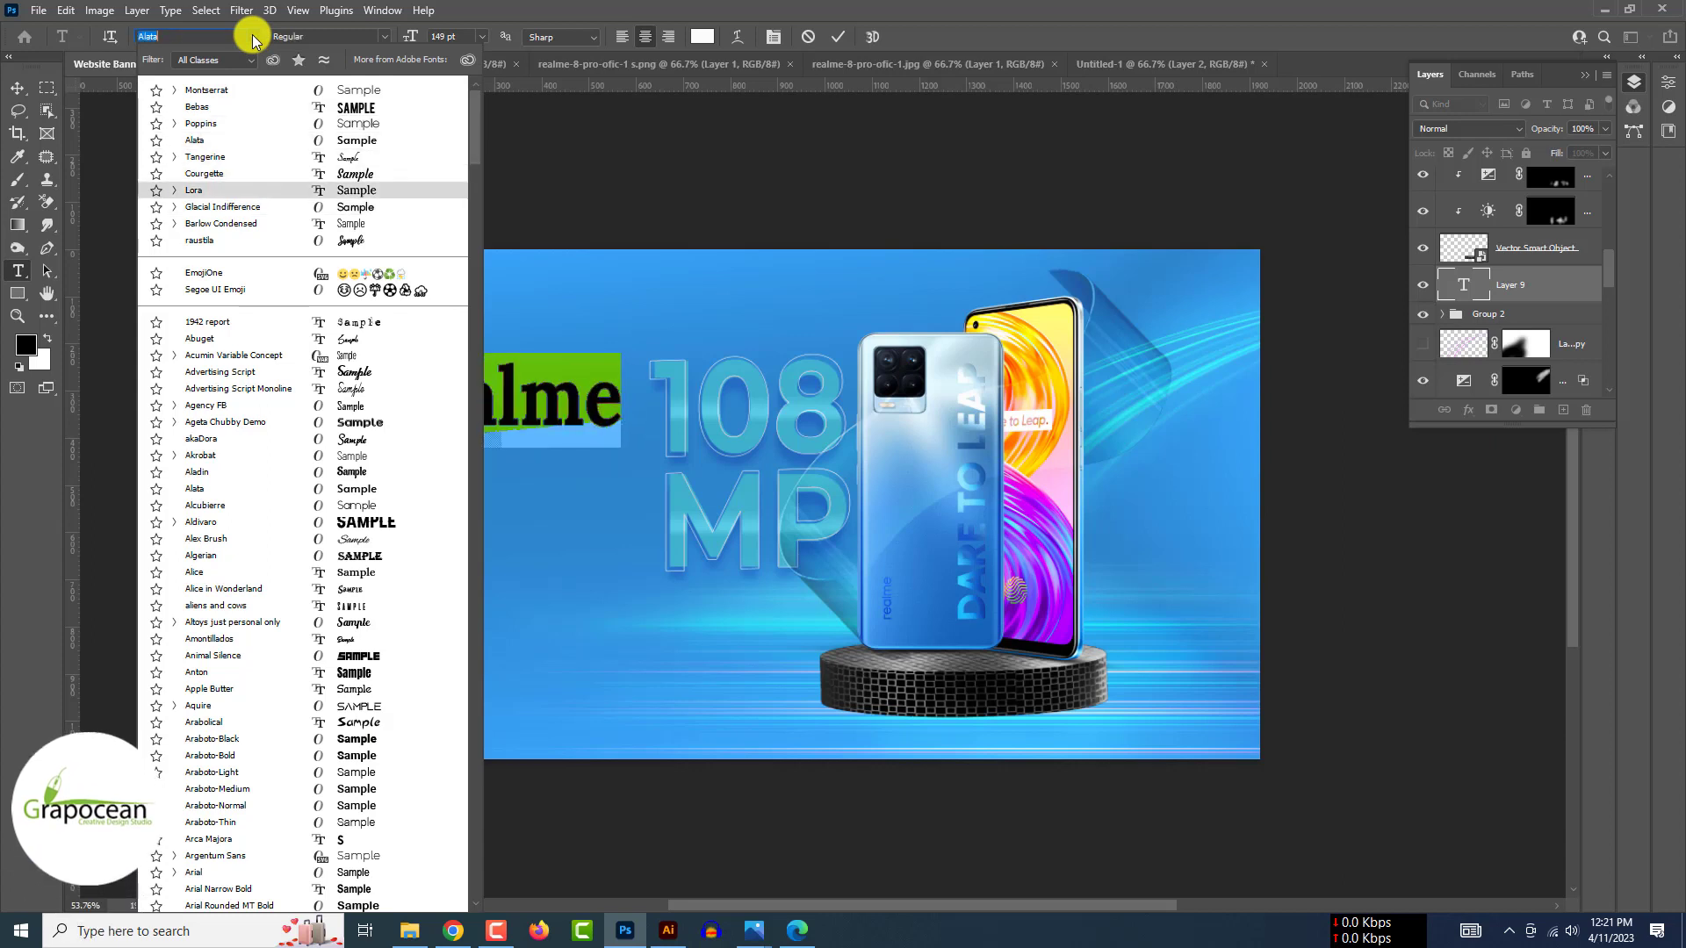
{"action": "left_click", "coordinate": [369, 207]}
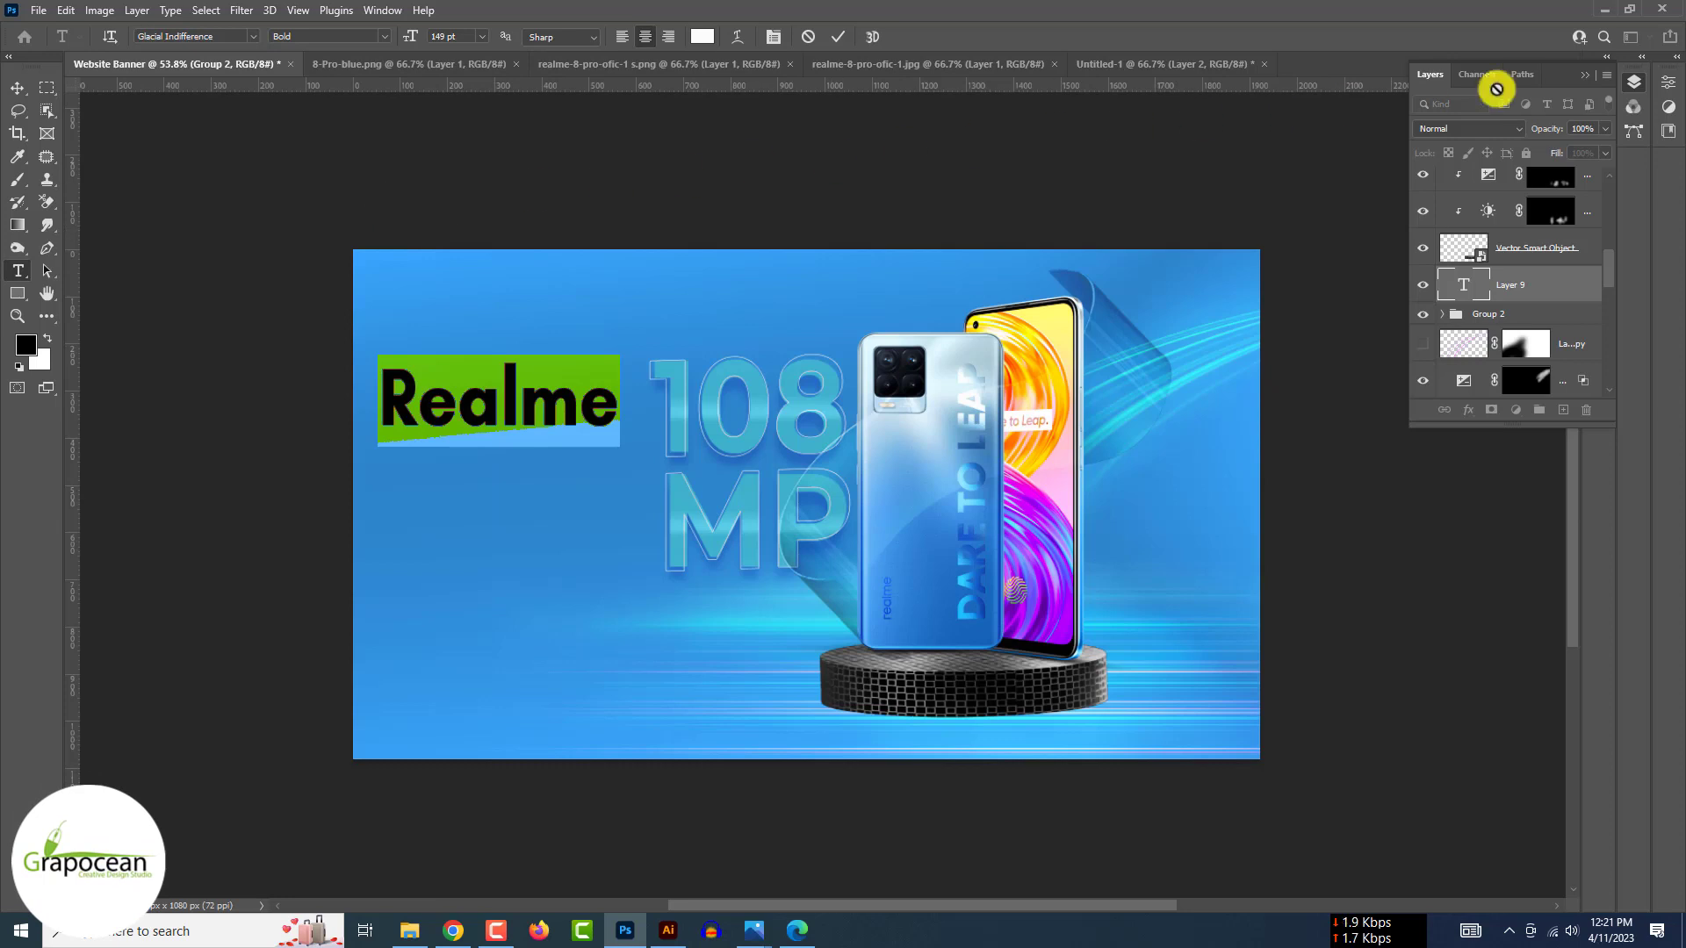
Set the "Realme" text to all caps with the Regular font style.
{"action": "left_click", "coordinate": [1585, 74]}
{"action": "left_click", "coordinate": [1599, 202]}
{"action": "left_click", "coordinate": [1453, 324]}
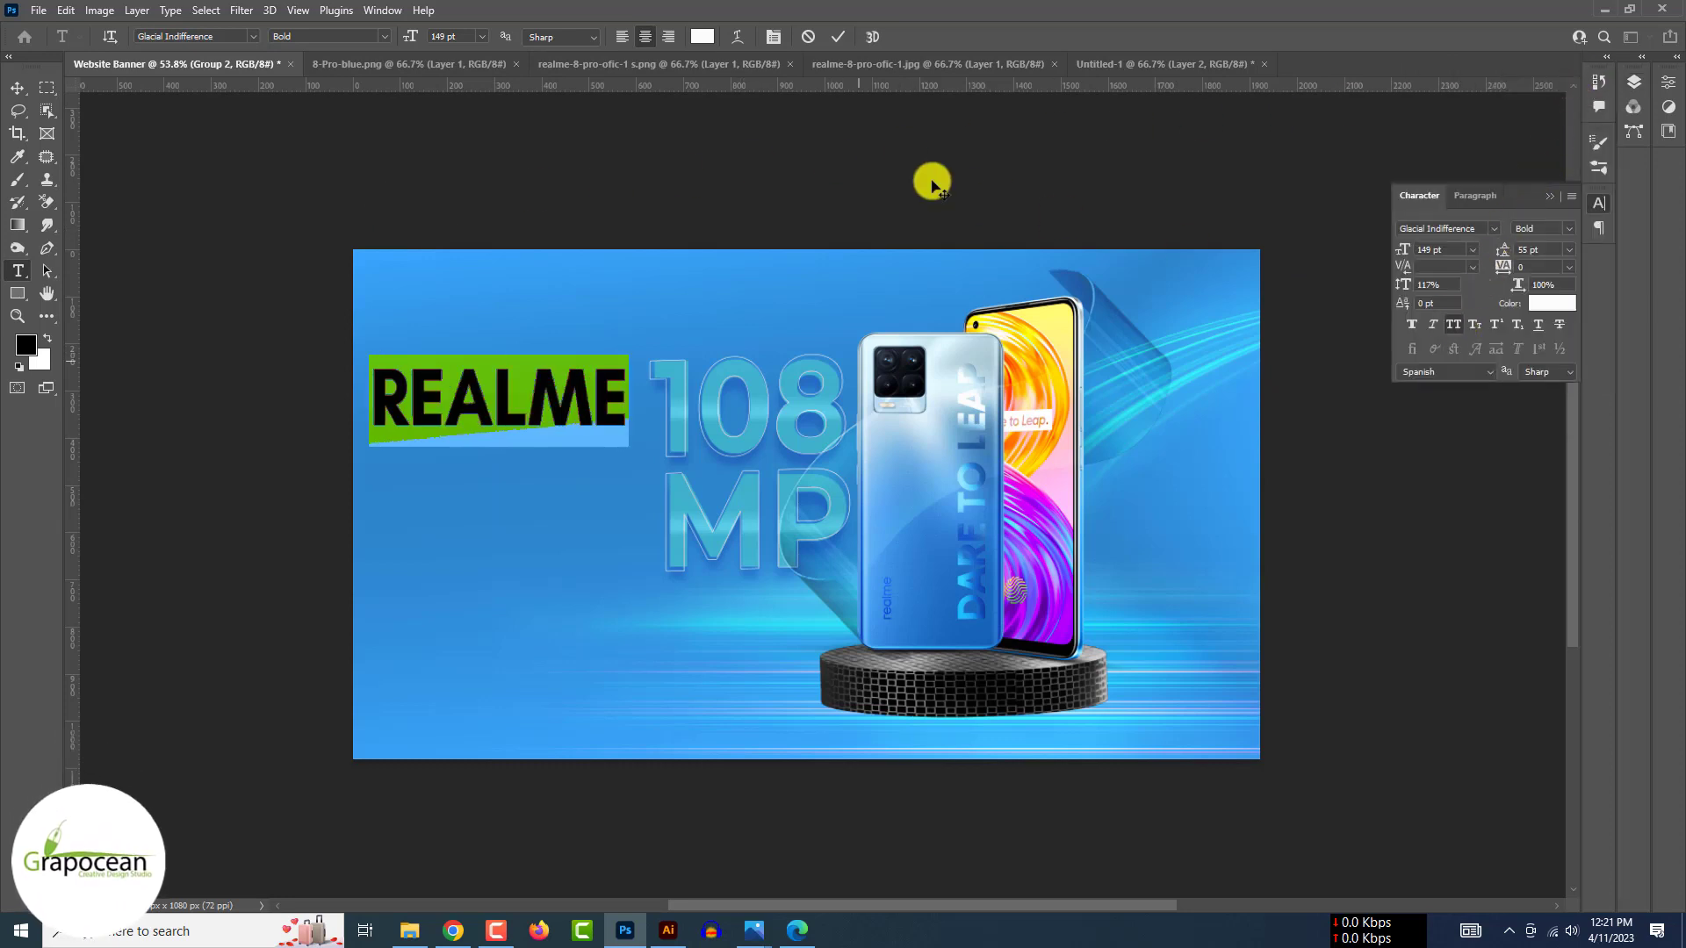
{"action": "left_click", "coordinate": [348, 52]}
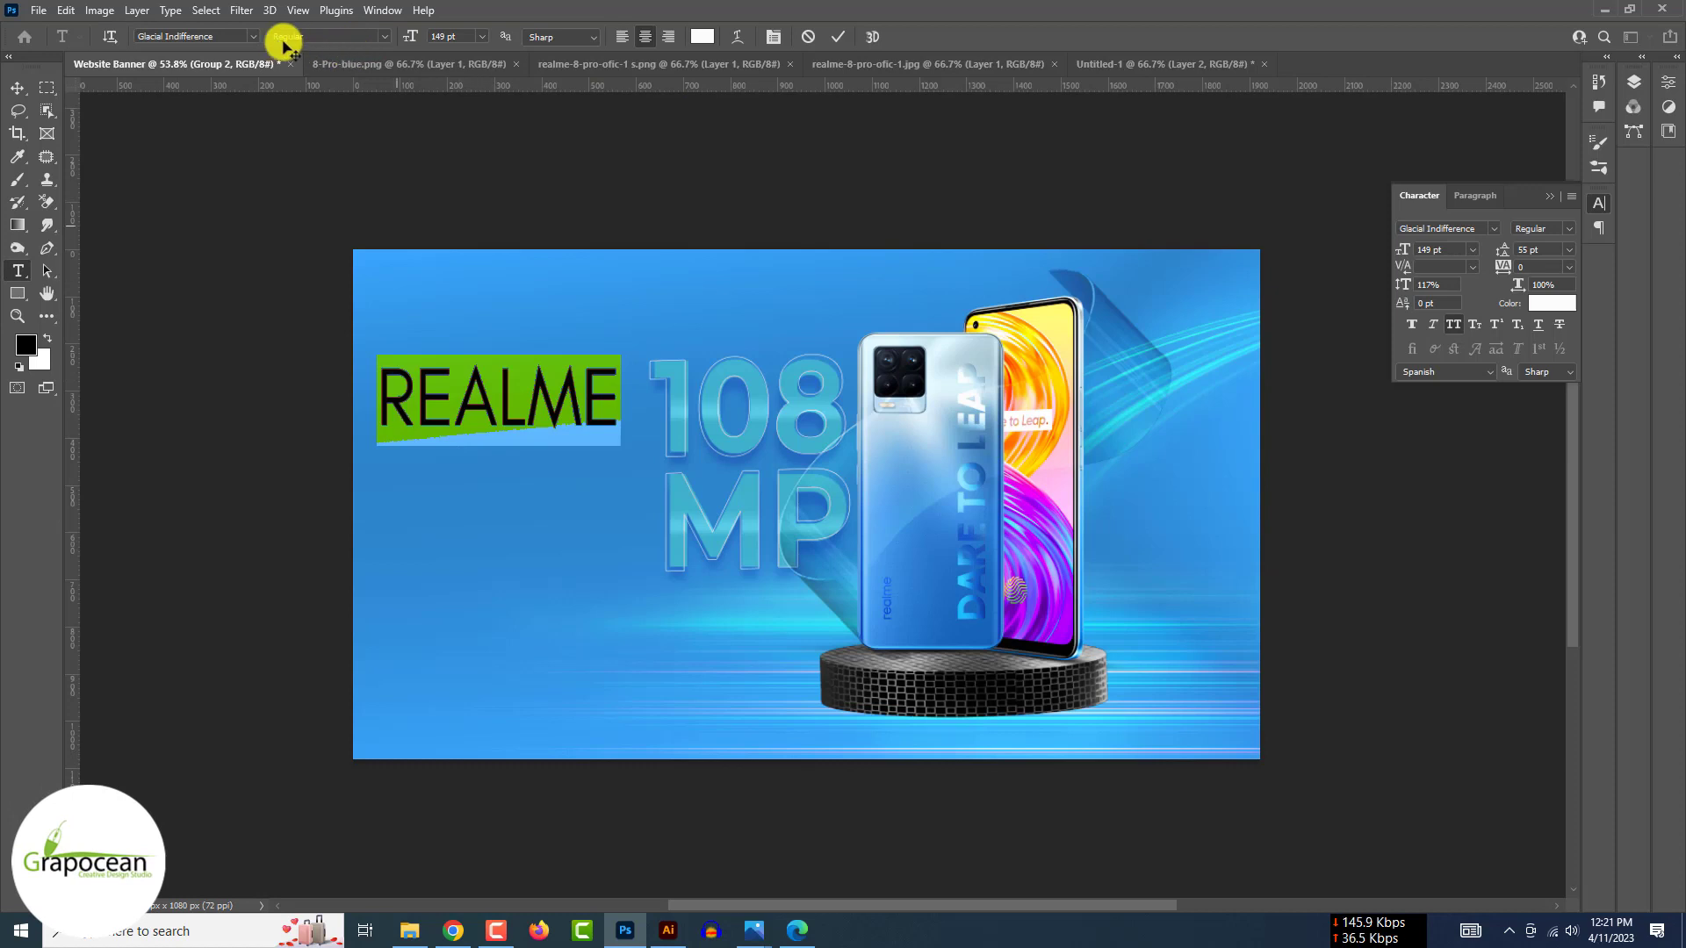
Change the text's font to Montserrat, reduce it to 67 pt, and extend it to "REALME 8 PRO".
{"action": "left_click", "coordinate": [252, 36]}
{"action": "left_click", "coordinate": [298, 107]}
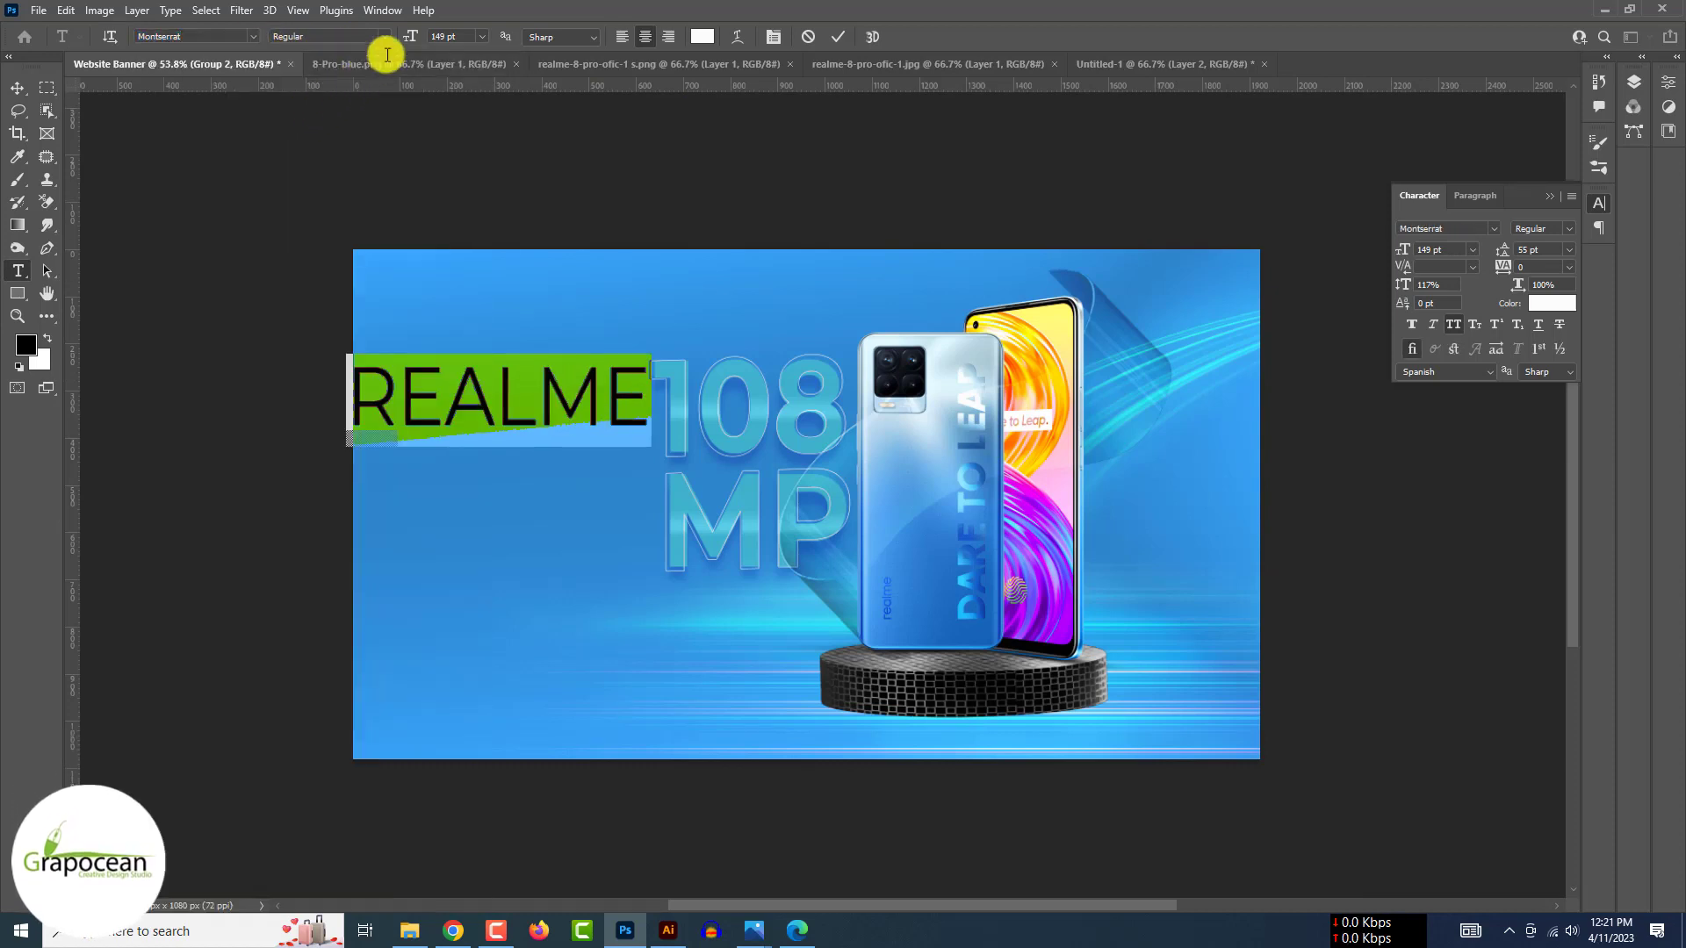
{"action": "left_click_drag", "start_coordinate": [404, 38], "coordinate": [340, 42]}
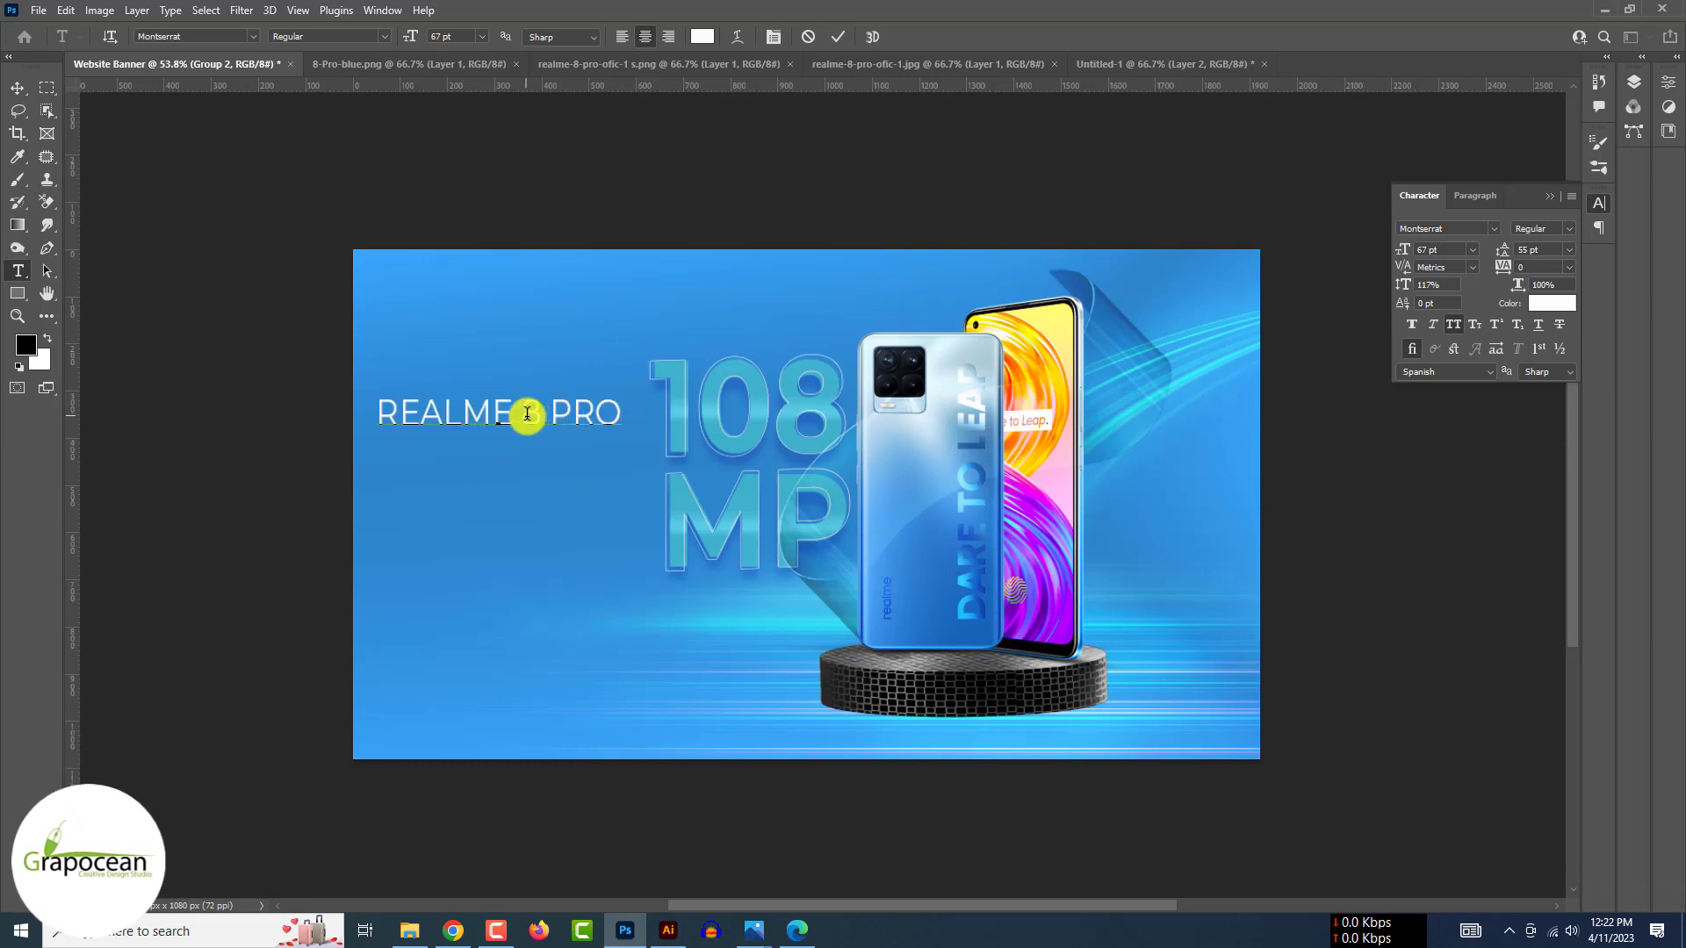
Recolour the "8 PRO" part of the headline with a light yellow sampled from the front phone screen.
{"action": "left_click", "coordinate": [702, 36]}
{"action": "left_click", "coordinate": [762, 377]}
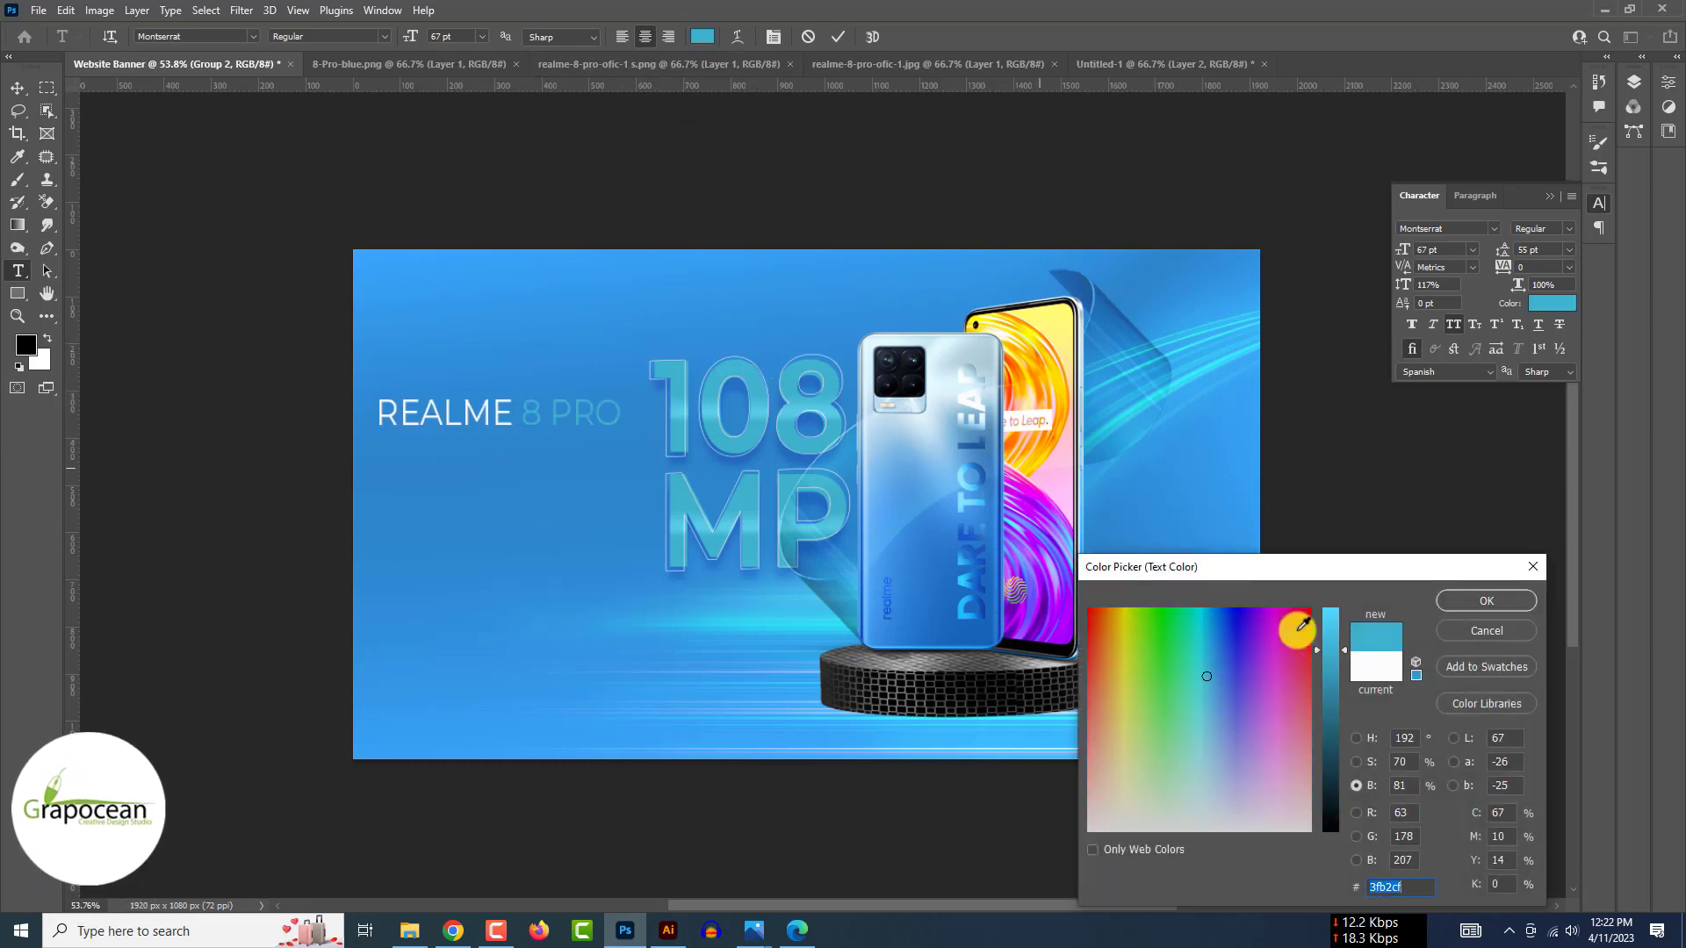
{"action": "left_click", "coordinate": [909, 471]}
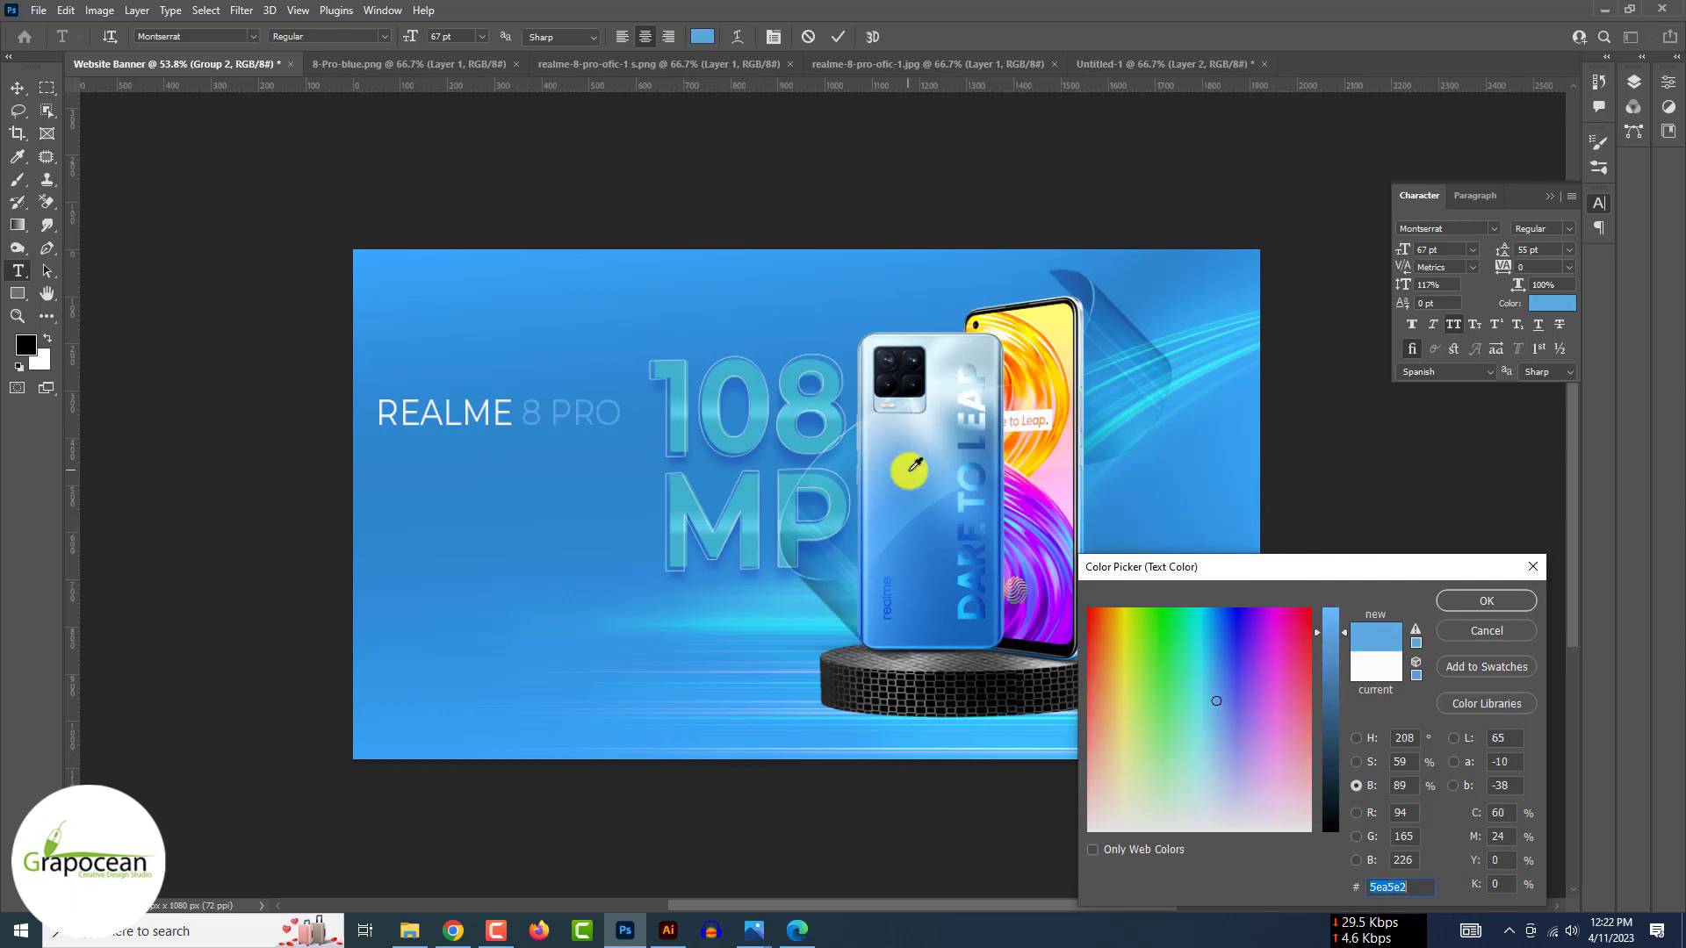
{"action": "left_click", "coordinate": [1022, 365]}
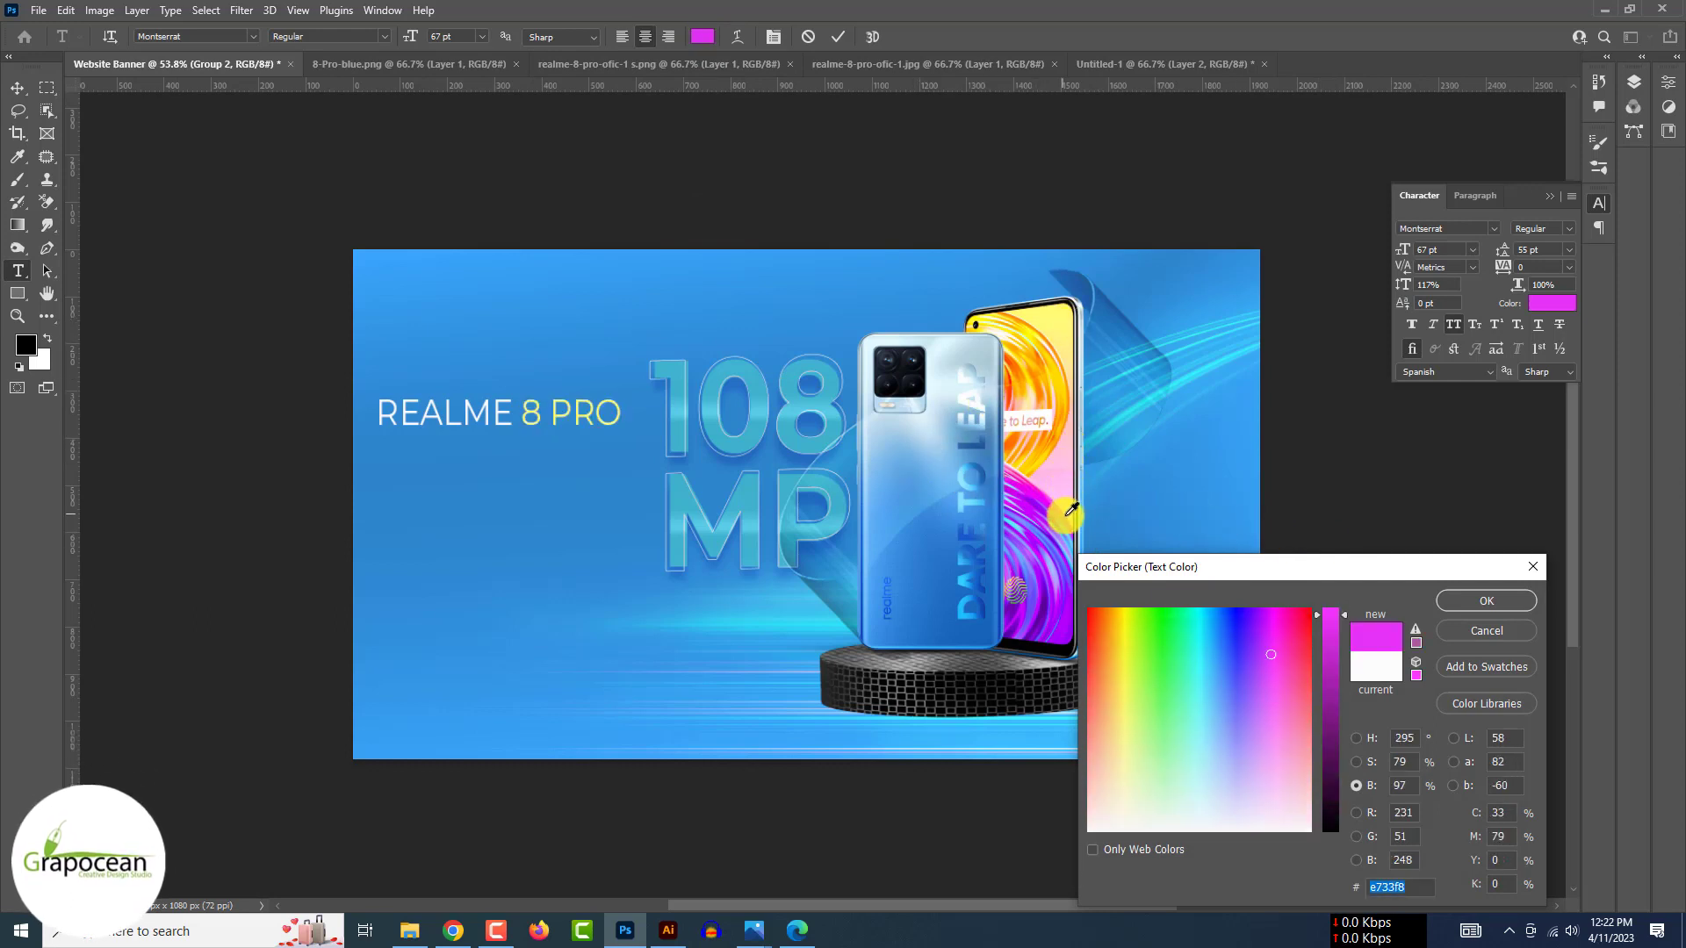
{"action": "left_click", "coordinate": [1486, 601]}
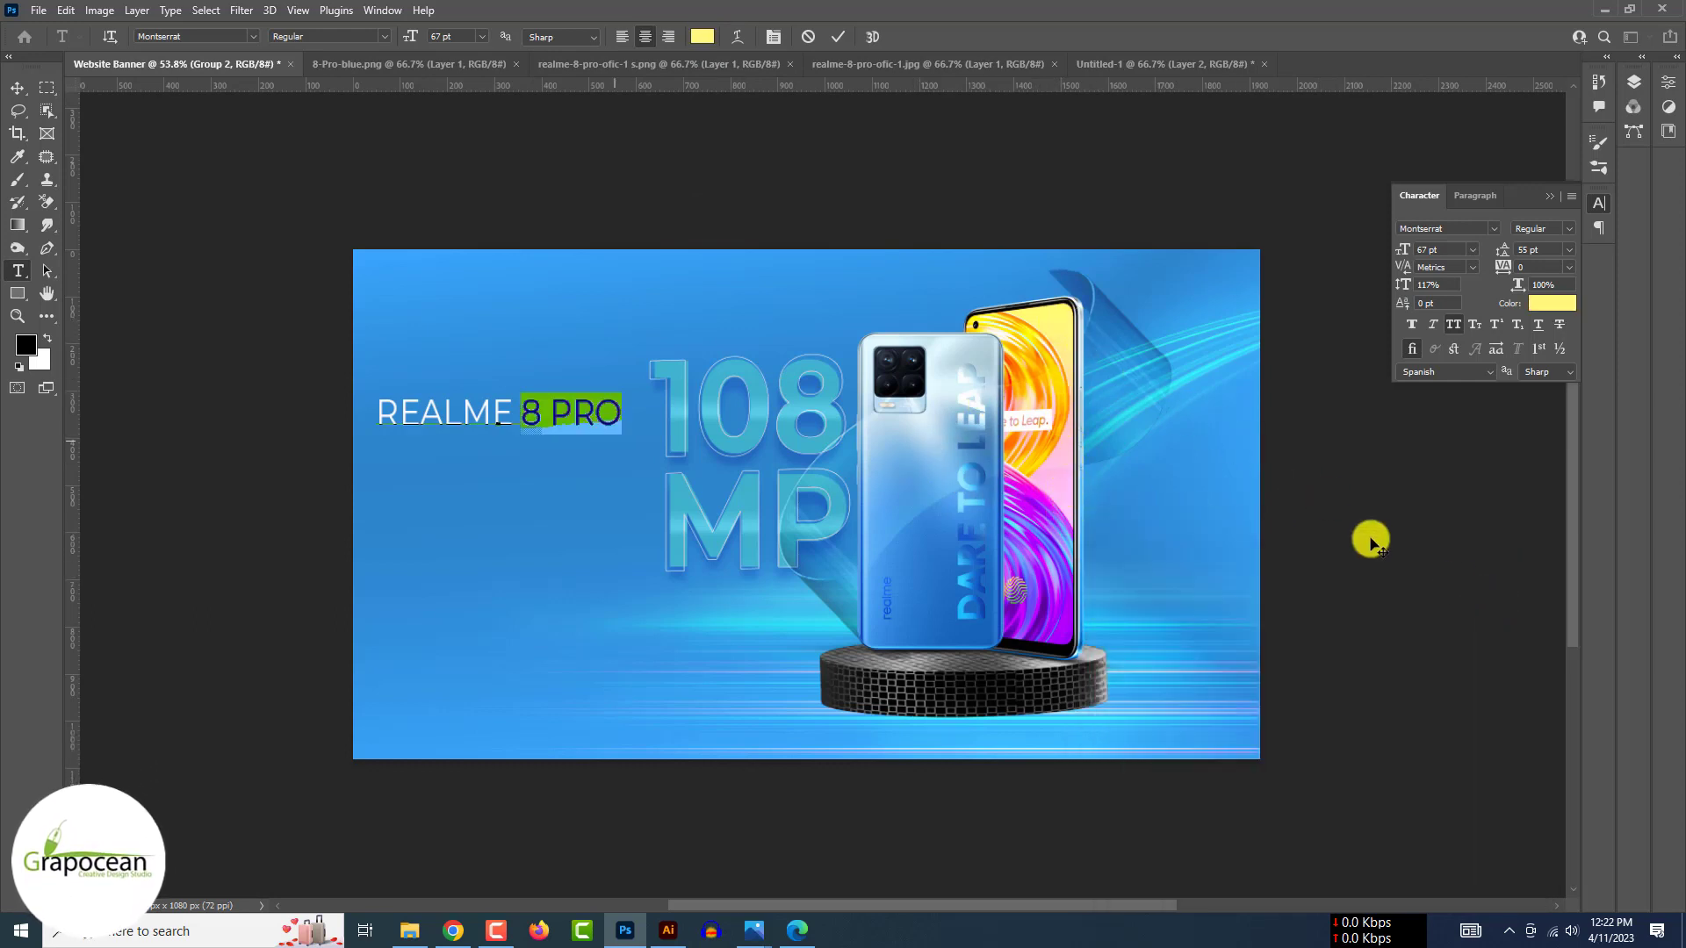
Set the "8 PRO" part of the headline to the SemiBold font style.
{"action": "left_click", "coordinate": [389, 40]}
{"action": "left_click", "coordinate": [348, 218]}
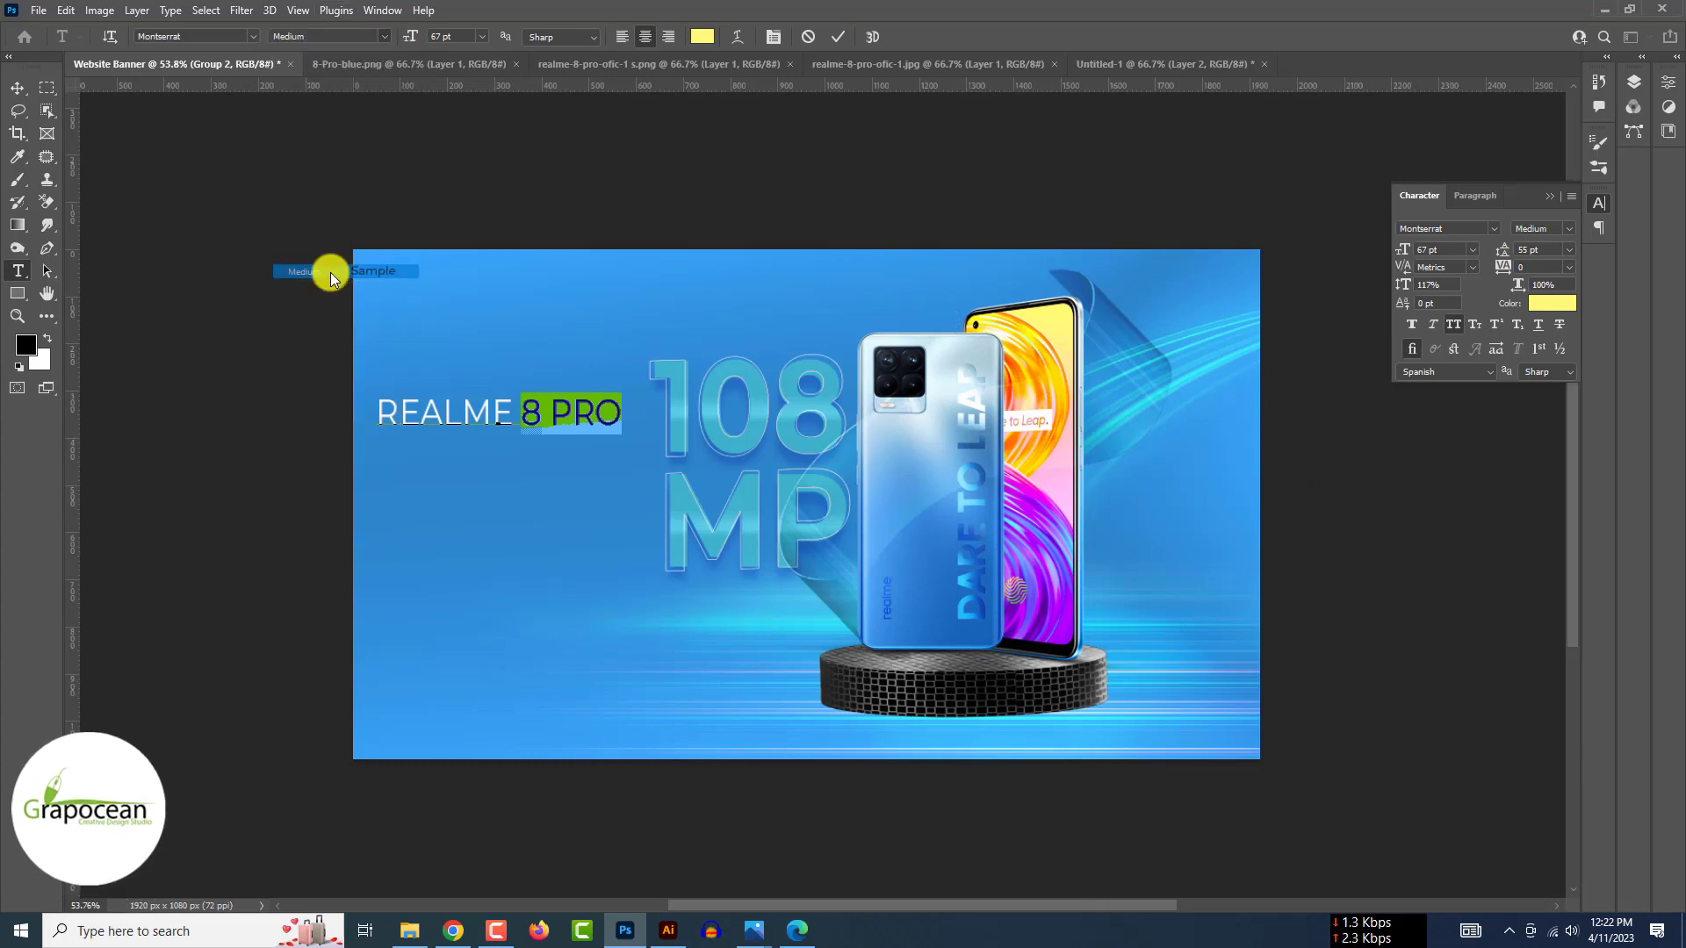
{"action": "left_click", "coordinate": [18, 88]}
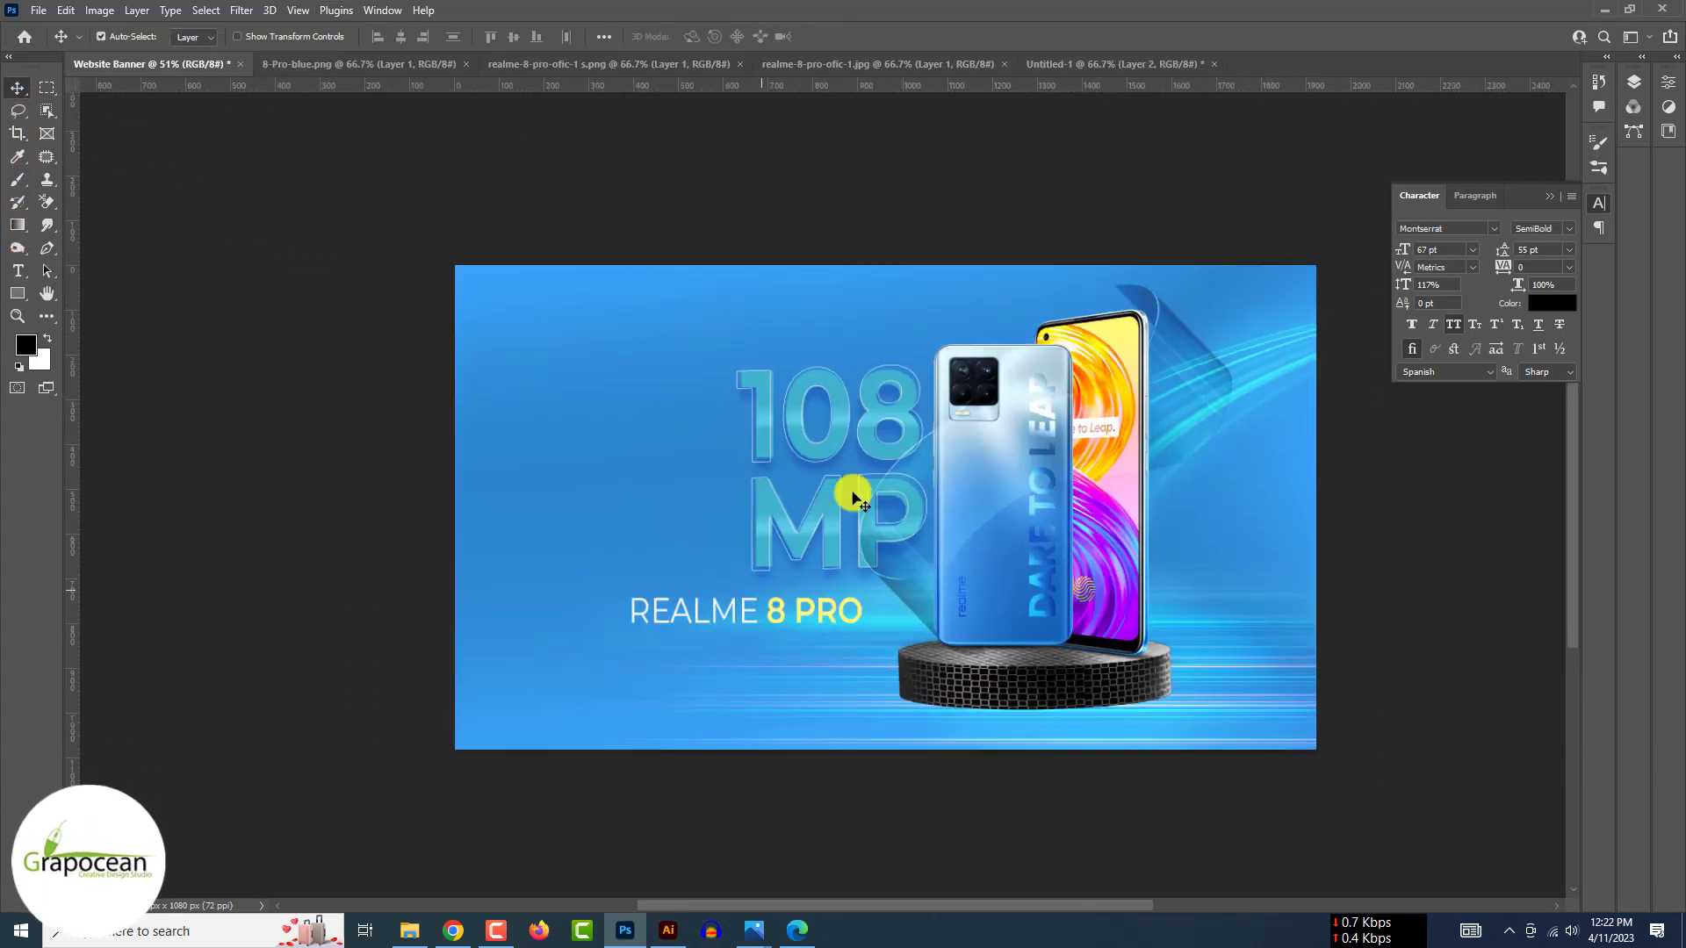
Move the curved ribbon shape from behind the phones to the banner's left side and enlarge it to 155.25%.
{"action": "left_click_drag", "start_coordinate": [1486, 357], "coordinate": [1289, 399]}
{"action": "key", "text": "ctrl+z"}
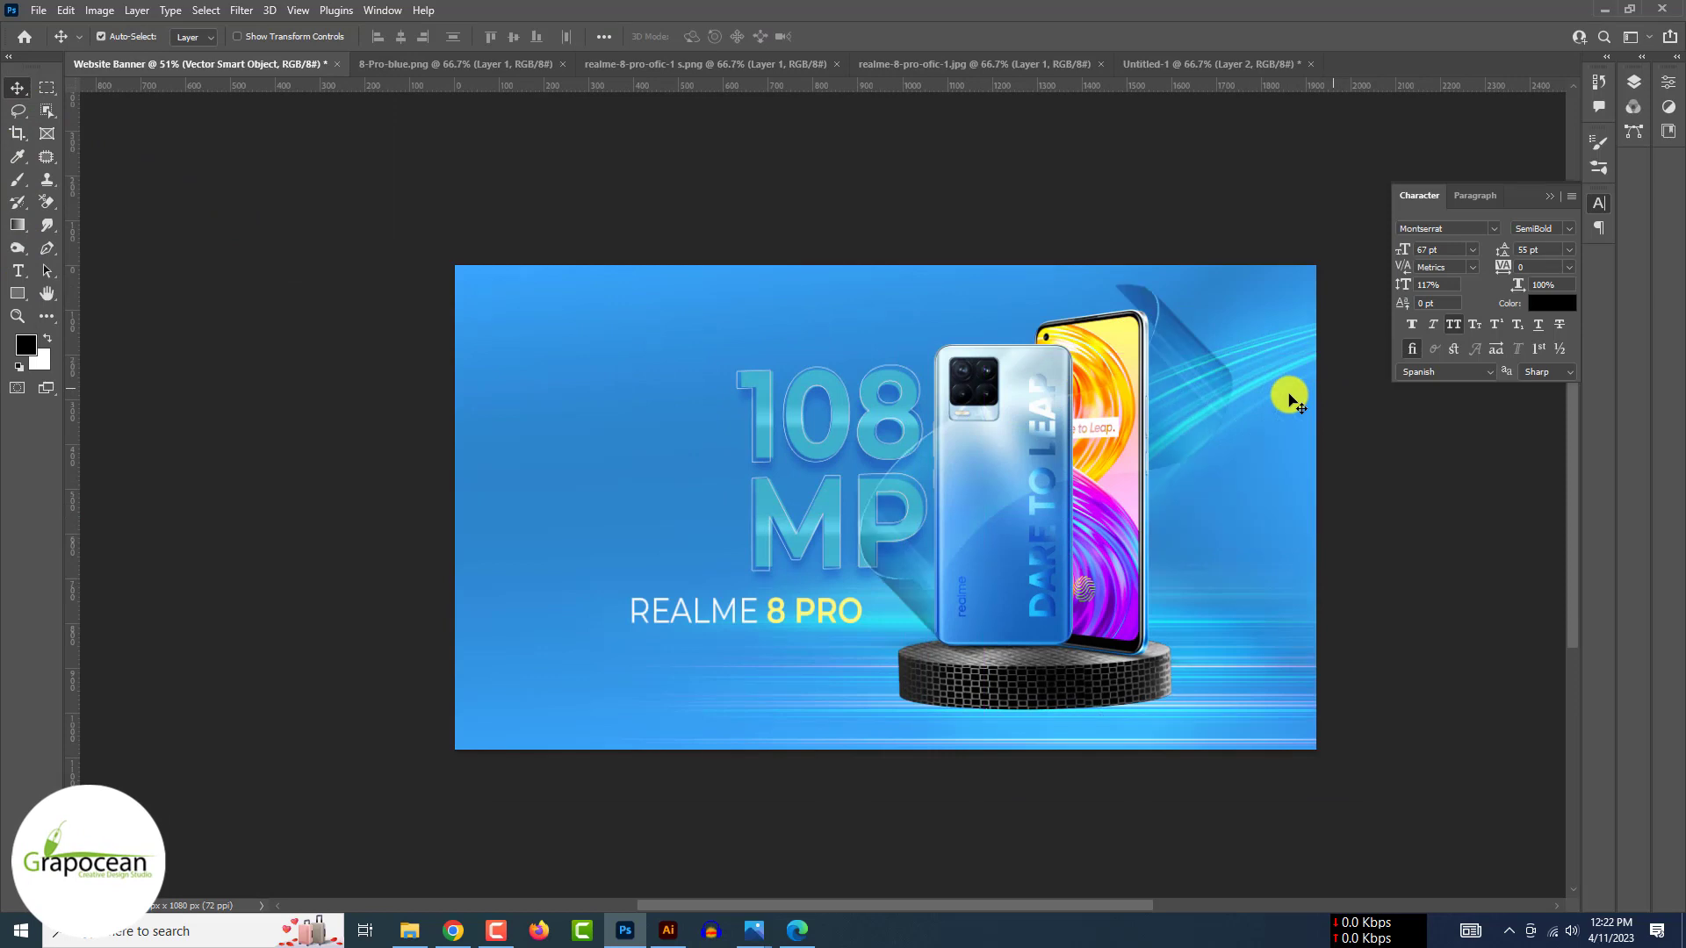
{"action": "left_click_drag", "start_coordinate": [1170, 338], "coordinate": [403, 357]}
{"action": "scroll", "coordinate": [403, 357], "scroll_direction": "down", "scroll_amount": 3}
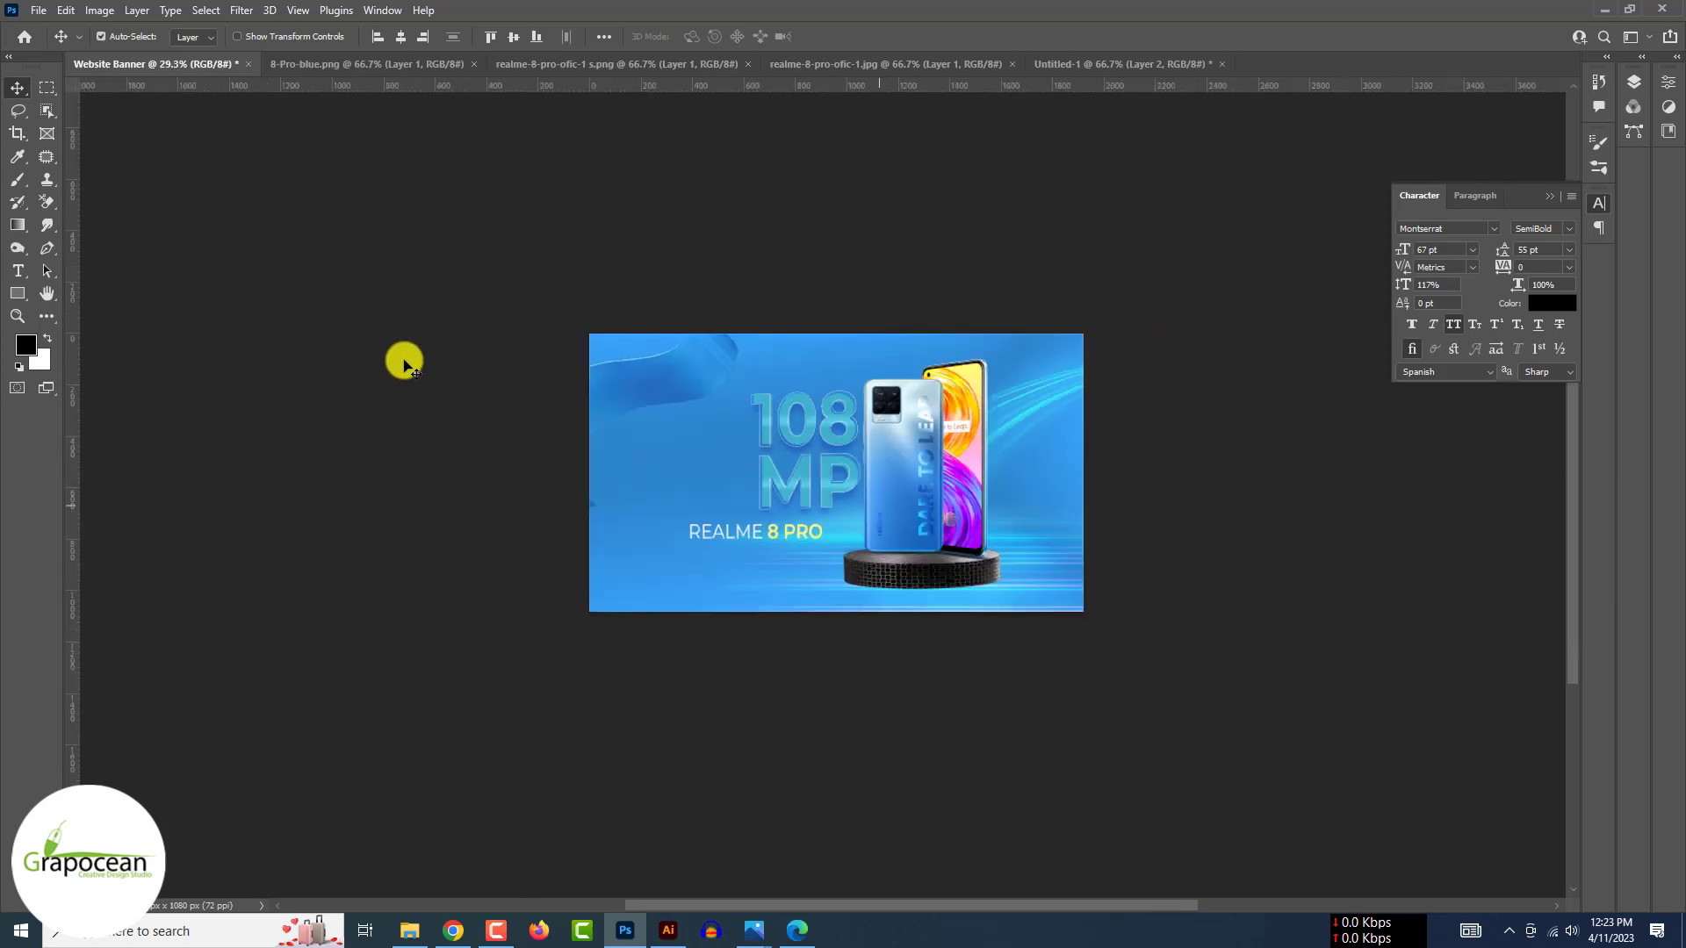
{"action": "left_click_drag", "start_coordinate": [673, 392], "coordinate": [613, 489]}
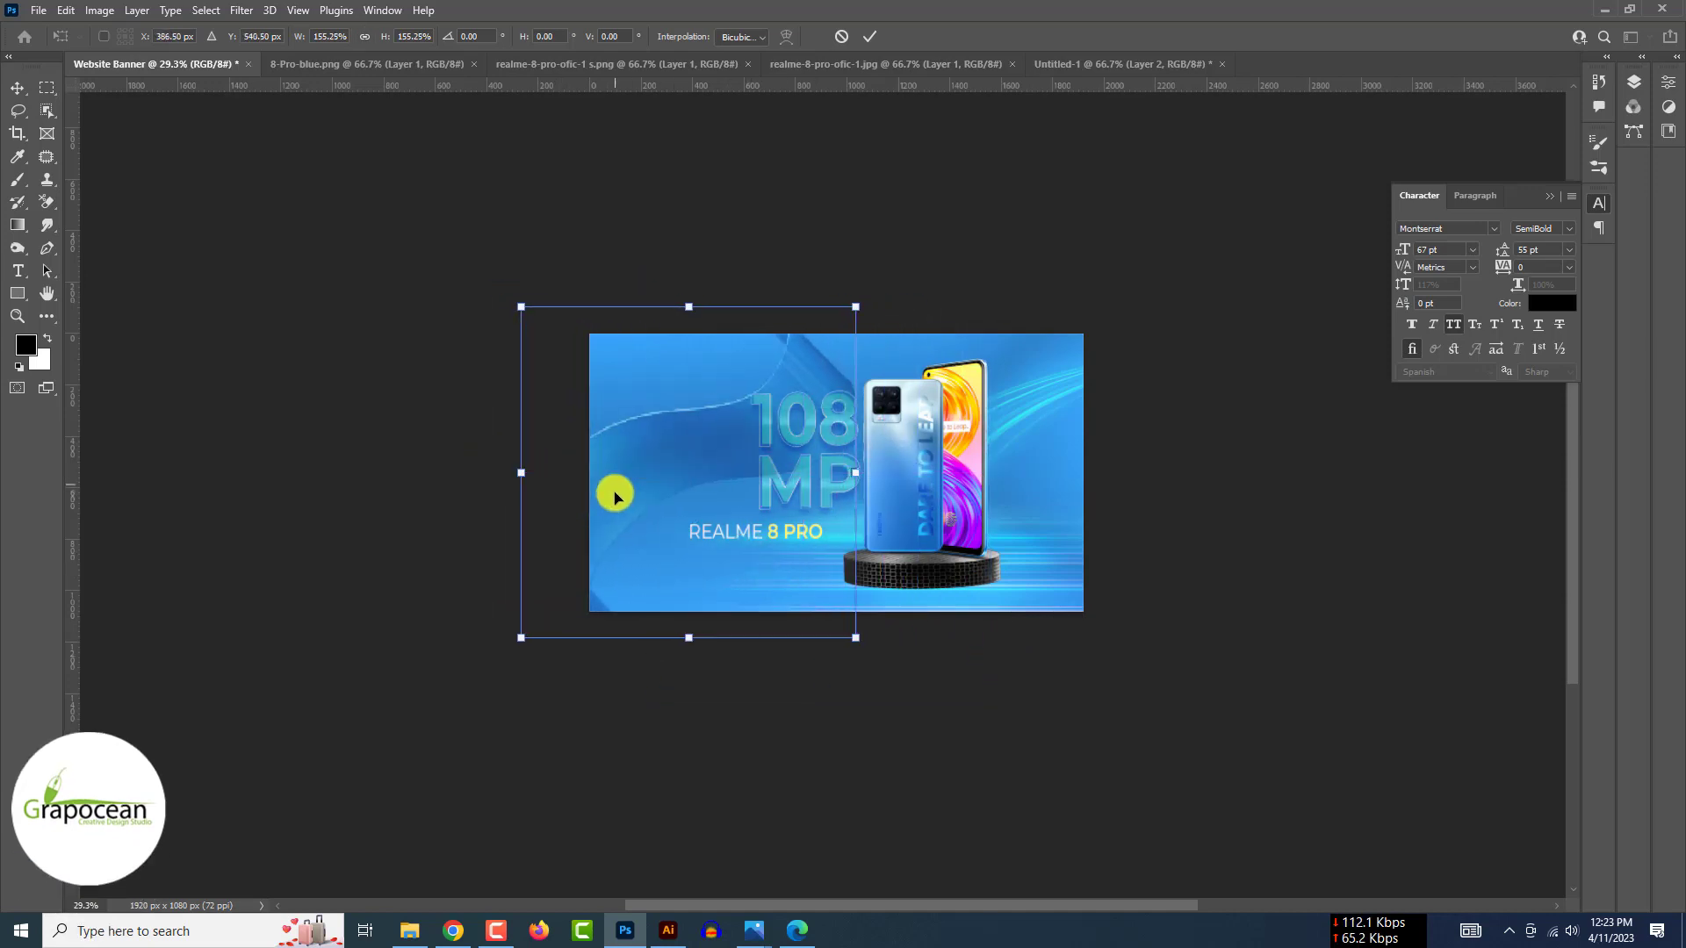
{"action": "left_click", "coordinate": [869, 36]}
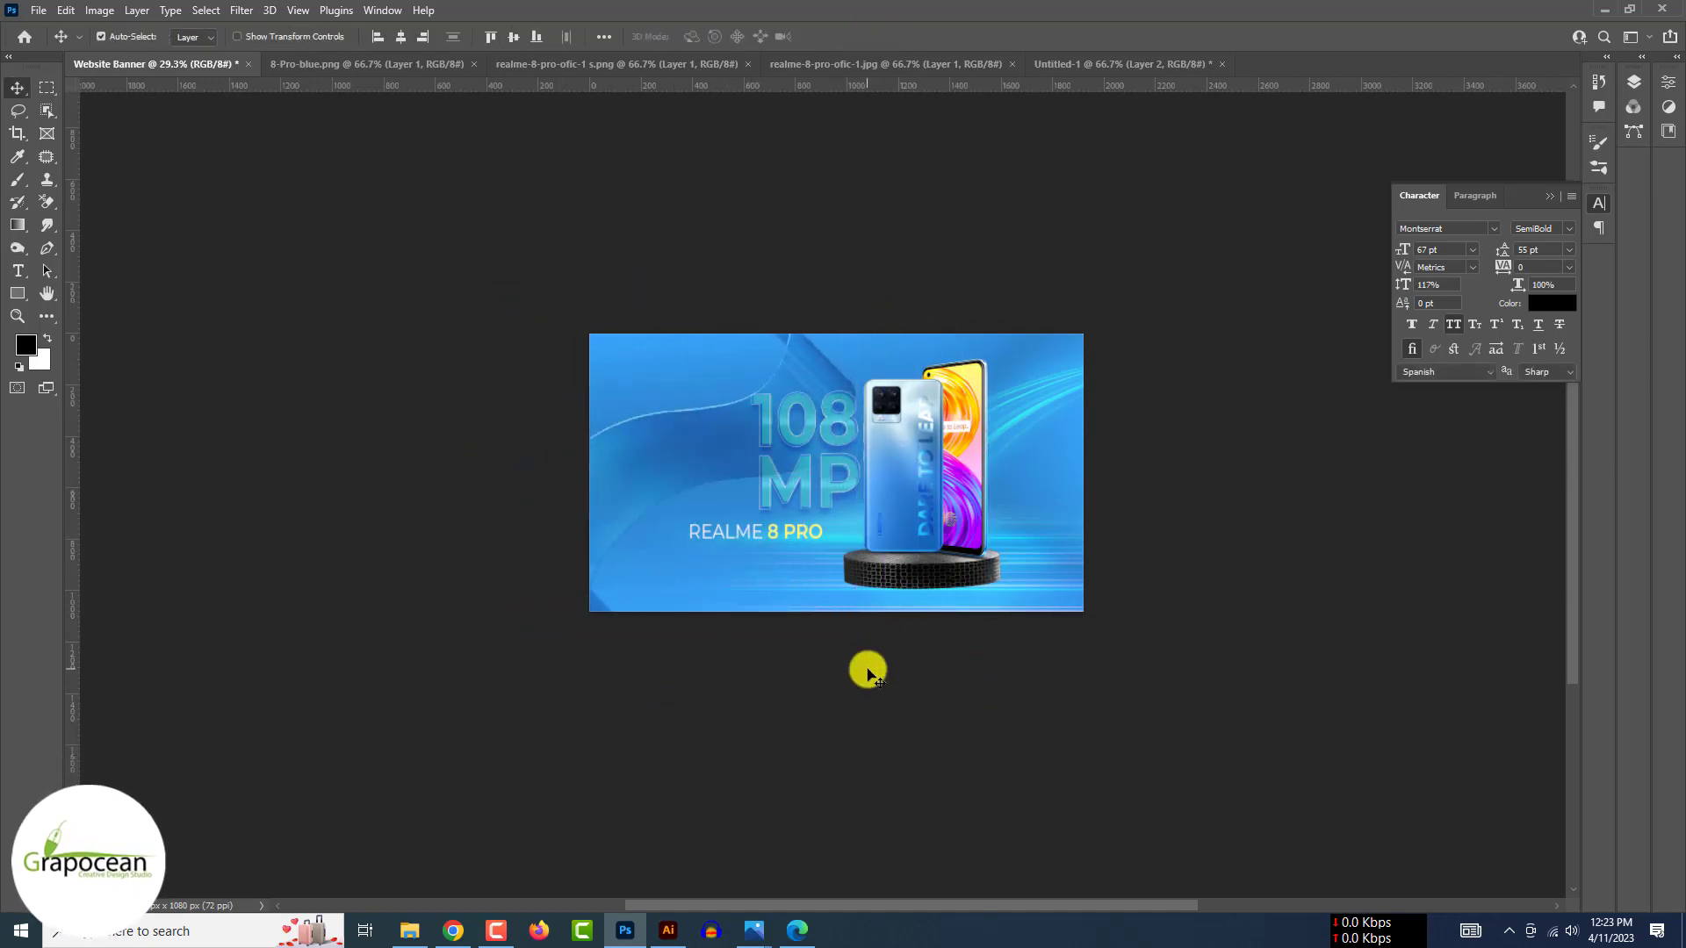
Try cyan, blue and green-teal colours such as 00cba7 on the "8 PRO" part of the headline.
{"action": "scroll", "coordinate": [865, 632], "scroll_direction": "up", "scroll_amount": 2}
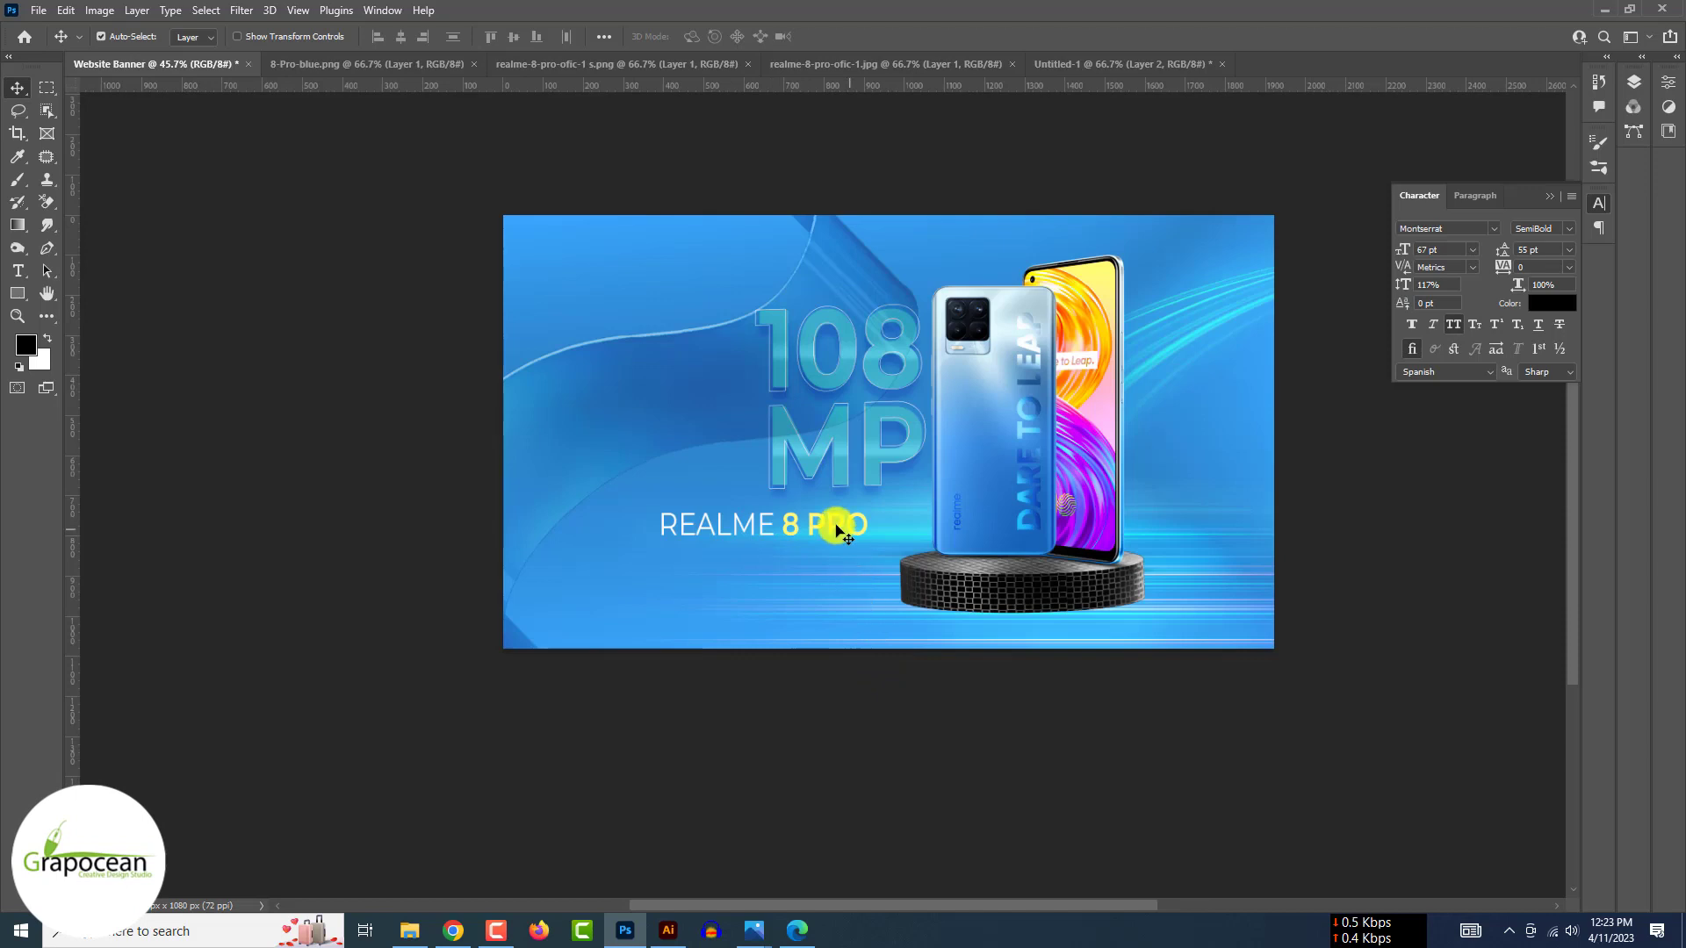
{"action": "scroll", "coordinate": [889, 518], "scroll_direction": "up", "scroll_amount": 2}
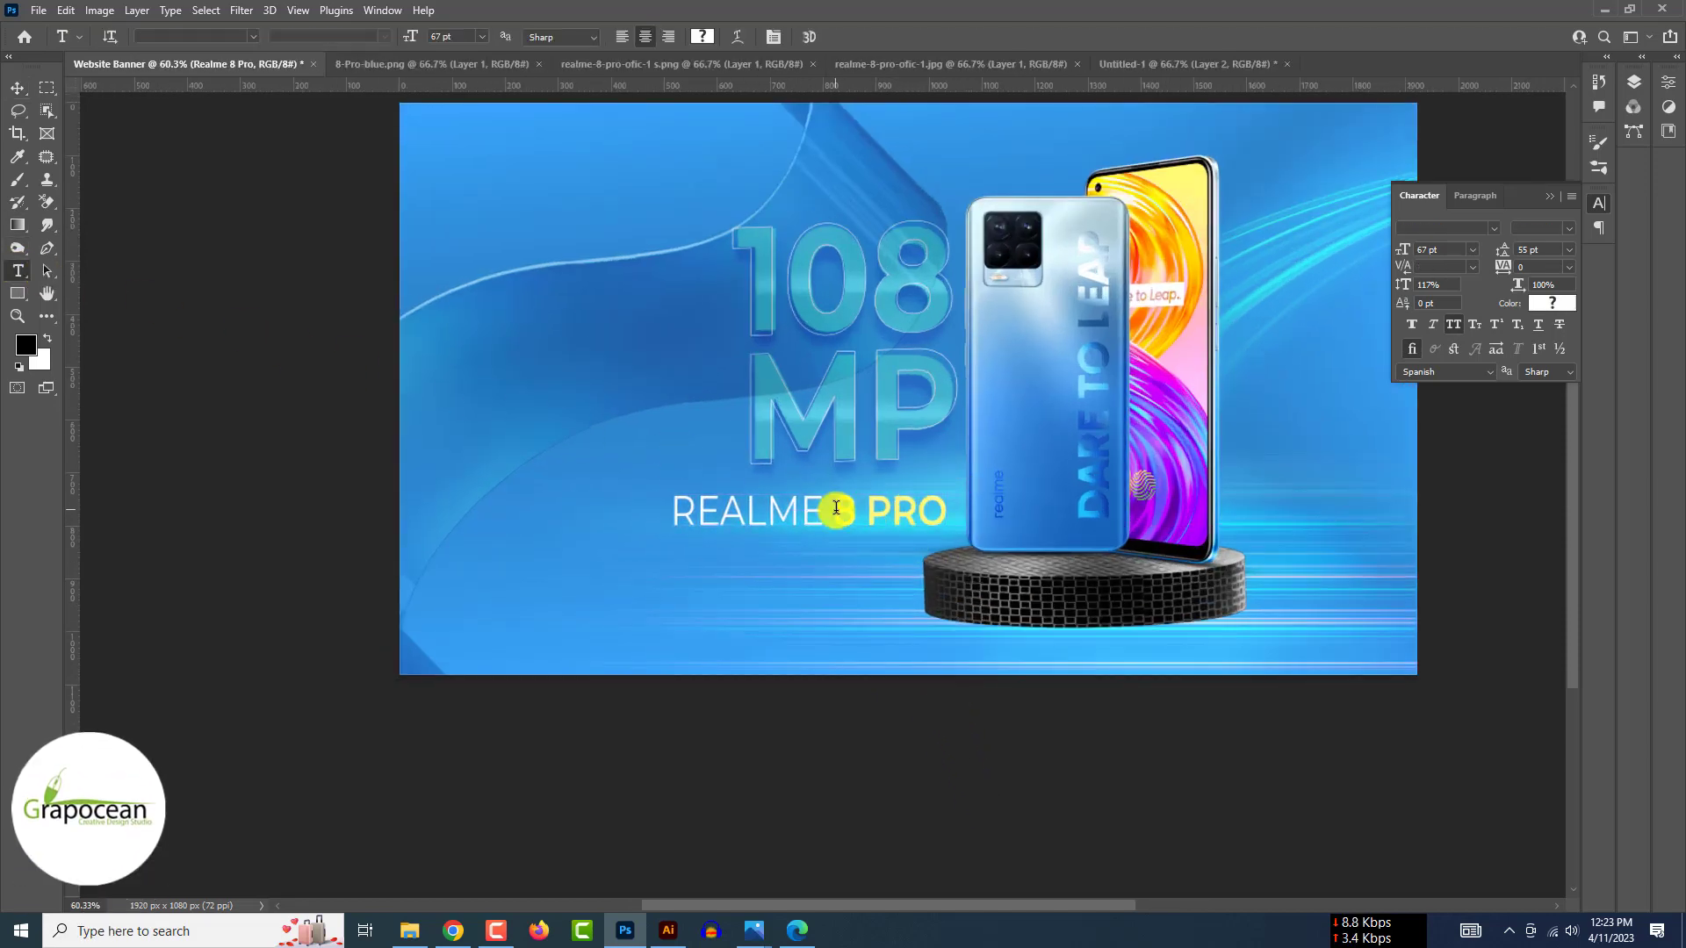
{"action": "left_click_drag", "start_coordinate": [833, 511], "coordinate": [948, 511]}
{"action": "left_click", "coordinate": [705, 36]}
{"action": "left_click", "coordinate": [961, 514]}
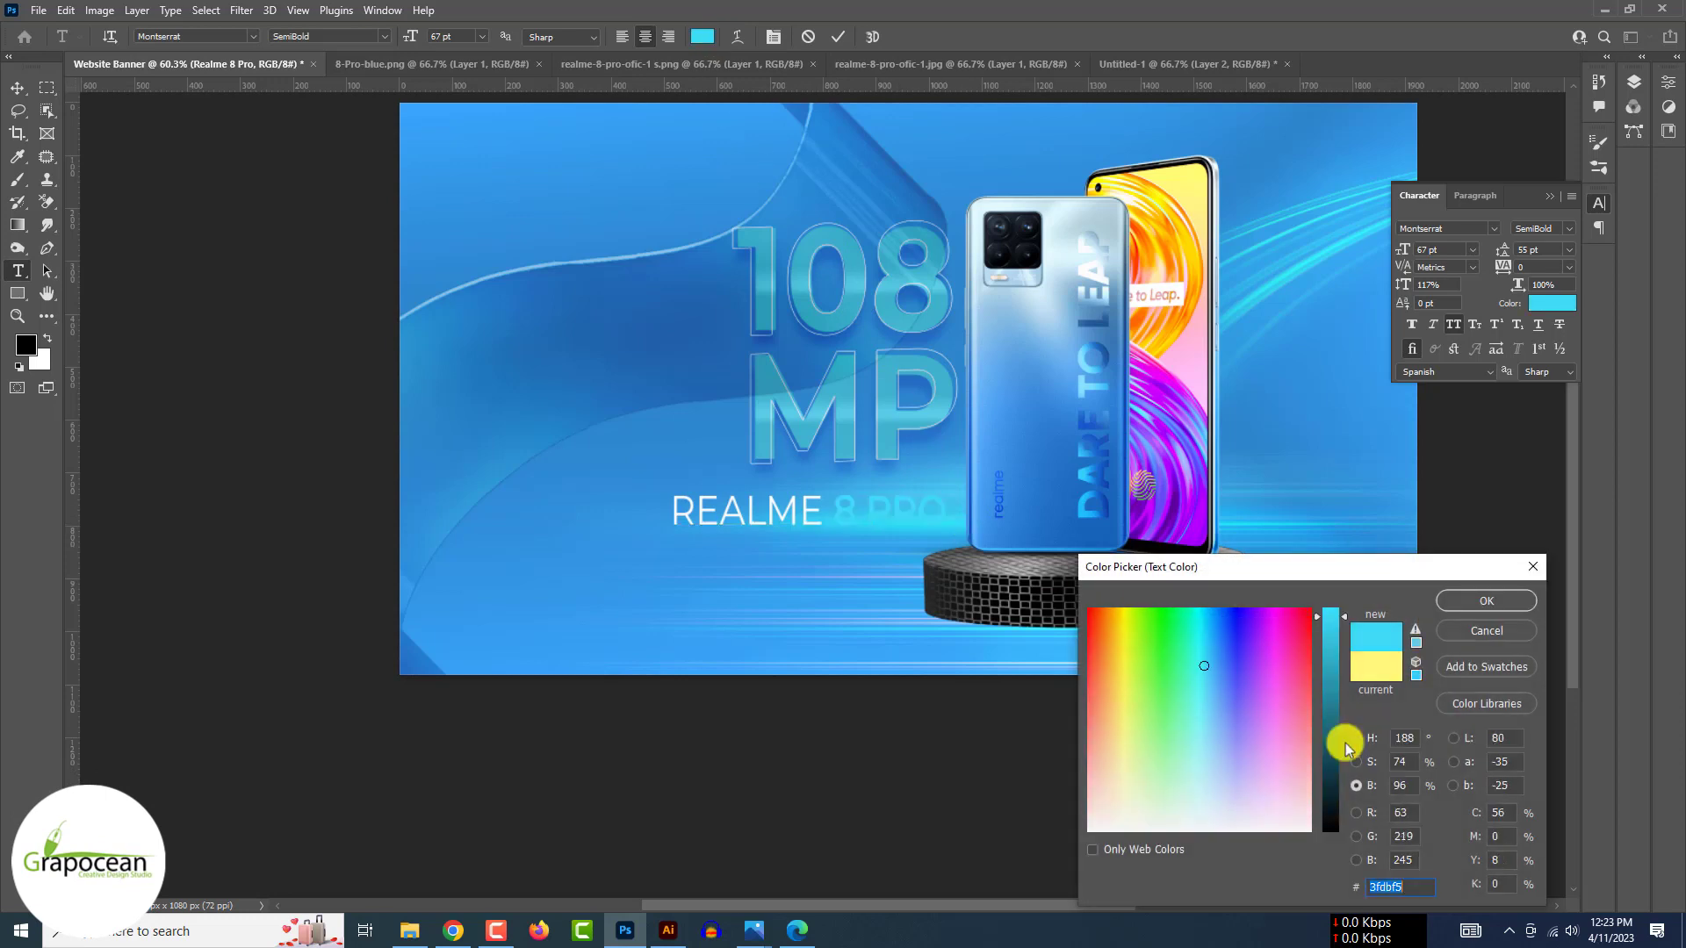
{"action": "left_click", "coordinate": [1356, 761]}
{"action": "left_click", "coordinate": [1229, 618]}
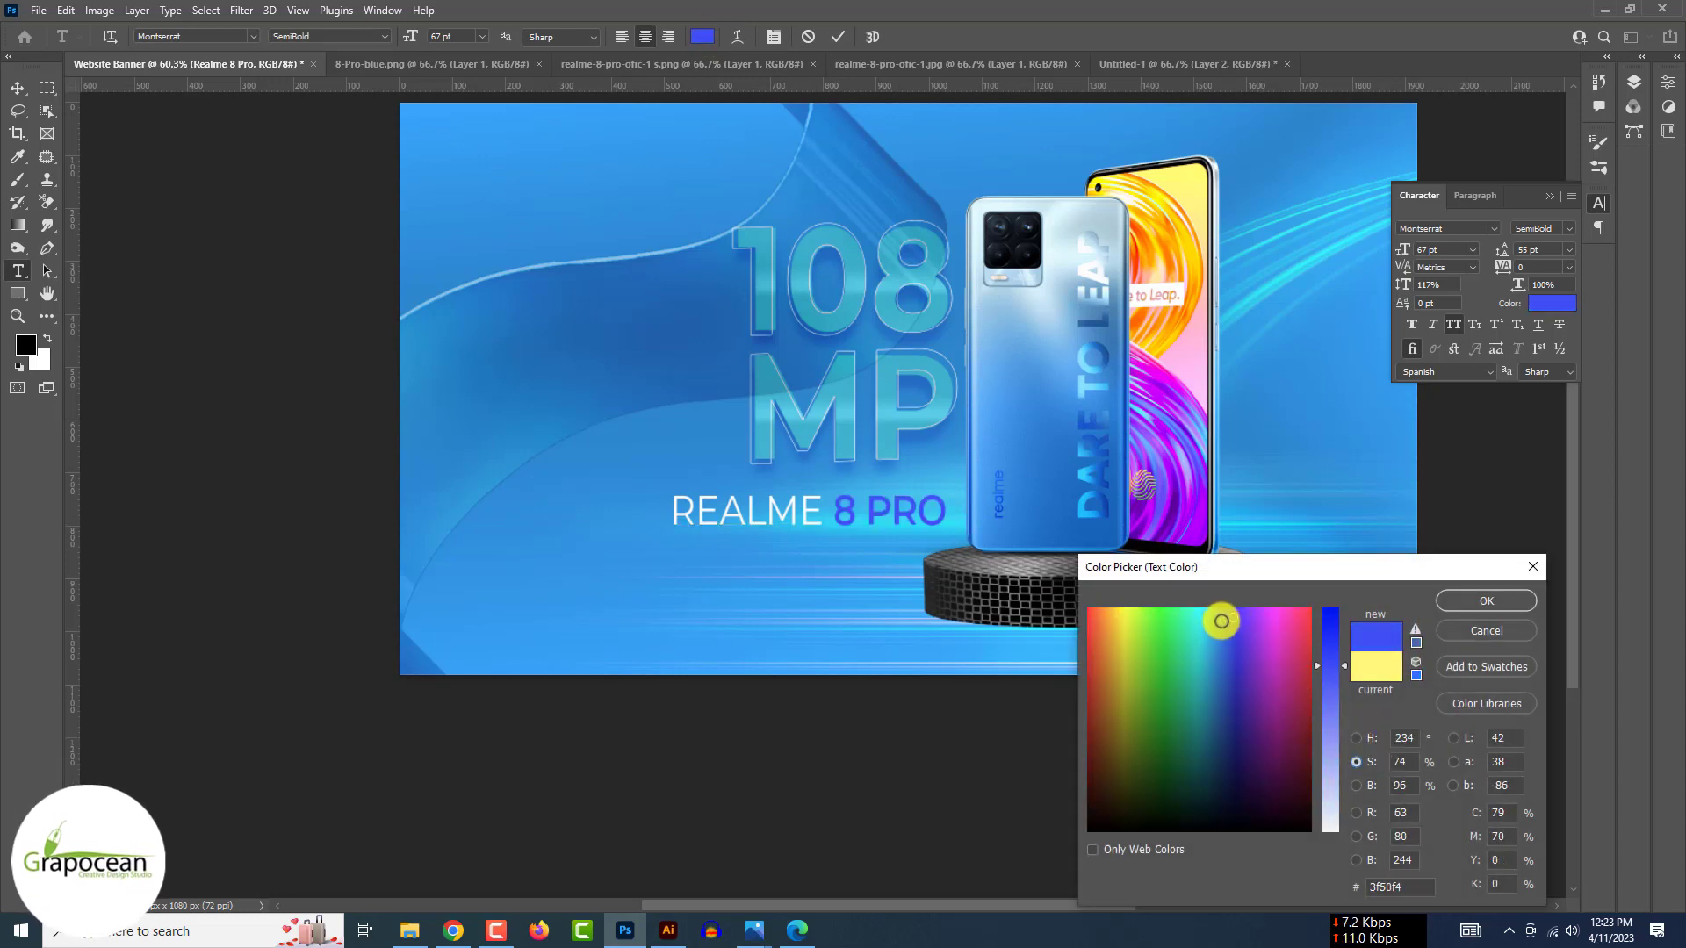
{"action": "mouse_move", "coordinate": [1211, 627]}
{"action": "left_mouse_down"}
{"action": "mouse_move", "coordinate": [1211, 665]}
{"action": "mouse_move", "coordinate": [1195, 623]}
{"action": "left_mouse_up"}
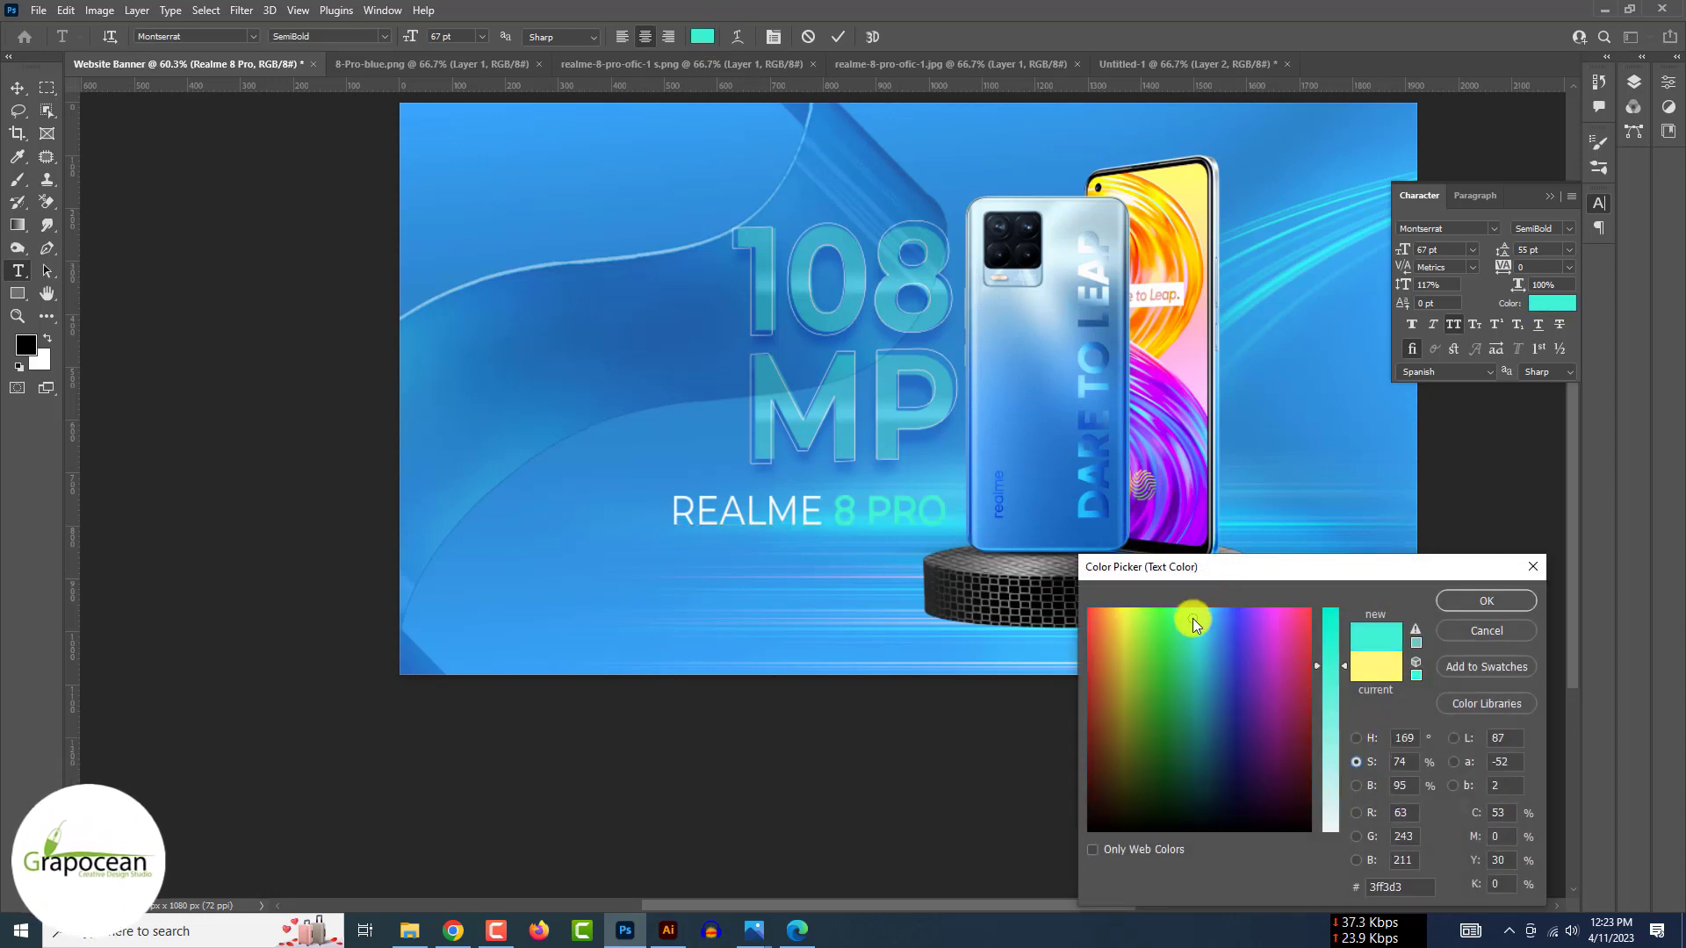
{"action": "left_click_drag", "start_coordinate": [1336, 651], "coordinate": [1335, 559]}
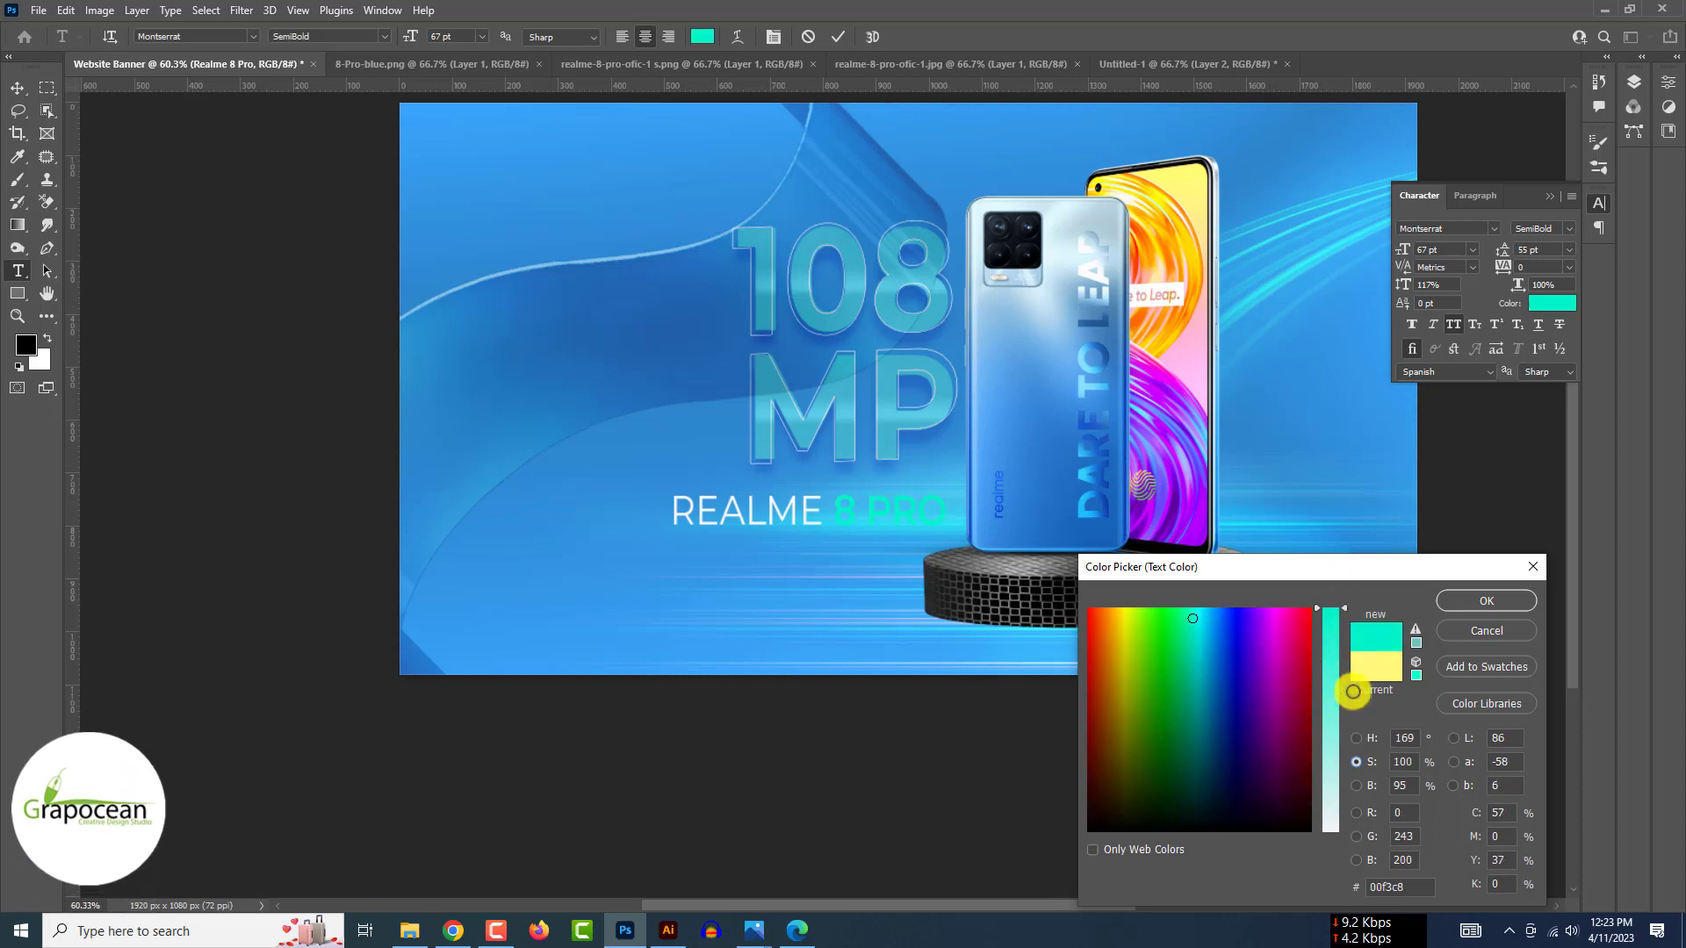
{"action": "left_click", "coordinate": [1356, 785]}
{"action": "left_click", "coordinate": [1343, 723]}
{"action": "left_click_drag", "start_coordinate": [1344, 728], "coordinate": [1329, 661]}
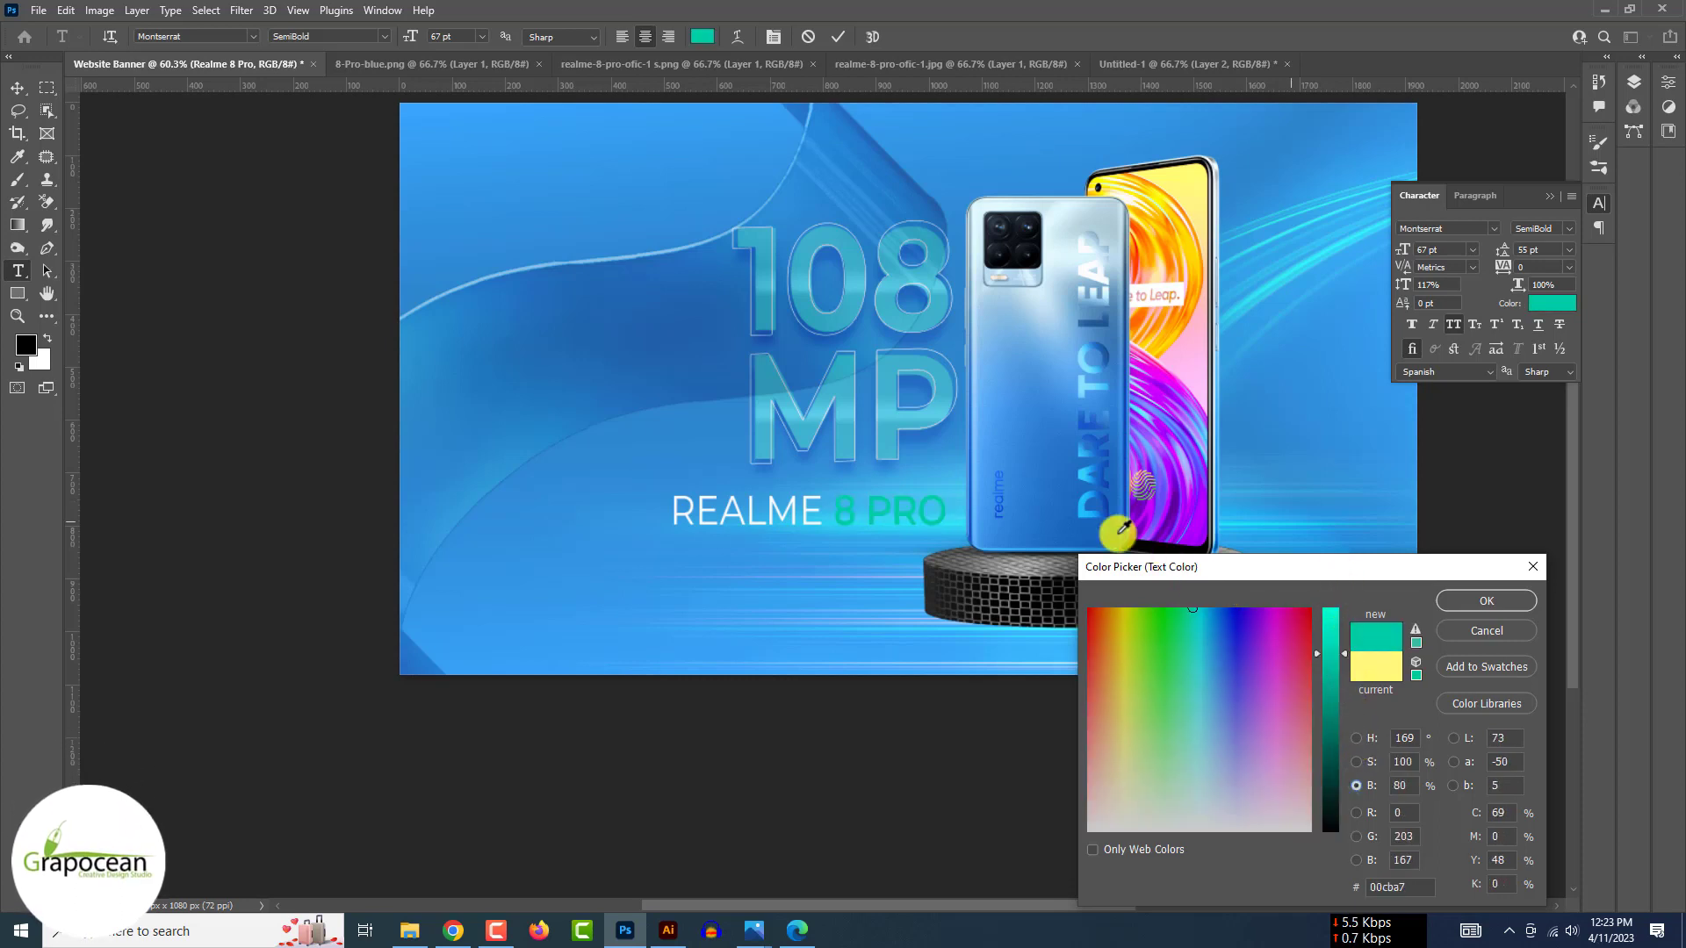
Recolour the "8 PRO" text with the dark violet 3a00bd.
{"action": "left_click", "coordinate": [1070, 521]}
{"action": "left_click", "coordinate": [1061, 530]}
{"action": "left_click_drag", "start_coordinate": [1217, 646], "coordinate": [1248, 584]}
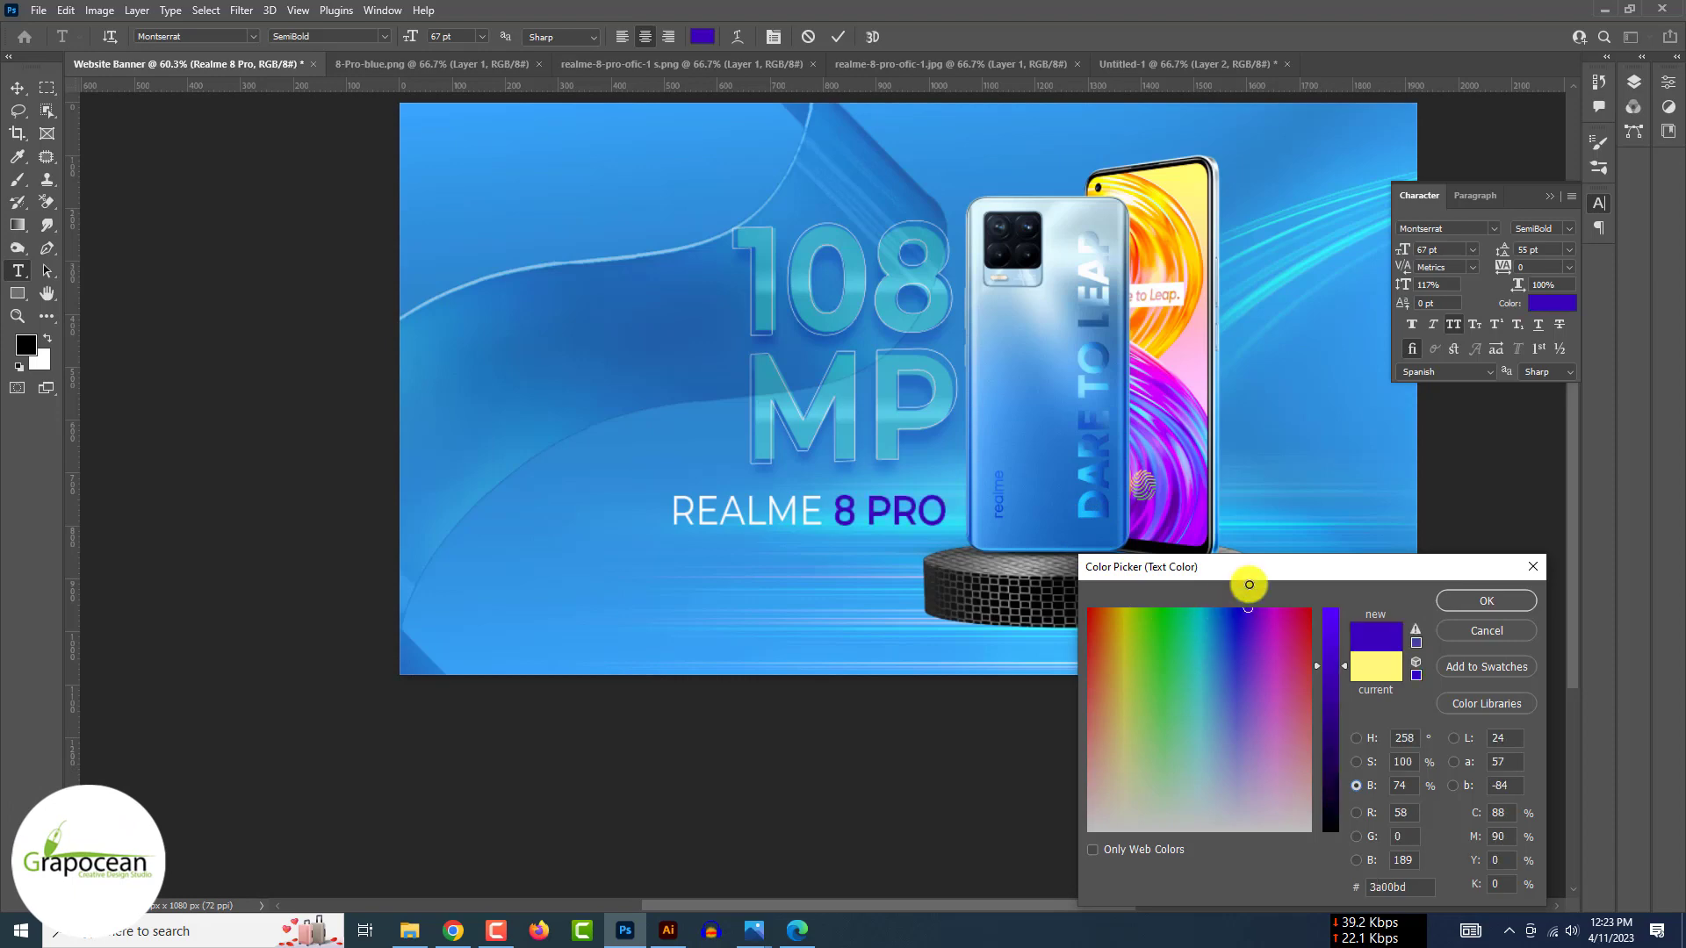
{"action": "left_click", "coordinate": [1484, 602]}
{"action": "left_click", "coordinate": [18, 88]}
{"action": "left_click", "coordinate": [124, 199], "text": "ctrl"}
Try moving, rotating and resizing the ribbon shape copy on the banner's left side with Free Transform.
{"action": "scroll", "coordinate": [1189, 631], "scroll_direction": "down", "scroll_amount": 5}
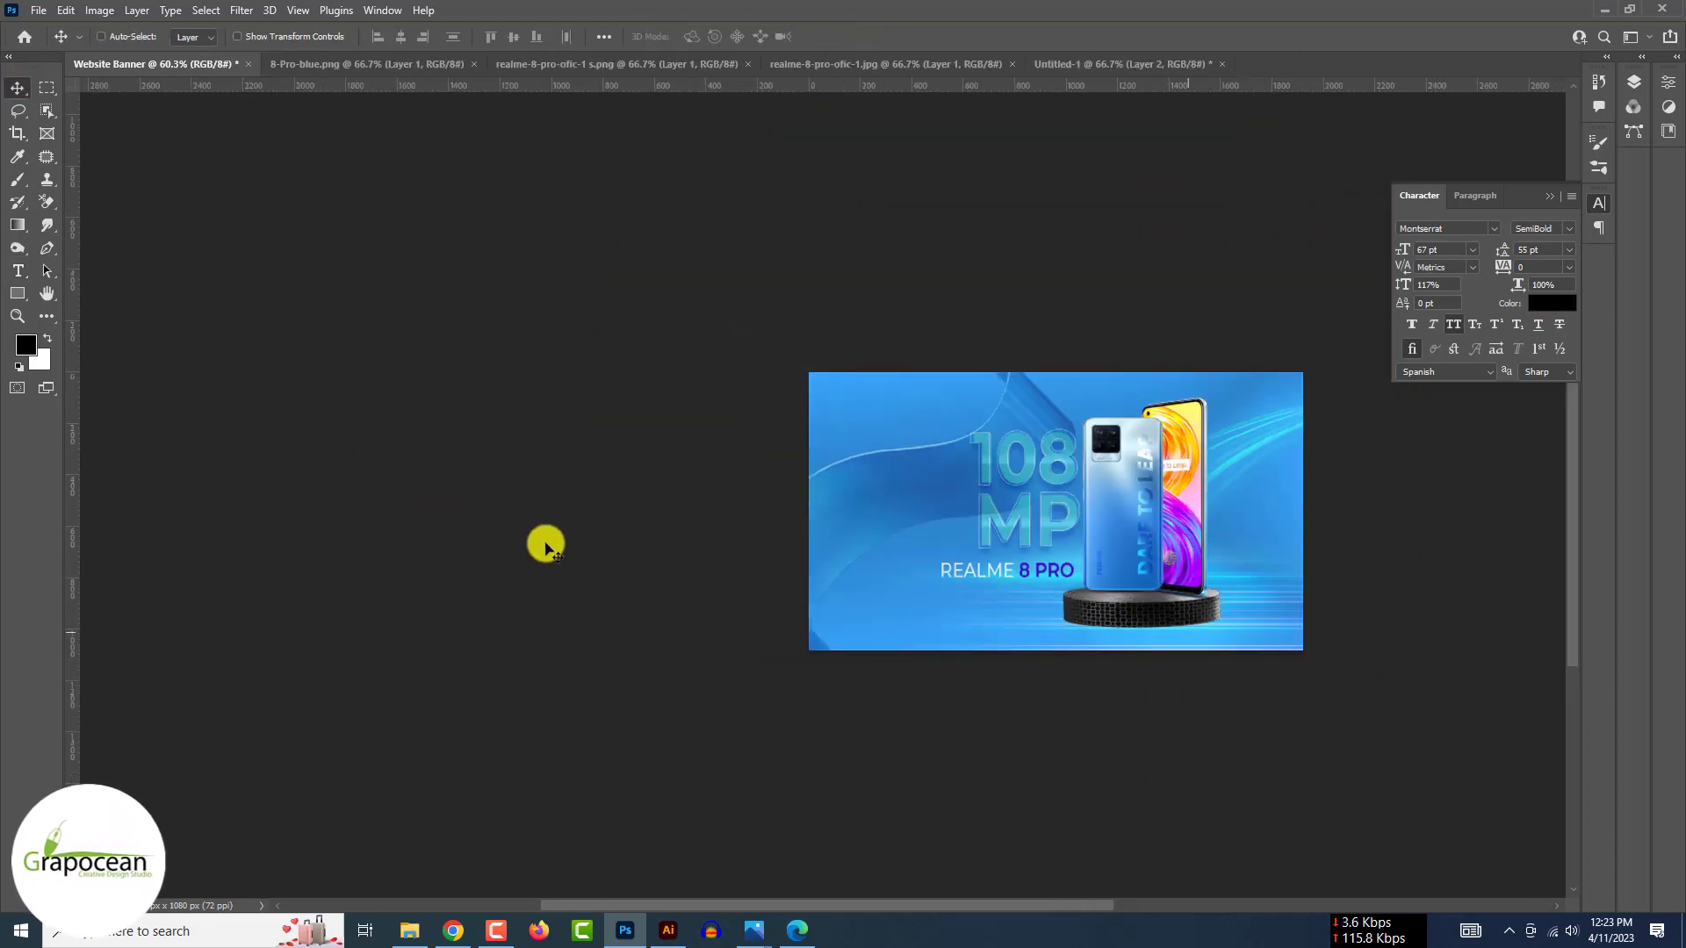
{"action": "scroll", "coordinate": [922, 515], "scroll_direction": "up", "scroll_amount": 3}
{"action": "left_click", "coordinate": [914, 444]}
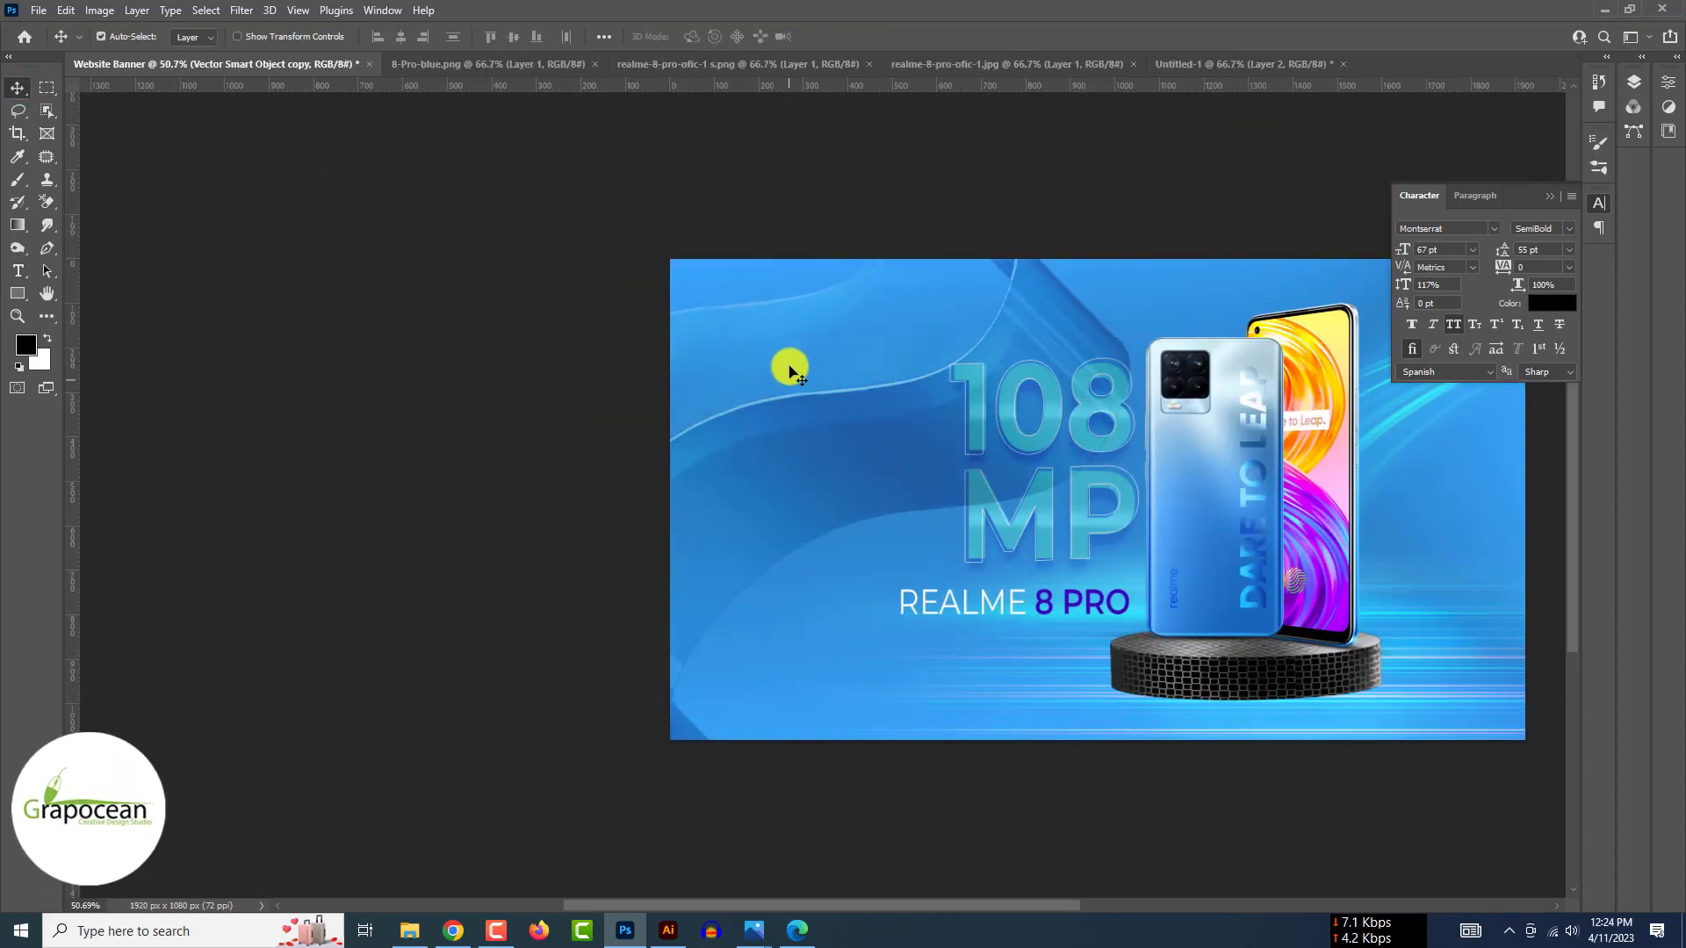
{"action": "left_click_drag", "start_coordinate": [862, 395], "coordinate": [851, 391]}
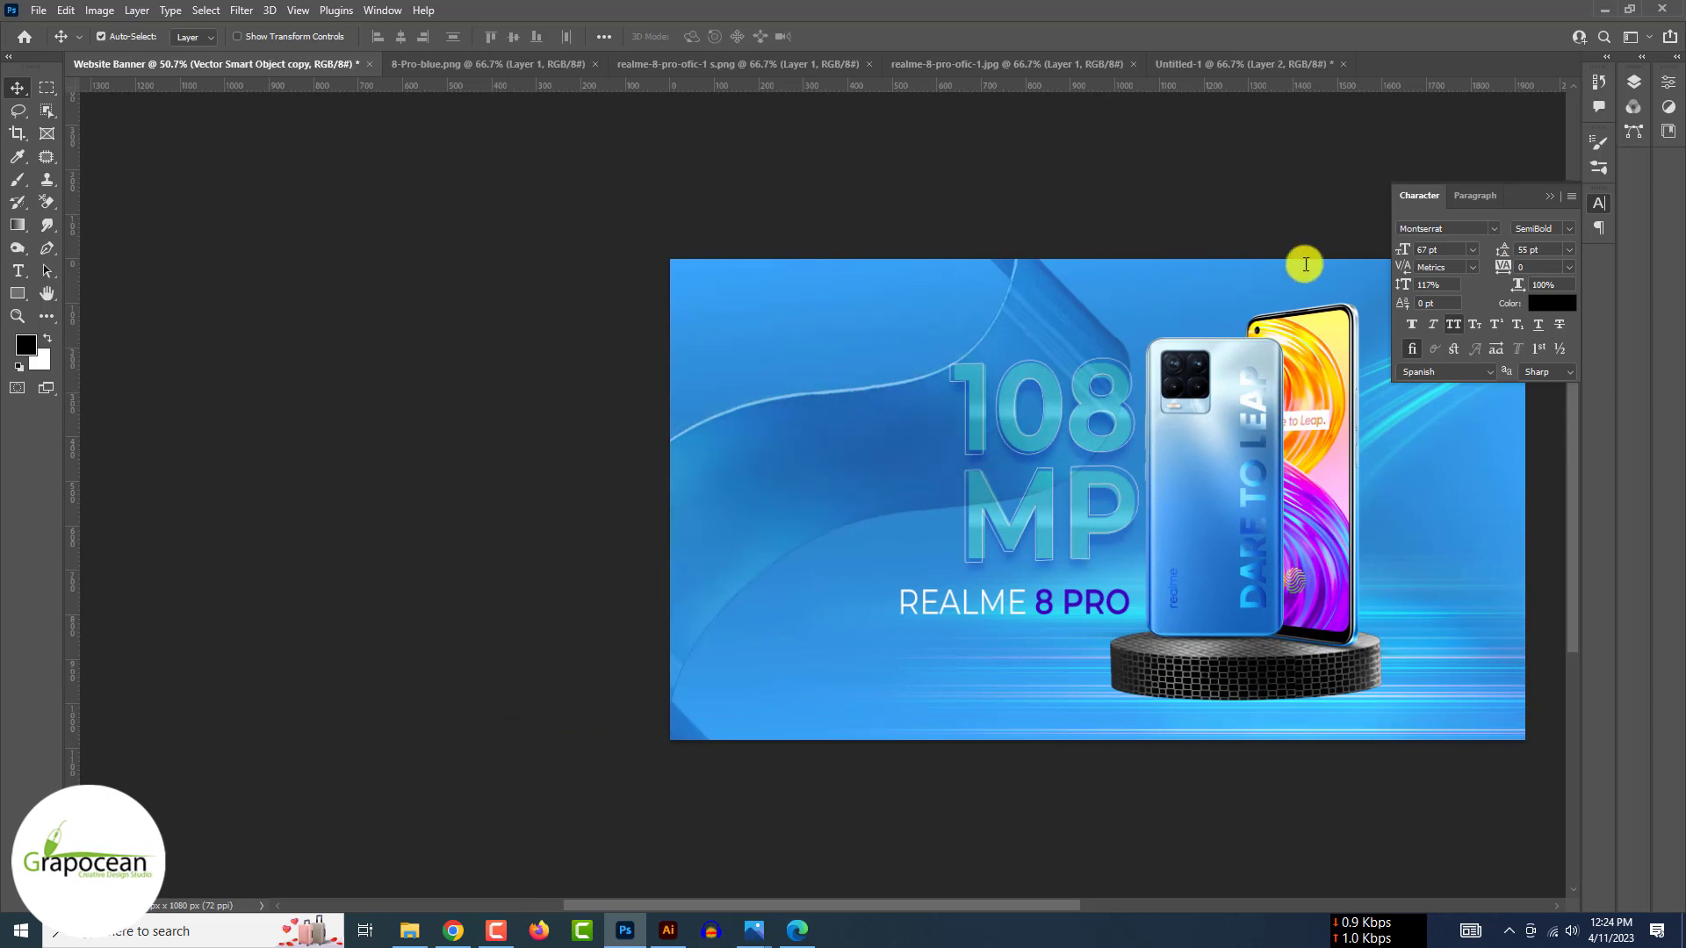
{"action": "left_click", "coordinate": [1551, 196]}
{"action": "left_click", "coordinate": [1634, 82]}
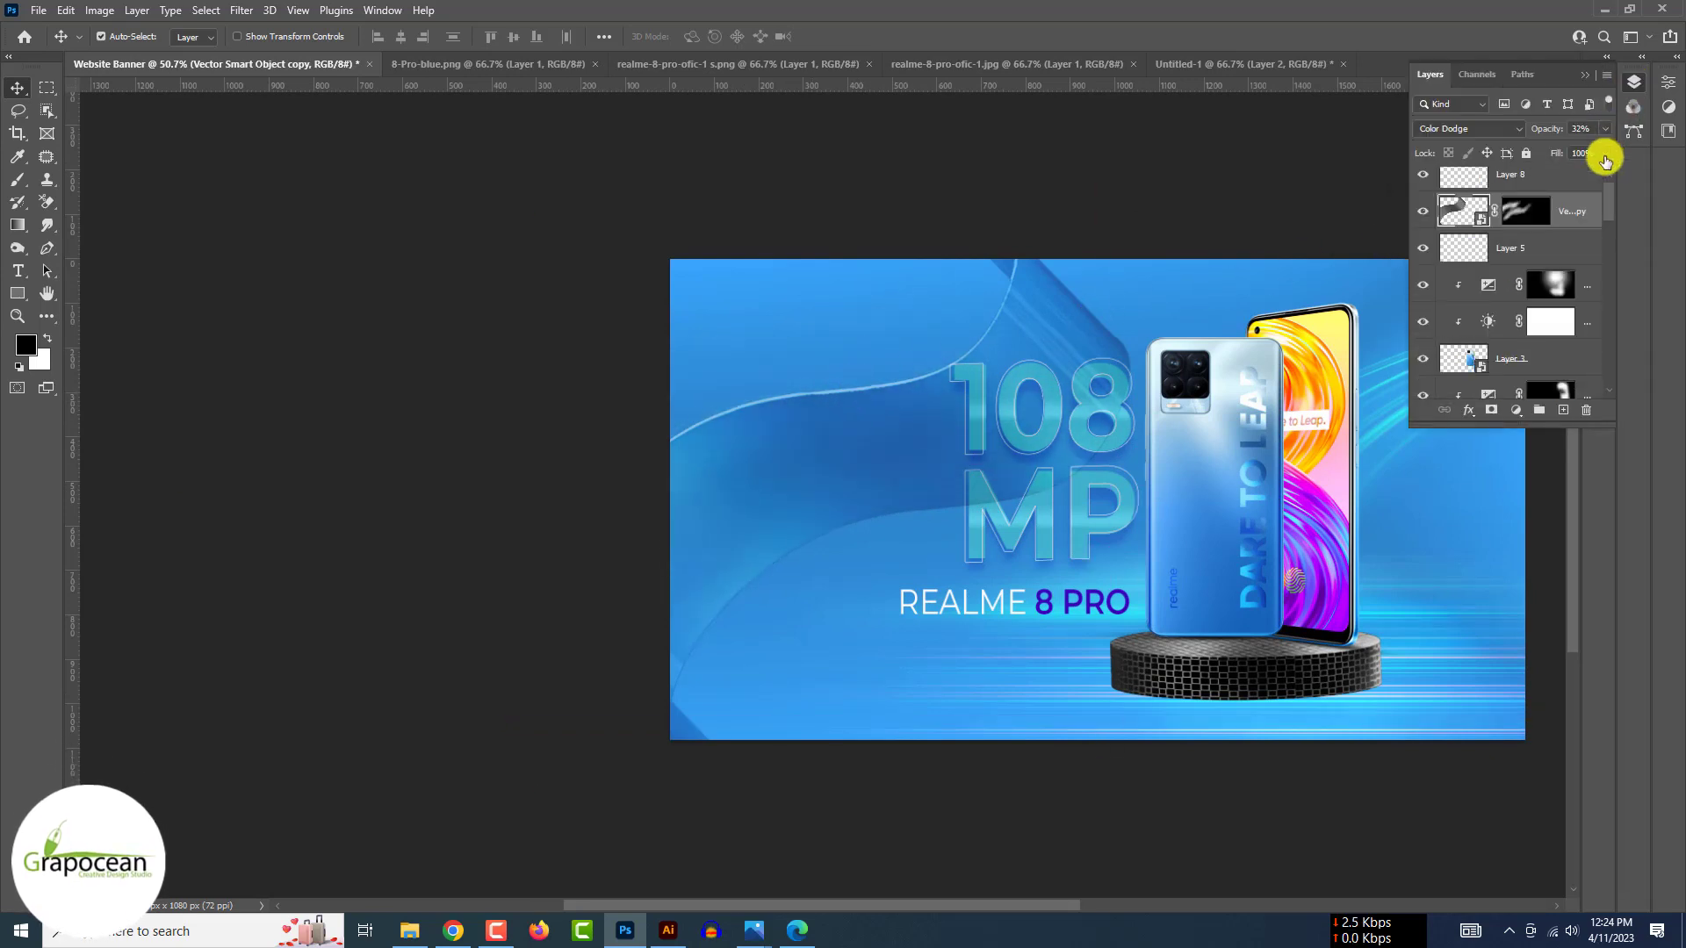
{"action": "key", "text": "ctrl+t"}
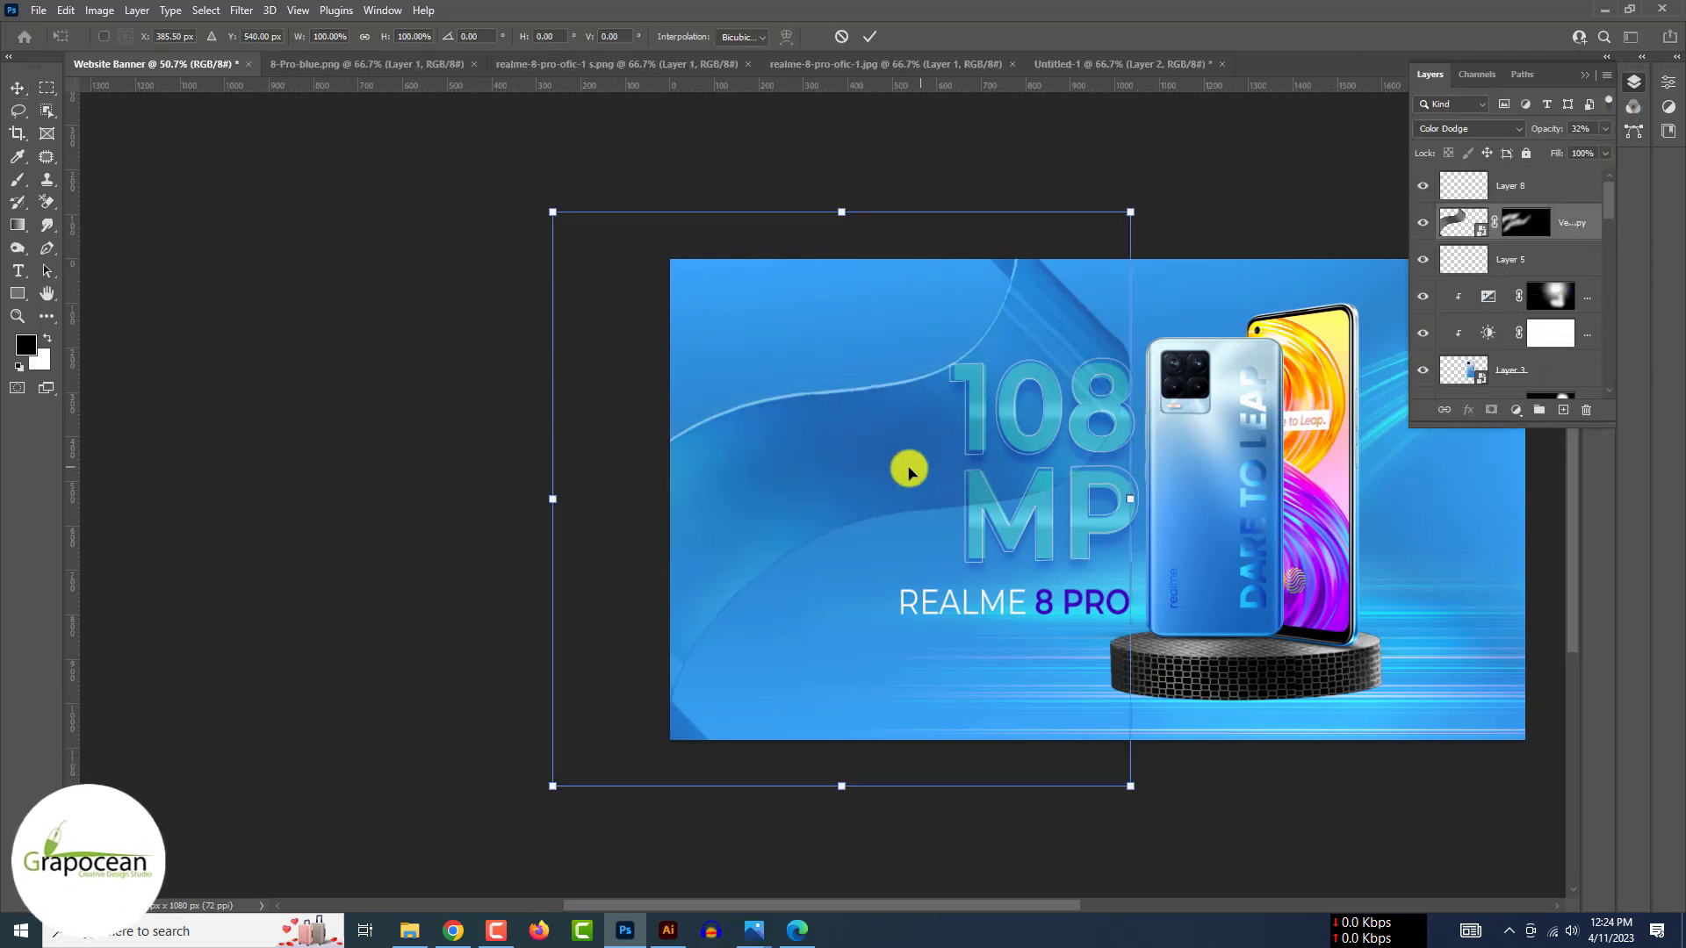
{"action": "left_click_drag", "start_coordinate": [909, 472], "coordinate": [761, 726]}
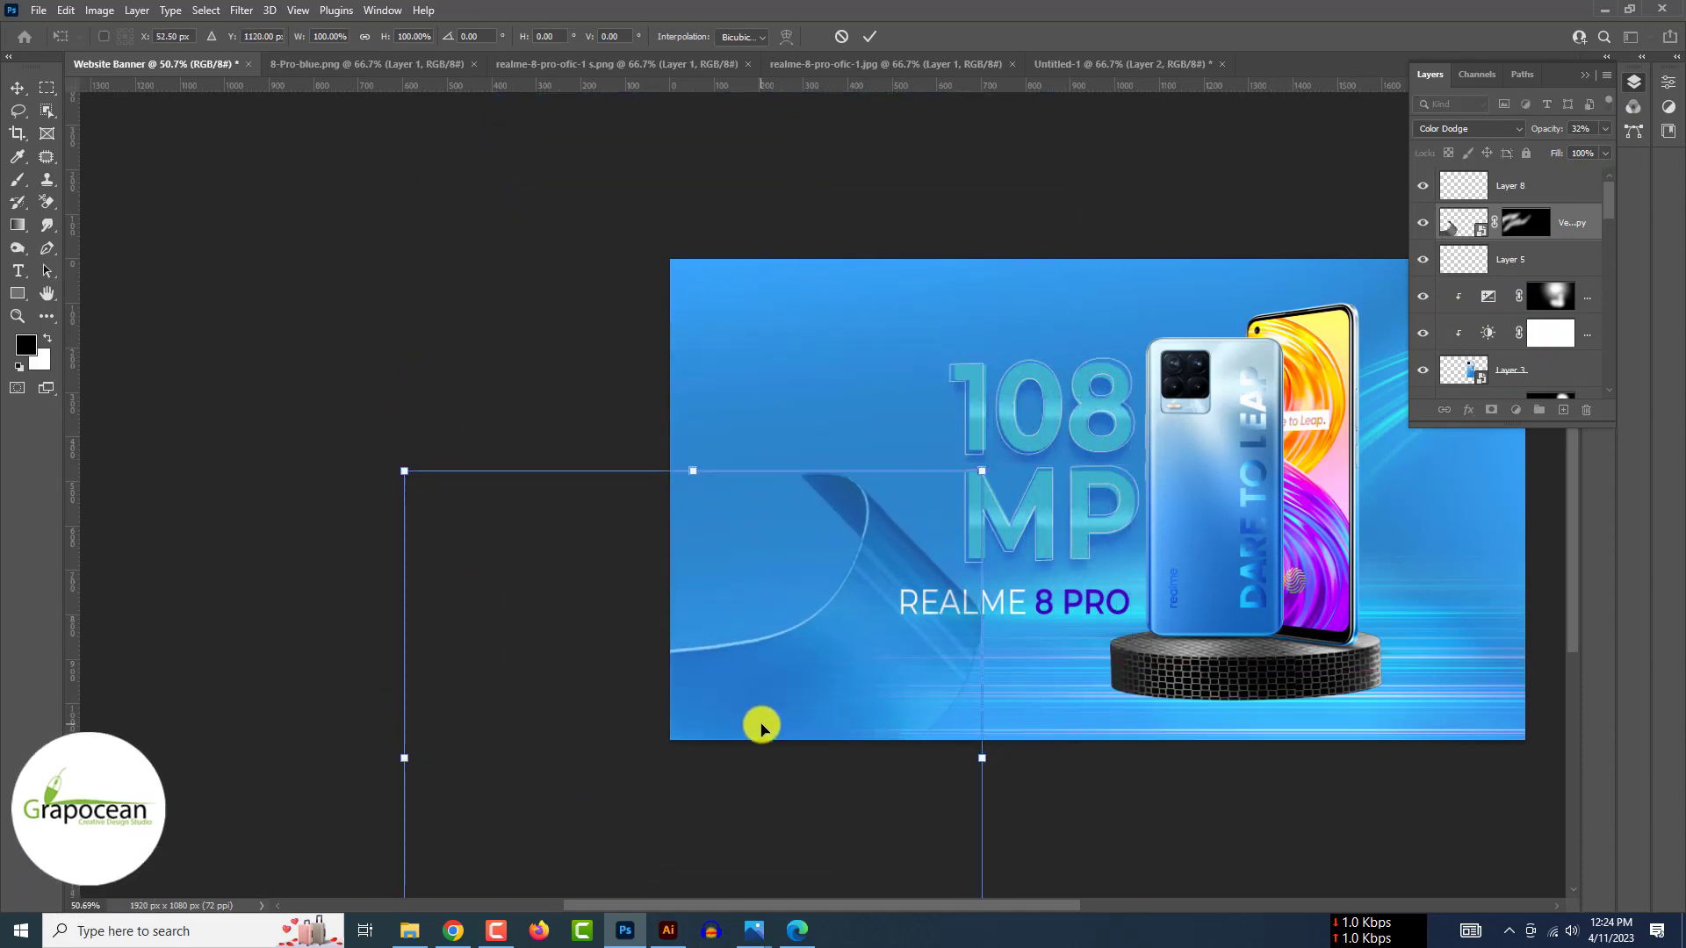
{"action": "scroll", "coordinate": [825, 676], "scroll_direction": "down", "scroll_amount": 3}
{"action": "left_click_drag", "start_coordinate": [939, 857], "coordinate": [757, 891]}
{"action": "left_click_drag", "start_coordinate": [804, 633], "coordinate": [861, 520]}
{"action": "left_click_drag", "start_coordinate": [1117, 640], "coordinate": [903, 414]}
{"action": "left_click_drag", "start_coordinate": [863, 534], "coordinate": [914, 583]}
{"action": "left_click", "coordinate": [869, 36]}
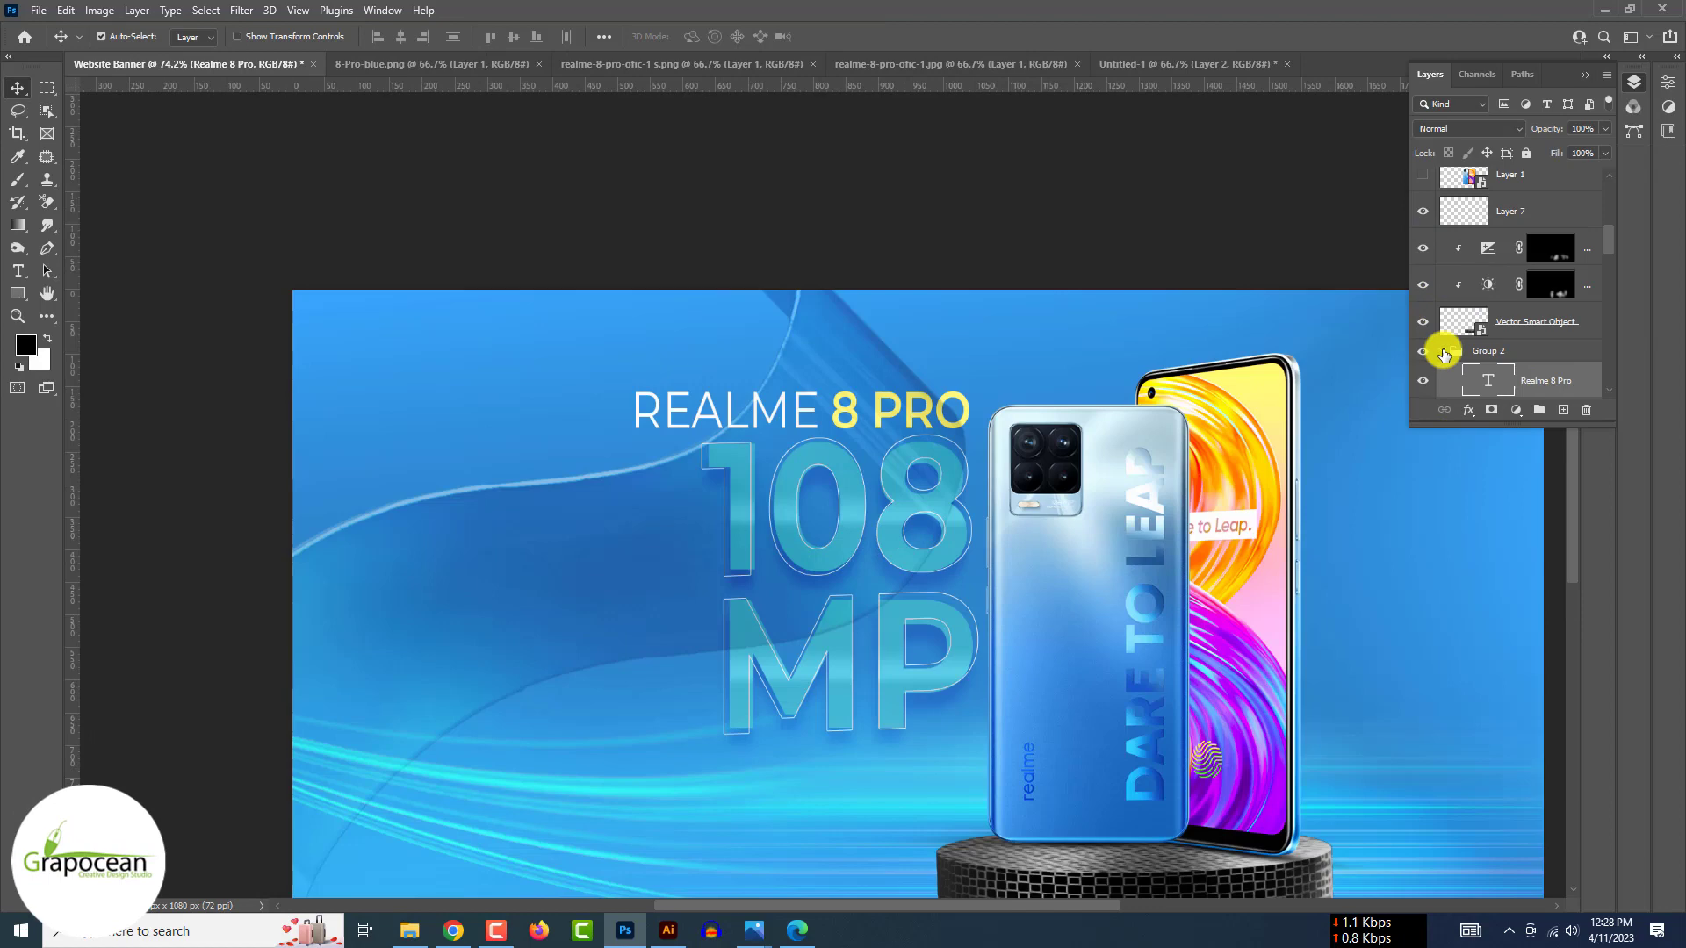
Move the headline text group, Group 2, to the top of the layer stack.
{"action": "left_click_drag", "start_coordinate": [1445, 355], "coordinate": [1506, 175]}
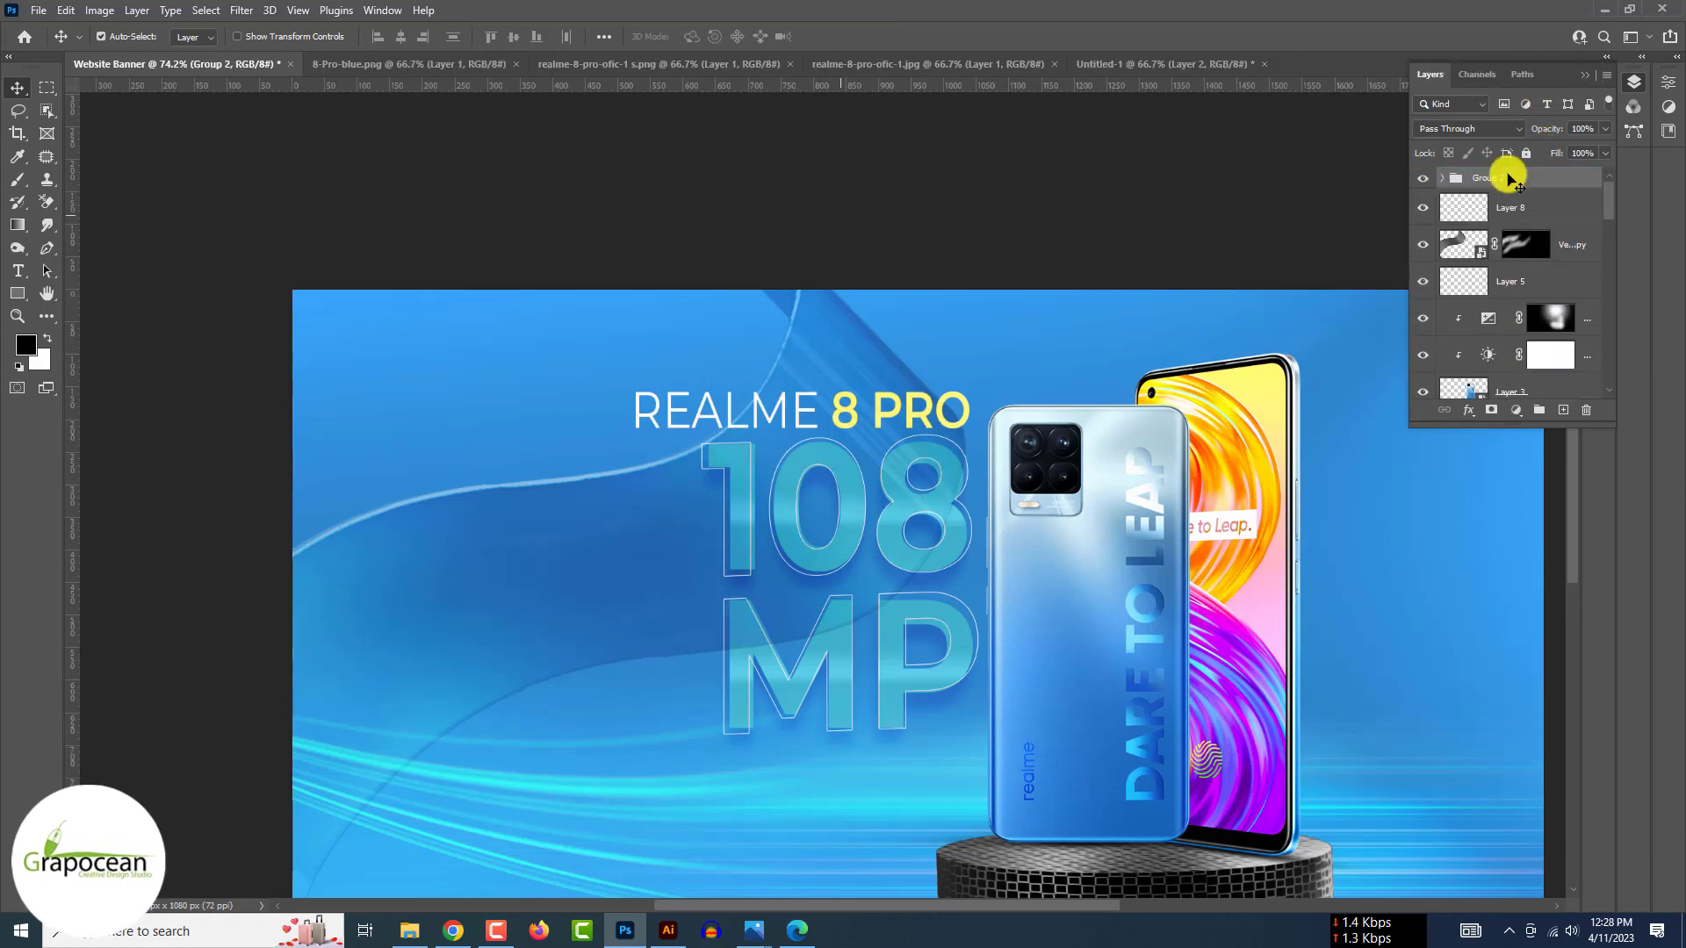
{"action": "scroll", "coordinate": [1403, 374], "scroll_direction": "down", "scroll_amount": 3}
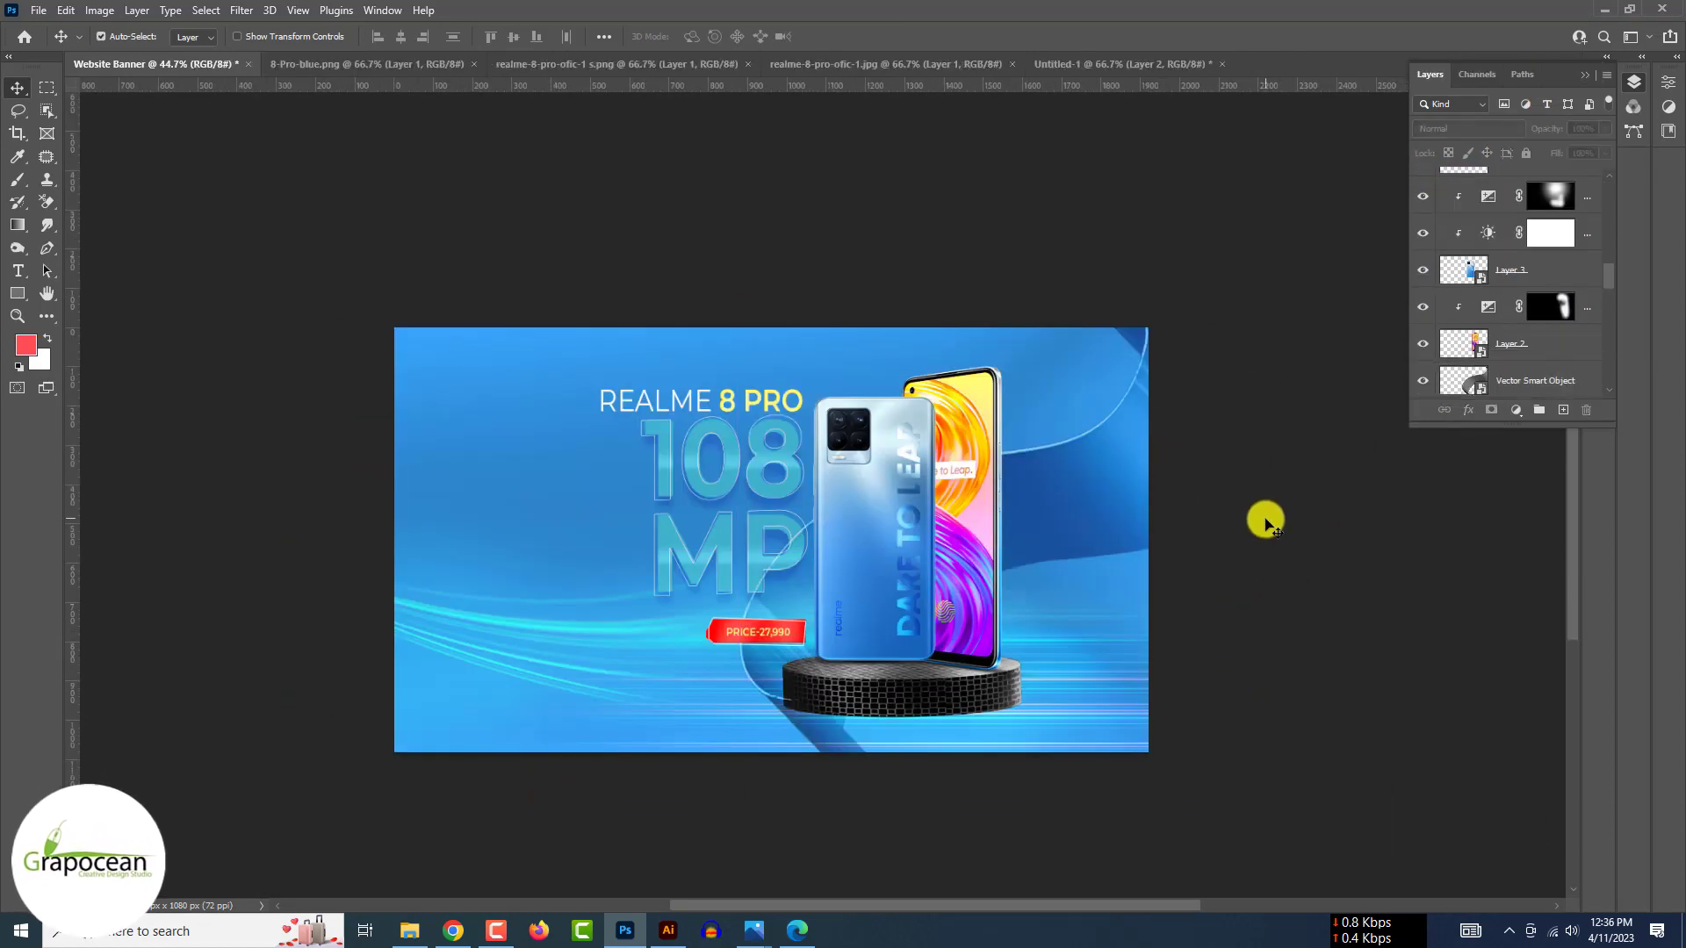
Shift the curved ribbon shape behind the phones slightly left and up.
{"action": "scroll", "coordinate": [1265, 520], "scroll_direction": "down", "scroll_amount": 3}
{"action": "scroll", "coordinate": [1030, 523], "scroll_direction": "up", "scroll_amount": 2}
{"action": "left_click_drag", "start_coordinate": [1031, 525], "coordinate": [981, 488]}
{"action": "left_click", "coordinate": [1187, 568]}
{"action": "scroll", "coordinate": [1183, 564], "scroll_direction": "down", "scroll_amount": 2}
{"action": "scroll", "coordinate": [1141, 553], "scroll_direction": "down", "scroll_amount": 2}
{"action": "scroll", "coordinate": [1041, 518], "scroll_direction": "up", "scroll_amount": 4}
{"action": "left_click", "coordinate": [1213, 562]}
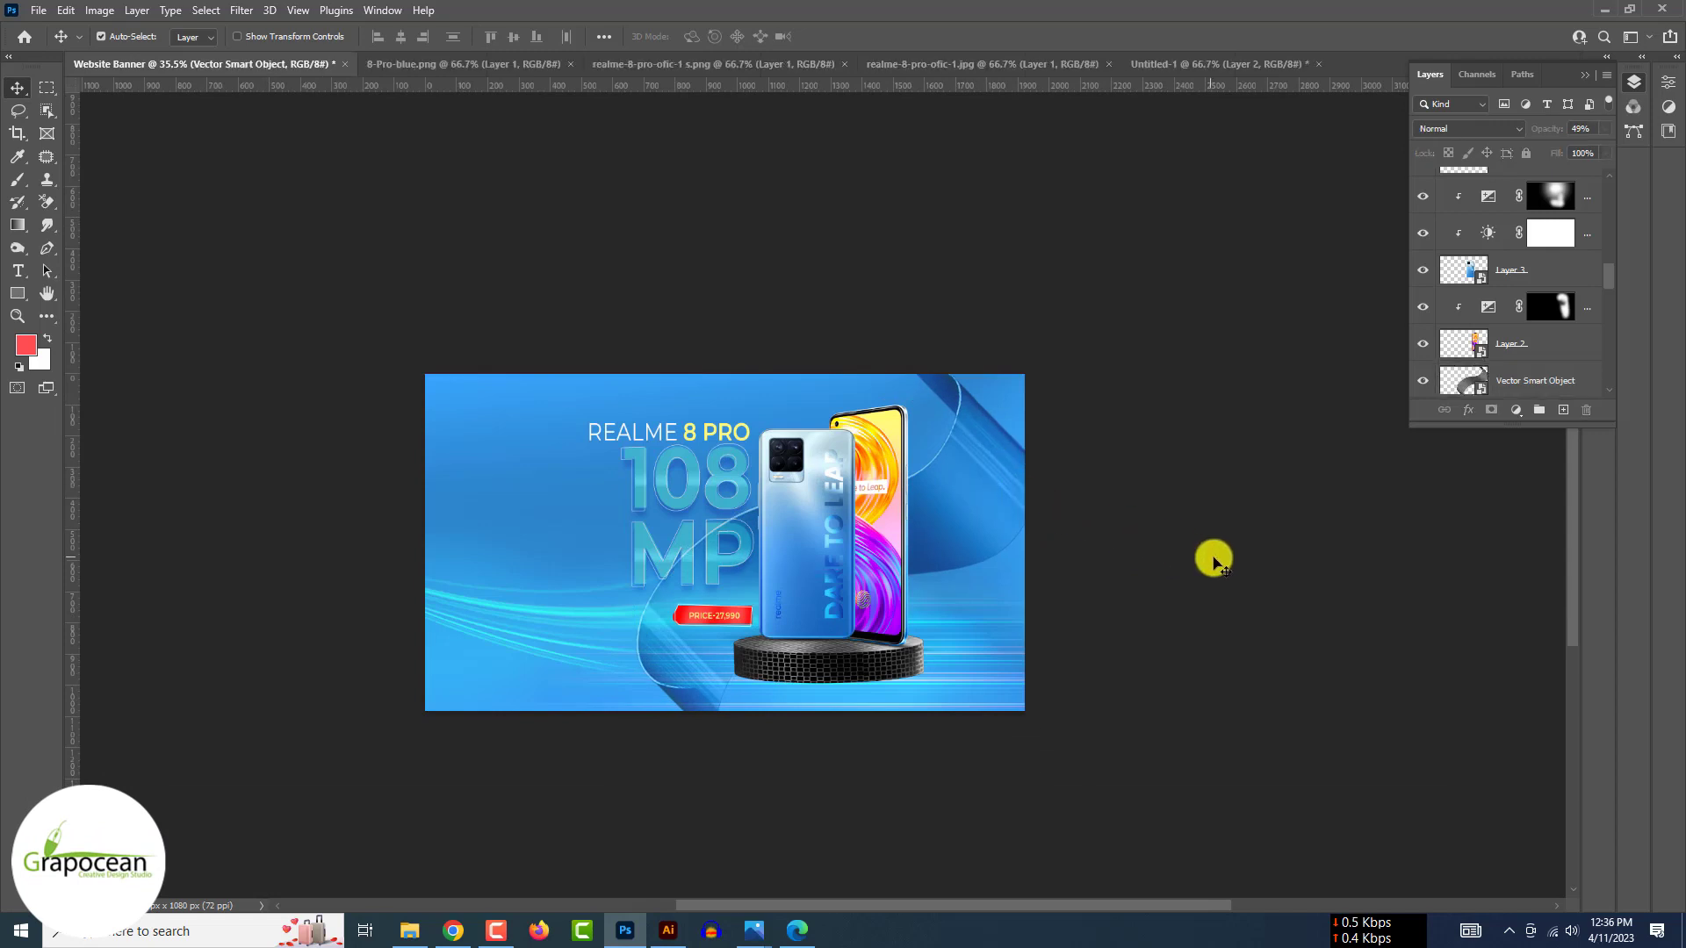
{"action": "scroll", "coordinate": [1213, 562], "scroll_direction": "up", "scroll_amount": 1}
Draw a placeholder paragraph text box to the right of the phones and set its font size to 16 pt.
{"action": "left_click", "coordinate": [17, 271]}
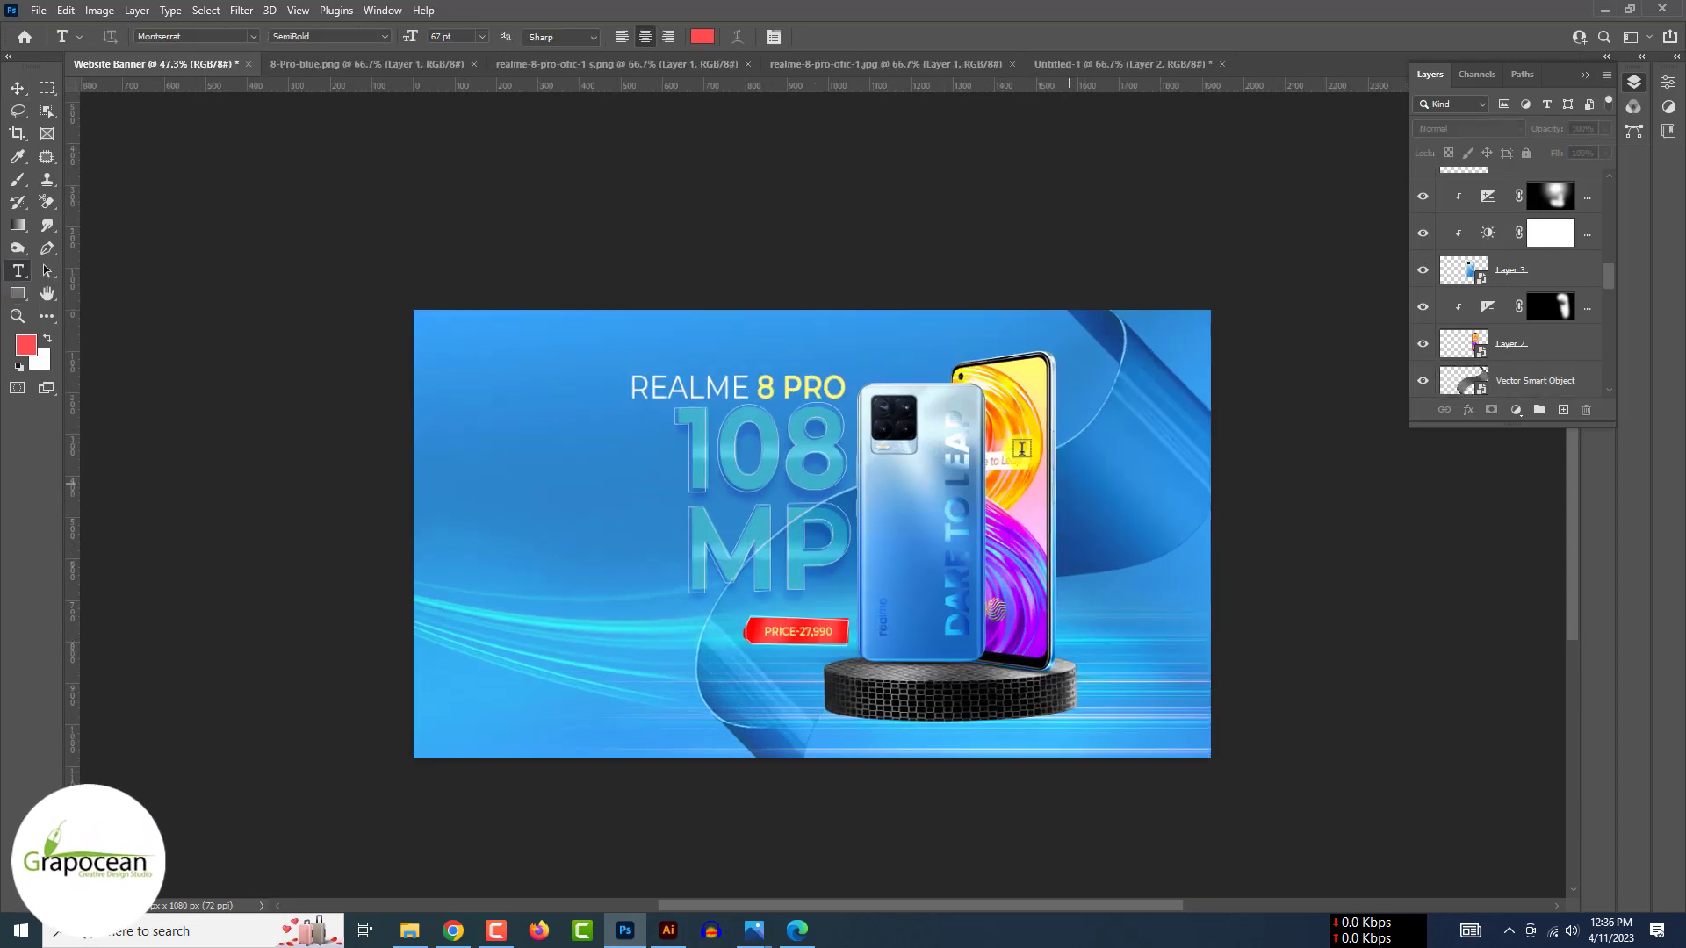
{"action": "left_click_drag", "start_coordinate": [1192, 612], "coordinate": [1198, 653]}
{"action": "left_click_drag", "start_coordinate": [407, 36], "coordinate": [371, 41]}
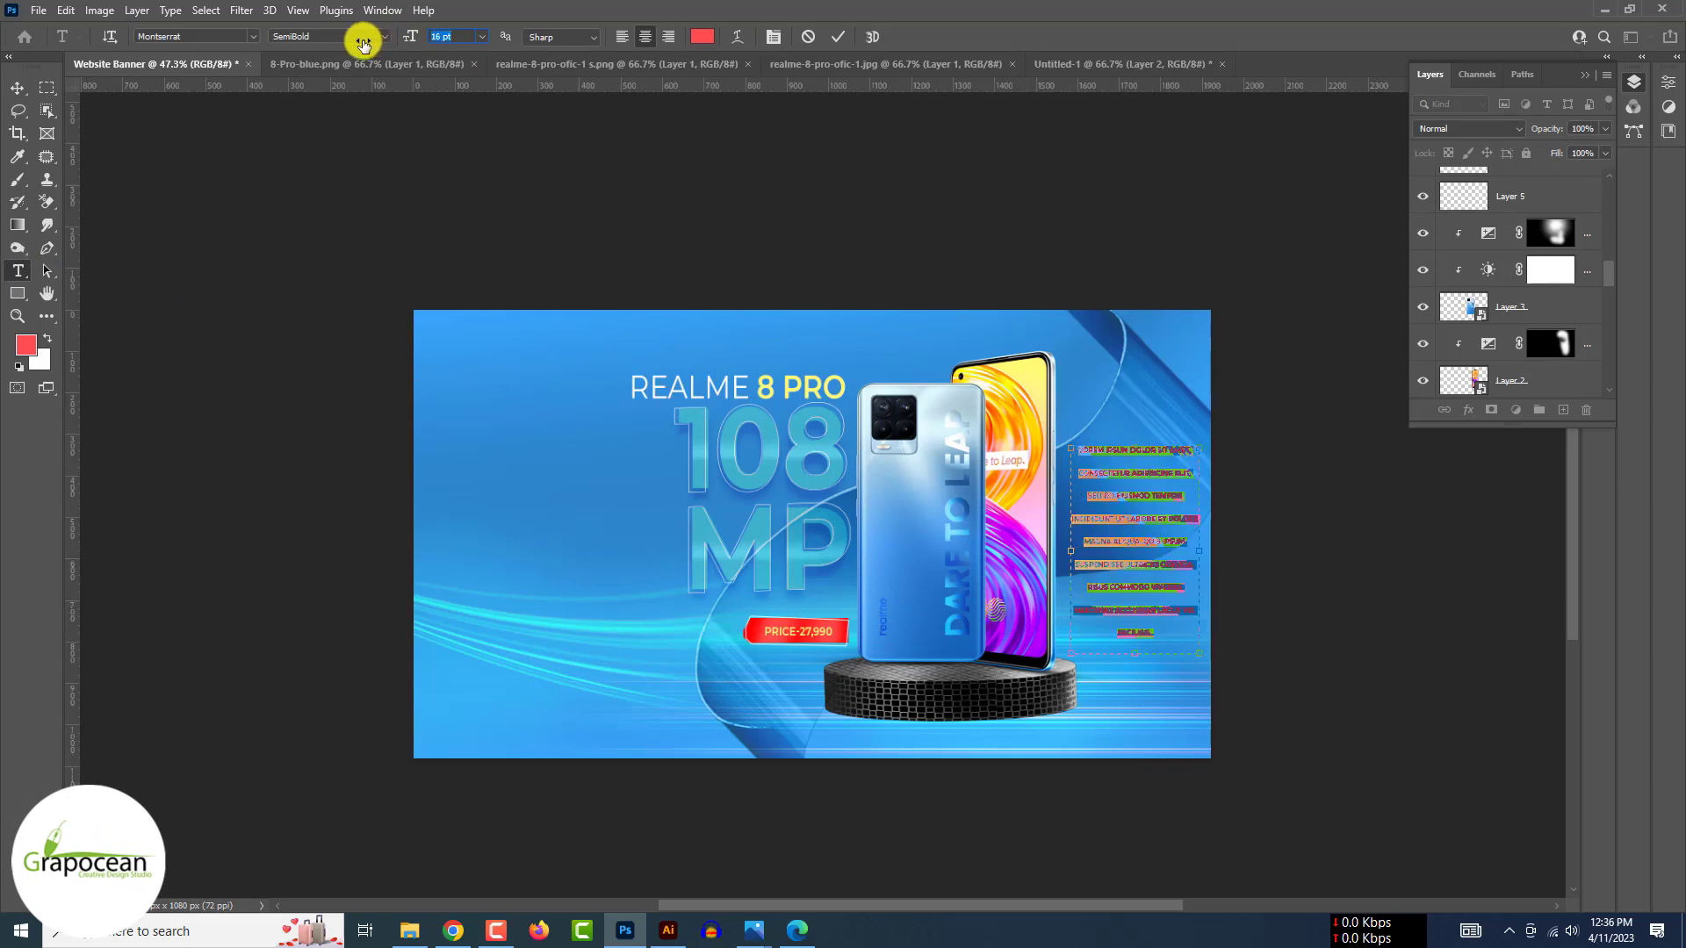
Set the placeholder paragraph's leading to 31 pt and shorten the text so it ends at "magna aliqua.".
{"action": "left_click", "coordinate": [1606, 56]}
{"action": "left_click", "coordinate": [1595, 202]}
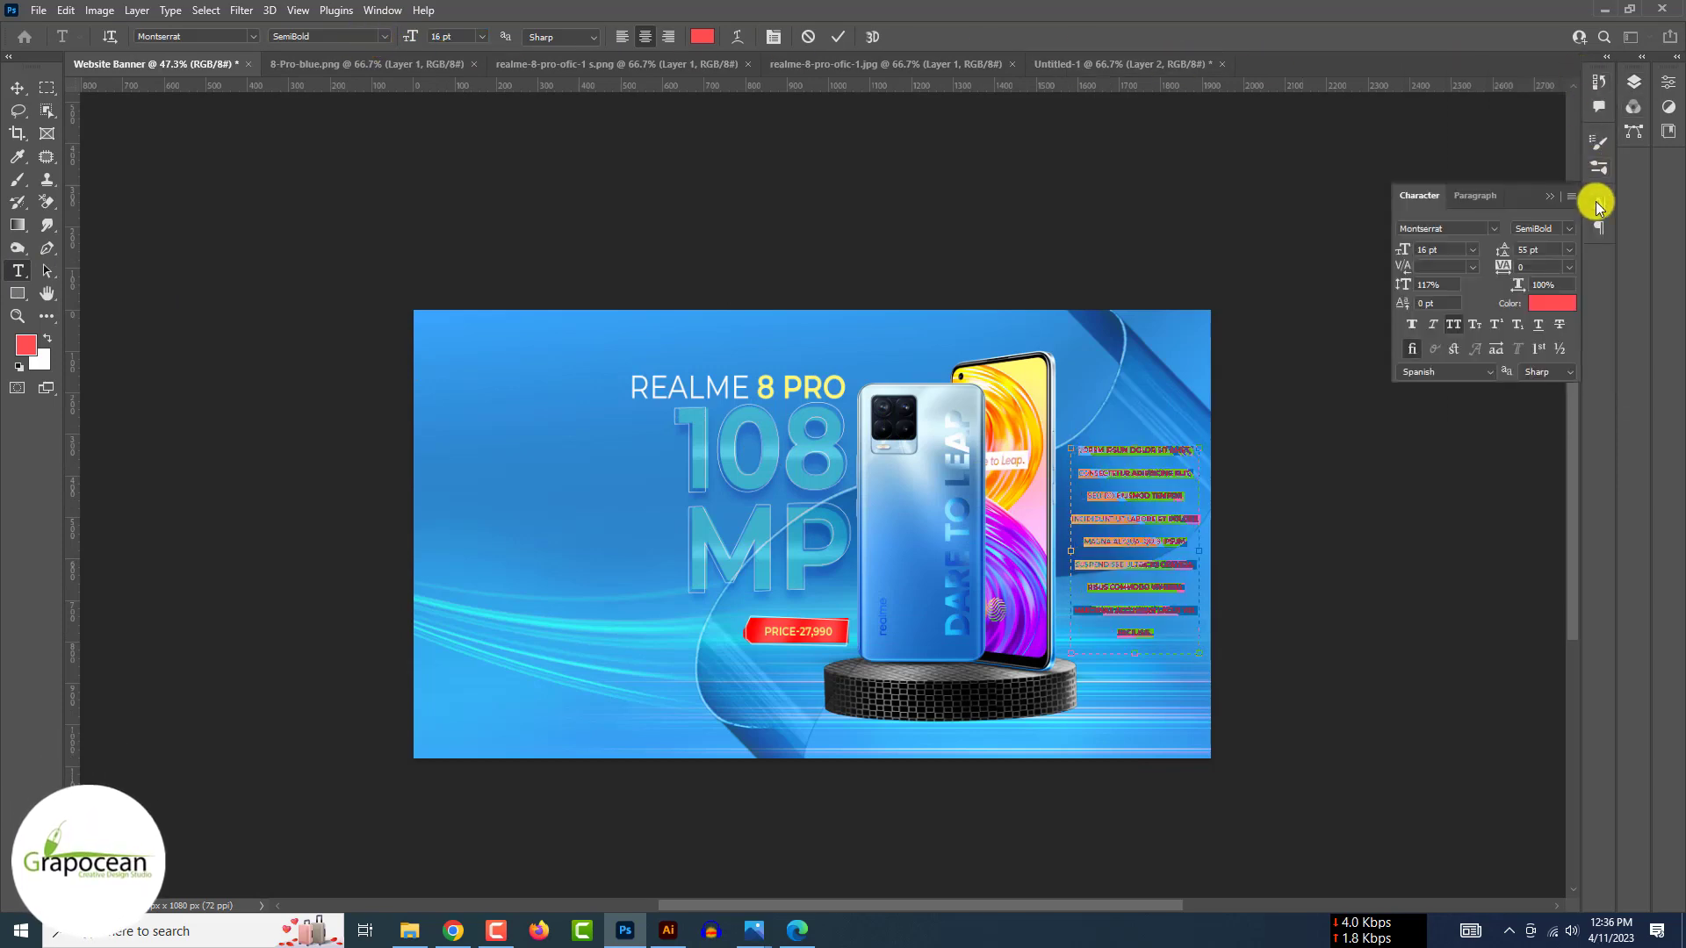
{"action": "left_click_drag", "start_coordinate": [1505, 252], "coordinate": [1479, 256]}
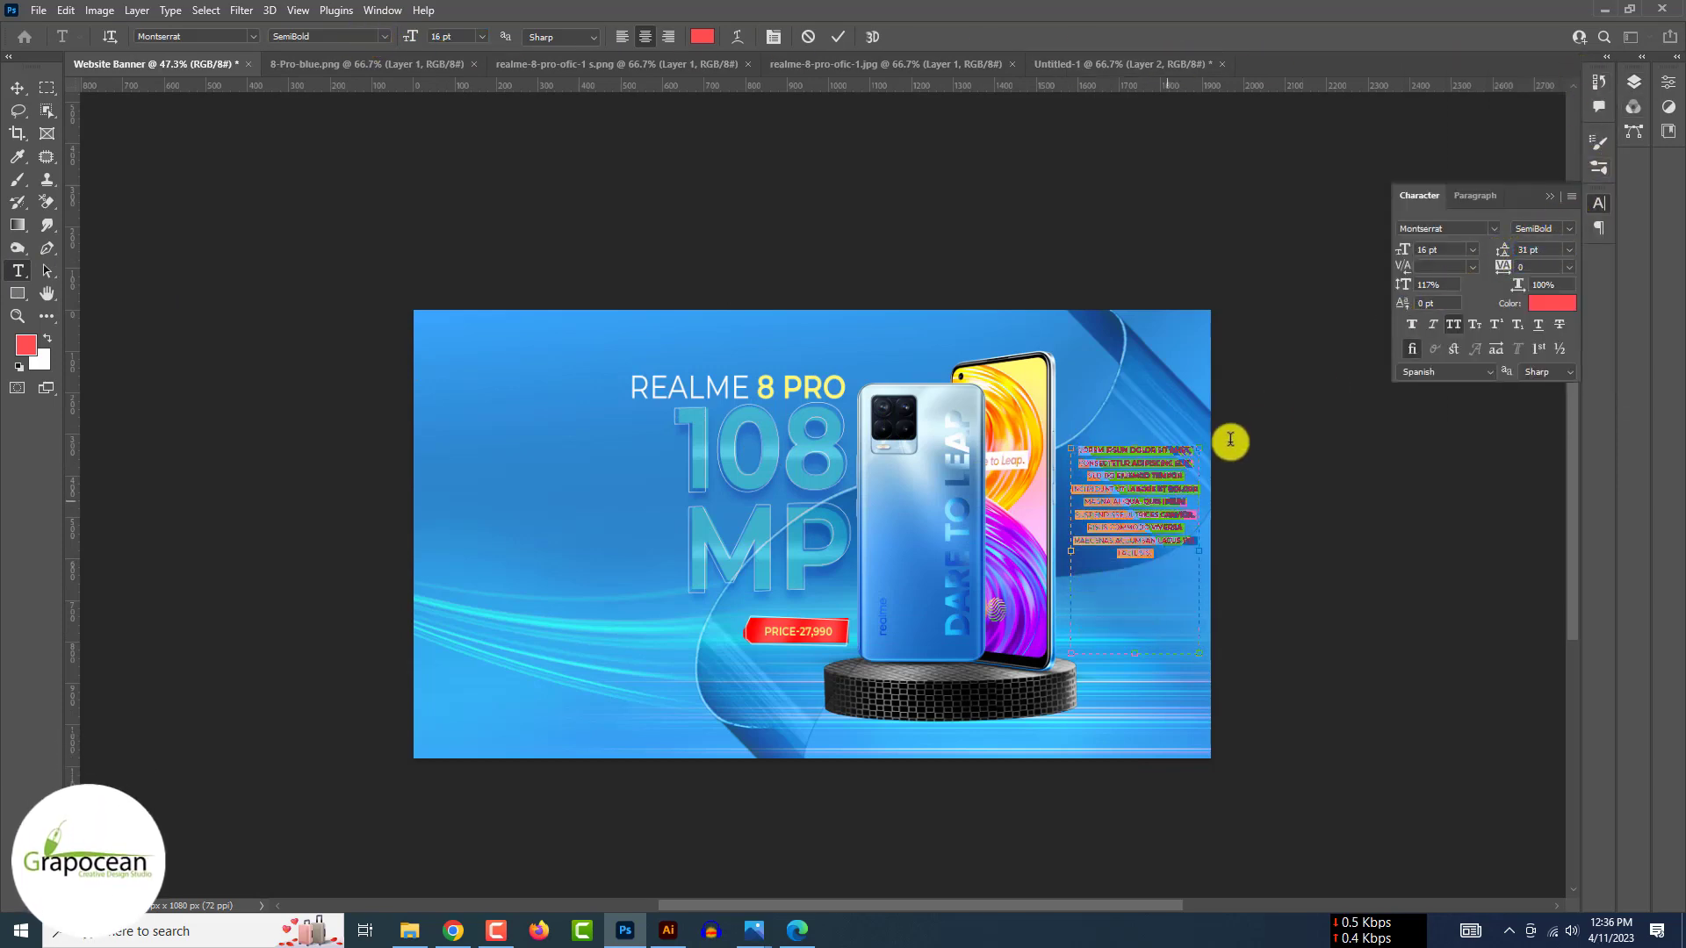
{"action": "left_click", "coordinate": [1190, 562]}
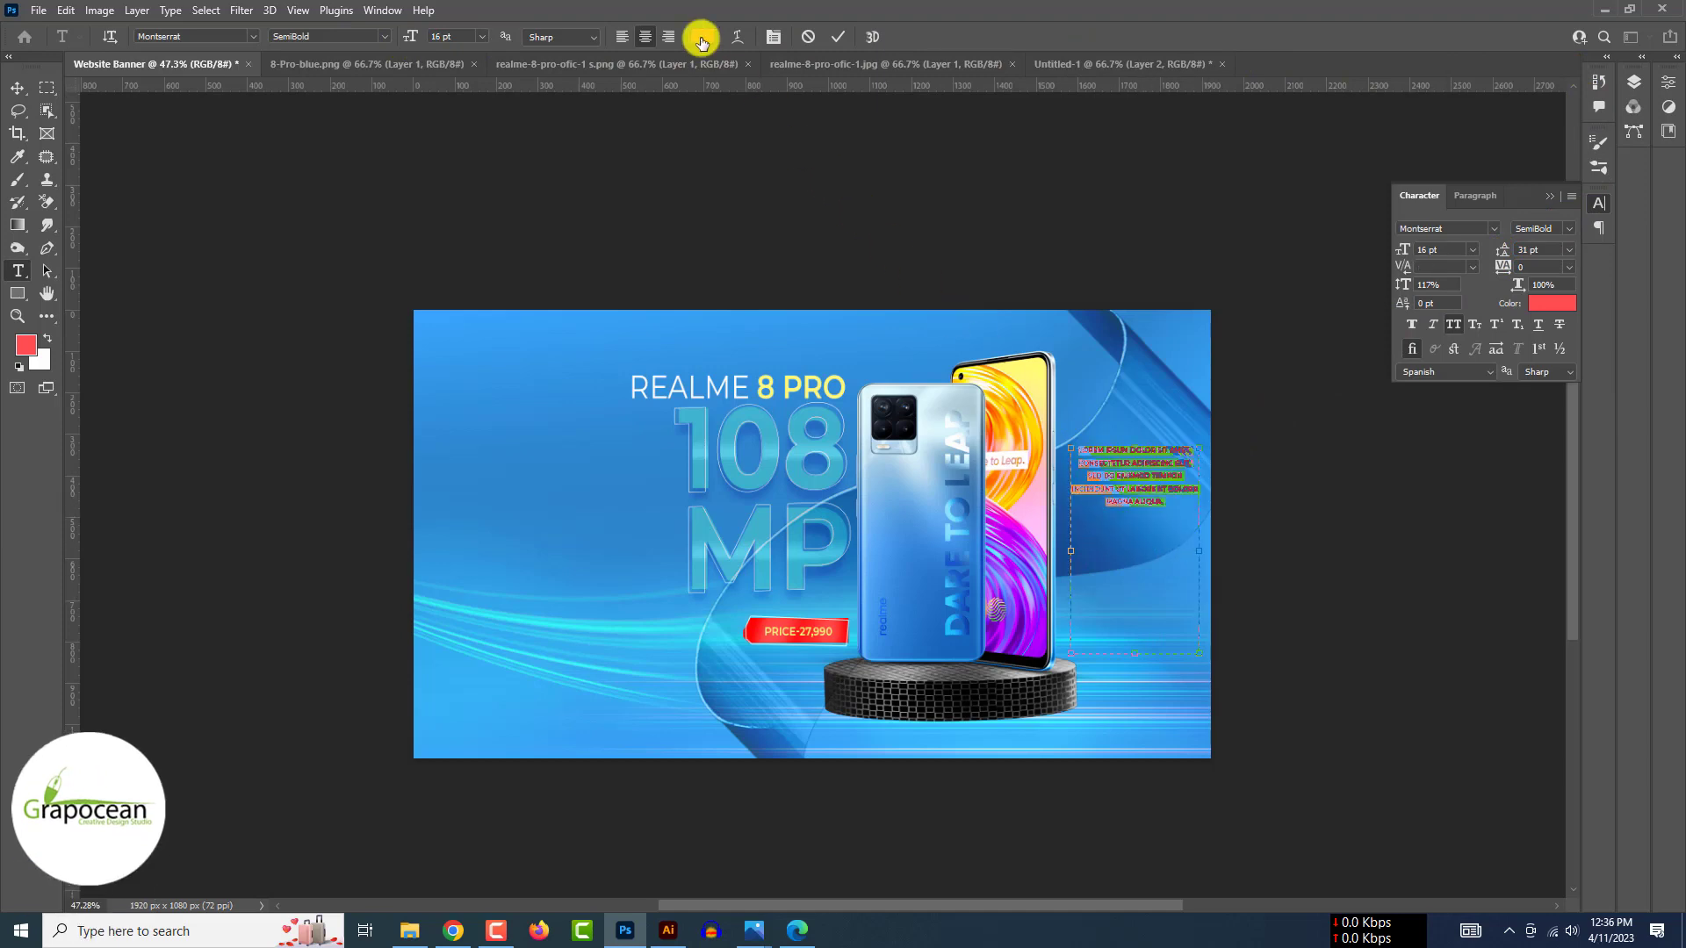
Recolour the placeholder paragraph with the near-white colour sampled from the "REALME" headline letters.
{"action": "left_click", "coordinate": [702, 36]}
{"action": "left_click", "coordinate": [735, 389]}
{"action": "left_click", "coordinate": [1486, 601]}
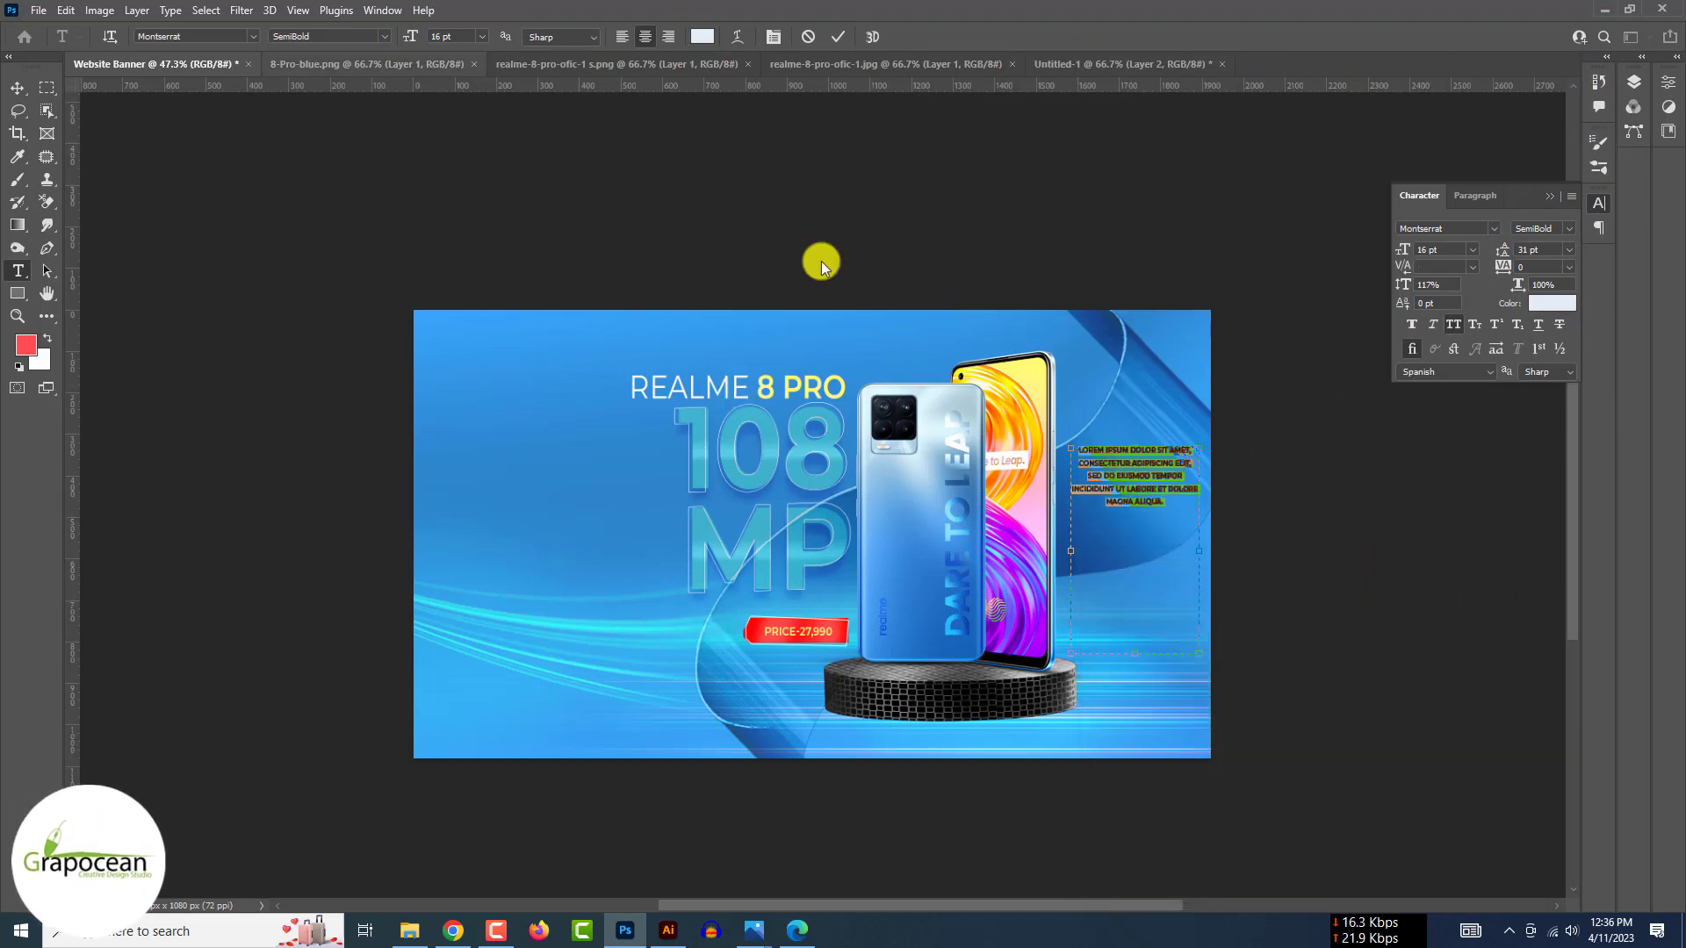
Set the placeholder paragraph to the Thin font style and reduce its size to 10 pt.
{"action": "left_click", "coordinate": [384, 36]}
{"action": "left_click", "coordinate": [319, 65]}
{"action": "left_click_drag", "start_coordinate": [414, 38], "coordinate": [410, 38]}
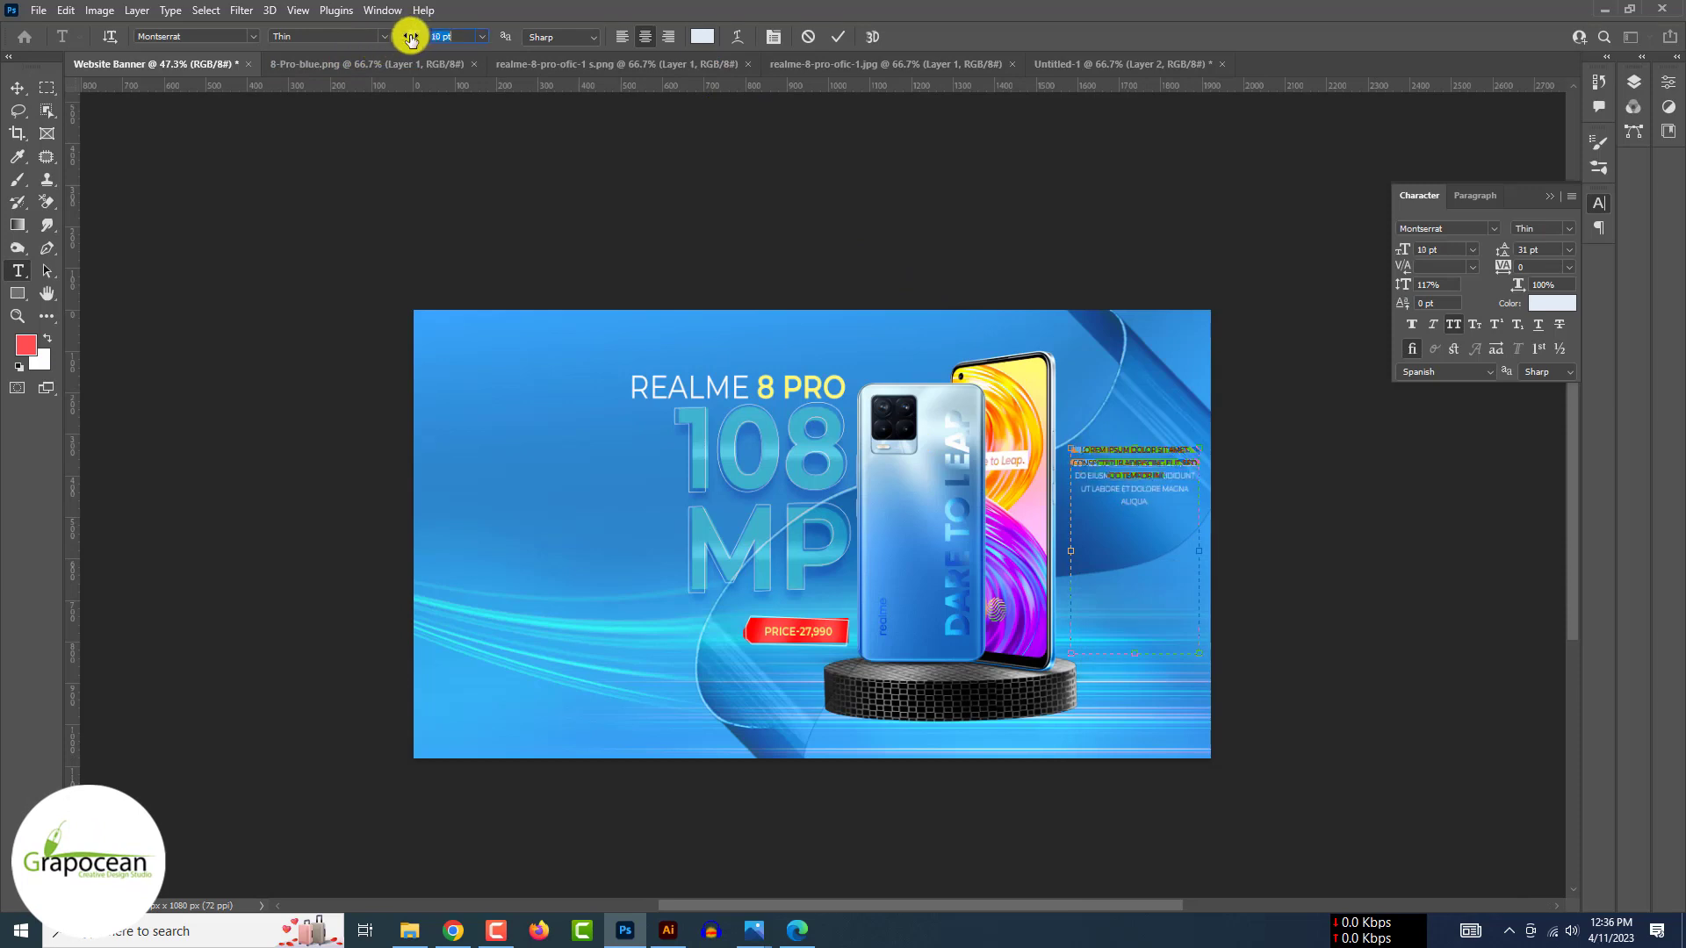
Set the placeholder paragraph's leading to 20 pt and turn off all caps.
{"action": "left_click_drag", "start_coordinate": [1504, 248], "coordinate": [1497, 250]}
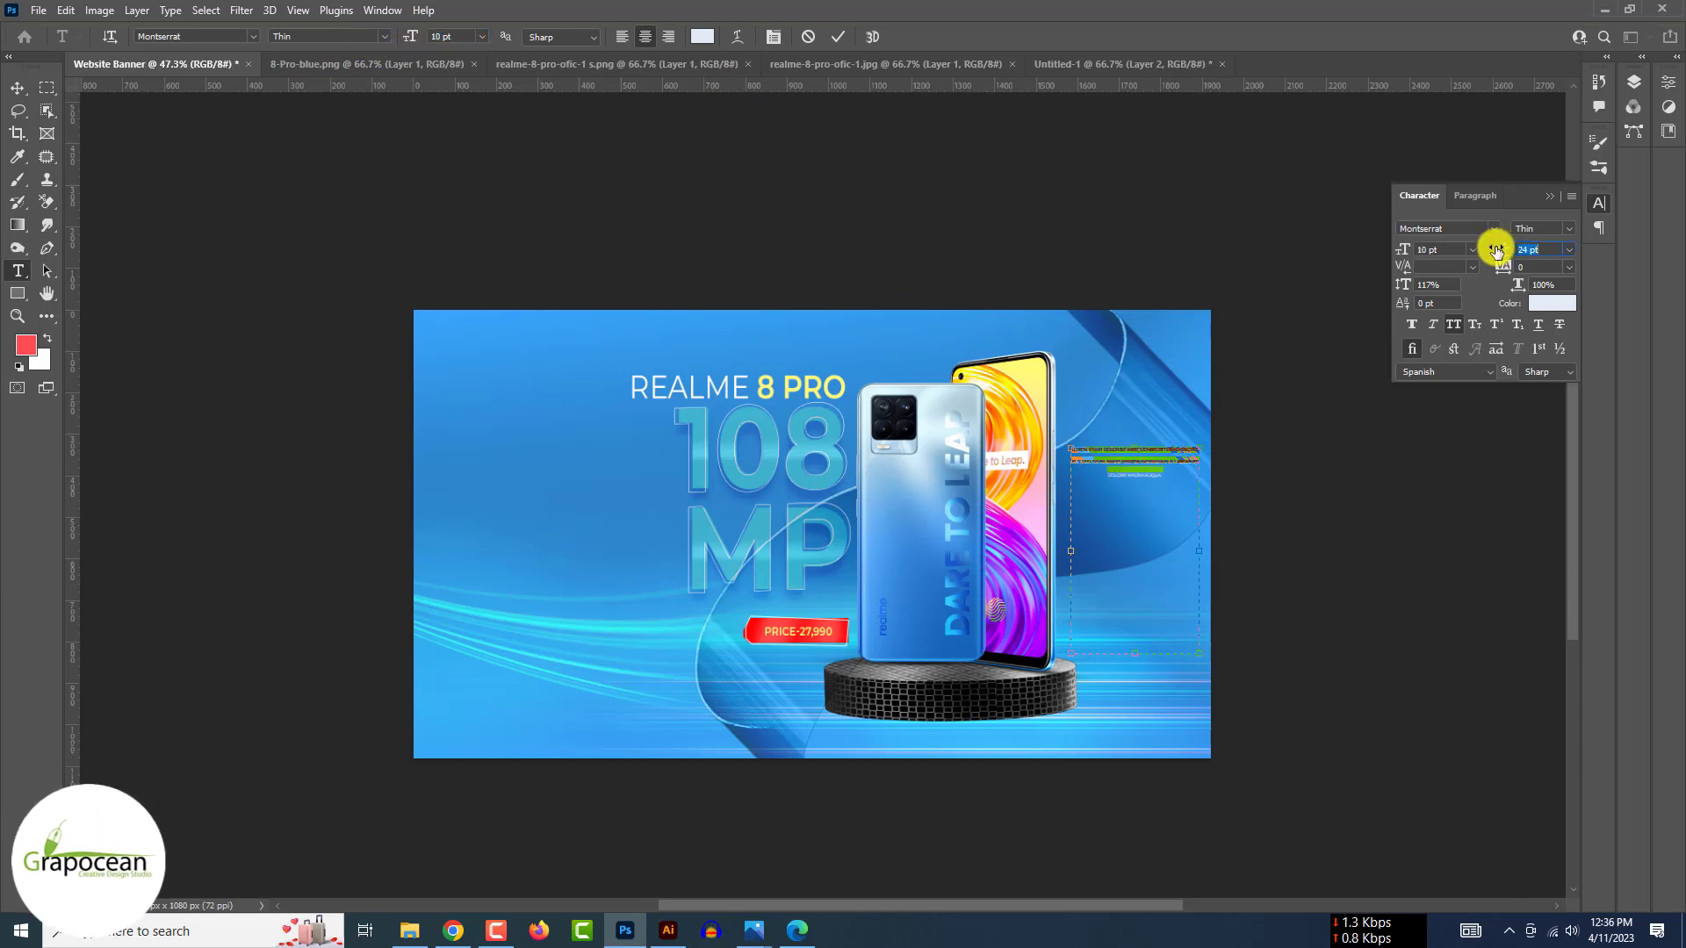
{"action": "left_click", "coordinate": [1455, 324]}
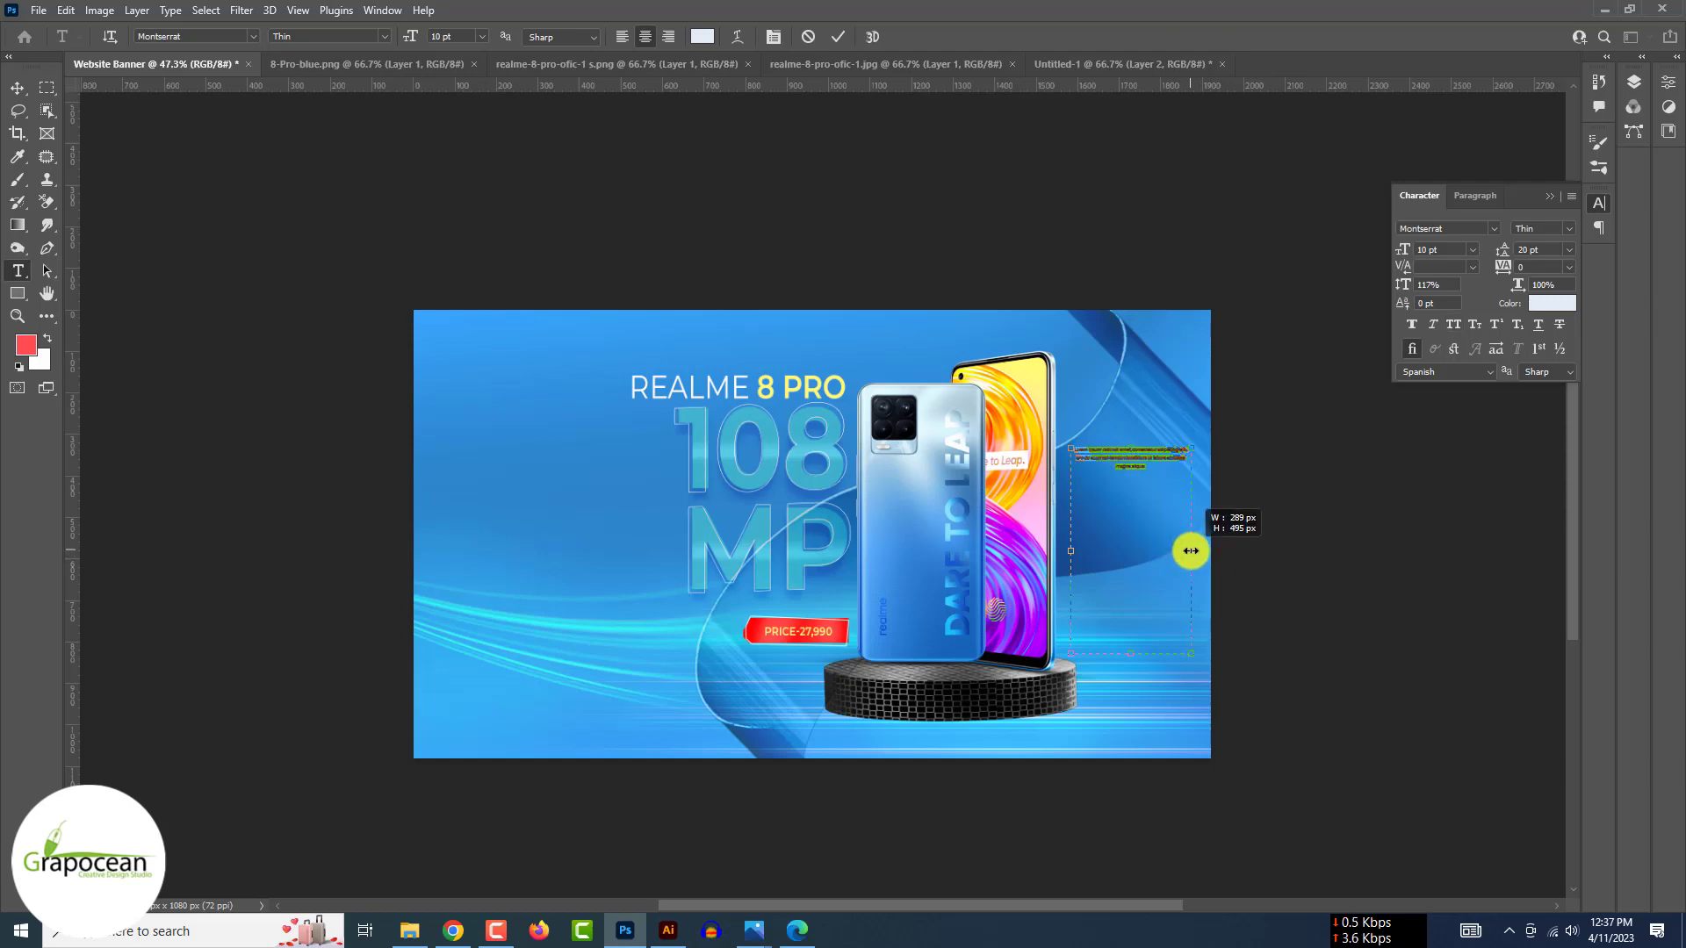
{"action": "scroll", "coordinate": [1141, 466], "scroll_direction": "up", "scroll_amount": 5}
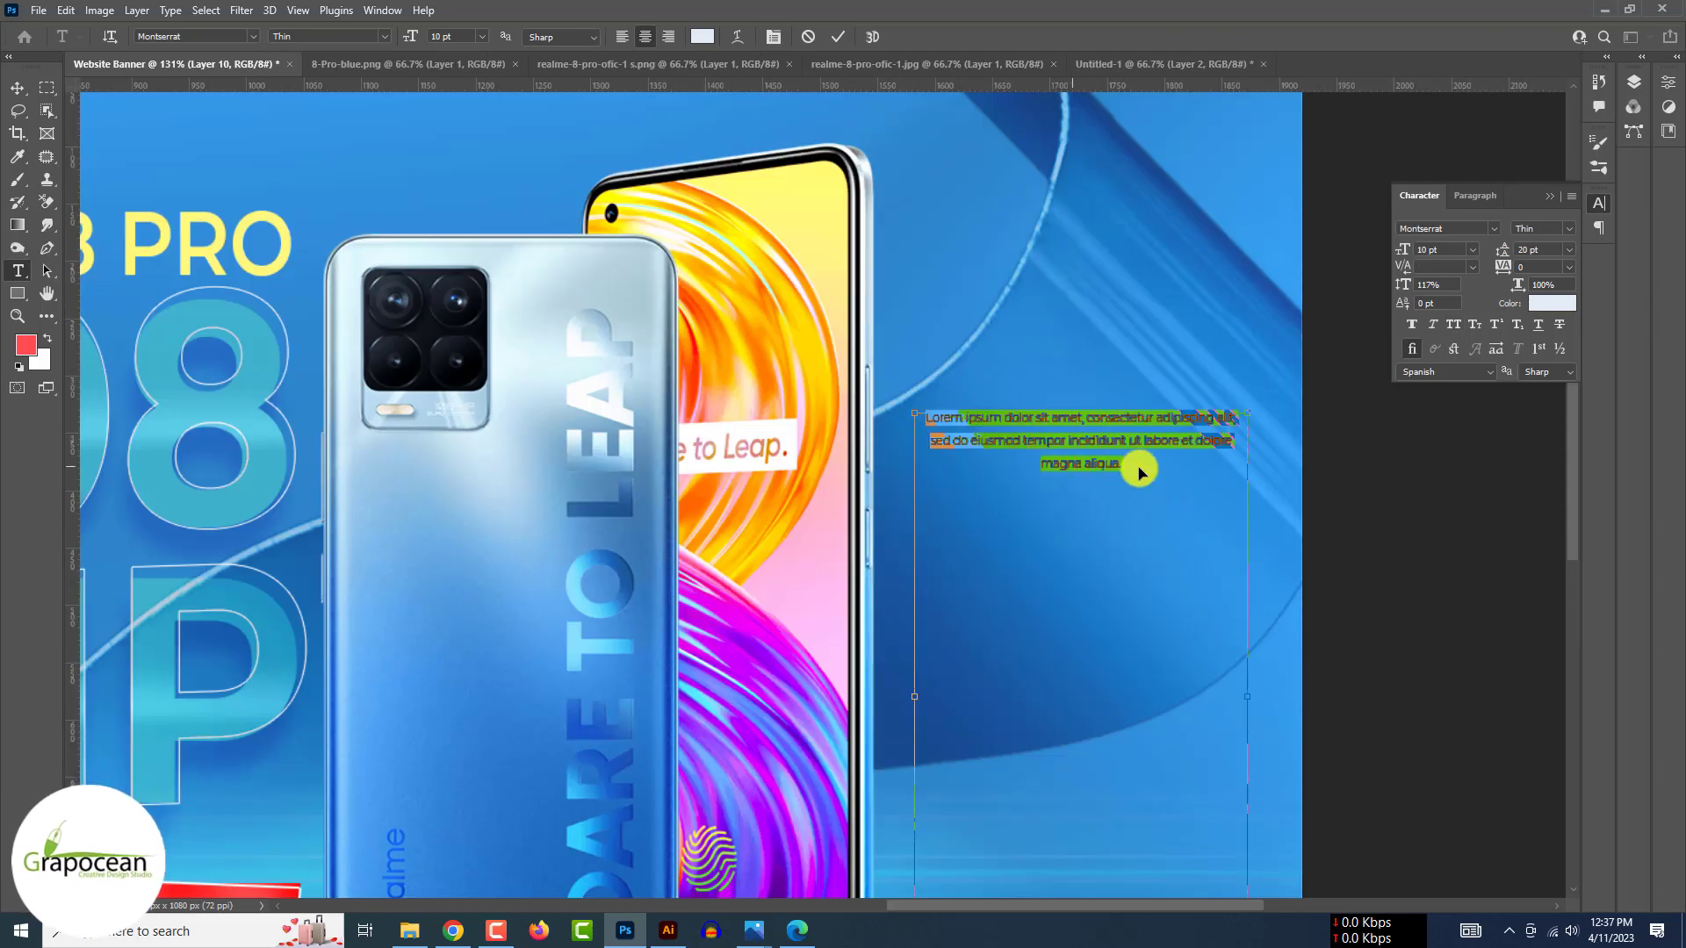
Repeat the Lorem ipsum sentence to lengthen the text and split it into two paragraphs after "adipiscing elit".
{"action": "left_click", "coordinate": [1139, 472]}
{"action": "type", "text": "Lorem ipsum dolor sit amet, consectetur adipiscing elit, sed do eiusmod tempor incididunt ut labore et dolore magna aliqua."}
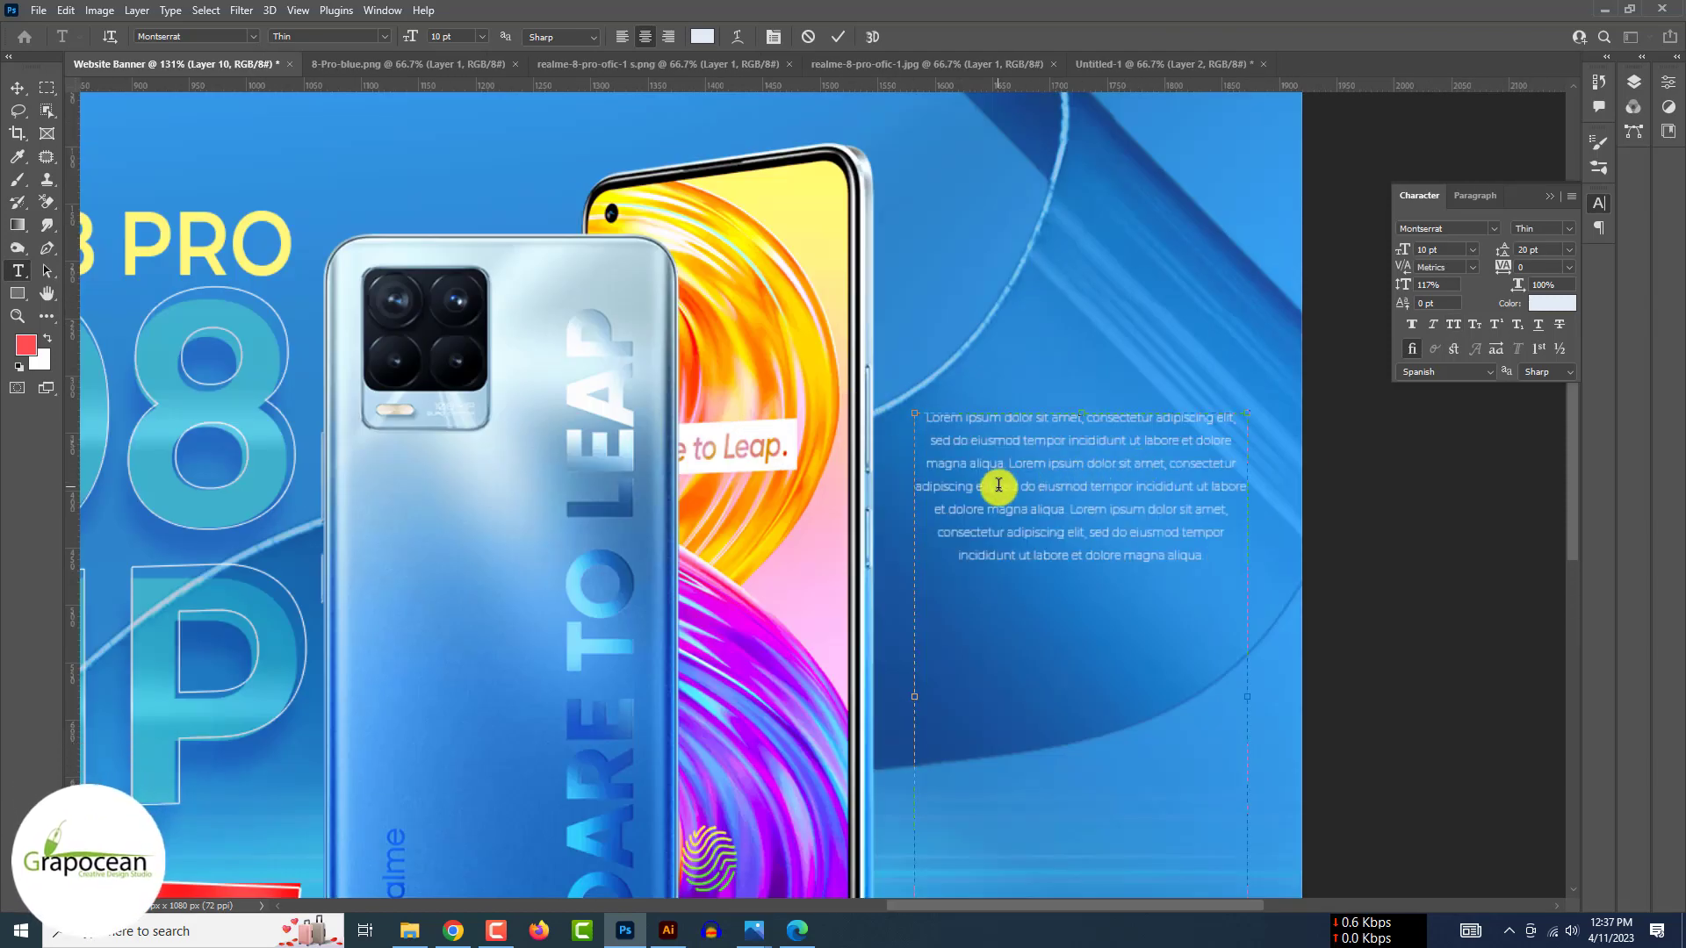
{"action": "left_click_drag", "start_coordinate": [996, 486], "coordinate": [1256, 592]}
{"action": "left_click", "coordinate": [1000, 484]}
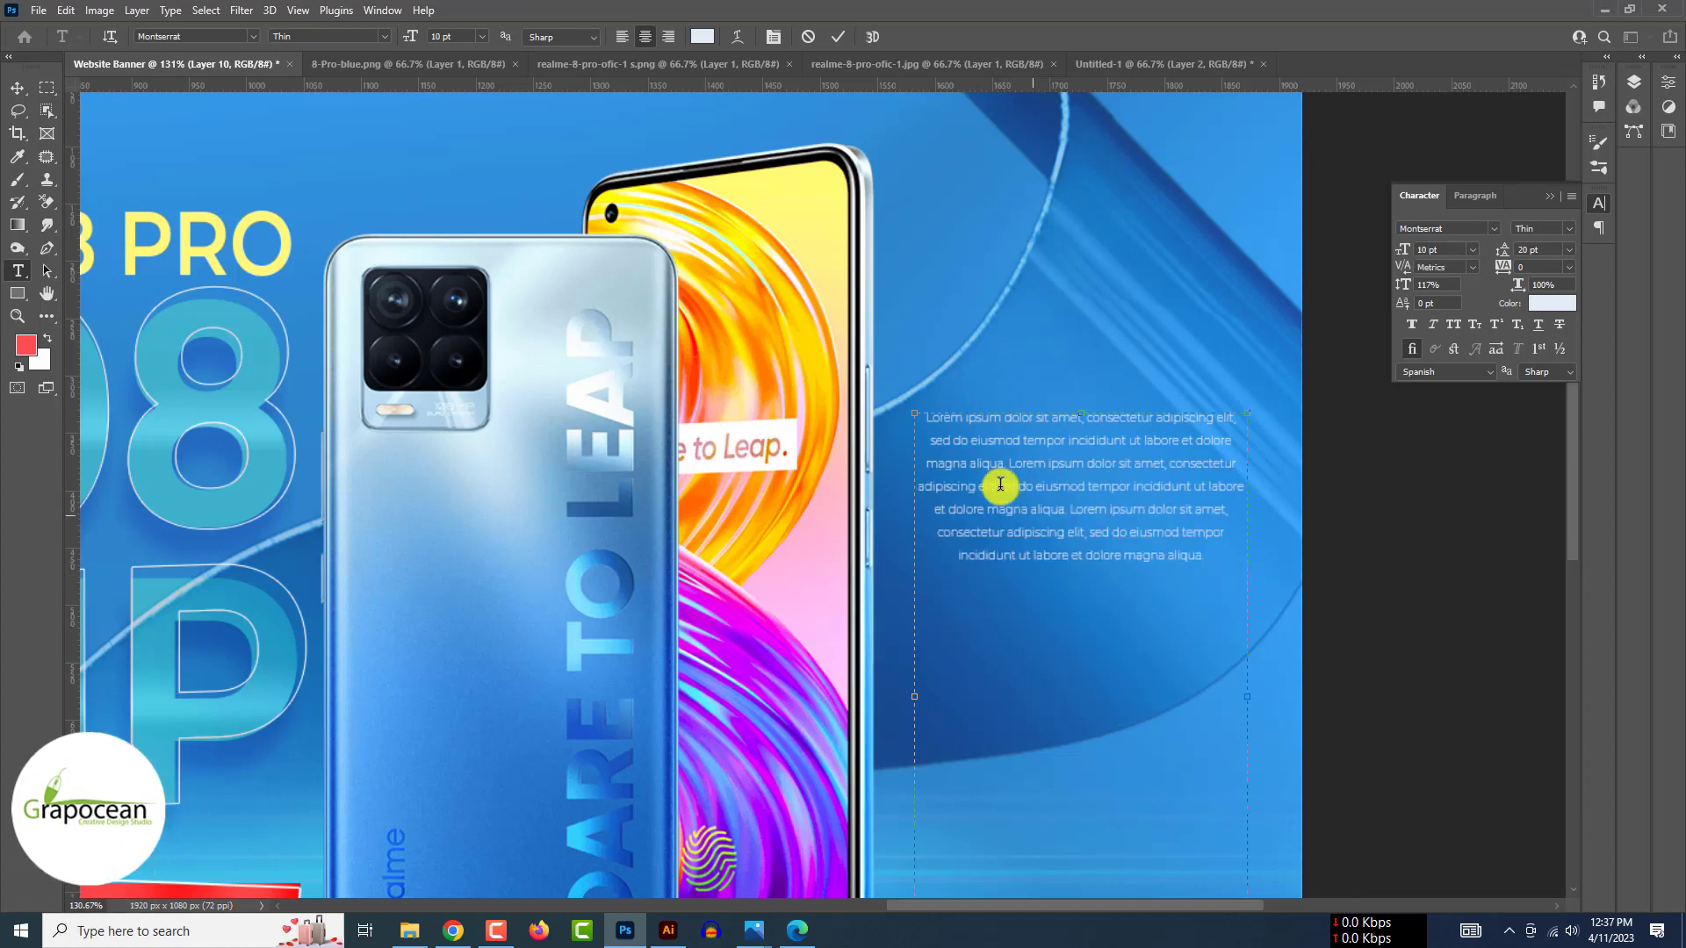
{"action": "key", "text": "Return"}
{"action": "key", "text": "Return"}
Left-align all of the placeholder text in its box.
{"action": "key", "text": "ctrl+a"}
{"action": "left_click", "coordinate": [622, 36]}
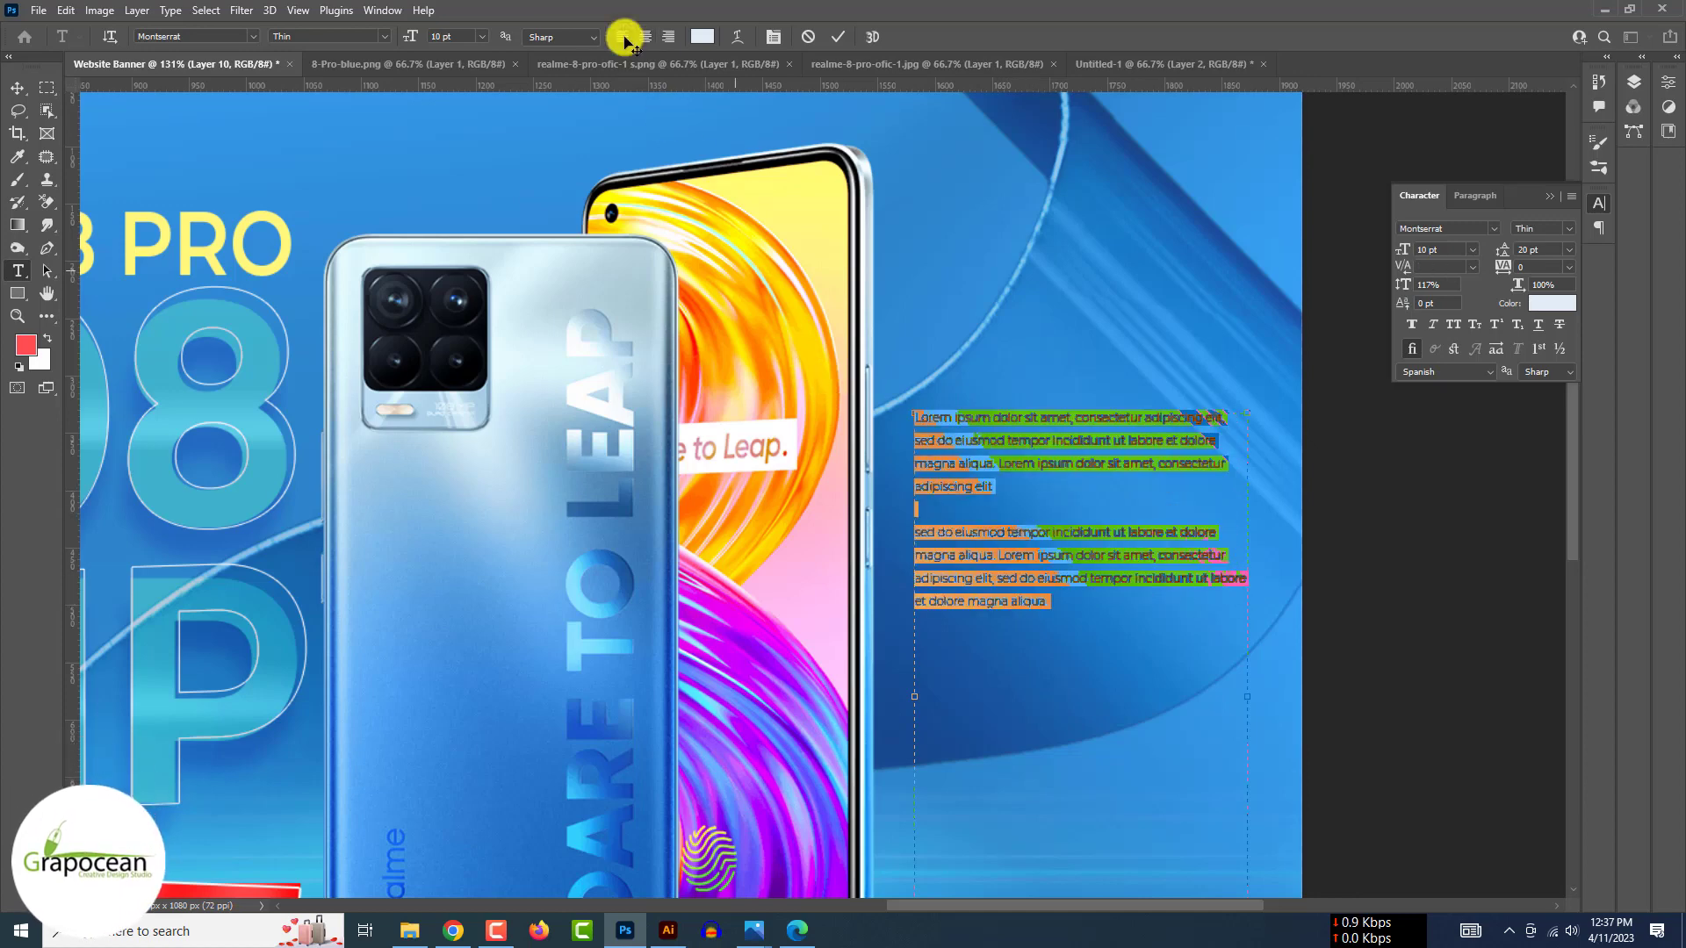
{"action": "left_click", "coordinate": [1065, 602]}
{"action": "left_click", "coordinate": [18, 92]}
{"action": "scroll", "coordinate": [914, 540], "scroll_direction": "down", "scroll_amount": 6}
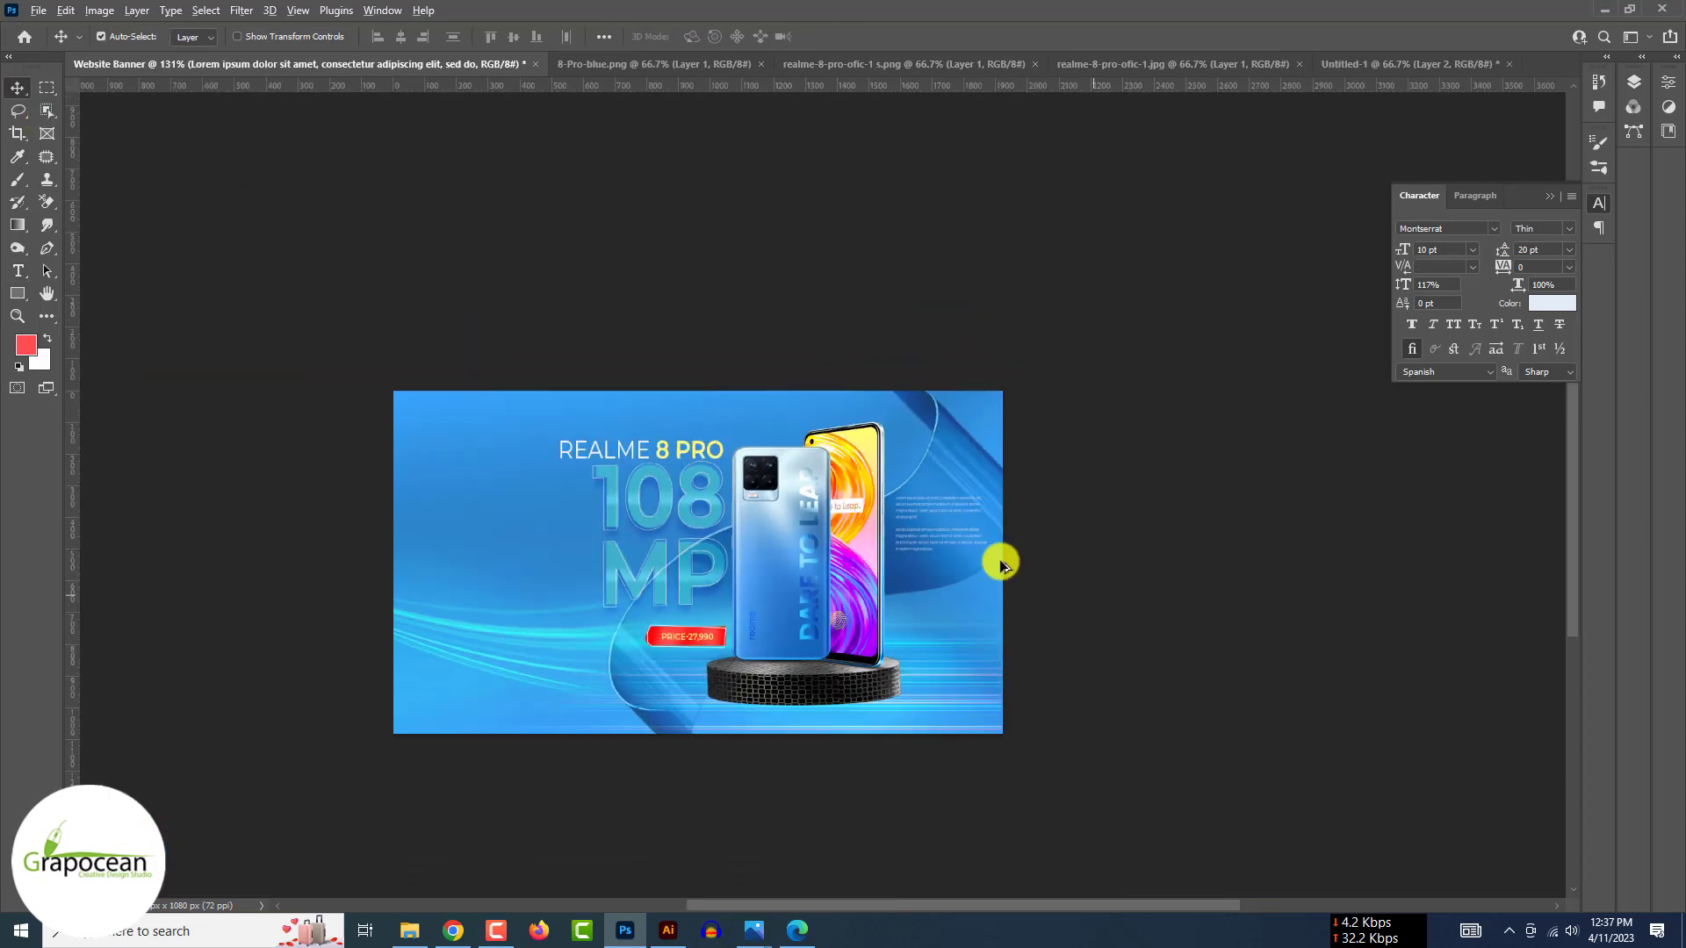
Set the whole placeholder text's leading to 15 pt and its font size to 9 pt.
{"action": "scroll", "coordinate": [913, 553], "scroll_direction": "up", "scroll_amount": 3}
{"action": "left_click", "coordinate": [1098, 606]}
{"action": "scroll", "coordinate": [915, 547], "scroll_direction": "up", "scroll_amount": 2}
{"action": "left_click", "coordinate": [945, 524]}
{"action": "left_click", "coordinate": [15, 272]}
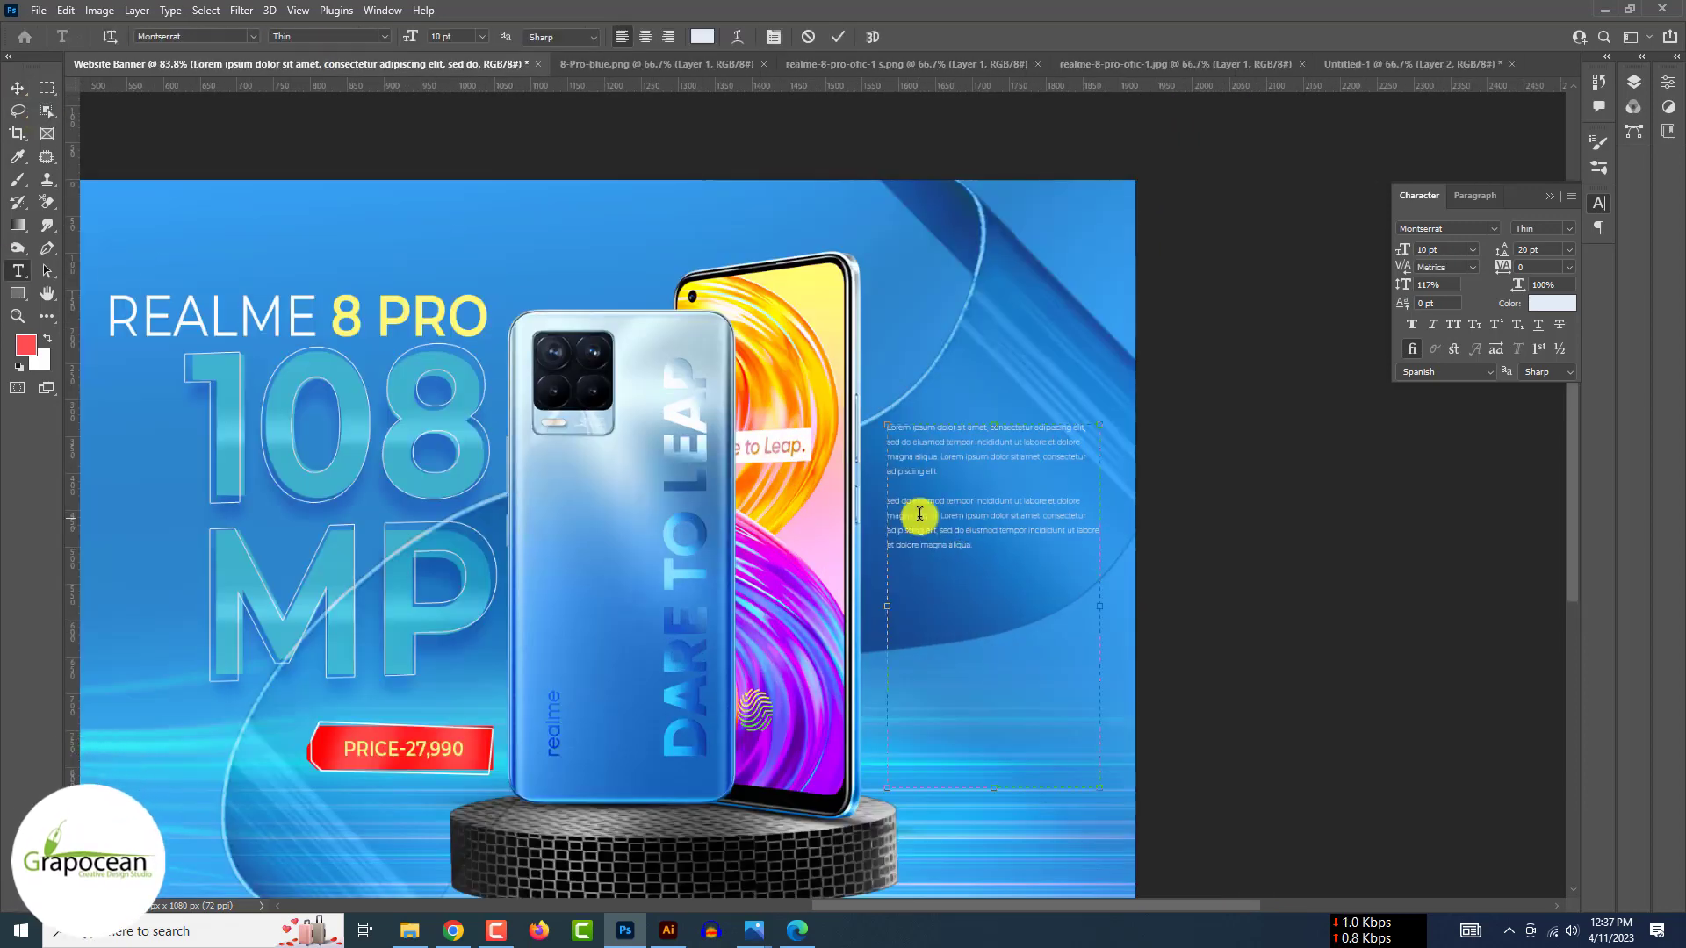
{"action": "left_click", "coordinate": [985, 492]}
{"action": "key", "text": "ctrl+a"}
{"action": "left_click_drag", "start_coordinate": [1504, 255], "coordinate": [1505, 252]}
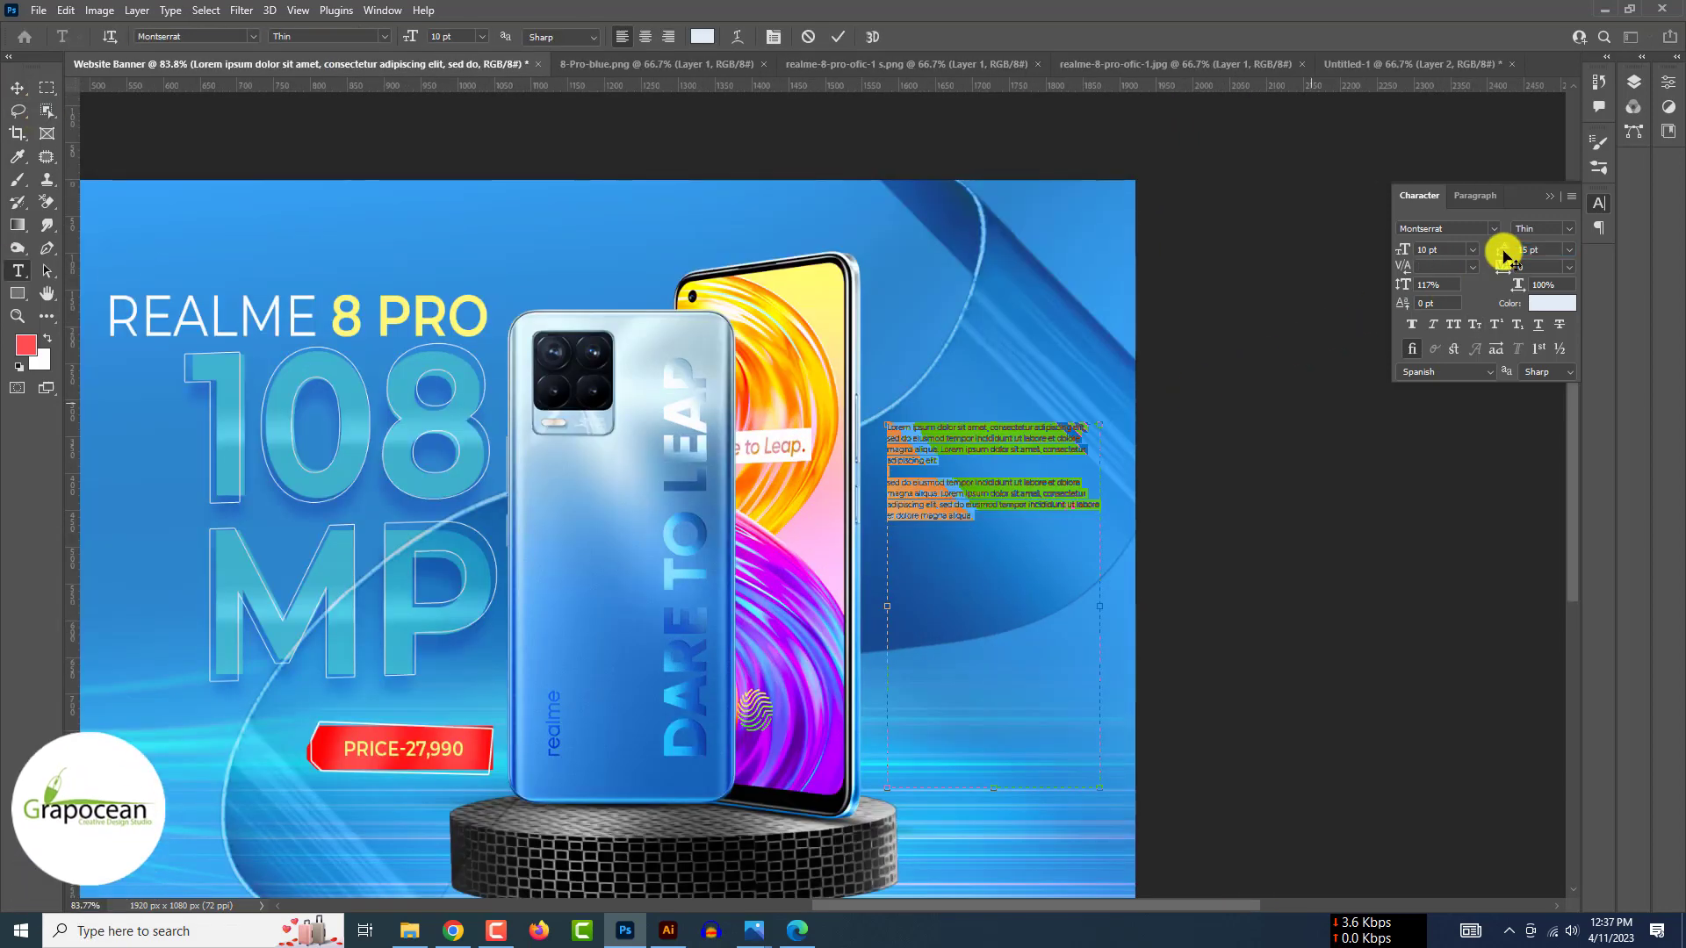
{"action": "left_click_drag", "start_coordinate": [409, 37], "coordinate": [413, 36]}
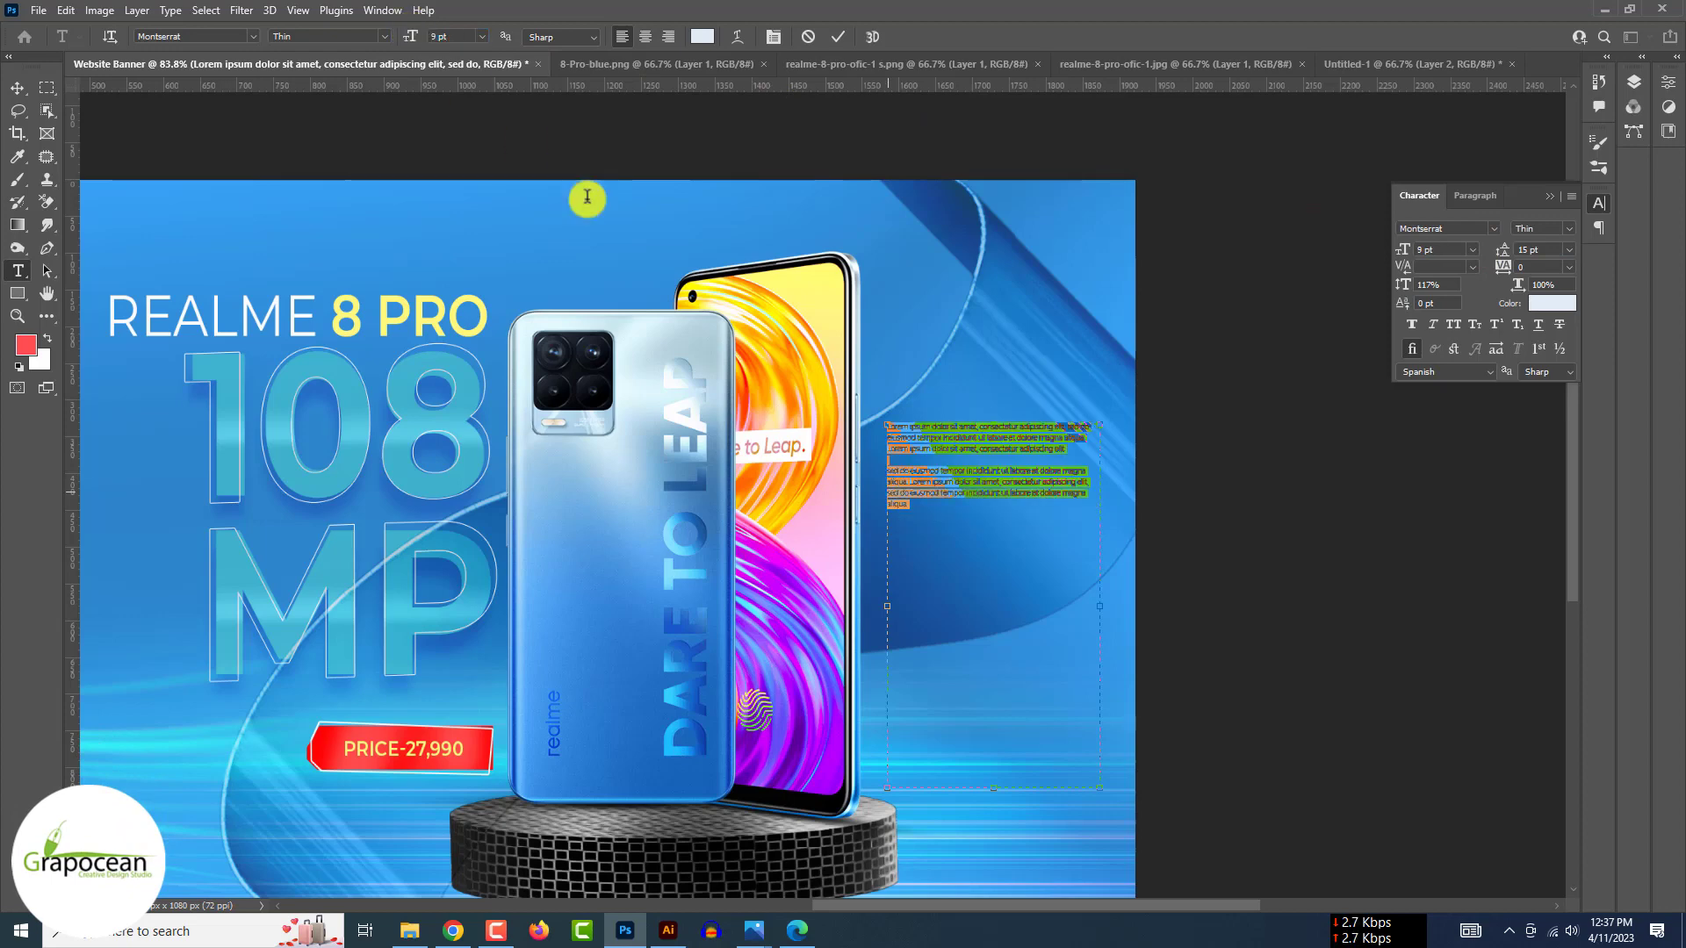
{"action": "left_click", "coordinate": [913, 512]}
{"action": "left_click", "coordinate": [19, 86]}
{"action": "scroll", "coordinate": [947, 506], "scroll_direction": "down", "scroll_amount": 5}
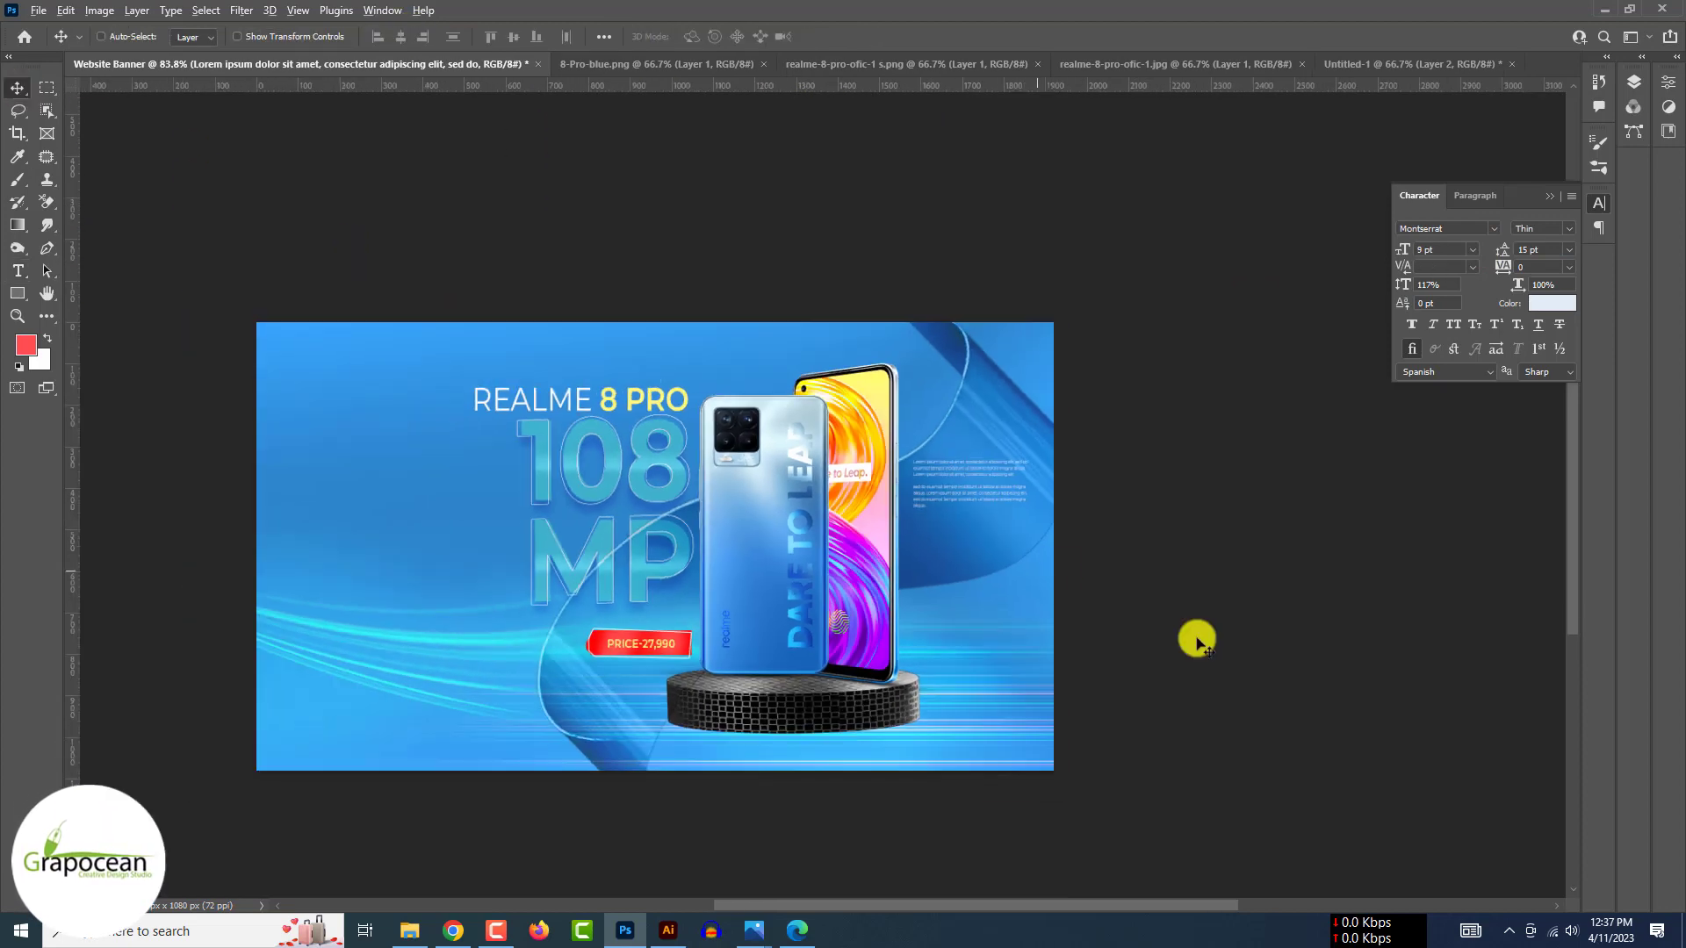
{"action": "left_click", "coordinate": [1257, 666], "text": "ctrl"}
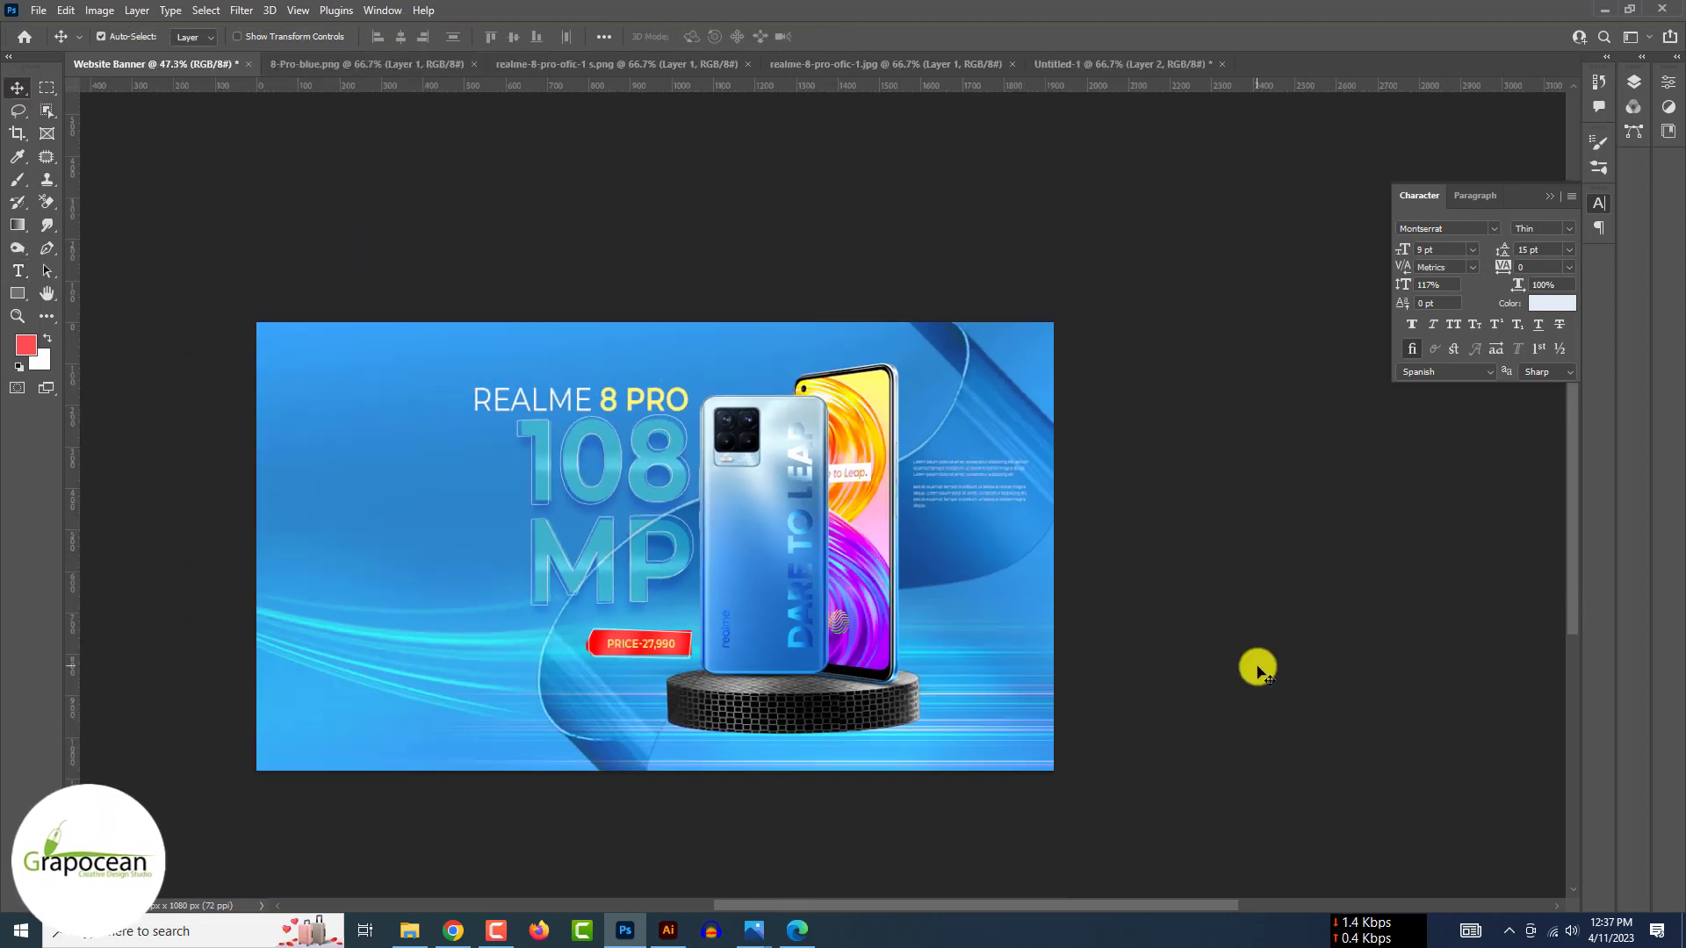
Move the placeholder text block from beside the phones to just beneath the start of the "REALME 8 PRO" headline.
{"action": "scroll", "coordinate": [980, 529], "scroll_direction": "up", "scroll_amount": 2}
{"action": "left_click_drag", "start_coordinate": [950, 485], "coordinate": [947, 681]}
{"action": "left_click", "coordinate": [1264, 728], "text": "ctrl"}
{"action": "scroll", "coordinate": [1284, 730], "scroll_direction": "down", "scroll_amount": 3}
{"action": "scroll", "coordinate": [725, 757], "scroll_direction": "up", "scroll_amount": 1}
{"action": "left_click_drag", "start_coordinate": [914, 565], "coordinate": [430, 417]}
{"action": "scroll", "coordinate": [395, 440], "scroll_direction": "up", "scroll_amount": 2}
{"action": "left_click_drag", "start_coordinate": [538, 331], "coordinate": [512, 328]}
Scale the "REALME 8 PRO" headline down to about 53% and set it directly above the placeholder text, aligned with its left edge.
{"action": "left_click_drag", "start_coordinate": [295, 397], "coordinate": [965, 390]}
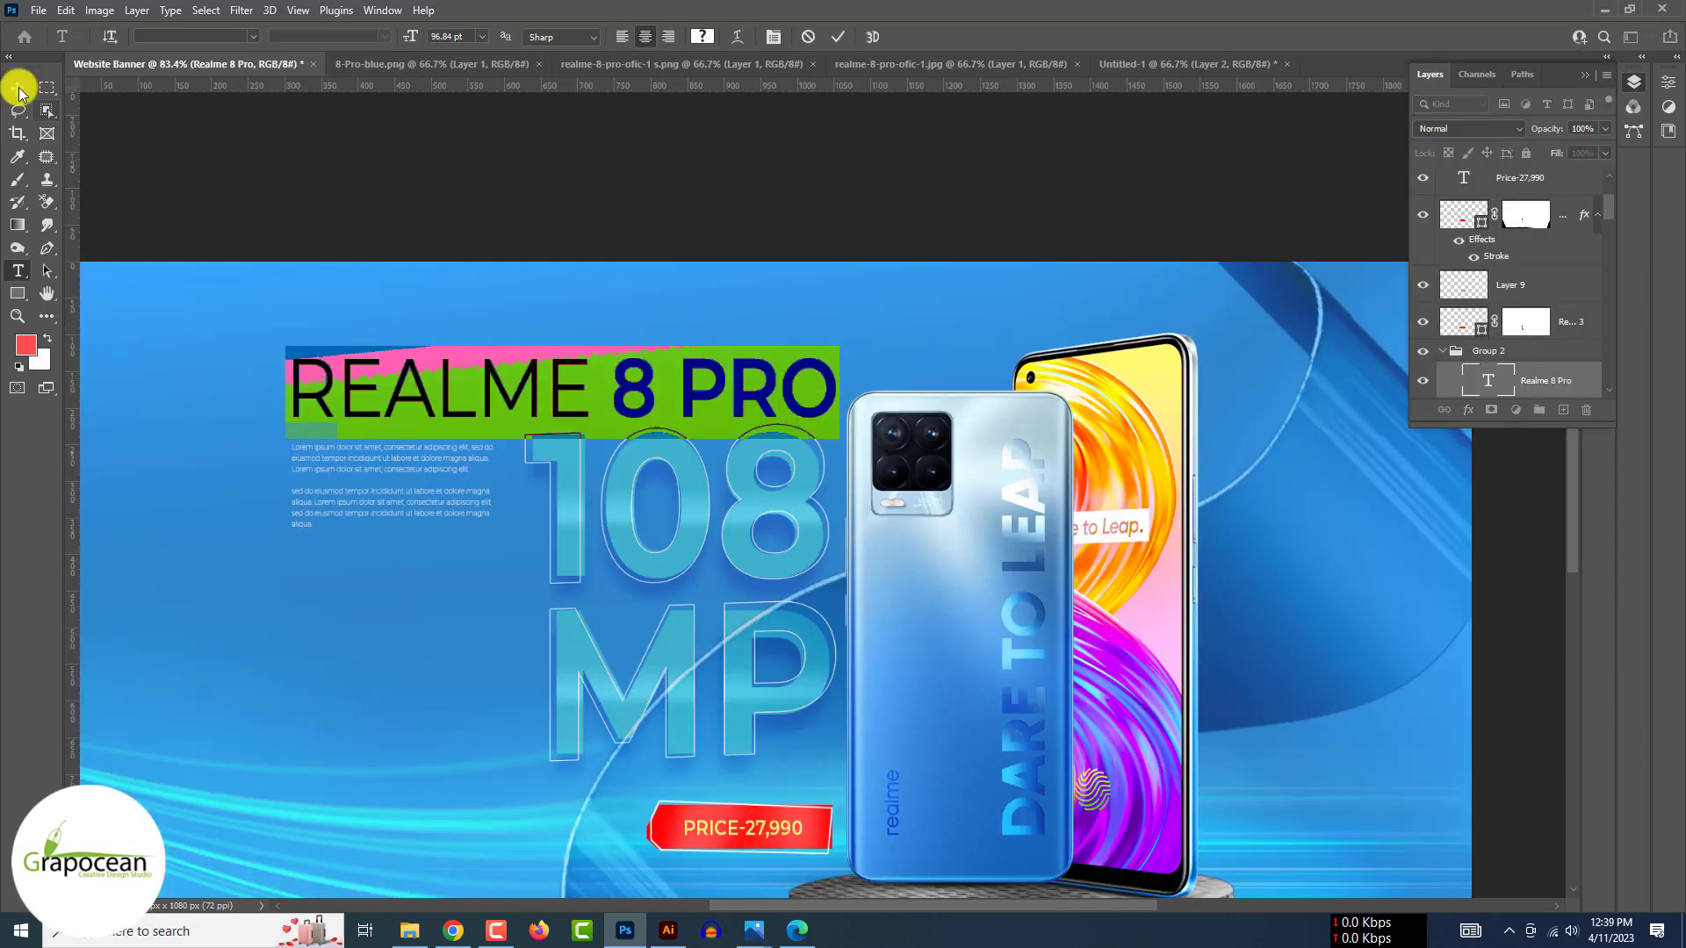
{"action": "left_click", "coordinate": [19, 91]}
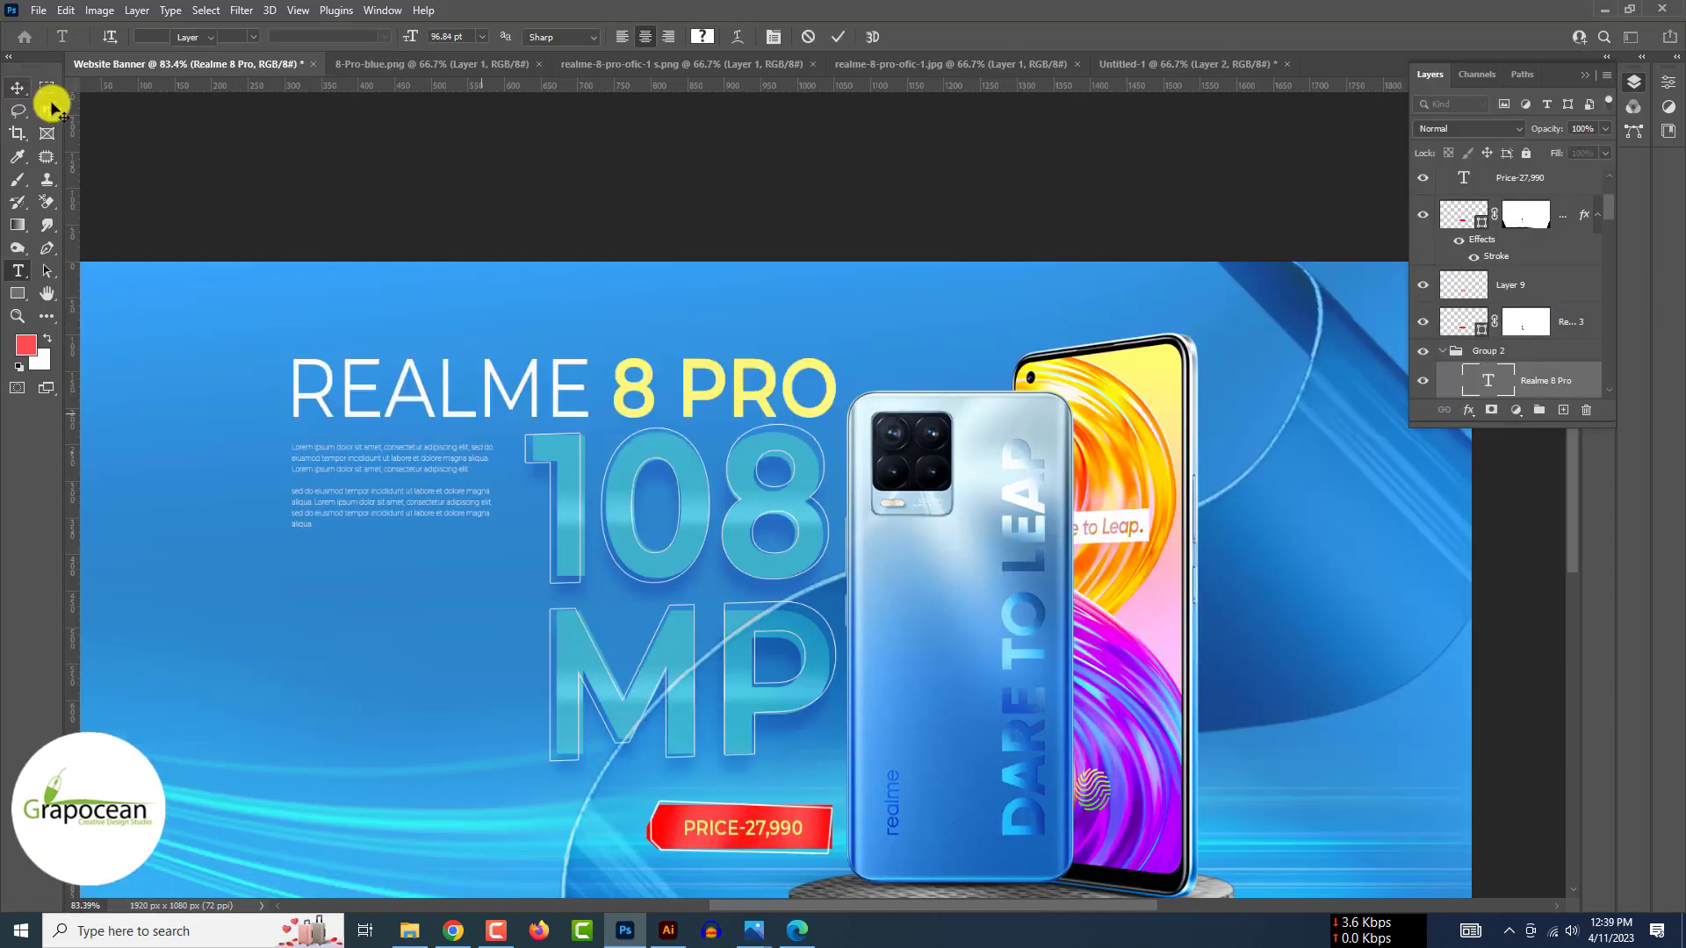
{"action": "key", "text": "ctrl+t"}
{"action": "left_click_drag", "start_coordinate": [837, 441], "coordinate": [589, 435]}
{"action": "left_click_drag", "start_coordinate": [446, 385], "coordinate": [445, 410]}
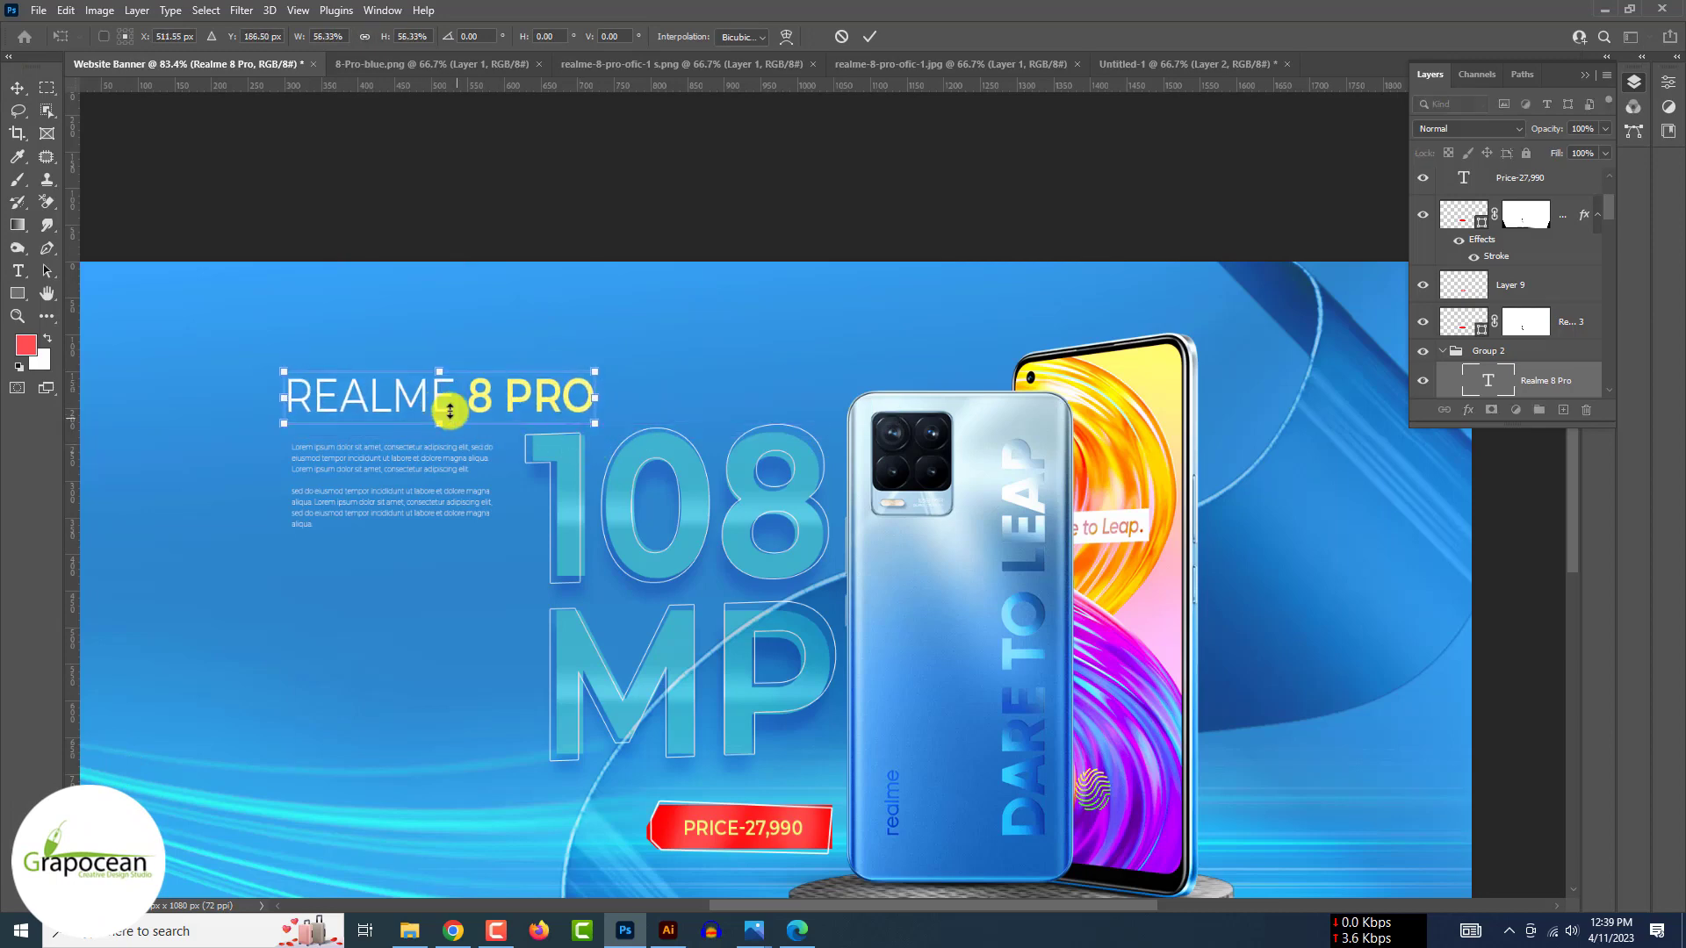
{"action": "left_click_drag", "start_coordinate": [597, 425], "coordinate": [524, 407]}
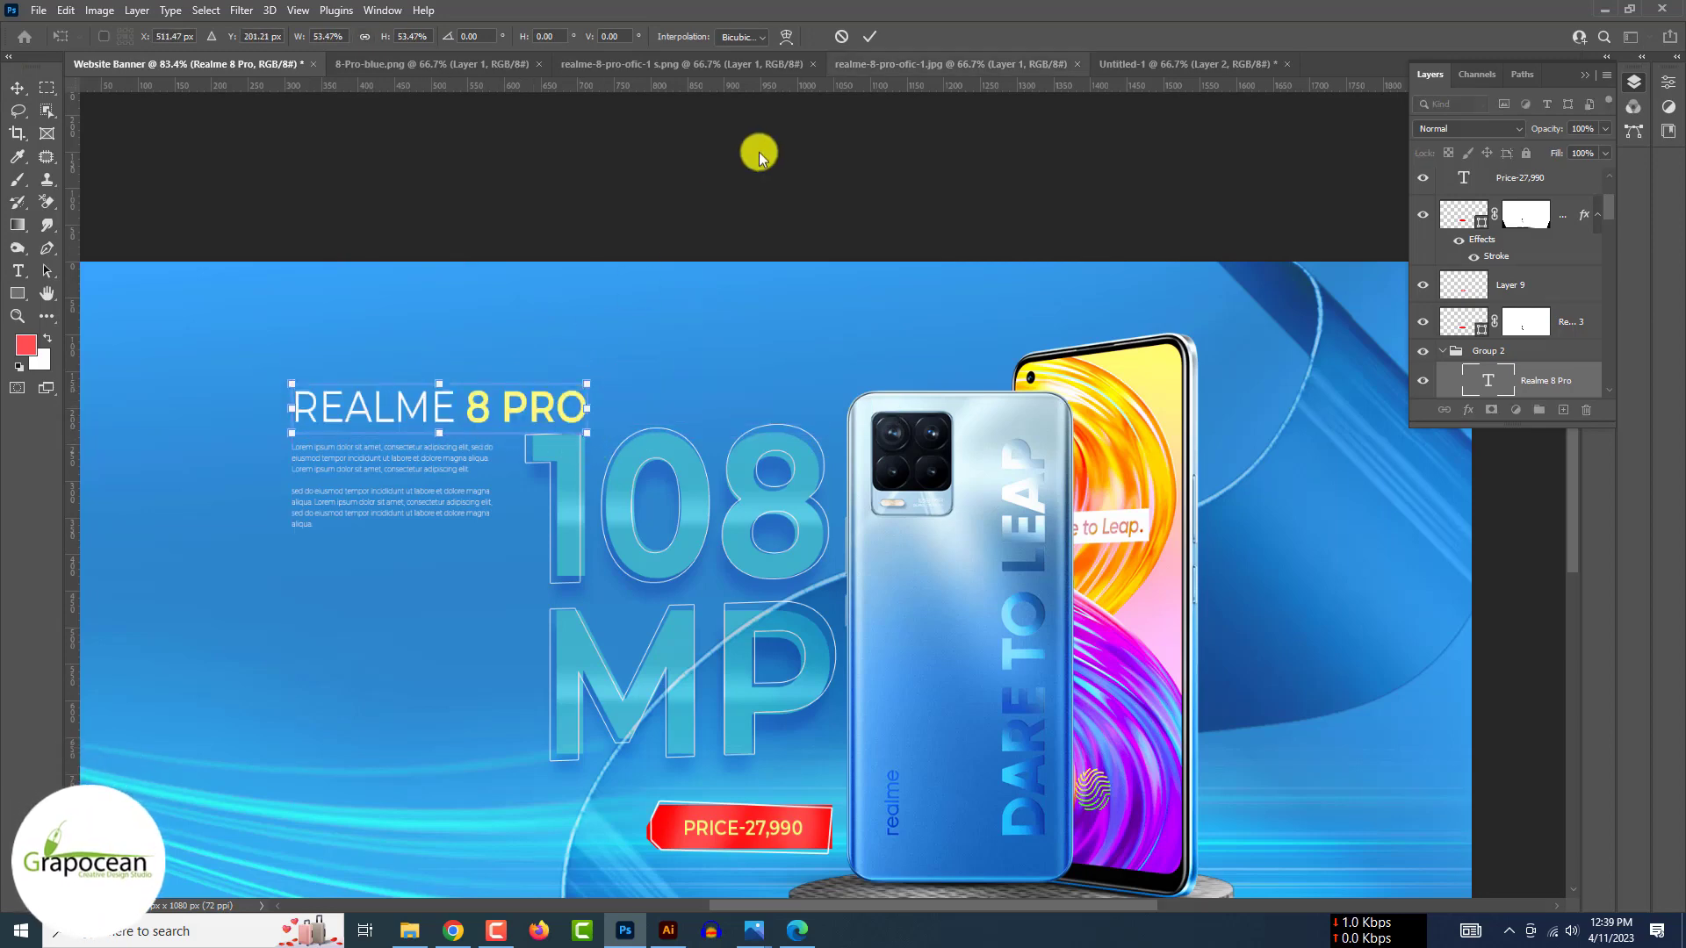
{"action": "left_click", "coordinate": [869, 36]}
{"action": "scroll", "coordinate": [869, 37], "scroll_direction": "down", "scroll_amount": 6}
{"action": "scroll", "coordinate": [870, 37], "scroll_direction": "up", "scroll_amount": 5}
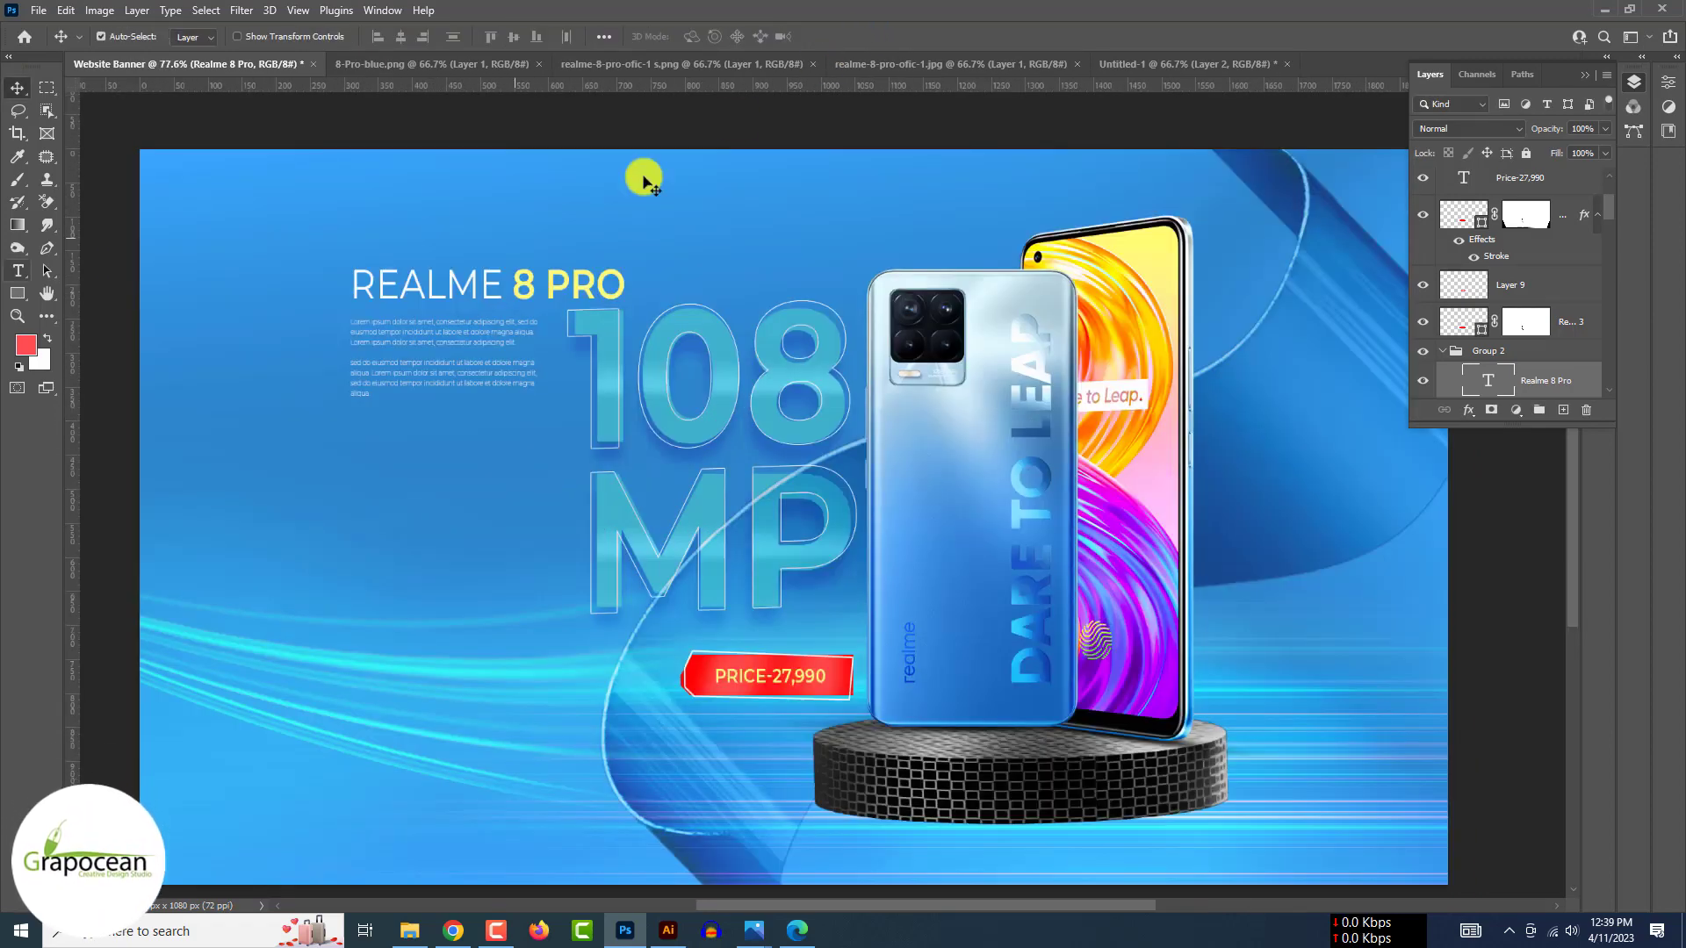
Draw a red button rectangle about 190 by 67 px below the placeholder text, aligned with its left edge.
{"action": "scroll", "coordinate": [482, 271], "scroll_direction": "up", "scroll_amount": 3}
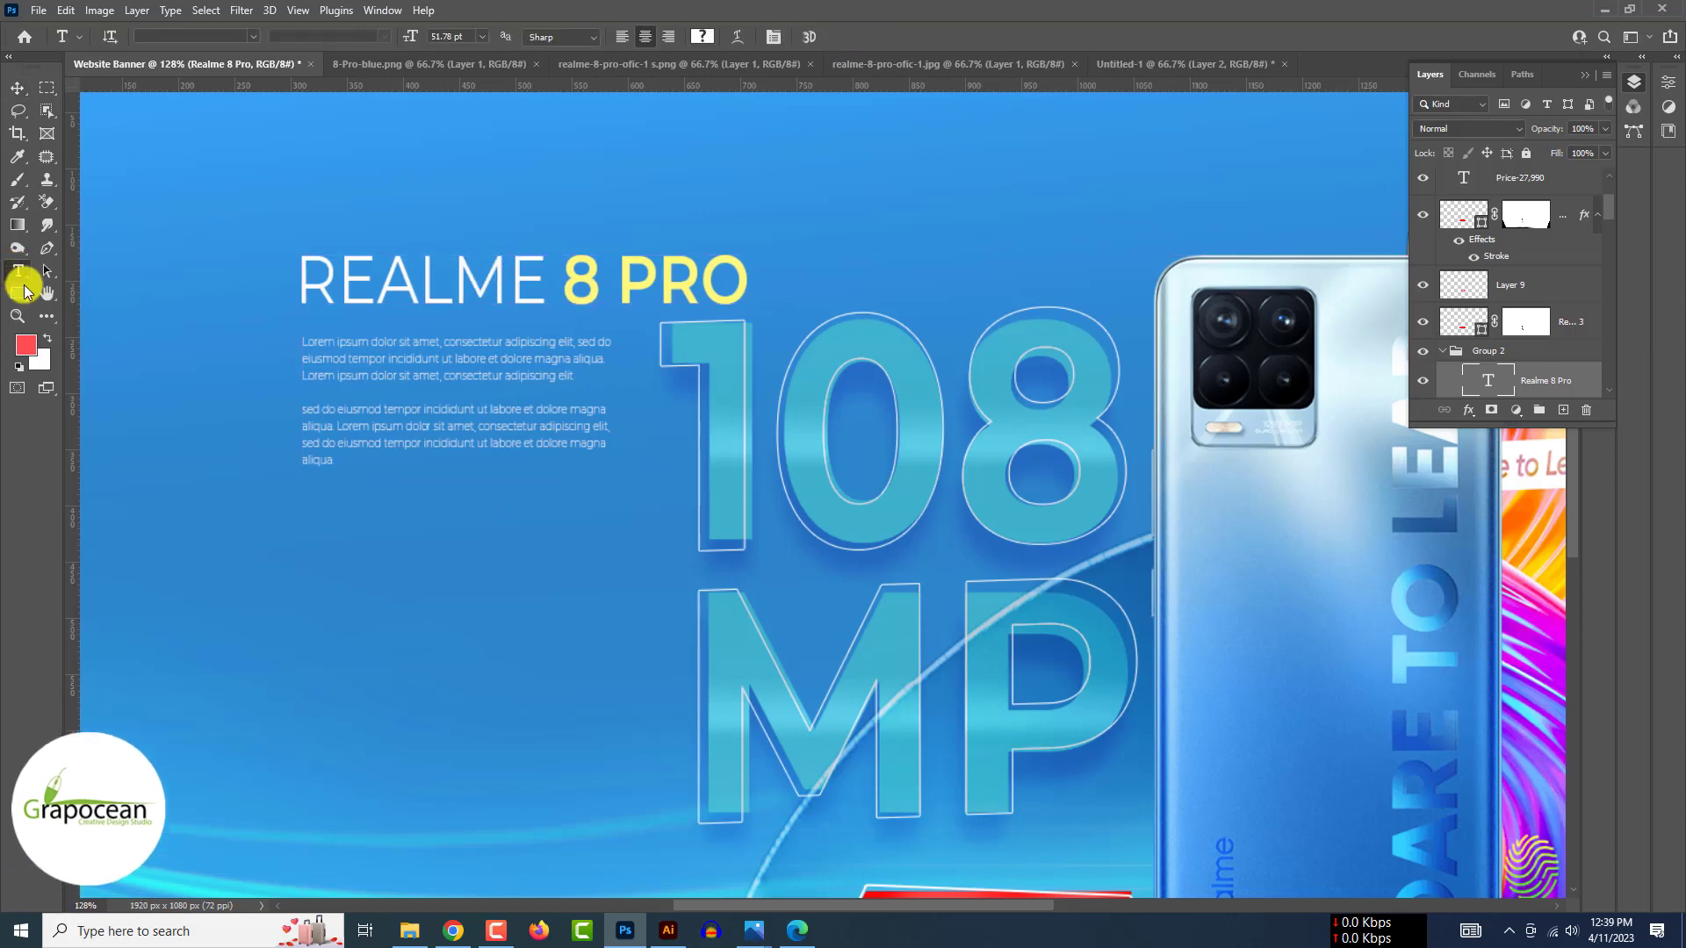
{"action": "left_click", "coordinate": [19, 292]}
{"action": "mouse_move", "coordinate": [310, 578]}
{"action": "left_mouse_down"}
{"action": "mouse_move", "coordinate": [524, 652]}
{"action": "mouse_move", "coordinate": [462, 629]}
{"action": "left_mouse_up"}
{"action": "left_click", "coordinate": [18, 89]}
{"action": "scroll", "coordinate": [452, 624], "scroll_direction": "down", "scroll_amount": 3}
{"action": "scroll", "coordinate": [494, 623], "scroll_direction": "up", "scroll_amount": 2}
Add the text "Order Now" at 26 pt on a new layer and place it on the red rectangle.
{"action": "left_click", "coordinate": [17, 270]}
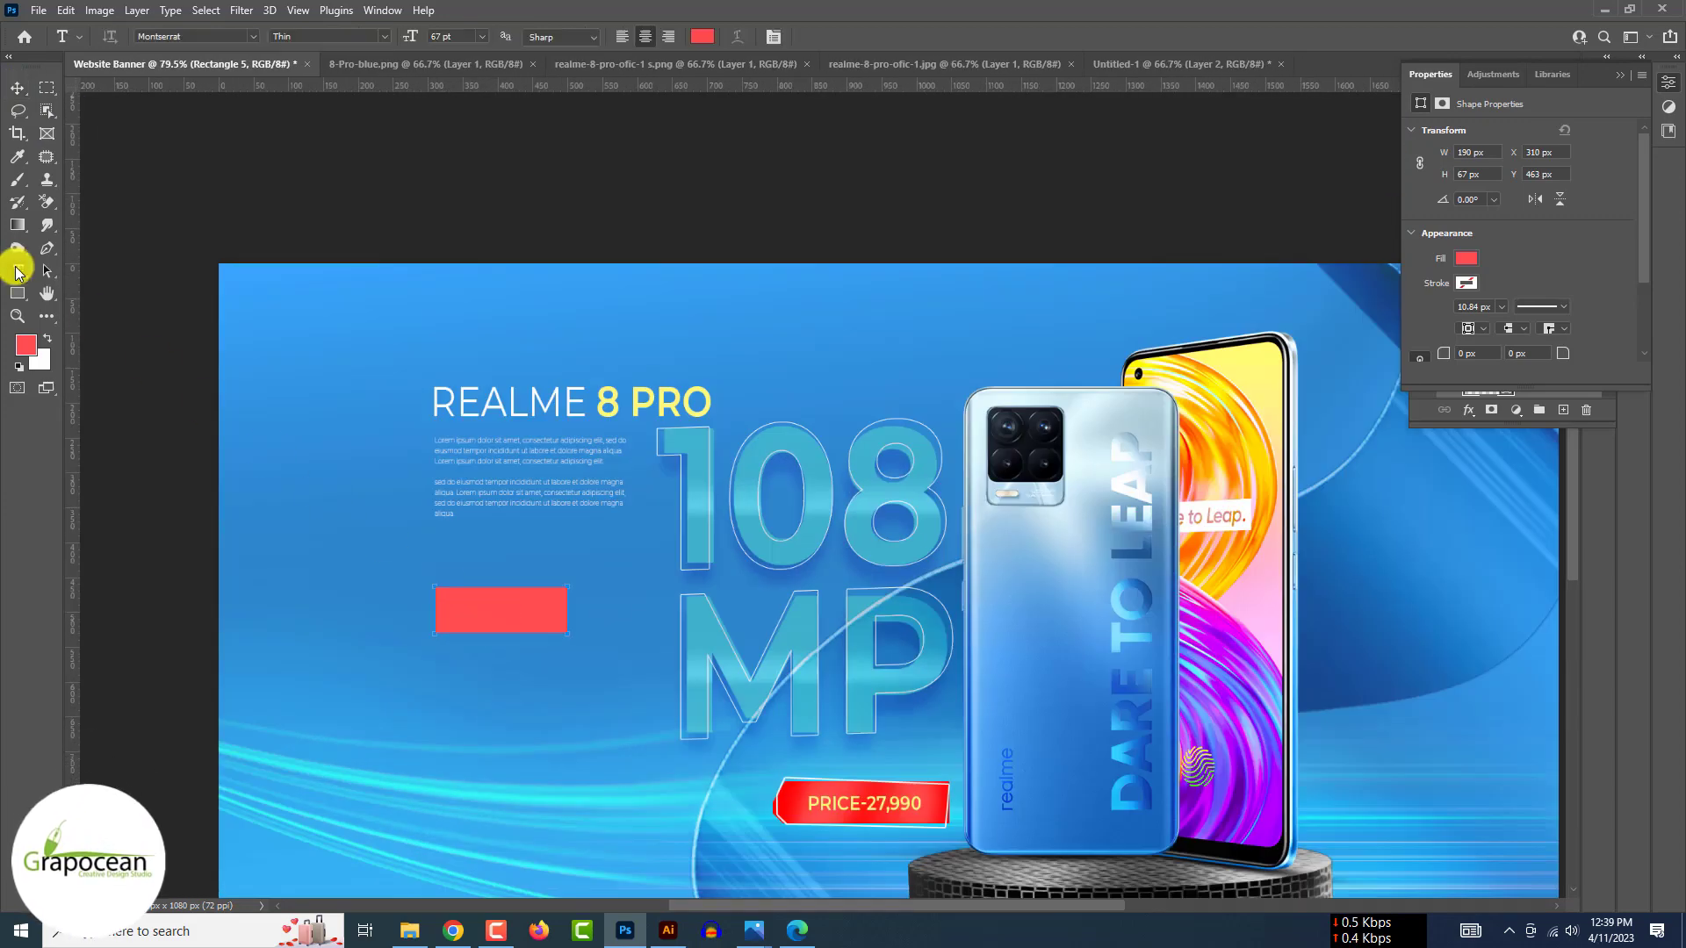
{"action": "left_click", "coordinate": [1617, 76]}
{"action": "scroll", "coordinate": [1577, 176], "scroll_direction": "up", "scroll_amount": 3}
{"action": "left_click", "coordinate": [1571, 195]}
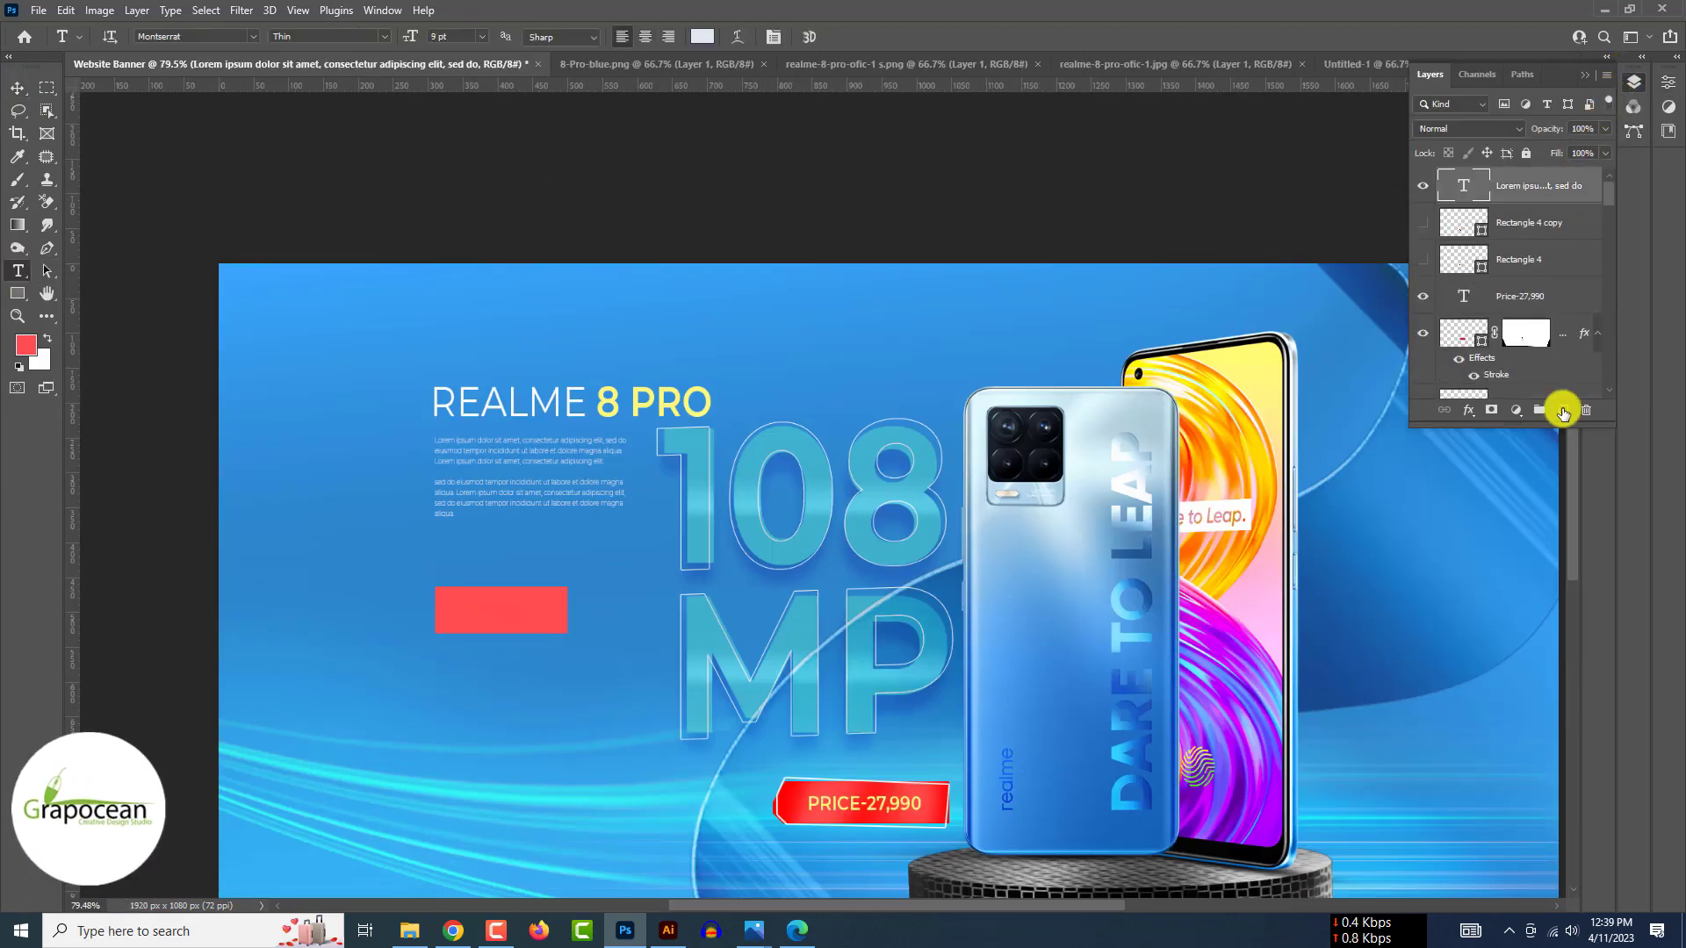
{"action": "left_click", "coordinate": [1563, 411]}
{"action": "left_click", "coordinate": [504, 709]}
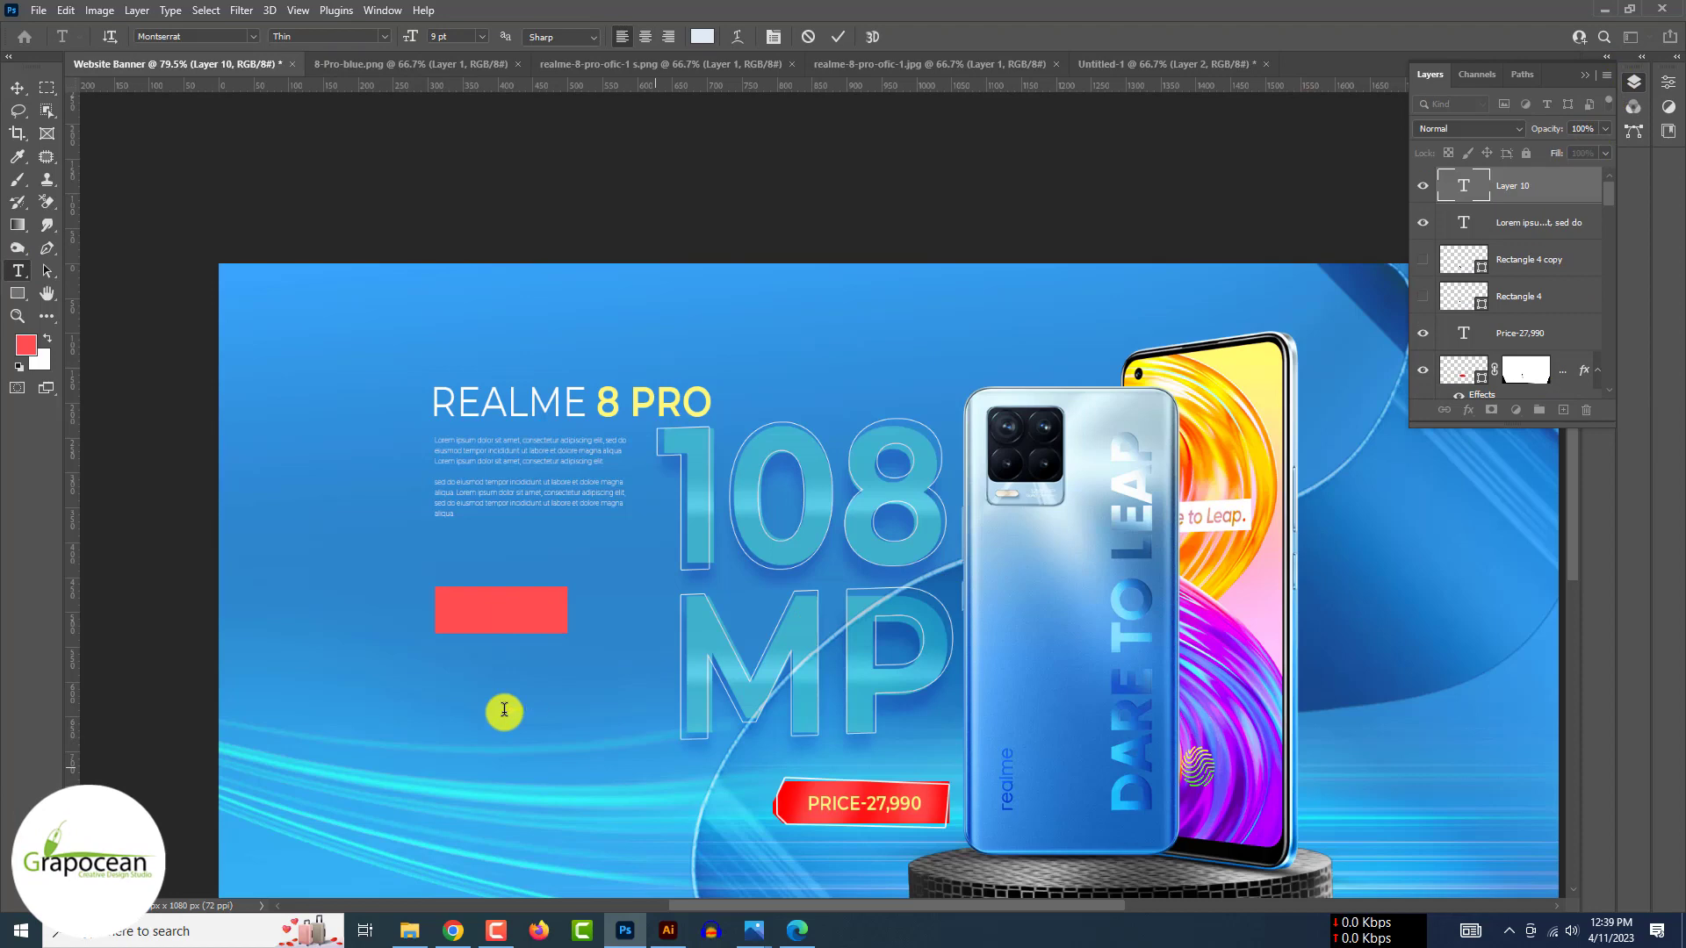
{"action": "scroll", "coordinate": [527, 708], "scroll_direction": "up", "scroll_amount": 5}
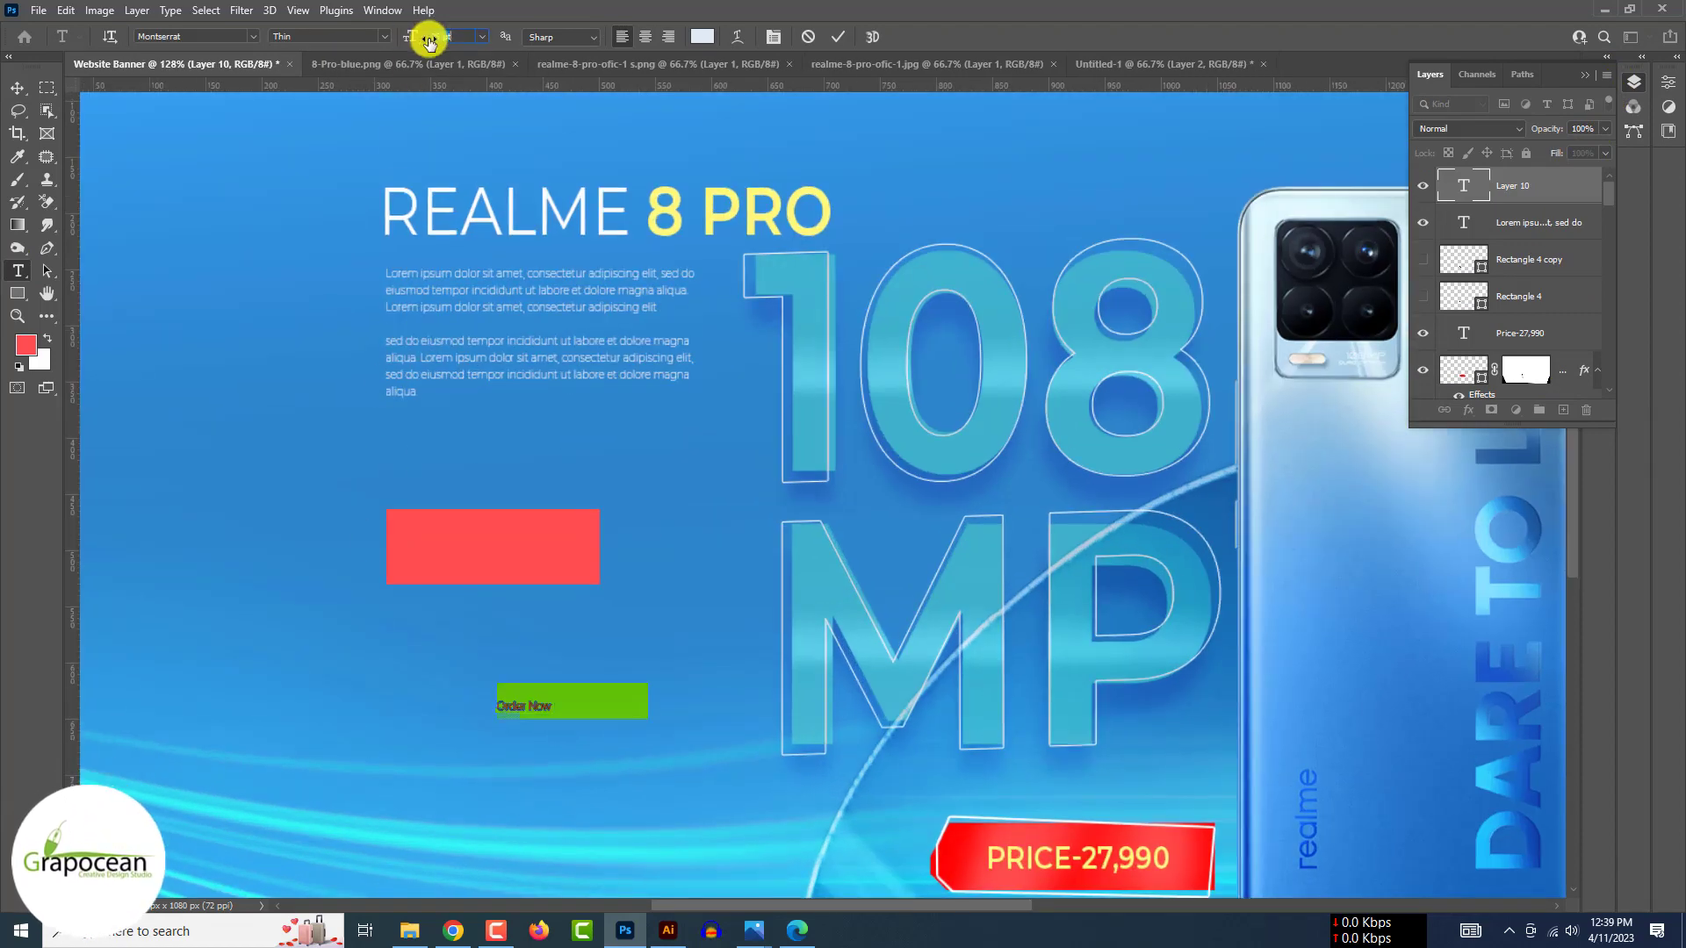
{"action": "left_click", "coordinate": [17, 94]}
{"action": "left_click_drag", "start_coordinate": [569, 714], "coordinate": [486, 555]}
{"action": "scroll", "coordinate": [790, 629], "scroll_direction": "down", "scroll_amount": 4}
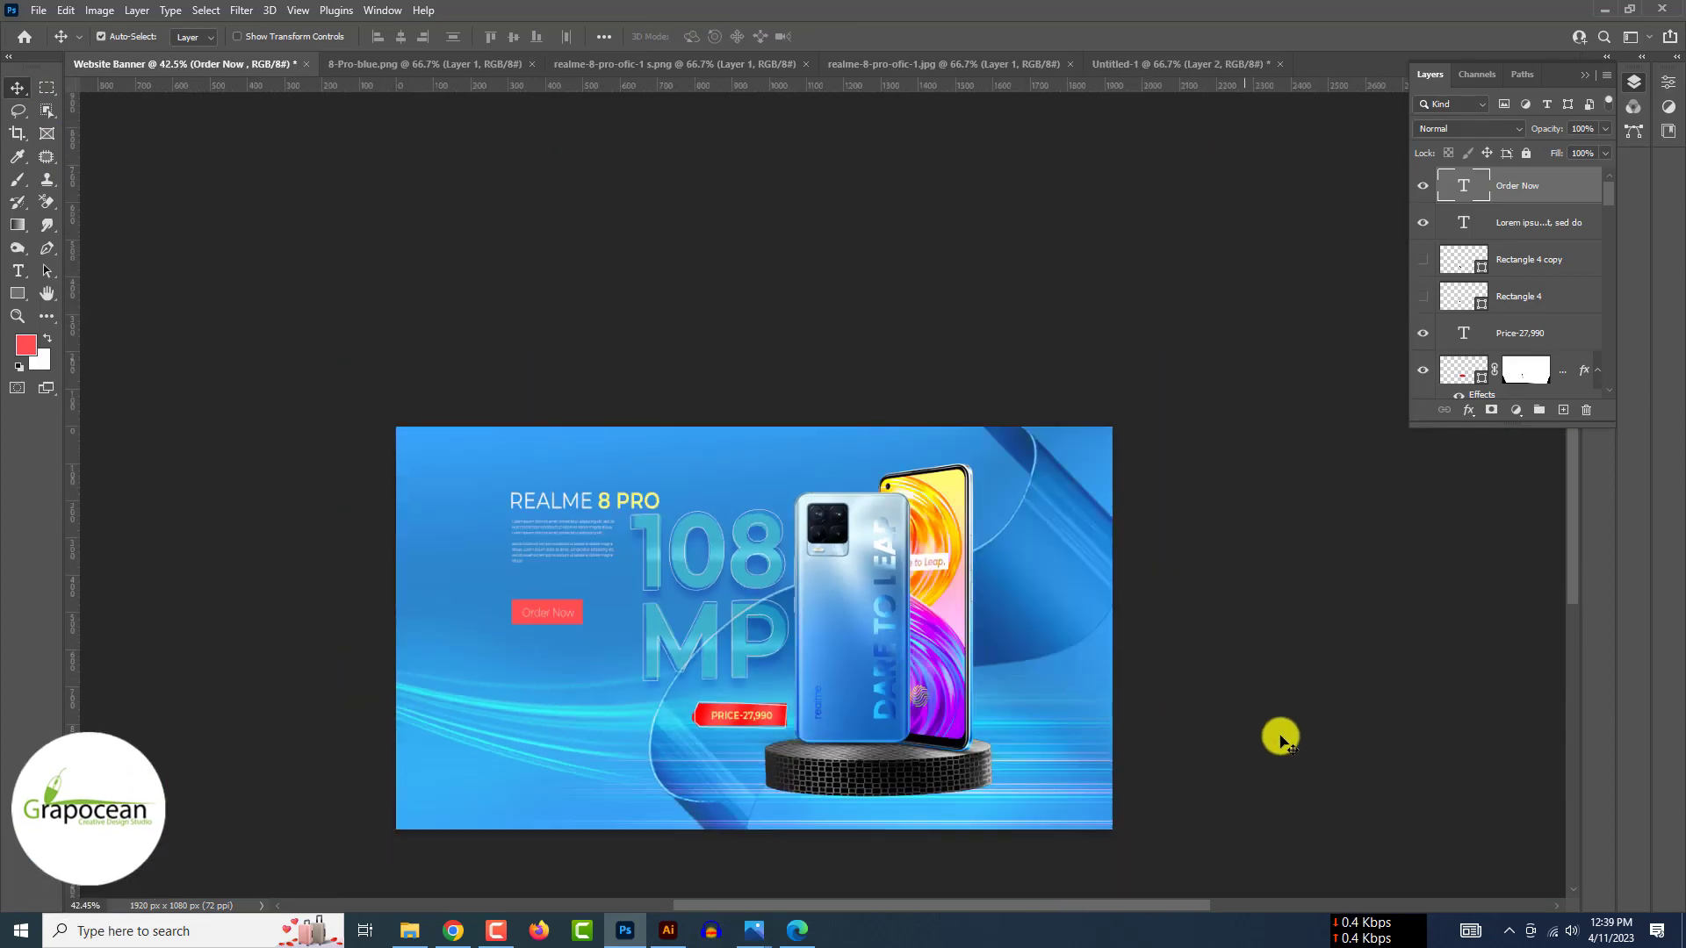
Set the "Order Now" text to the Medium font style and centre it on the red rectangle.
{"action": "scroll", "coordinate": [959, 623], "scroll_direction": "up", "scroll_amount": 2}
{"action": "scroll", "coordinate": [564, 609], "scroll_direction": "up", "scroll_amount": 3}
{"action": "left_click", "coordinate": [17, 270]}
{"action": "left_click_drag", "start_coordinate": [403, 602], "coordinate": [710, 644]}
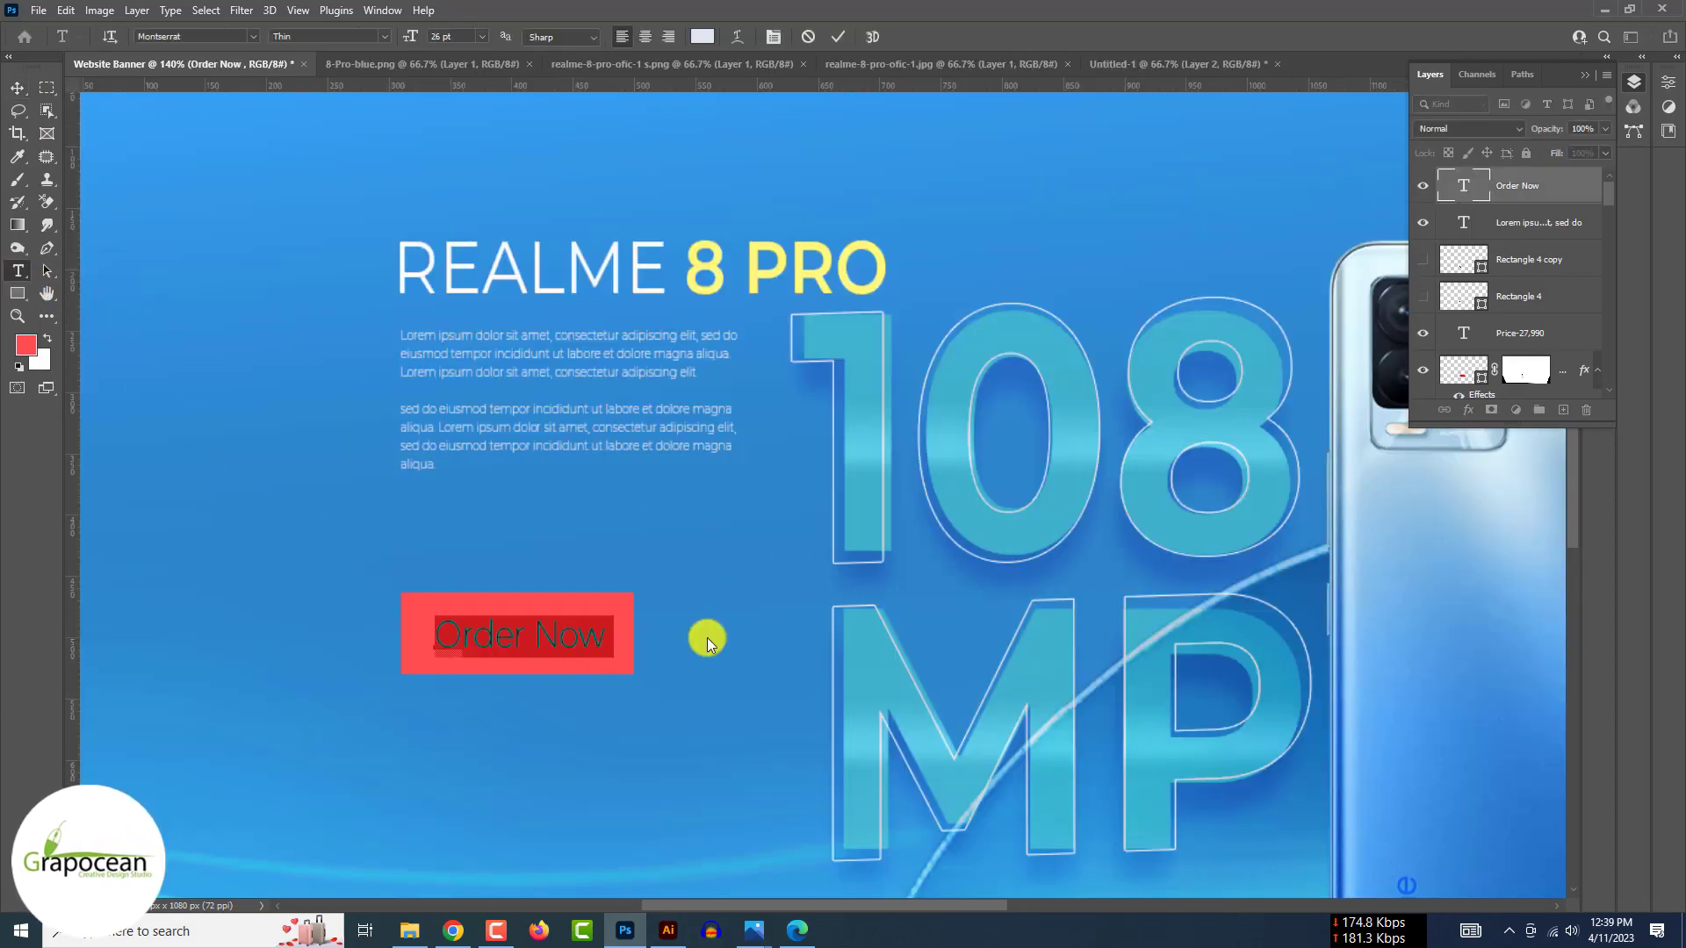
{"action": "left_click", "coordinate": [384, 37]}
{"action": "left_click", "coordinate": [350, 270]}
{"action": "left_click", "coordinate": [17, 88]}
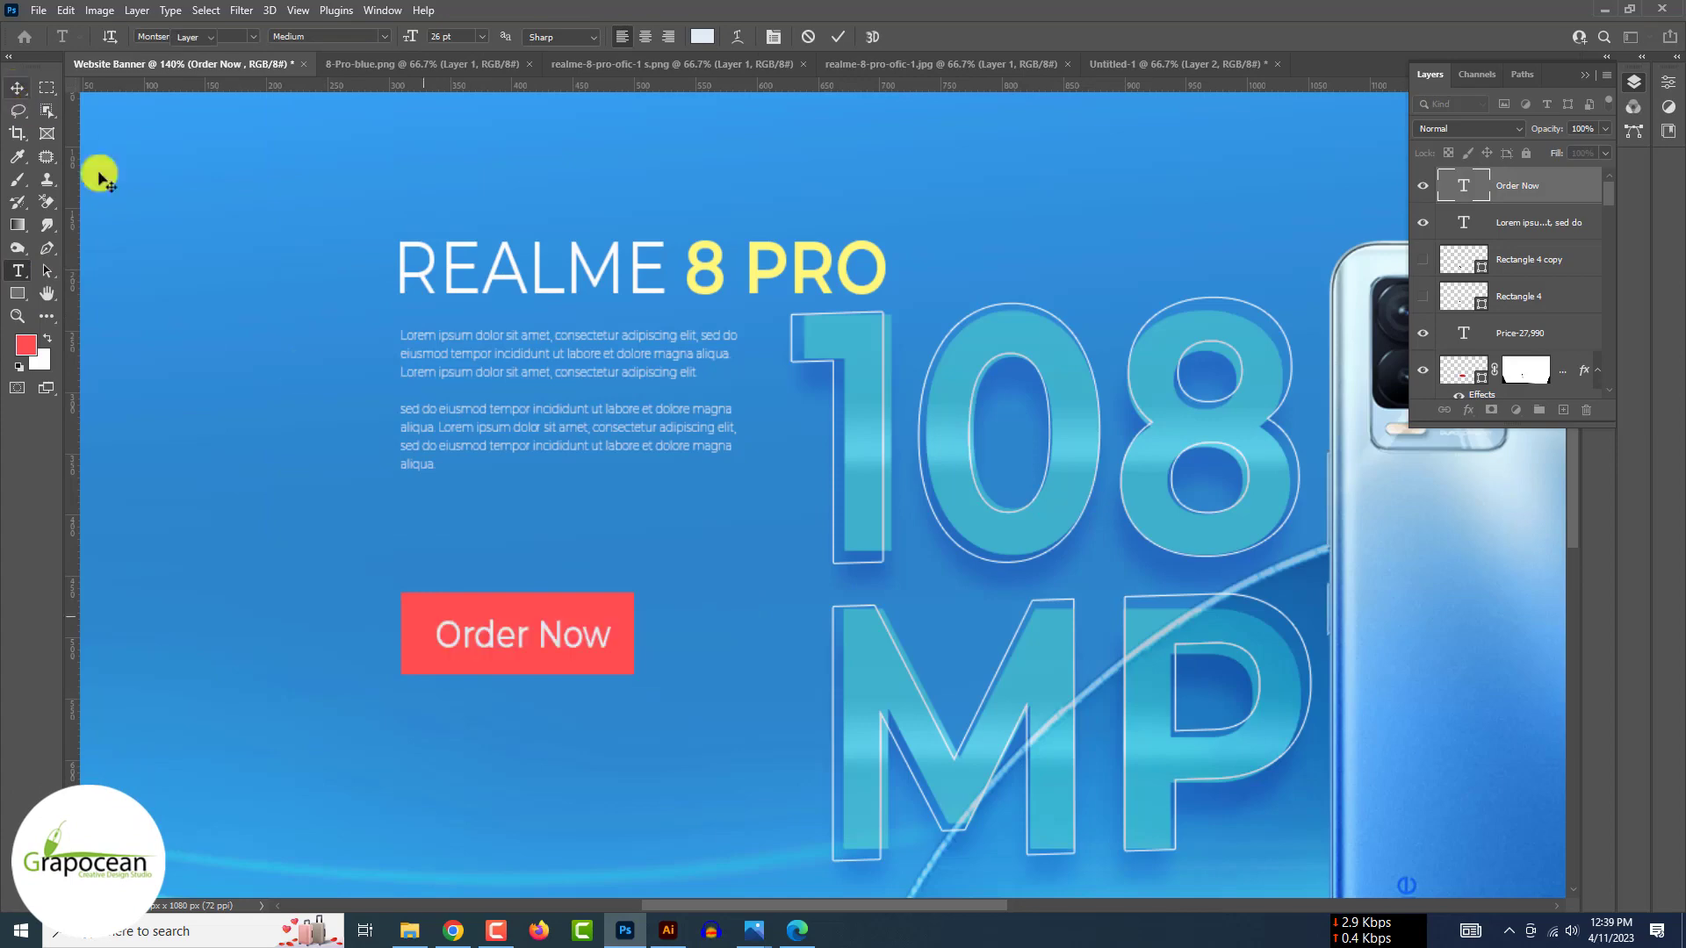
{"action": "left_click_drag", "start_coordinate": [568, 640], "coordinate": [564, 641]}
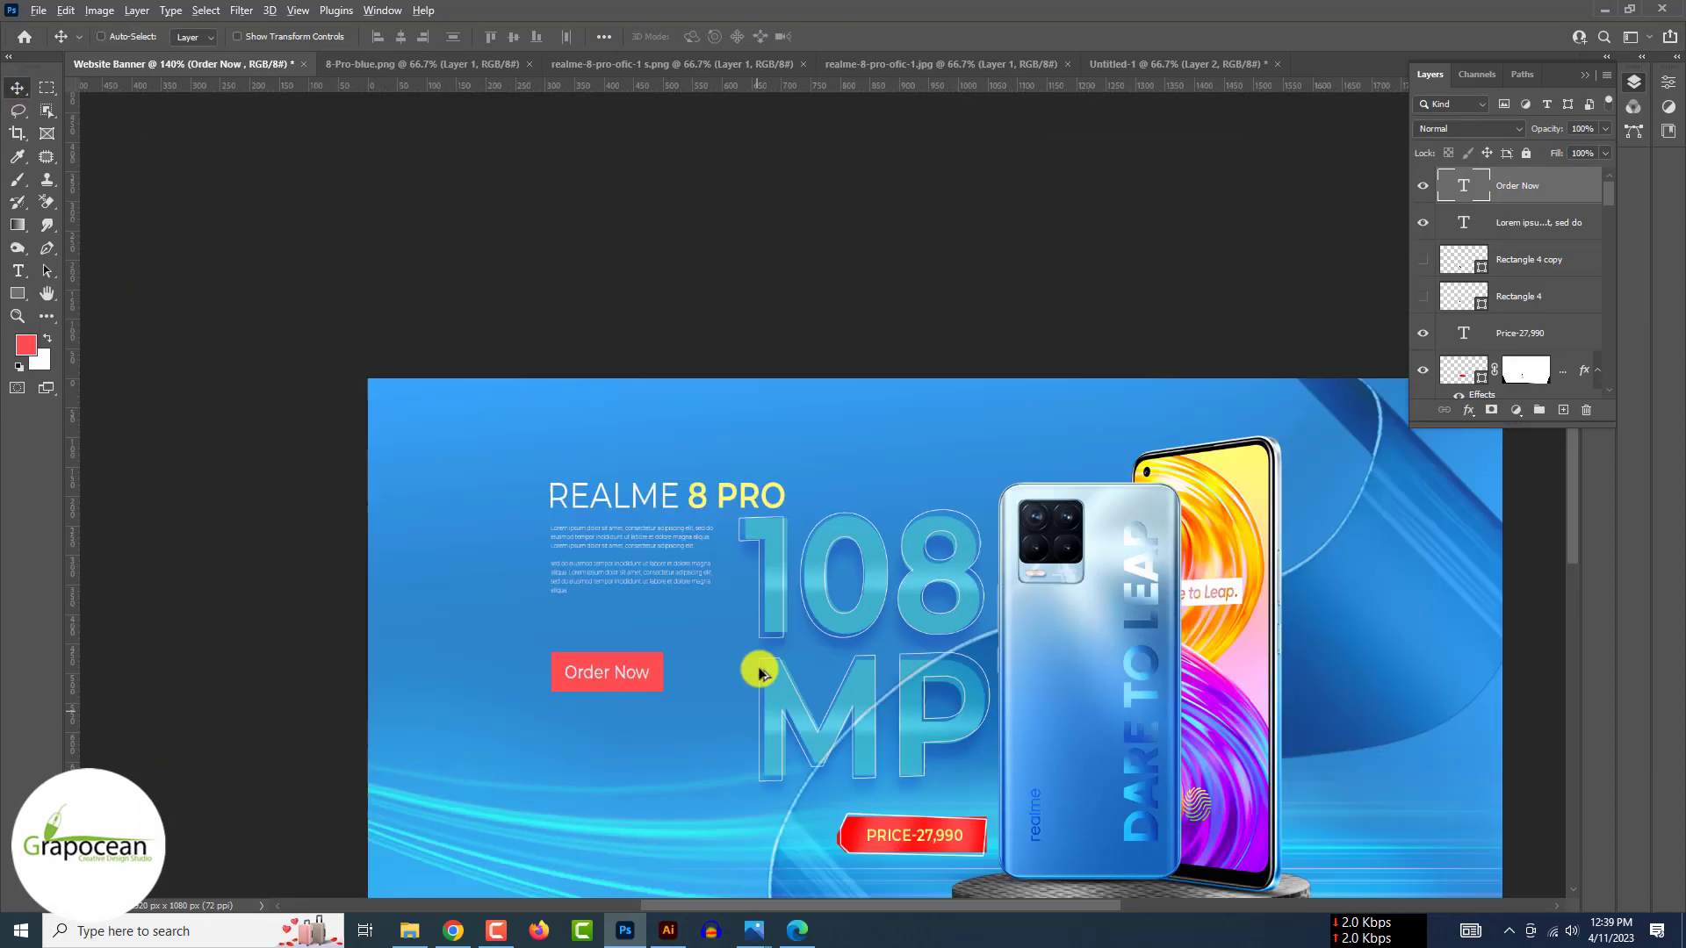
{"action": "scroll", "coordinate": [1119, 730], "scroll_direction": "down", "scroll_amount": 2}
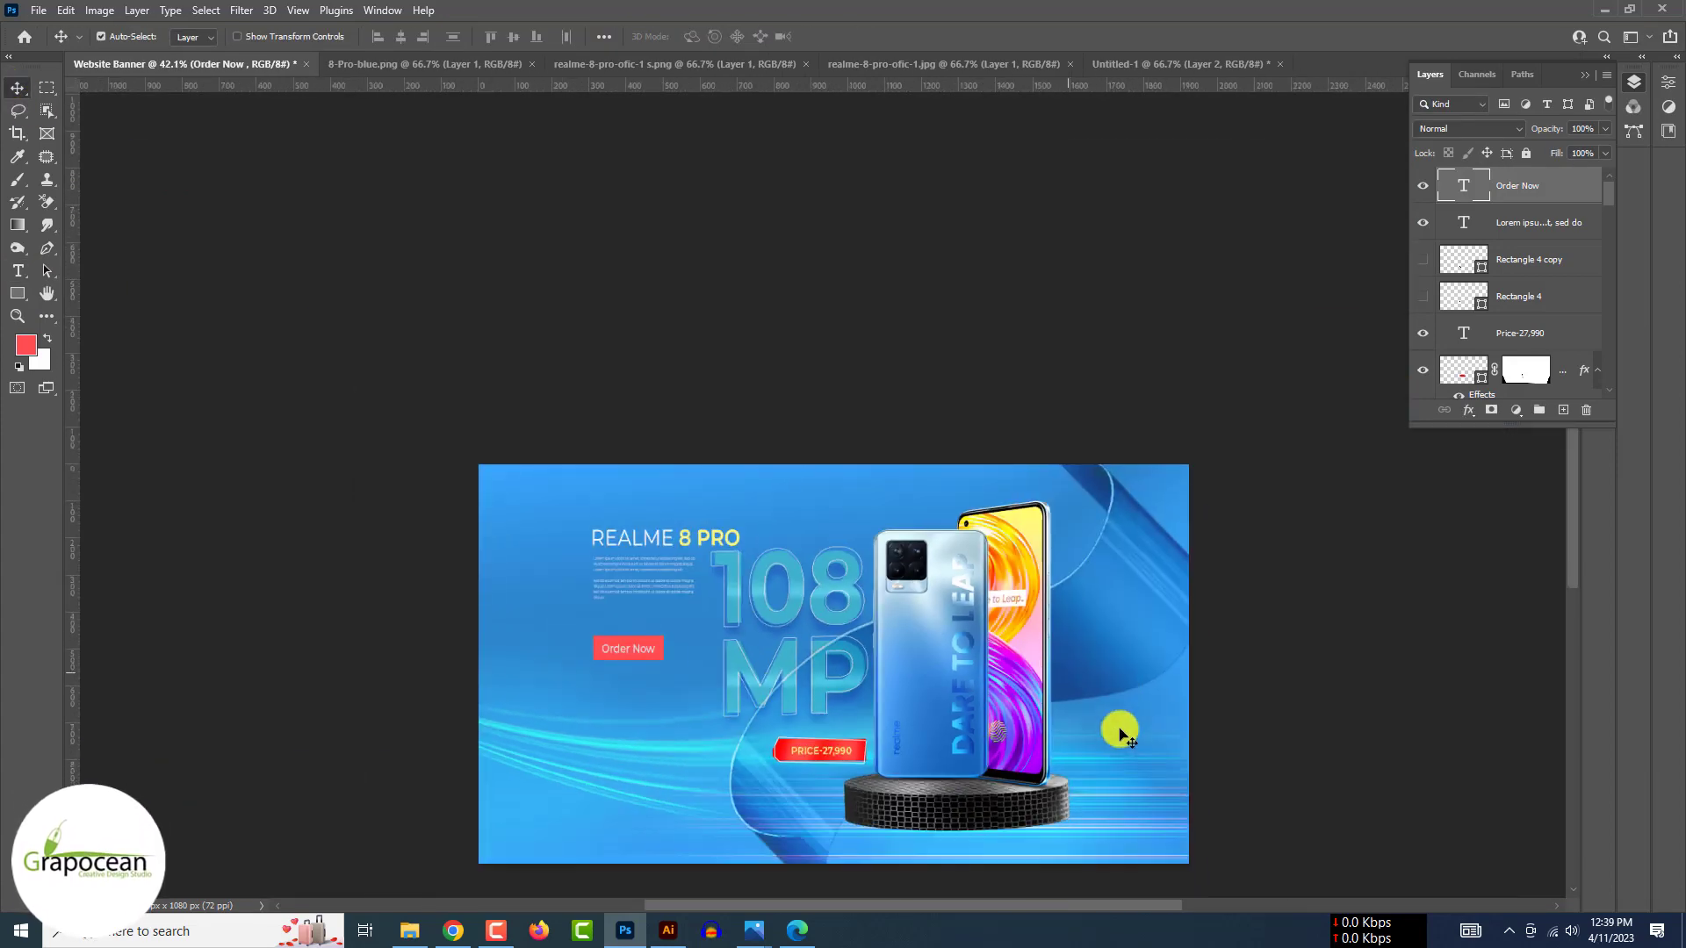
{"action": "scroll", "coordinate": [1073, 540], "scroll_direction": "up", "scroll_amount": 1}
{"action": "scroll", "coordinate": [620, 428], "scroll_direction": "up", "scroll_amount": 1}
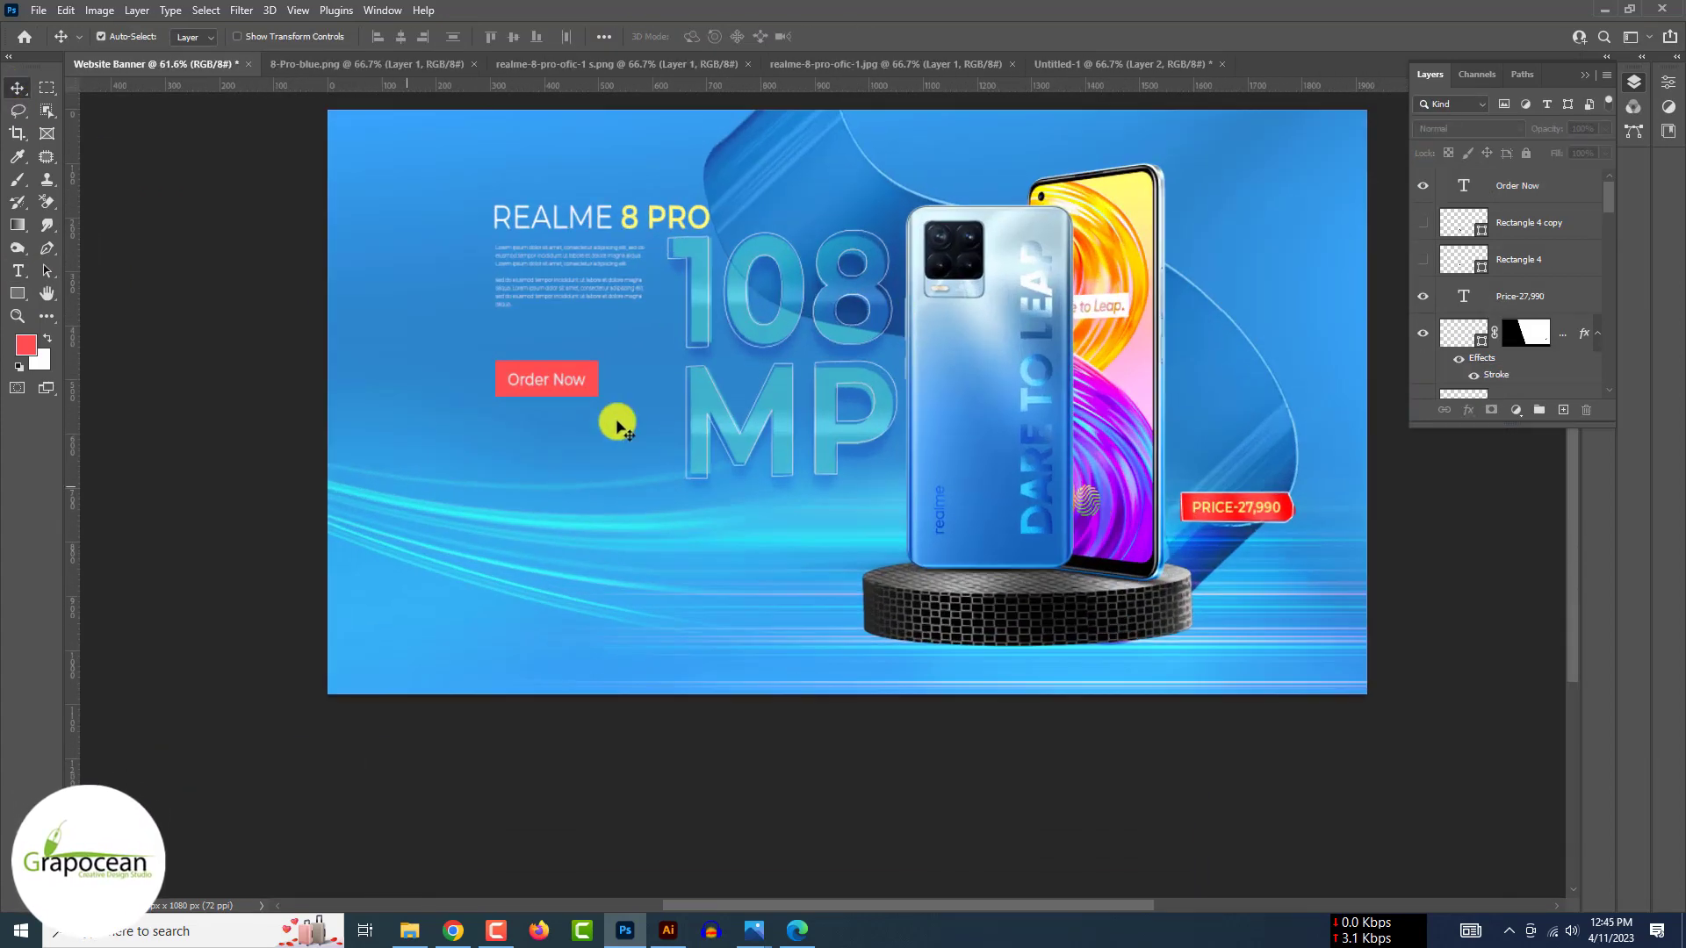
{"action": "left_click", "coordinate": [18, 272]}
{"action": "scroll", "coordinate": [861, 244], "scroll_direction": "up", "scroll_amount": 1}
{"action": "left_click", "coordinate": [1229, 239]}
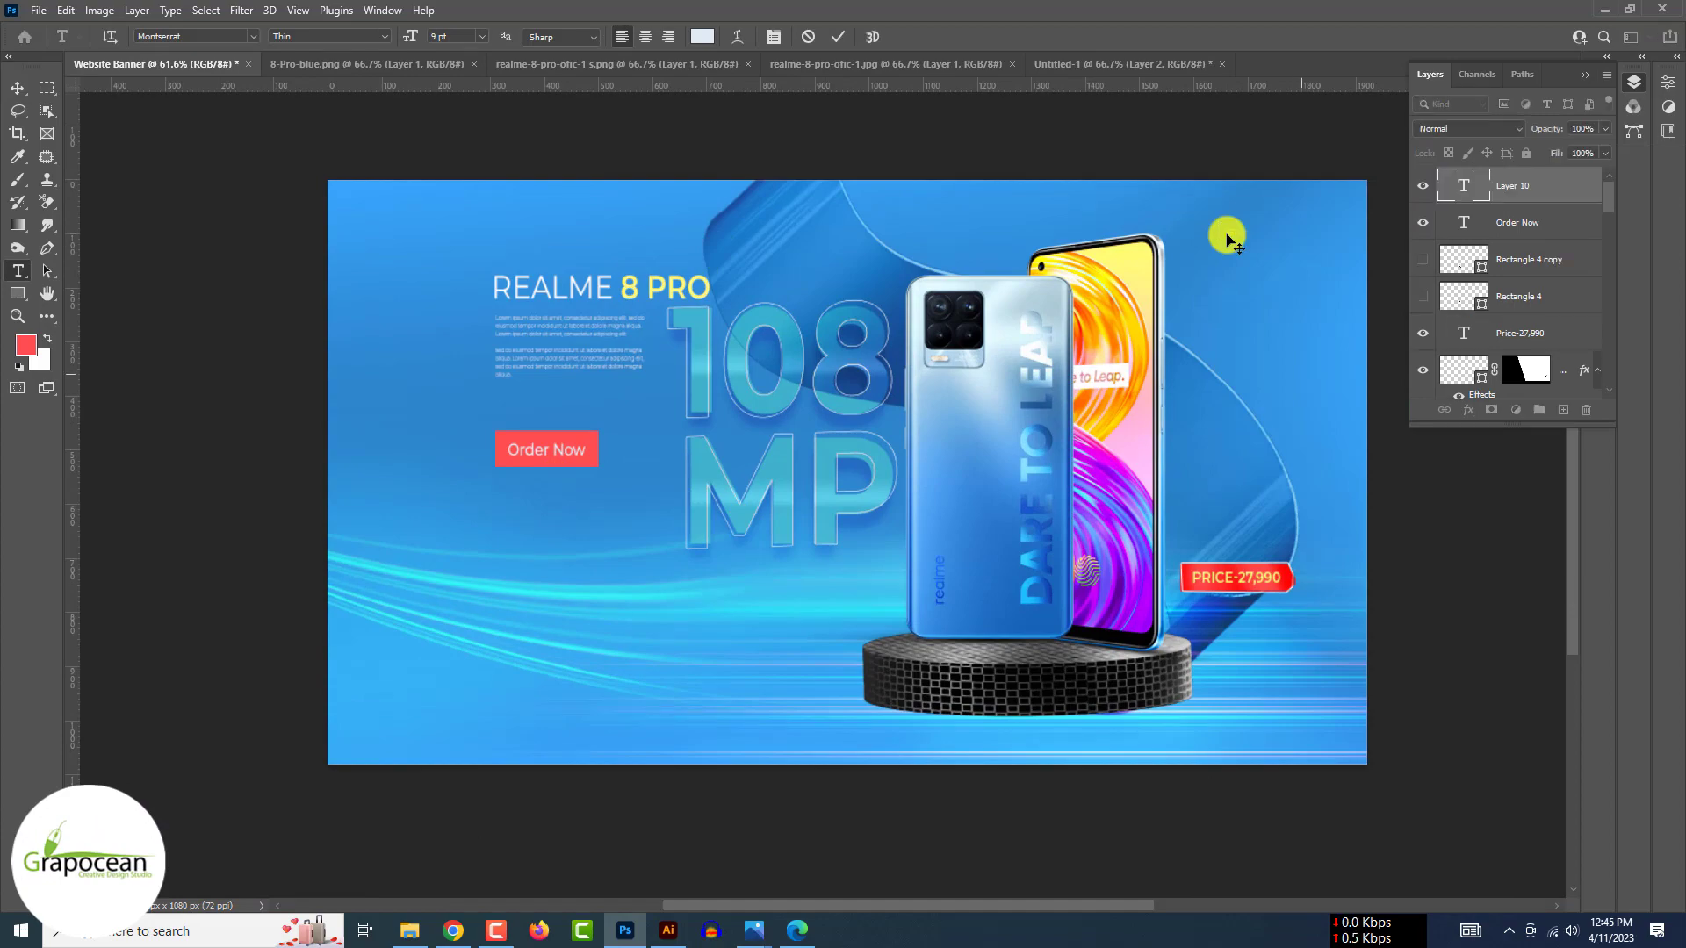
{"action": "type", "text": "Offer"}
{"action": "scroll", "coordinate": [1226, 235], "scroll_direction": "up", "scroll_amount": 8}
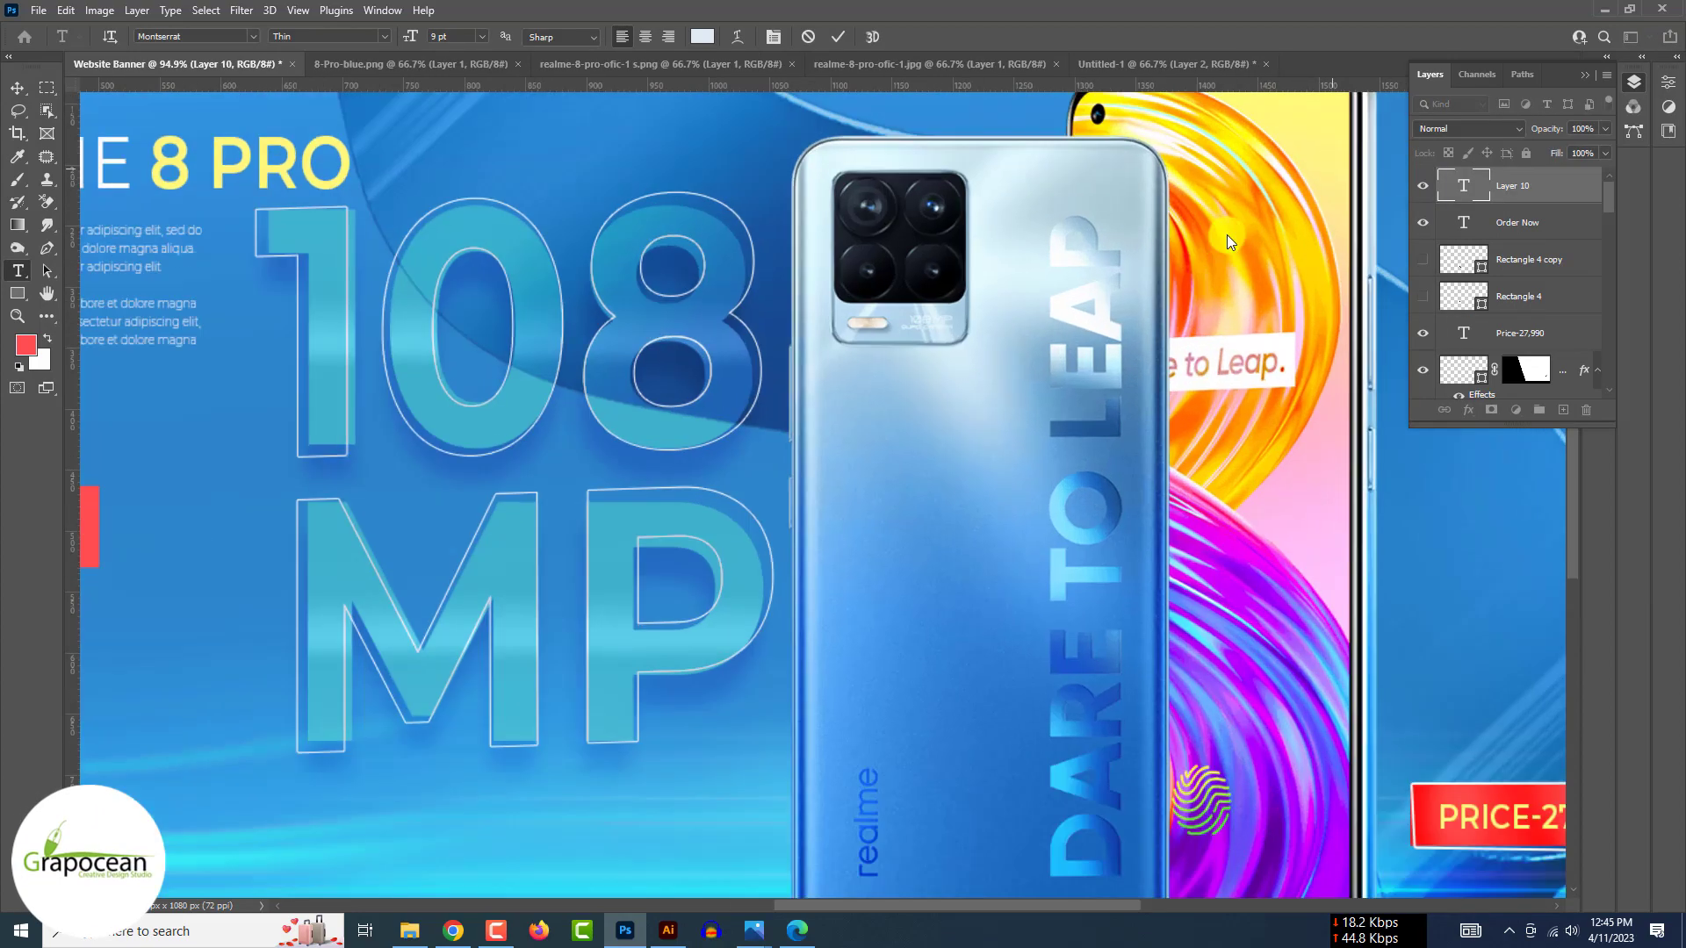
{"action": "scroll", "coordinate": [1226, 235], "scroll_direction": "down", "scroll_amount": 9}
{"action": "scroll", "coordinate": [1148, 187], "scroll_direction": "up", "scroll_amount": 12}
{"action": "left_click_drag", "start_coordinate": [1139, 211], "coordinate": [607, 185]}
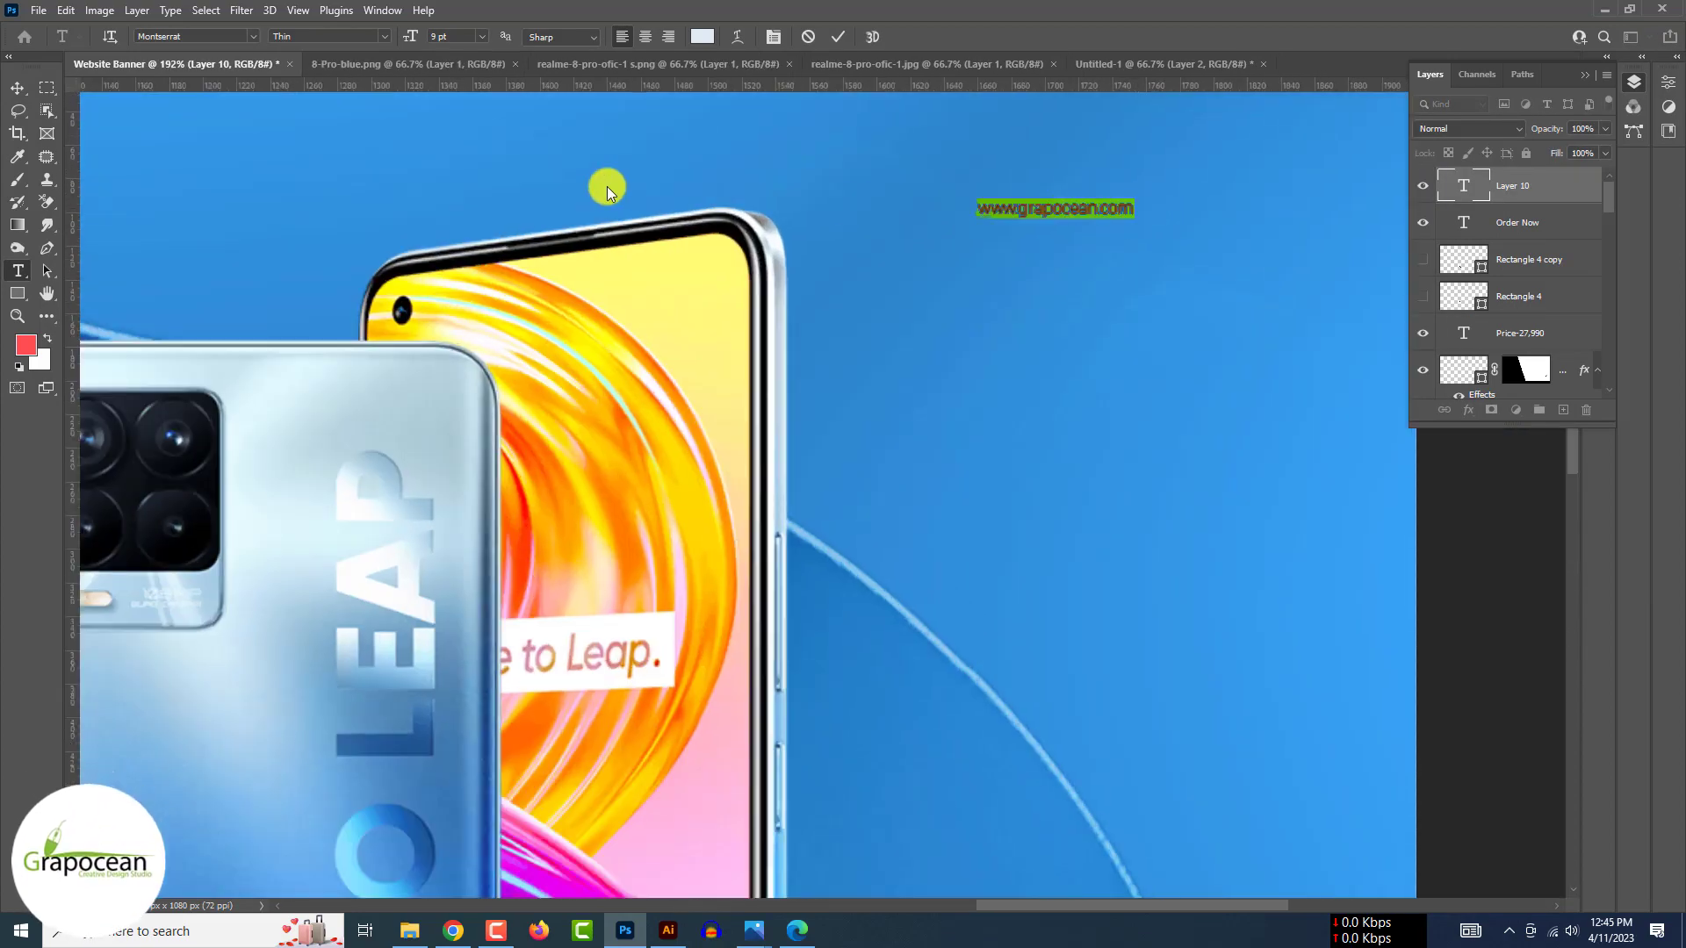
{"action": "key", "text": "alt+Right"}
{"action": "key", "text": "alt+Right"}
{"action": "key", "text": "alt+Right"}
{"action": "key", "text": "alt+Right"}
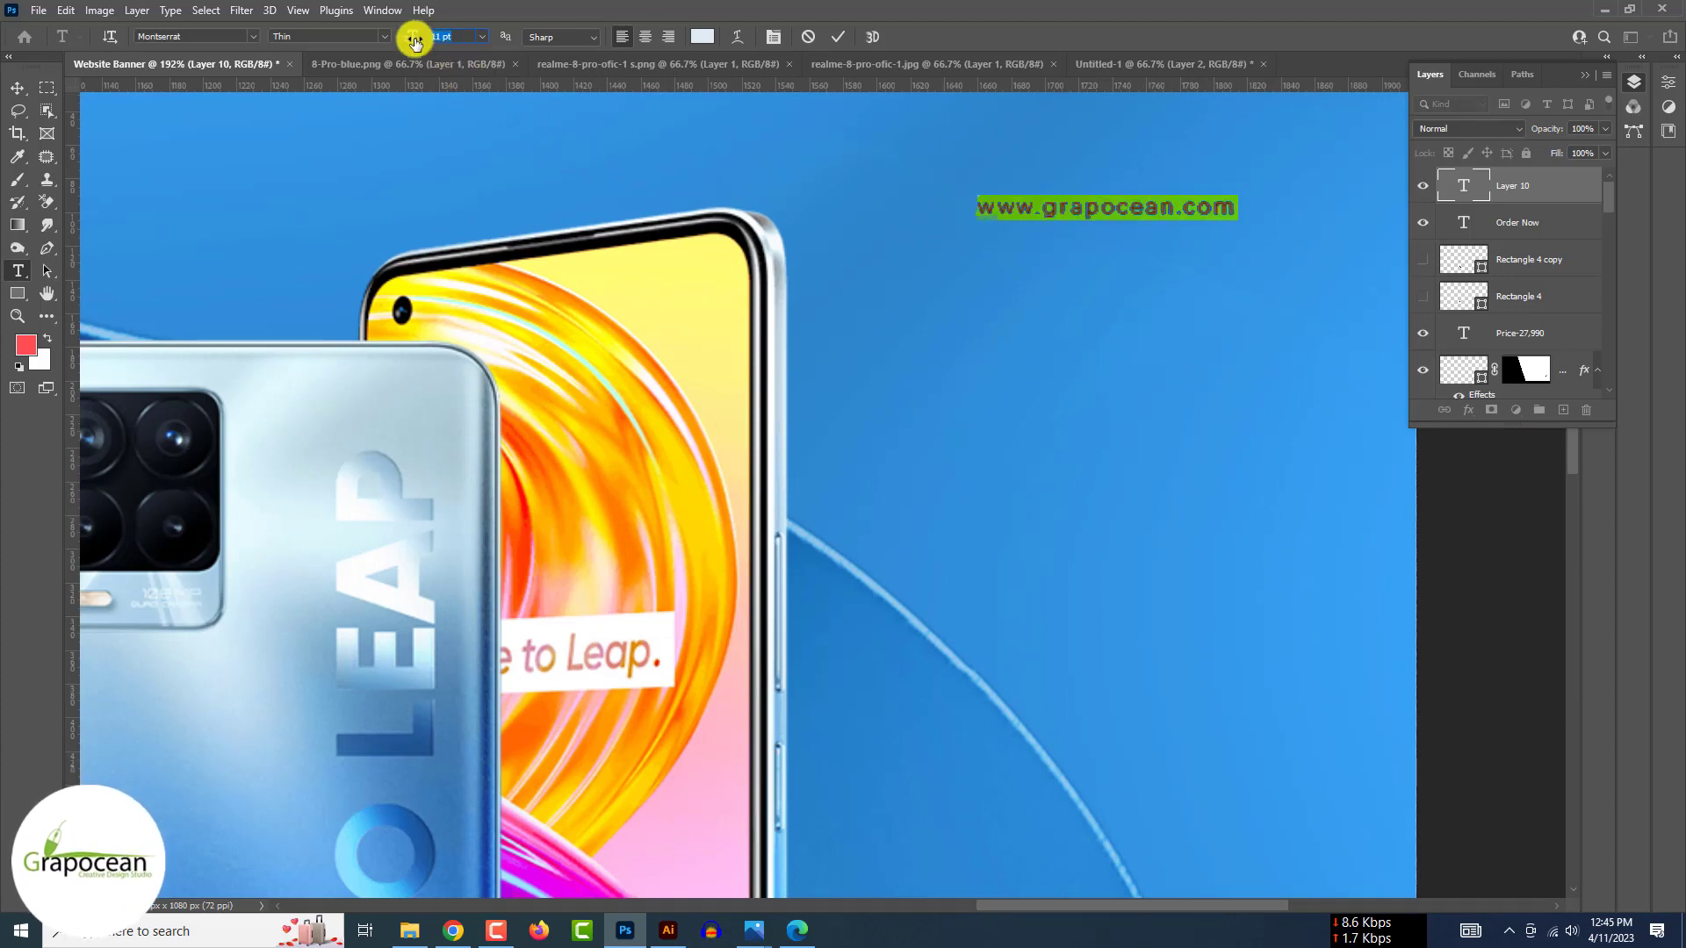
{"action": "left_click", "coordinate": [17, 88]}
{"action": "left_click_drag", "start_coordinate": [1134, 213], "coordinate": [1157, 180]}
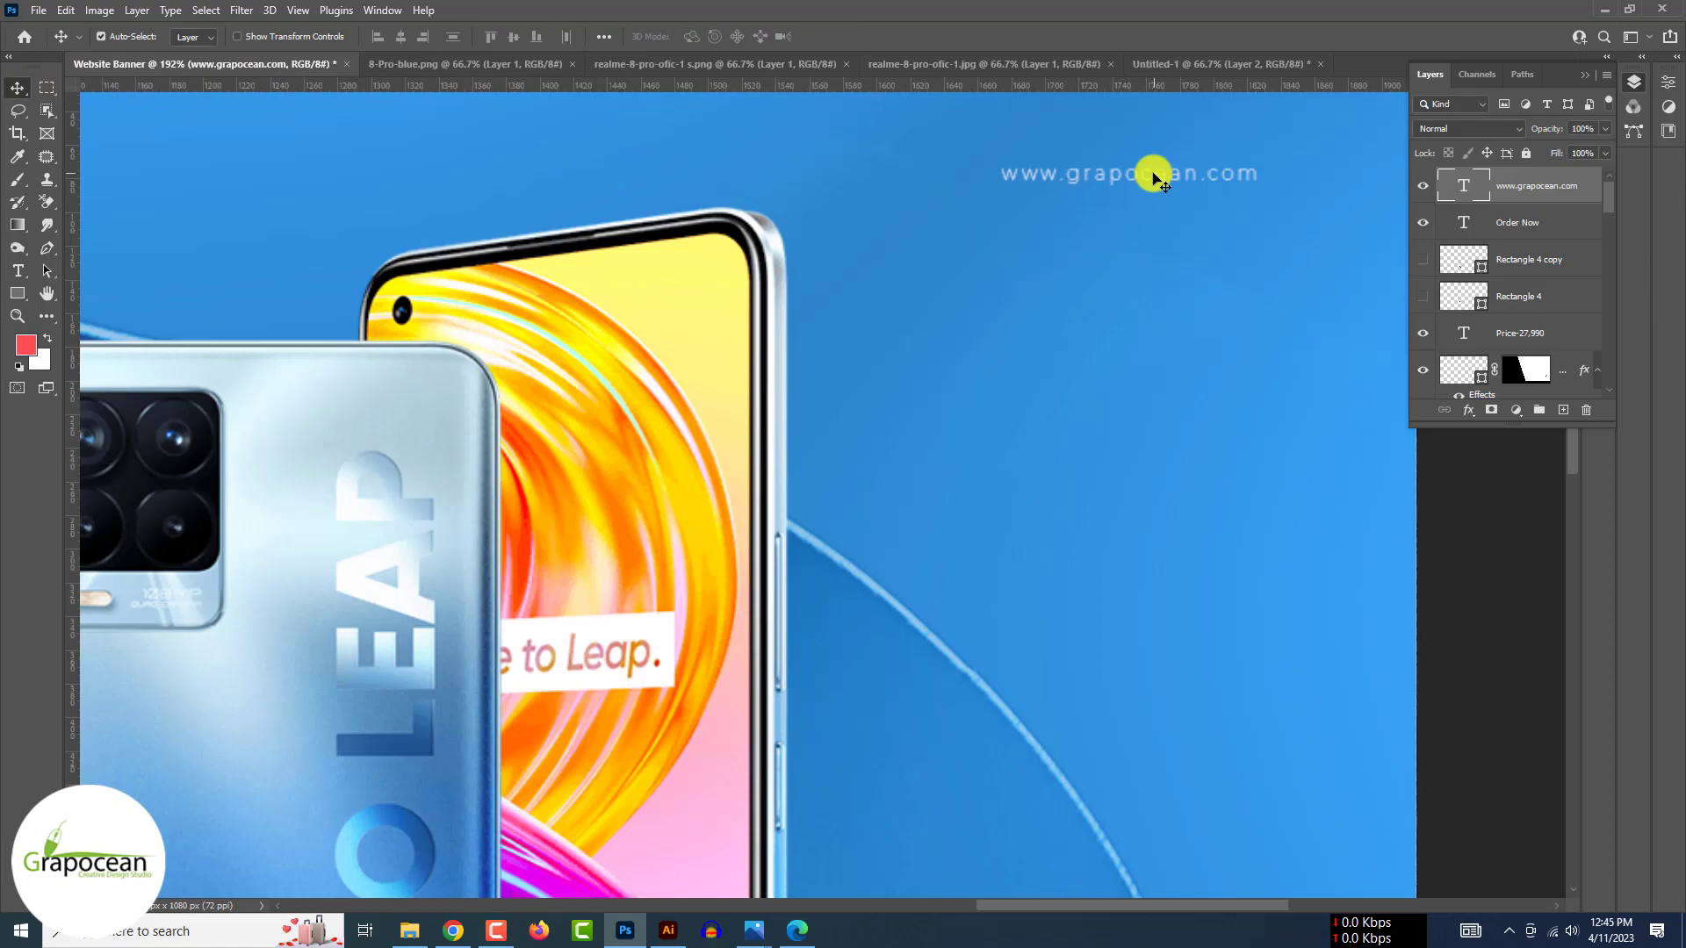
{"action": "scroll", "coordinate": [1151, 173], "scroll_direction": "up", "scroll_amount": 5}
{"action": "scroll", "coordinate": [1152, 172], "scroll_direction": "down", "scroll_amount": 8}
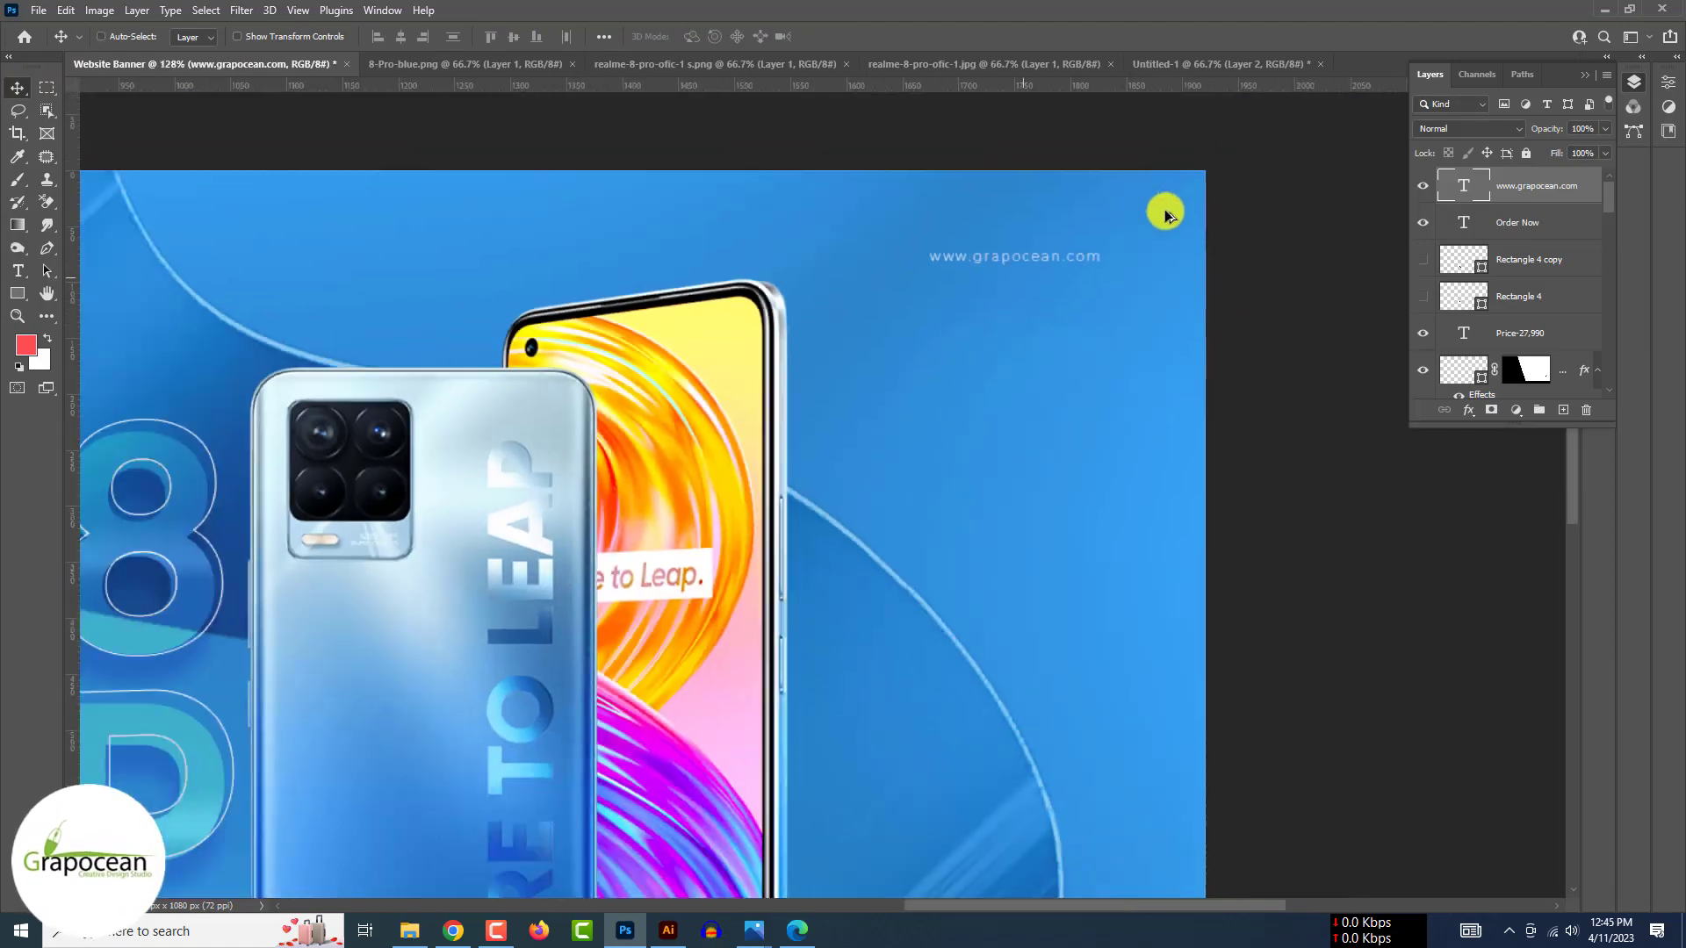
{"action": "key", "text": "ctrl+0"}
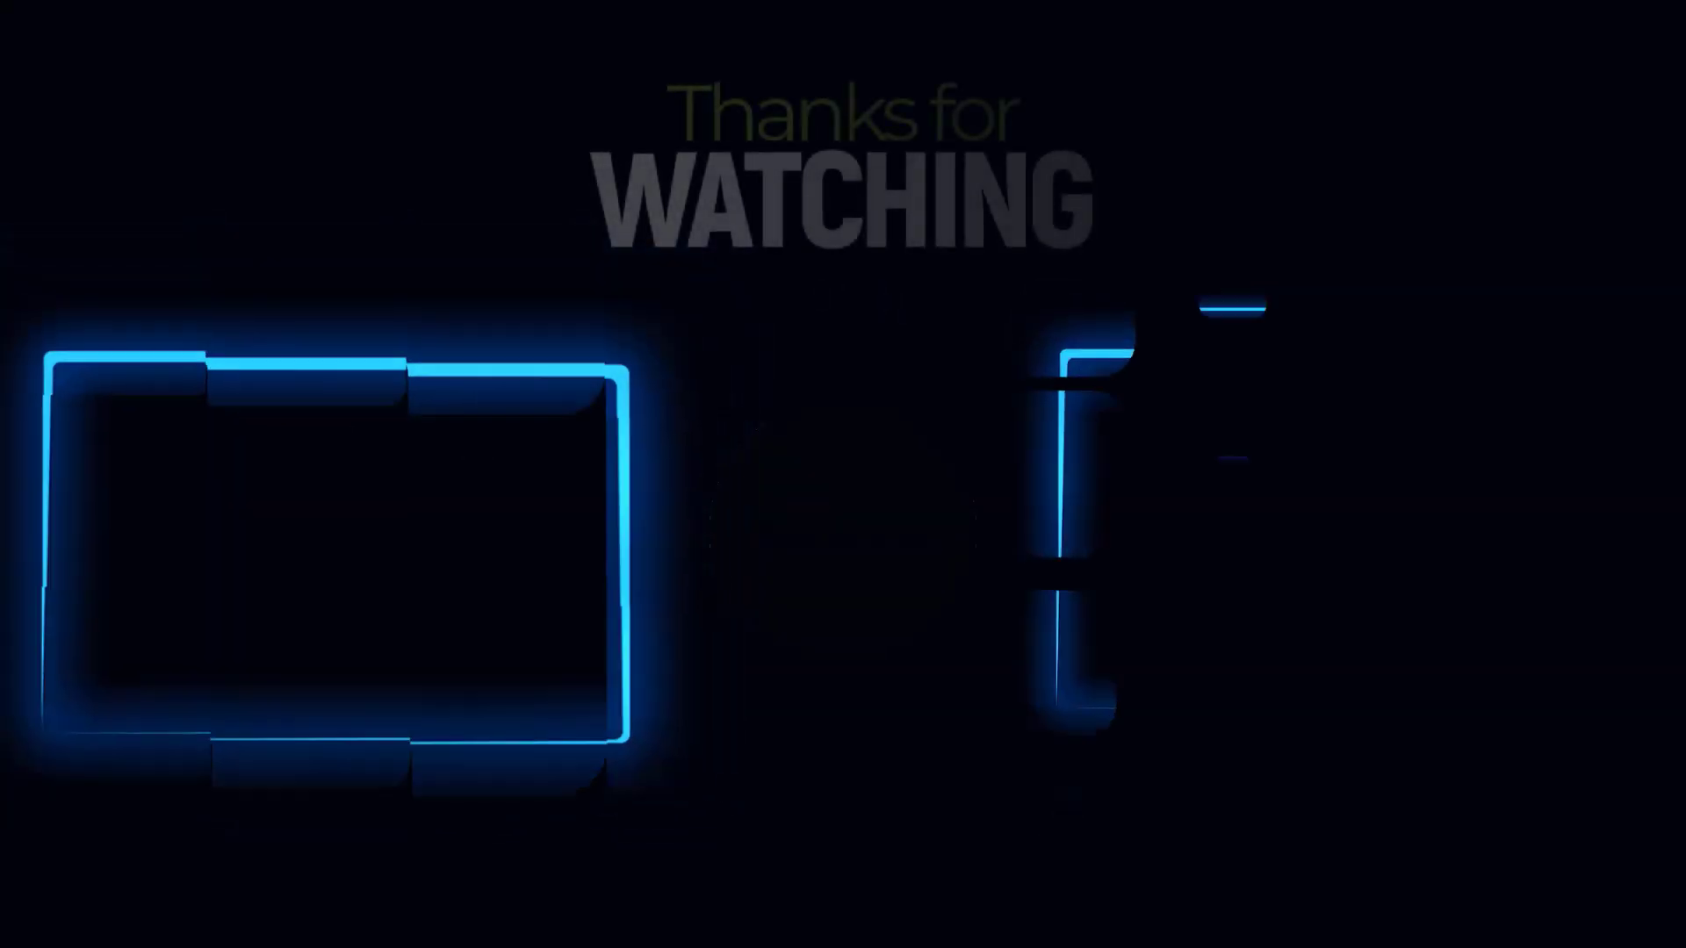